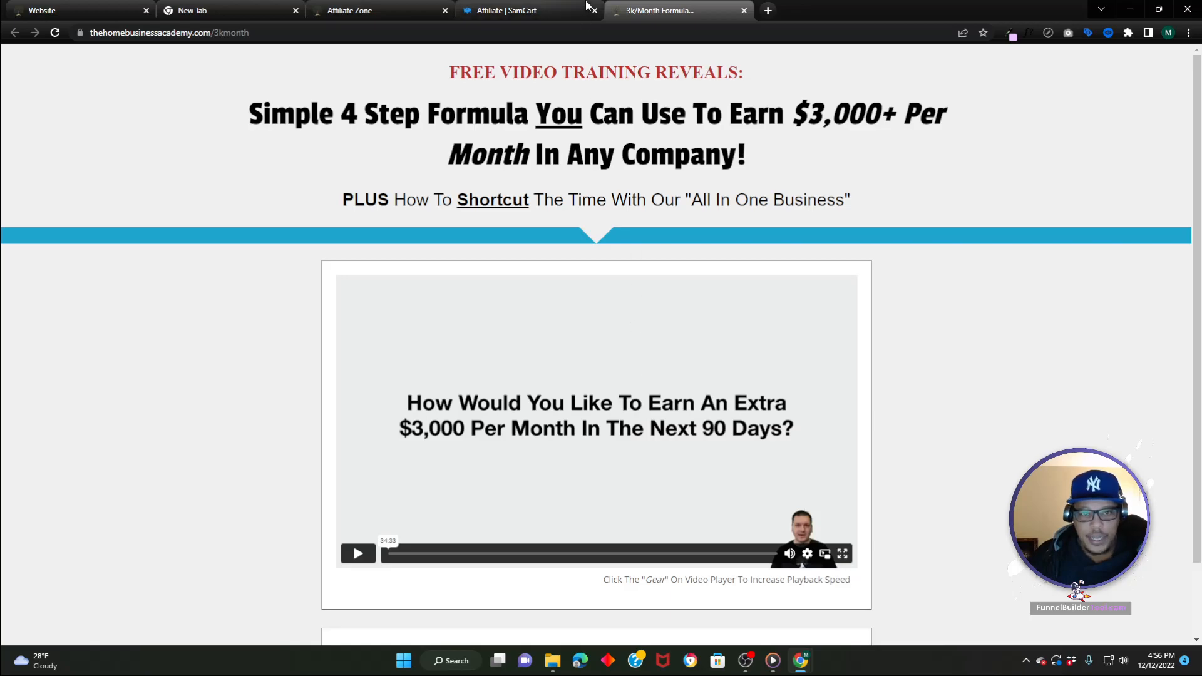
- Open the live 3kfunnel page from the website builder and review it down to the green code widget notice
left_click(80, 10)
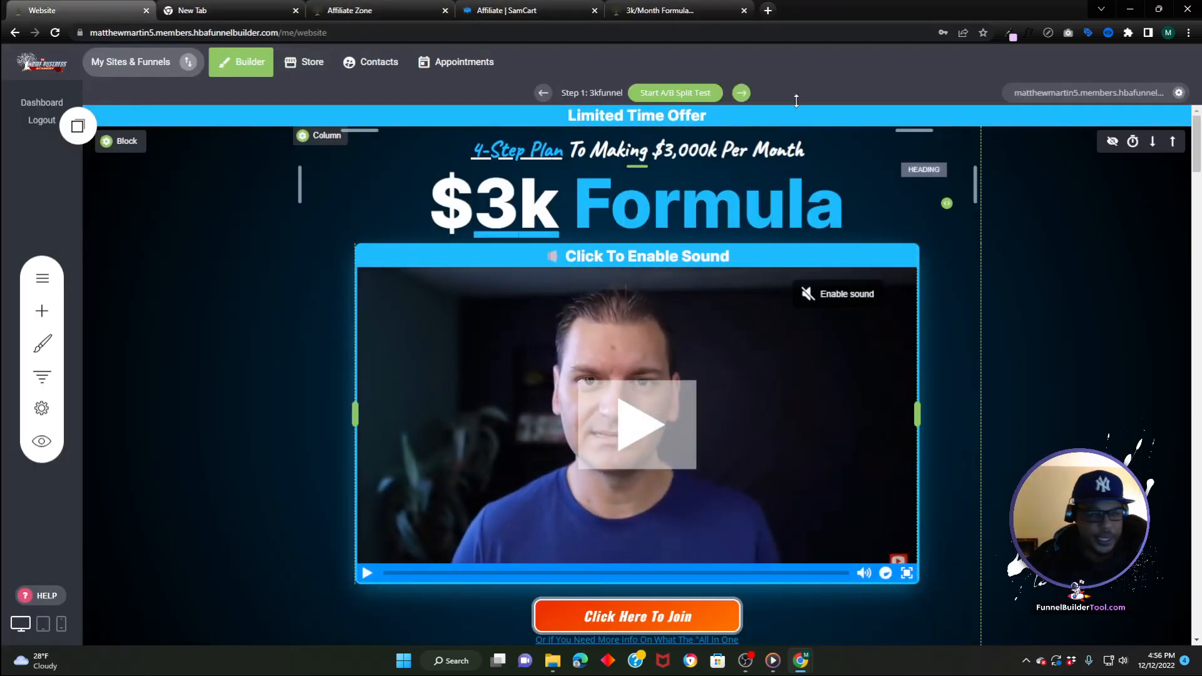
left_click(1083, 92)
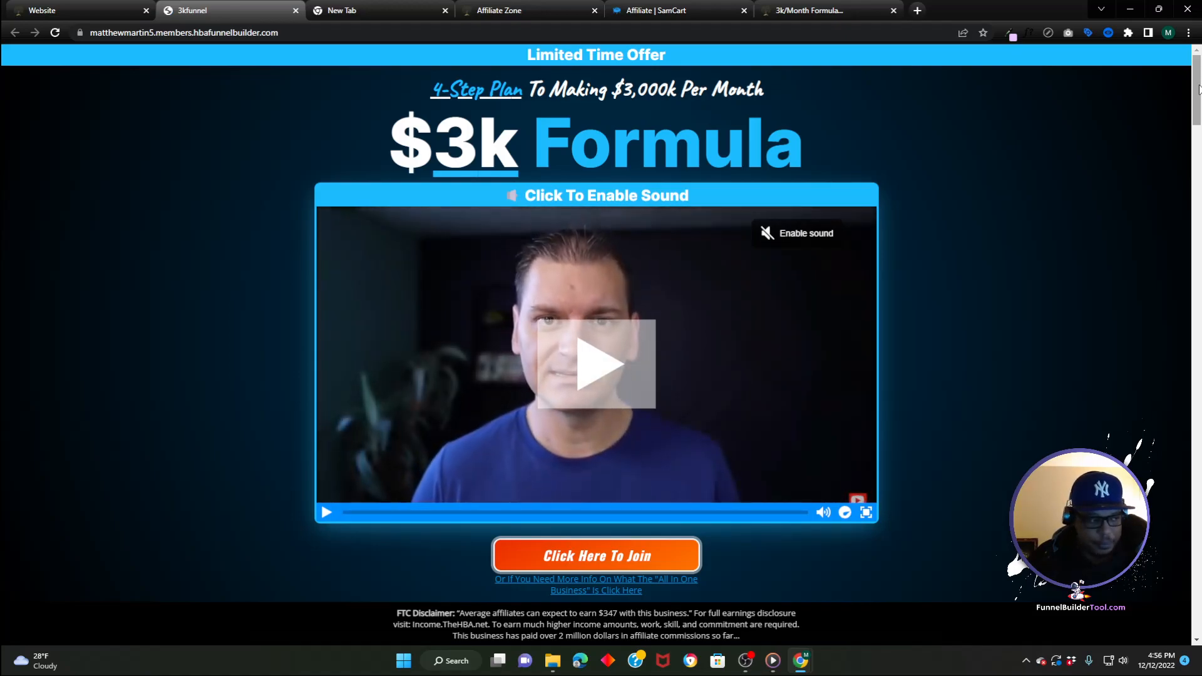
left_click_drag(1194, 86, 1146, 573)
scroll(1146, 572, "up", 2)
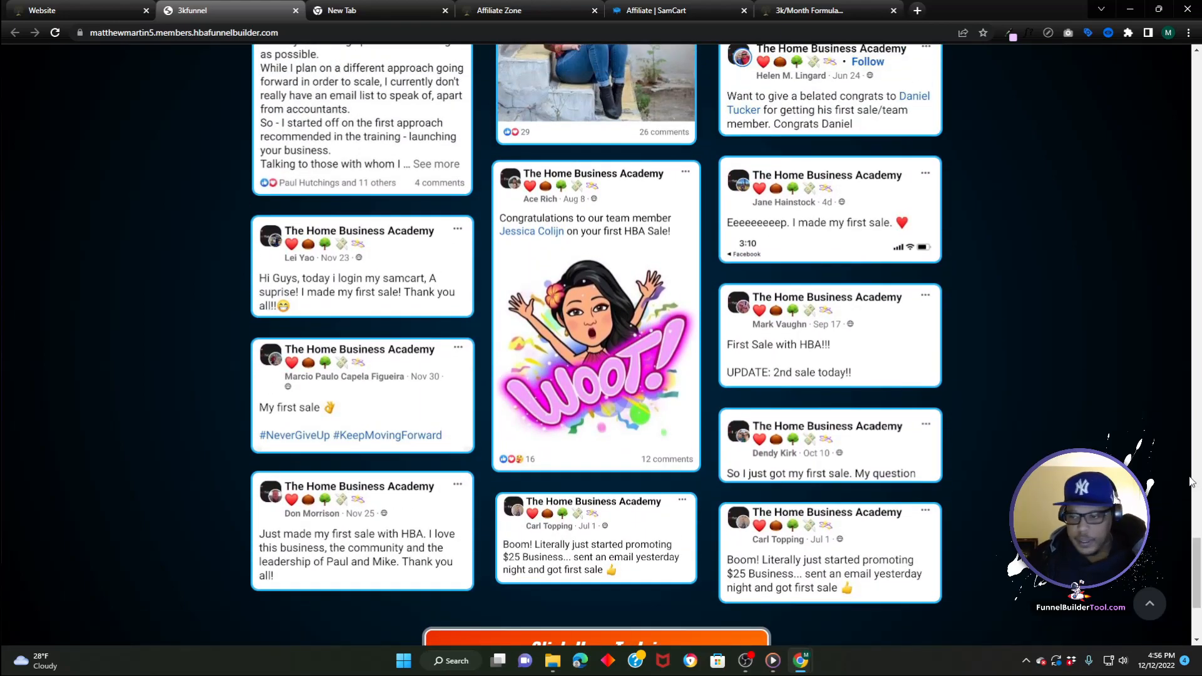
left_click_drag(1195, 568, 1192, 609)
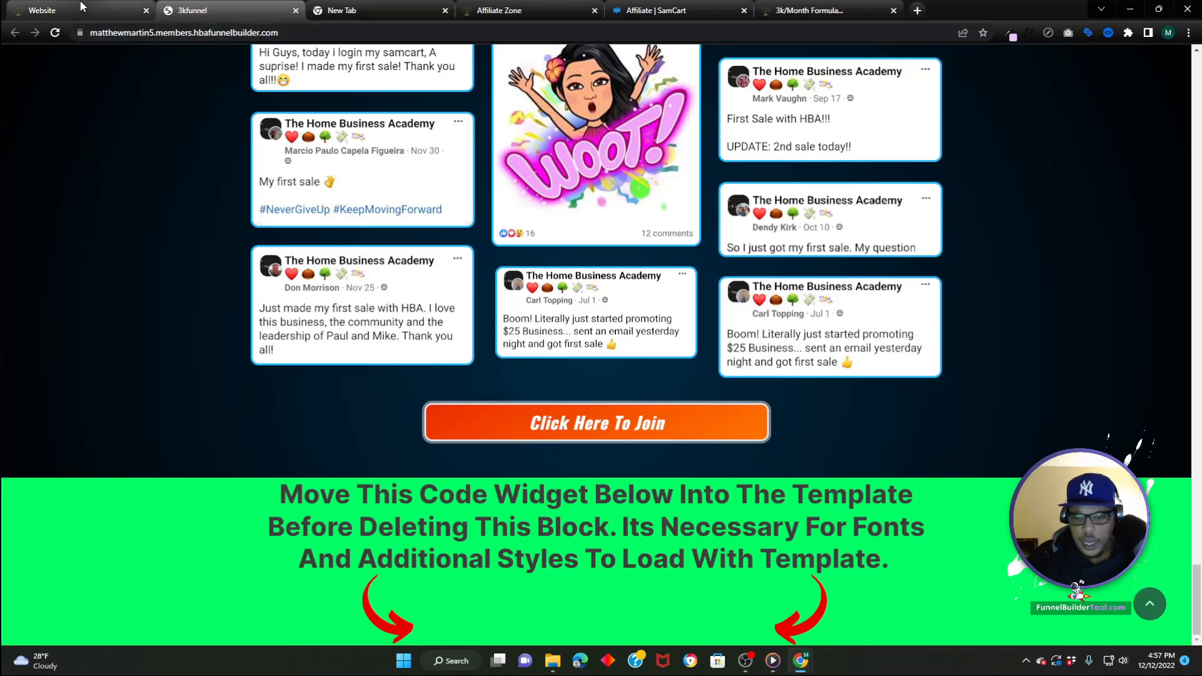
- In the builder, move the code widget from the green block into the testimonials column above it
mouse_move(82, 7)
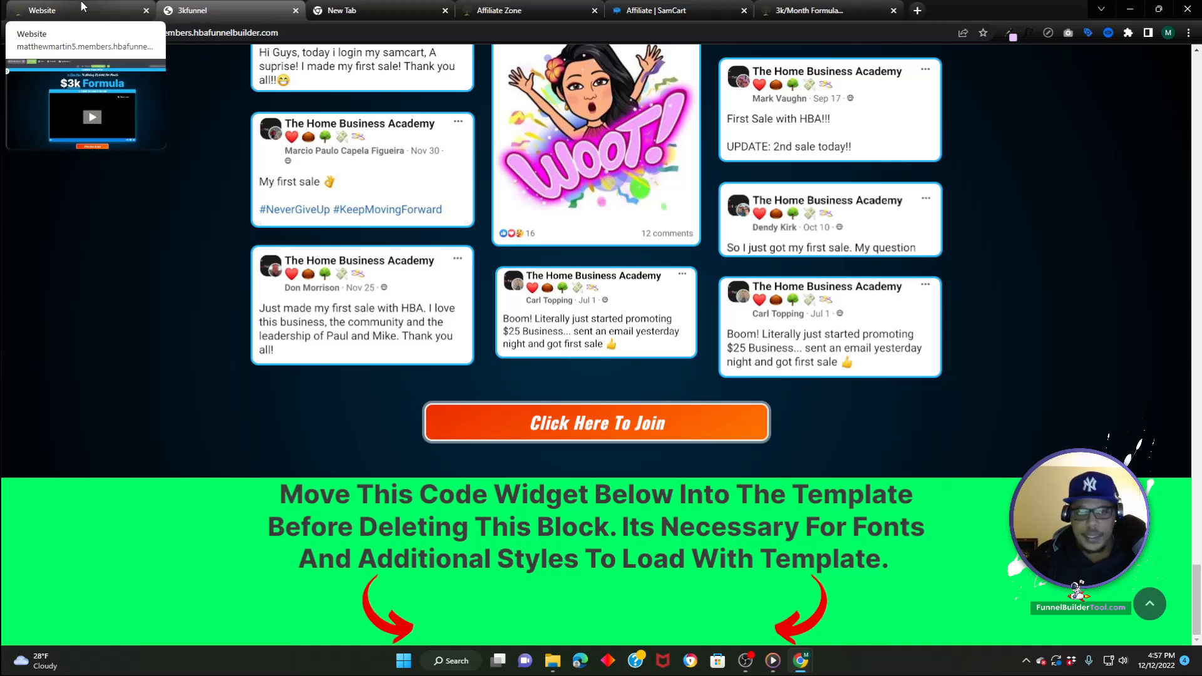
left_click(82, 7)
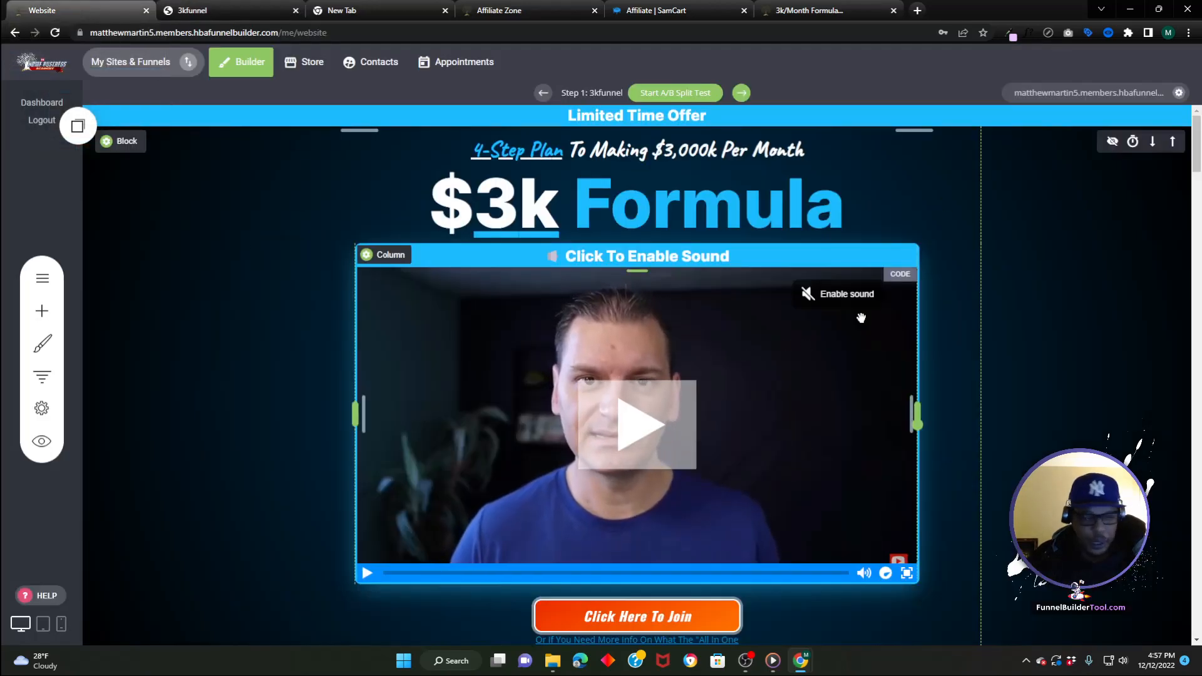
left_click_drag(1197, 141, 1149, 651)
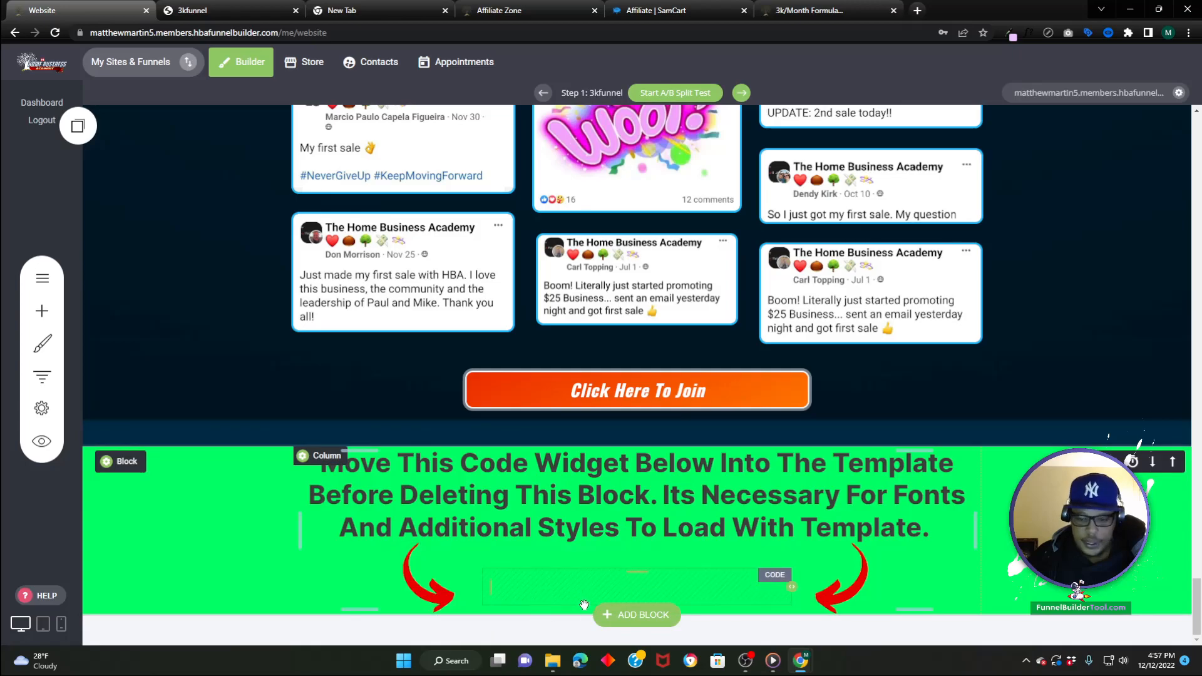
left_click_drag(567, 582, 395, 357)
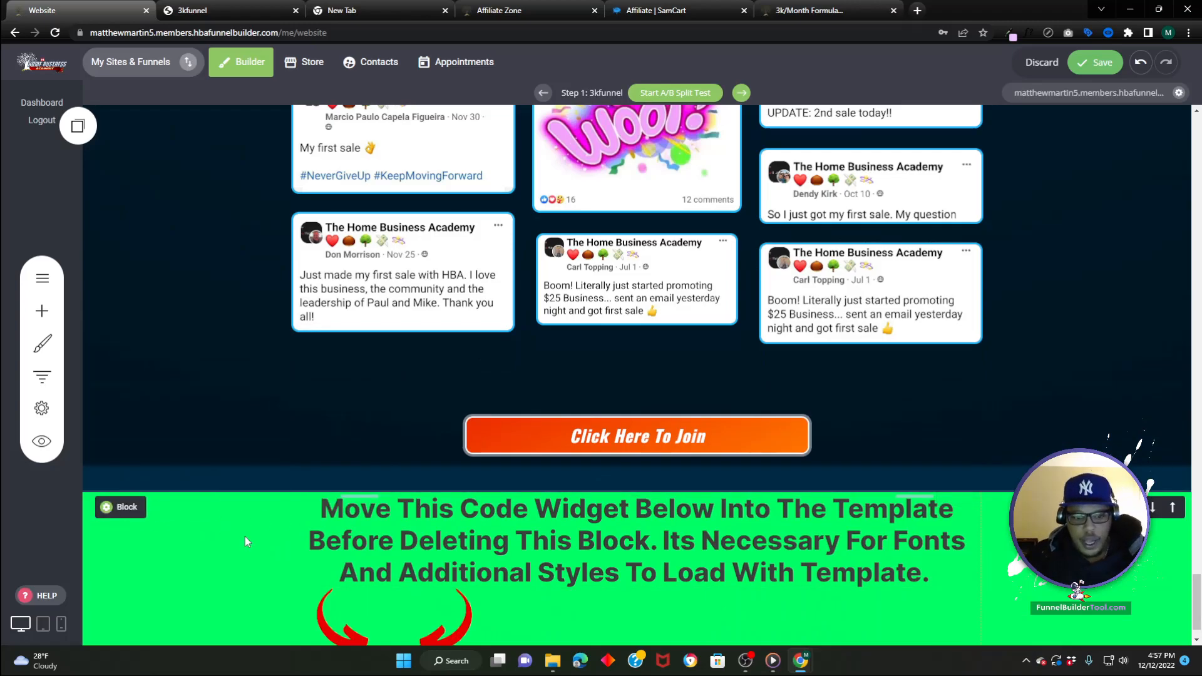
scroll(350, 538, "up", 6)
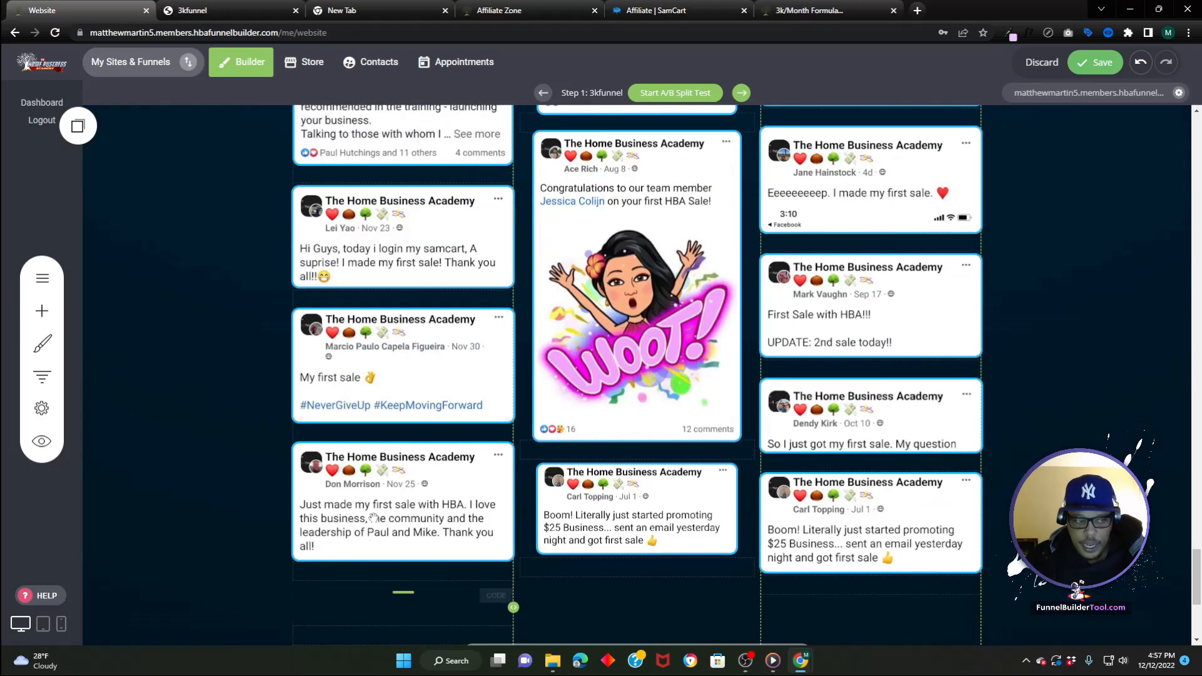
scroll(374, 511, "up", 10)
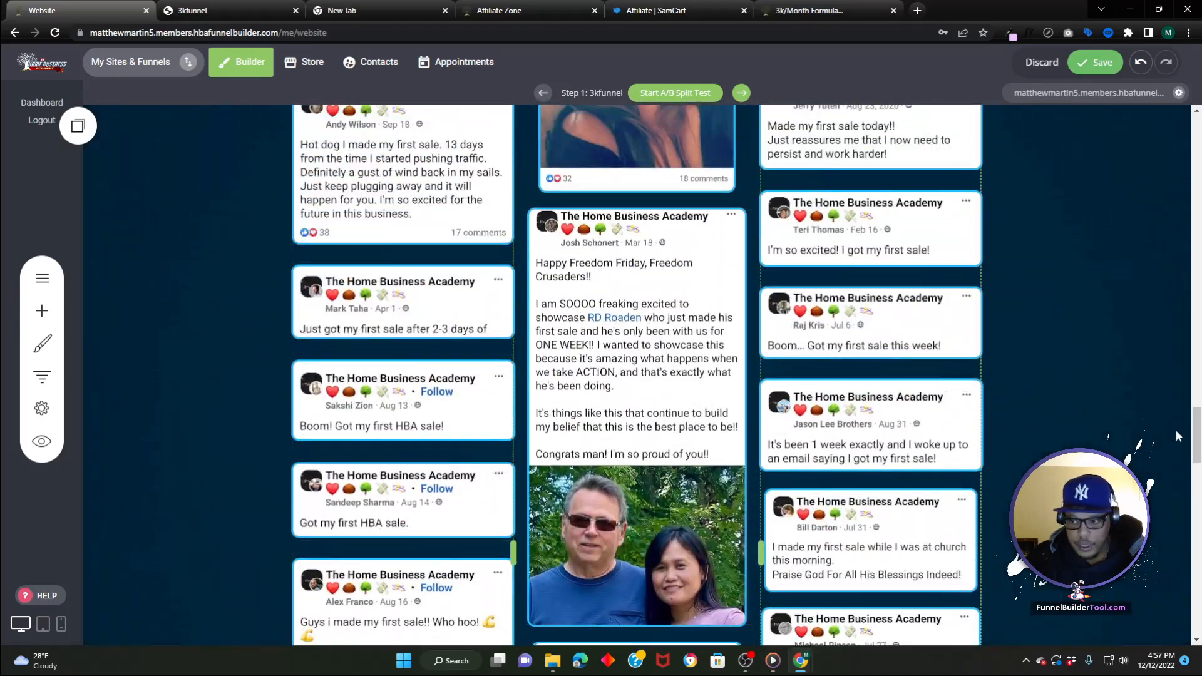
left_click_drag(1193, 424, 1197, 116)
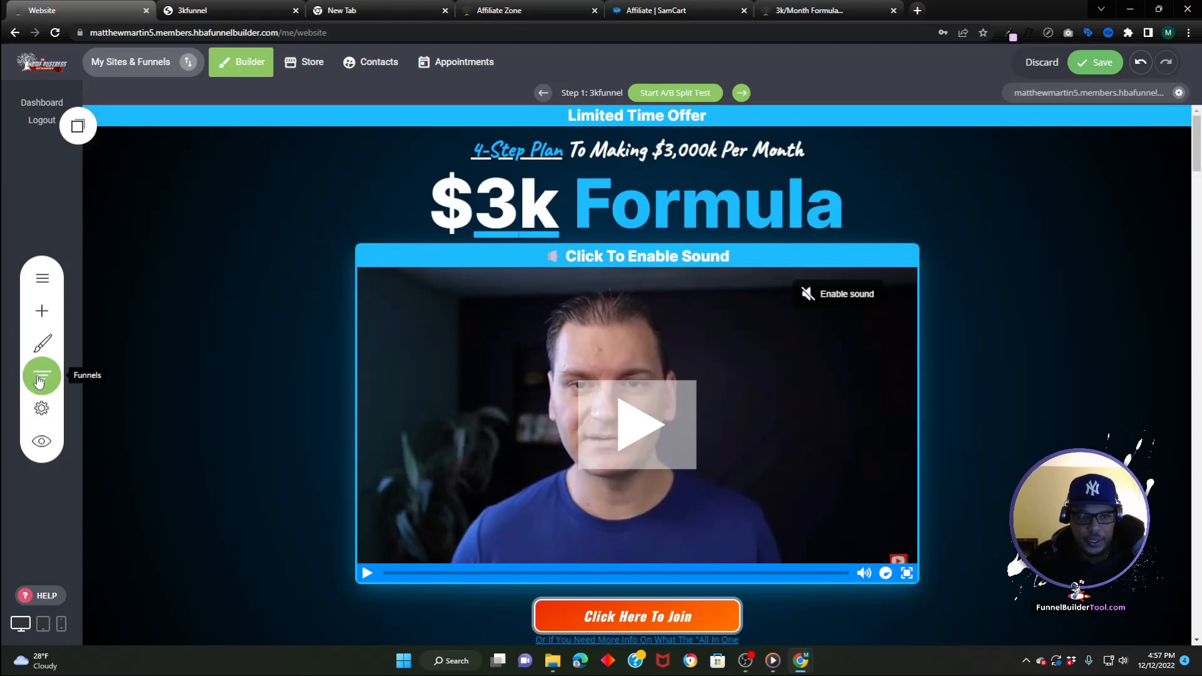
- Add a public blank page named 3krebuild2 as a new funnel step, discarding the unsaved changes on the current page
left_click(42, 376)
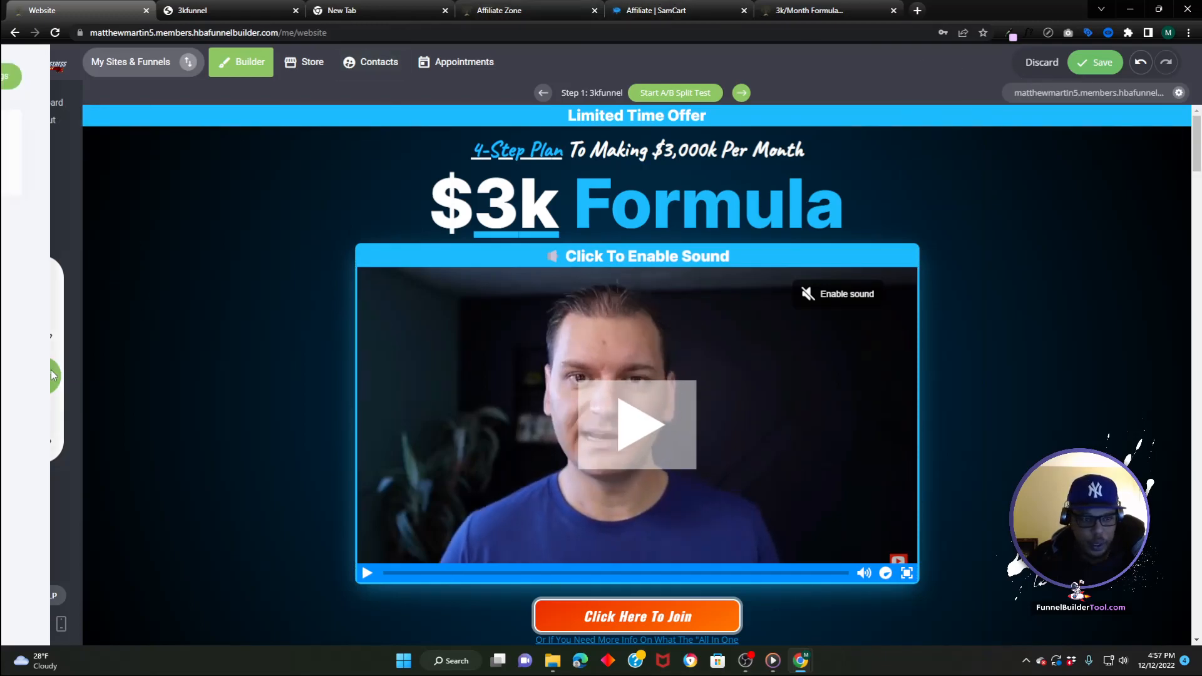
left_click_drag(687, 109, 660, 494)
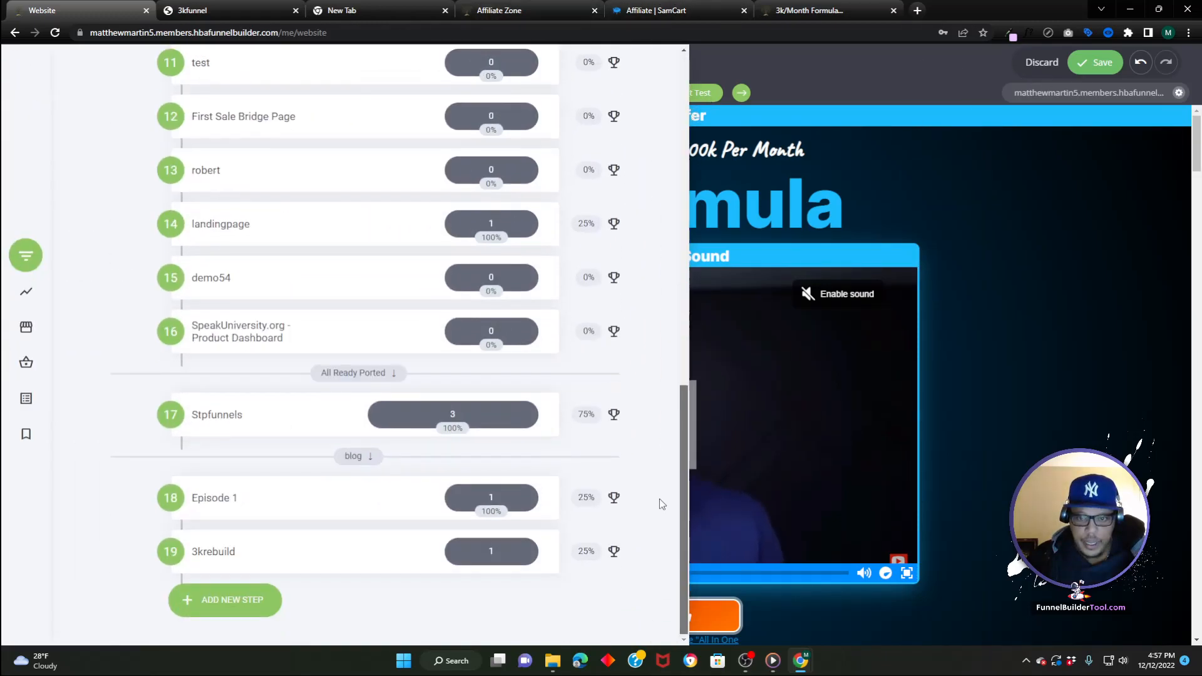
left_click(211, 598)
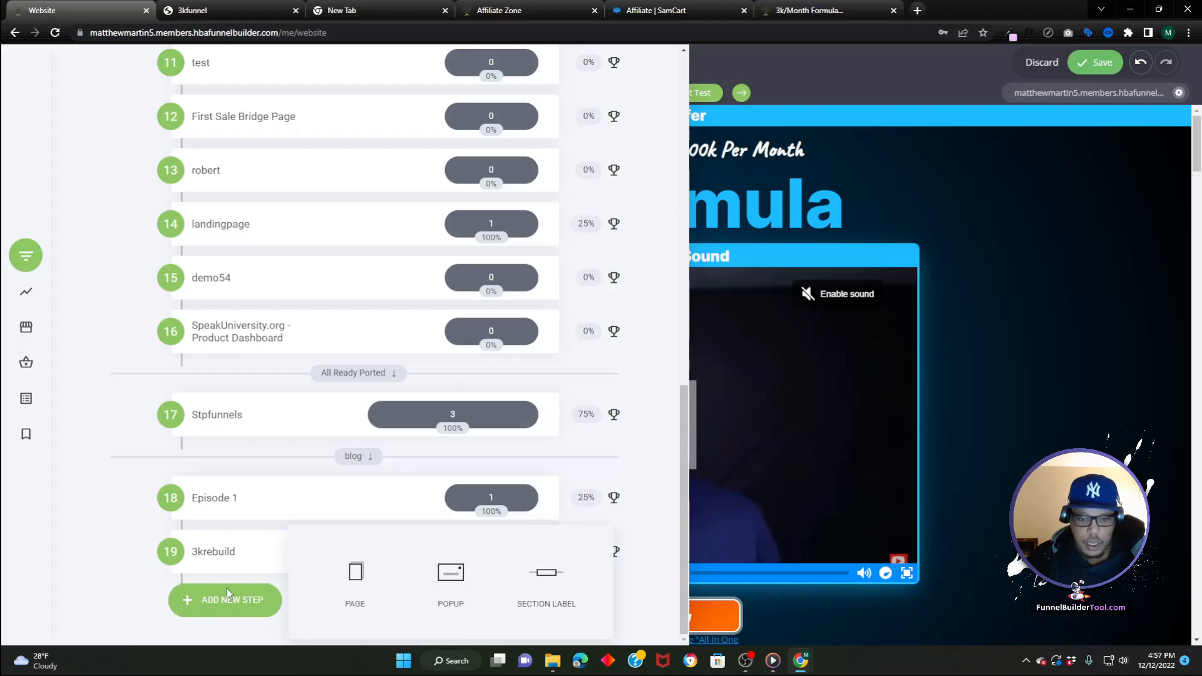
left_click(355, 573)
scroll(162, 401, "down", 8)
scroll(162, 400, "down", 6)
left_click(135, 549)
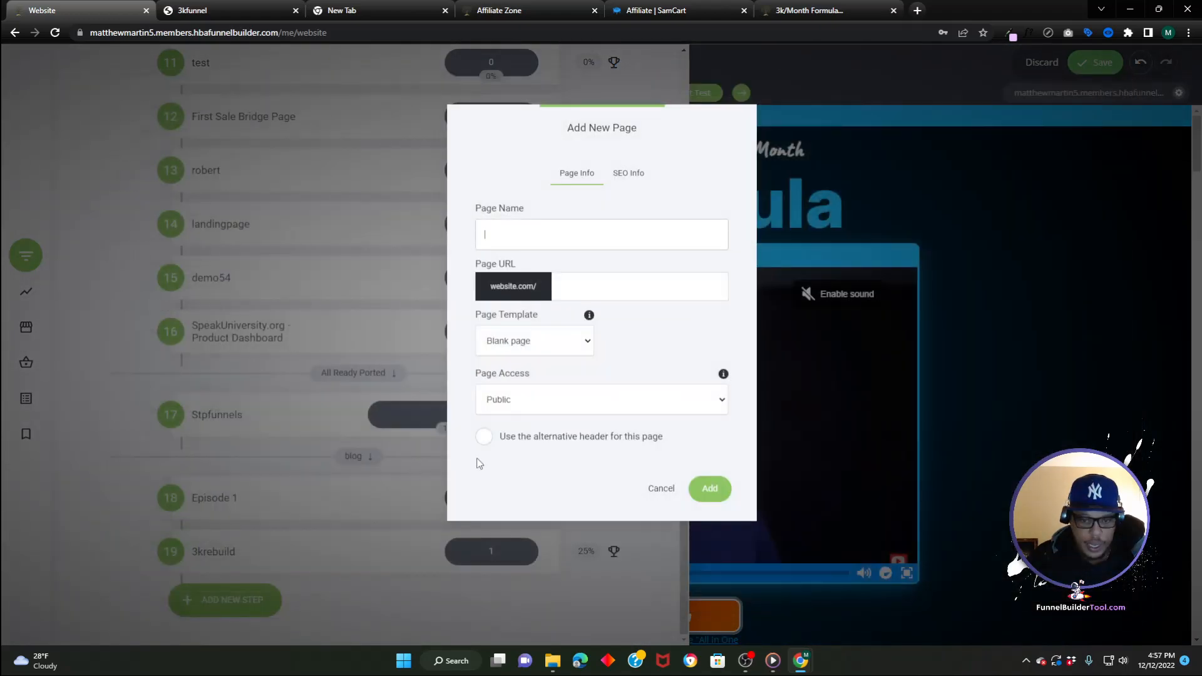
left_click(579, 234)
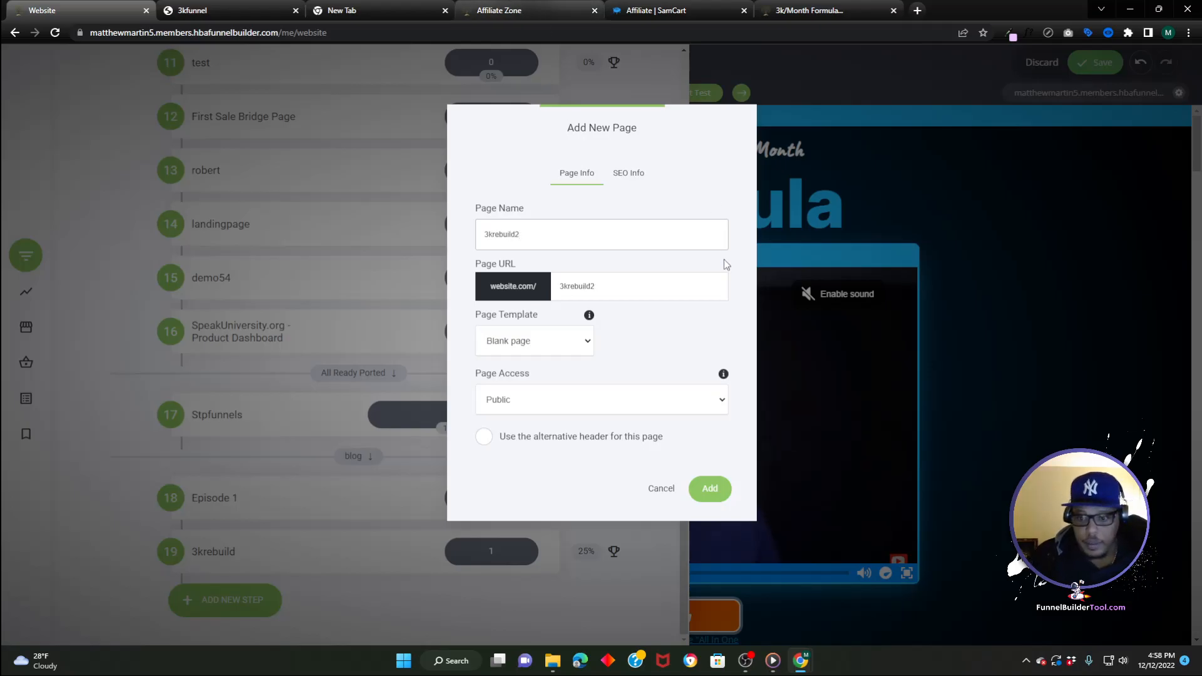
left_click(700, 494)
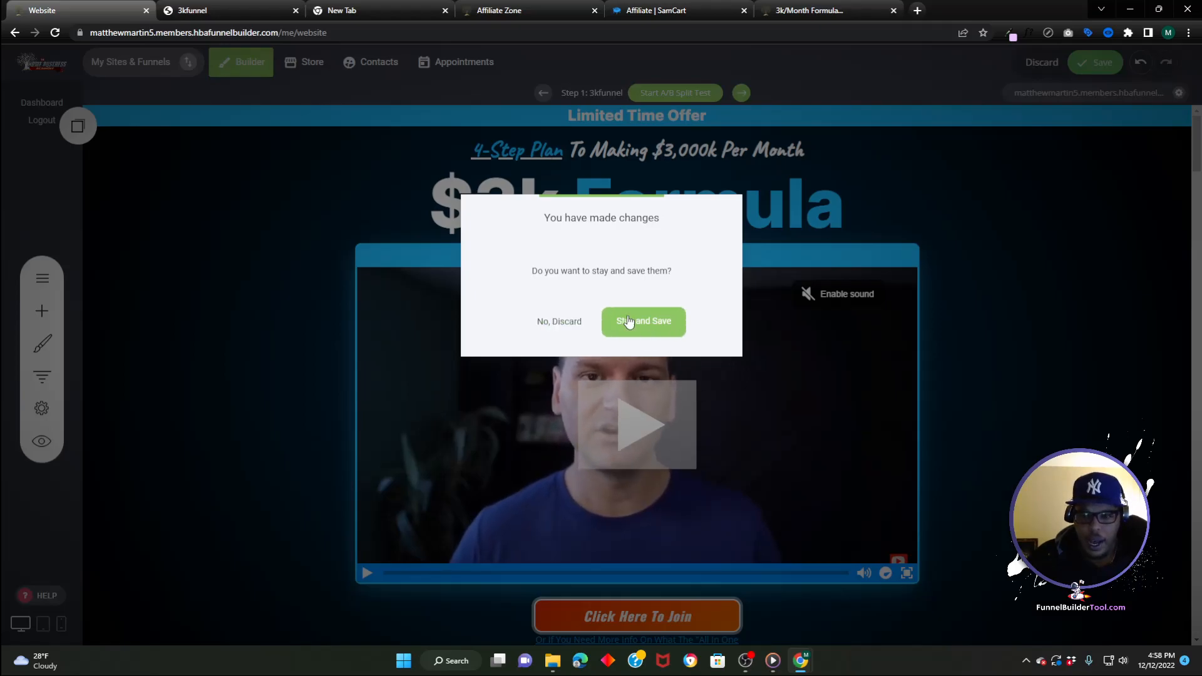
left_click(577, 322)
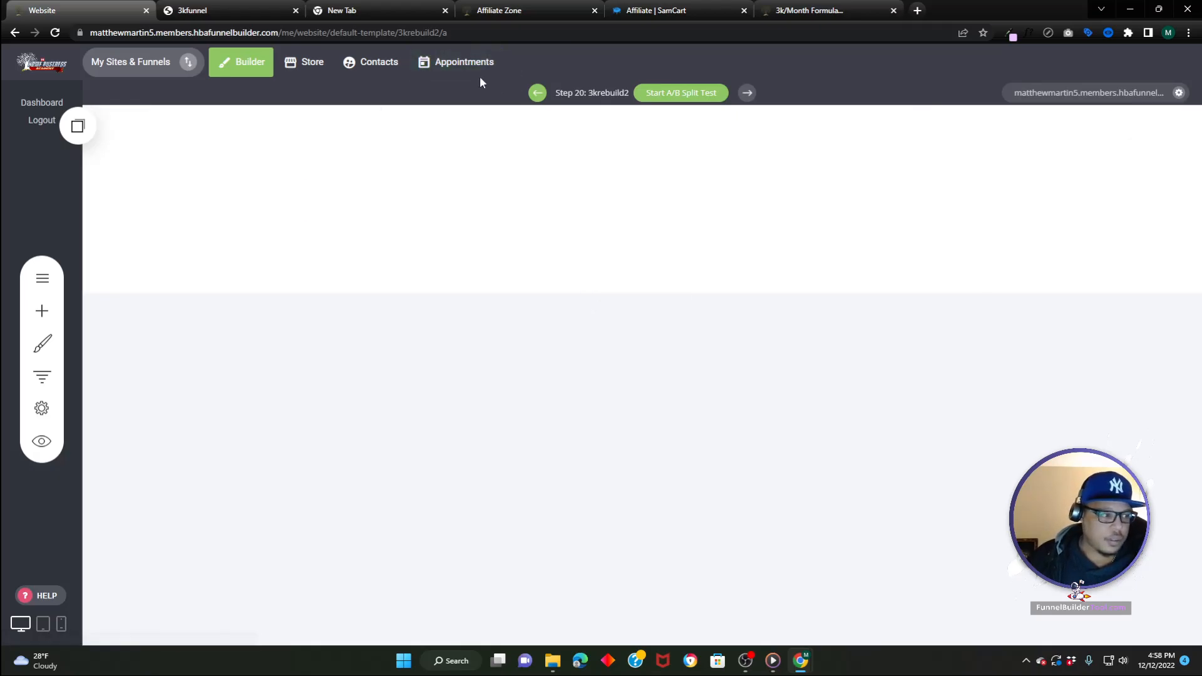
- On the live 3kfunnel page, sample the green block's background colour with the Eye Dropper extension
left_click(243, 11)
left_click(88, 10)
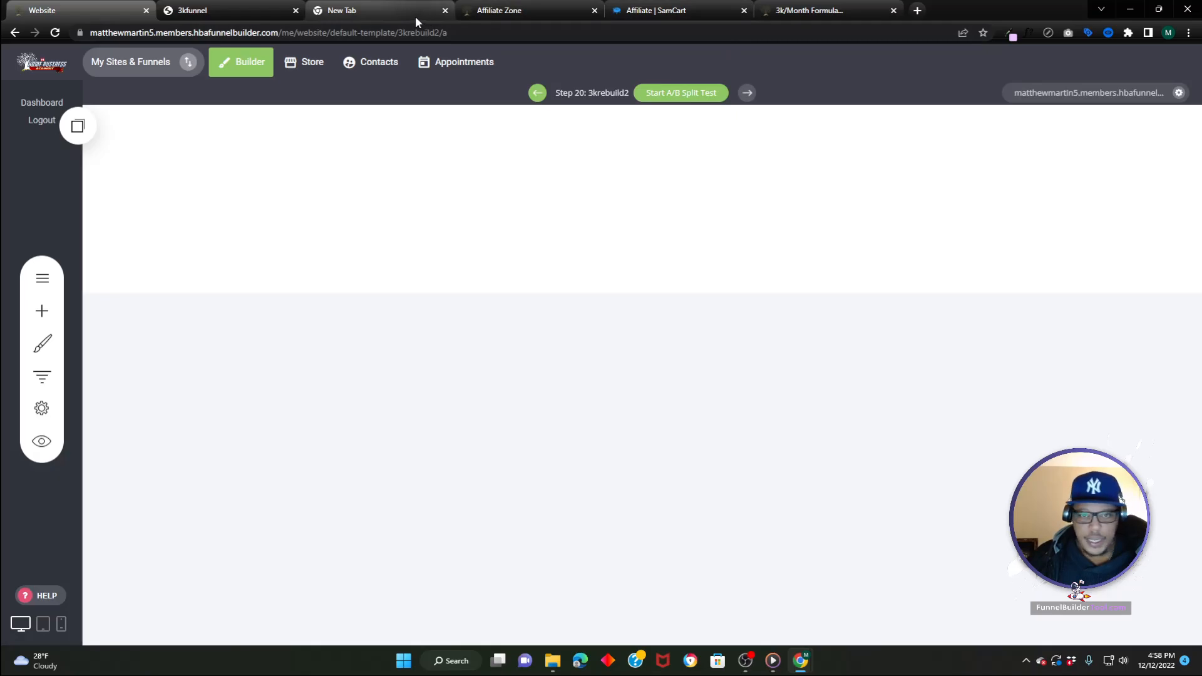
left_click(210, 11)
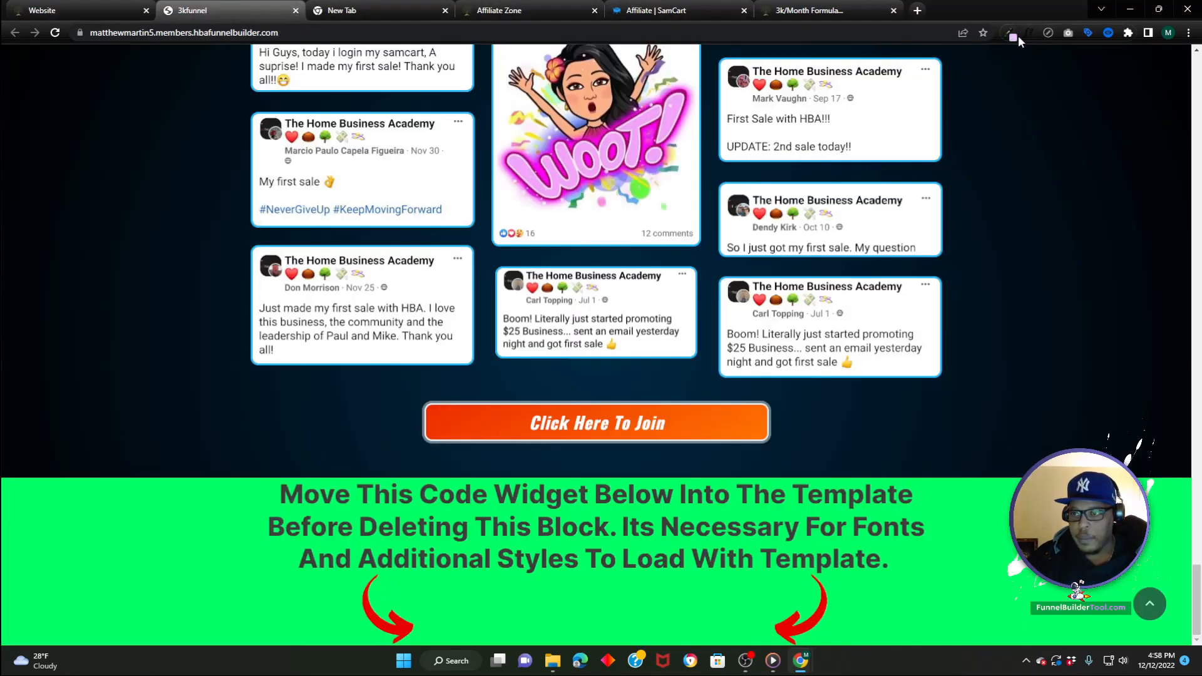
left_click(1012, 35)
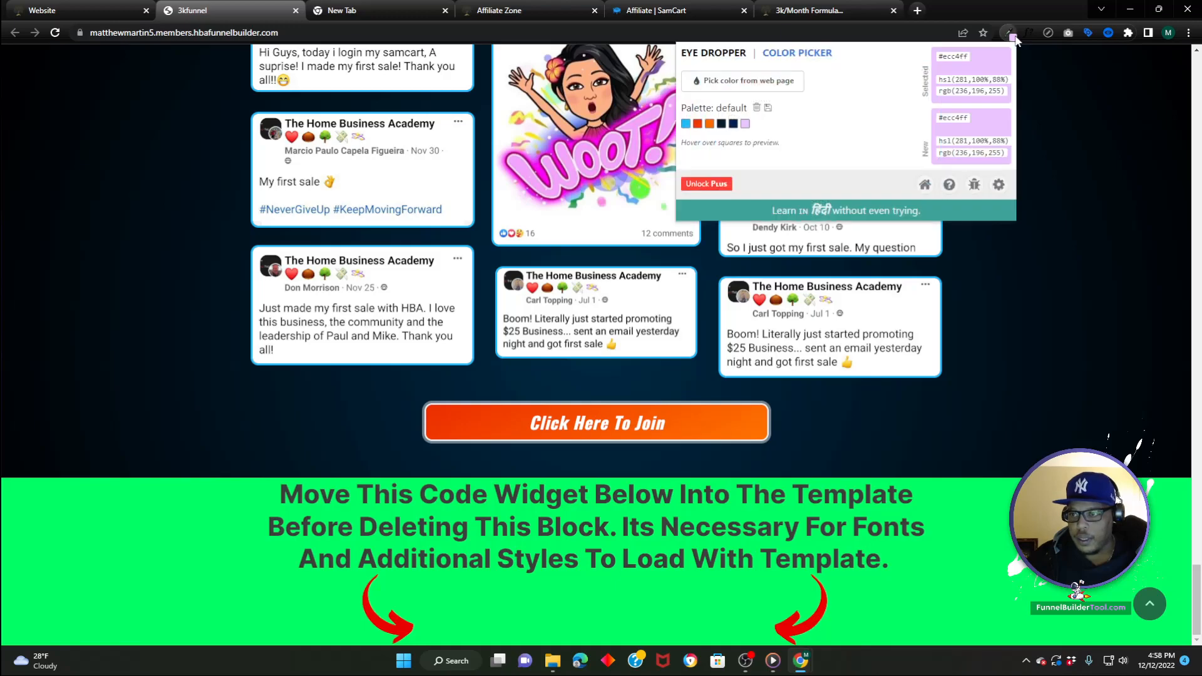
left_click(740, 81)
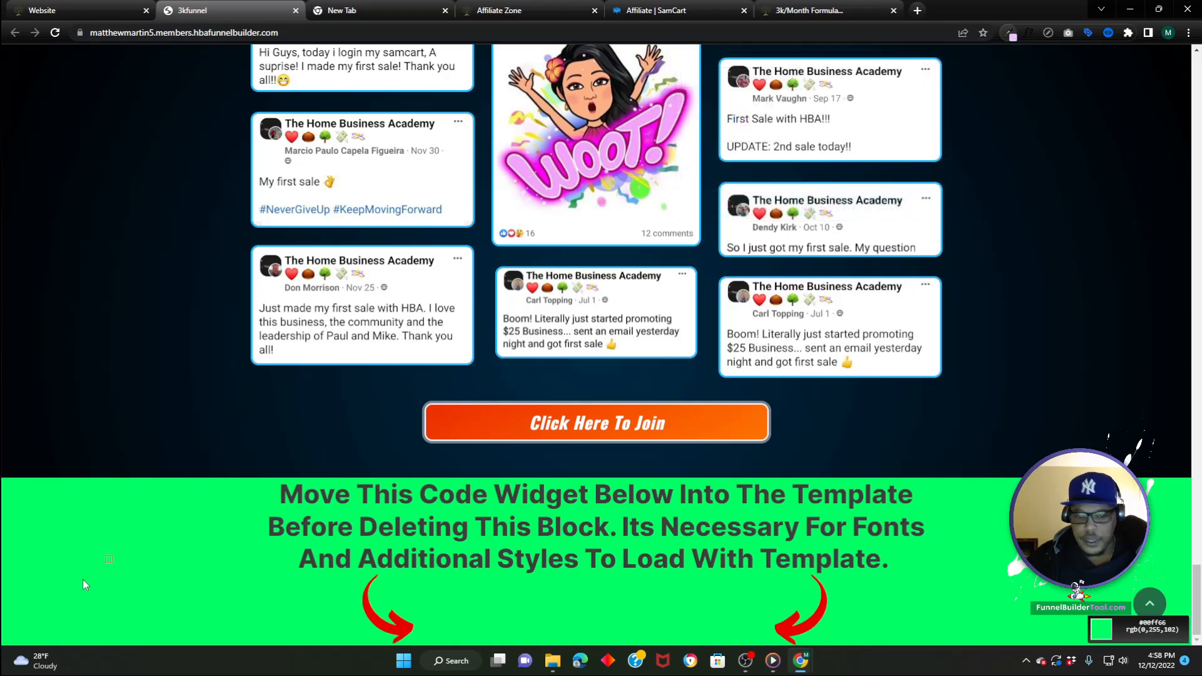
left_click(179, 537)
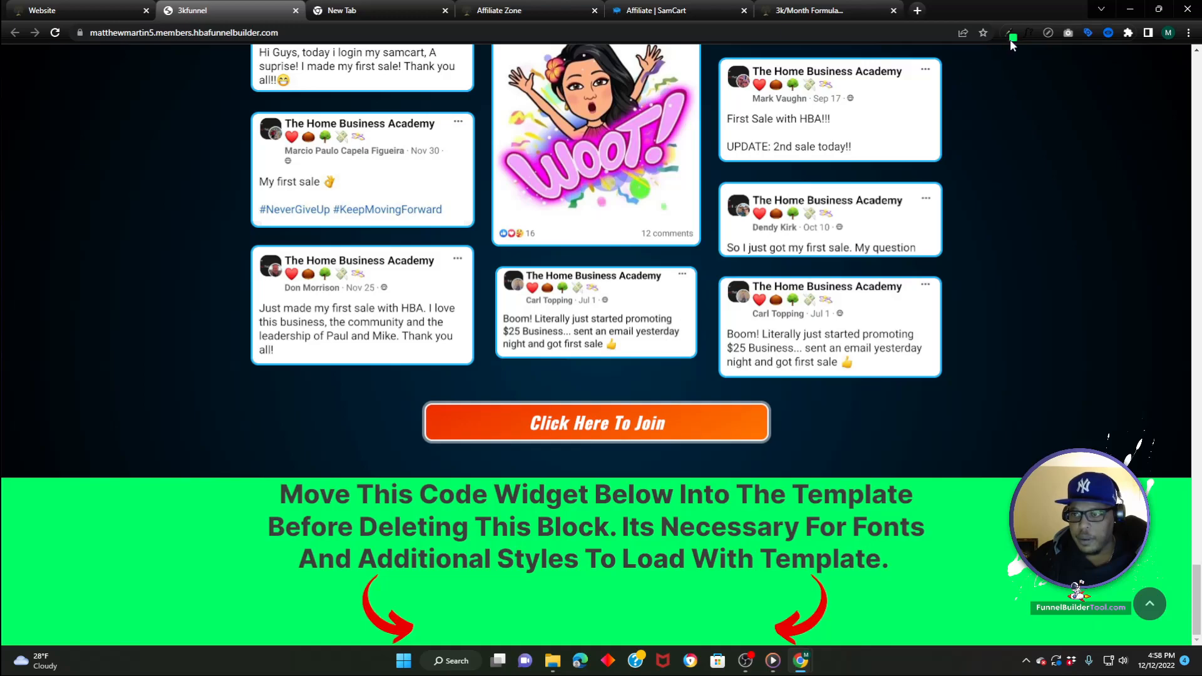
- Enable WhatFont and ruler mode on the funnel page, and capture a full-page screenshot with GoFullPage
left_click(1029, 33)
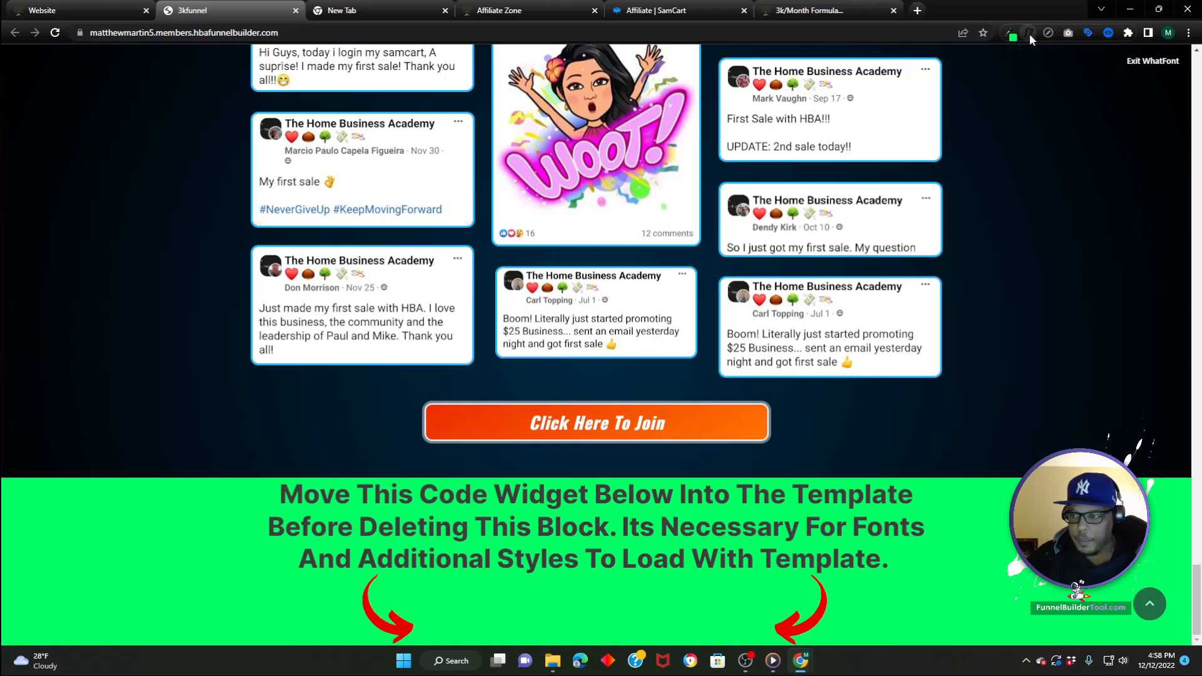
left_click(1047, 33)
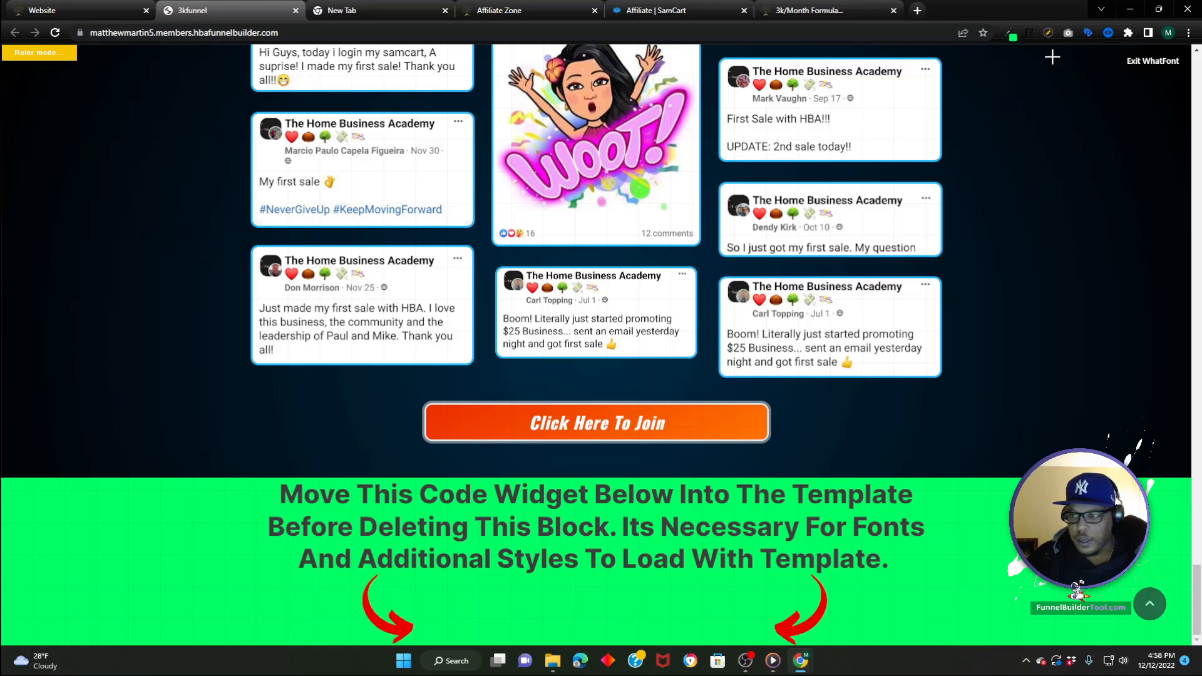
left_click_drag(1200, 604, 1199, 91)
left_click(1068, 33)
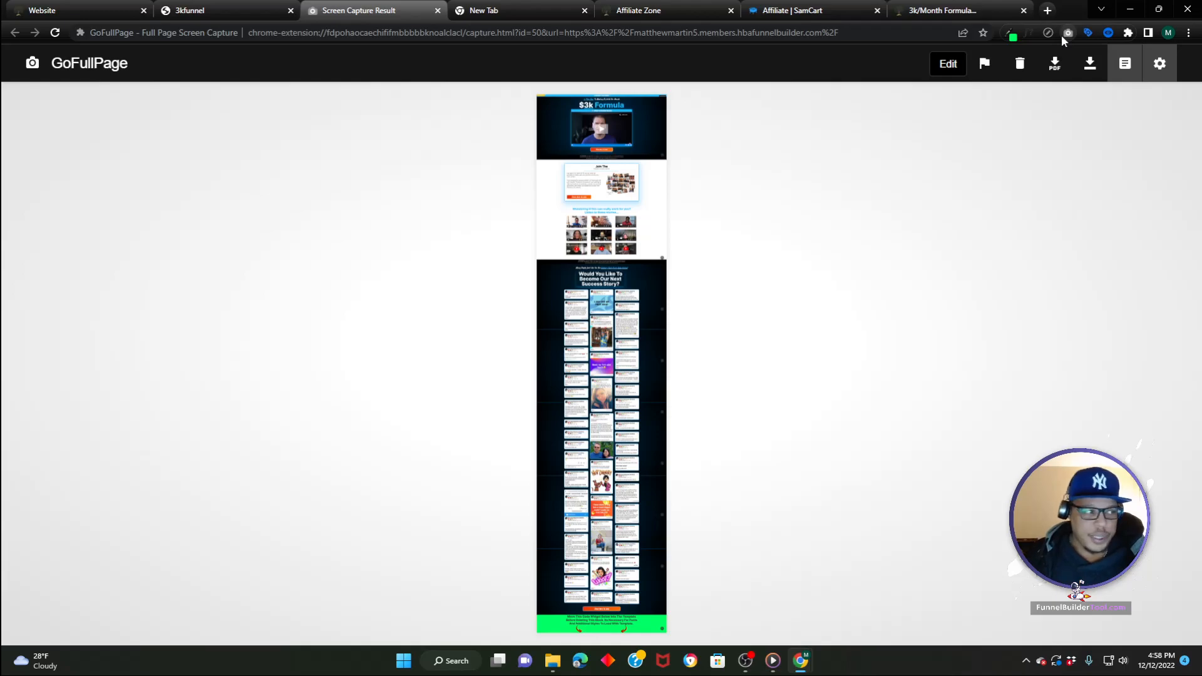
- Return from the screenshot result to the start of the 3kfunnel page and turn off ruler mode
left_click(198, 10)
scroll(952, 241, "up", 15)
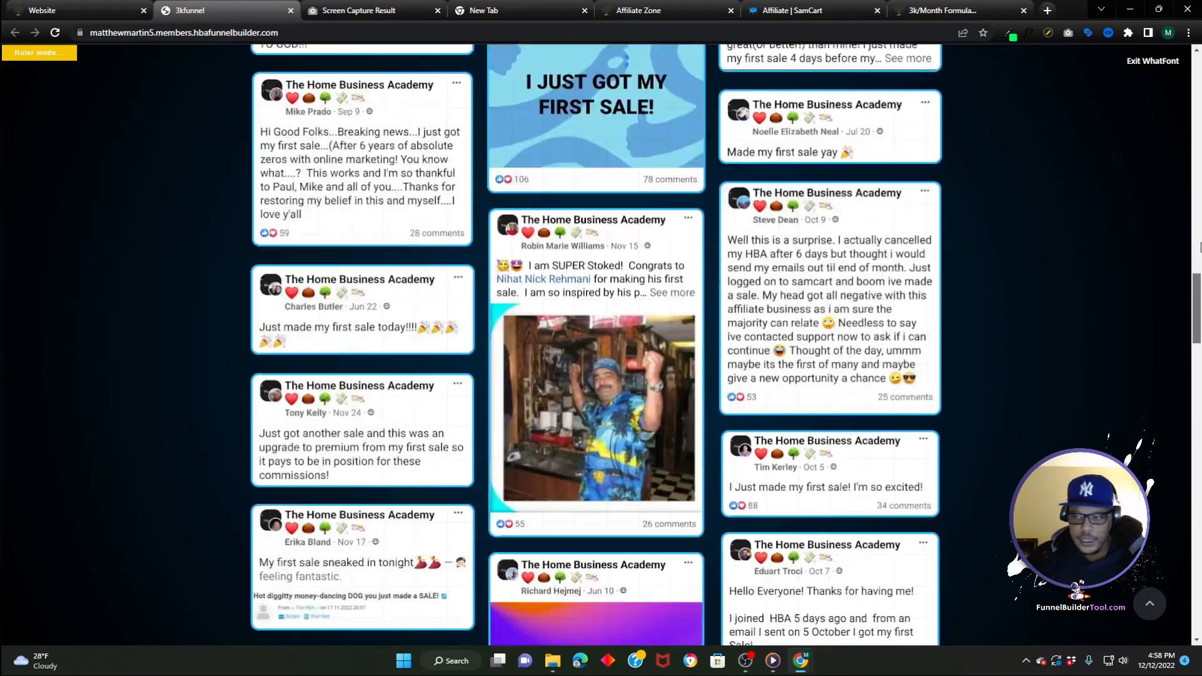
left_click_drag(1200, 247, 1162, 13)
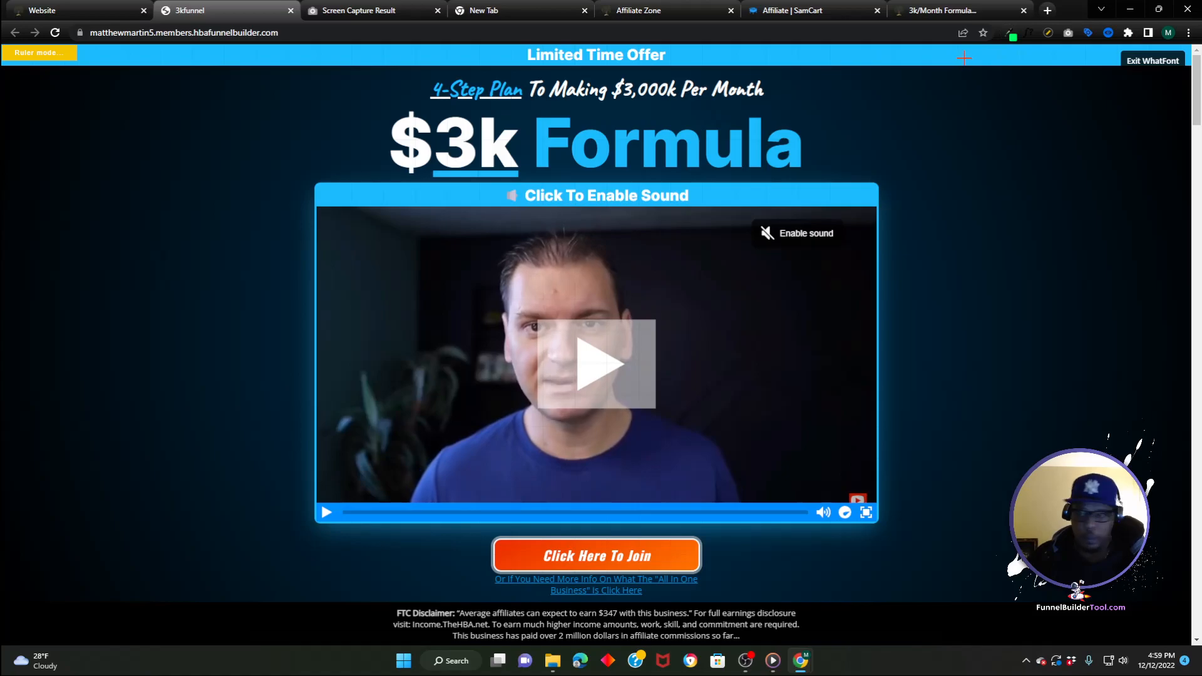
left_click(1048, 33)
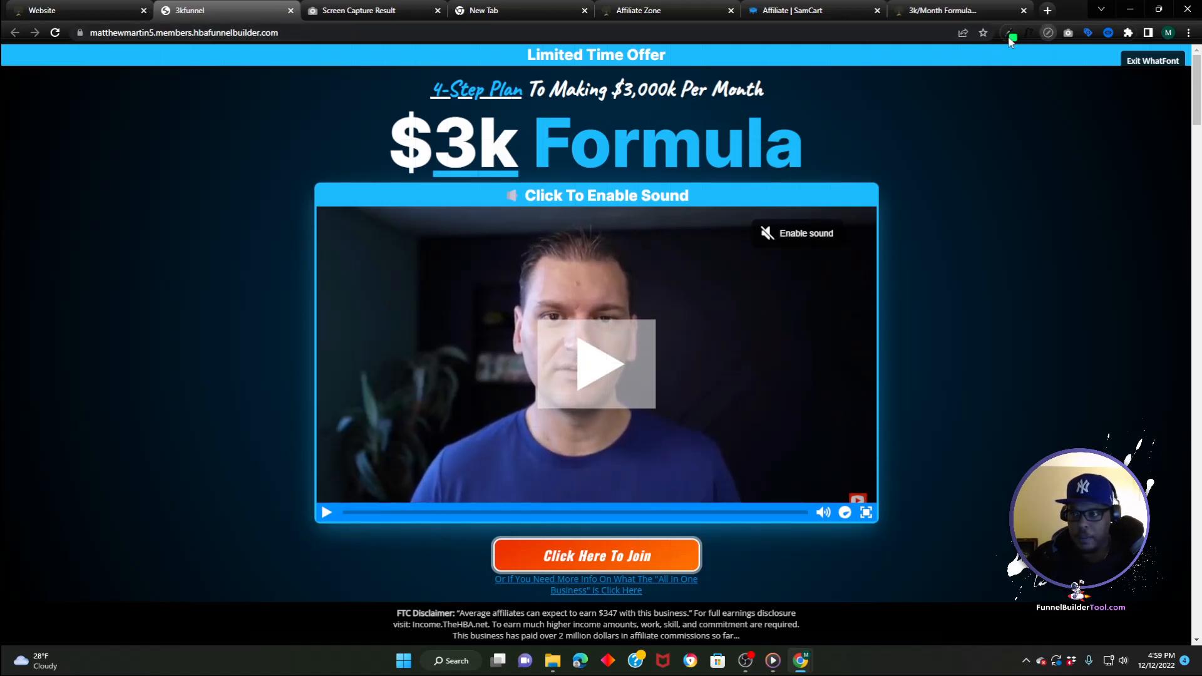
- Sample the blue Limited Time Offer banner colour and the red of the Click Here To Join button with Eye Dropper
left_click(1009, 33)
left_click(770, 80)
left_click(471, 64)
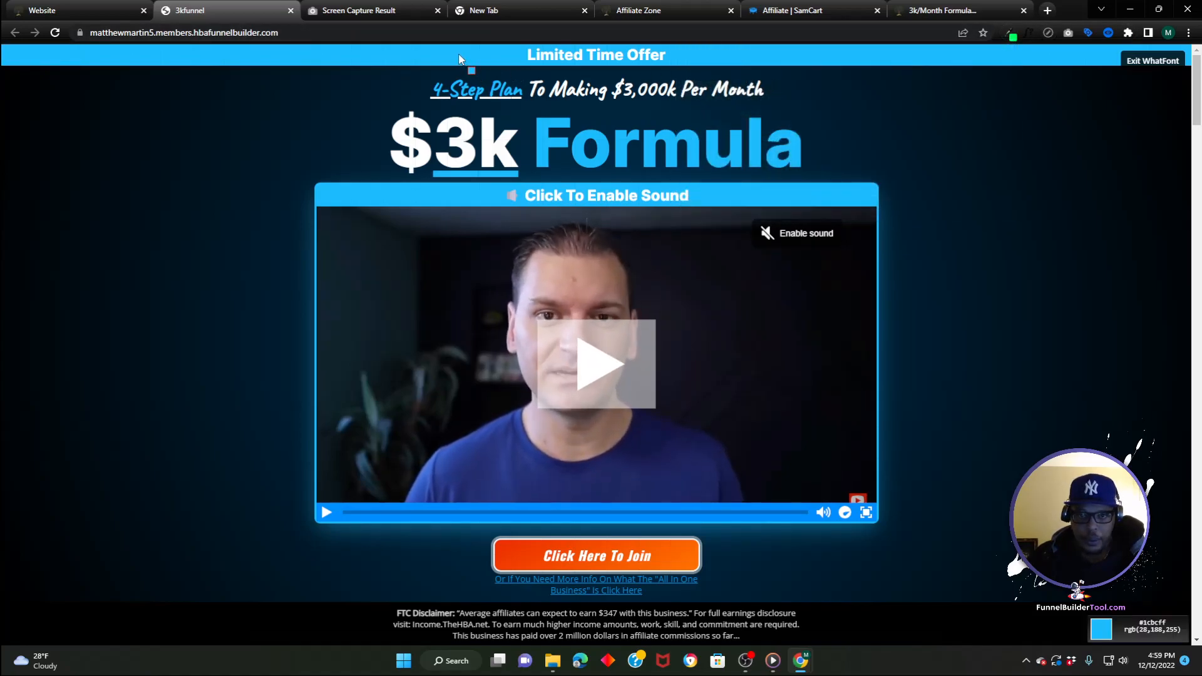
left_click(1012, 32)
left_click(767, 80)
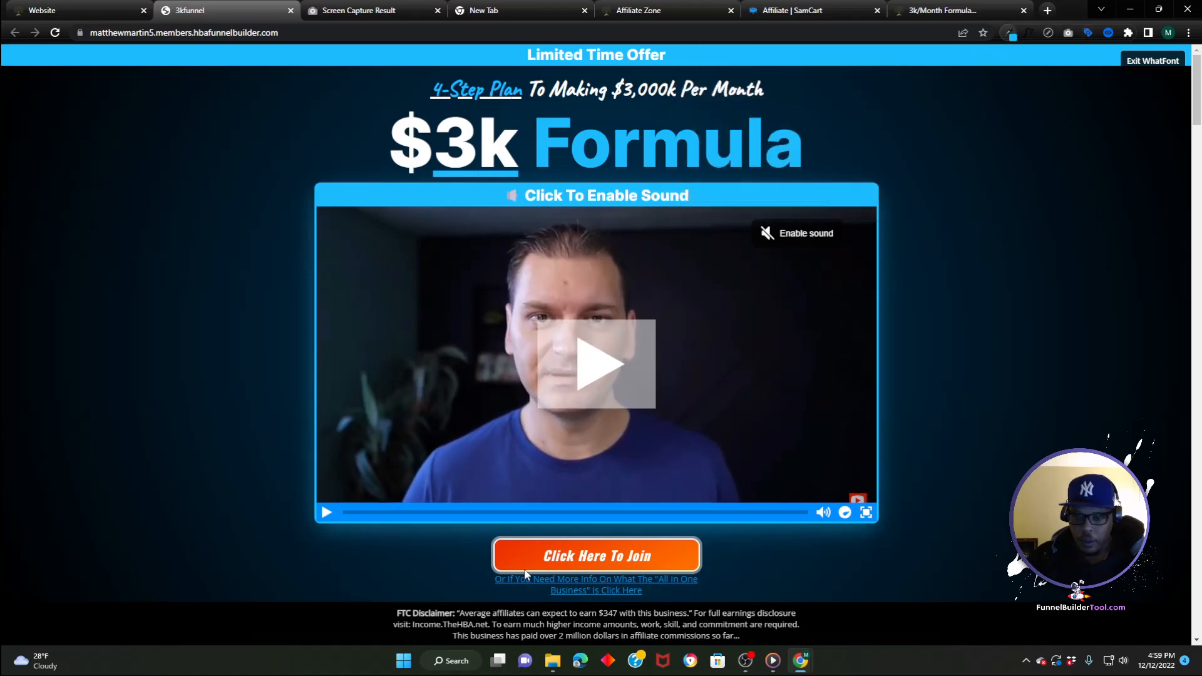
left_click(520, 541)
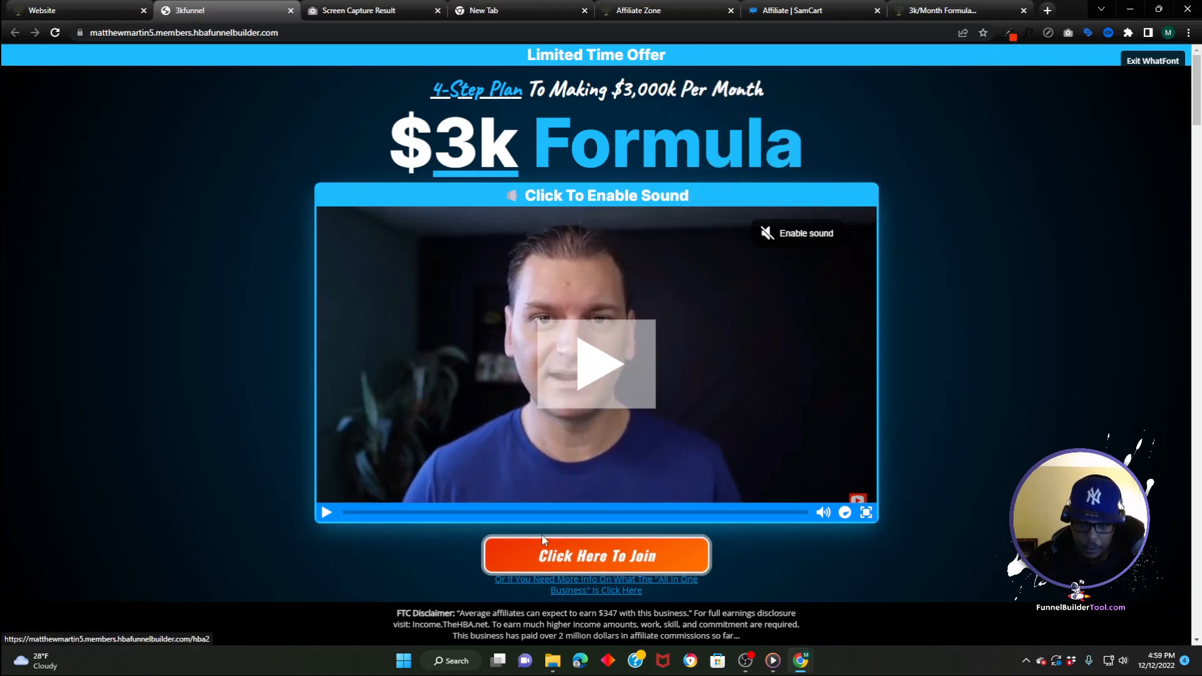
- Wipe all saved colours from the Eye Dropper's default palette
left_click(1010, 34)
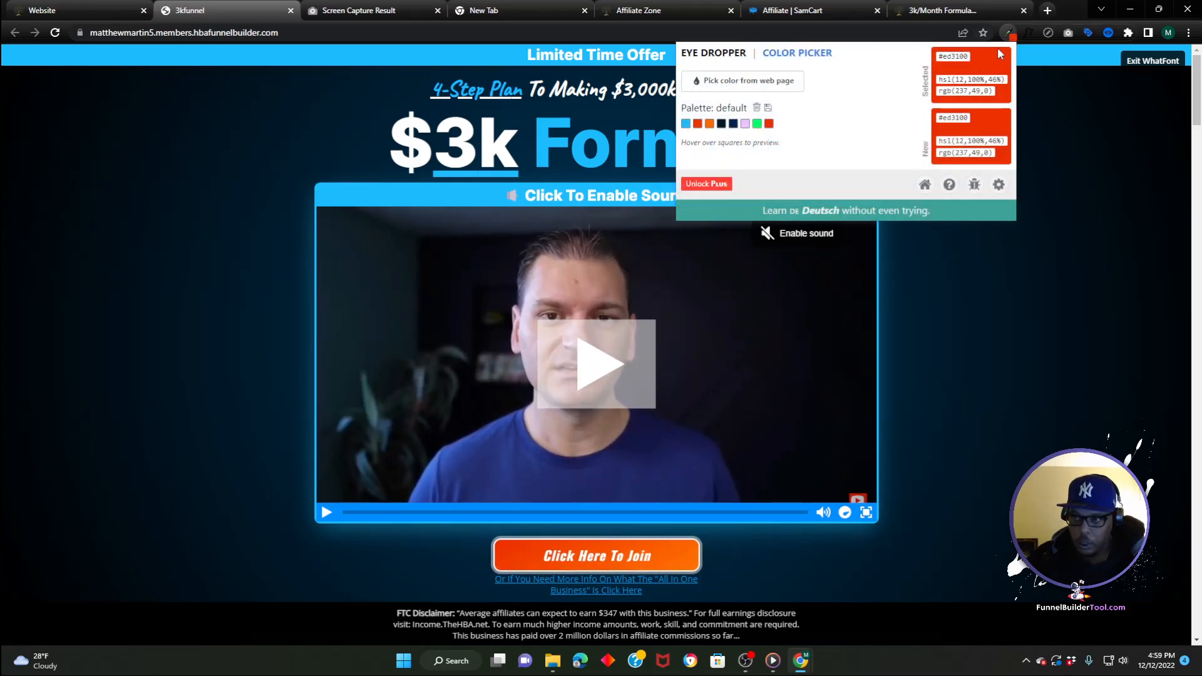
left_click(757, 109)
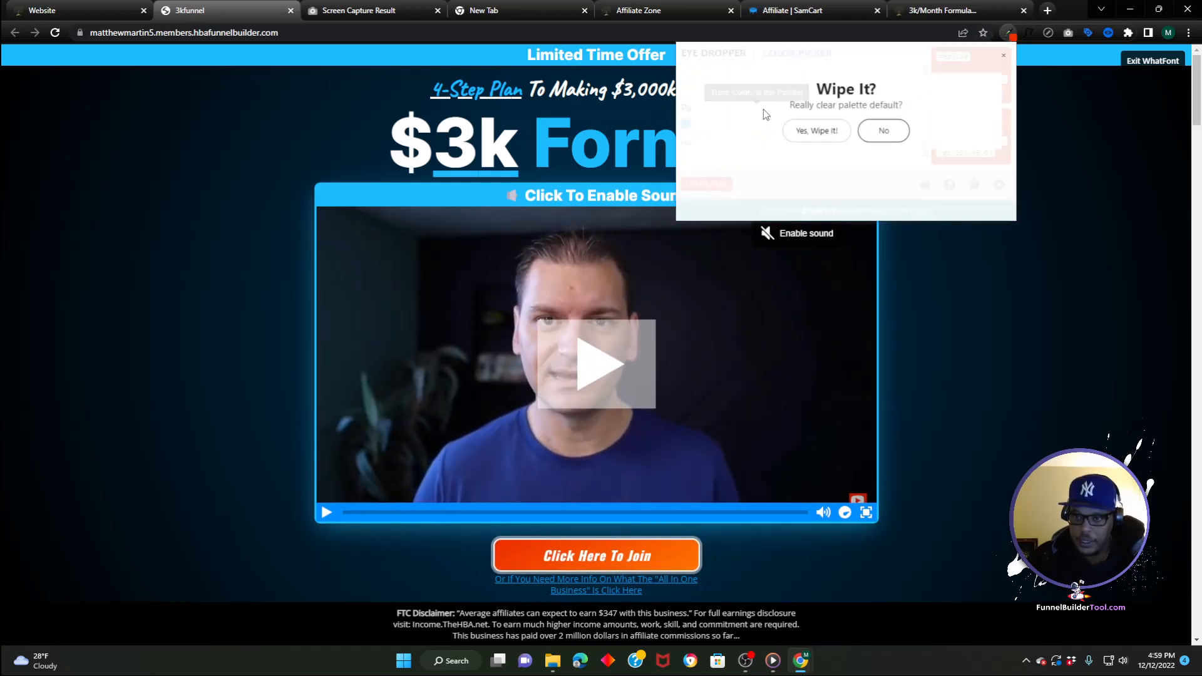
left_click(830, 133)
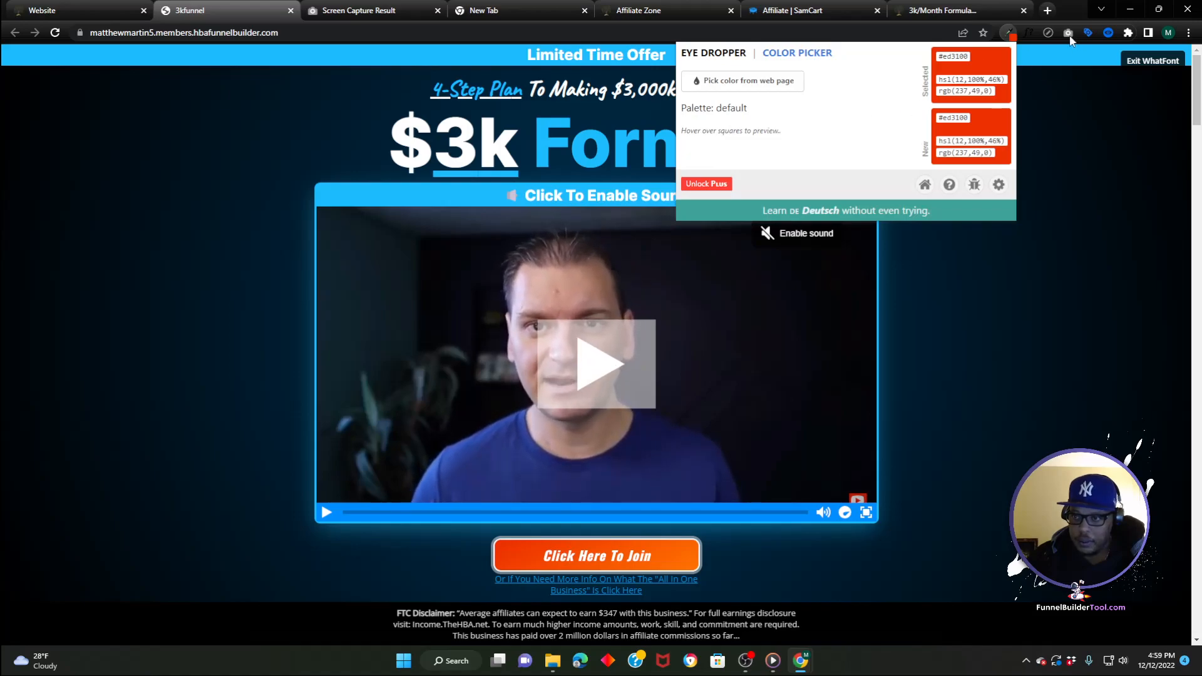
- Save the Limited Time Offer banner's blue and the Click Here To Join button's red and orange gradient ends to Eye Dropper's palette
left_click(780, 82)
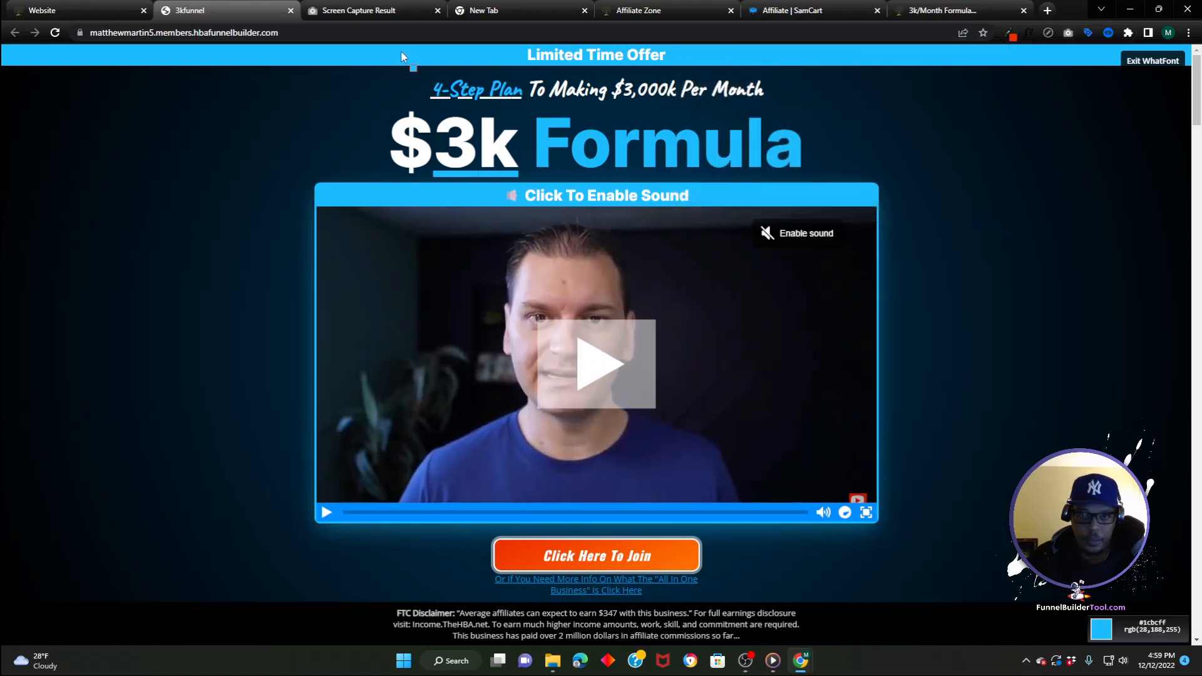
left_click(1013, 36)
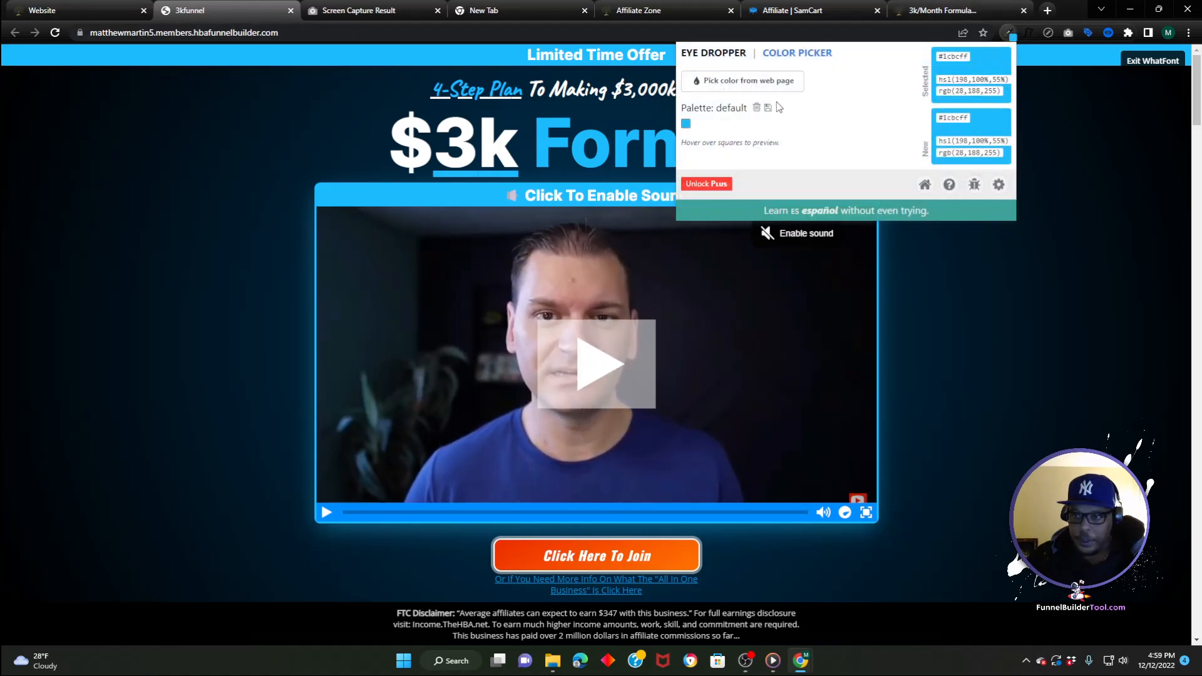
left_click(745, 83)
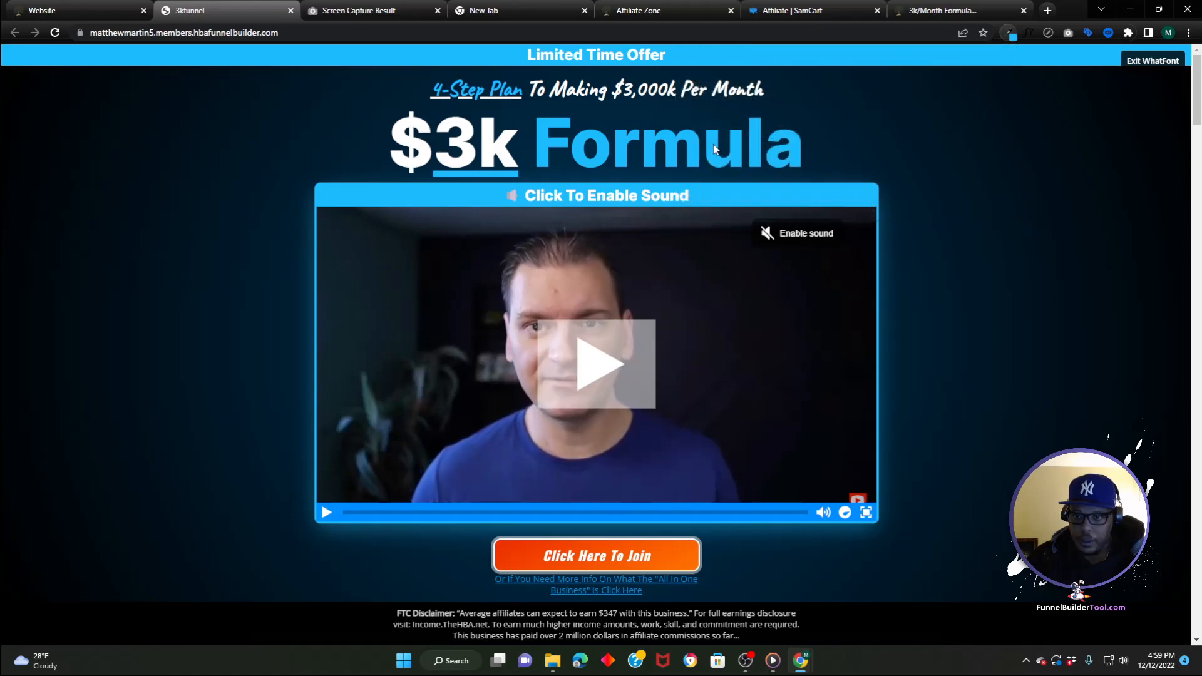
left_click(499, 550)
left_click(1012, 36)
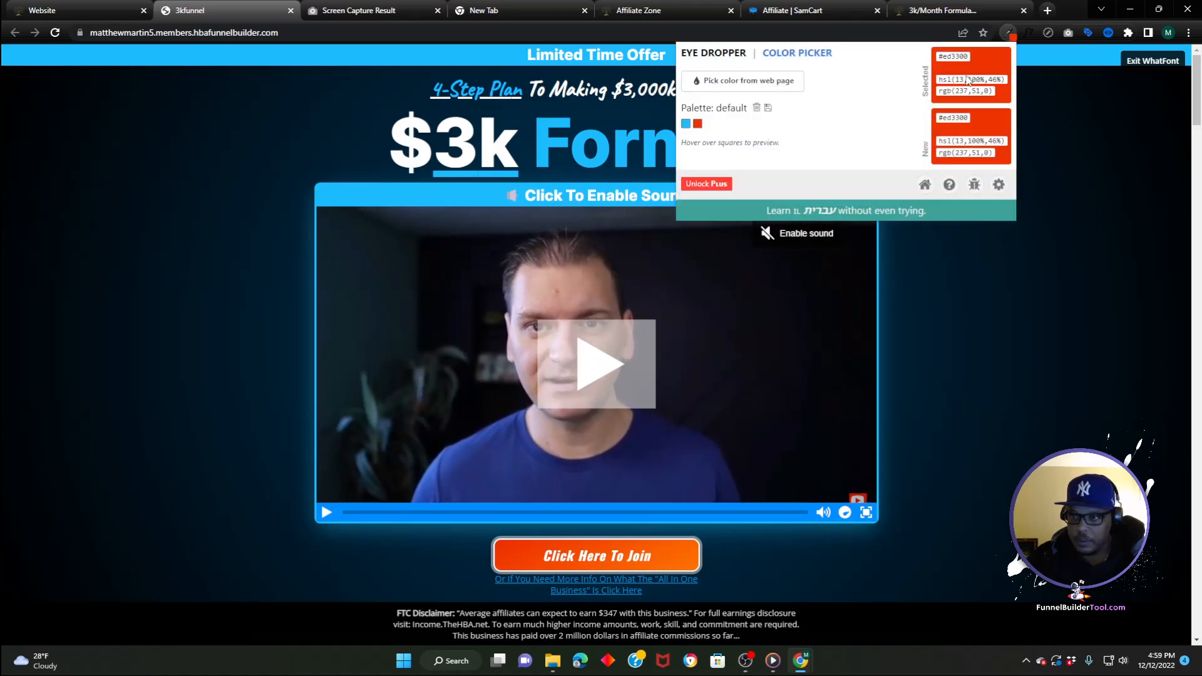
left_click(745, 83)
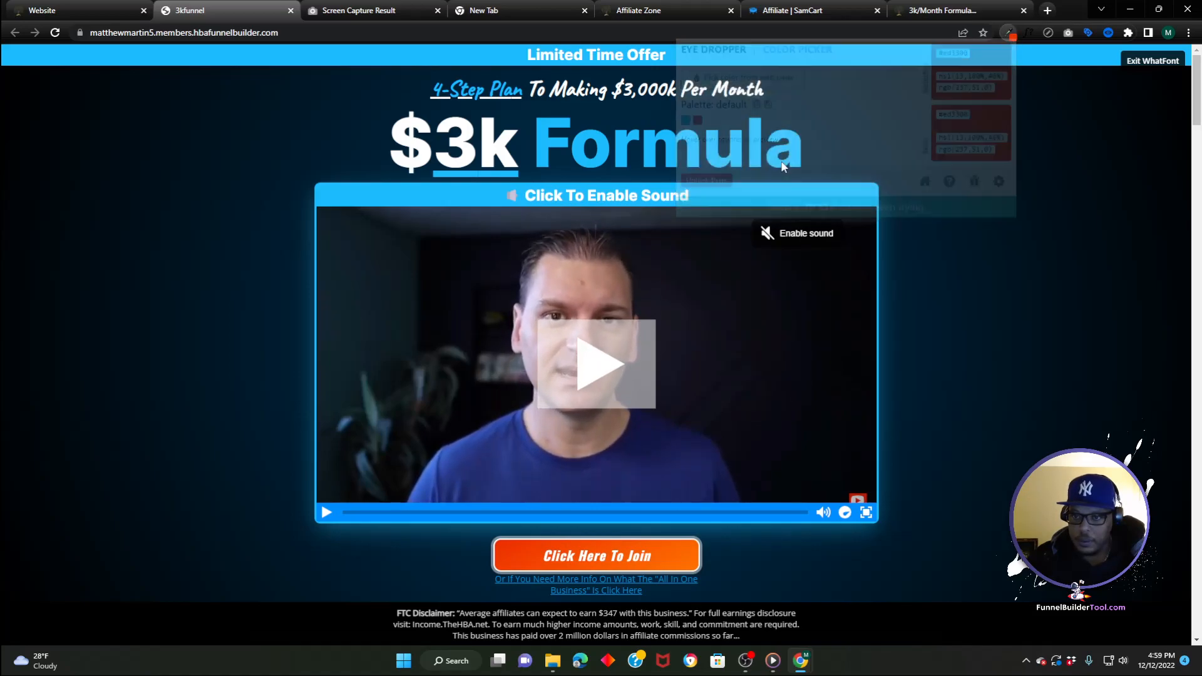
left_click(695, 550)
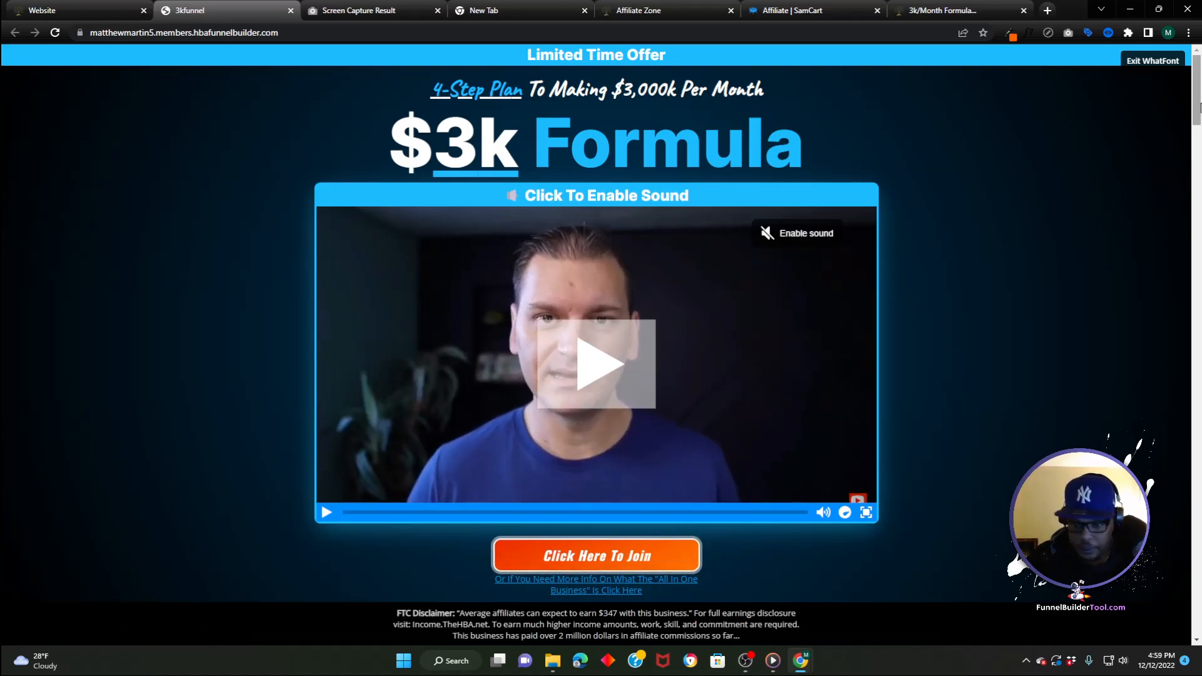
- Inspect the fonts of the 4-Step Plan tagline and the $3k Formula headline with WhatFont, then close both font cards
scroll(1199, 112, "down", 10)
scroll(1194, 112, "up", 8)
scroll(1194, 111, "up", 3)
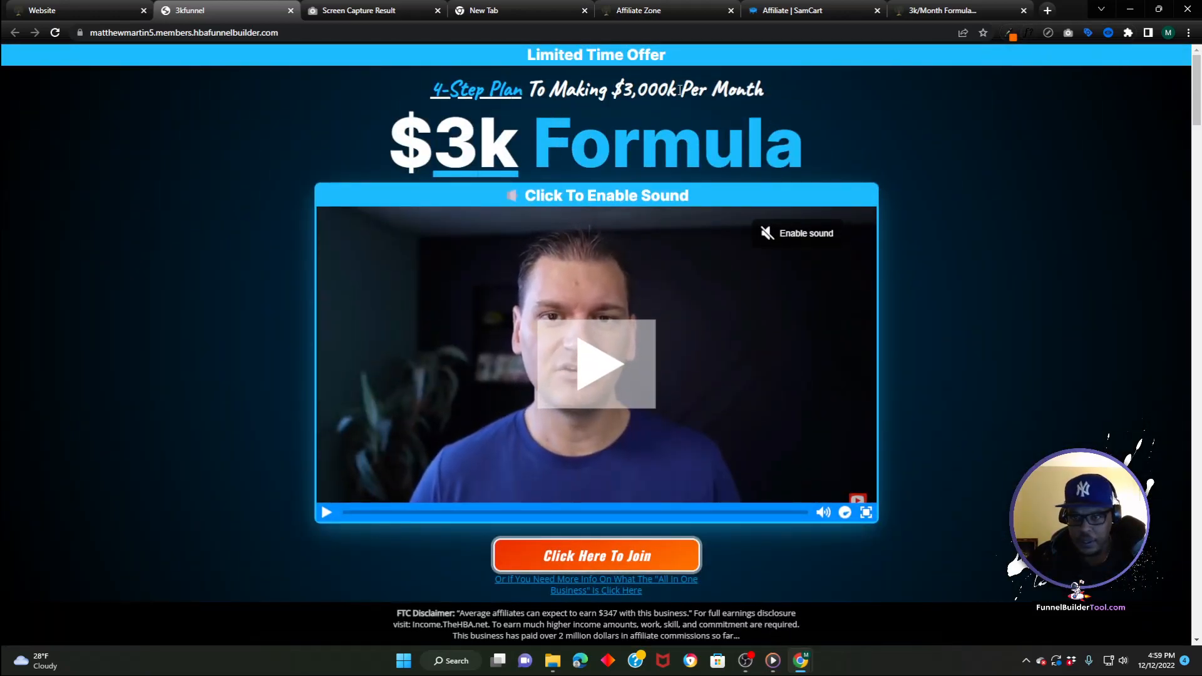
left_click(1028, 33)
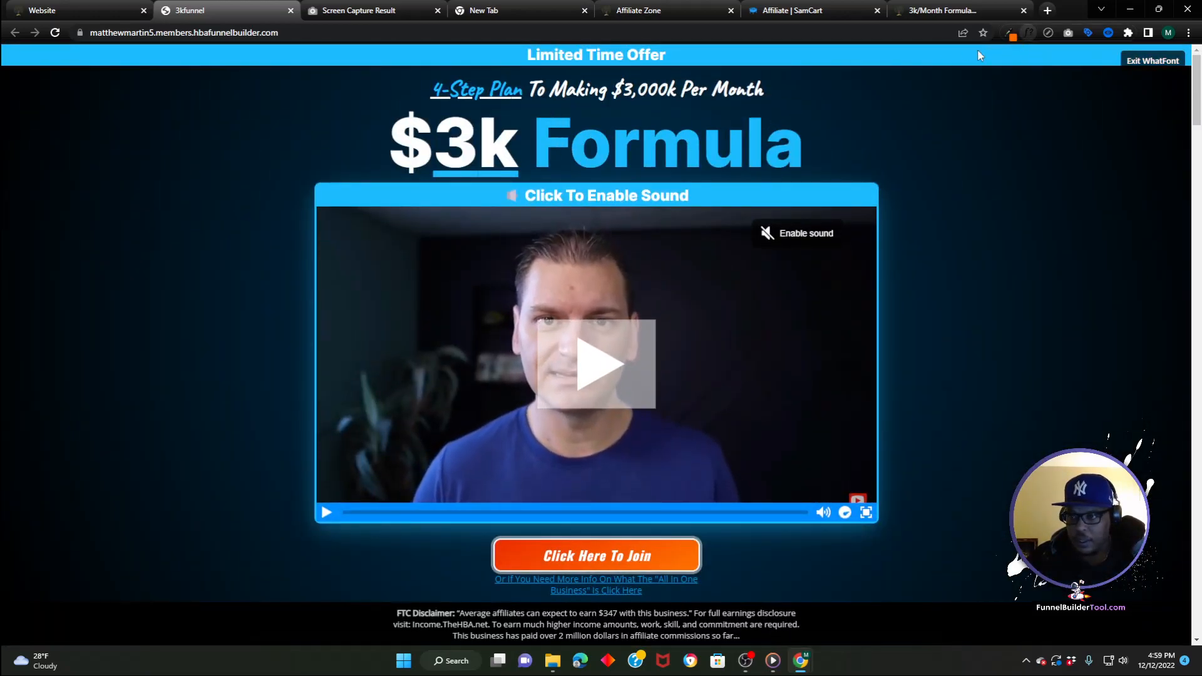
left_click(538, 94)
left_click(526, 155)
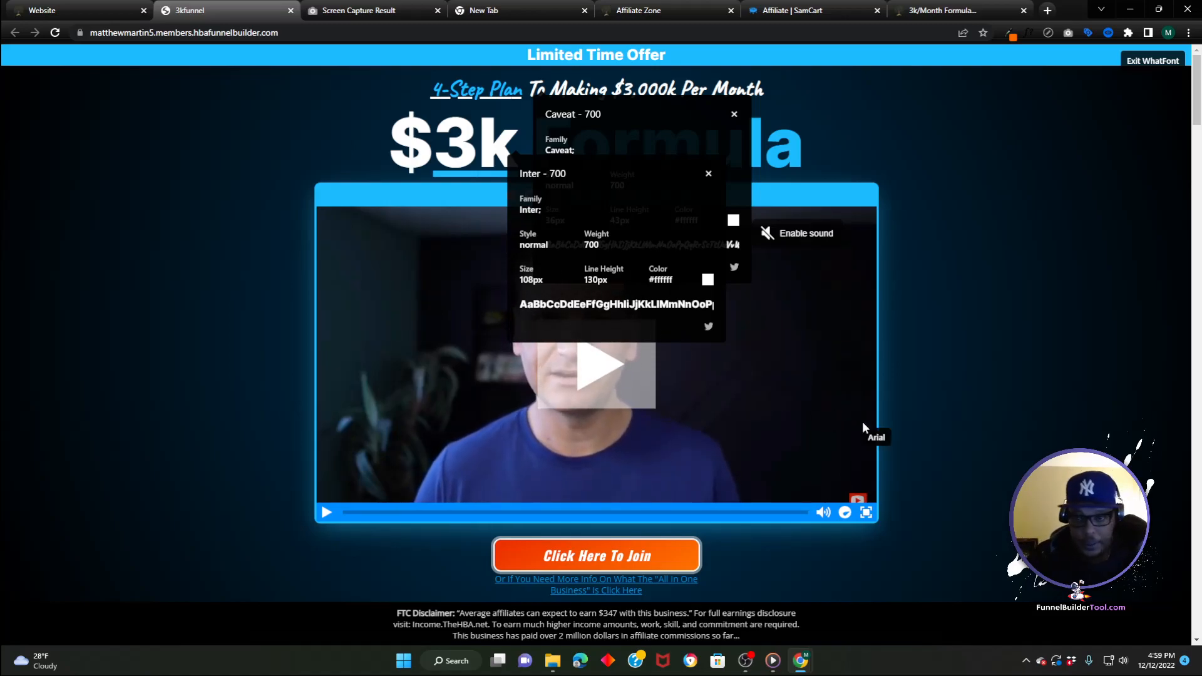
left_click(709, 171)
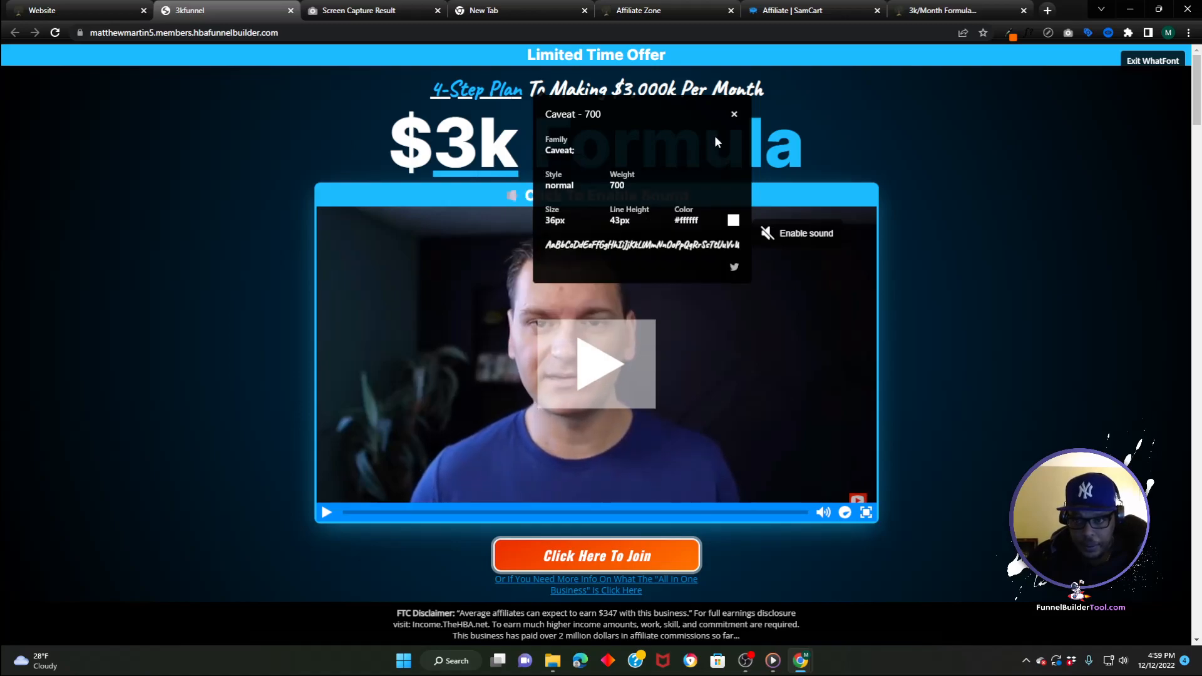
left_click(735, 114)
- Switch to the website builder, remove Inter 900 from the global fonts and save the changes
left_click(55, 18)
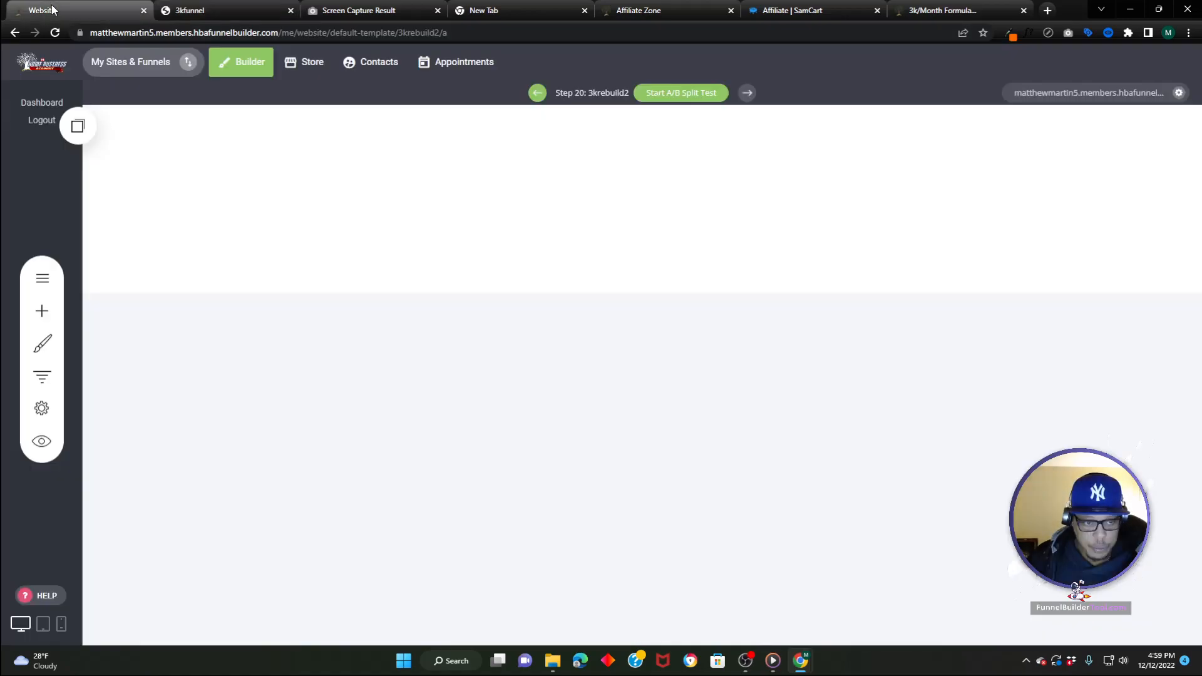
left_click(42, 346)
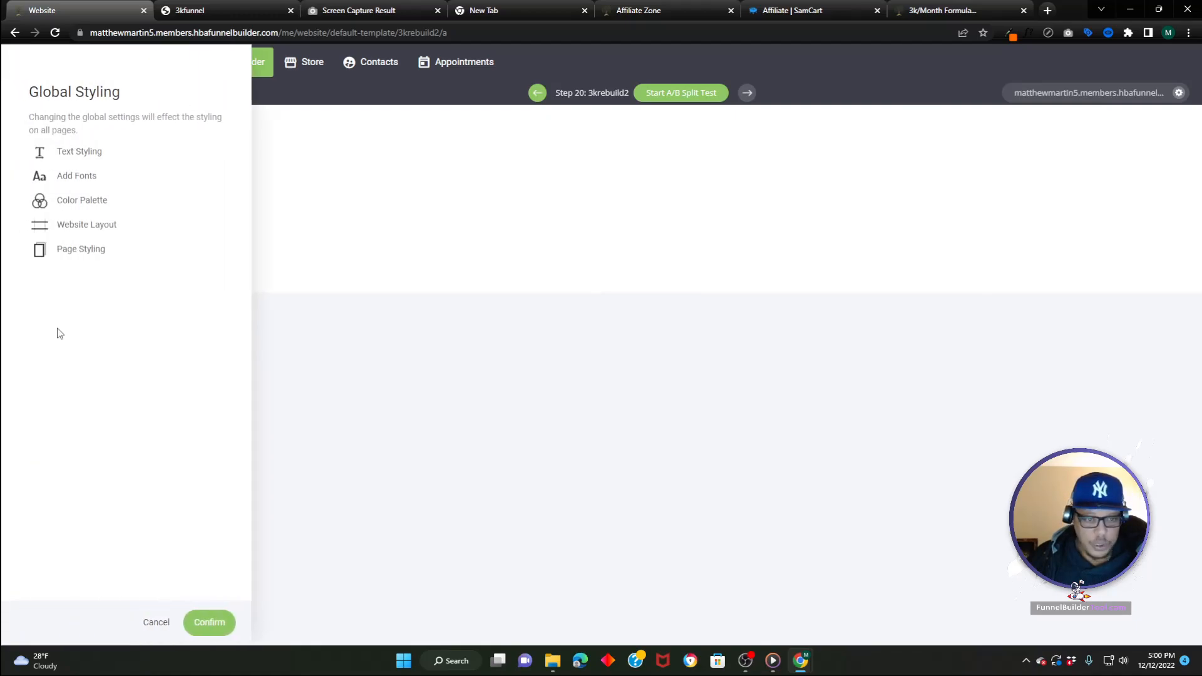
left_click(77, 177)
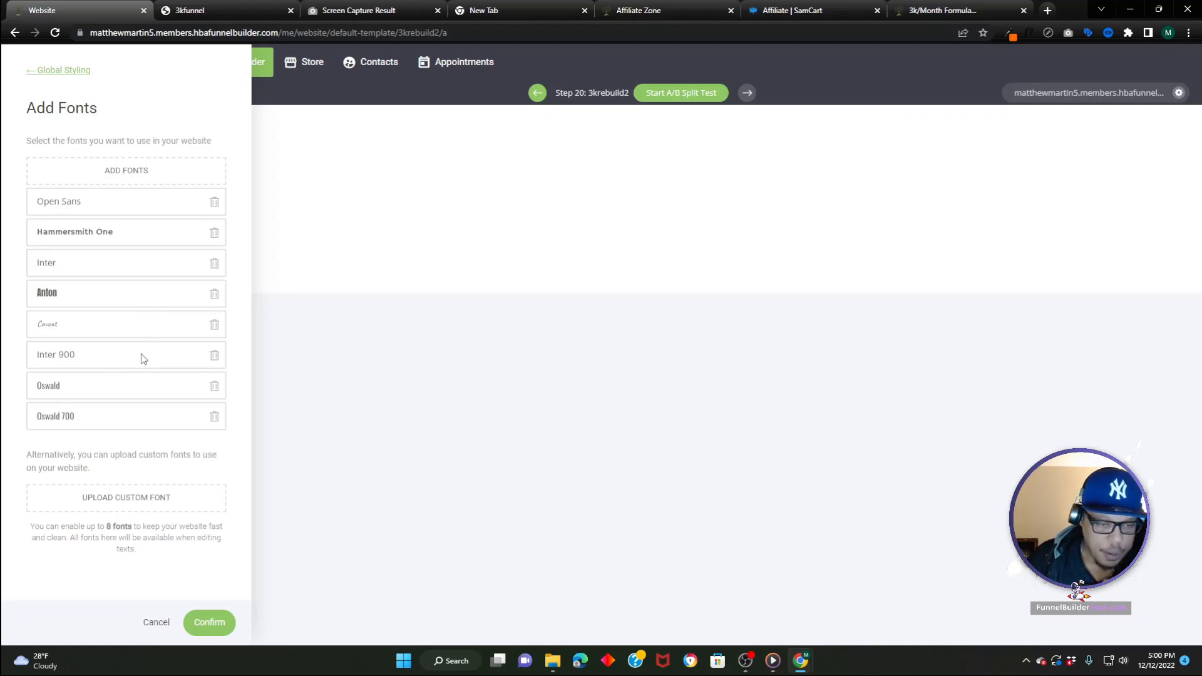
left_click(214, 355)
left_click(295, 268)
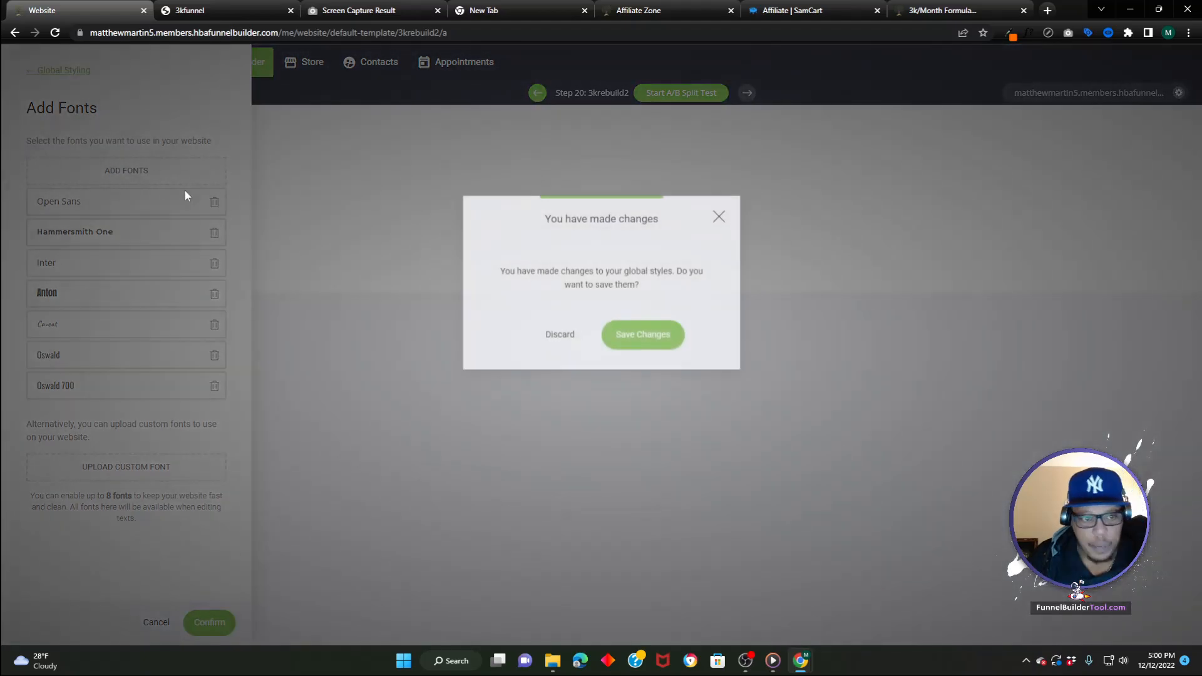
left_click(651, 335)
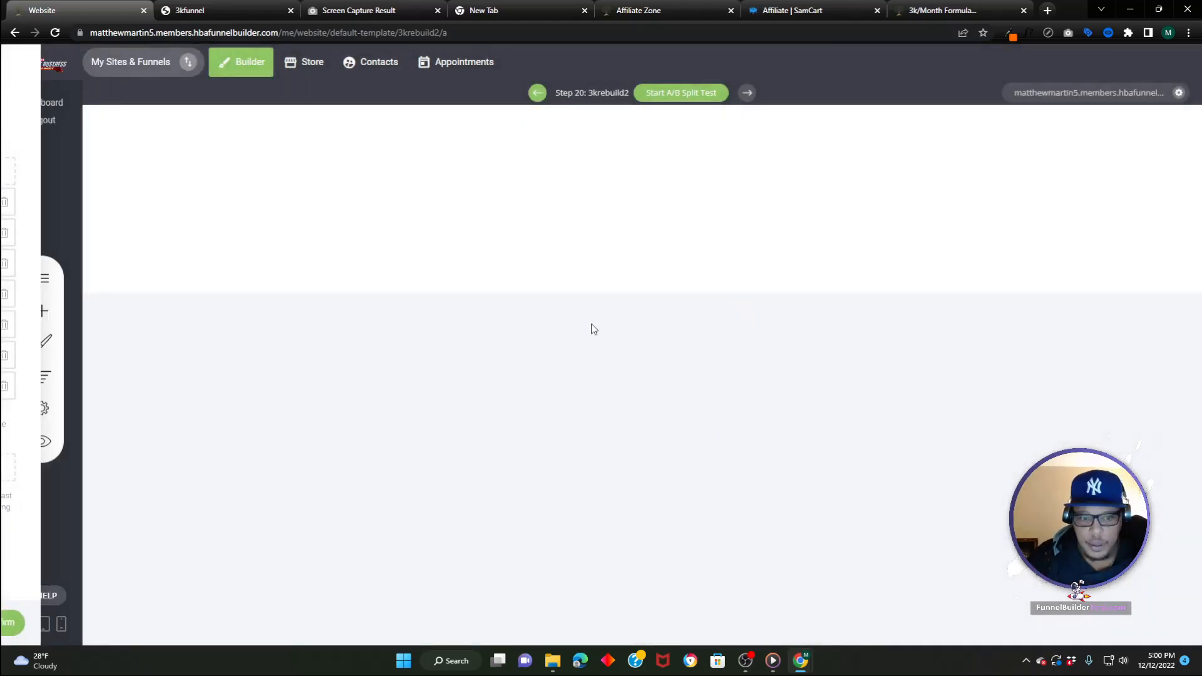
- Add a heading element to the blank page's first block and set its text to the Inter font
left_click(40, 308)
left_click_drag(54, 144, 601, 201)
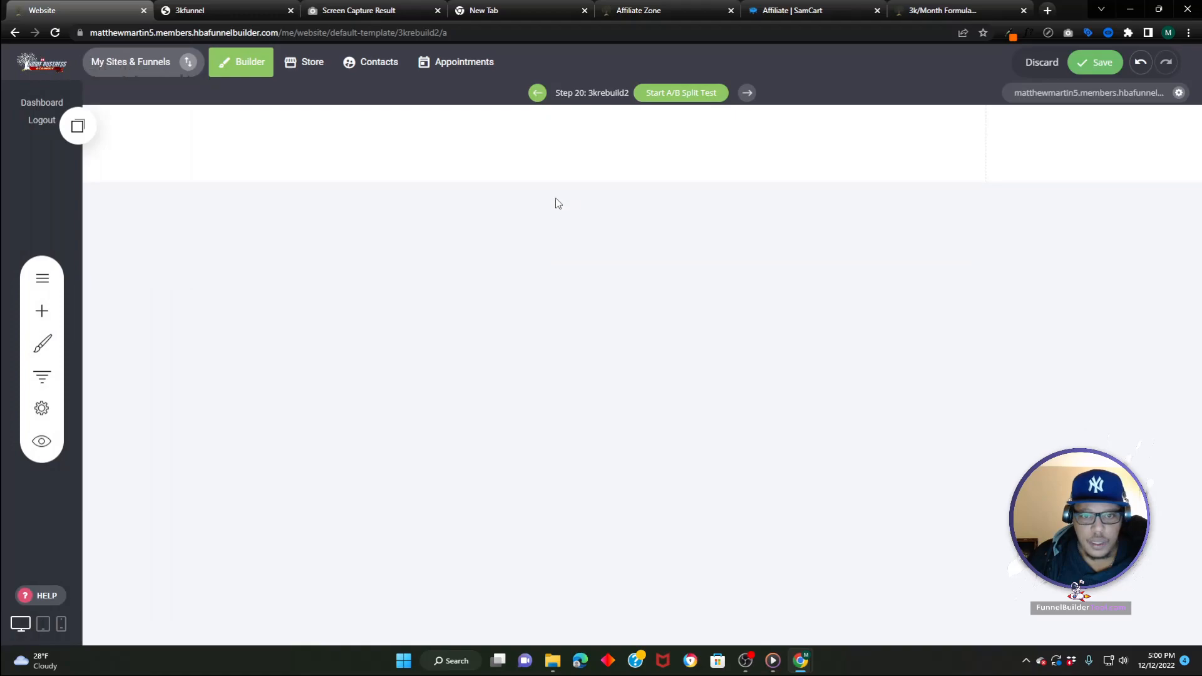
left_click(376, 124)
double_click(375, 124)
left_click(414, 63)
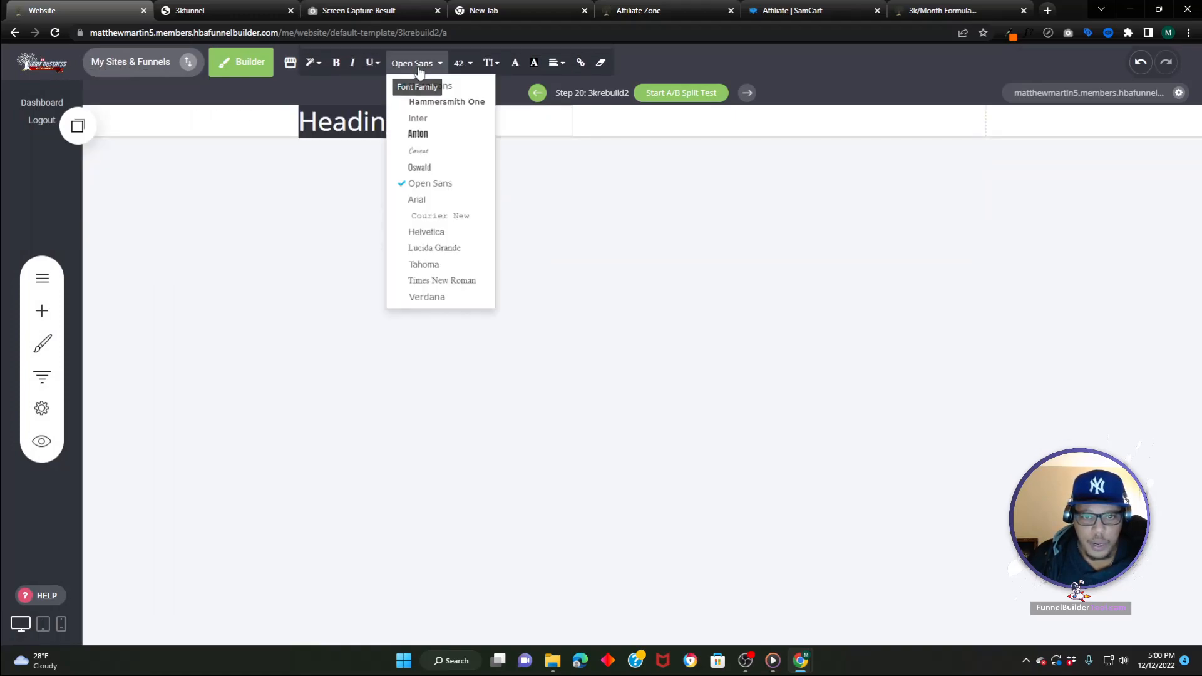
left_click(429, 118)
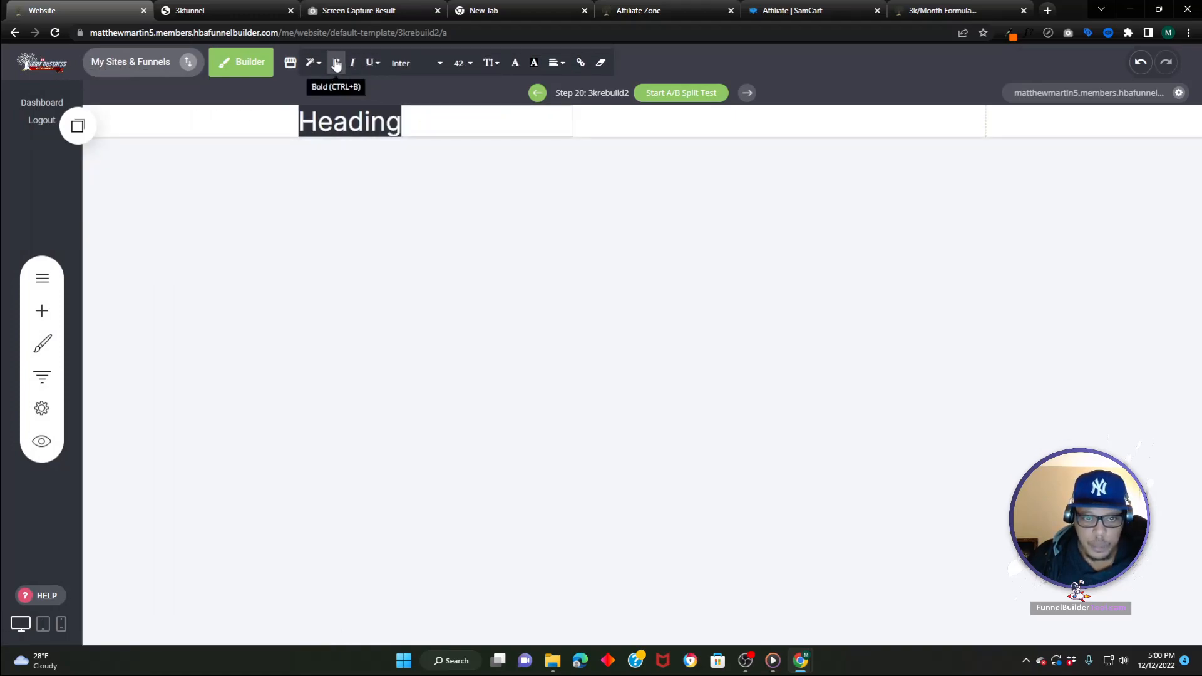
- Try bold formatting on the Inter heading
left_click(338, 152)
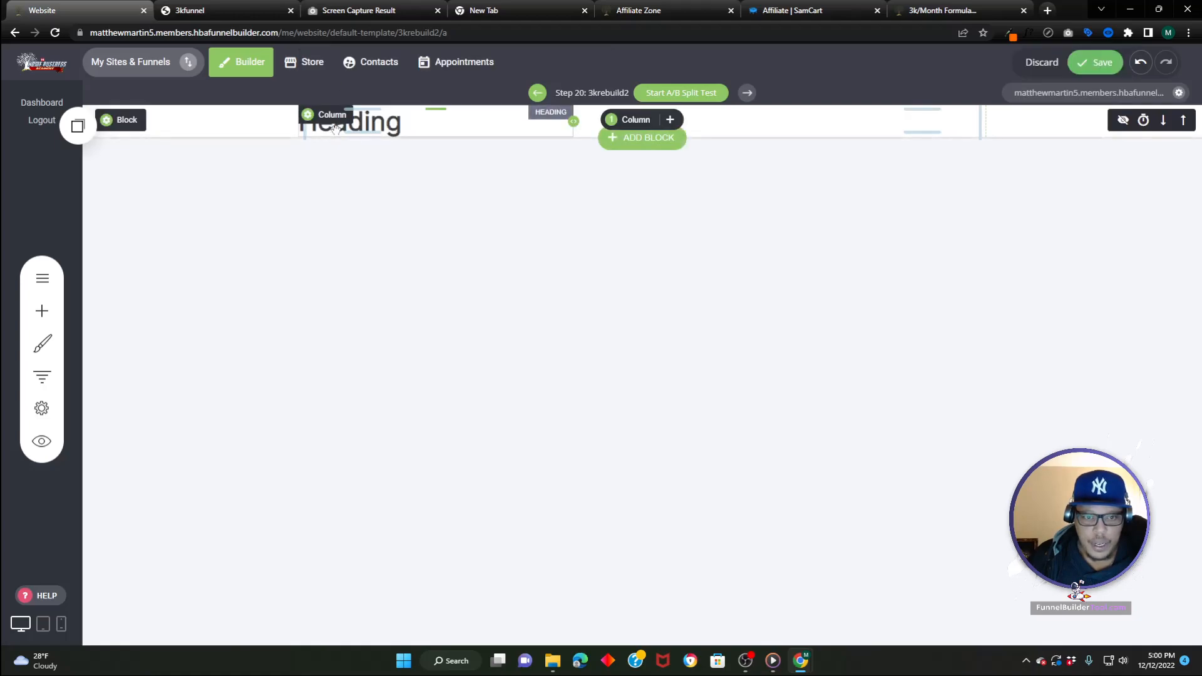
left_click(439, 127)
double_click(439, 126)
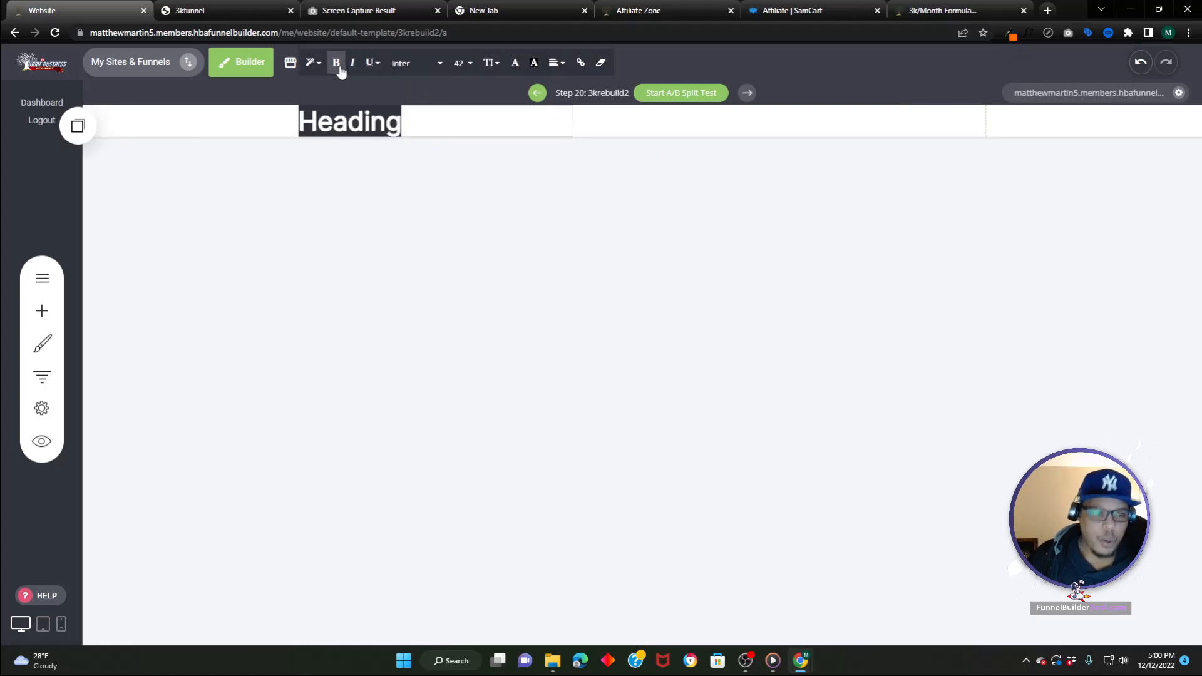
- Add the Inter 900 weight to the site's global fonts and confirm the styling
left_click(41, 346)
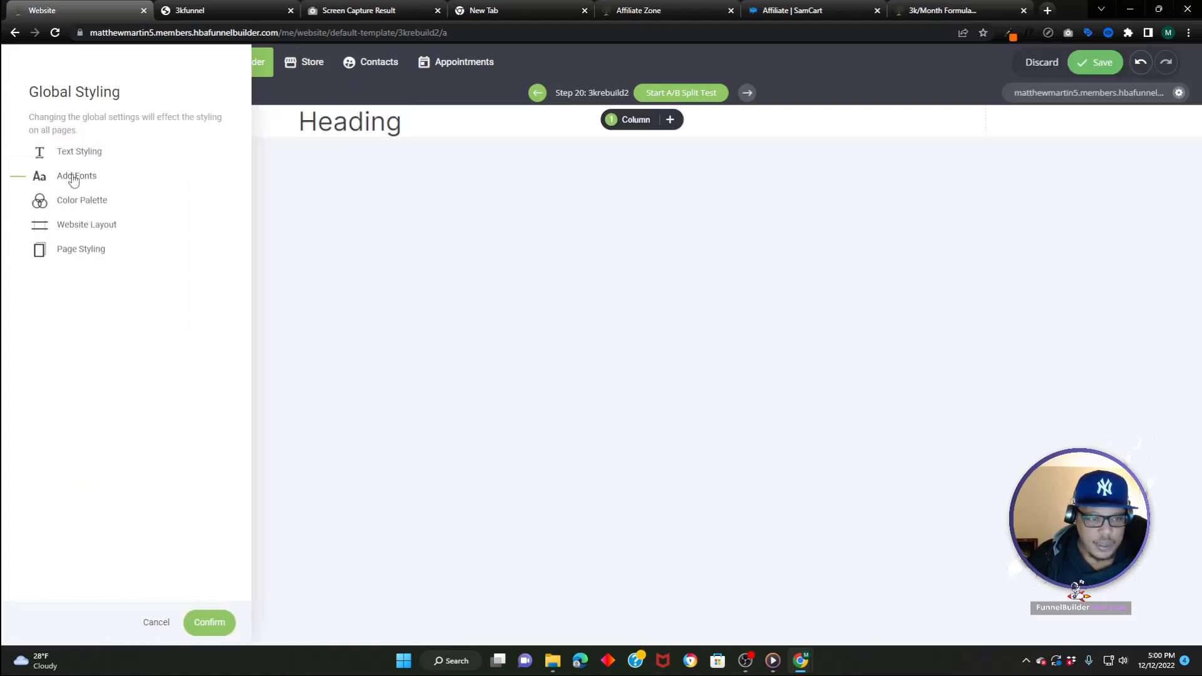
left_click(74, 179)
left_click(122, 182)
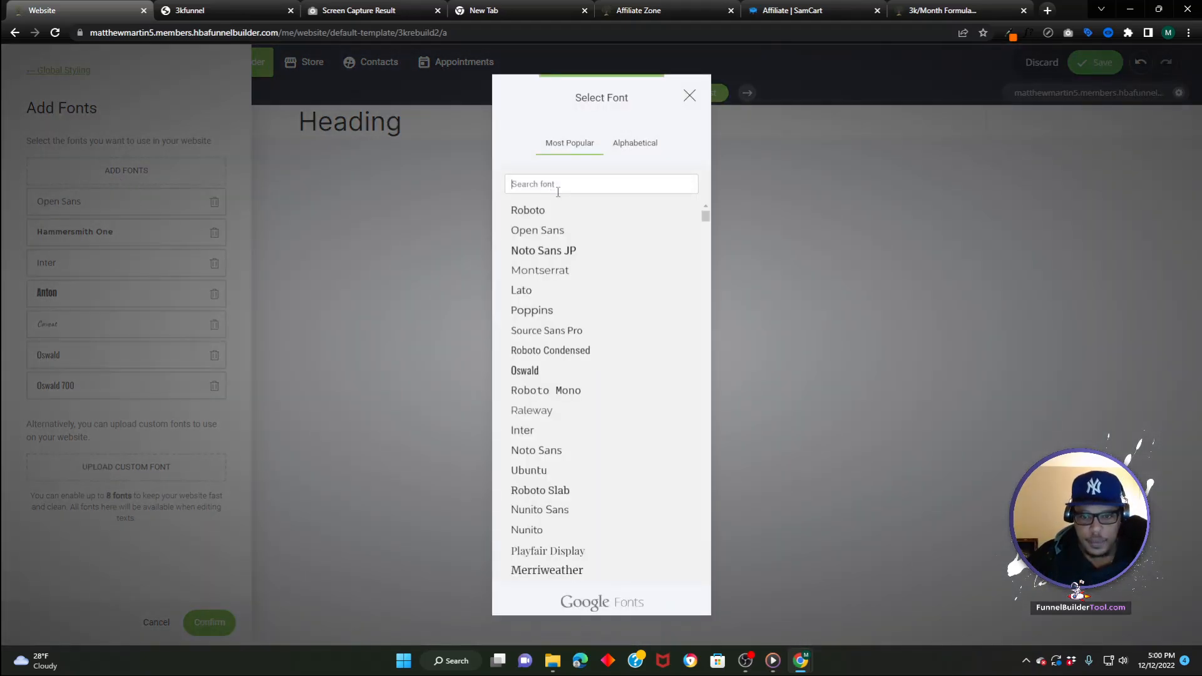
type("inter")
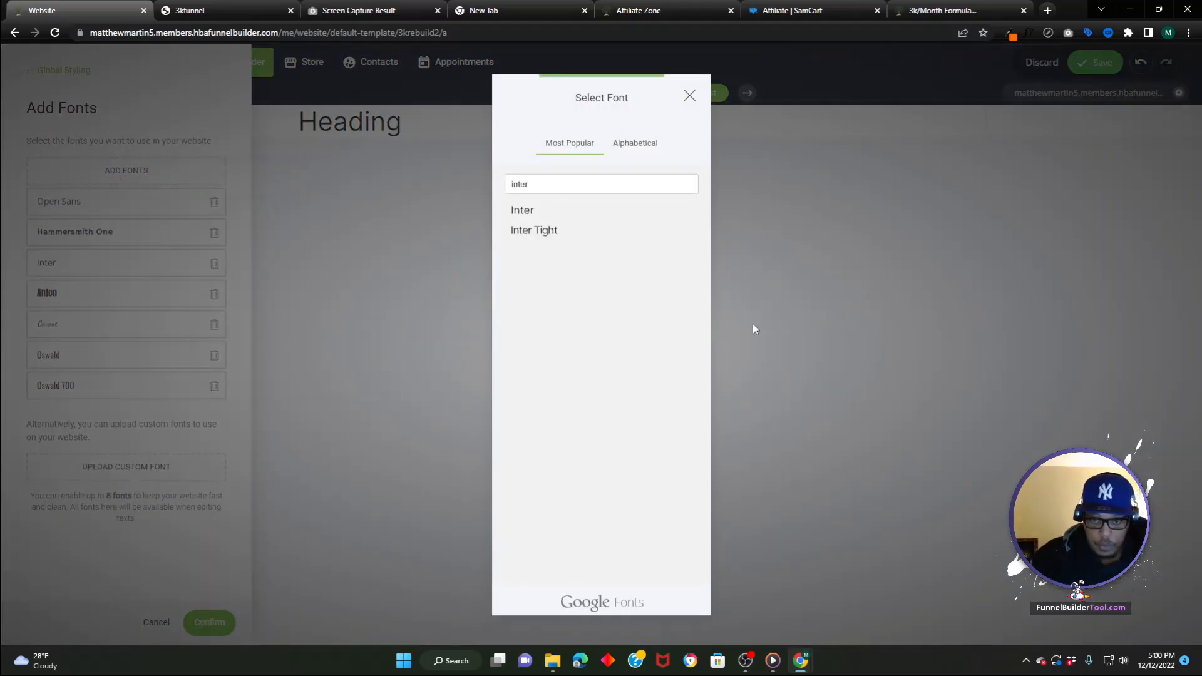
left_click(564, 211)
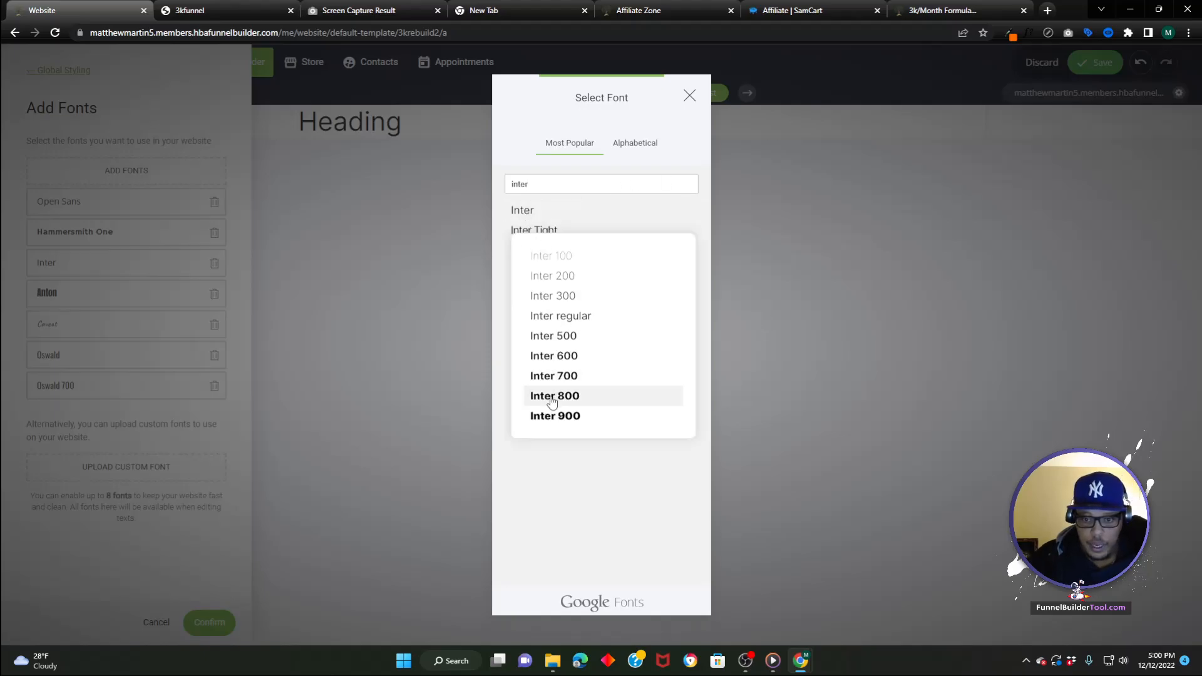
left_click(567, 416)
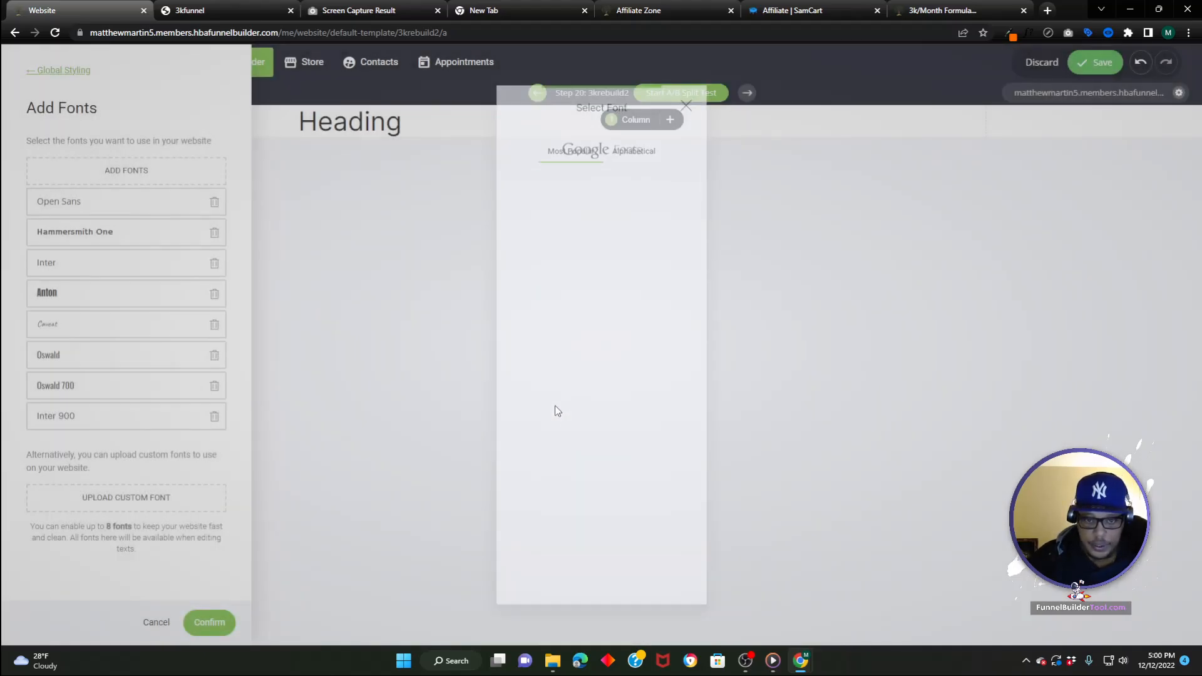
left_click(210, 623)
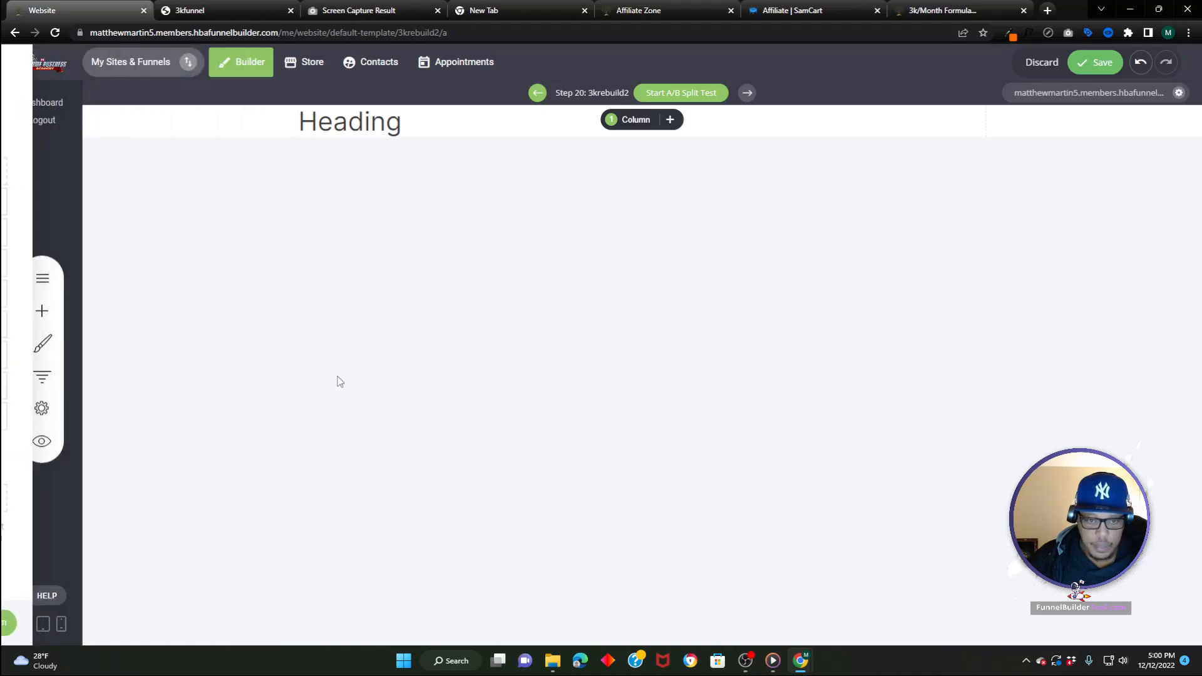
- Make the whole heading text bold
left_click(455, 124)
key("ctrl+a")
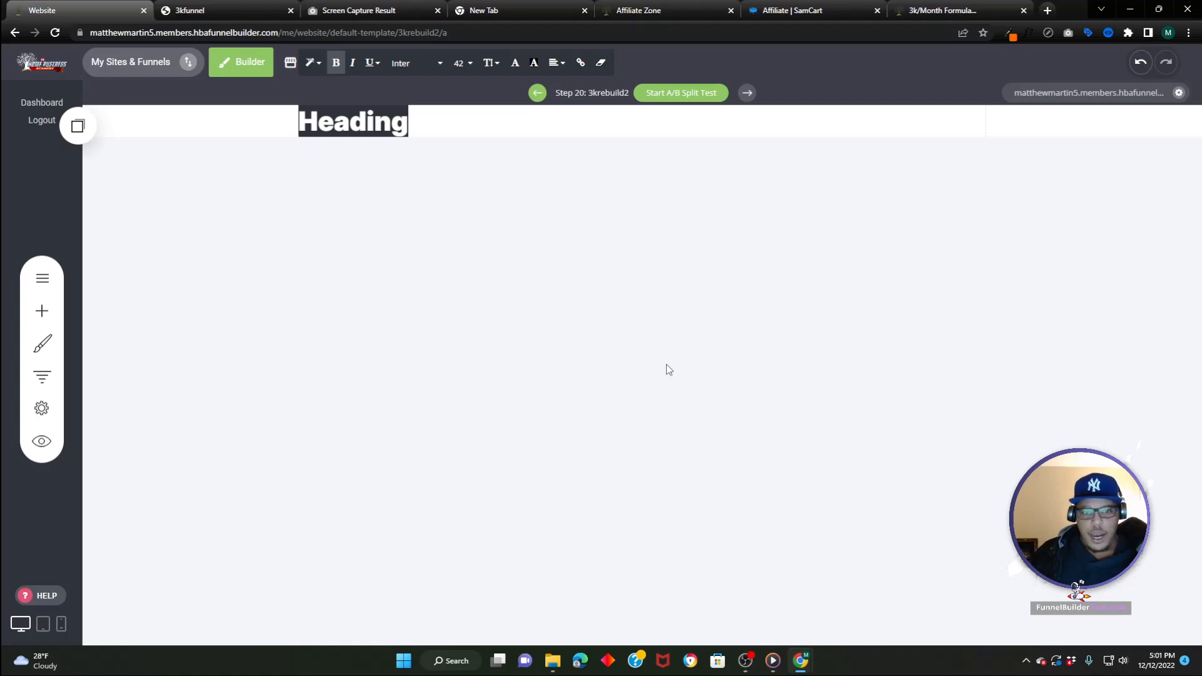
left_click(294, 280)
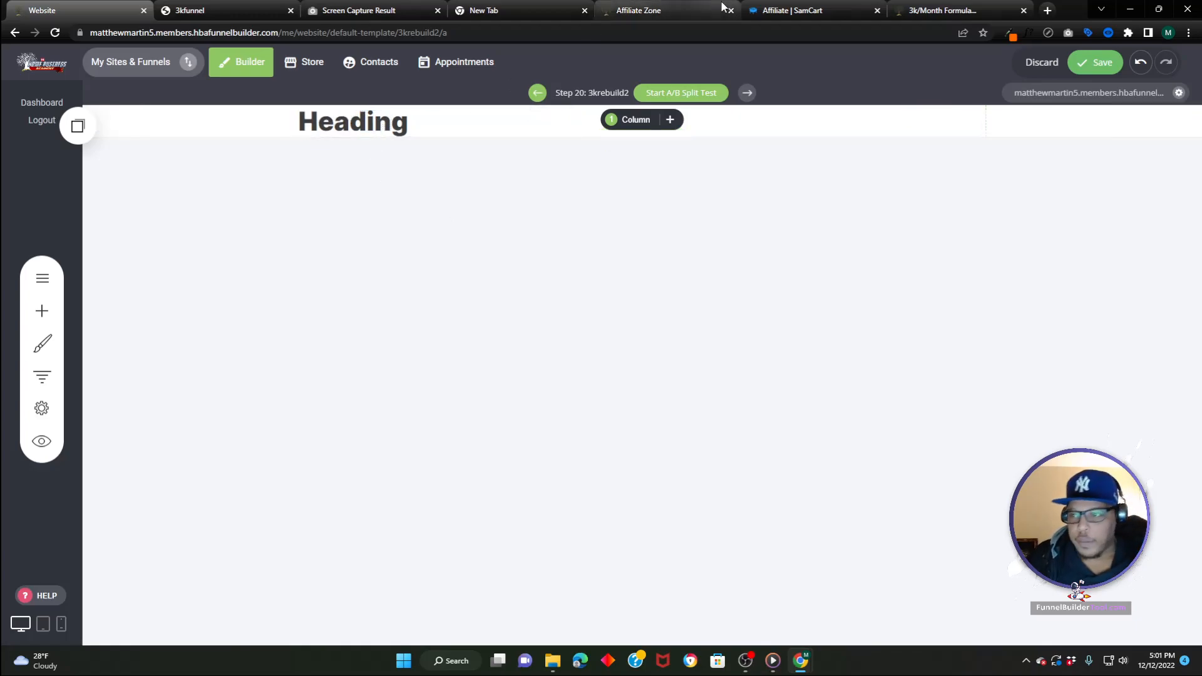
- Copy the hex code of the saved blue #1cbcff from Eye Dropper's default palette
left_click(1009, 33)
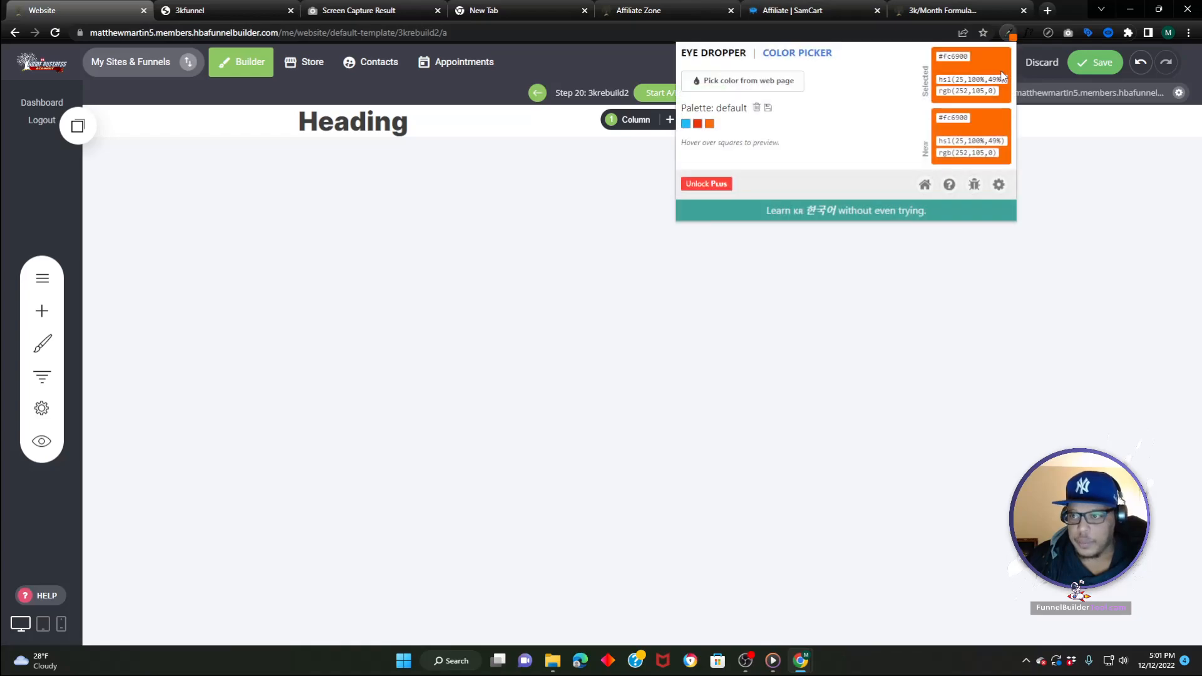
left_click(685, 123)
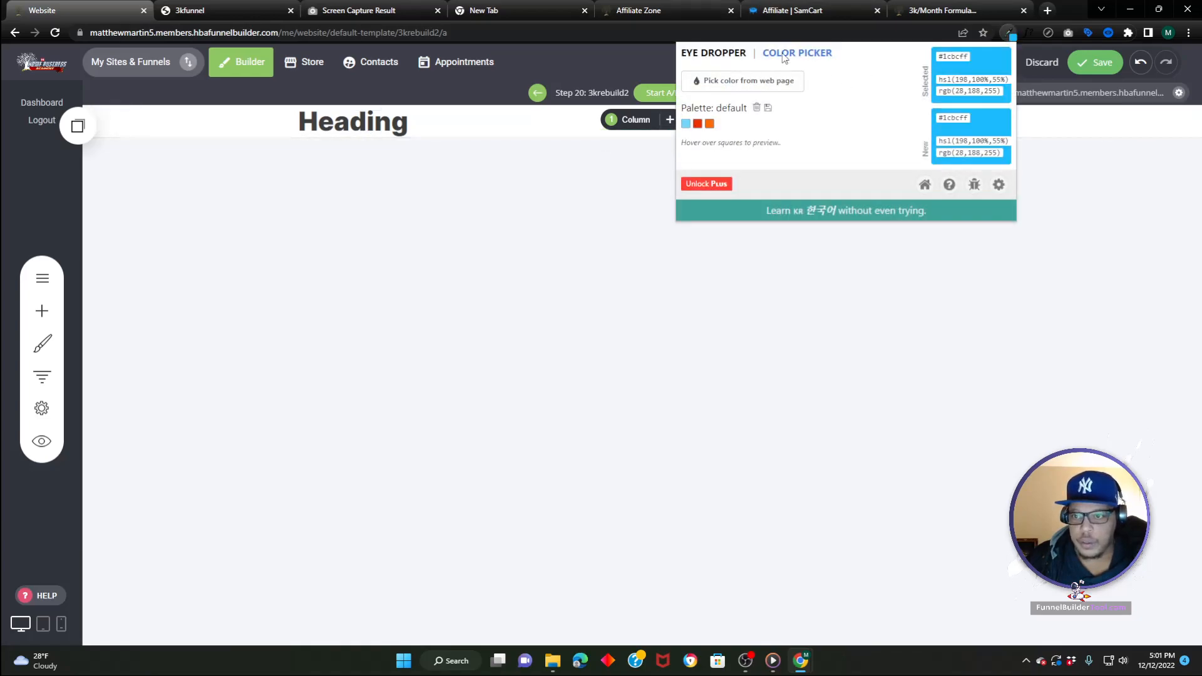
right_click(954, 57)
left_click(977, 64)
left_click(237, 222)
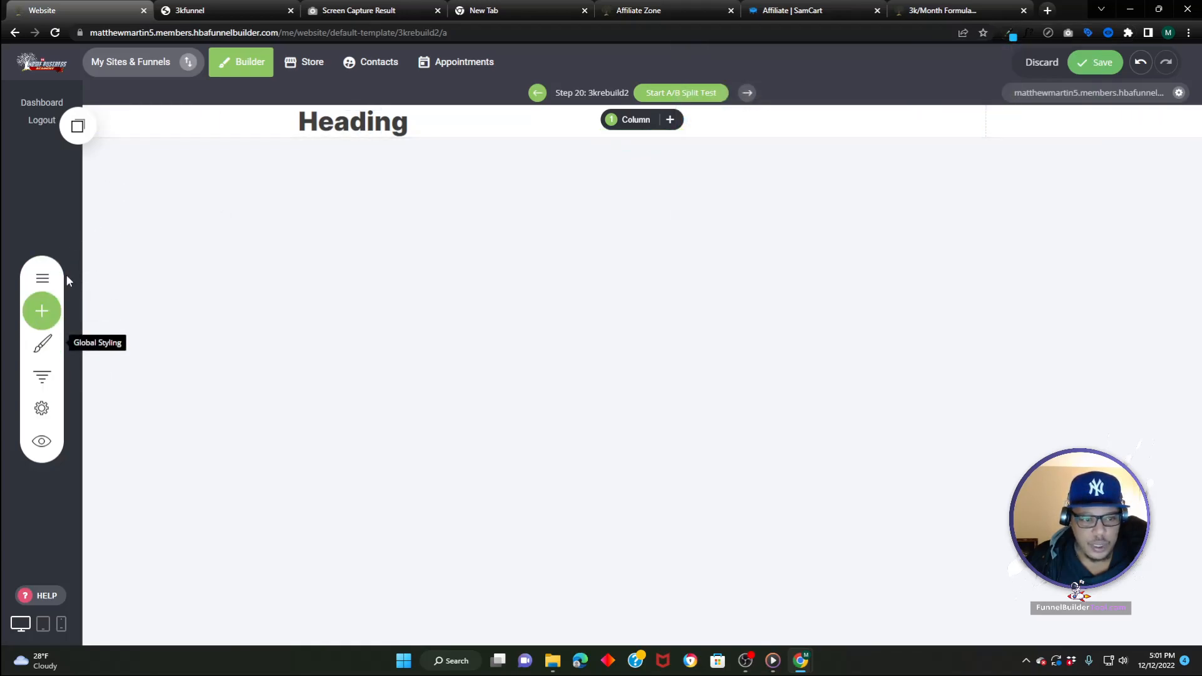
- Set the heading block's background colour to the copied blue #1cbcff
left_click(78, 126)
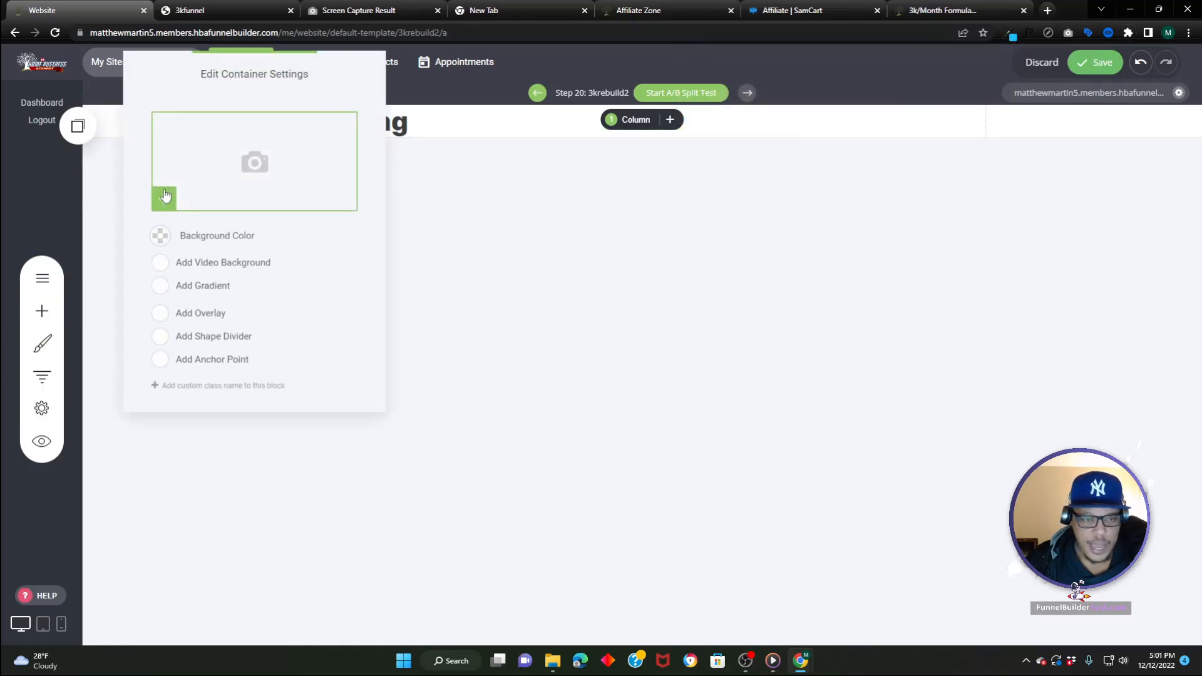
left_click(161, 235)
right_click(313, 339)
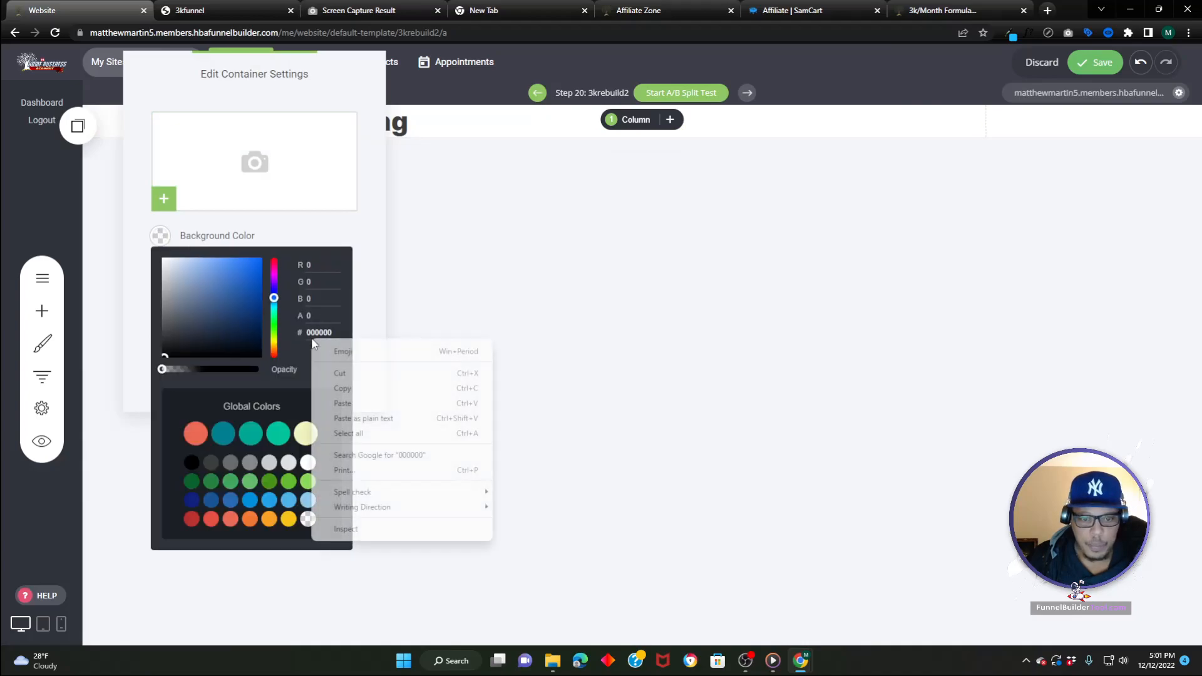
left_click(344, 392)
left_click(537, 232)
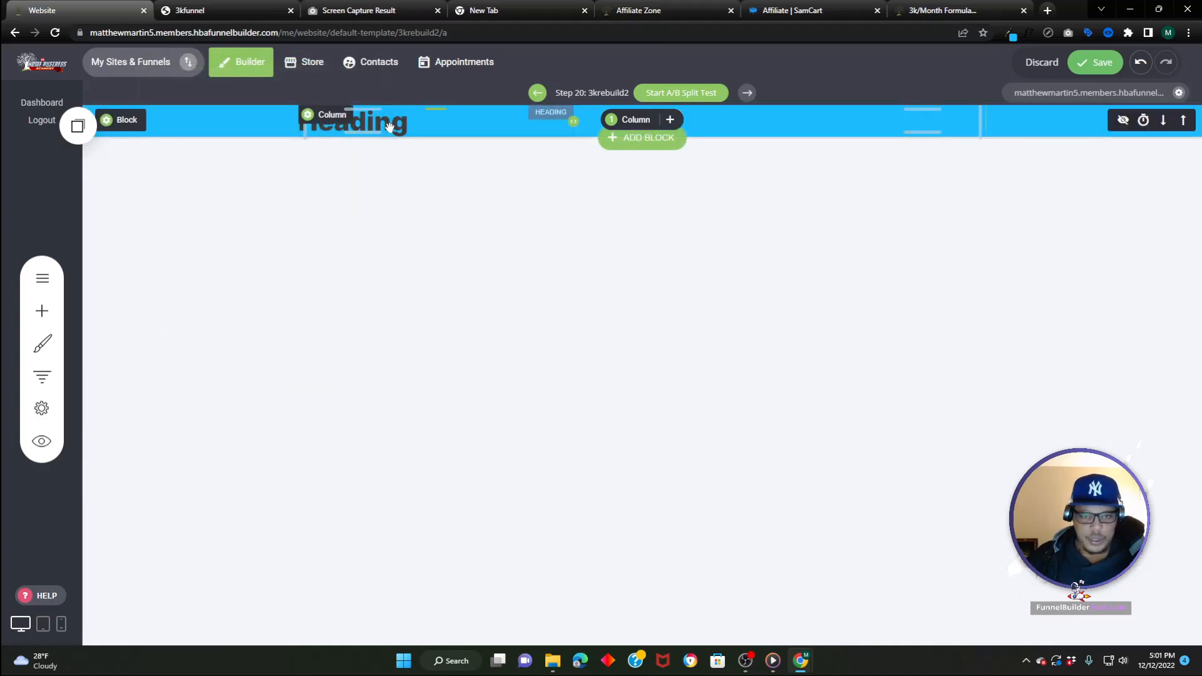
- Replace the banner heading's text with "Limited Time Offer", copied from the top banner of the original 3kfunnel page
left_click(256, 8)
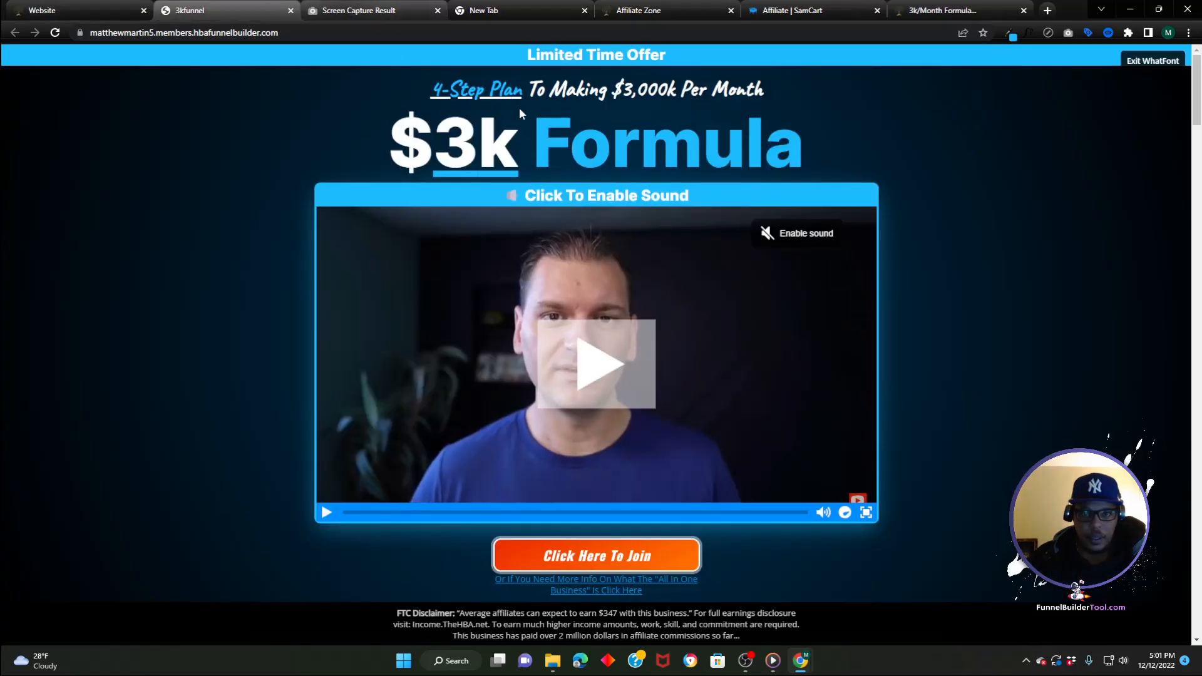
double_click(559, 56)
right_click(559, 56)
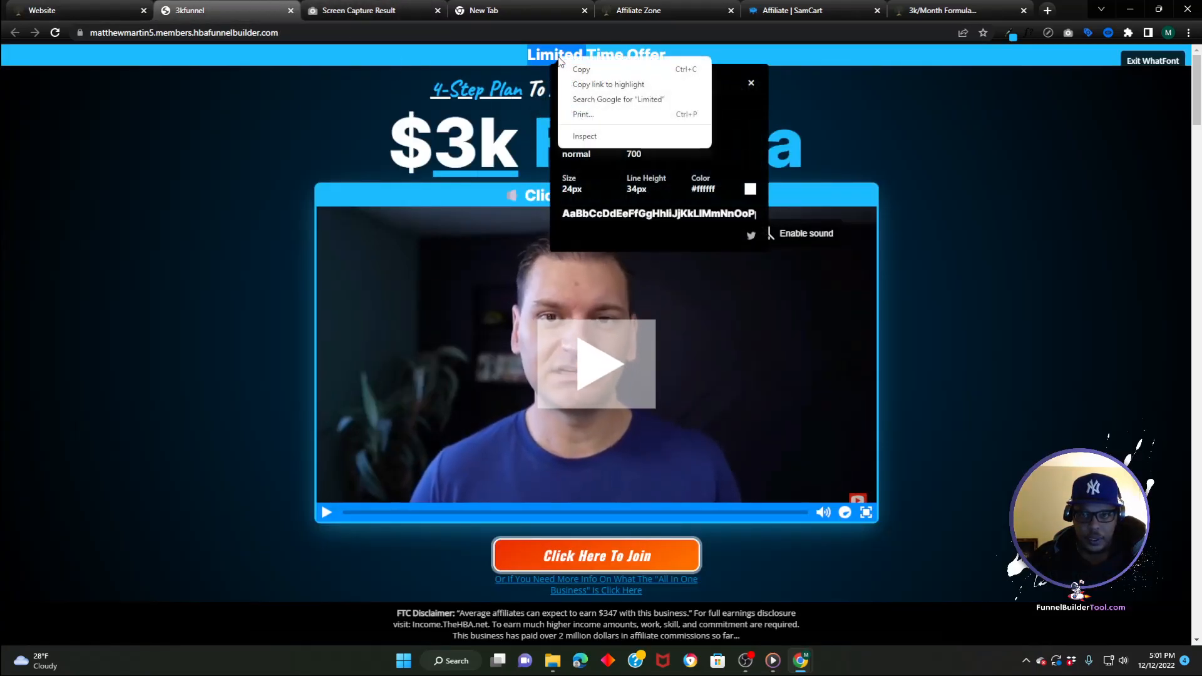
left_click(1010, 34)
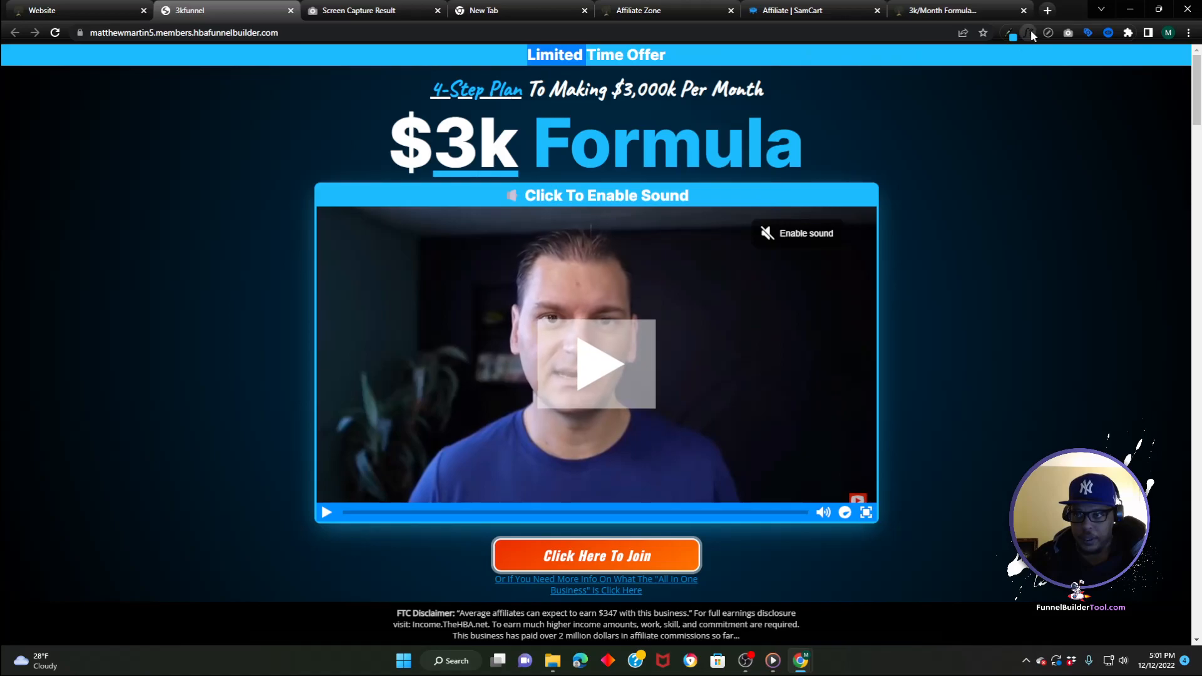
triple_click(585, 57)
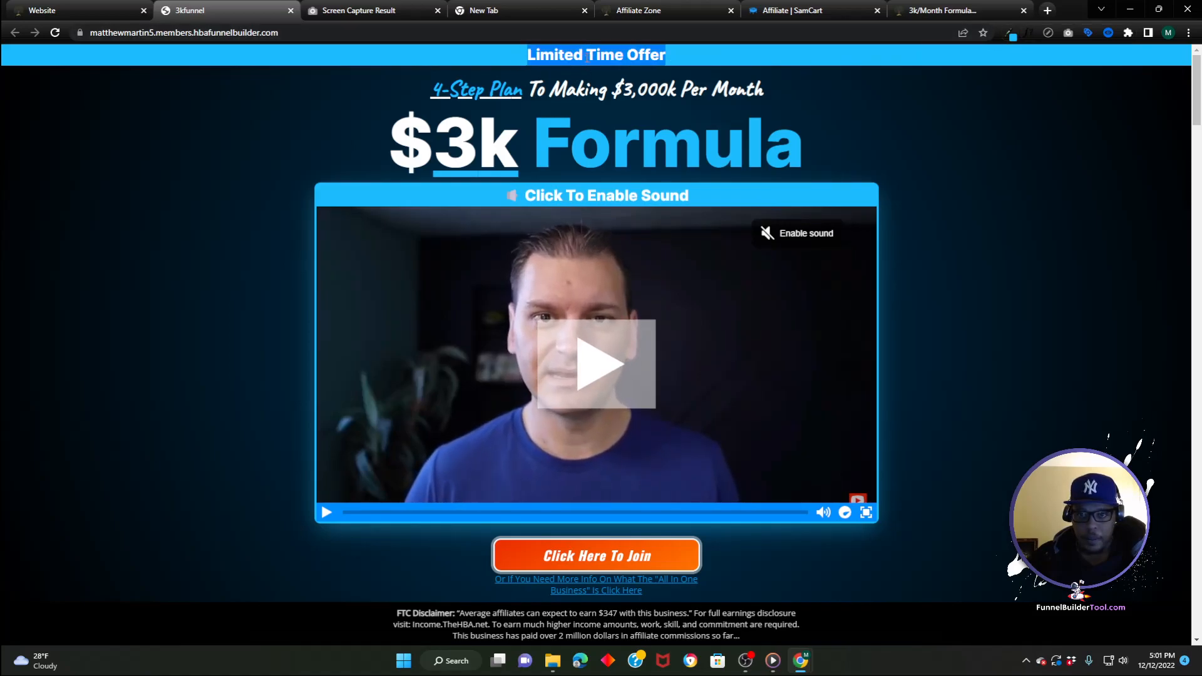
right_click(586, 56)
left_click(626, 72)
left_click(82, 10)
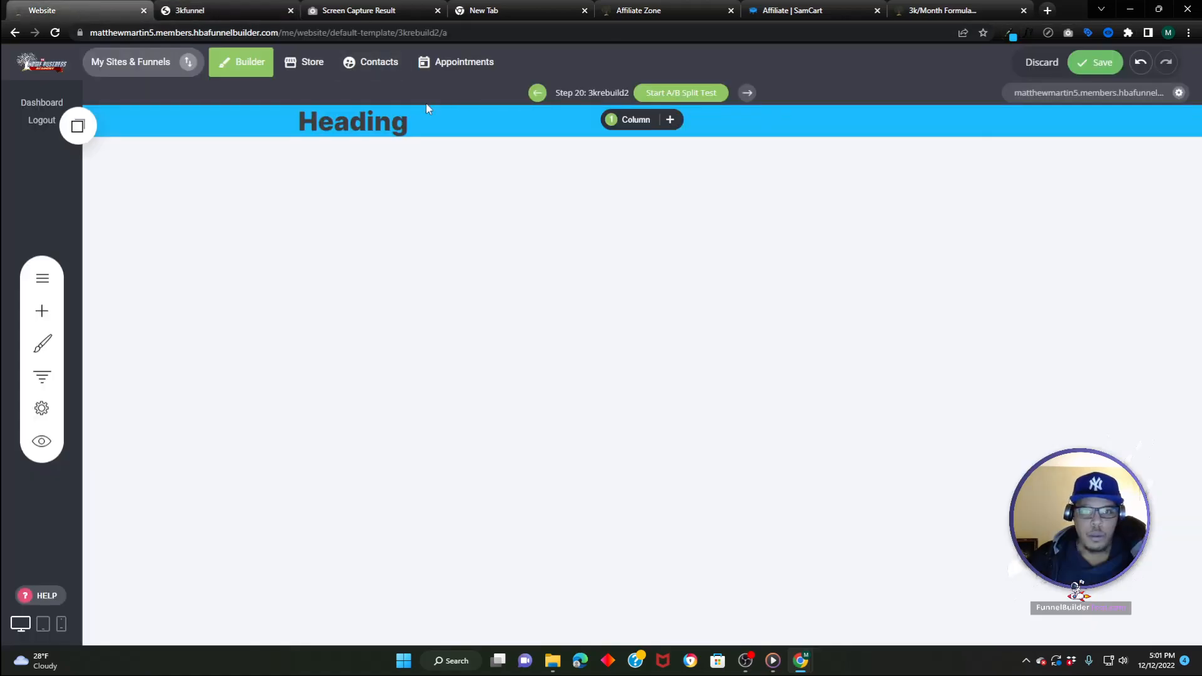
triple_click(411, 127)
right_click(410, 126)
left_click(441, 191)
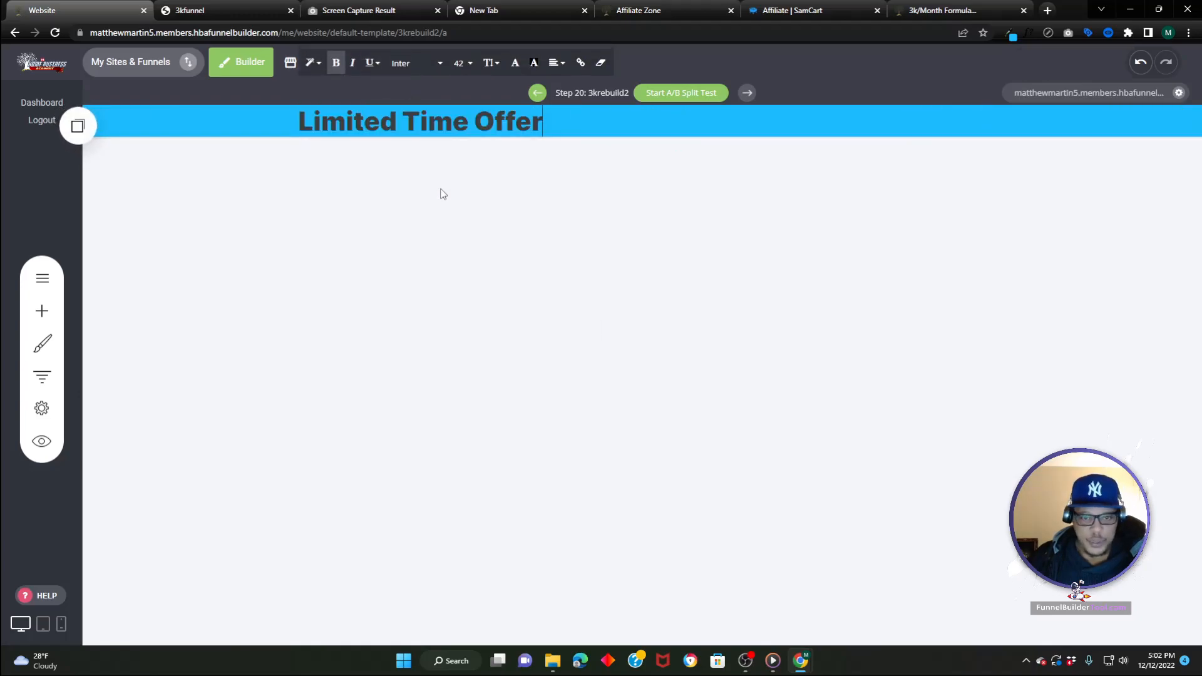
- Format the banner text as Header 4 and centre it
triple_click(479, 122)
left_click(311, 63)
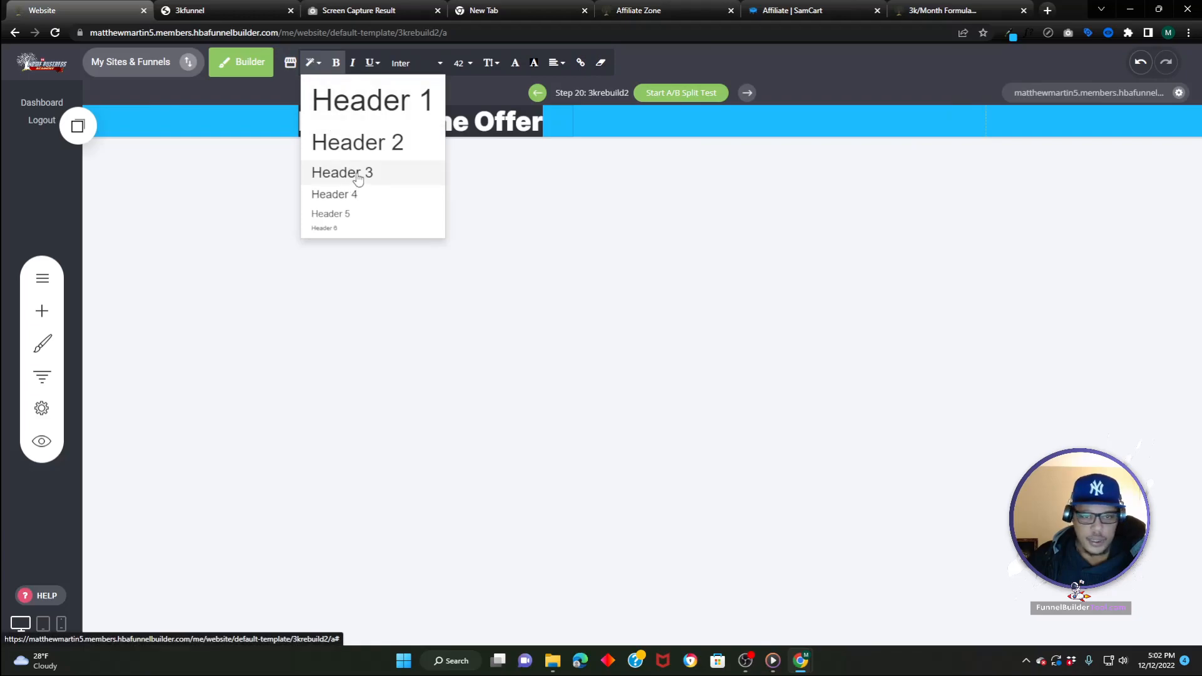
left_click(357, 178)
left_click(317, 74)
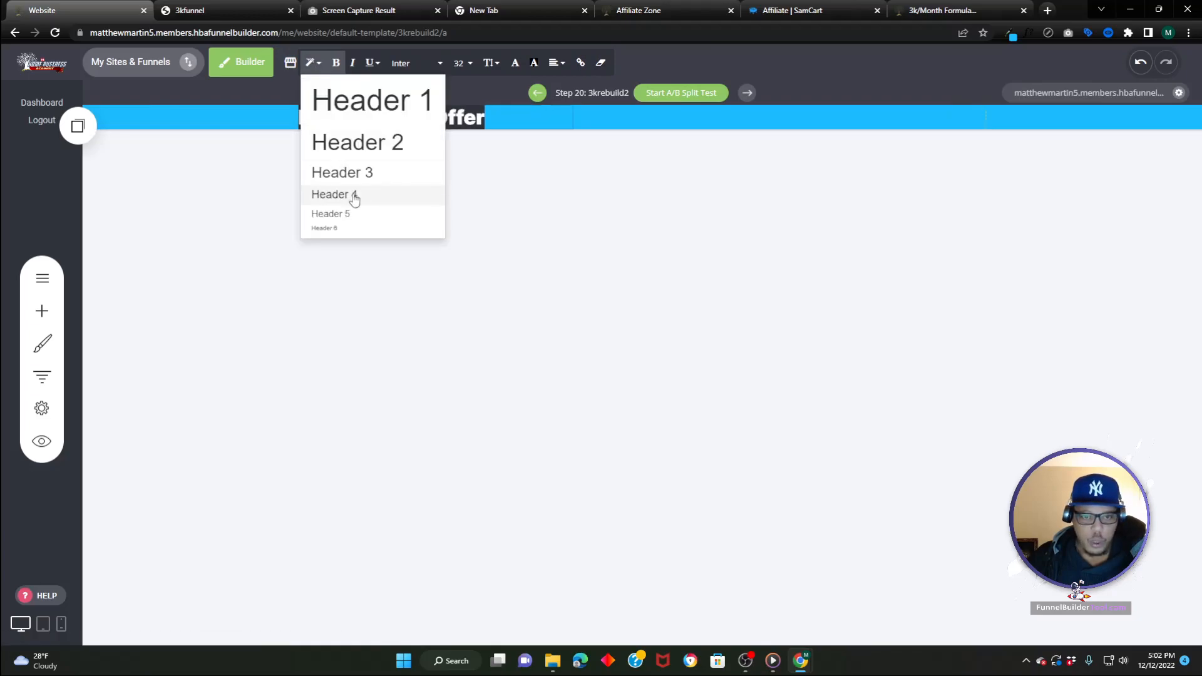
left_click(348, 193)
left_click(556, 62)
left_click(575, 93)
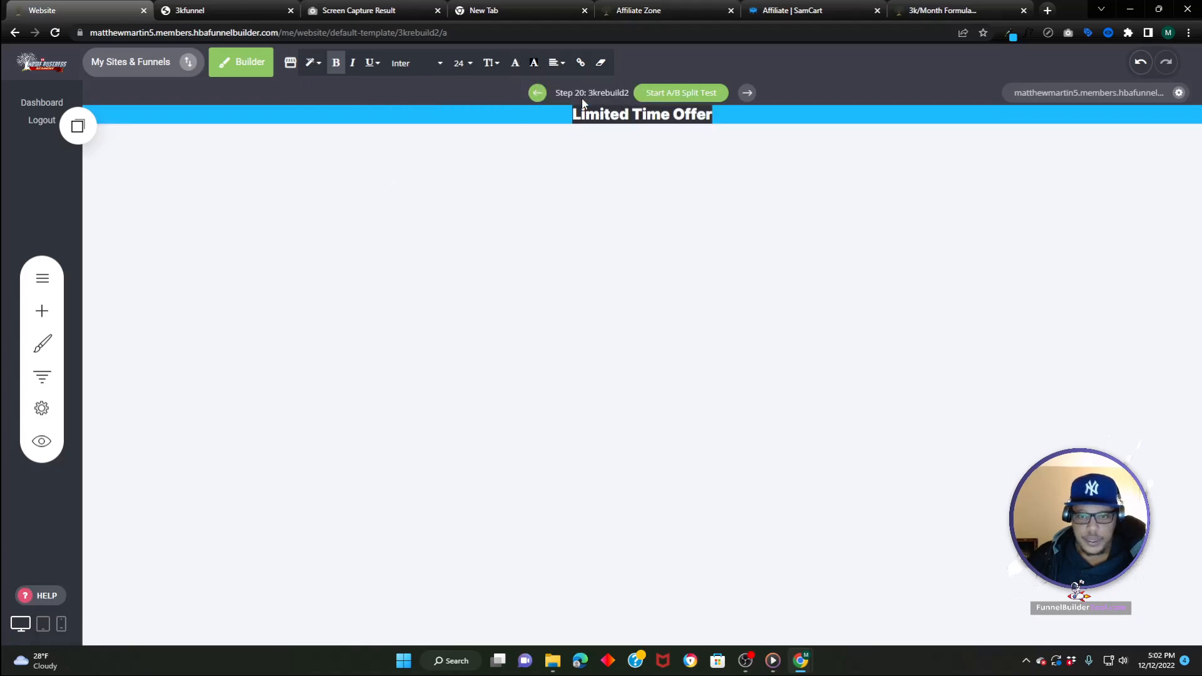
- Increase the banner text's line height and set its colour to white
left_click(493, 62)
left_click(510, 193)
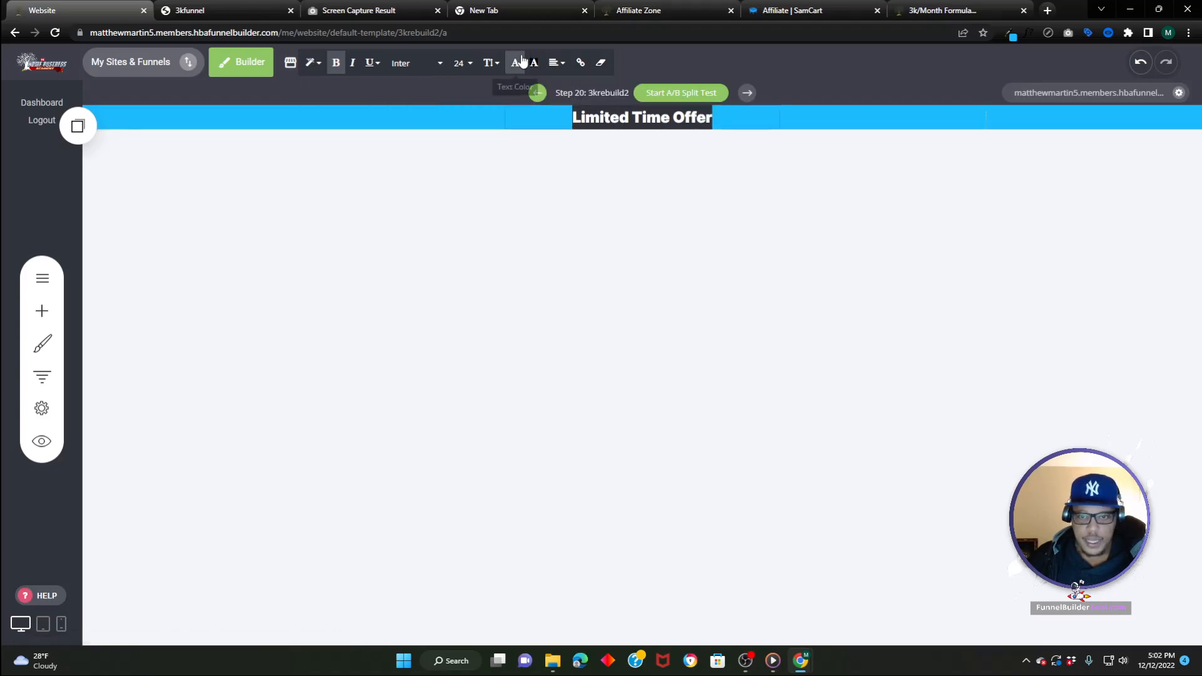
left_click(522, 63)
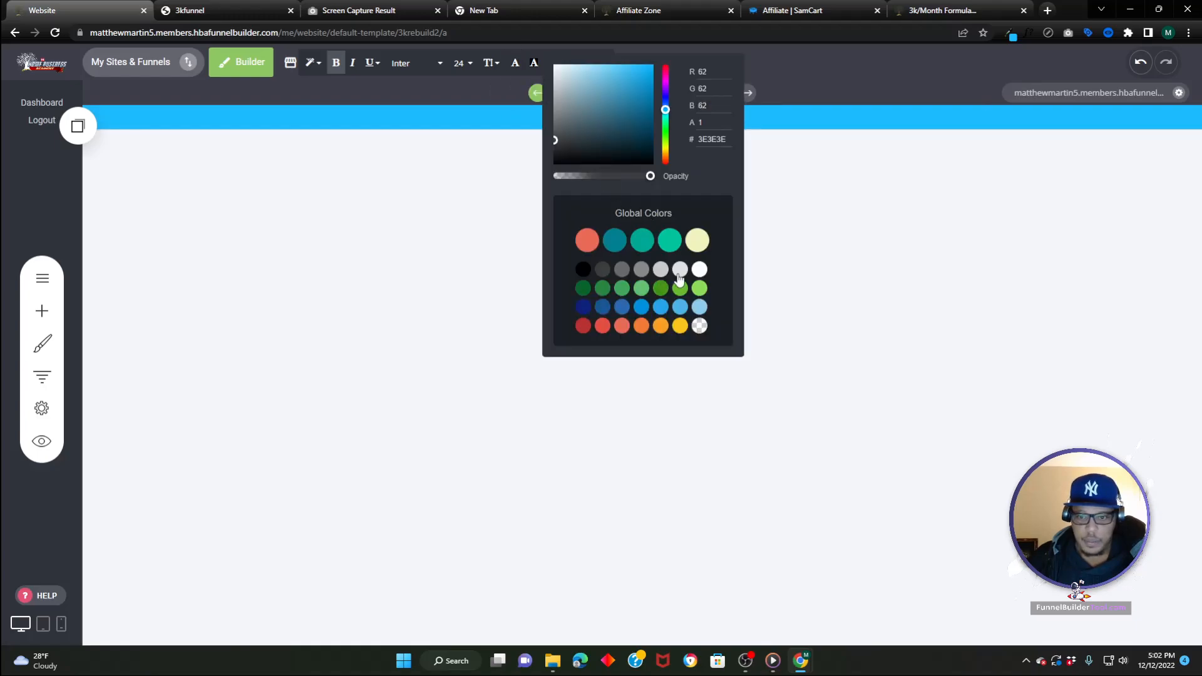
left_click(699, 271)
left_click(357, 222)
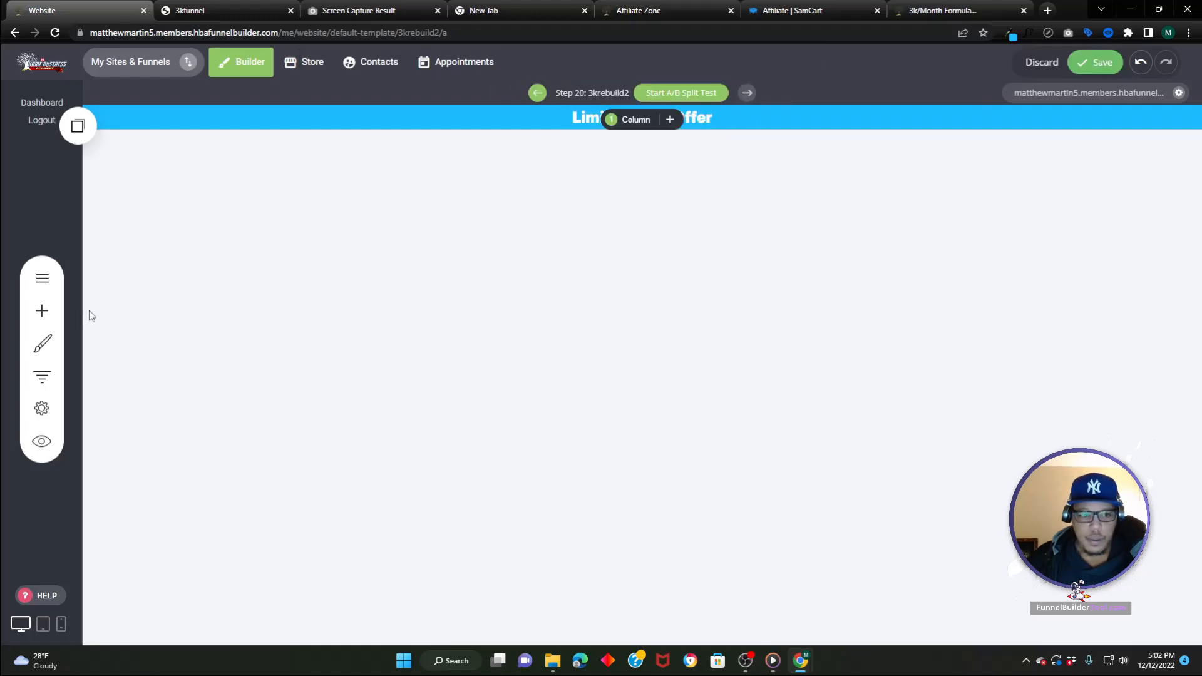
- Add a new empty block directly below the blue banner
left_click(42, 311)
left_click_drag(59, 171, 487, 125)
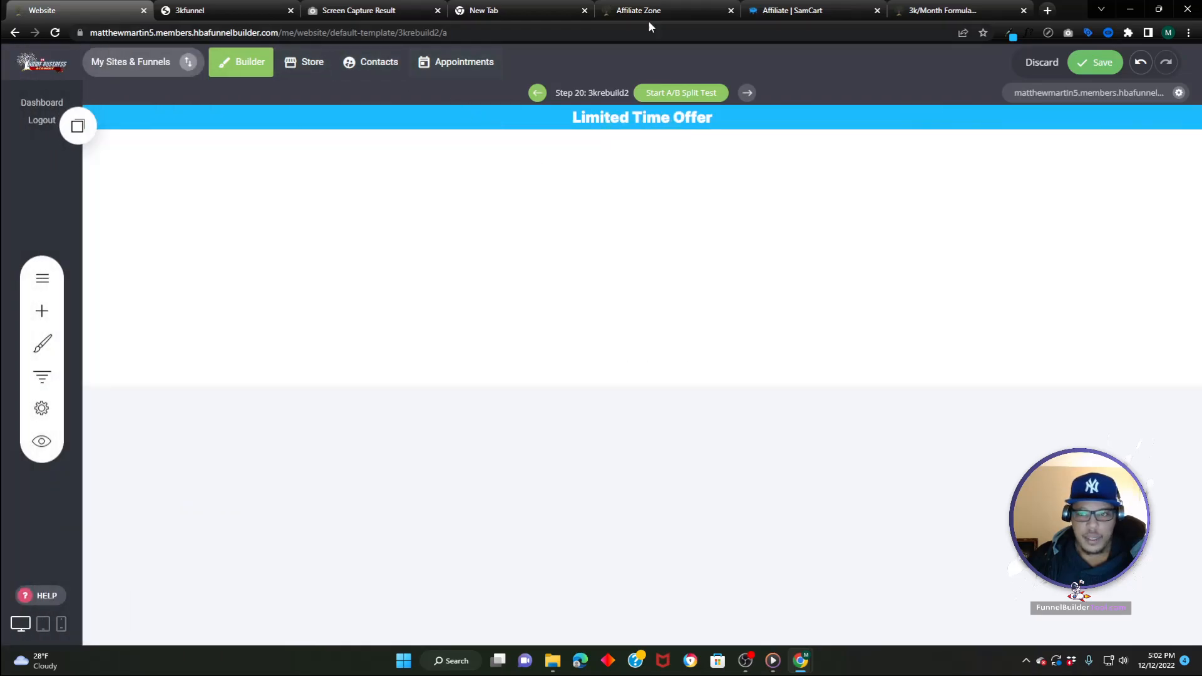
left_click(681, 10)
left_click(517, 9)
left_click(363, 10)
left_click(808, 10)
left_click(678, 9)
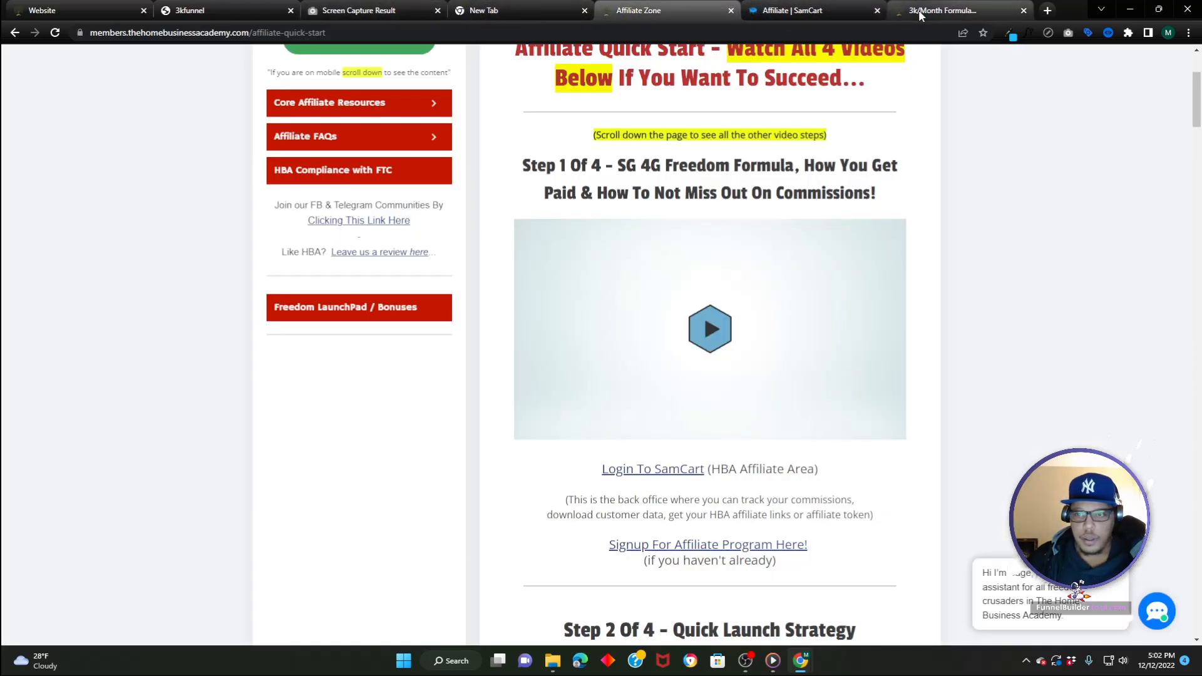
left_click(939, 10)
left_click(835, 12)
left_click(670, 10)
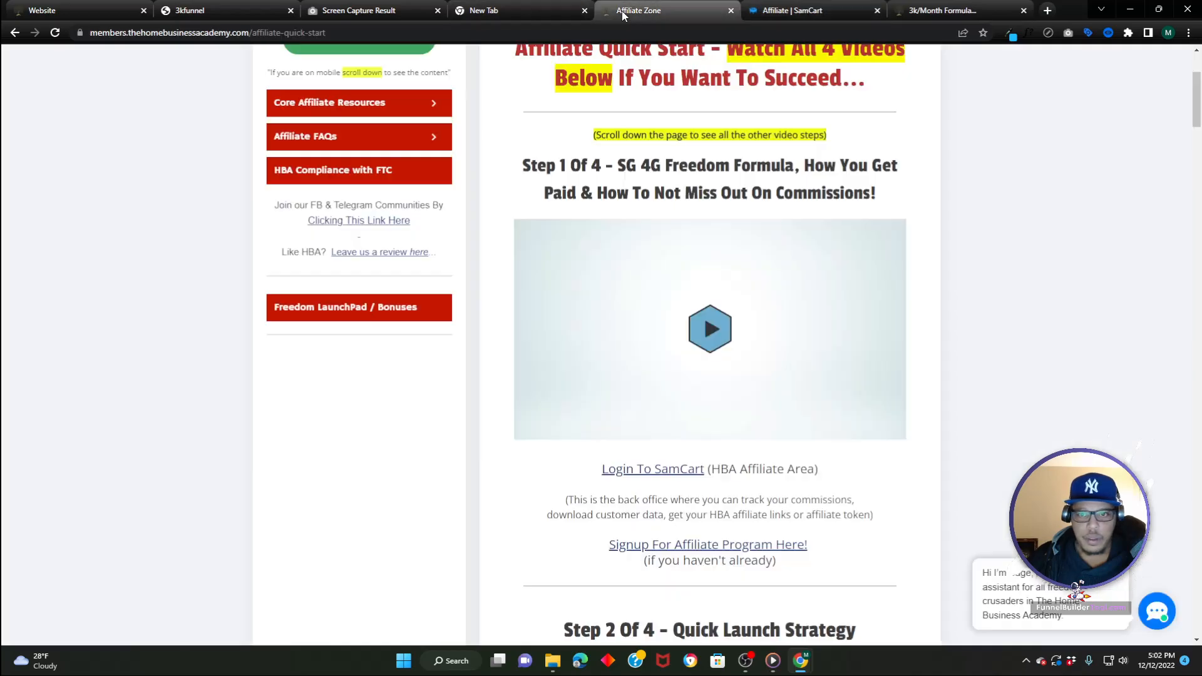
left_click(522, 10)
left_click(315, 12)
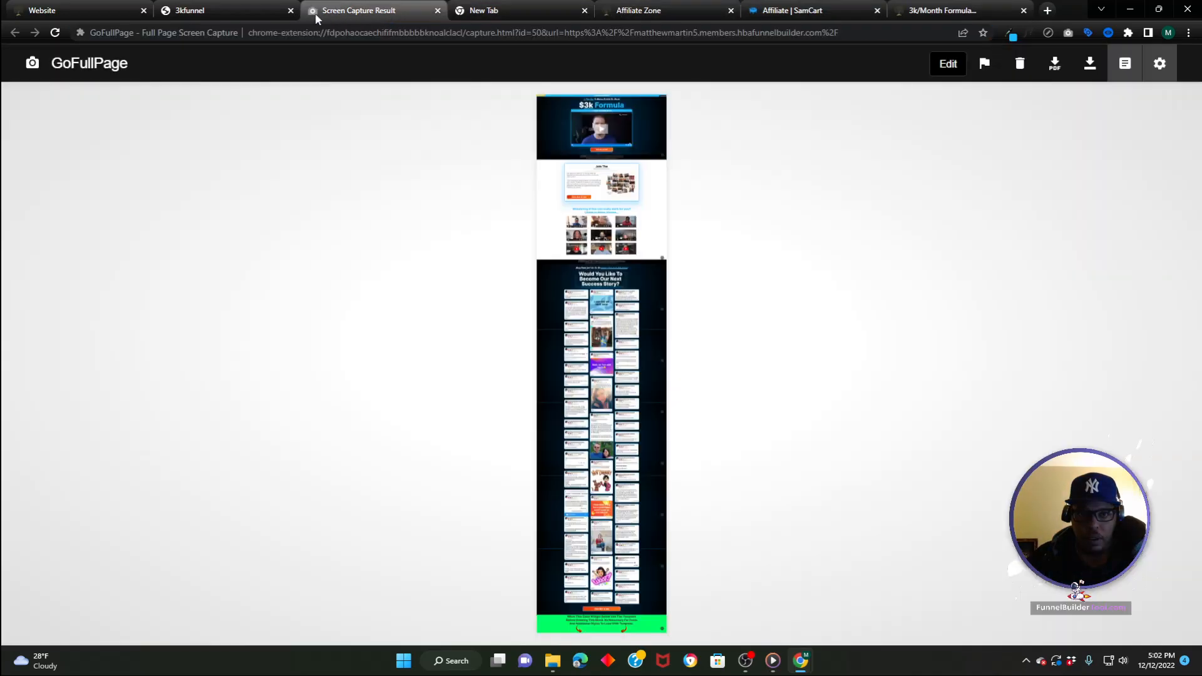
- Sample the dark blue background beside the original page's headline with Eye Dropper and copy its hex code
left_click(247, 10)
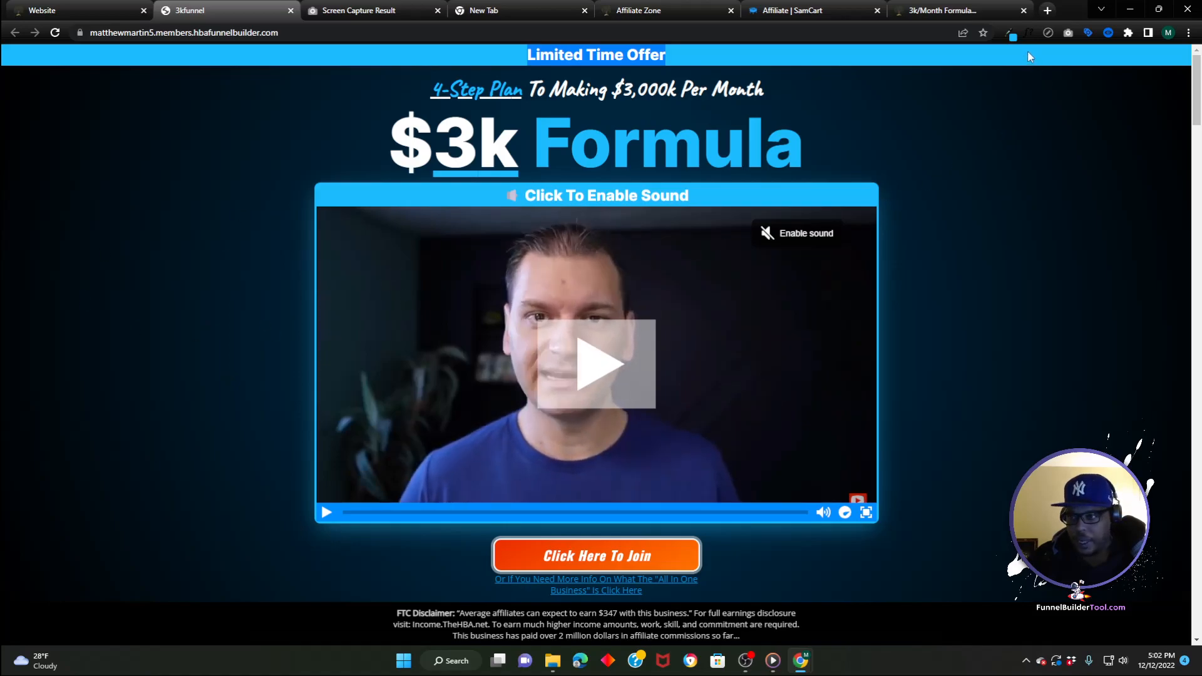
left_click(1009, 33)
left_click(748, 80)
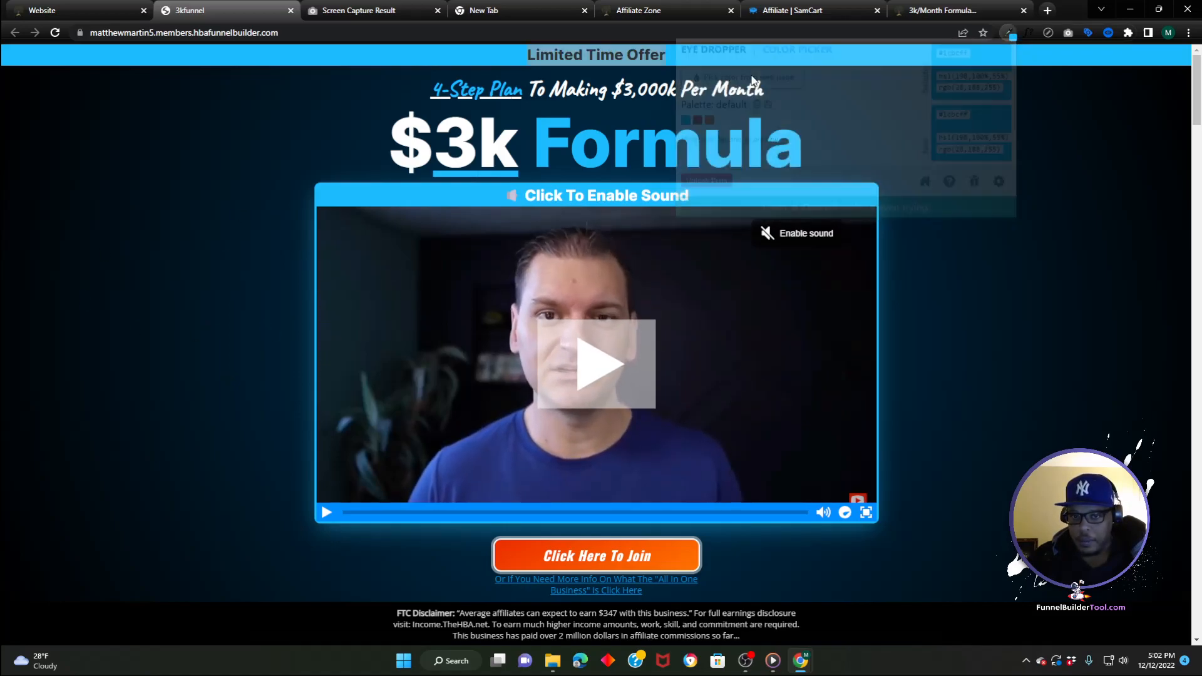
left_click(357, 146)
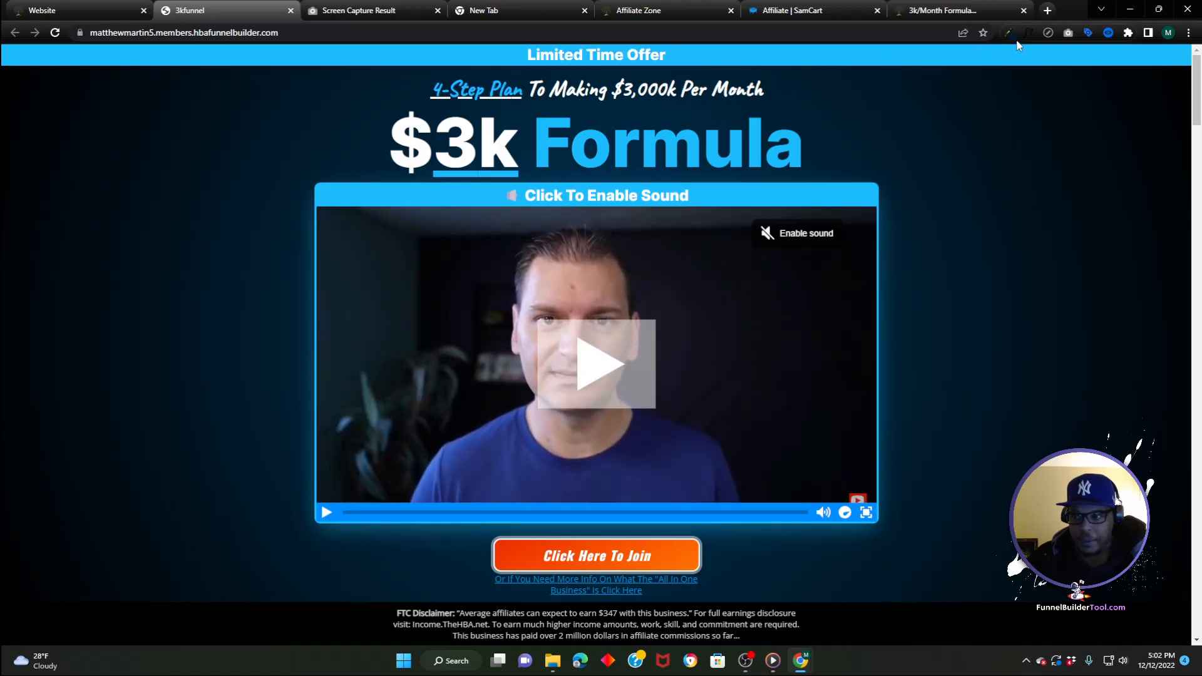
left_click(1010, 33)
double_click(954, 56)
right_click(953, 56)
left_click(974, 65)
- Add a gradient background to the new block and set the gradient type to Radial
left_click(31, 11)
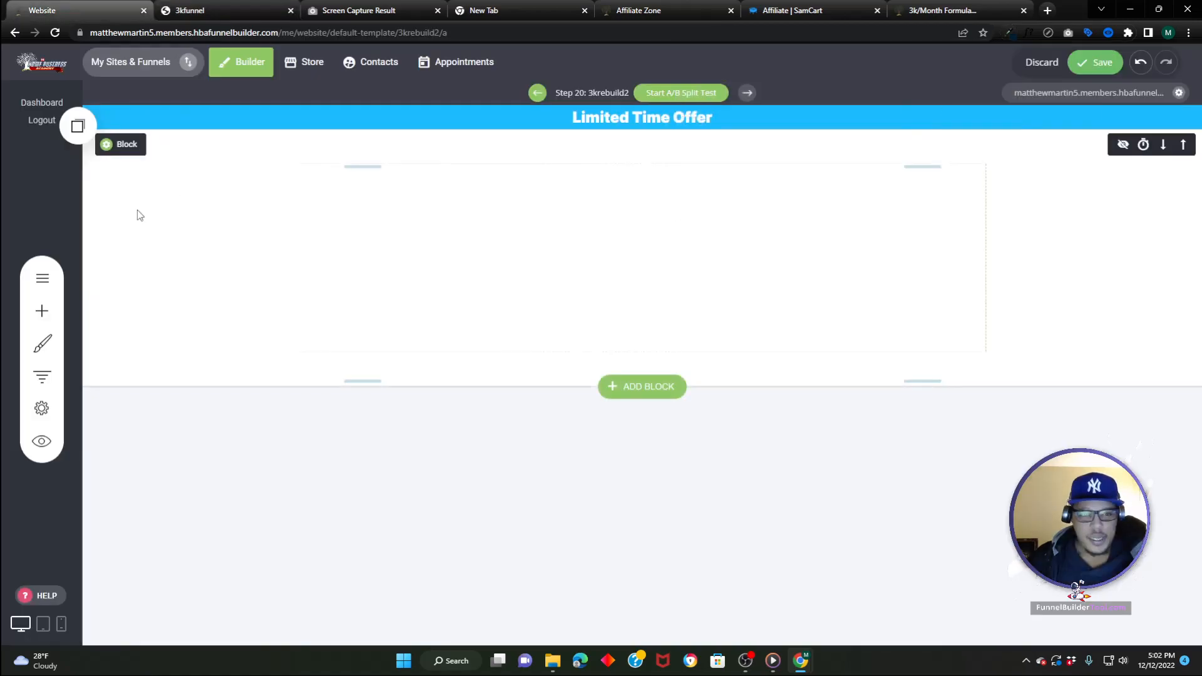
left_click(122, 144)
left_click(190, 293)
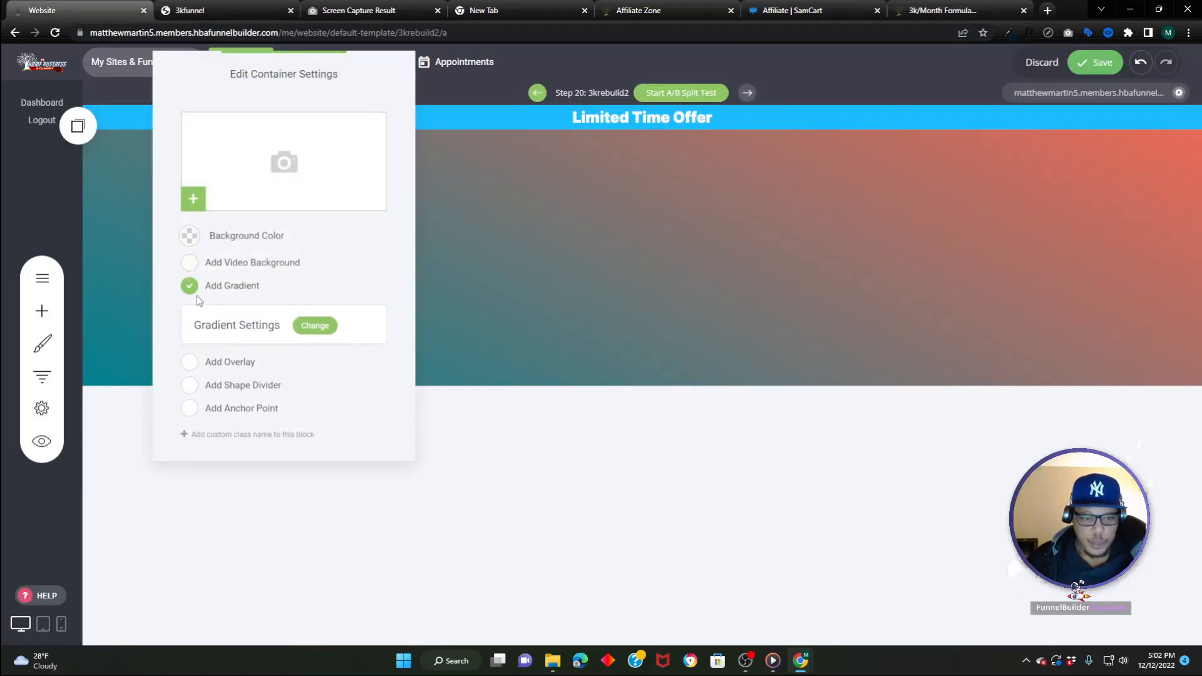
left_click(315, 329)
left_click(568, 269)
left_click(553, 283)
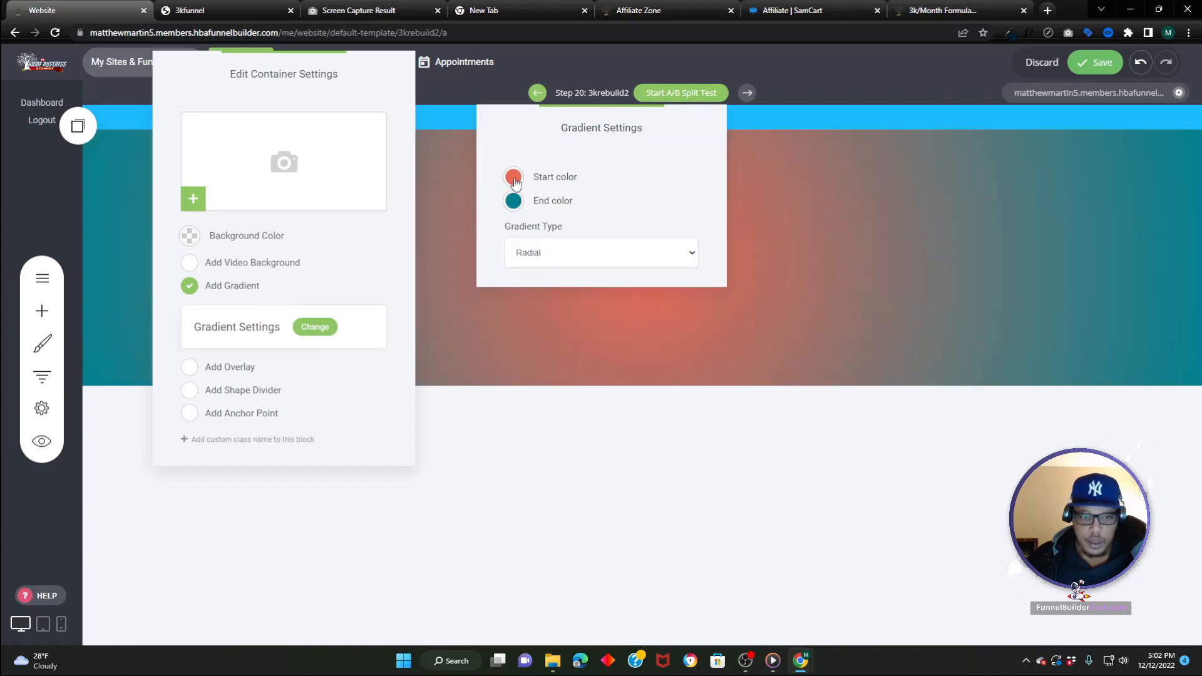
- Set the gradient's end colour to black 000000 and its start colour to the copied dark blue
left_click(513, 202)
left_click_drag(569, 257, 492, 342)
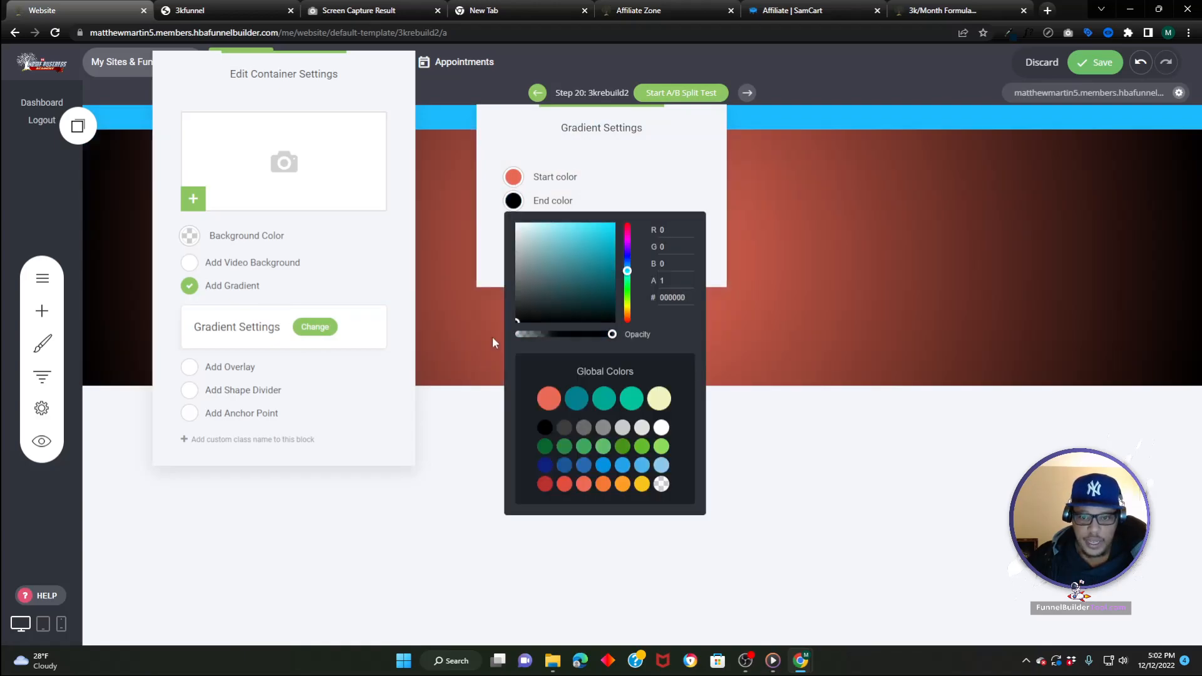
left_click(513, 181)
right_click(663, 274)
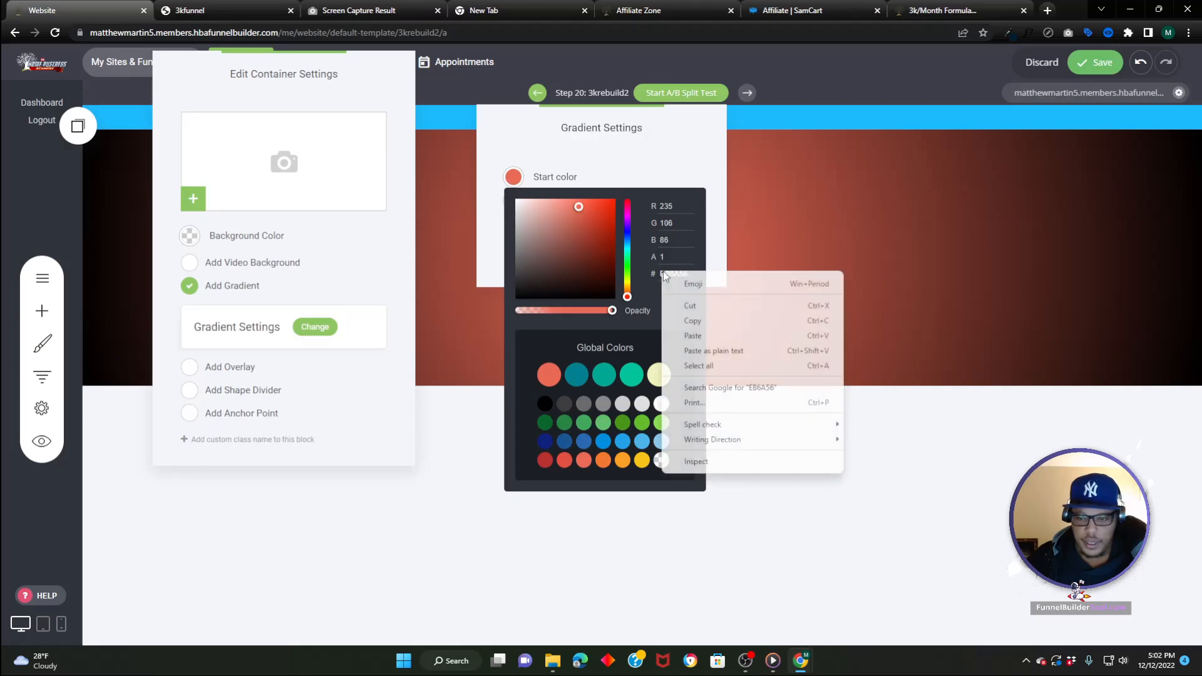
left_click(684, 335)
left_click(494, 217)
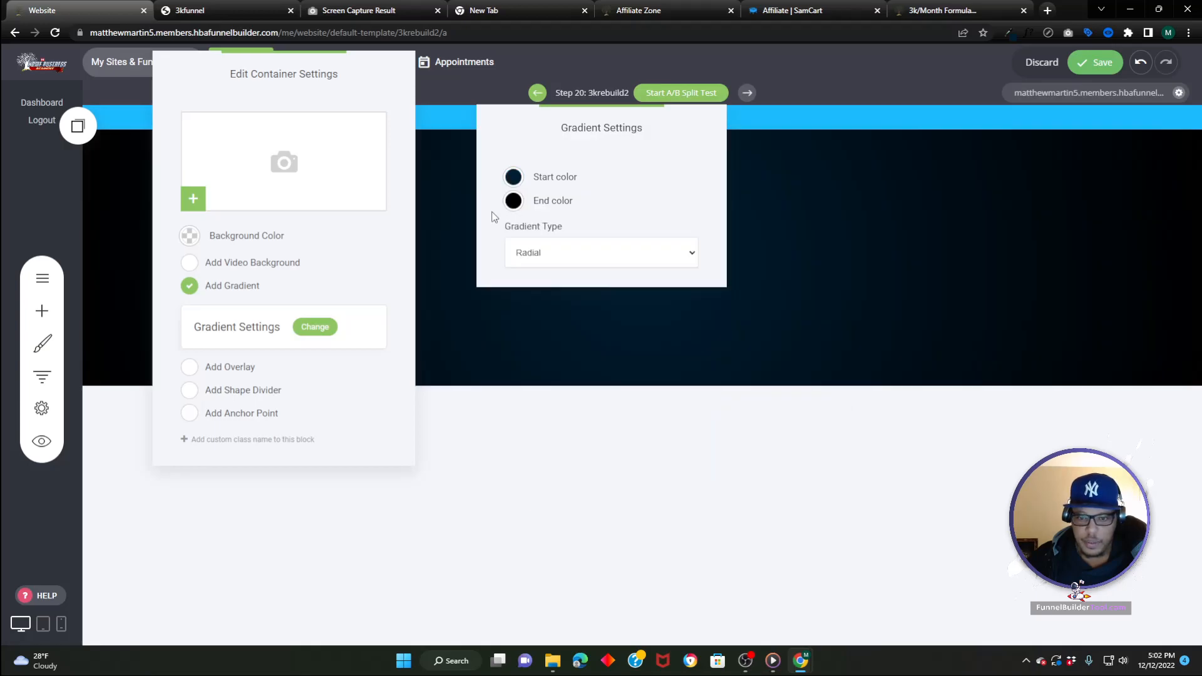
- Lighten the gradient's start colour to 083B5E and close the block's container settings
left_click(513, 180)
left_click_drag(613, 276, 606, 263)
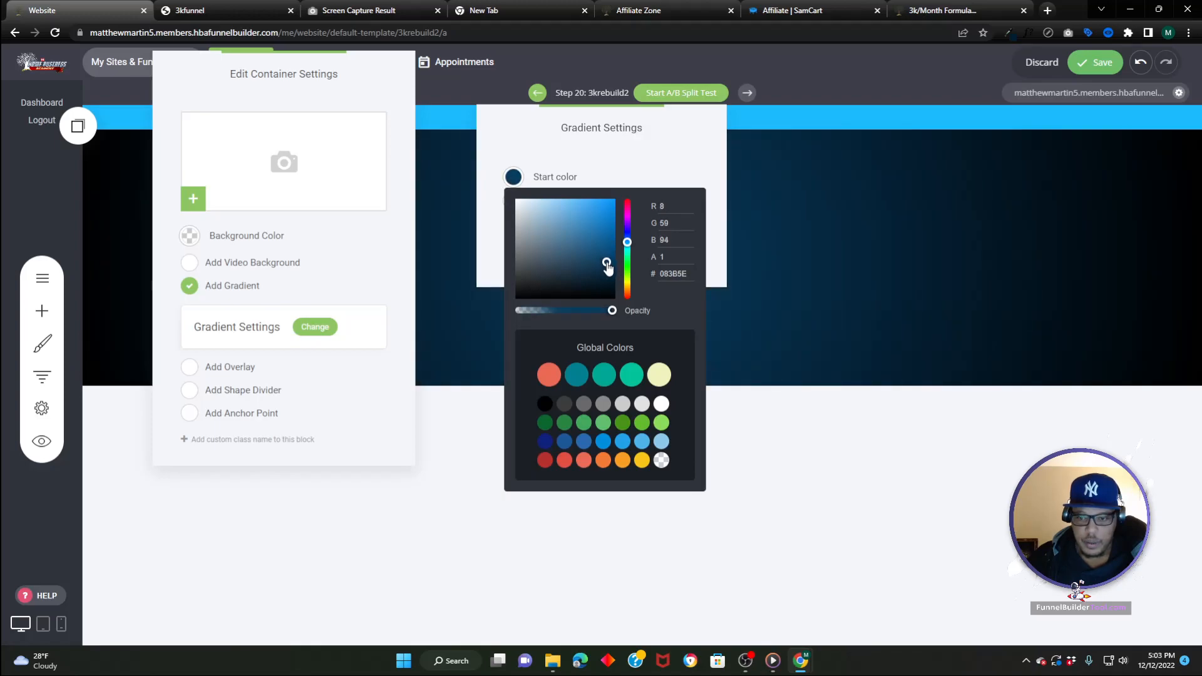
left_click(962, 235)
left_click(960, 235)
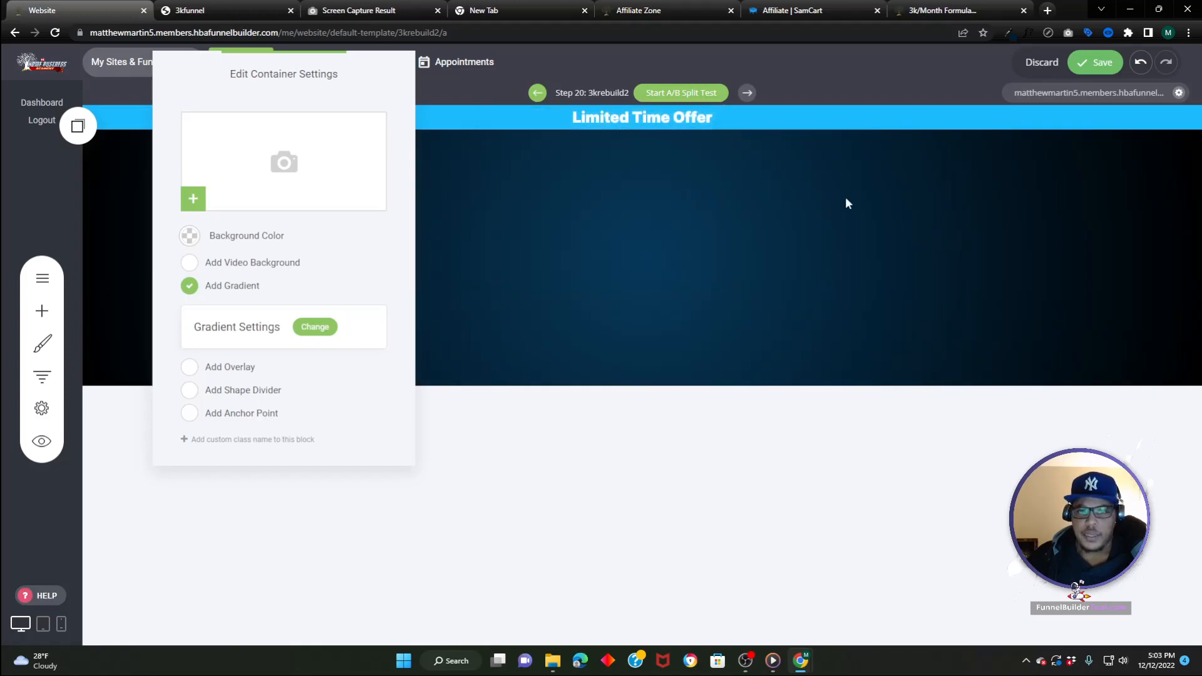
left_click(846, 197)
- Copy the line "4-Step Plan To Making $3,000k Per Month" from the original 3kfunnel page
left_click(246, 12)
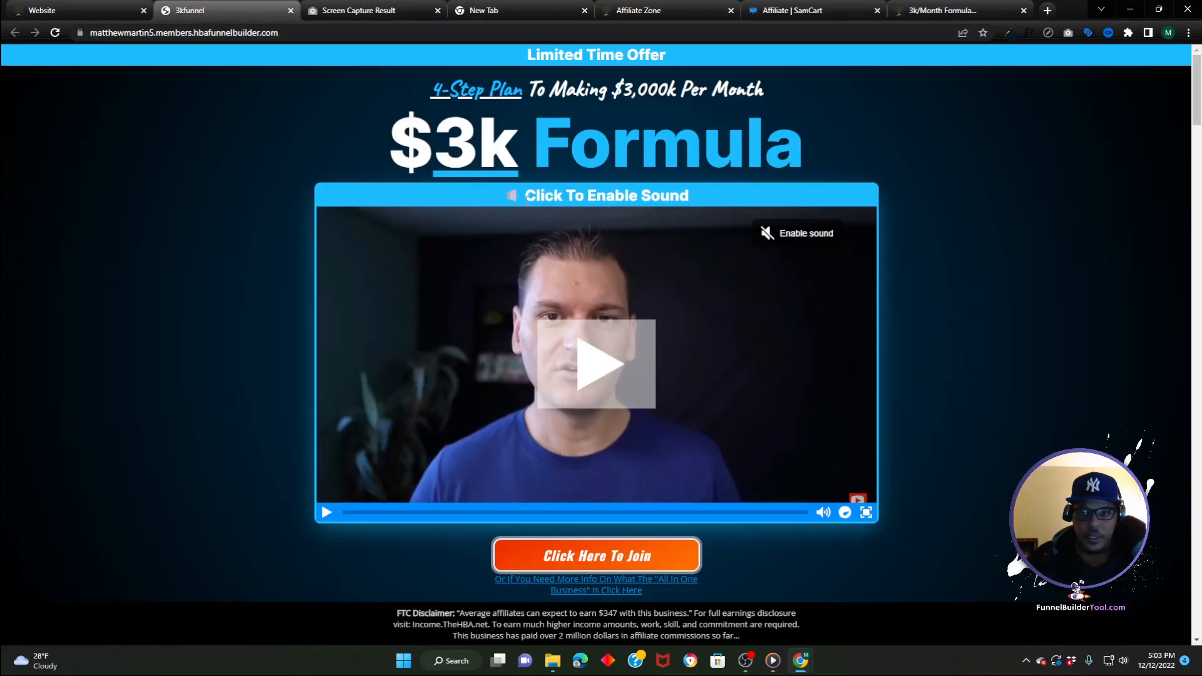
triple_click(496, 94)
right_click(430, 89)
left_click(460, 102)
- Add a heading to the gradient block and replace its text with the copied "4-Step Plan To Making $3,000k Per Month"
left_click(69, 10)
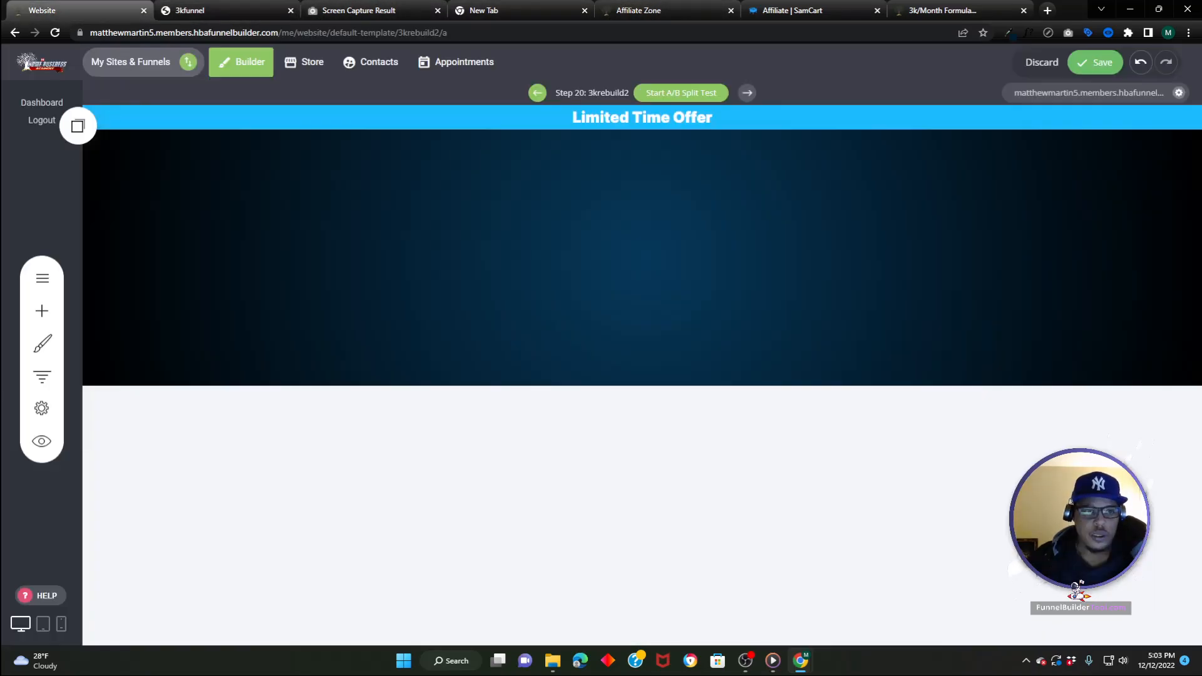
left_click(42, 311)
left_click_drag(43, 188, 461, 168)
left_click(394, 181)
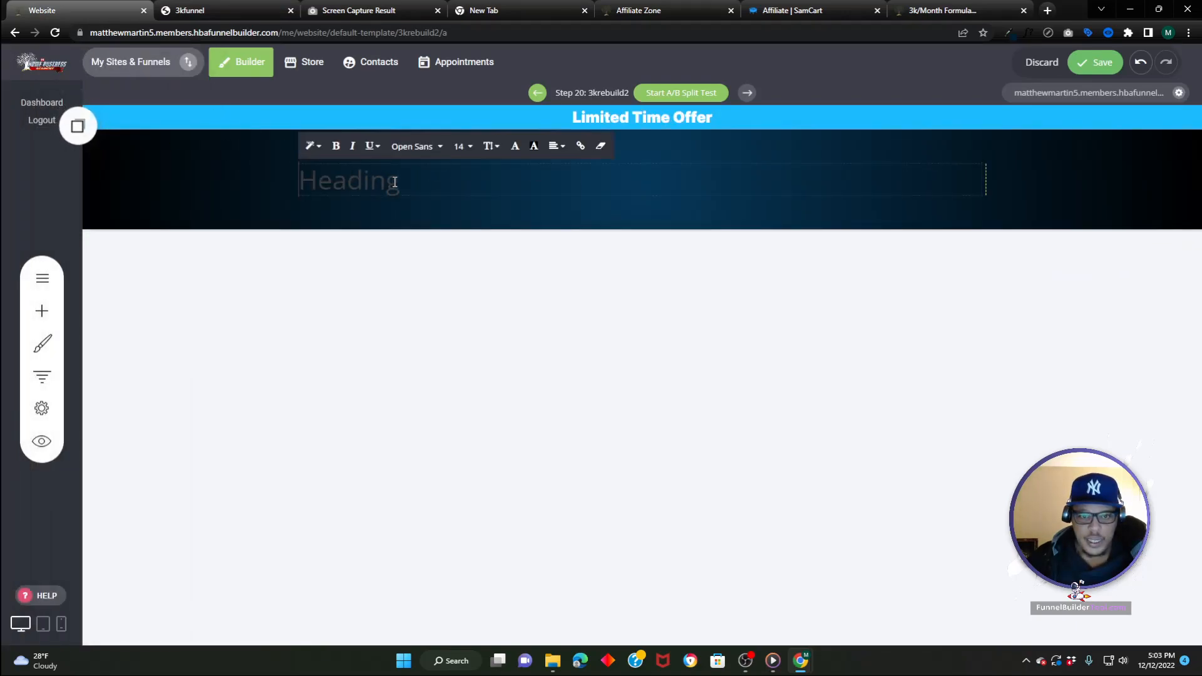
double_click(394, 181)
right_click(396, 183)
left_click(431, 248)
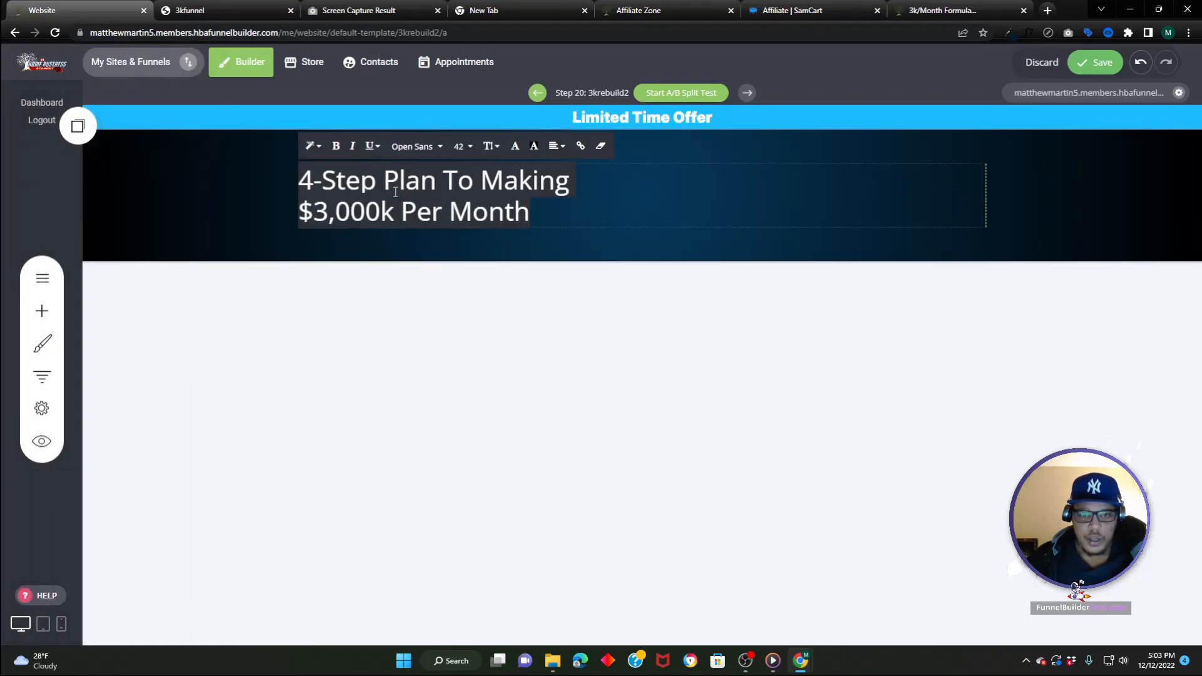
- Colour the 4-Step Plan heading white and change its font to Caveat
left_click(515, 148)
left_click(699, 352)
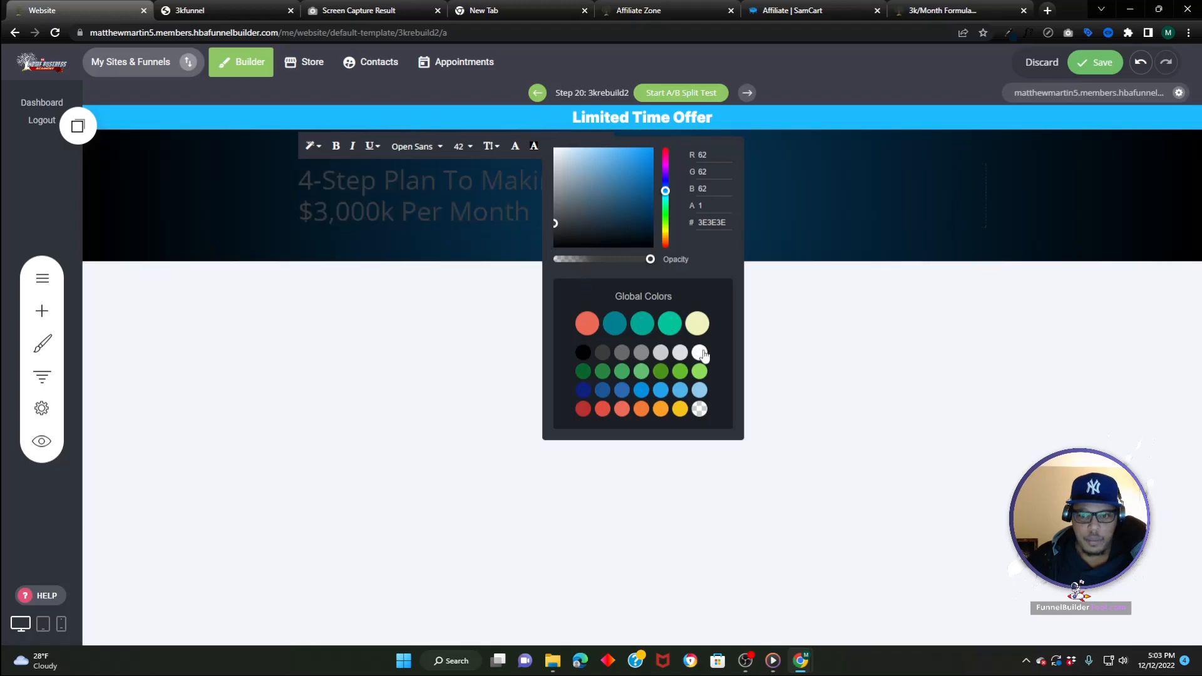
left_click(391, 179)
left_click(414, 146)
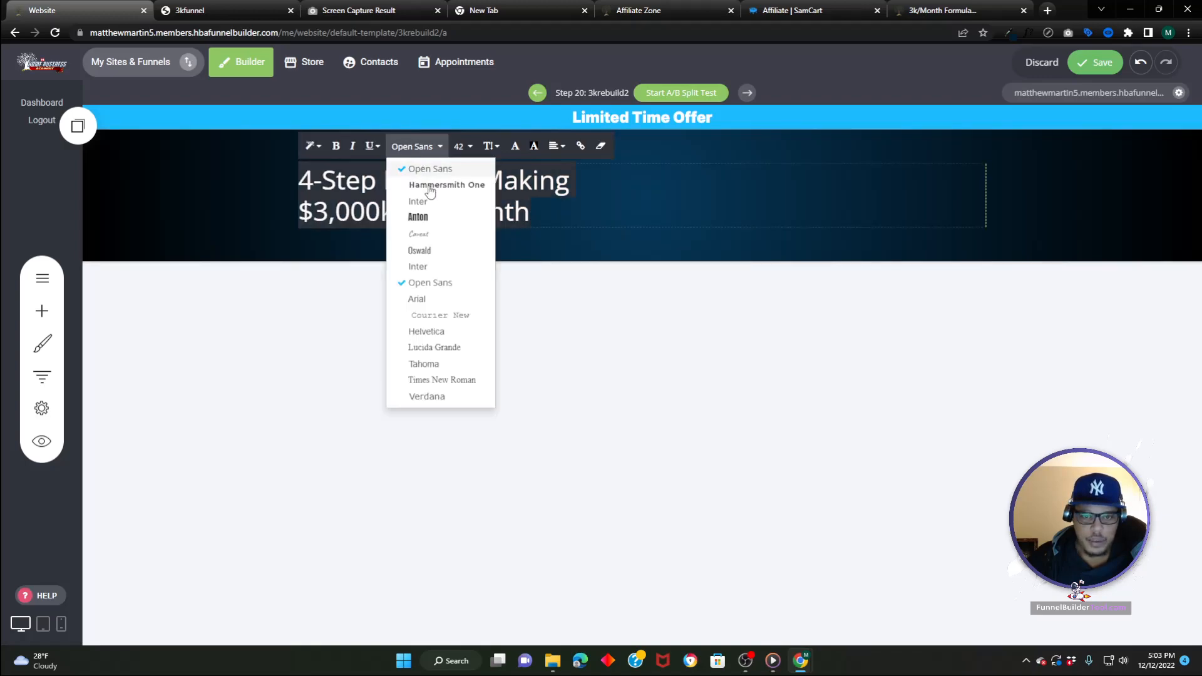
left_click(423, 236)
left_click(211, 209)
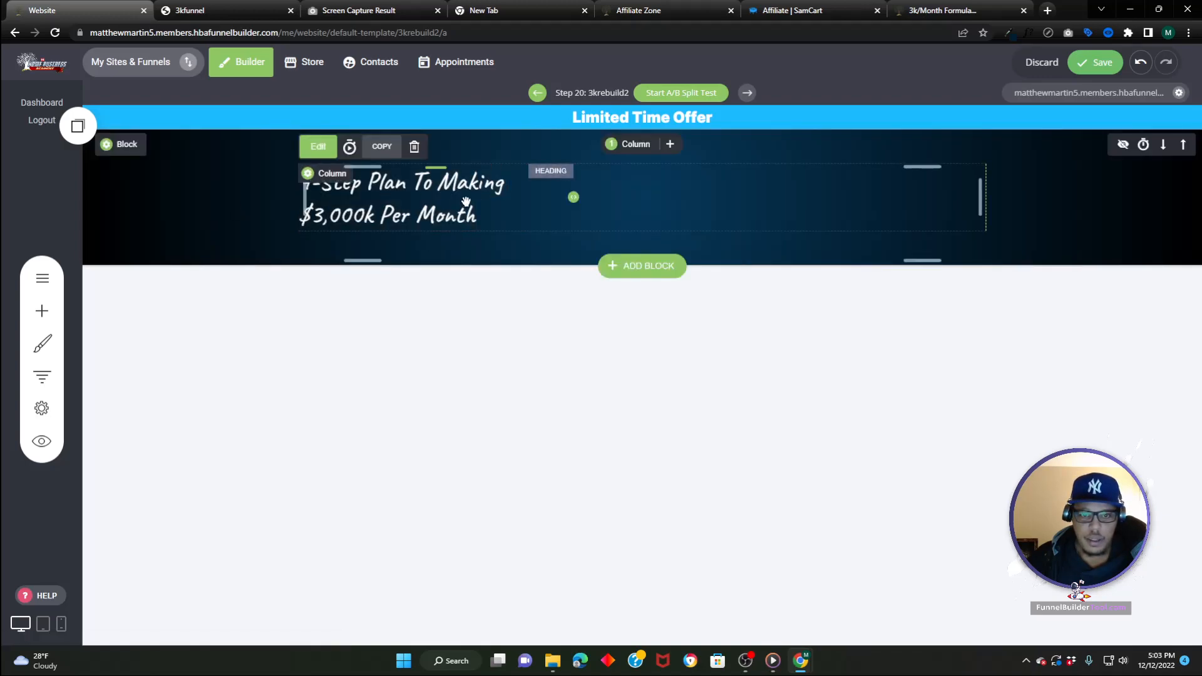
- Widen the 4-Step Plan heading to about 660 px so its text fits on one line
left_click_drag(572, 196, 758, 190)
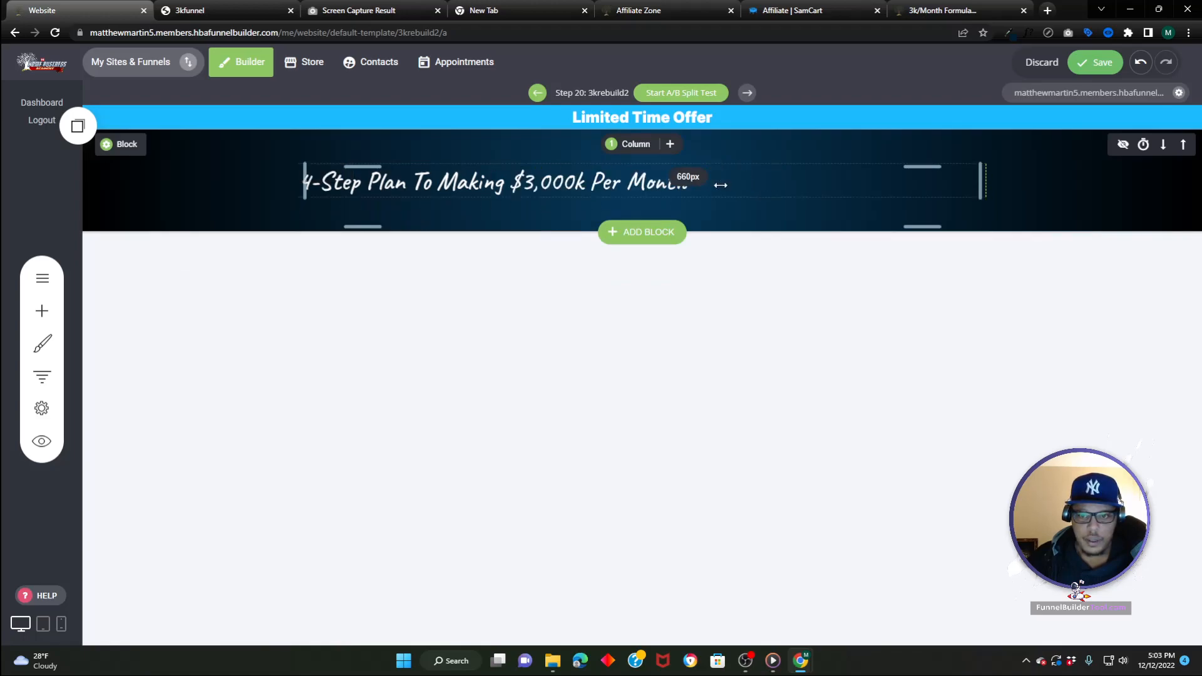
left_click(686, 181)
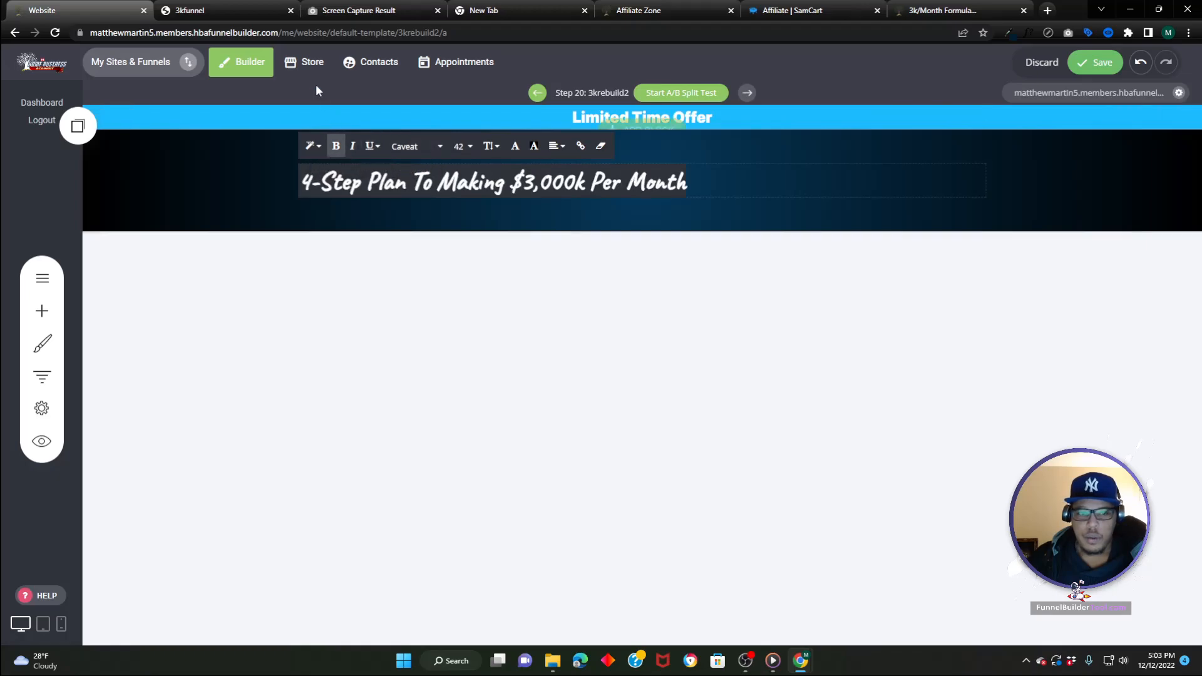
- Check the headline's styling on the original 3kfunnel page and underline "4-Step Plan" in the rebuilt heading to match
left_click(227, 11)
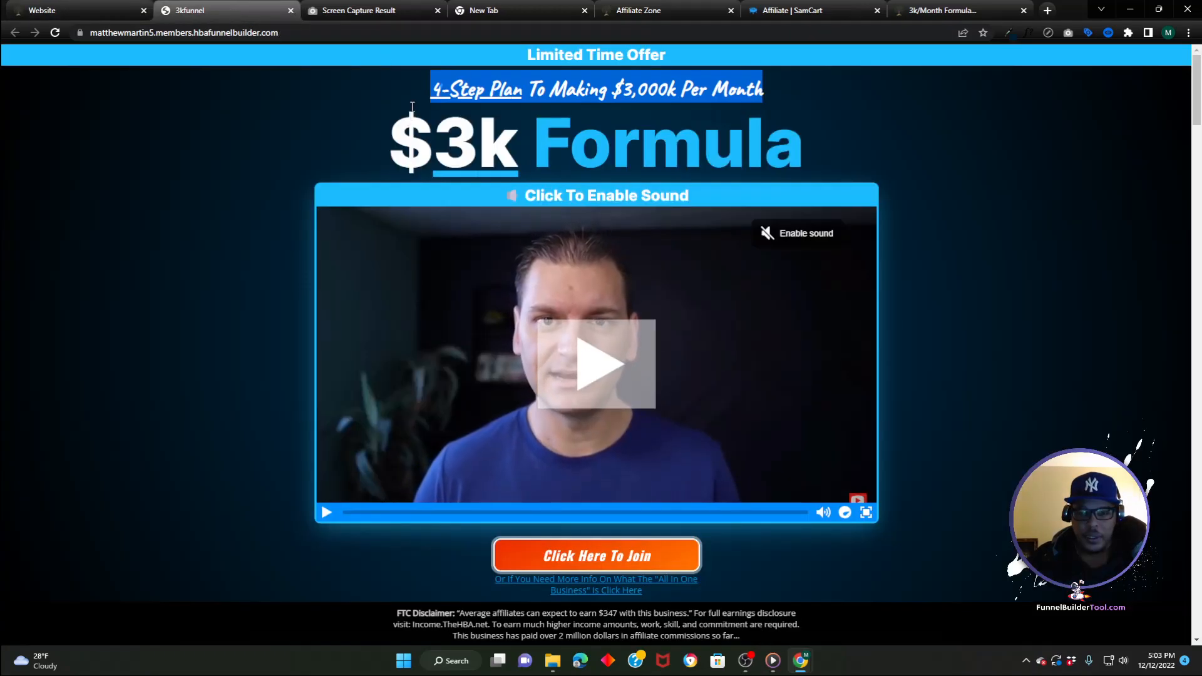
left_click(495, 110)
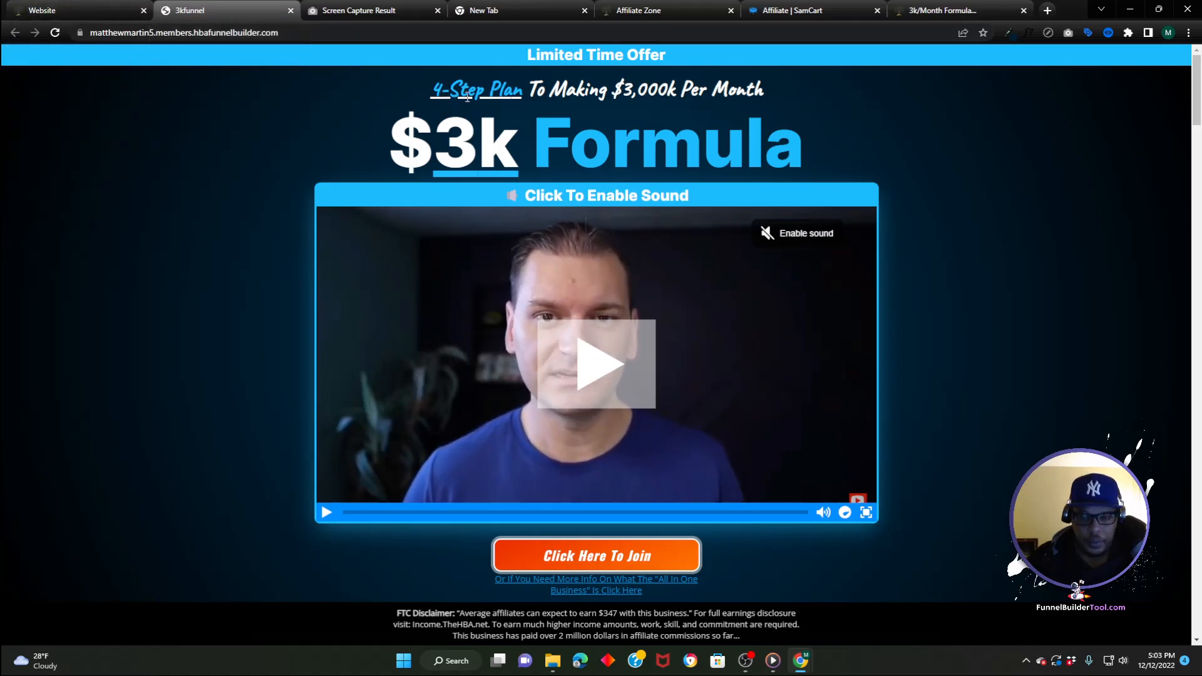
left_click_drag(448, 92, 488, 93)
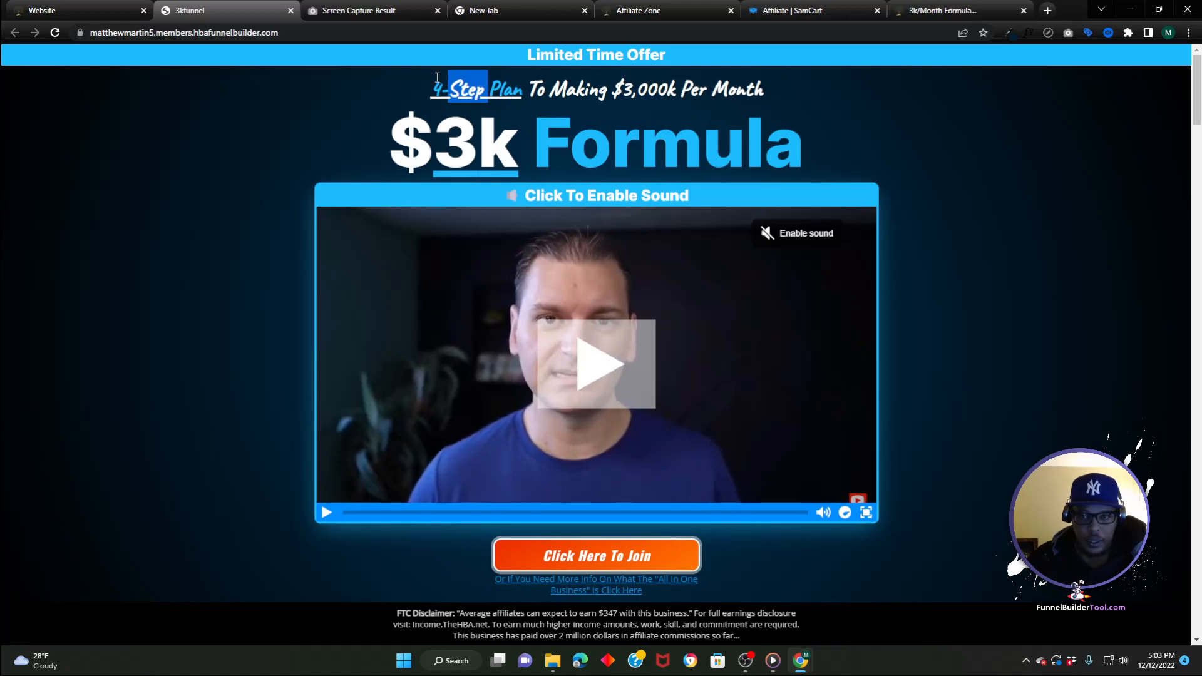
left_click(68, 11)
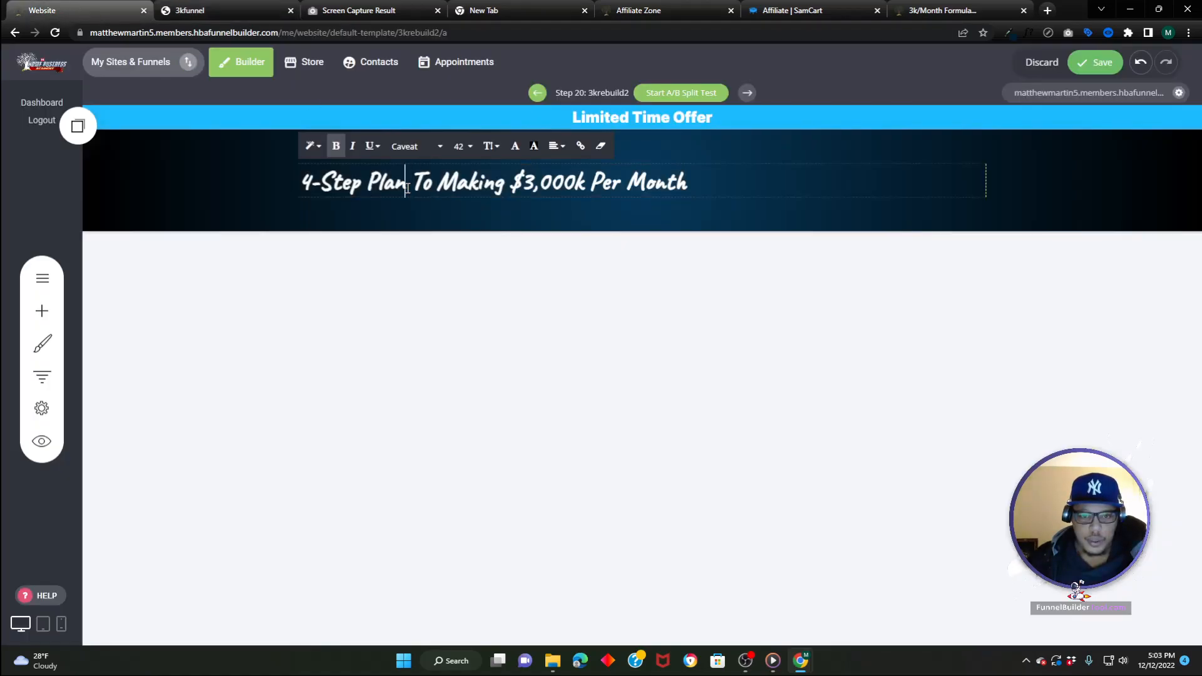
left_click(375, 157)
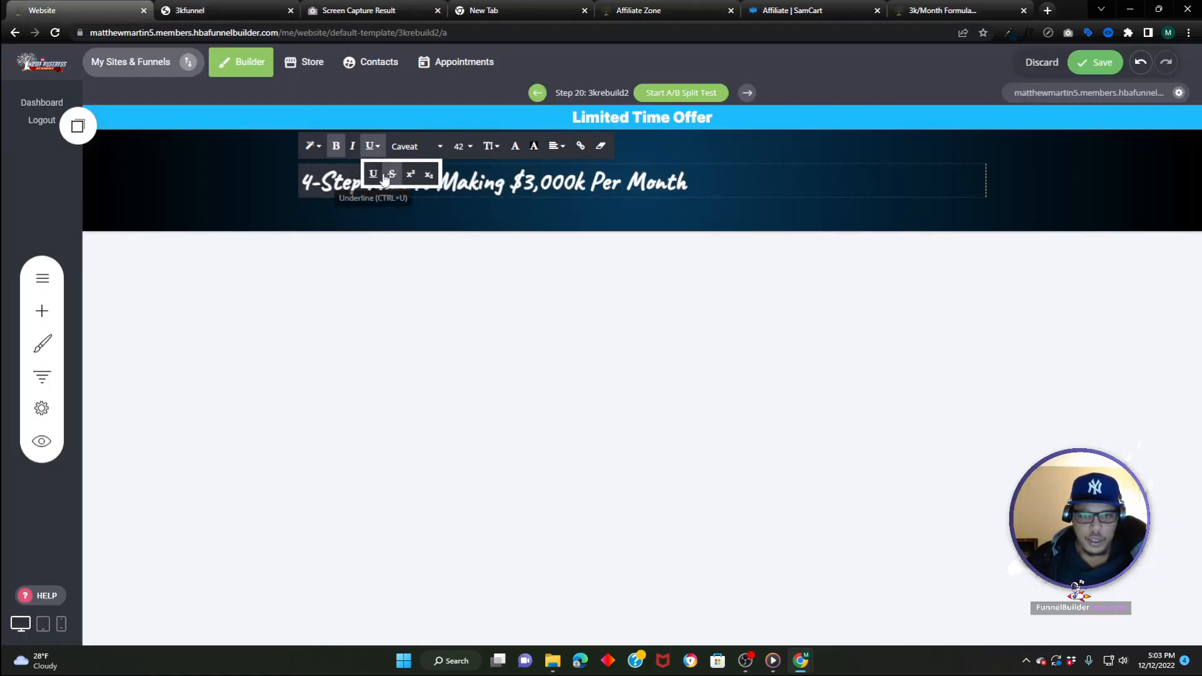
left_click(376, 174)
left_click(286, 184)
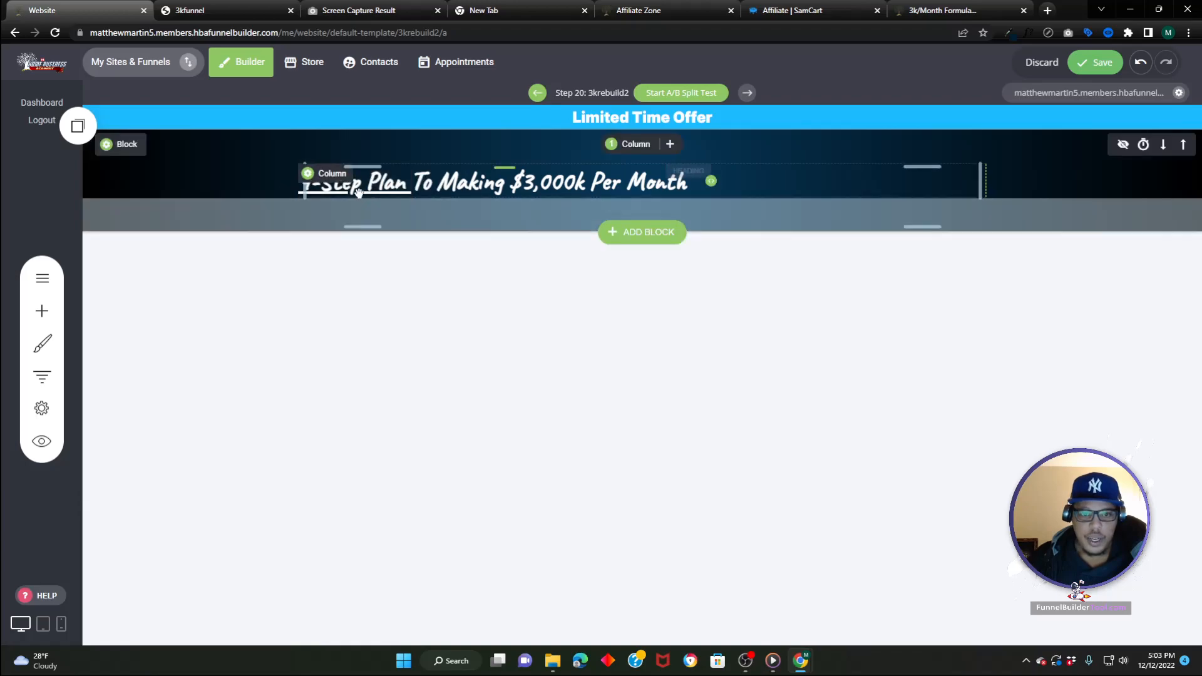
- Copy the saved blue hex code #1cbcff from the Eye Dropper extension
left_click(390, 180)
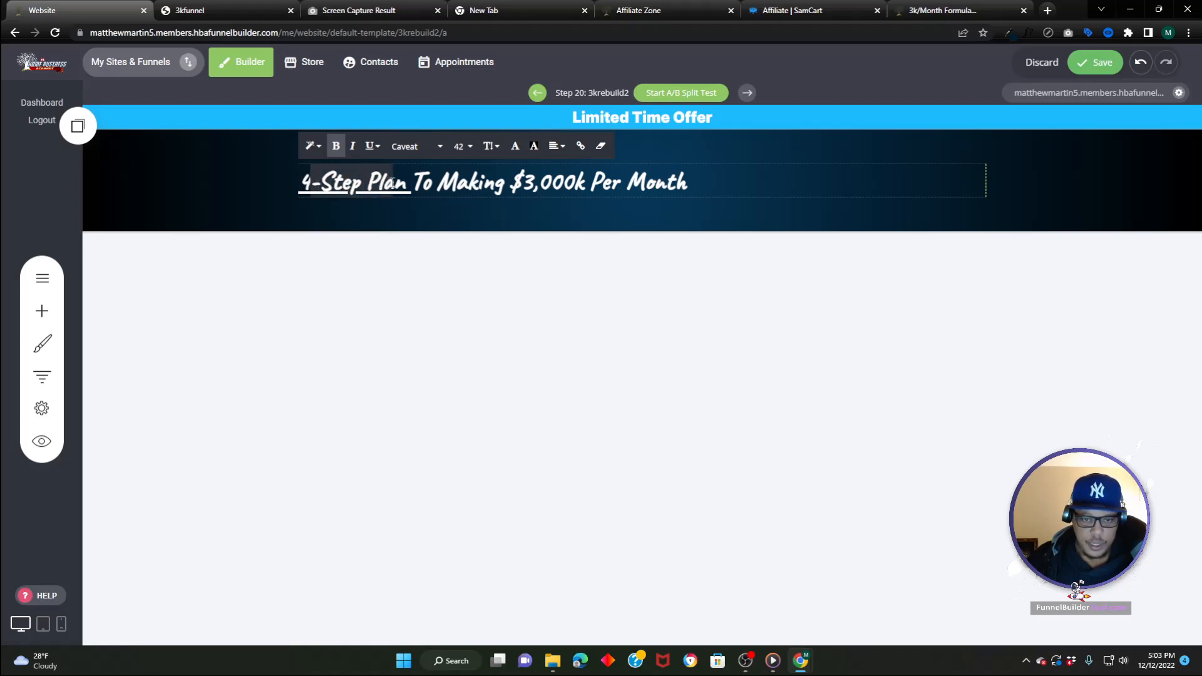
left_click(1009, 33)
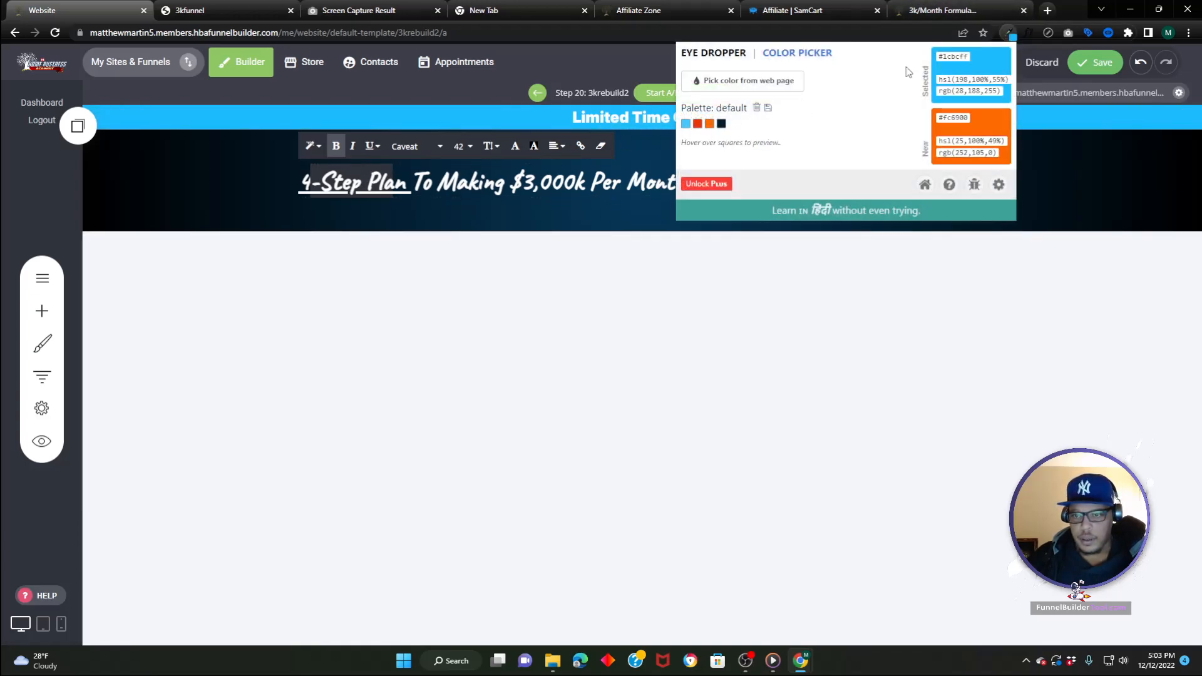
right_click(956, 57)
left_click(978, 72)
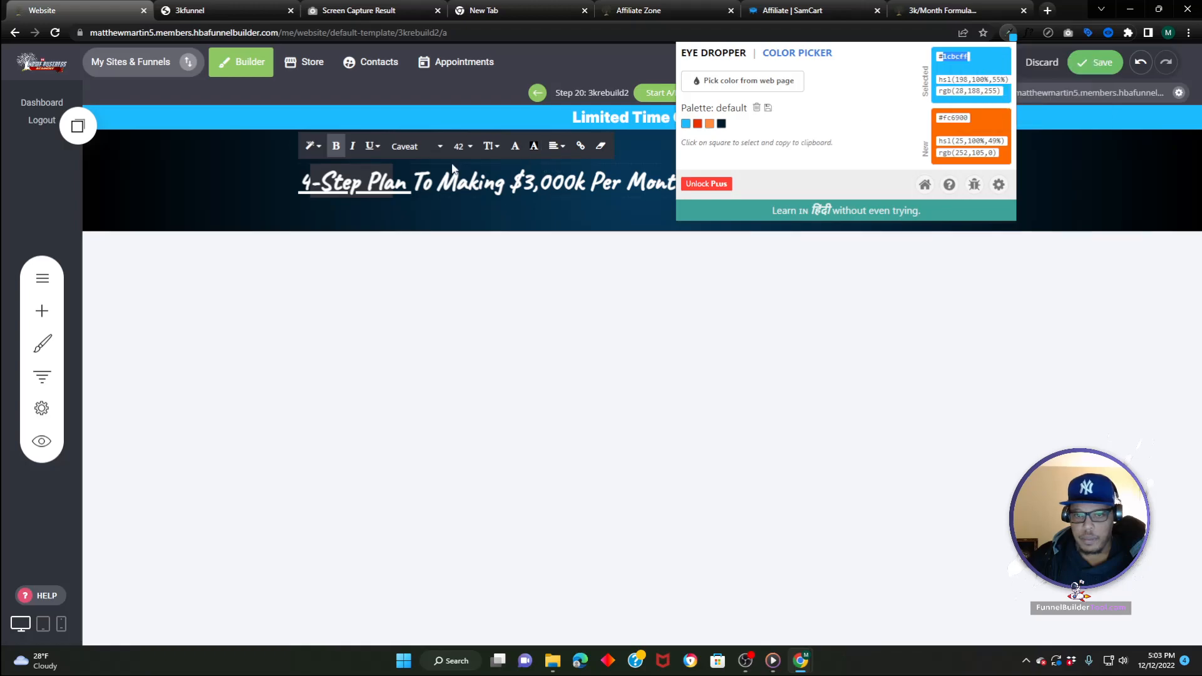
- Apply the copied blue 1CBCFF to the "-Step Pla" portion of the heading text
left_click(514, 150)
left_click(711, 223)
right_click(710, 223)
left_click(750, 290)
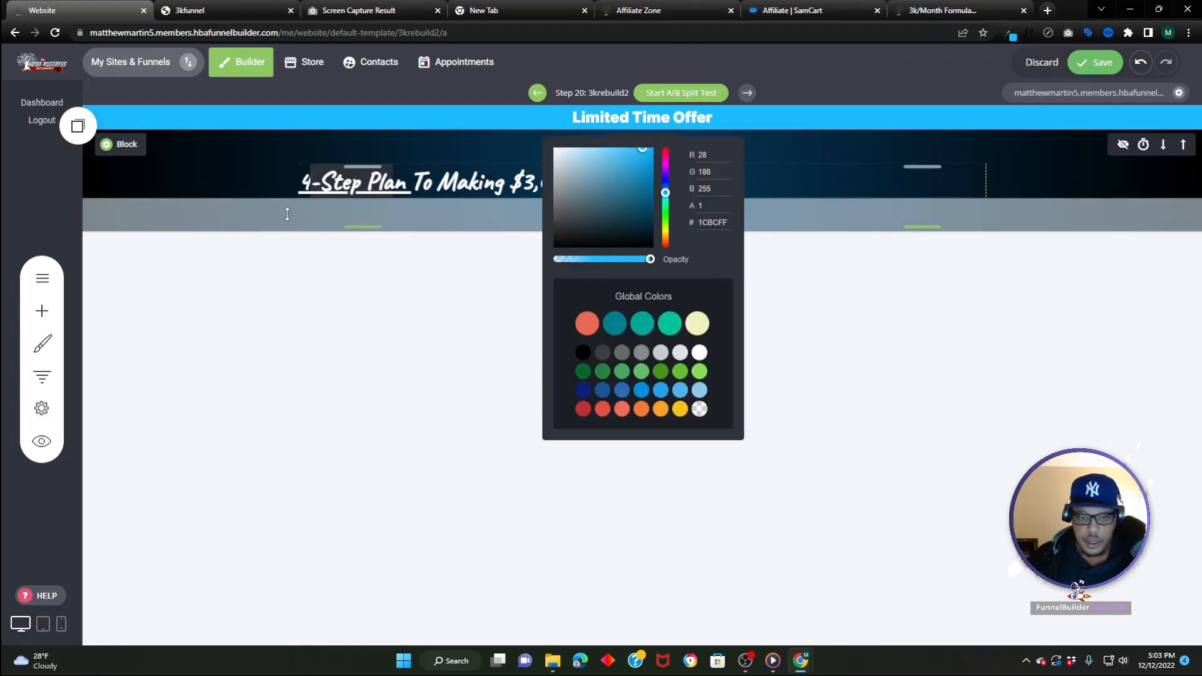
left_click(275, 187)
- Select all of "4-Step Plan" in the heading and set its text colour to 1CBCFF
left_click(384, 184)
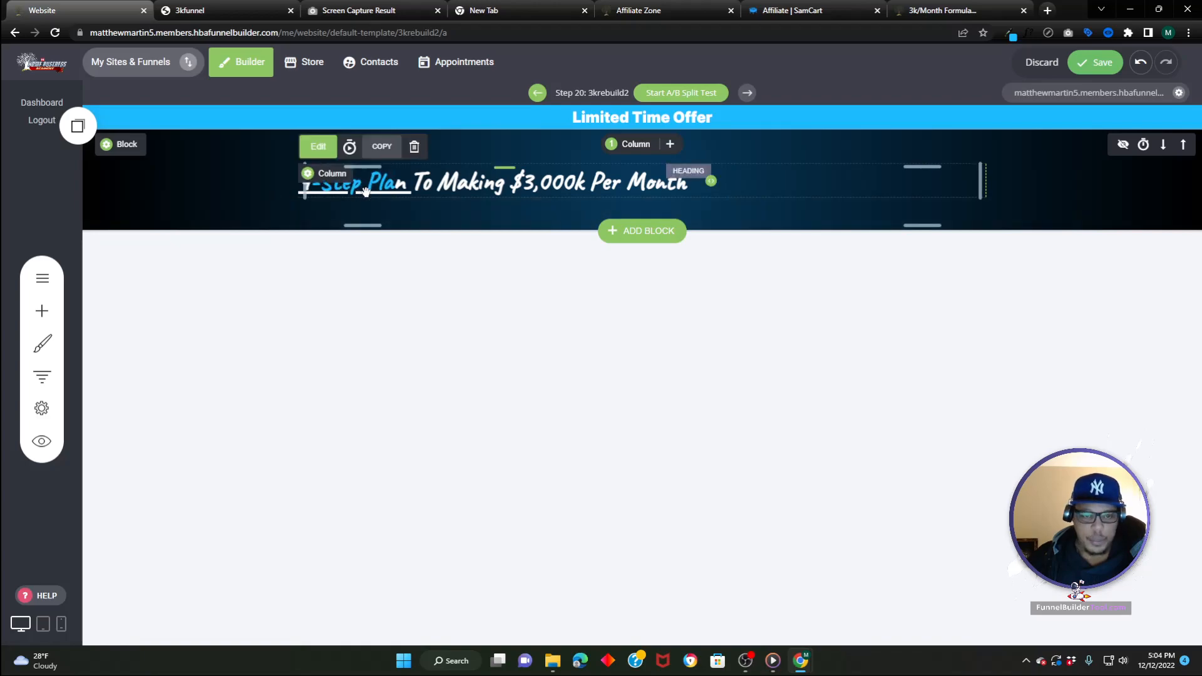
double_click(384, 185)
left_click_drag(397, 184, 298, 188)
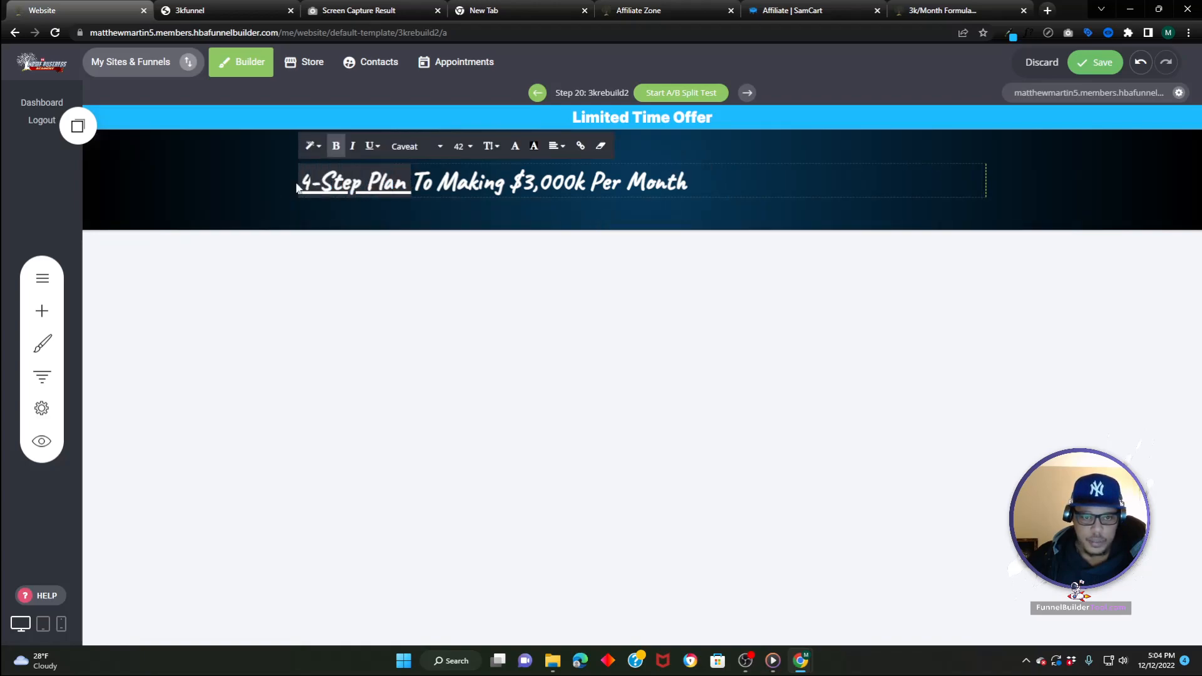
left_click(515, 149)
double_click(711, 222)
right_click(716, 238)
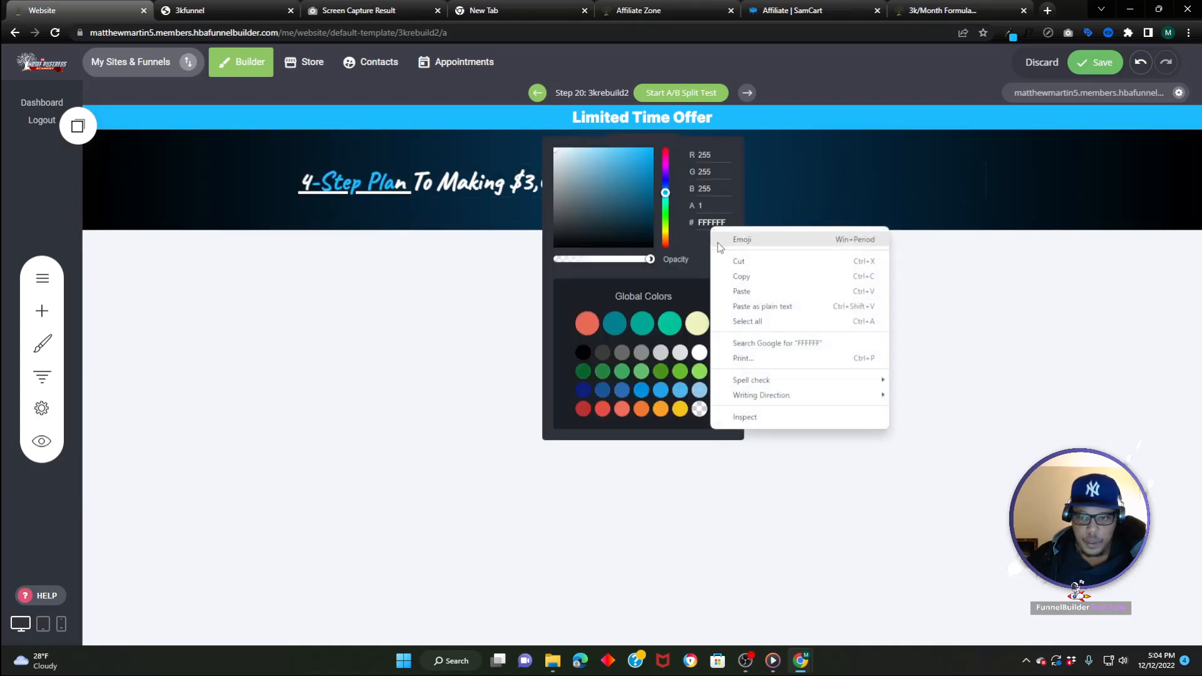
left_click(741, 290)
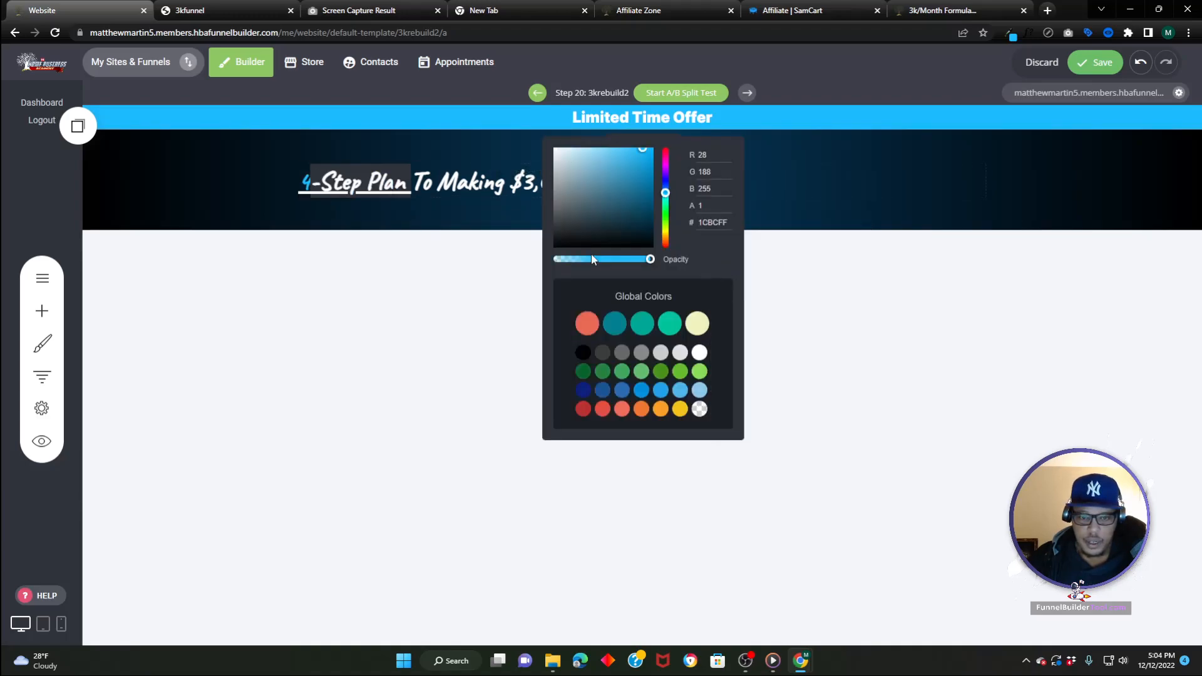
left_click(270, 204)
left_click(329, 196)
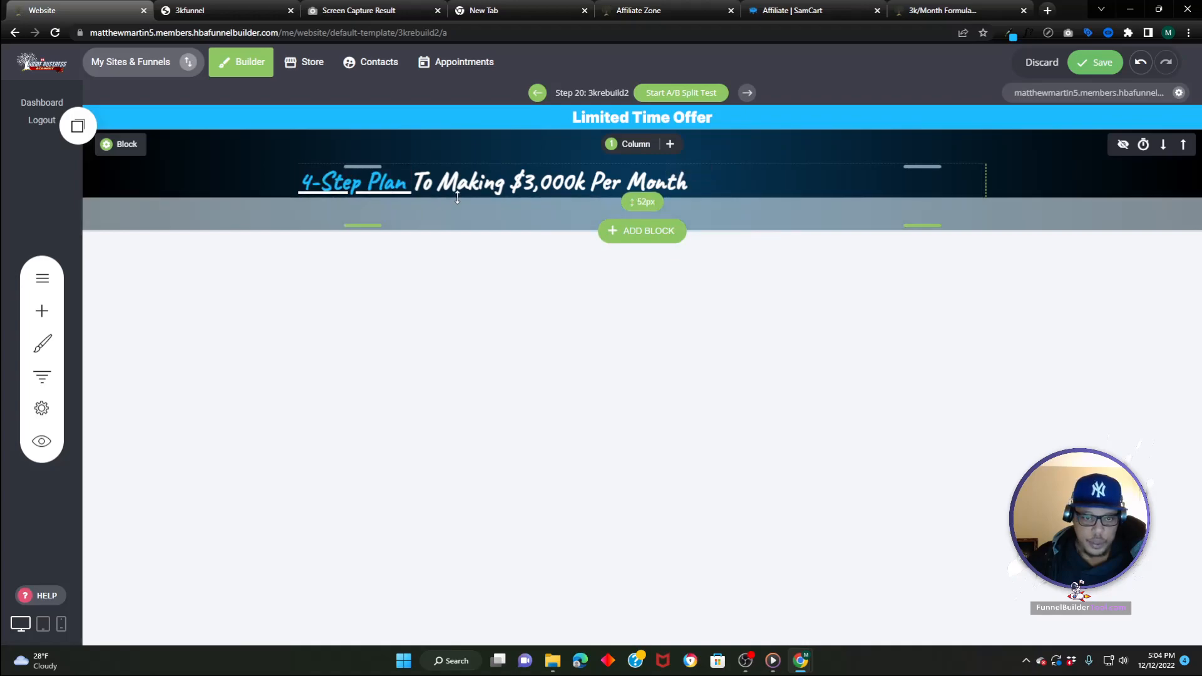
- Remove the underline from the space following "4-Step Plan" in the heading
left_click(409, 187)
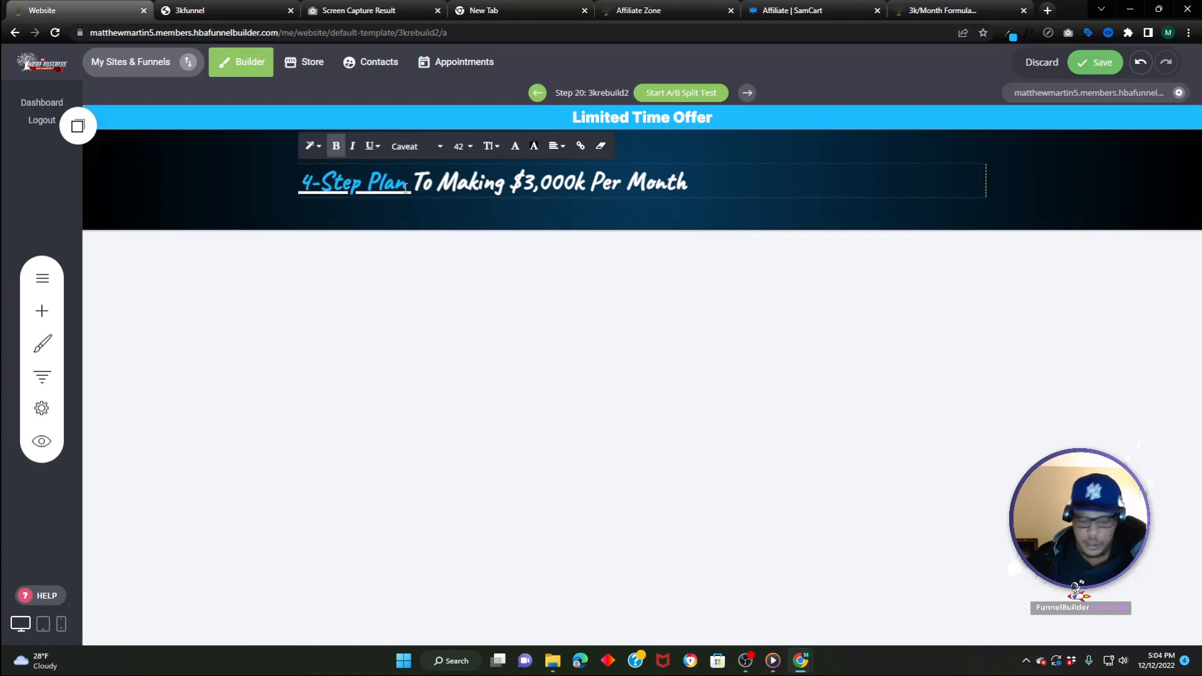
key("BackSpace")
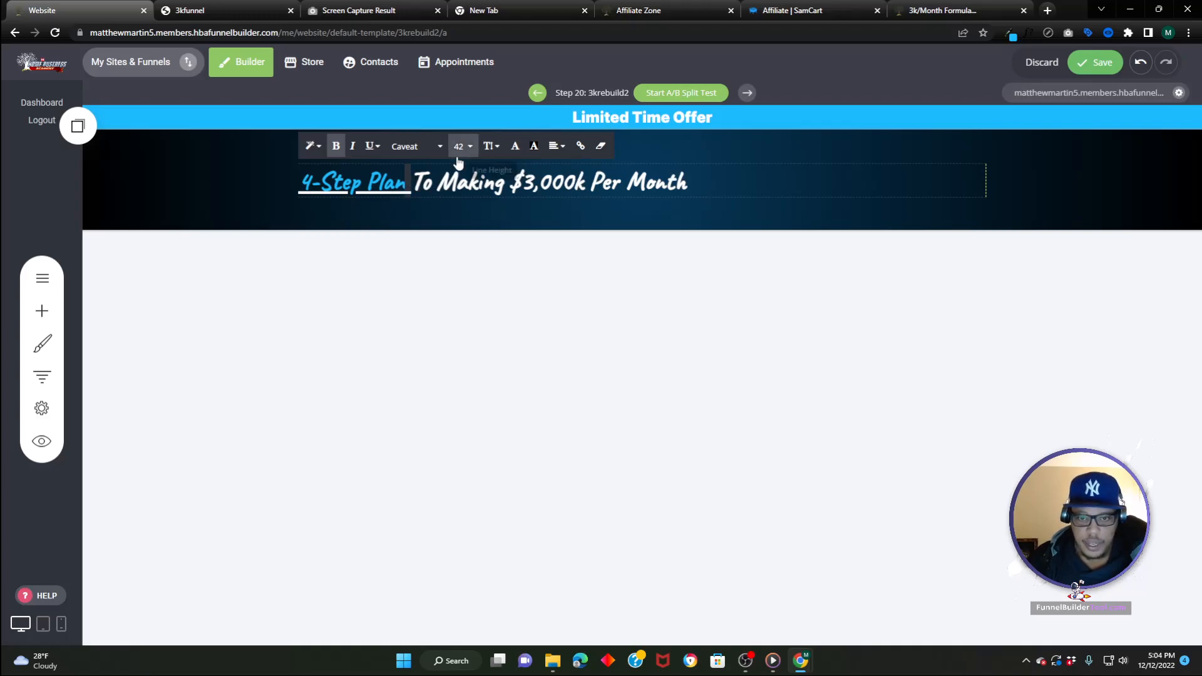
left_click(378, 154)
left_click(379, 178)
- Centre-align the whole 4-Step Plan heading
left_click(421, 196)
left_click(421, 196)
left_click(554, 150)
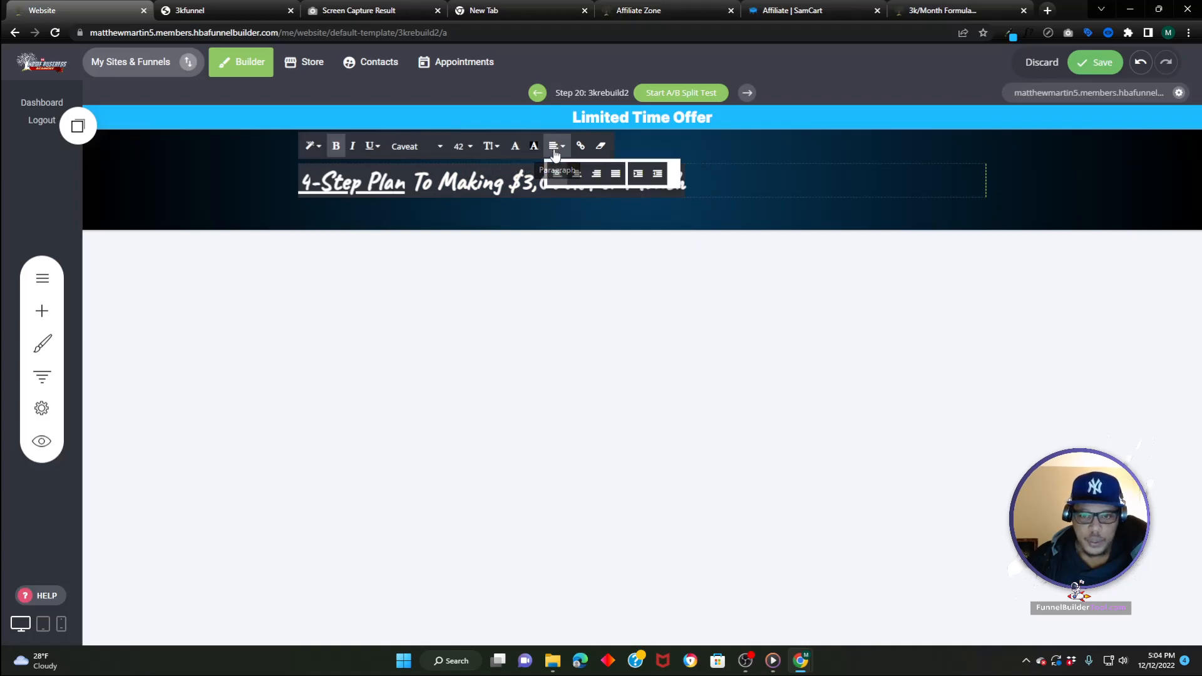
left_click(578, 174)
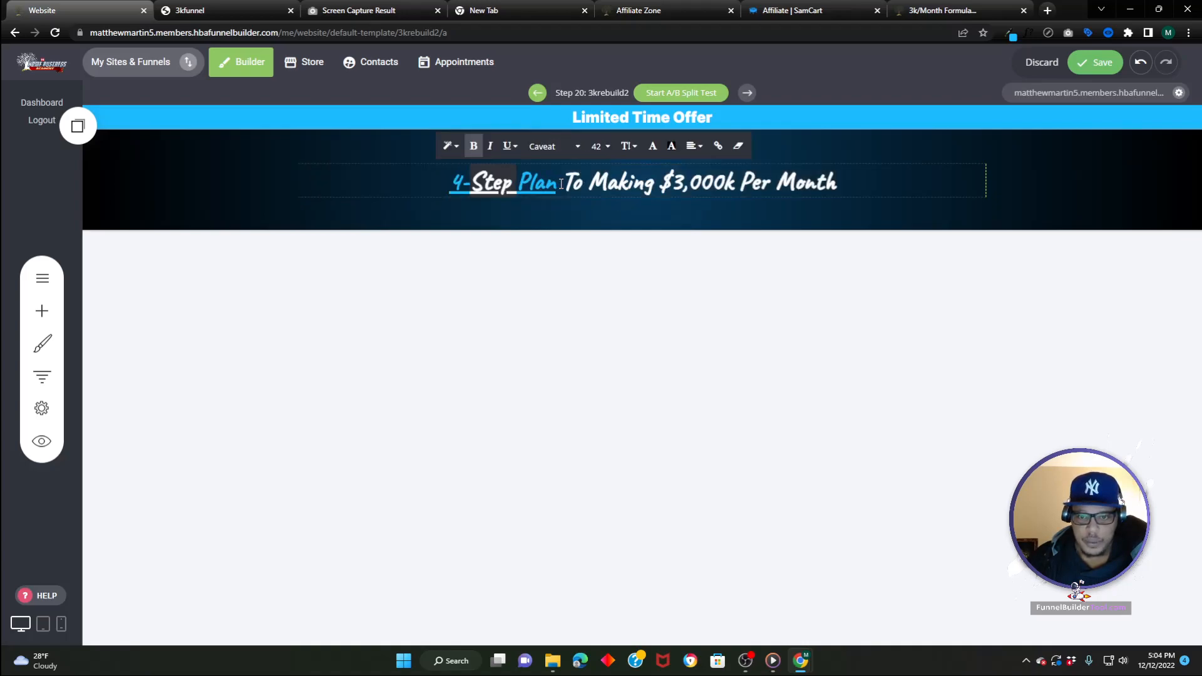
- Colour the underlined words "4-Step Plan" white
left_click_drag(561, 184, 448, 182)
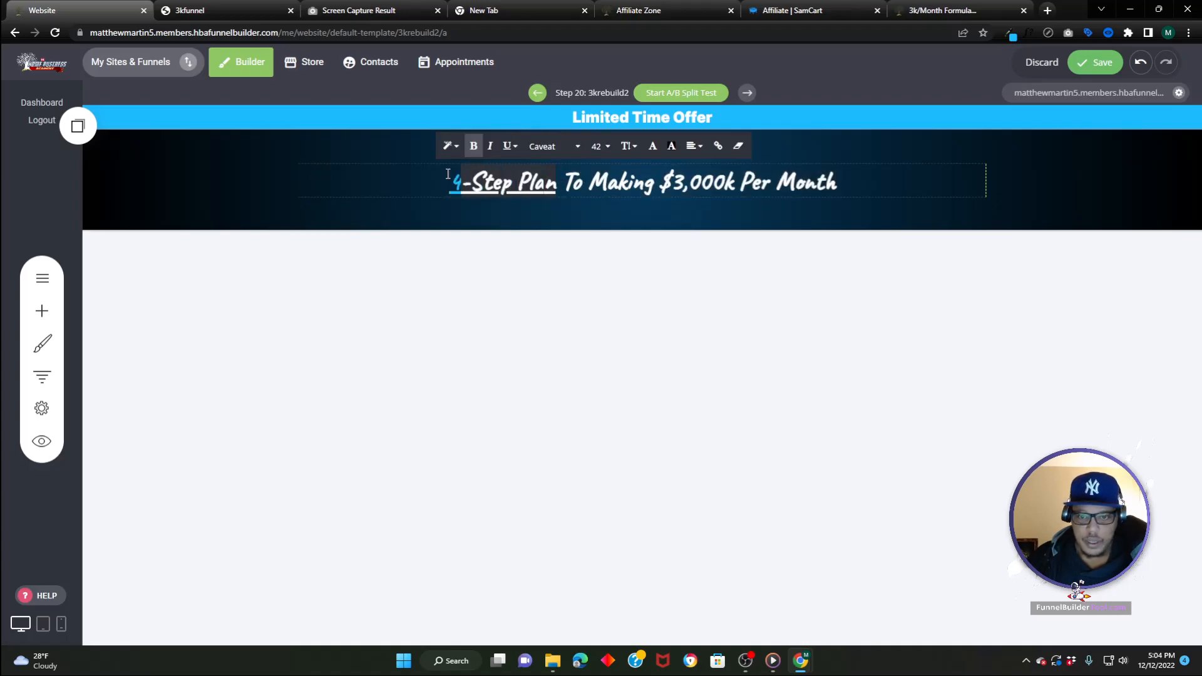
left_click(653, 146)
left_click(837, 352)
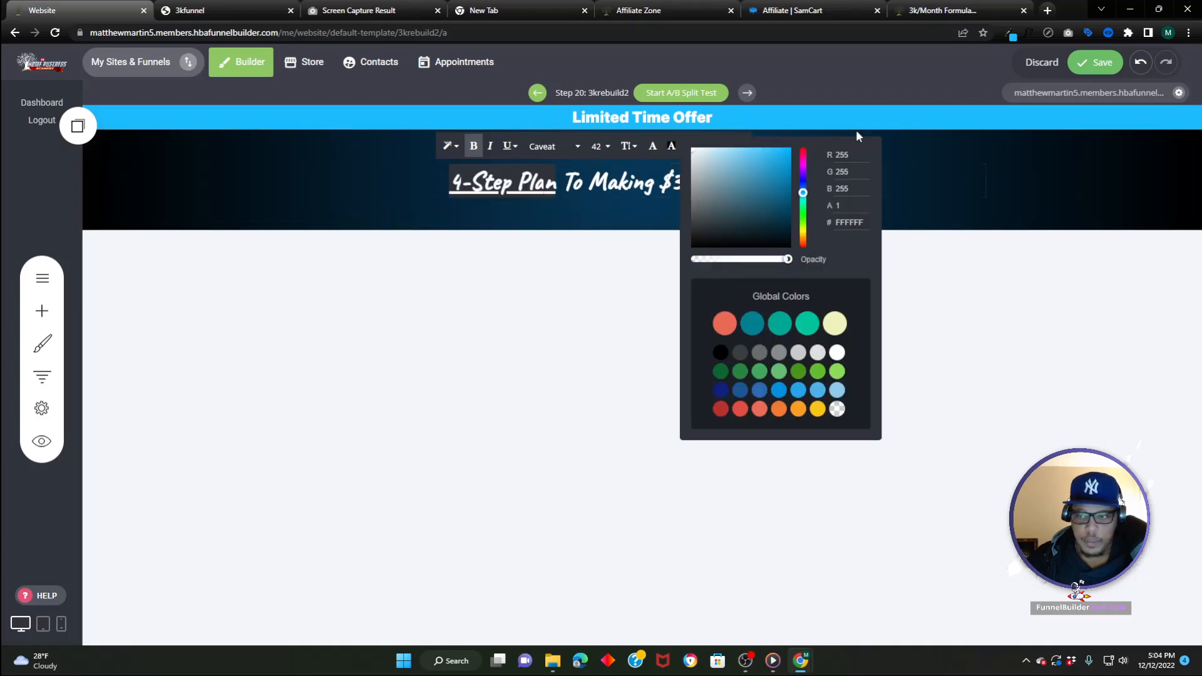
- Paste the blue hex code as the text colour of most of "4-Step Plan", leaving out the leading 4
left_click(499, 182)
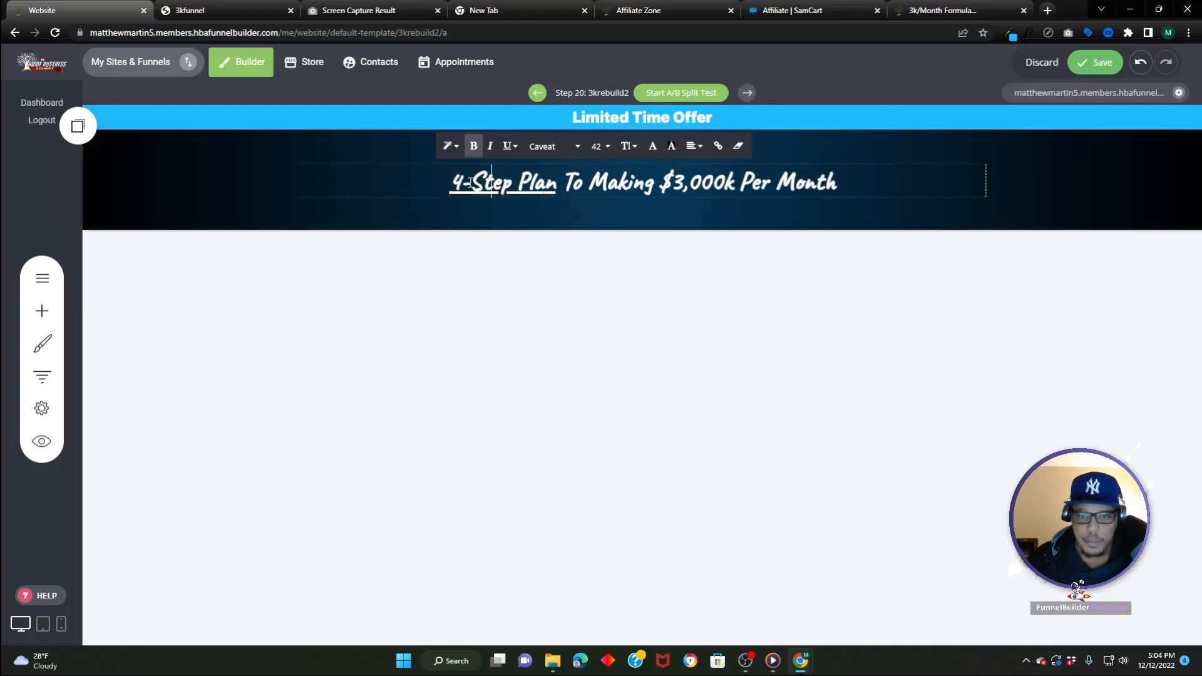
left_click(653, 146)
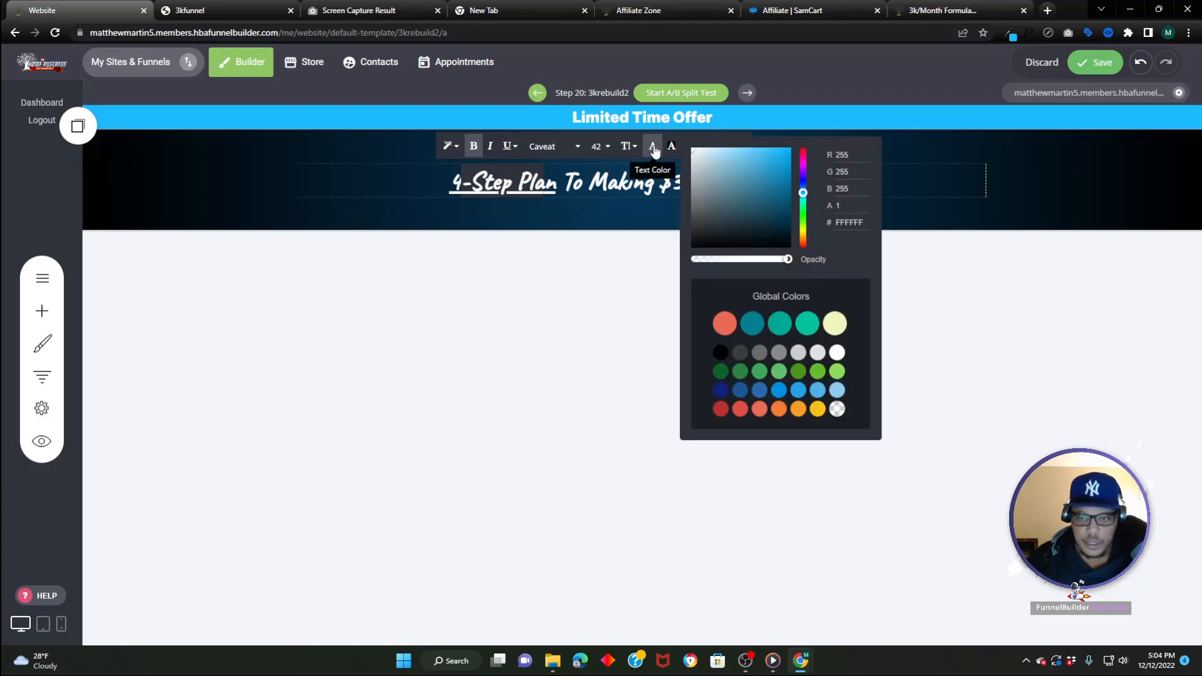
double_click(847, 222)
right_click(842, 226)
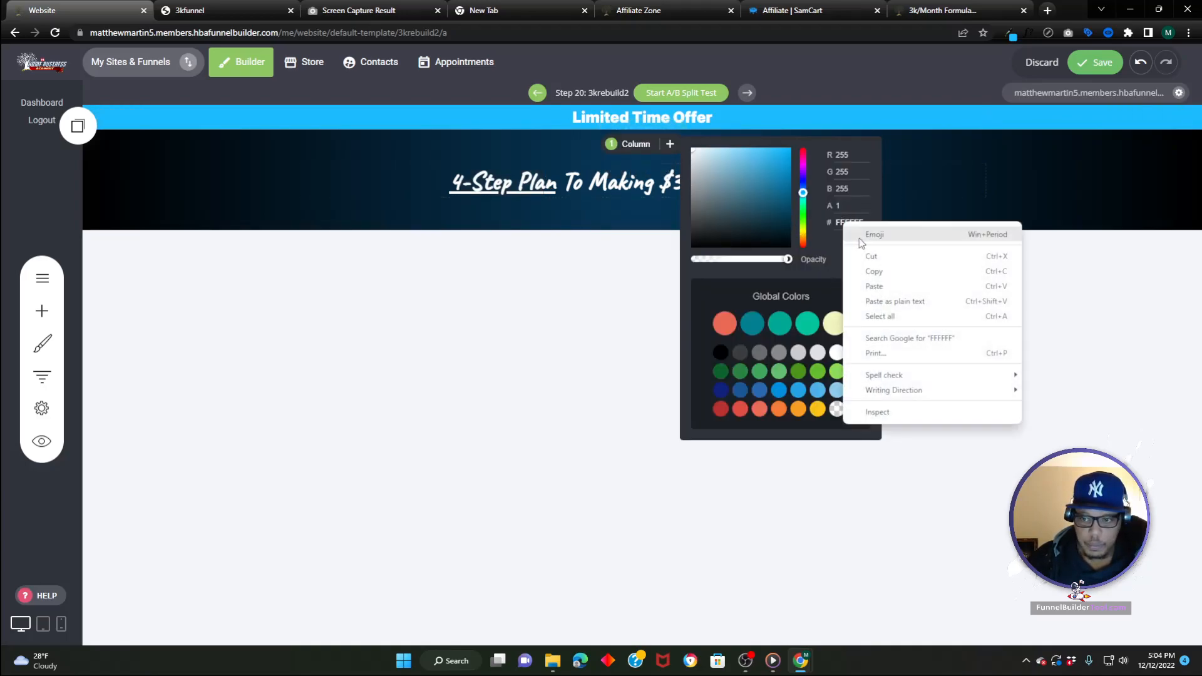
left_click(877, 287)
left_click(450, 183)
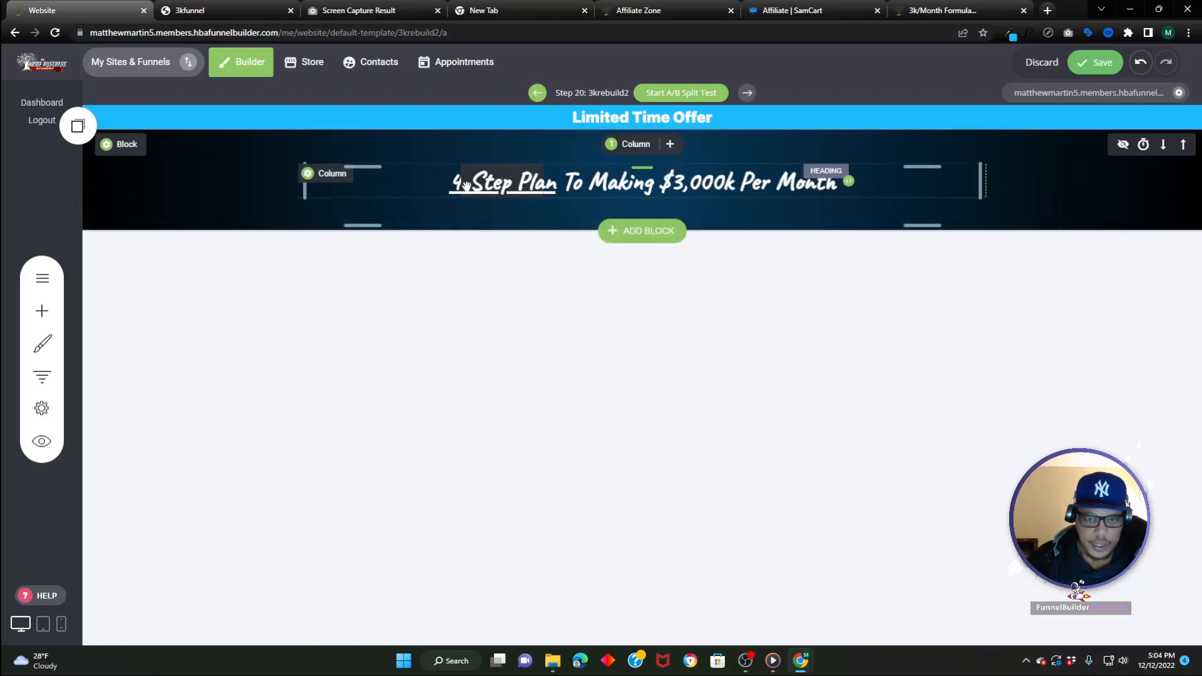
- Recolour the full underlined phrase "4-Step Plan" with the copied blue, including the leading 4
left_click_drag(450, 182, 554, 183)
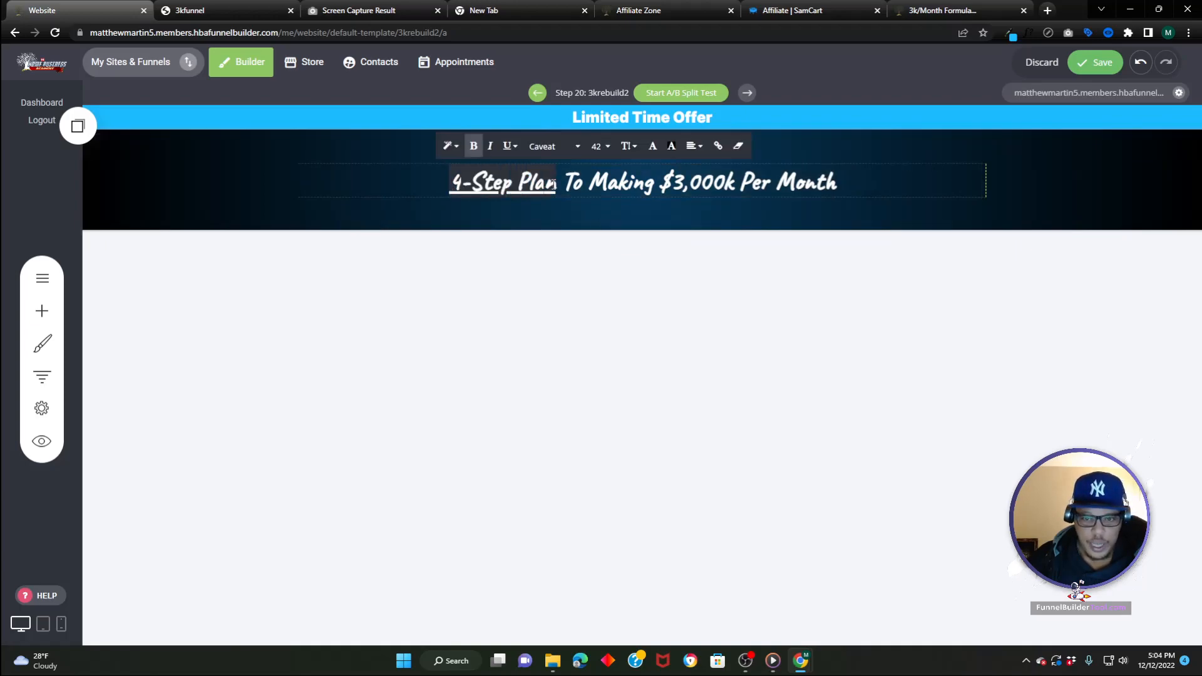
left_click(652, 146)
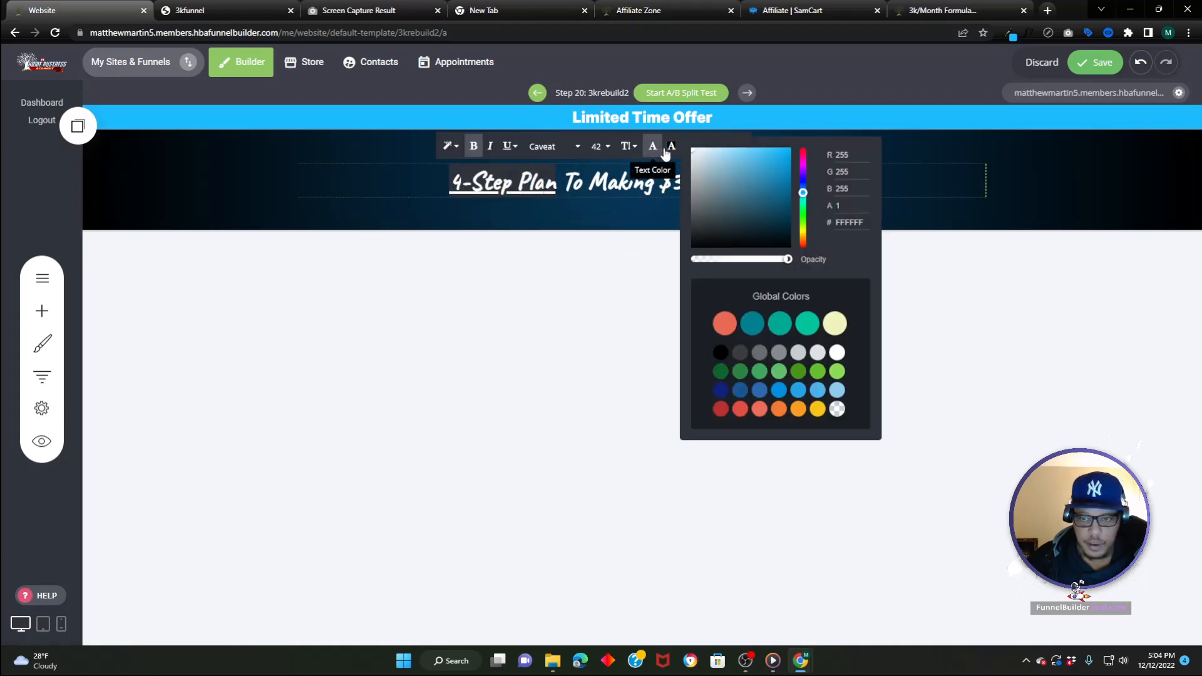
double_click(843, 222)
right_click(843, 222)
left_click(877, 282)
left_click(331, 189)
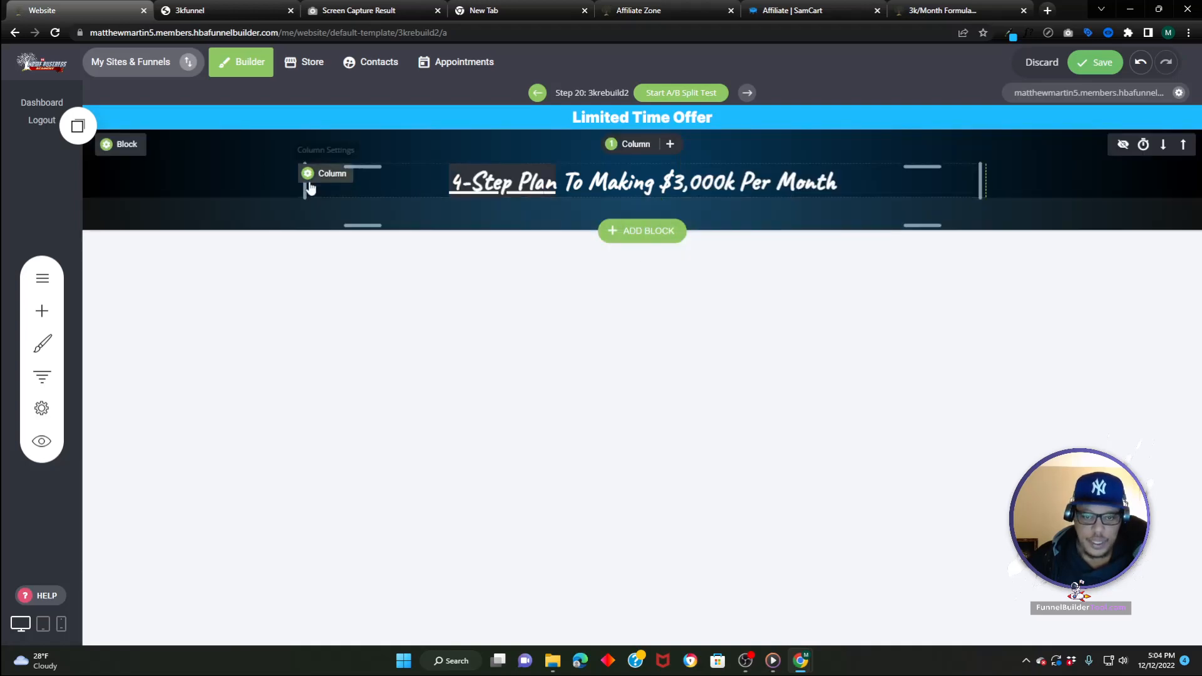
left_click(280, 185)
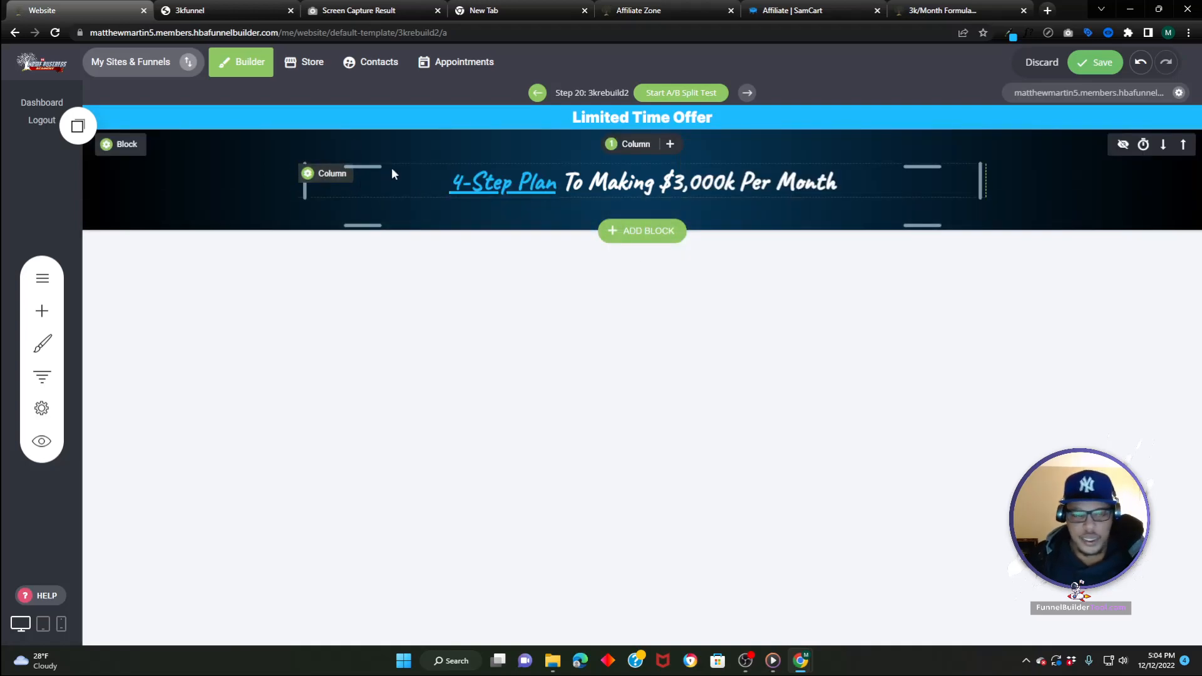
- Delete the words "4-Step Plan To" from the heading, keeping "Making $3,000k Per Month"
left_click(553, 185)
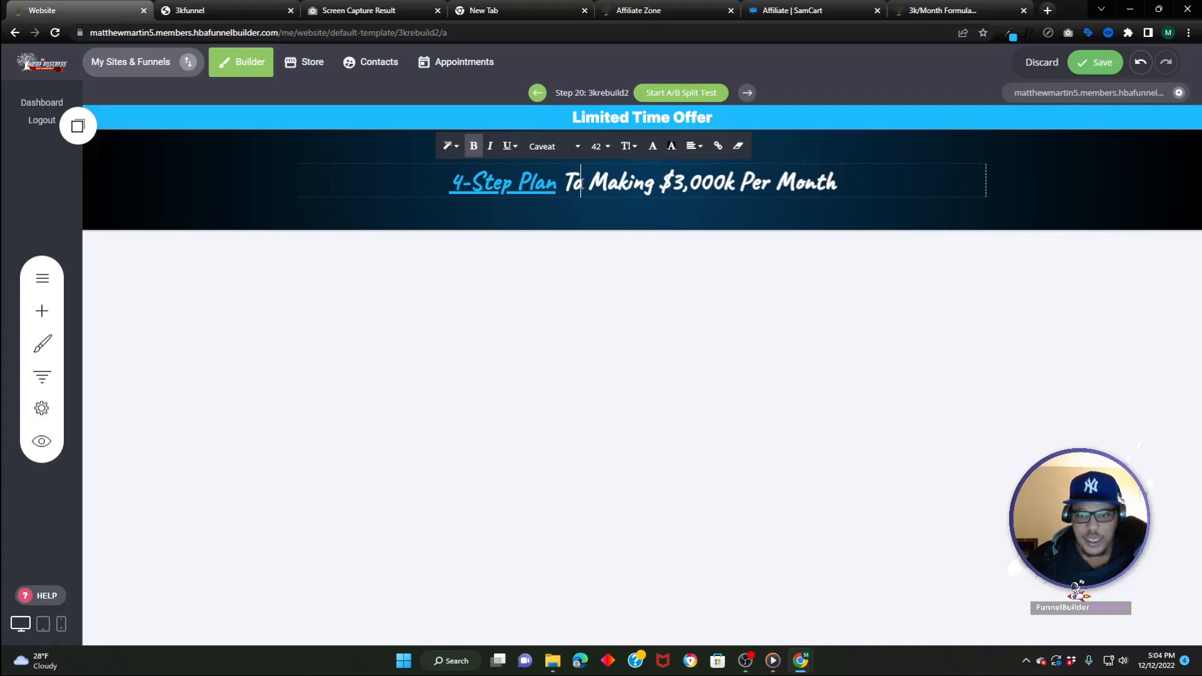
left_click_drag(584, 183, 411, 183)
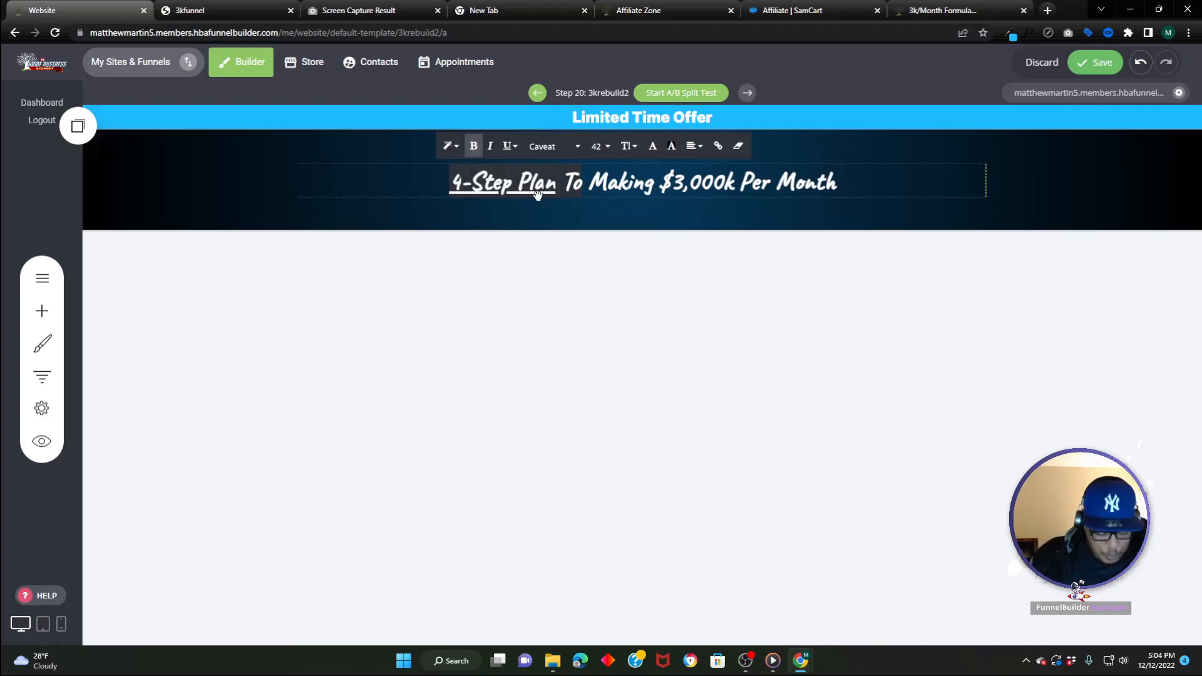
key("BackSpace")
key("Delete")
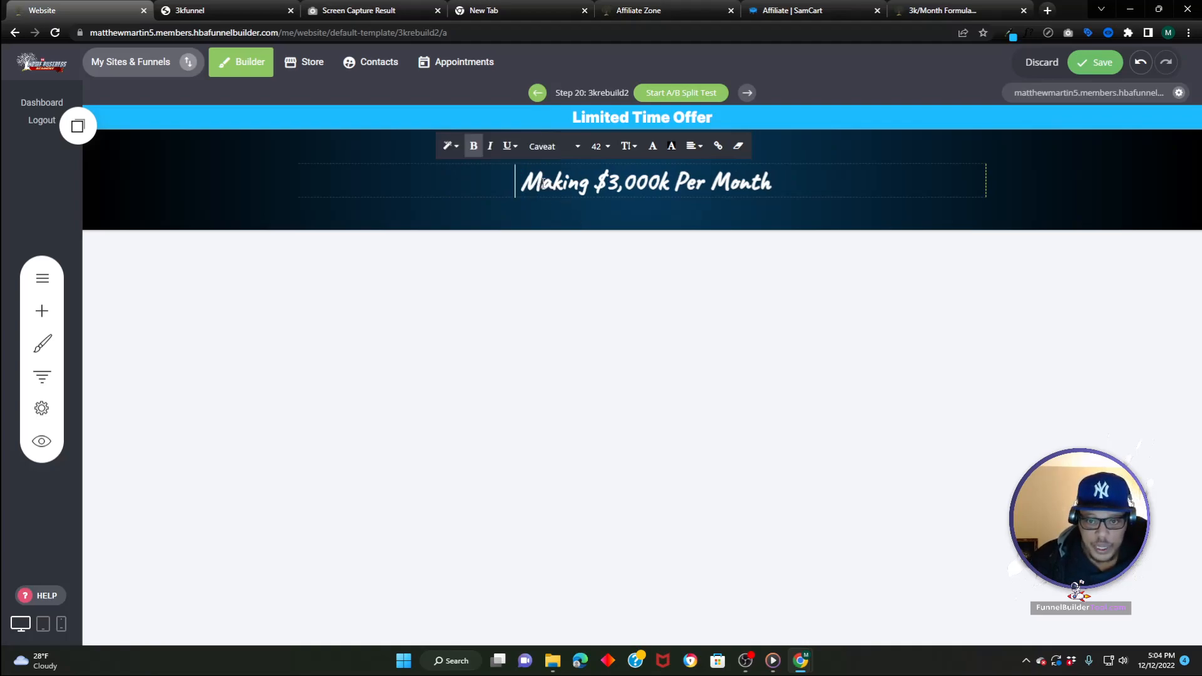
left_click(298, 184)
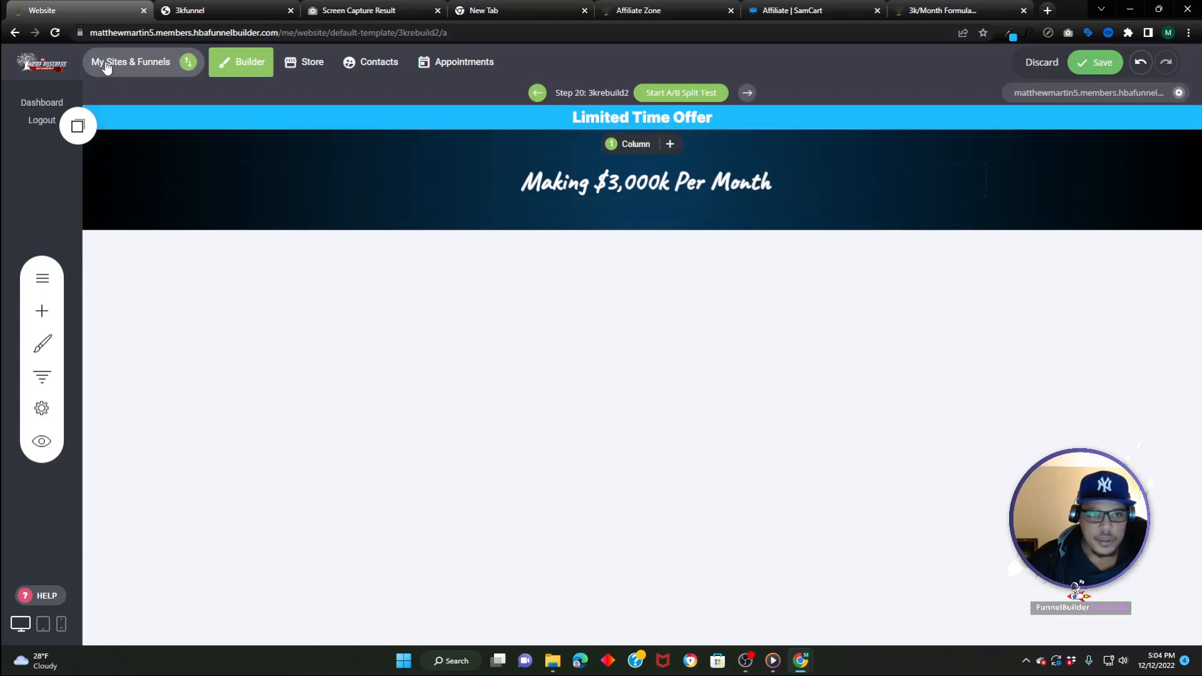
- Add a heading above the existing one and paste in "4-Step Plan To Making $3,000k Per Month", copied from the 3kfunnel page
left_click(42, 310)
left_click_drag(55, 152, 596, 168)
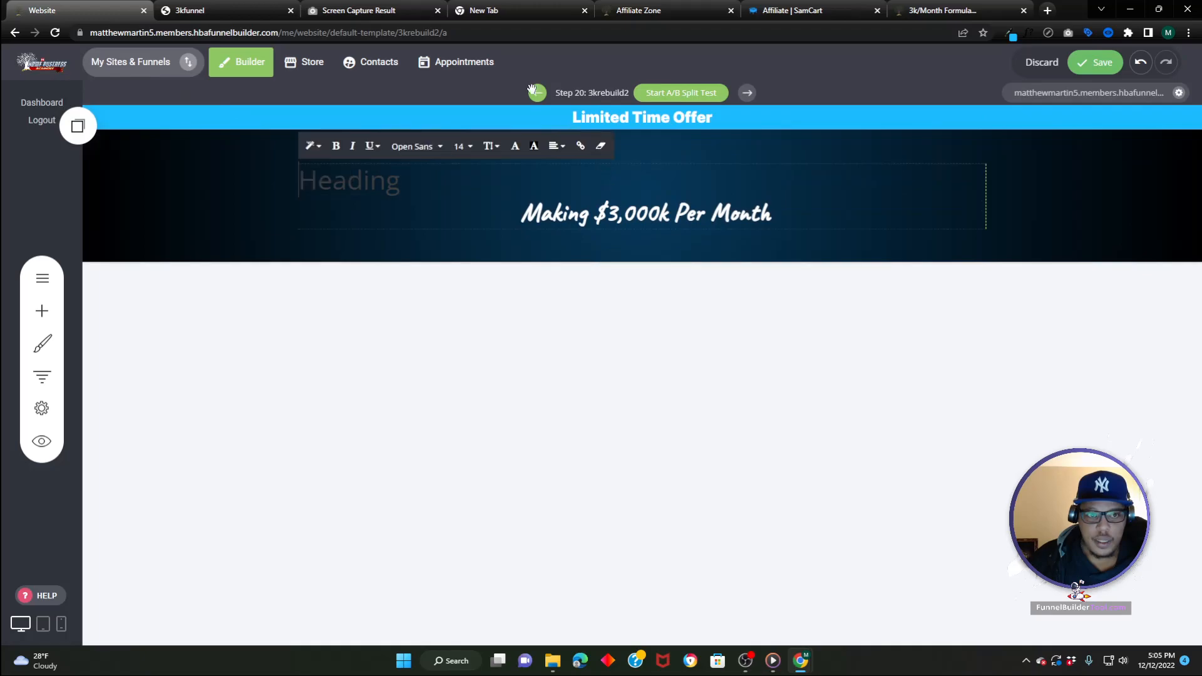
left_click(213, 10)
triple_click(513, 93)
right_click(512, 93)
left_click(532, 102)
left_click(75, 10)
double_click(350, 181)
right_click(349, 182)
left_click(375, 240)
- Colour the whole newly pasted headline white
triple_click(425, 180)
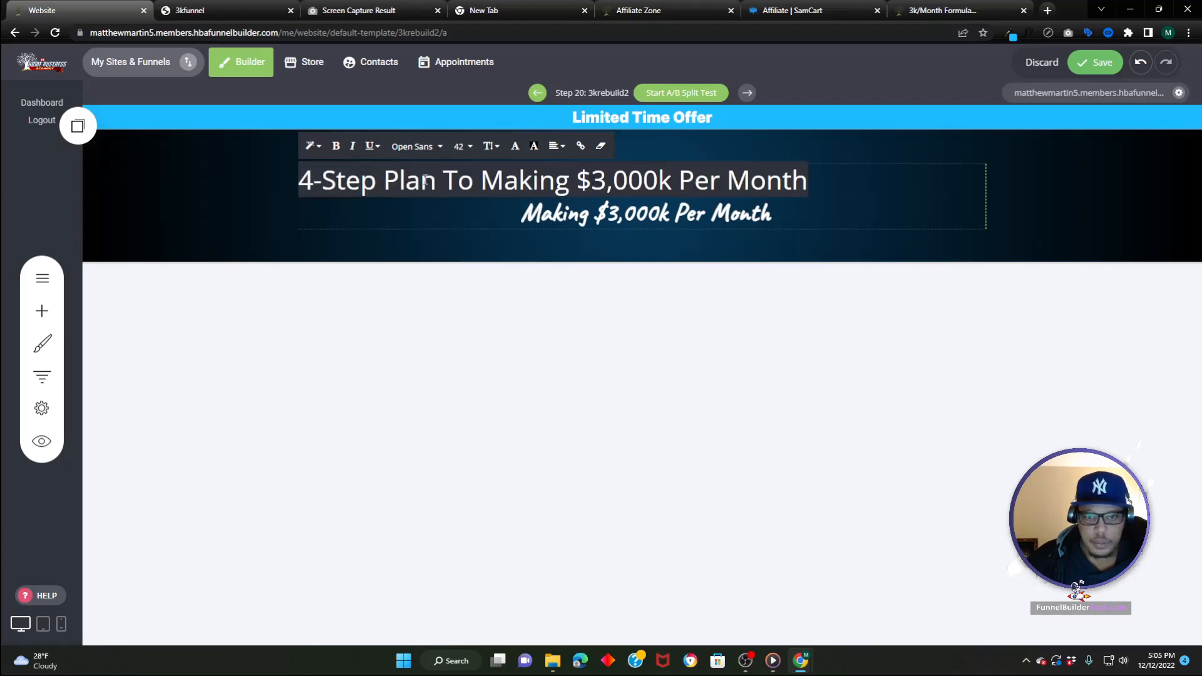
left_click(514, 146)
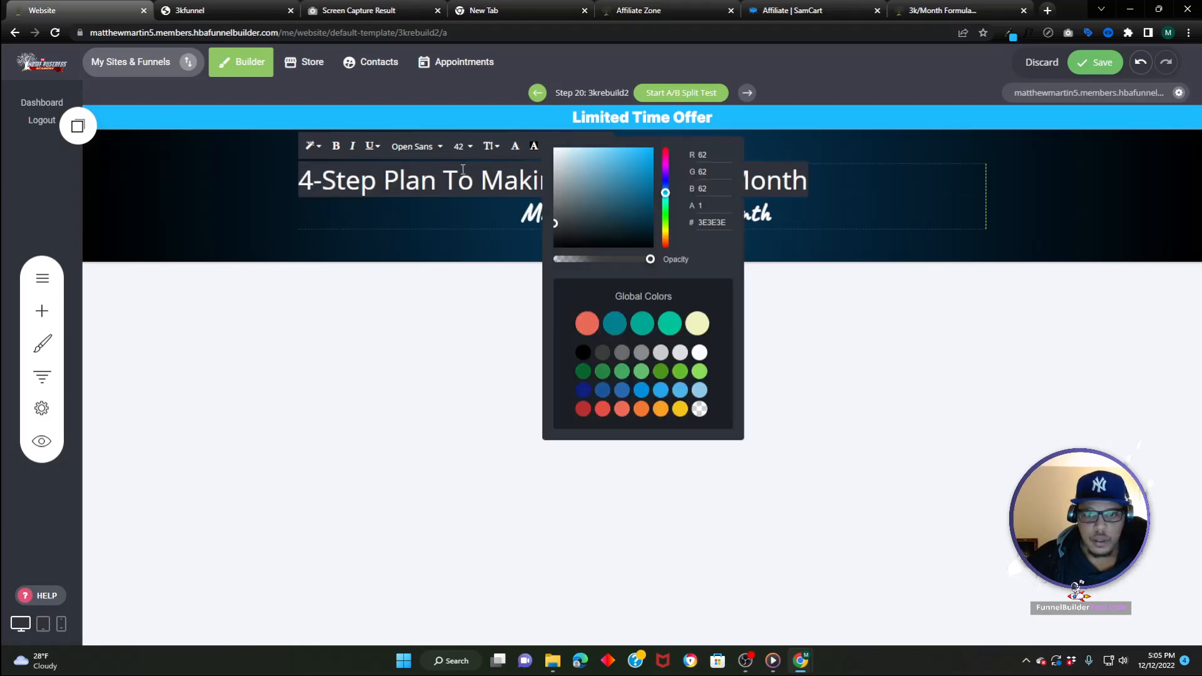
left_click(699, 354)
- Set the font of the whole "4-Step Plan To Making $3,000k Per Month" headline to Caveat
left_click(413, 146)
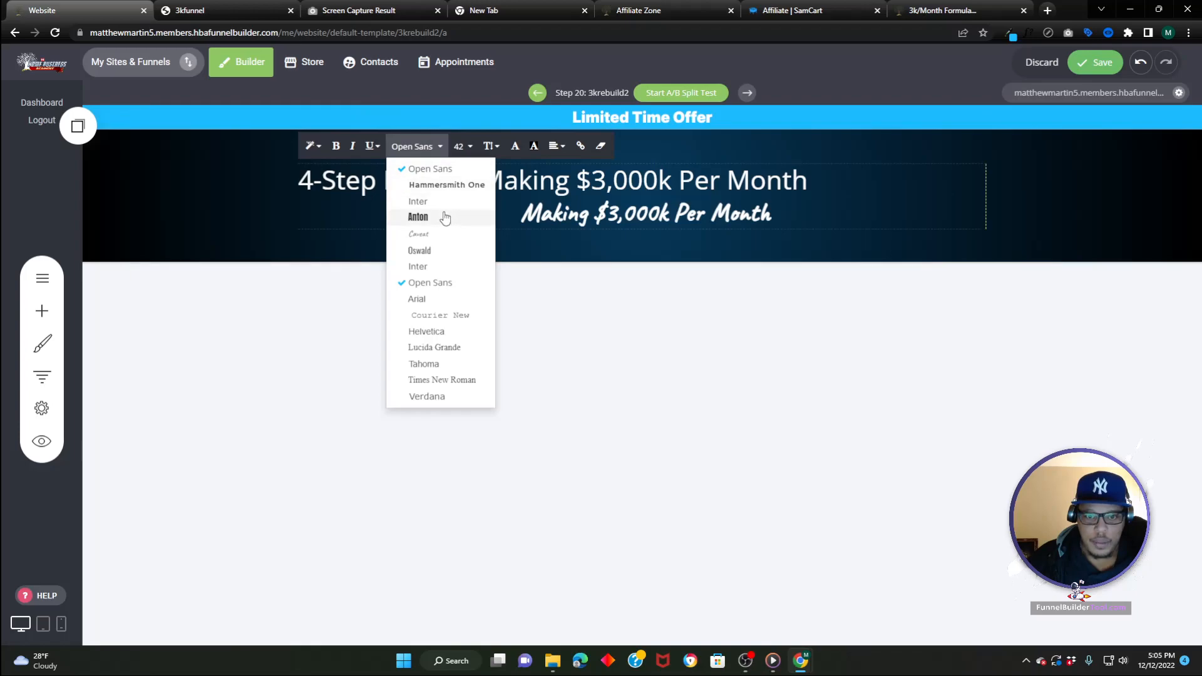
left_click(411, 172)
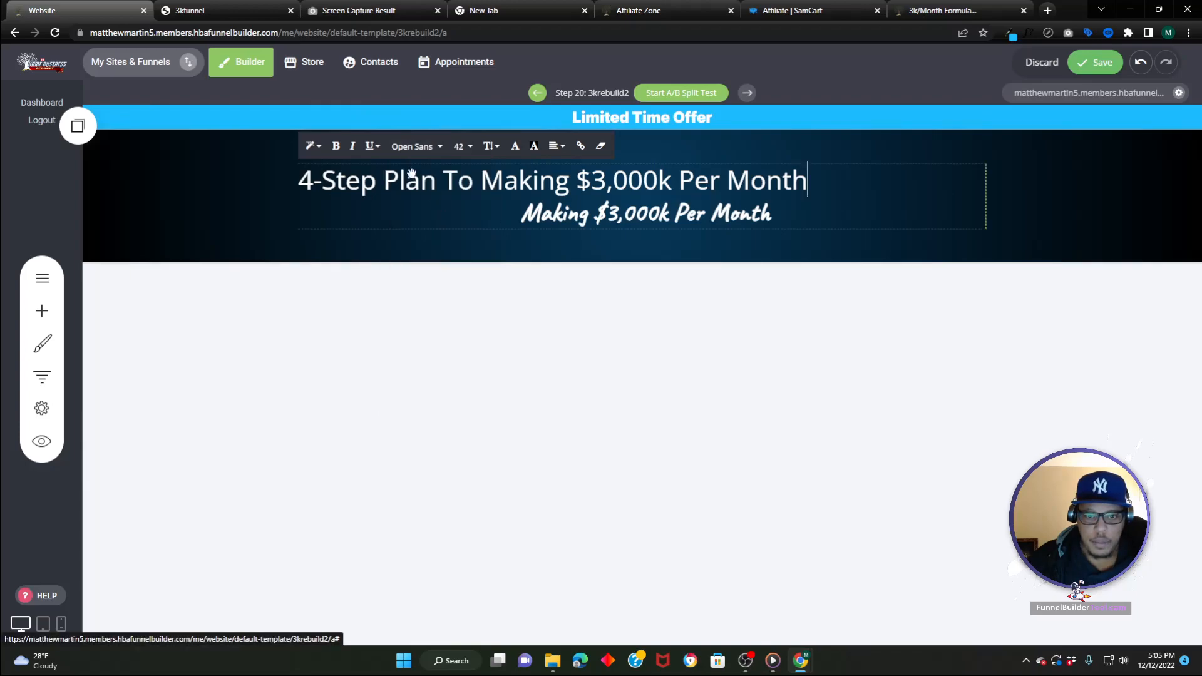
triple_click(465, 182)
left_click(415, 146)
left_click(425, 223)
- Make the words "4-Step Plan" in the new headline bold and underlined
left_click(427, 189)
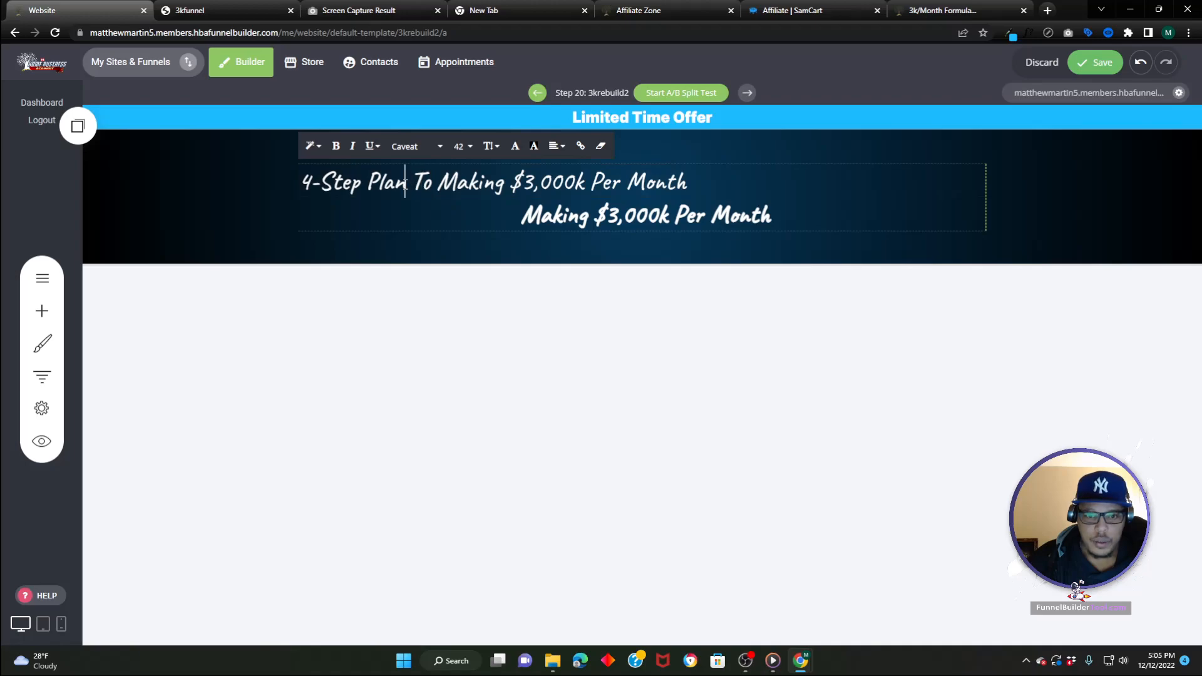
left_click_drag(406, 183, 300, 183)
left_click(342, 149)
left_click(370, 146)
left_click(357, 184)
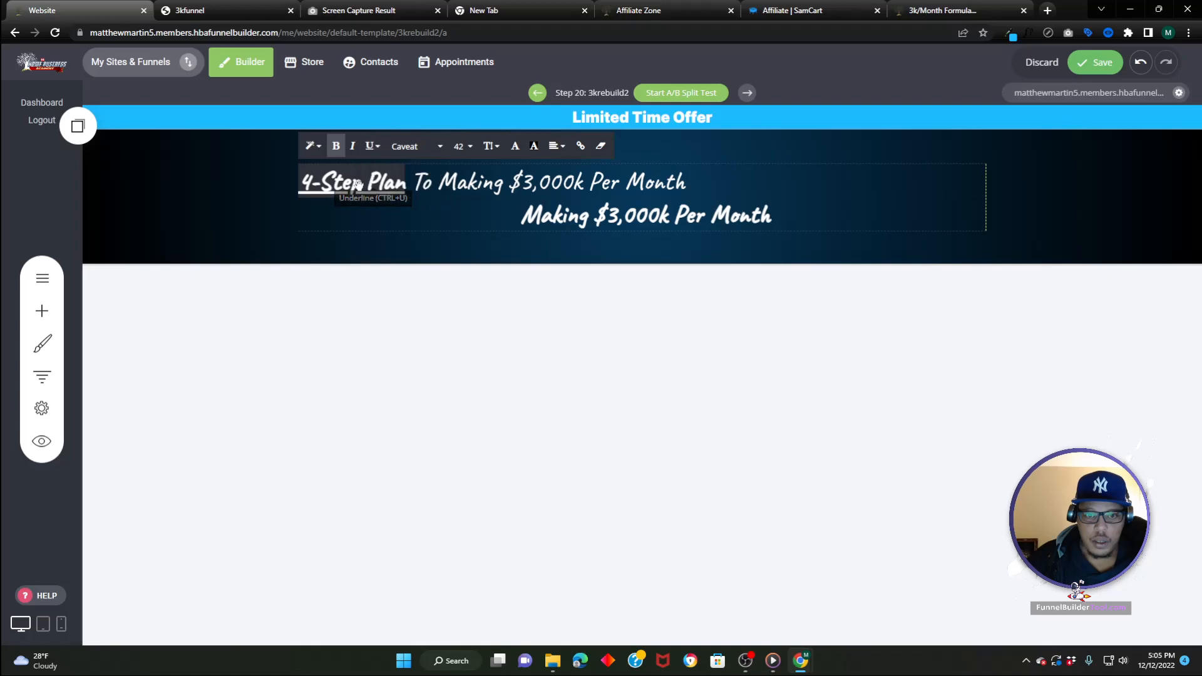
- Copy the selected blue's hex code #1cbcff from the Eye Dropper extension
left_click(316, 185)
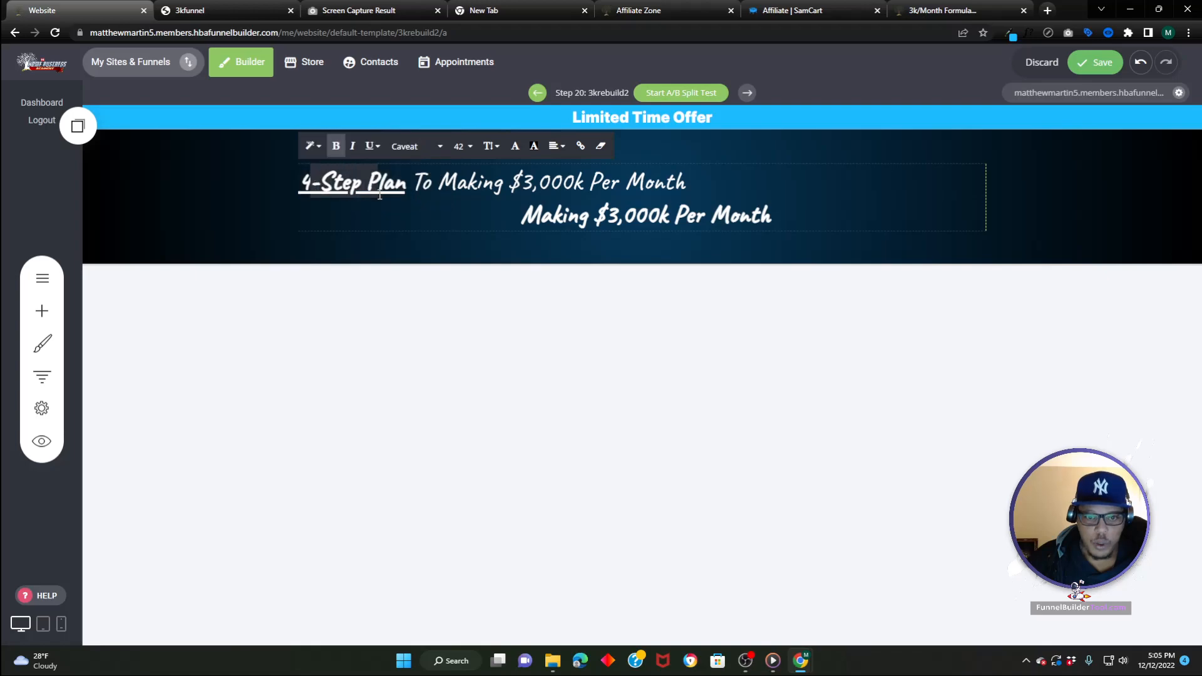
left_click(1011, 35)
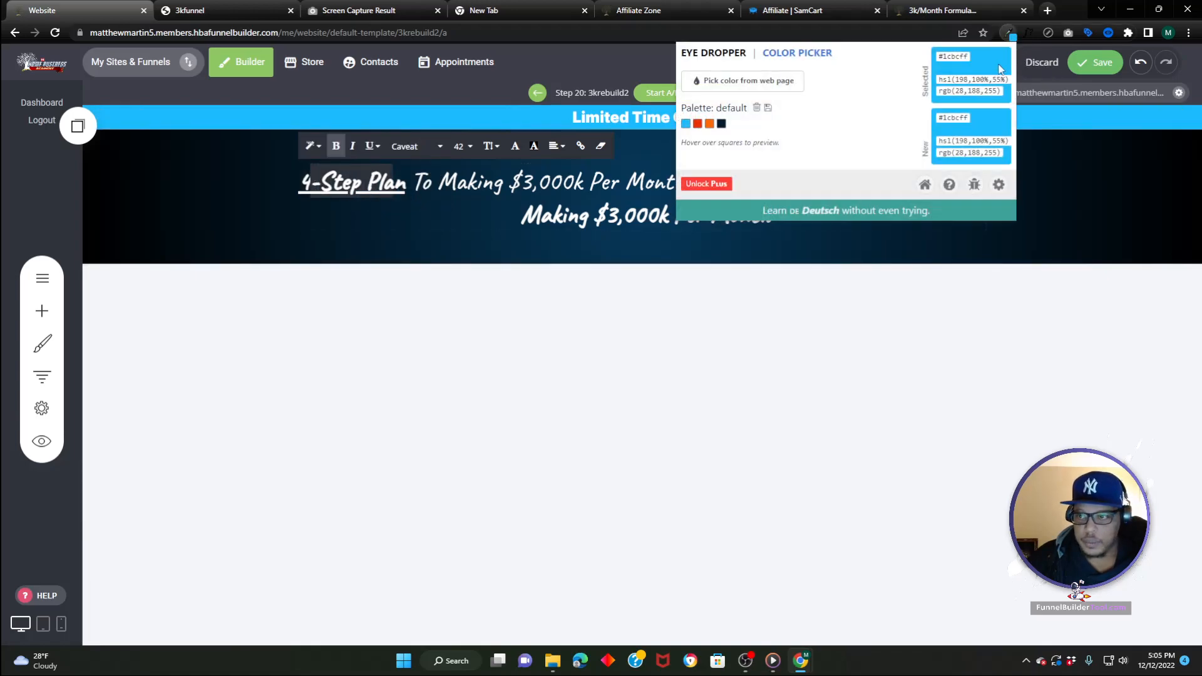
right_click(958, 56)
left_click(974, 69)
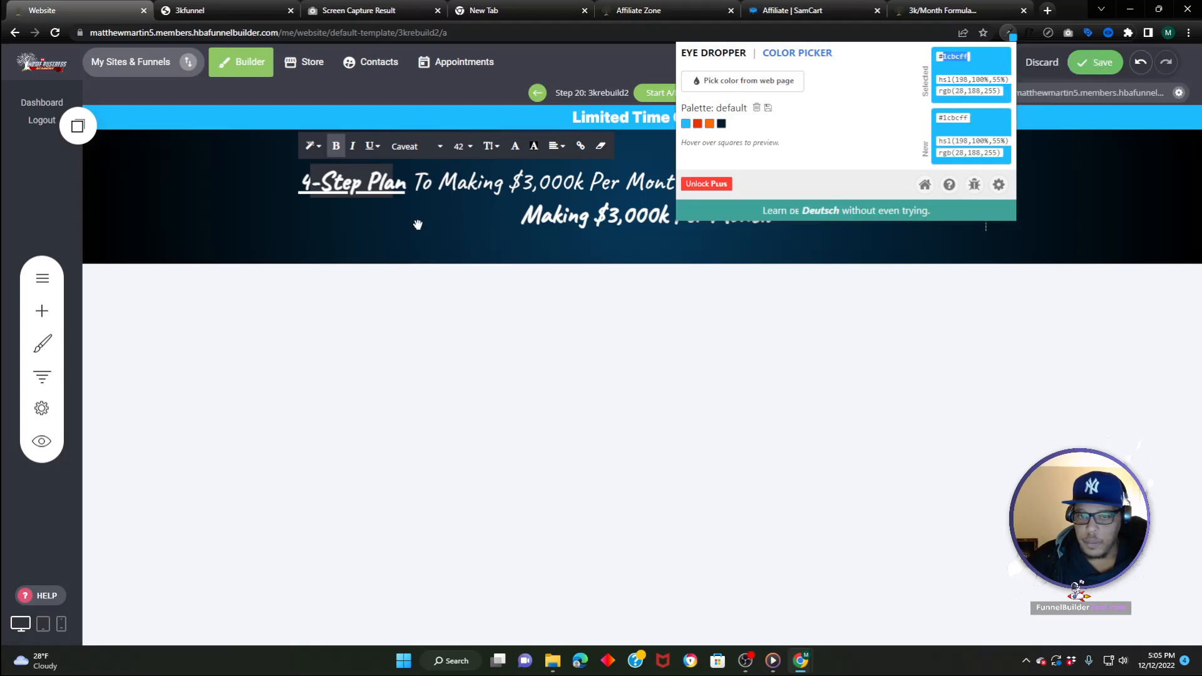
- Paste 1cbcff as the text colour of most of "4-Step Plan", leaving out the leading 4 and the last letter
left_click(514, 146)
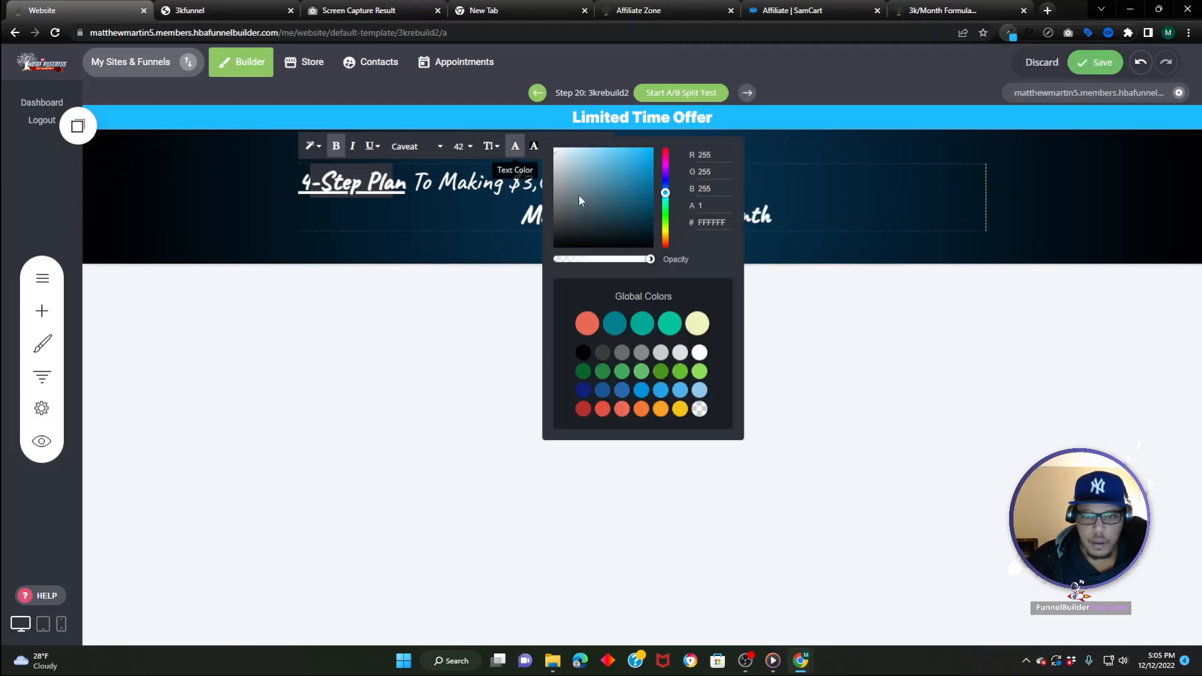
double_click(708, 222)
right_click(706, 224)
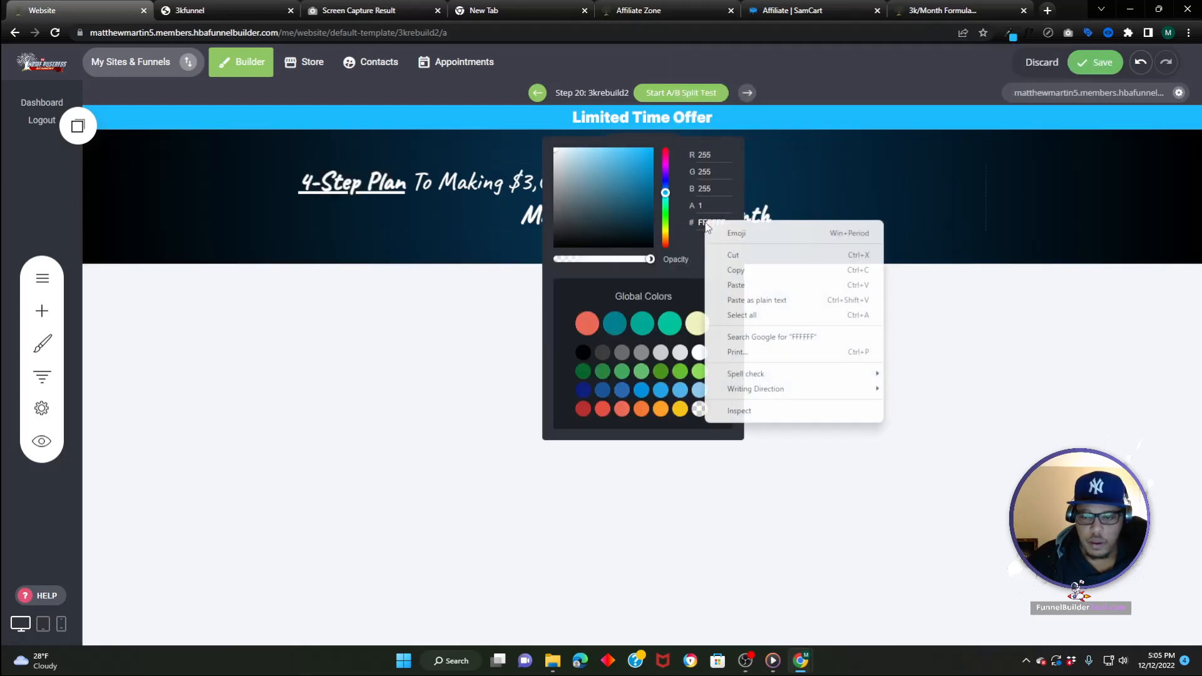
left_click(730, 284)
left_click(346, 176)
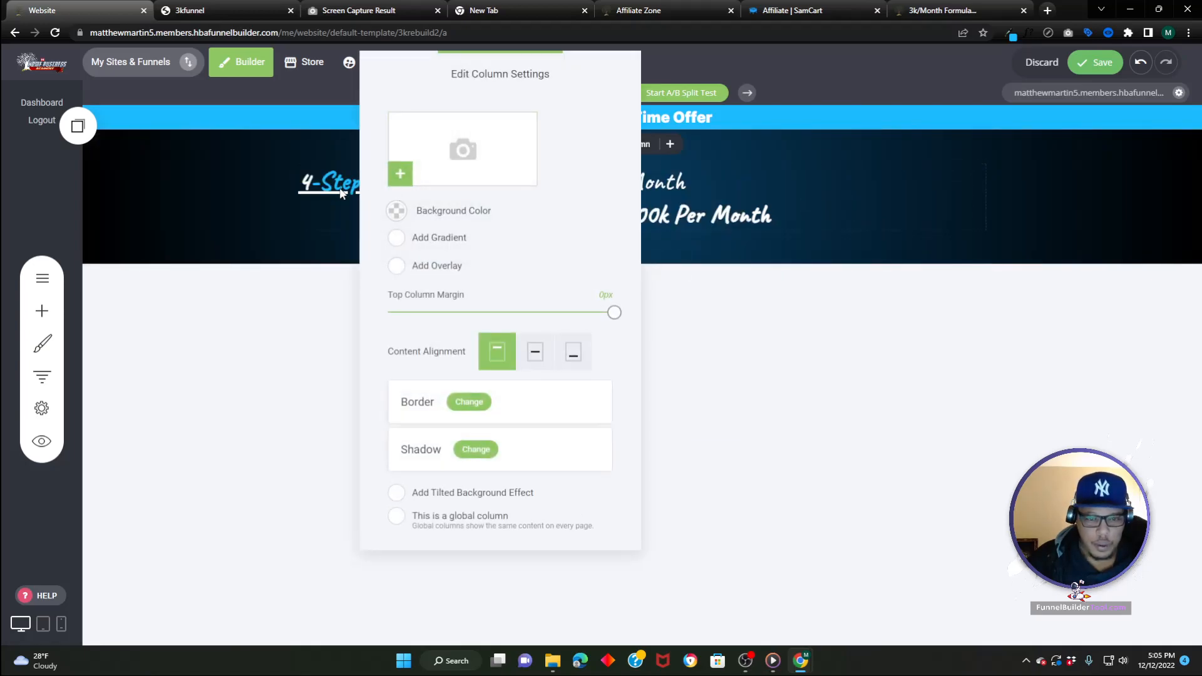
left_click(342, 193)
- Set the text colour of the complete phrase "4-Step Plan" to the copied blue 1cbcff
left_click(399, 188)
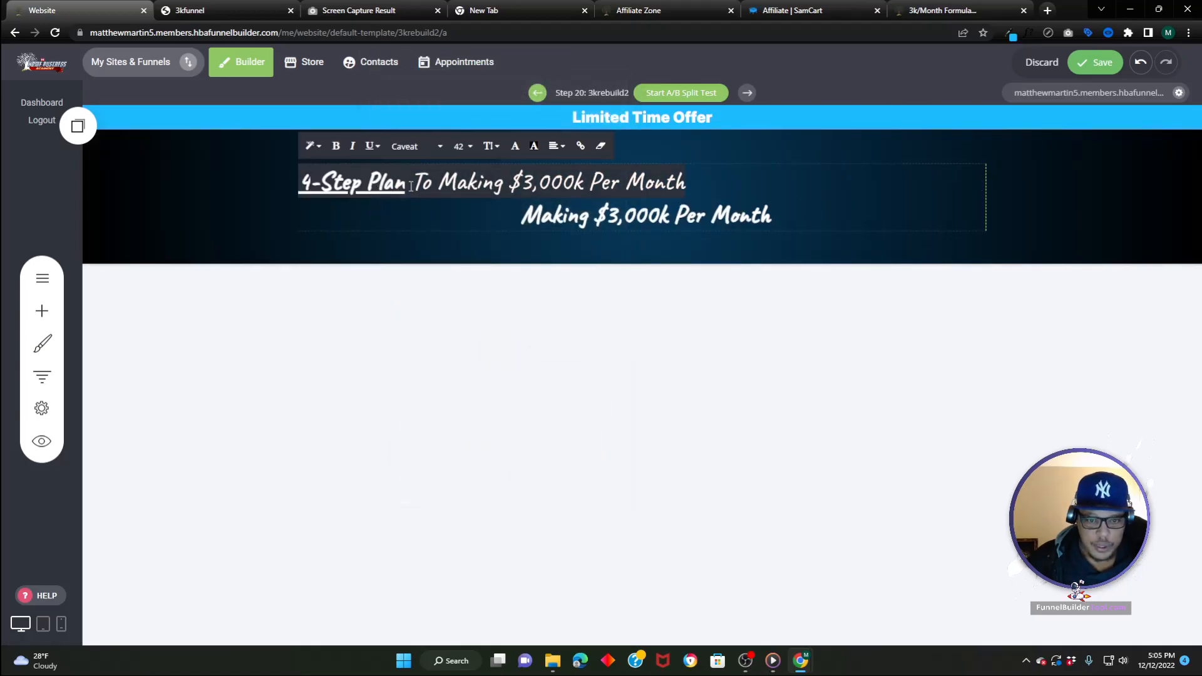
left_click(411, 186)
left_click_drag(401, 186, 293, 176)
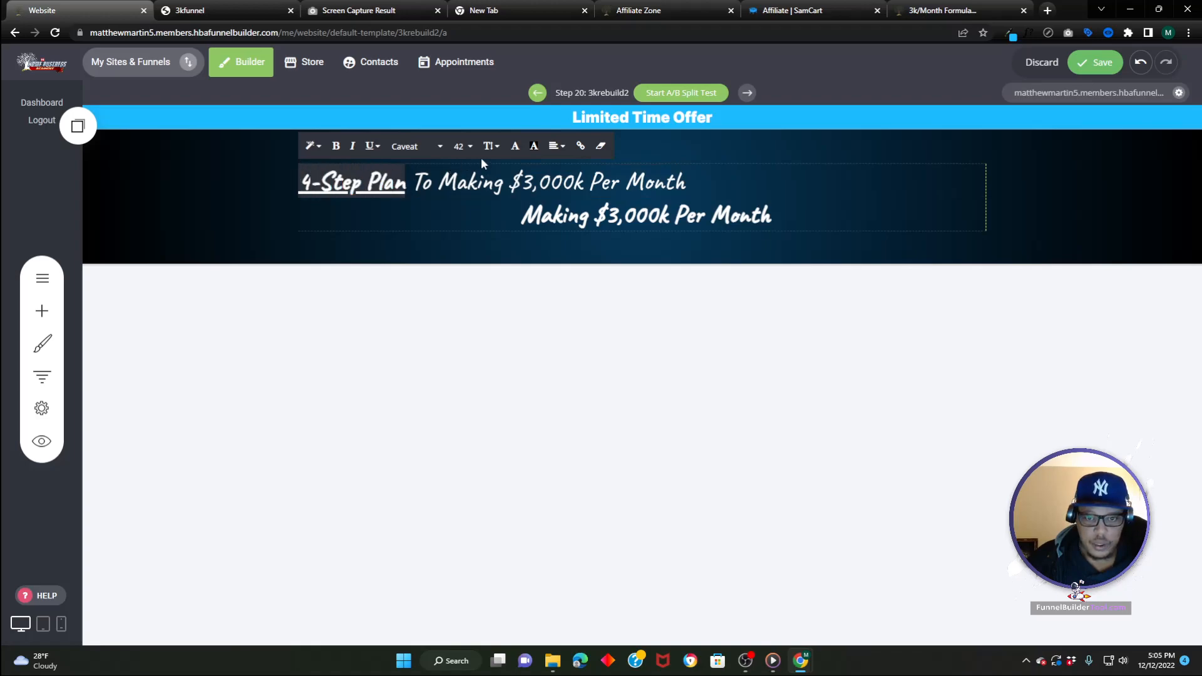
left_click(514, 146)
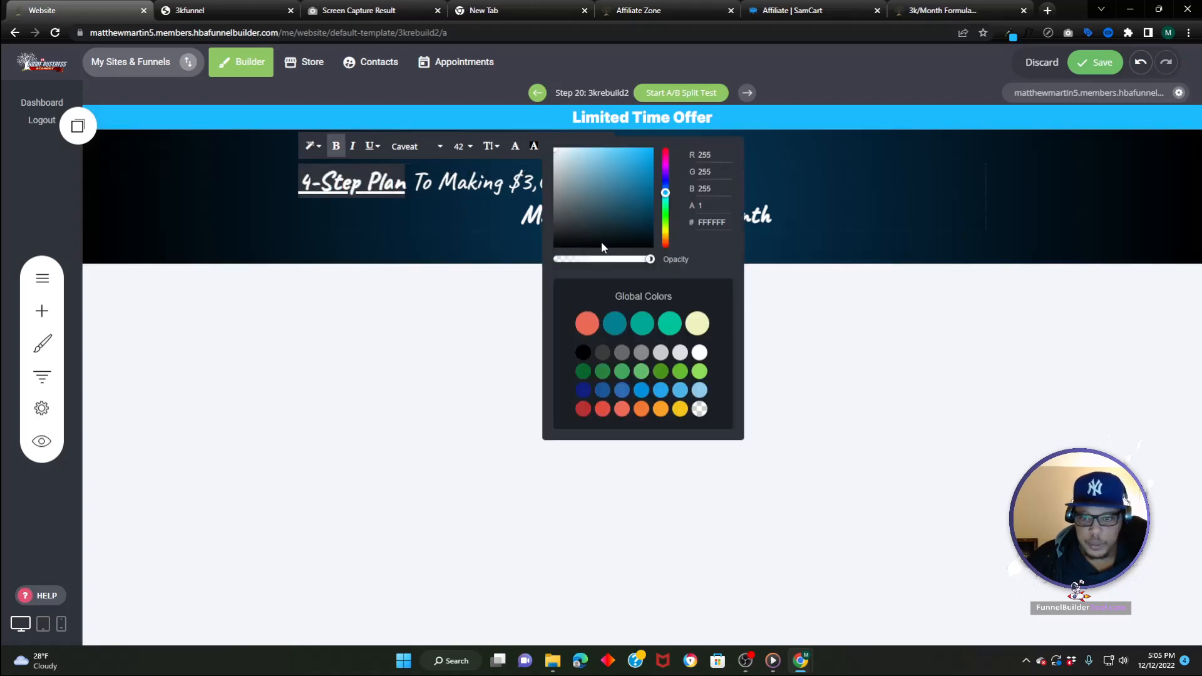
double_click(712, 223)
right_click(712, 223)
left_click(731, 270)
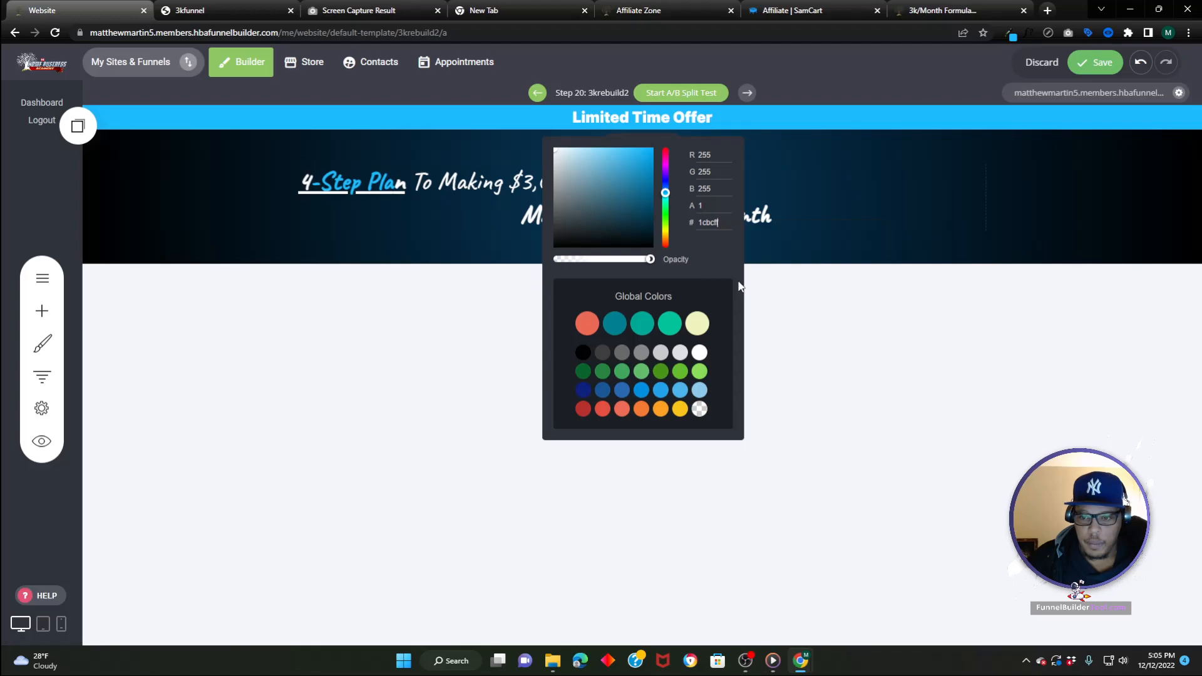
left_click(269, 221)
- Centre the whole "4-Step Plan To Making $3,000k Per Month" headline and make it bold
left_click(489, 189)
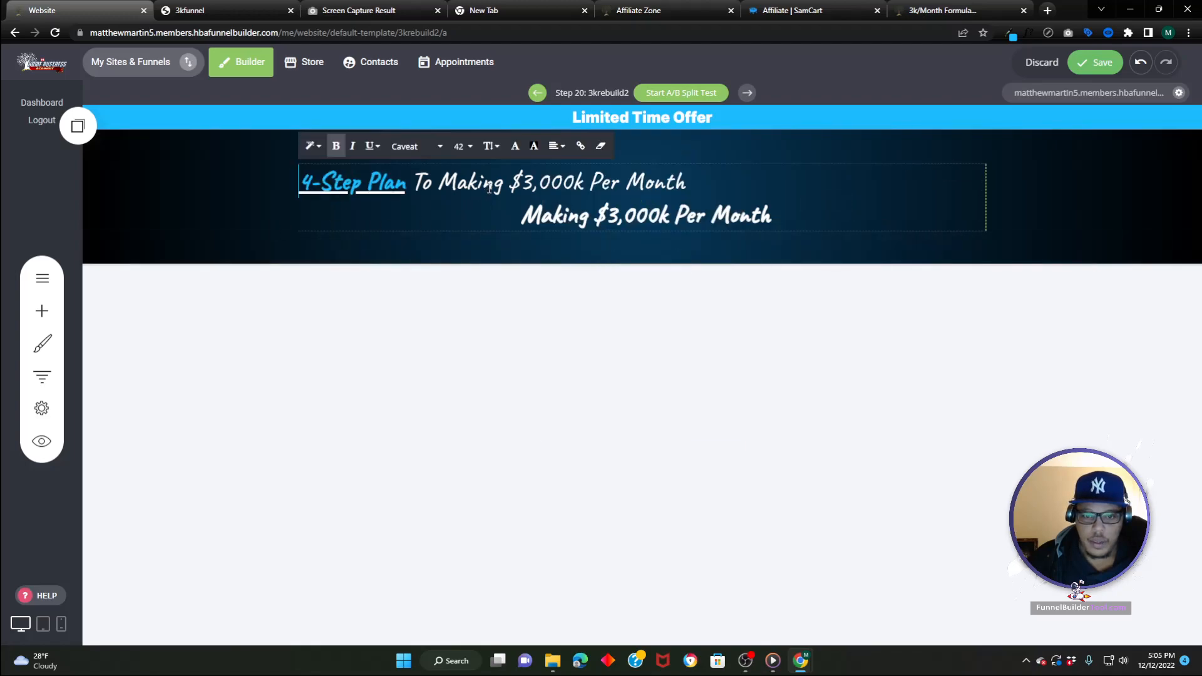
triple_click(489, 190)
left_click(555, 146)
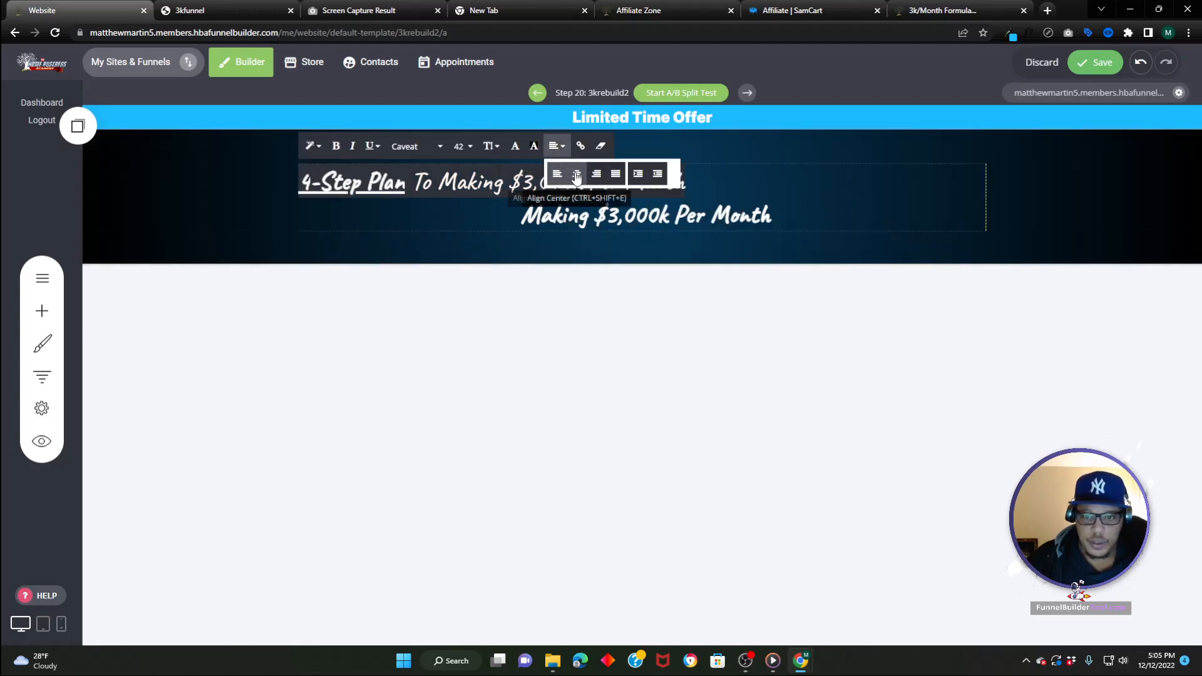
left_click(577, 175)
left_click(333, 148)
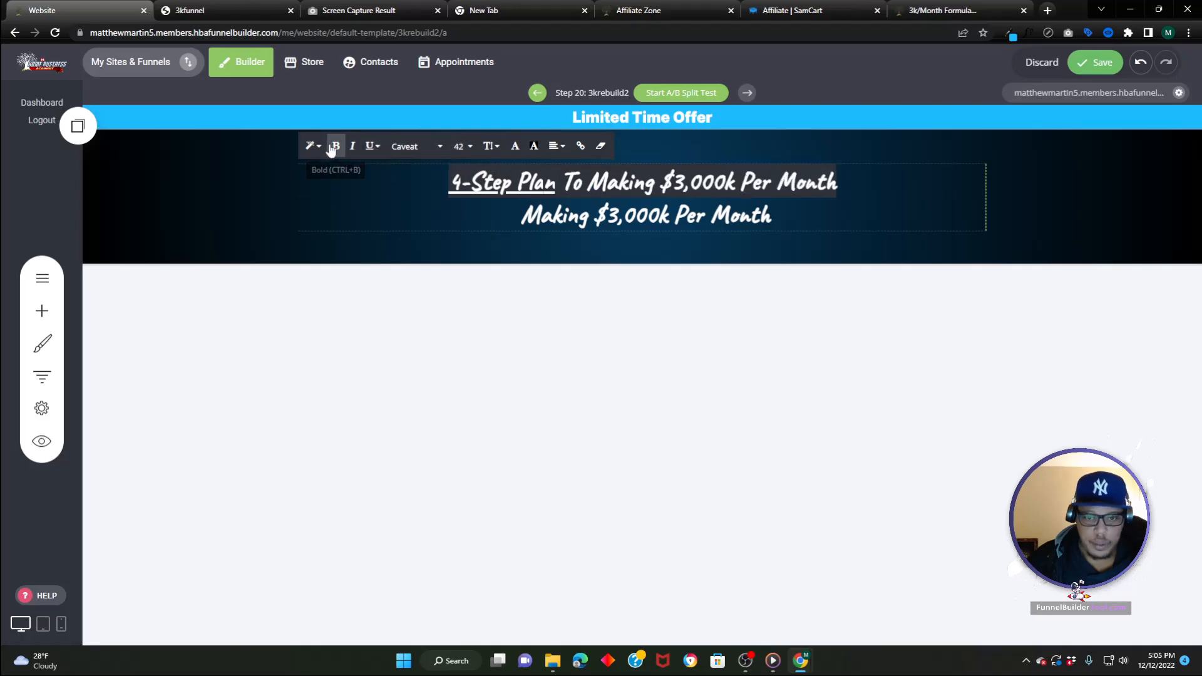
left_click(590, 222)
left_click(177, 213)
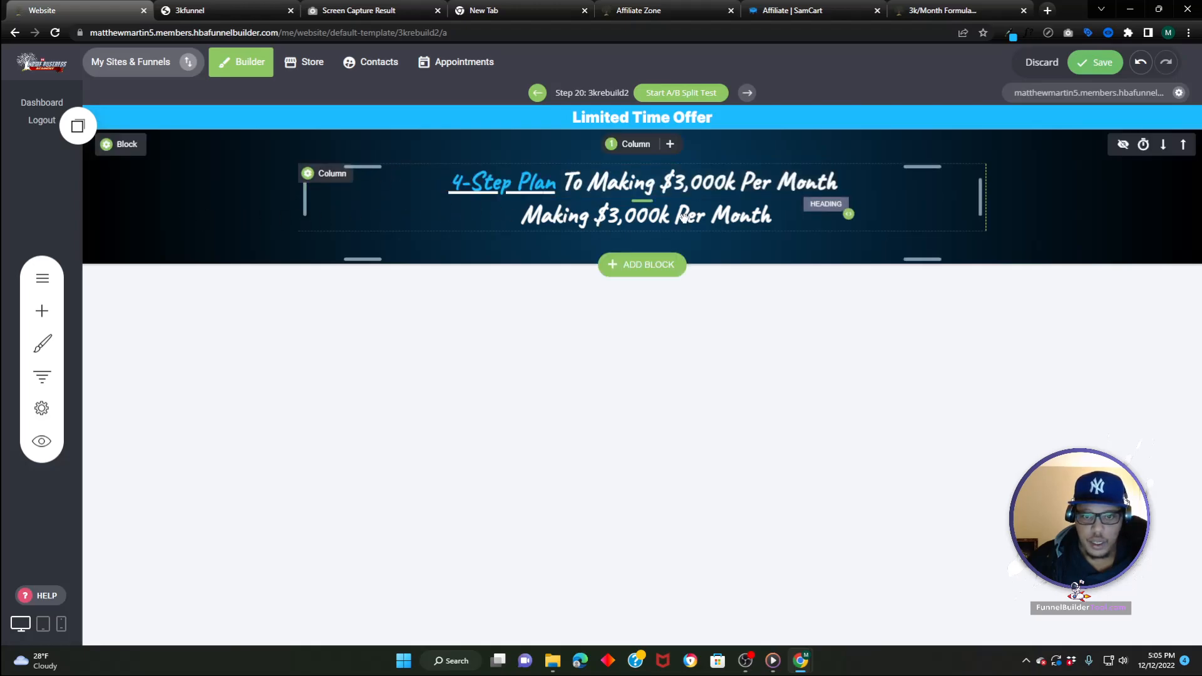
- Delete the old duplicate heading "Making $3,000k Per Month" below the new headline
left_click(632, 215)
left_click(551, 180)
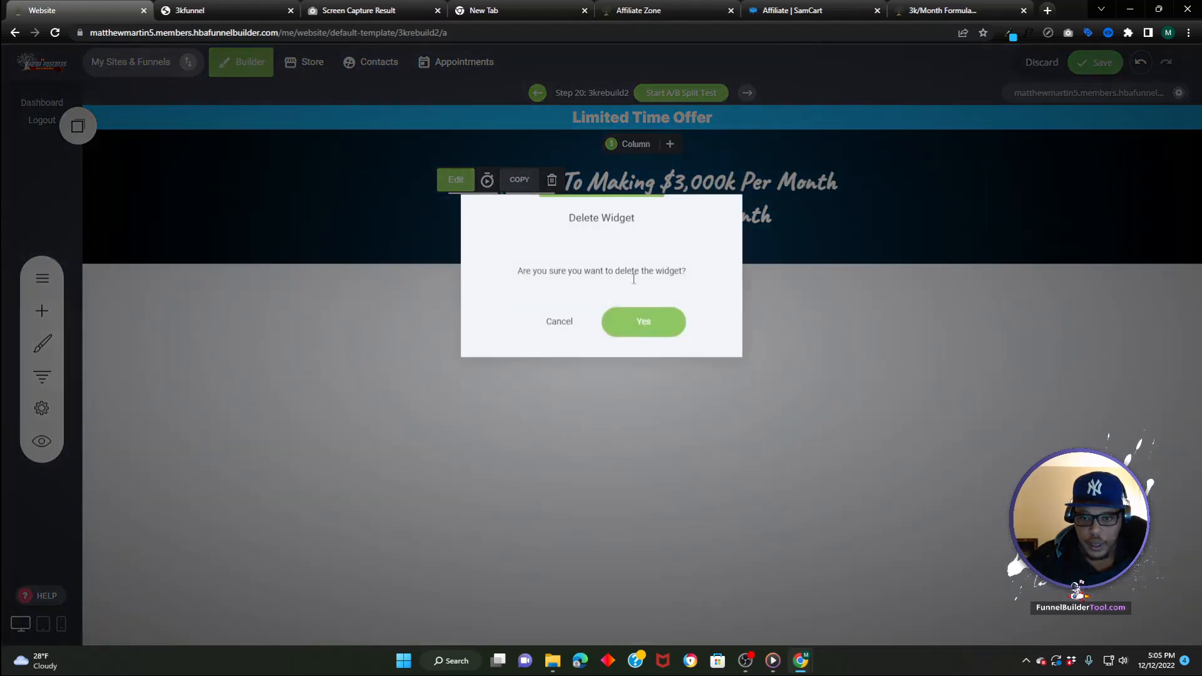
left_click(635, 321)
- Add a heading under the headline and paste in "$3k Formula", copied from the 3kfunnel page
left_click(42, 310)
left_click_drag(42, 138, 531, 208)
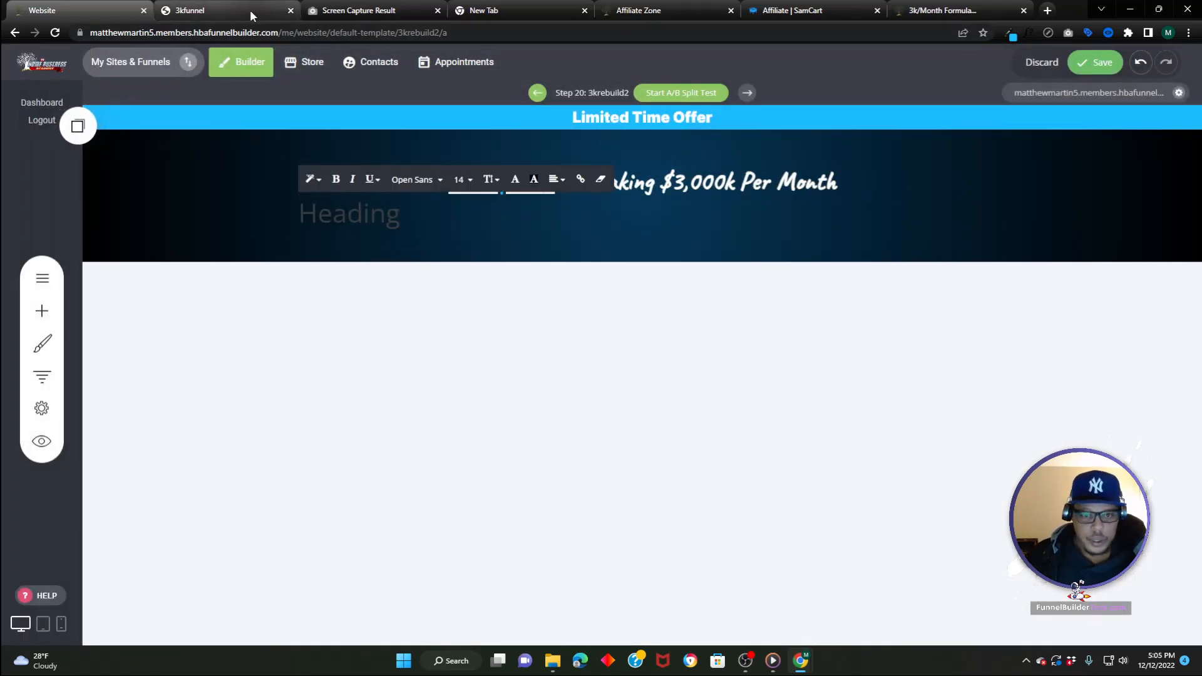
left_click(253, 9)
triple_click(540, 147)
right_click(502, 154)
left_click(526, 162)
left_click(75, 10)
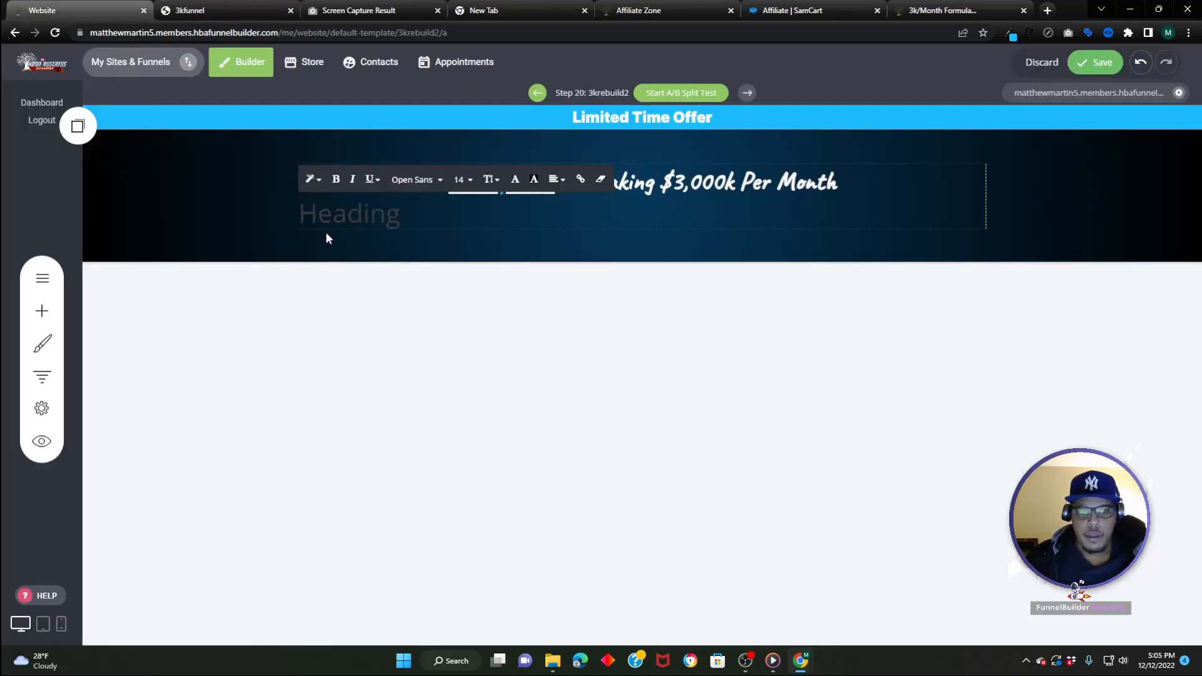
right_click(344, 222)
left_click(391, 285)
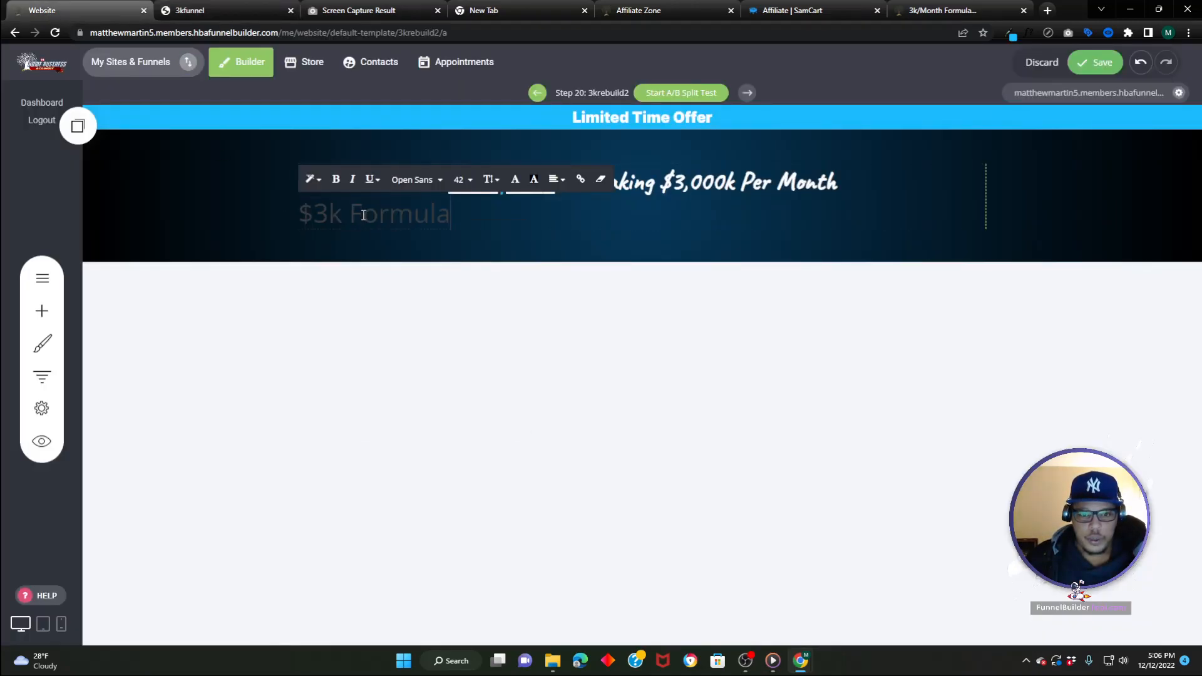
- Make the "$3k Formula" heading bold and set its font to Inter
triple_click(362, 214)
left_click(335, 181)
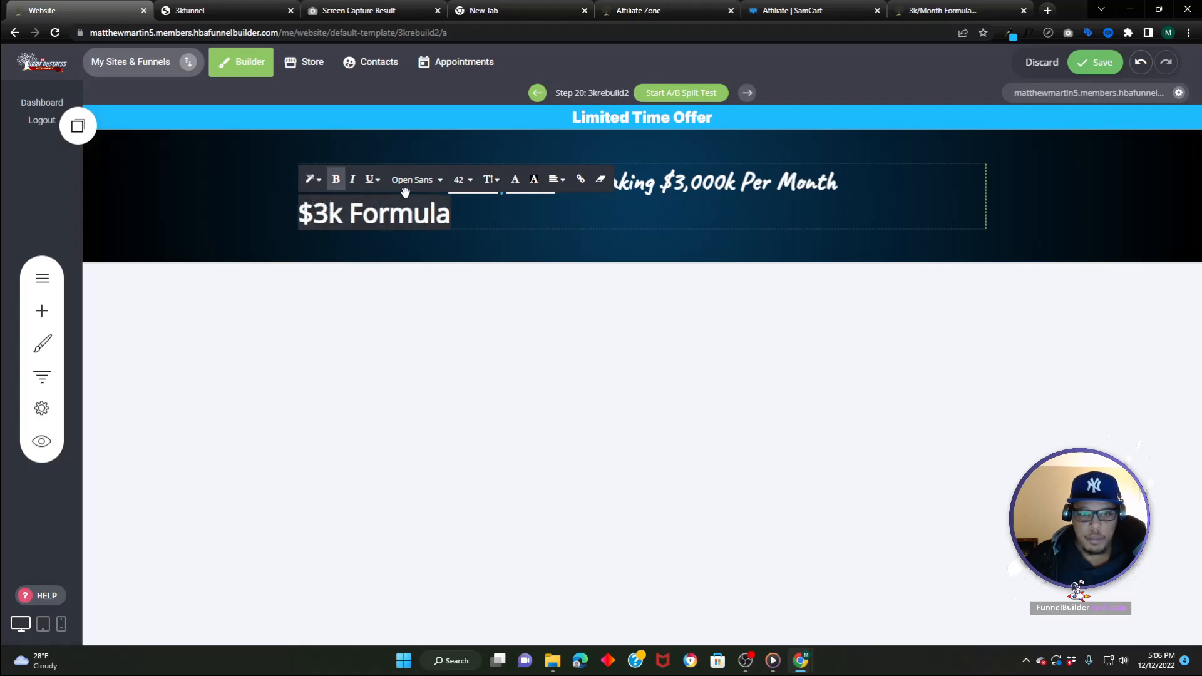
left_click(414, 180)
triple_click(369, 214)
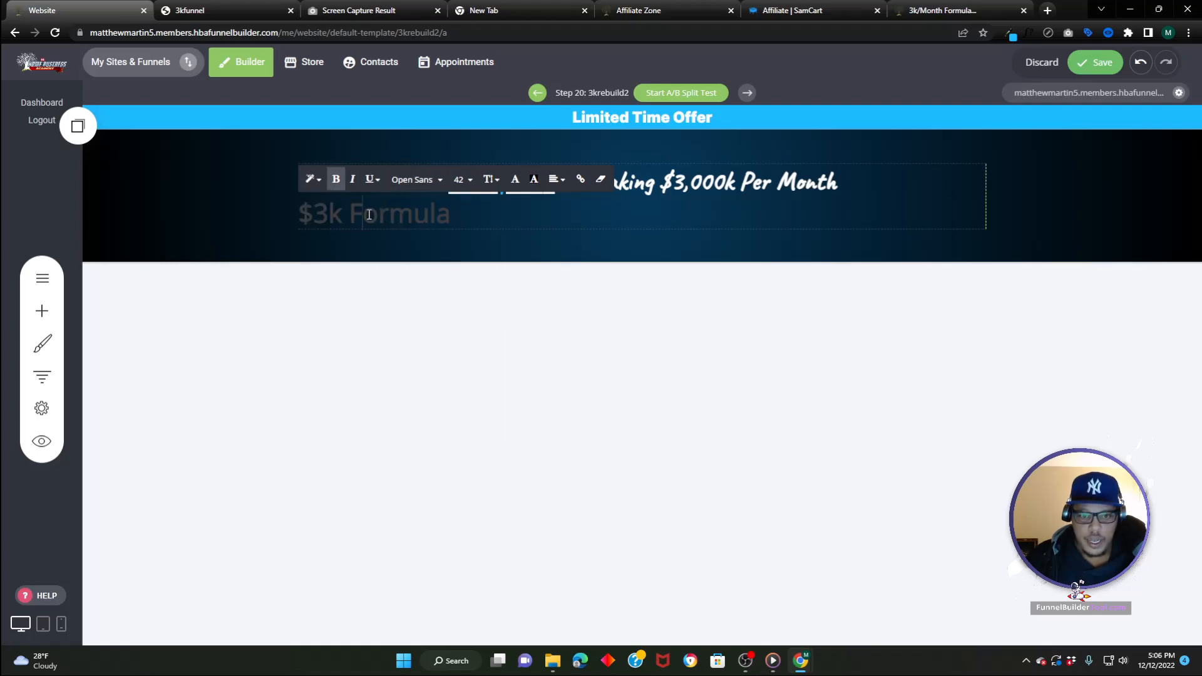
left_click(413, 180)
left_click(421, 234)
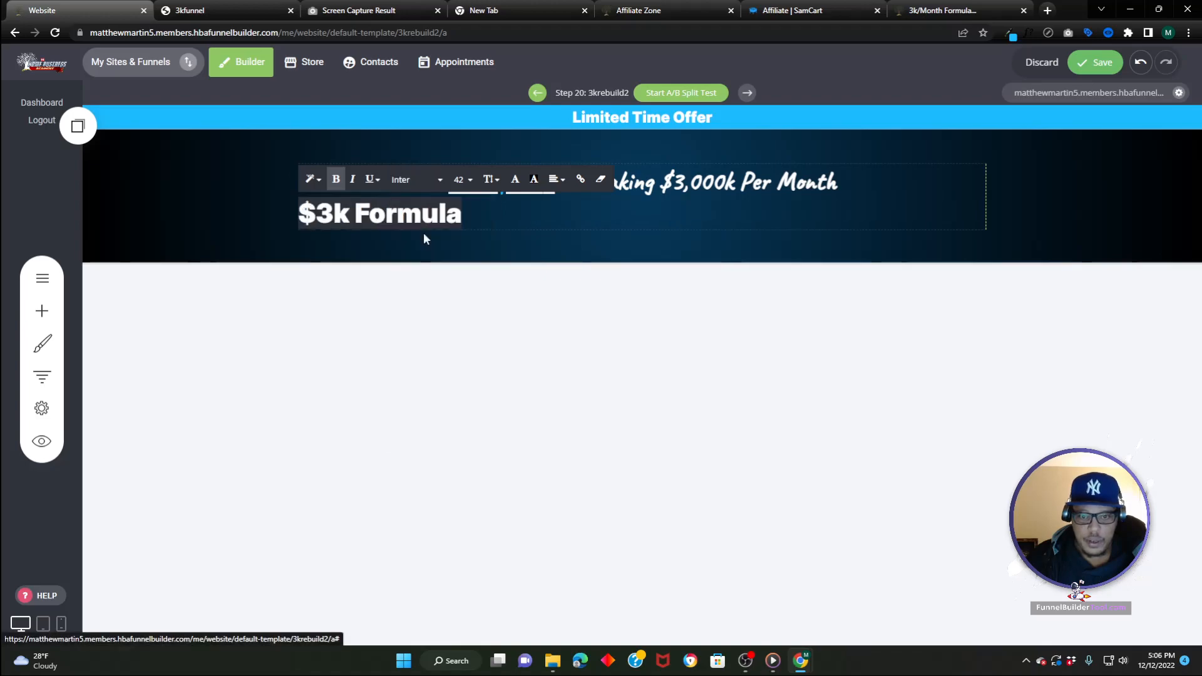
- Set the "$3k Formula" heading's font size to 72 and centre it
left_click(310, 180)
left_click(307, 199)
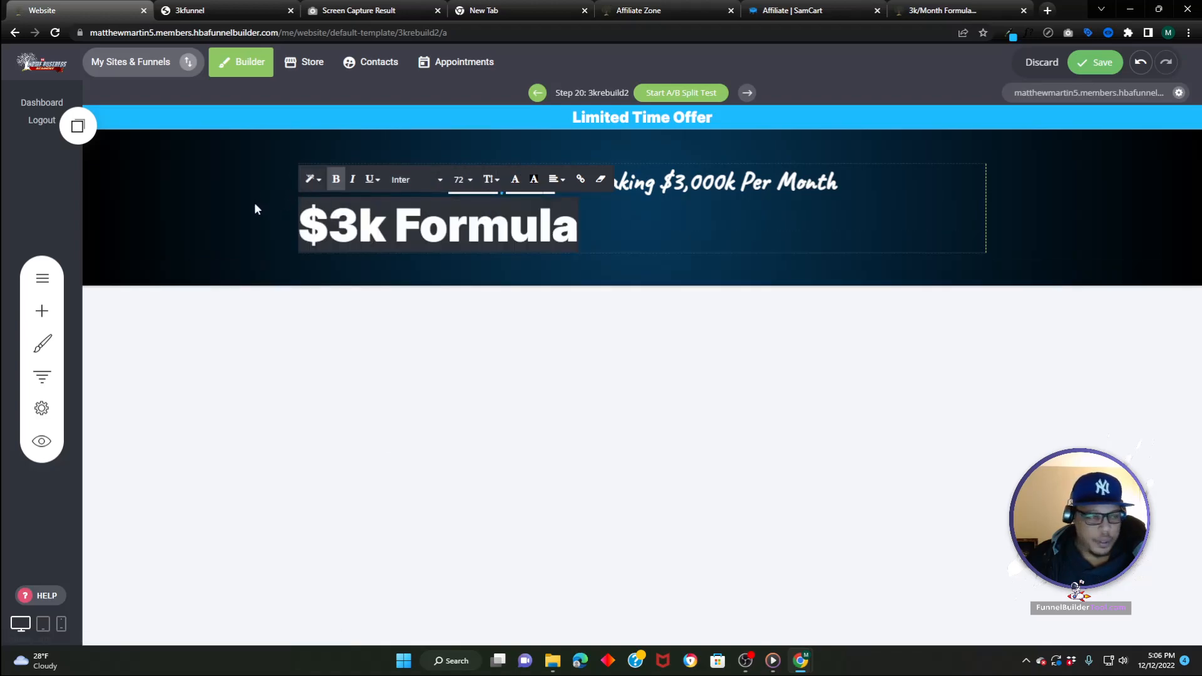
left_click(290, 216)
triple_click(386, 220)
left_click(557, 180)
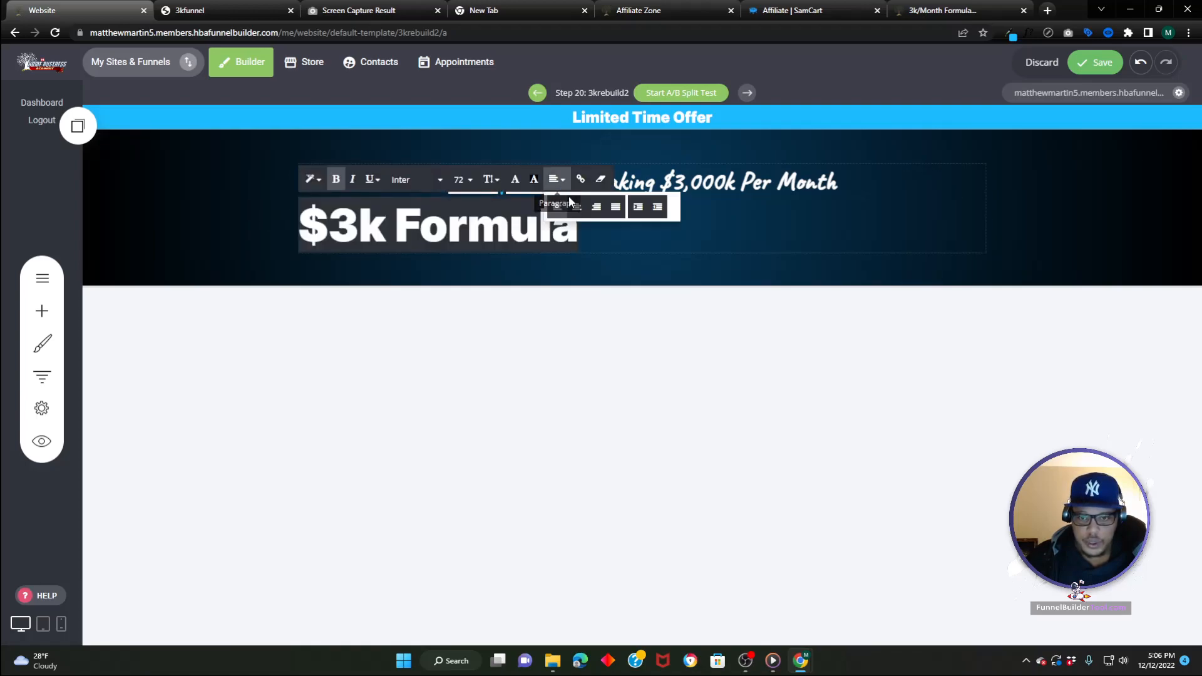
left_click(576, 205)
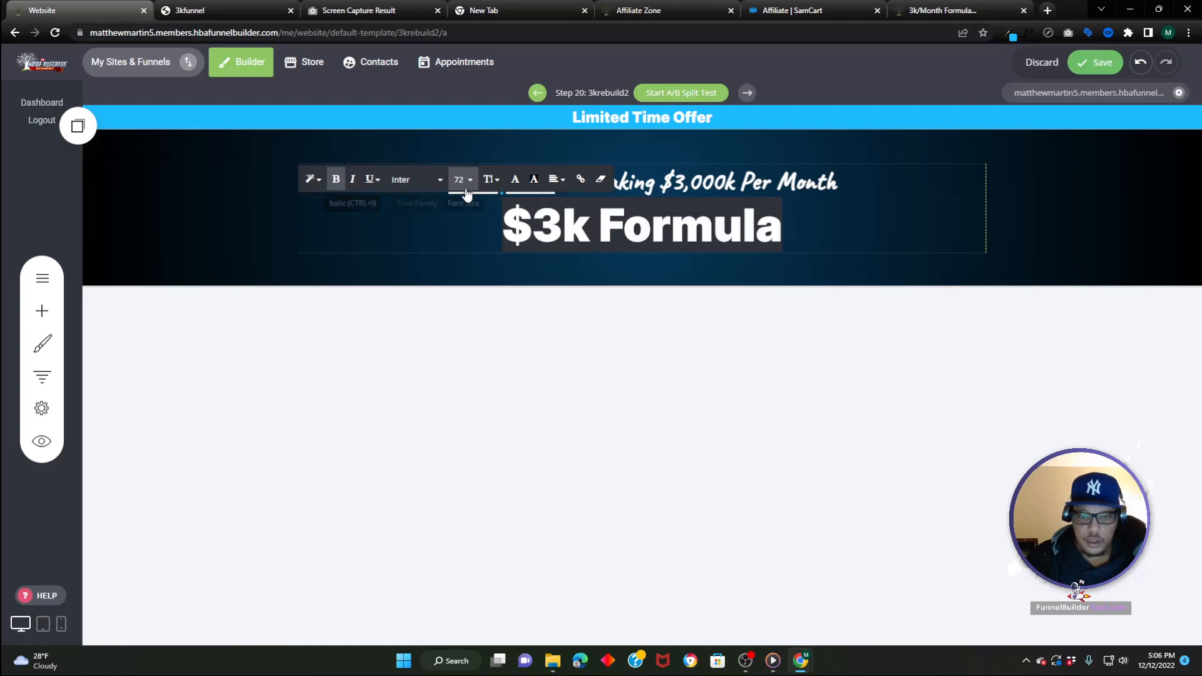
- Colour the "$3k Formula" heading white and save the page
left_click(534, 180)
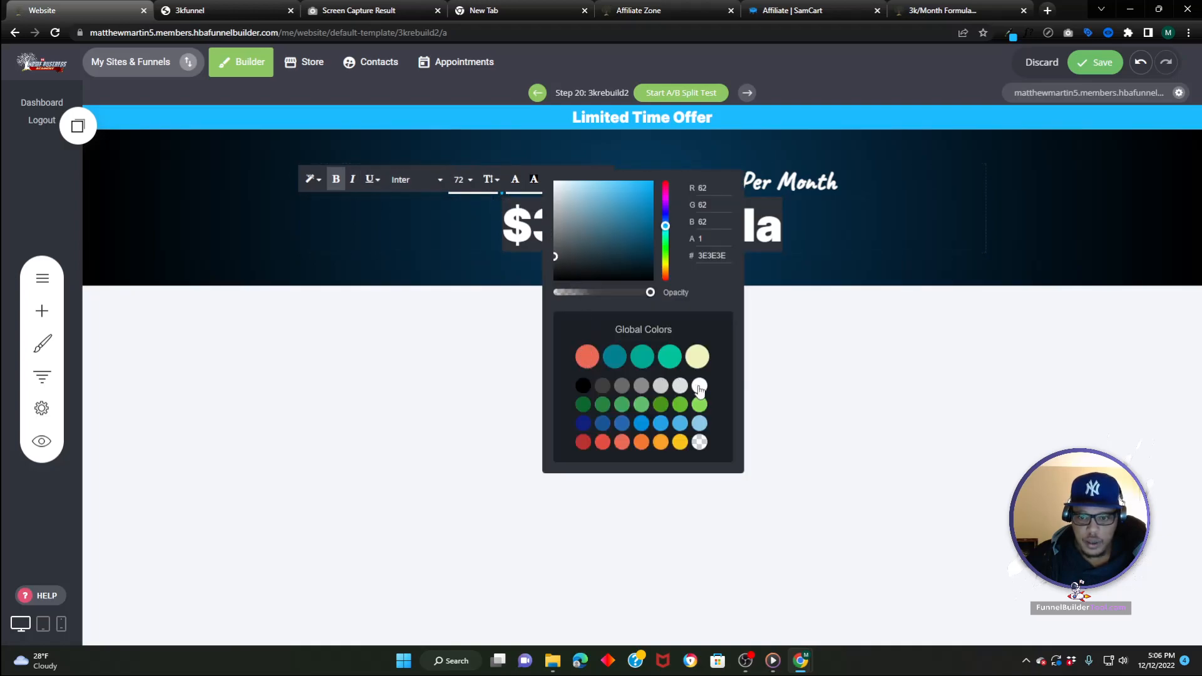
left_click(933, 128)
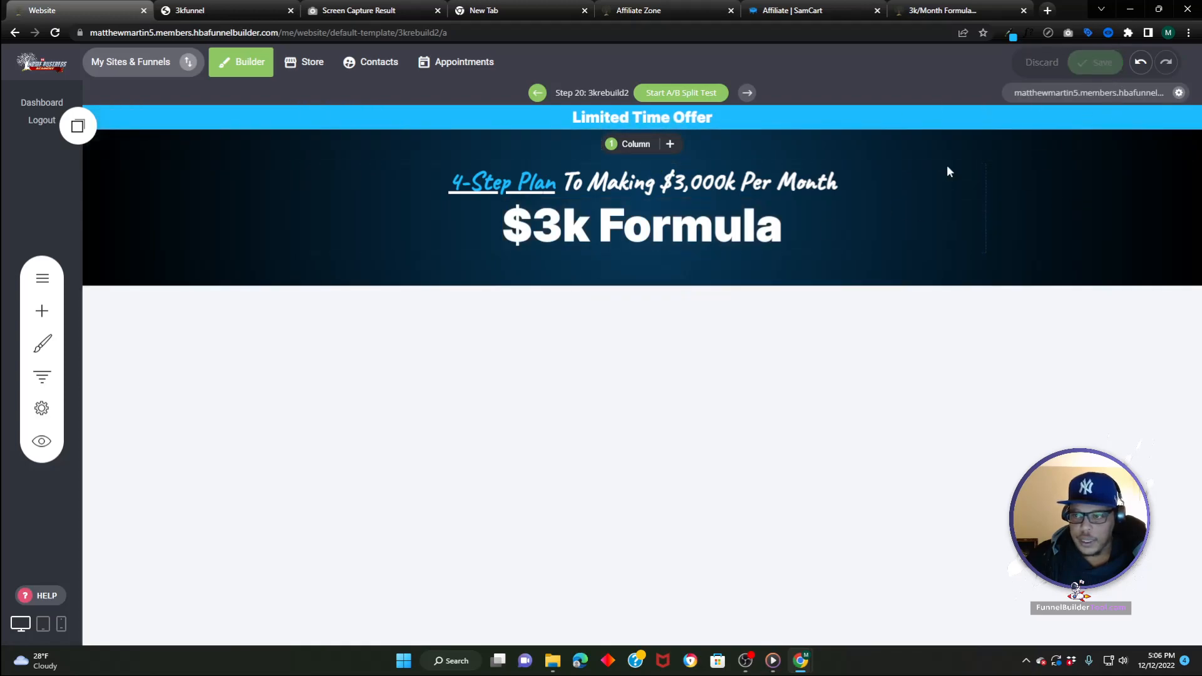
- Check the page in the mobile view, return to the desktop view and bring up the original 3kfunnel page for comparison
left_click(62, 624)
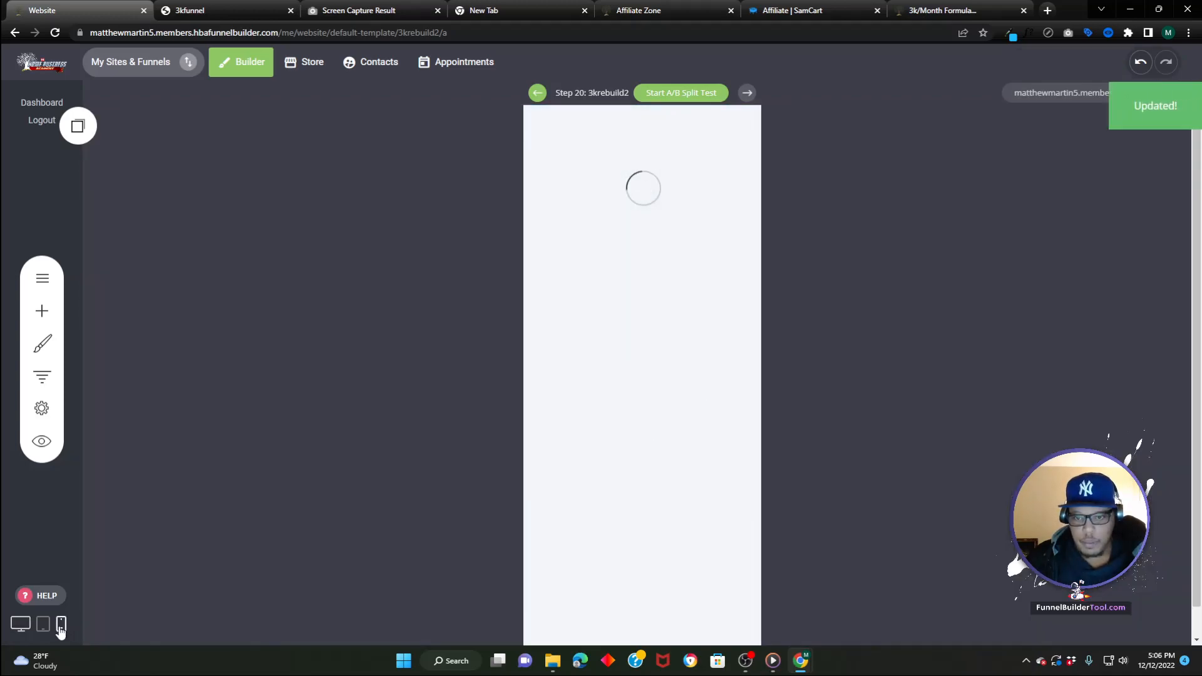
left_click(19, 627)
left_click(209, 13)
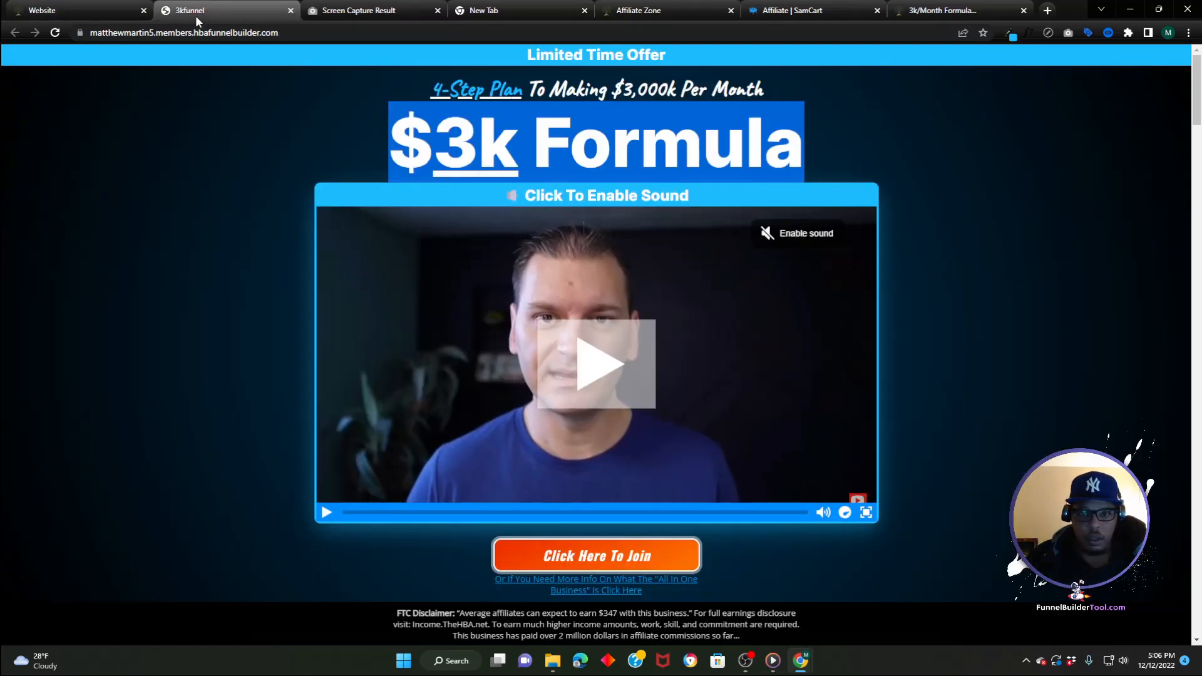
- Compare the rebuilt "$3k Formula" heading with the one on the original 3kfunnel page
left_click(72, 8)
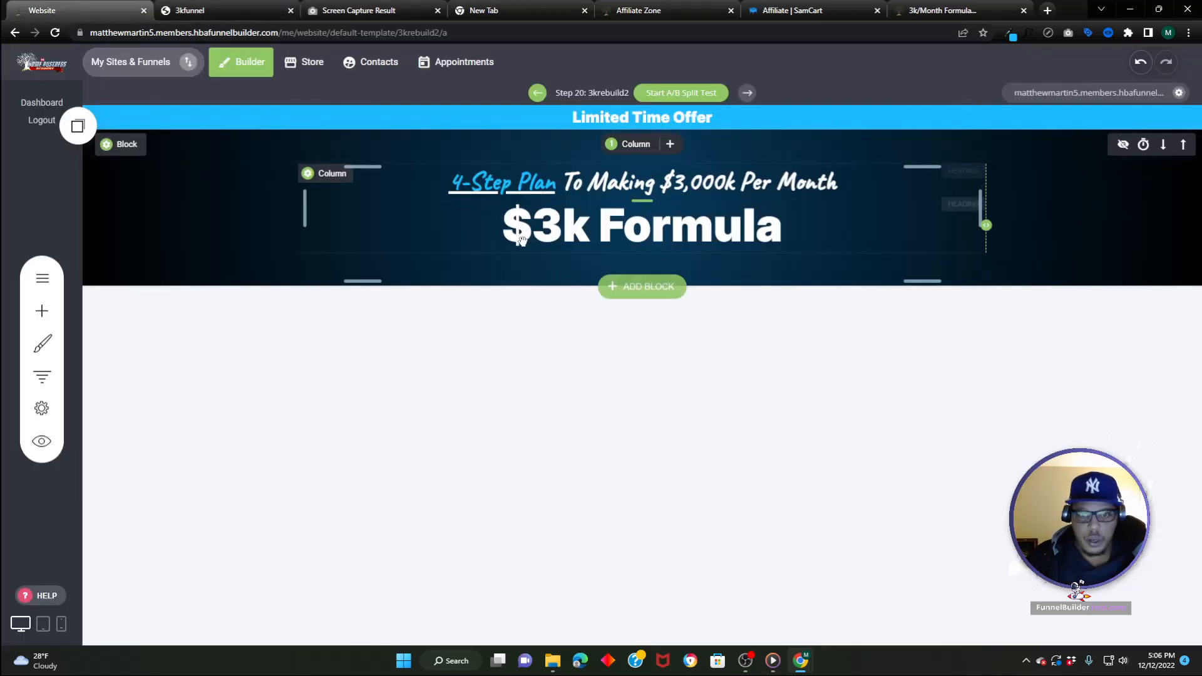
left_click(221, 11)
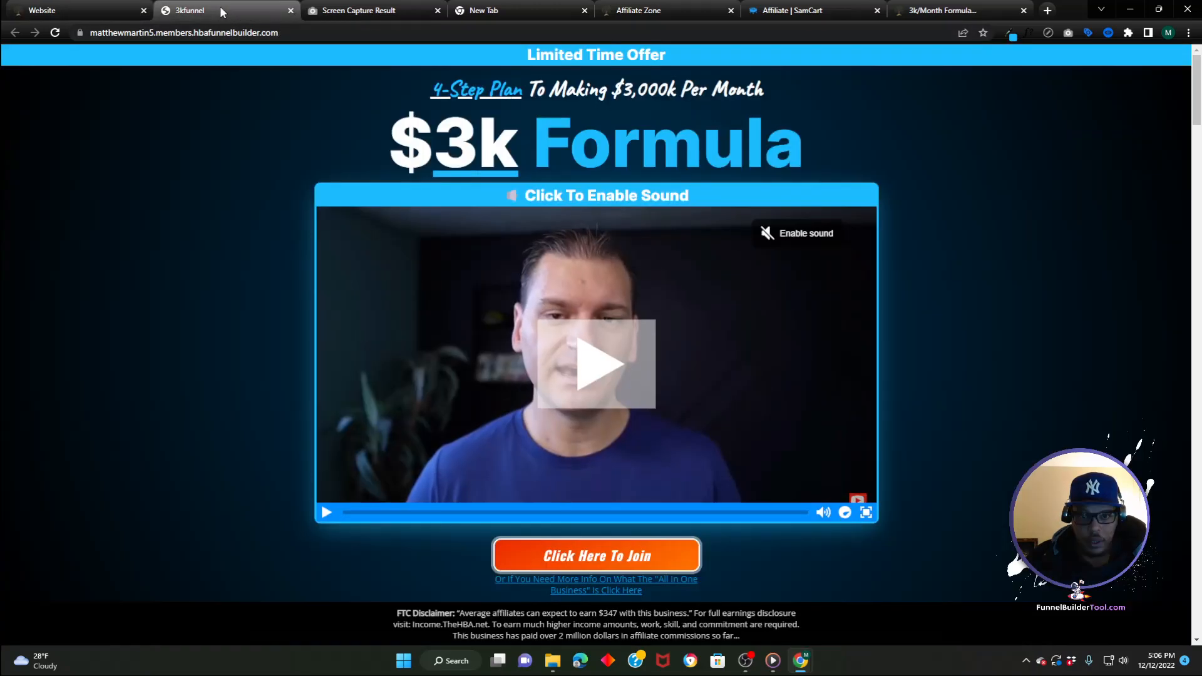
left_click(75, 10)
left_click(202, 15)
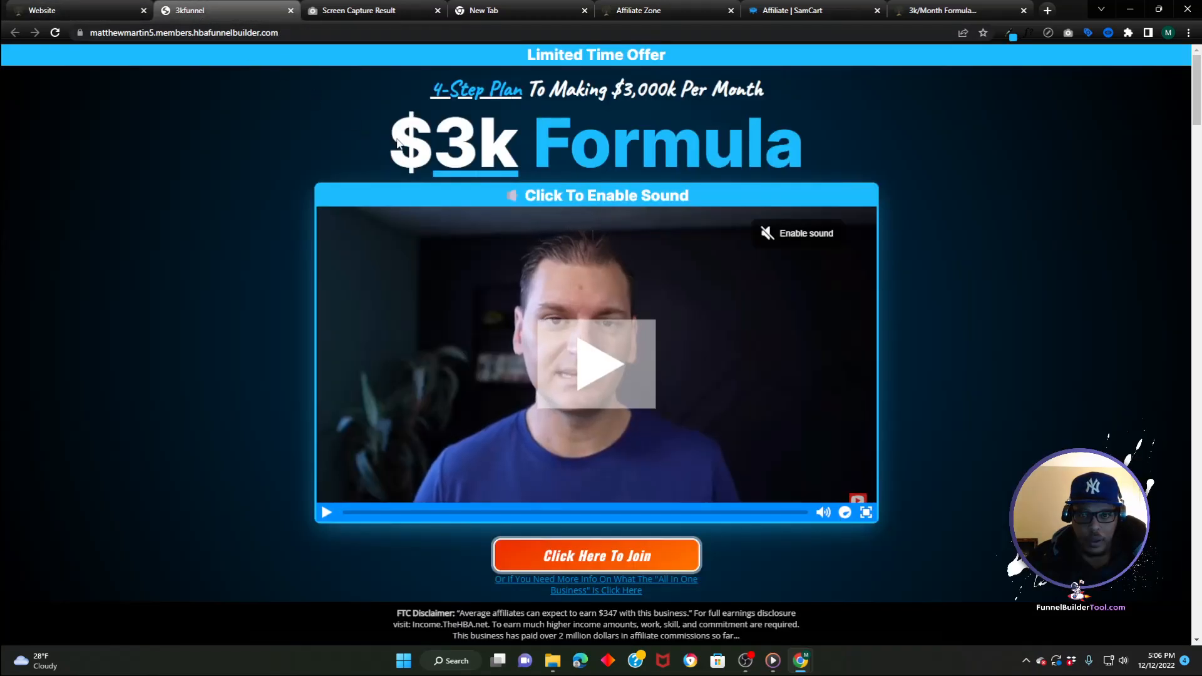
left_click(137, 13)
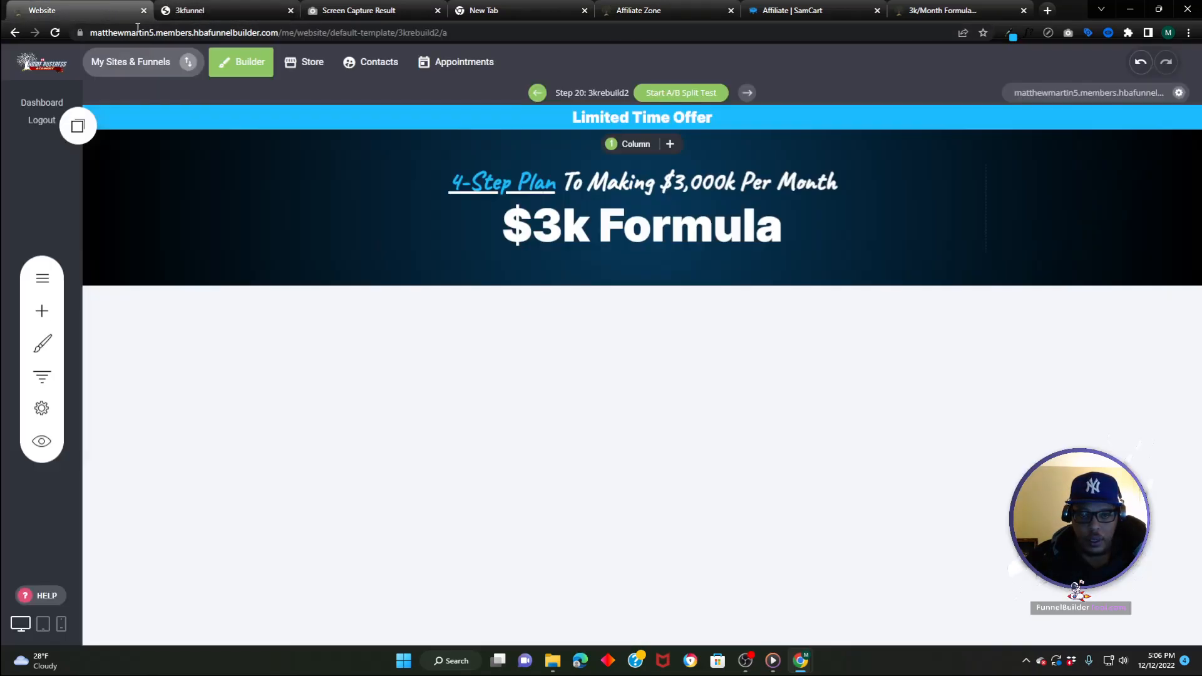
- Copy the hex code 1cbcff from the eyedropper extension and apply it as the text colour of "3k" in the heading
left_click(545, 220)
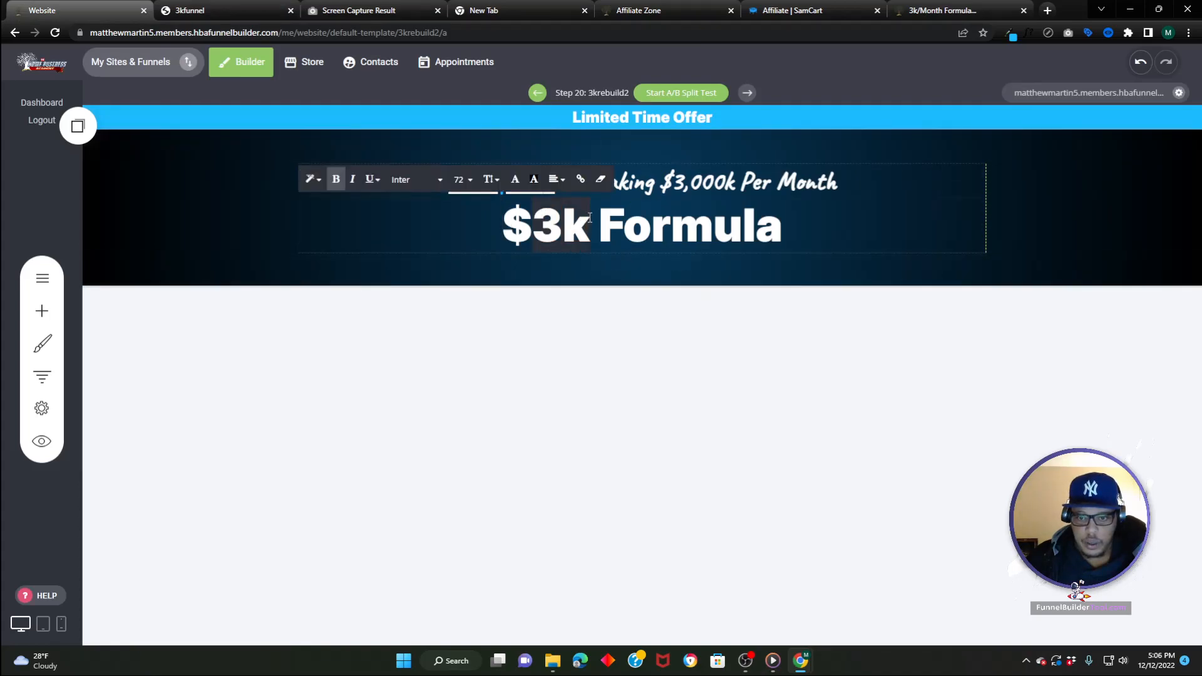
left_click(1010, 33)
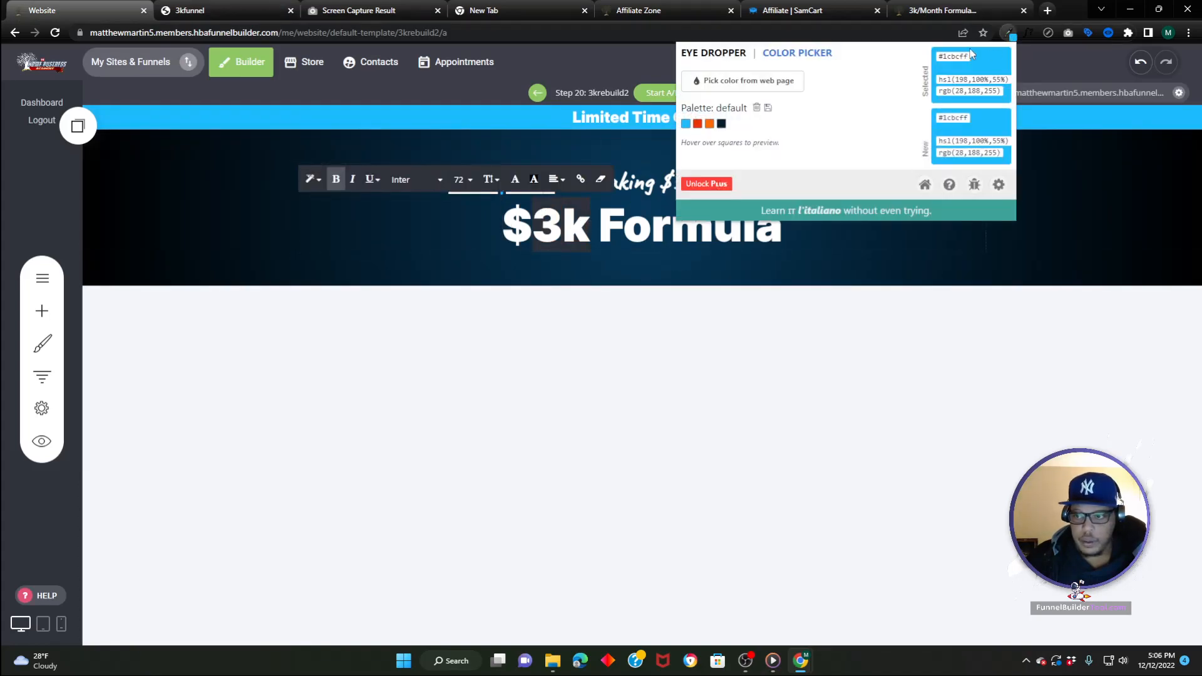
right_click(947, 57)
left_click(973, 67)
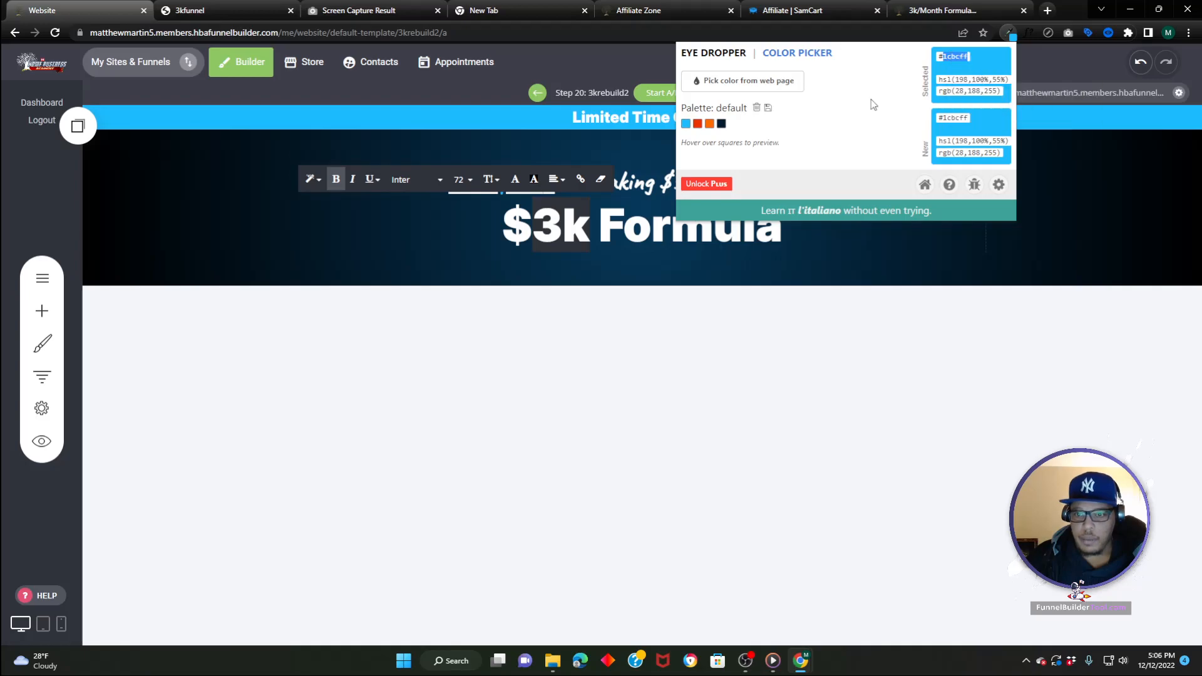
left_click(517, 188)
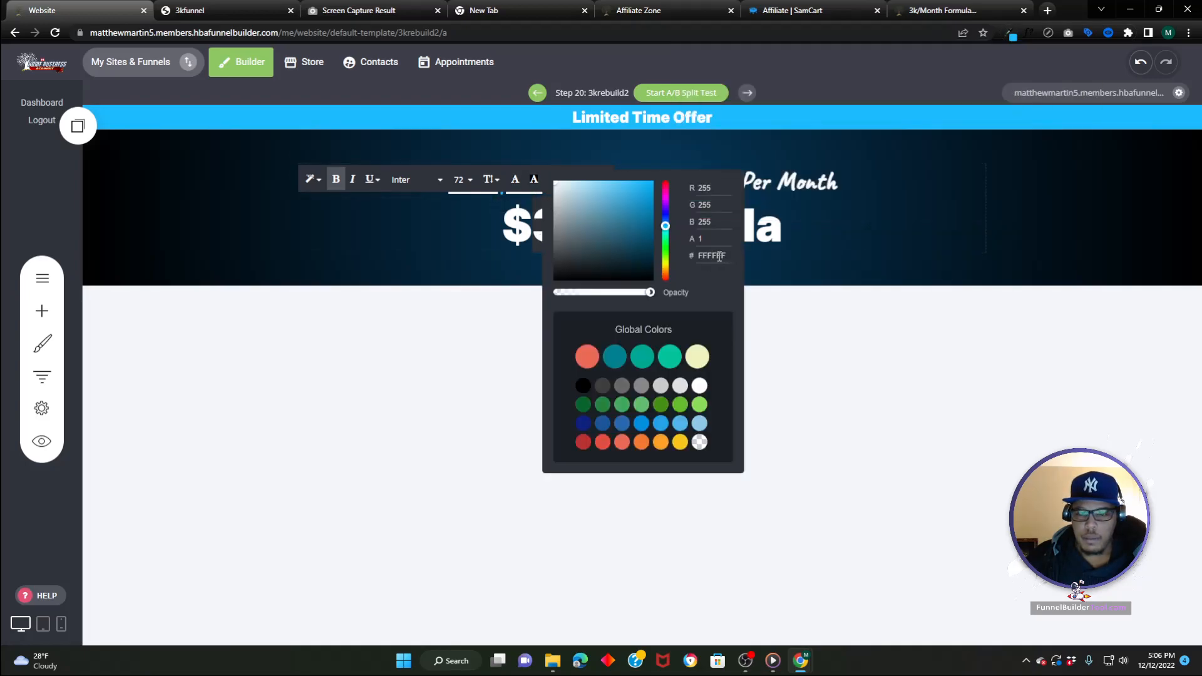
double_click(720, 256)
right_click(720, 256)
left_click(749, 316)
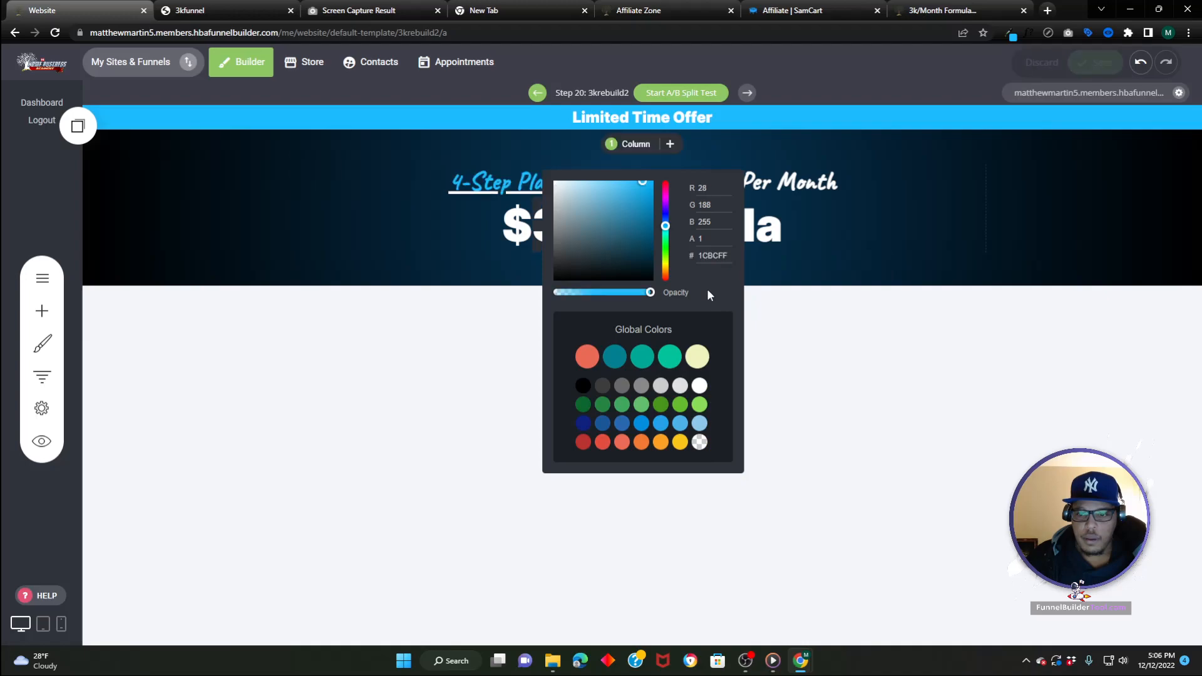
left_click(433, 241)
- Underline "3k" in the "$3k Formula" heading
left_click(553, 229)
left_click(543, 230)
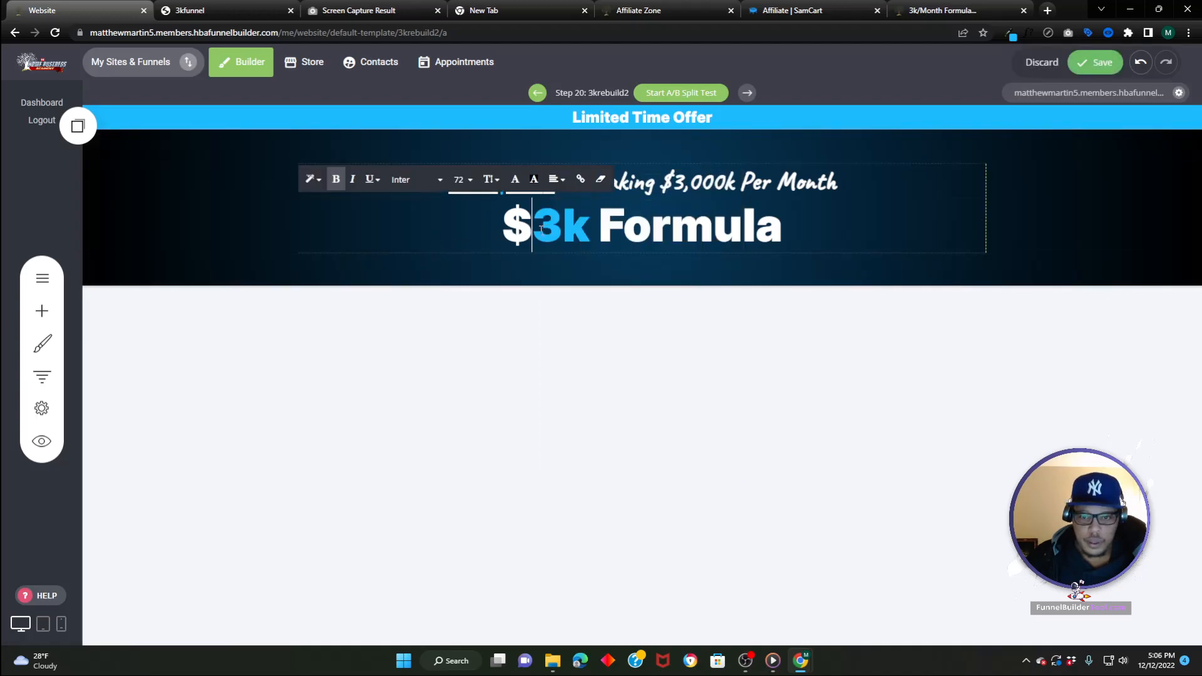
left_click(371, 179)
left_click(370, 210)
- Change only the text colour of the "k" in "3k" to white
double_click(574, 226)
left_click(568, 226)
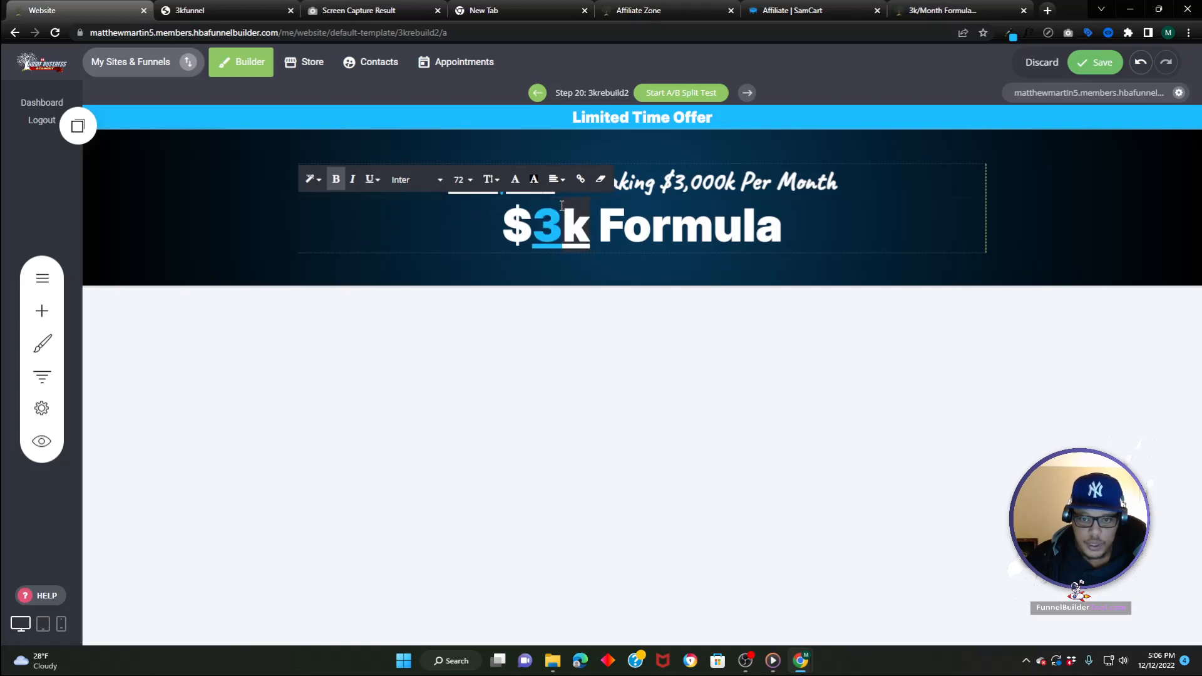
left_click(534, 180)
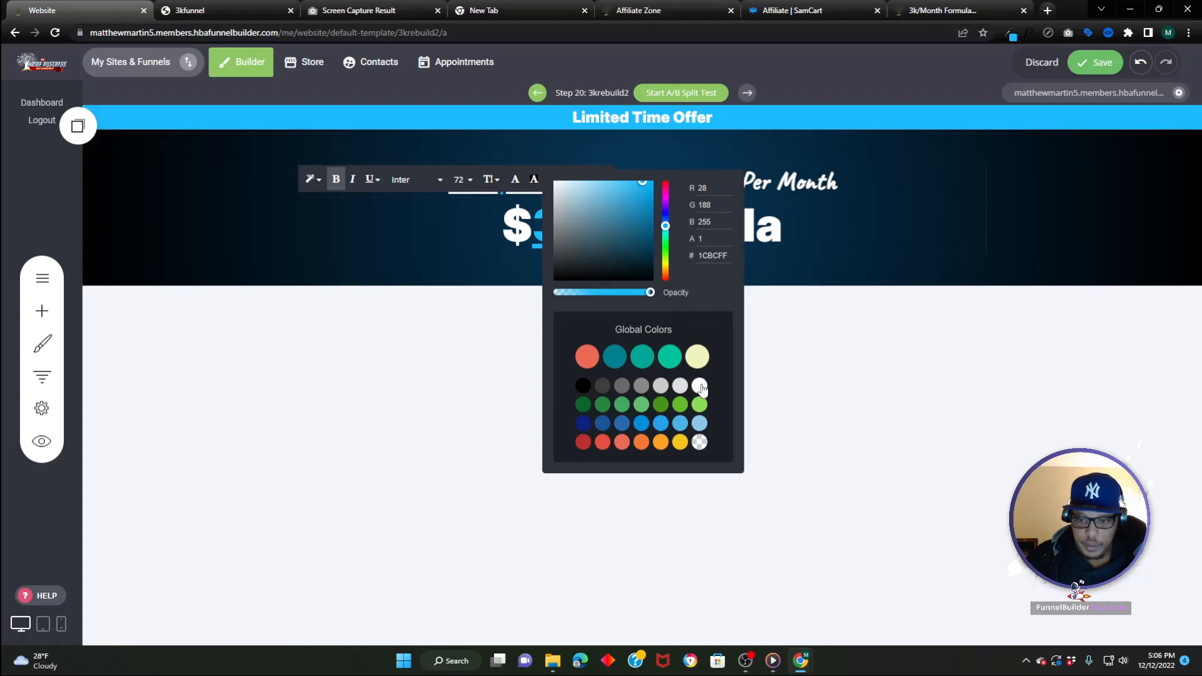
left_click(526, 280)
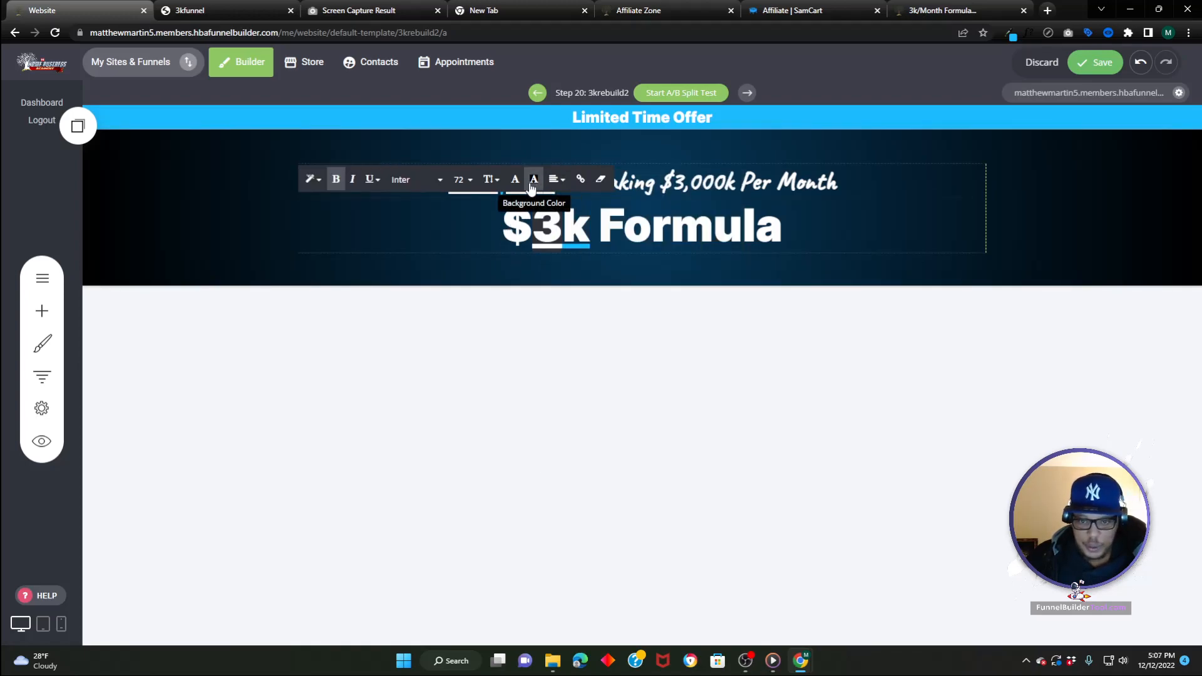
- Change the text colour of the "3" in "3k" to white as well
left_click(516, 181)
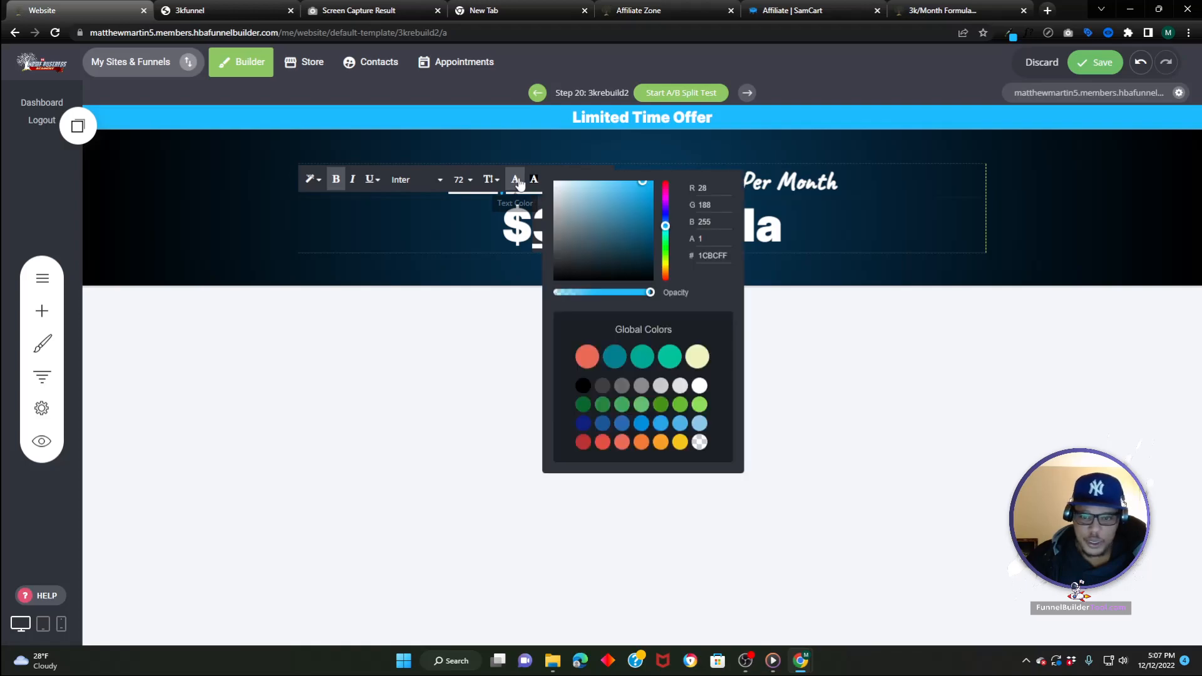
left_click(720, 257)
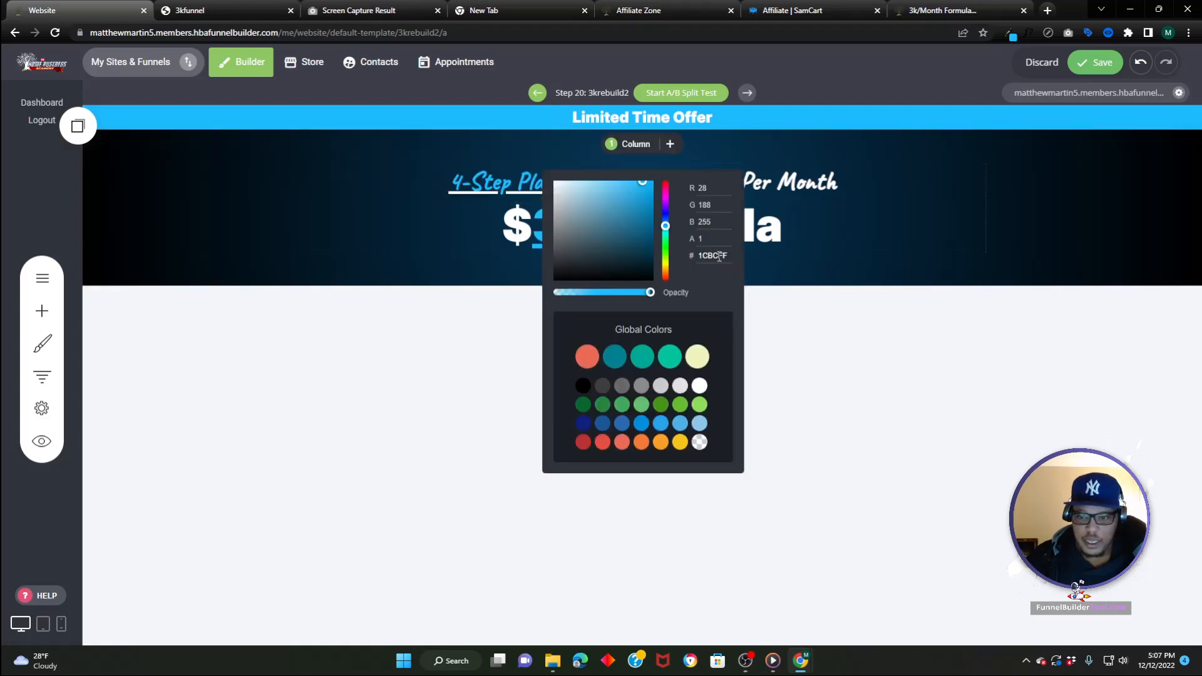
right_click(720, 257)
left_click(758, 318)
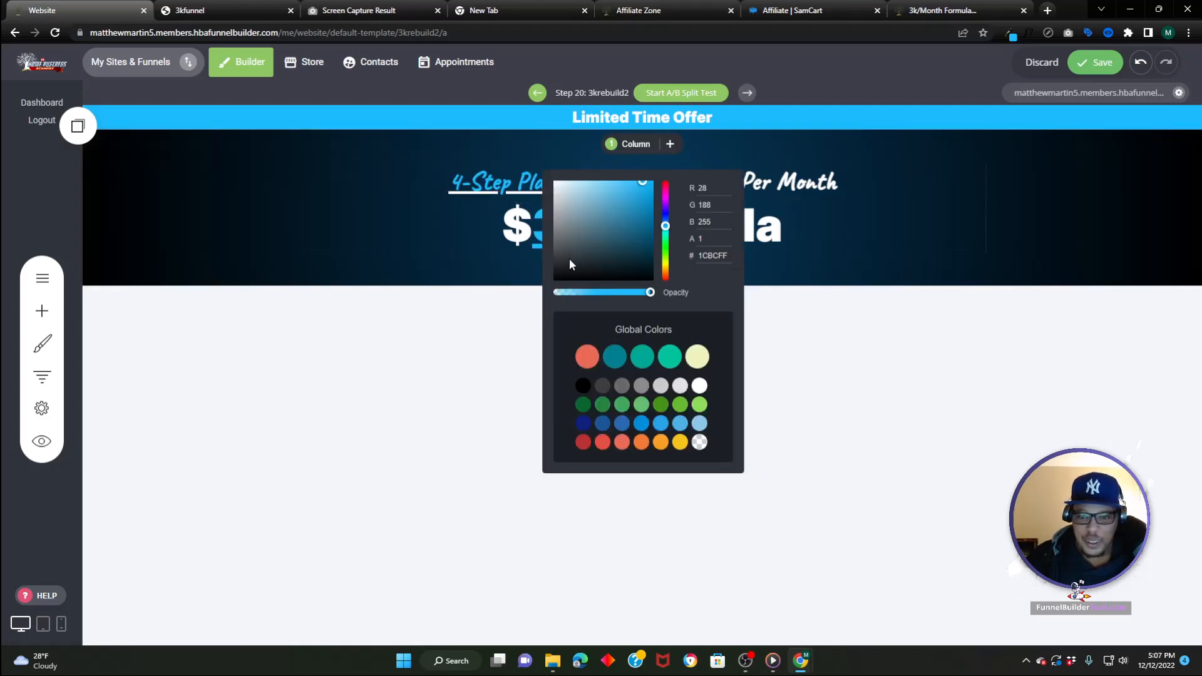
left_click(549, 237)
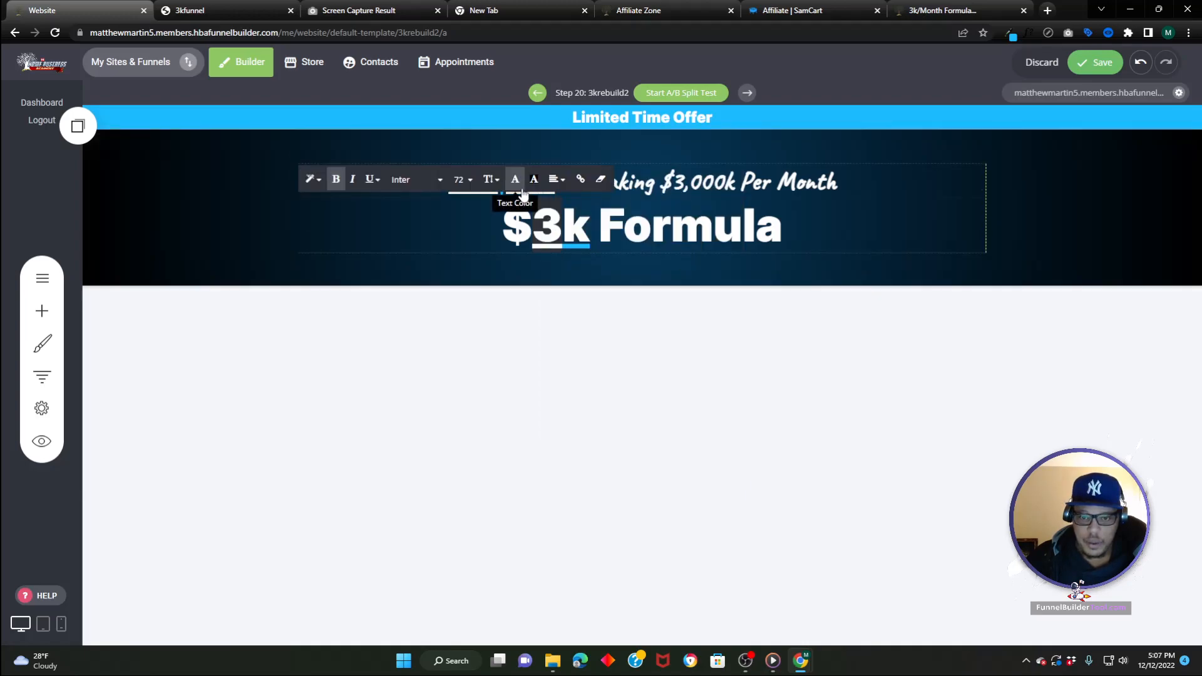
left_click(516, 182)
left_click(366, 237)
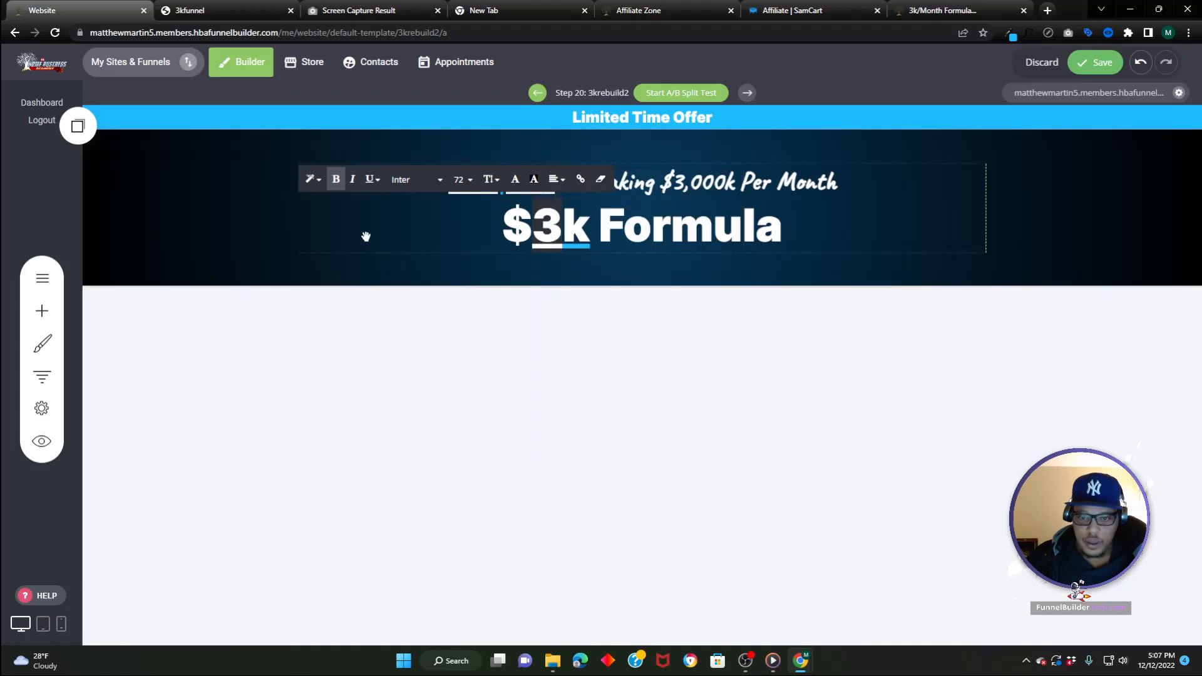
left_click(276, 236)
- Set the font size of the whole "$3k Formula" heading to 108
left_click(610, 225)
left_click(611, 226)
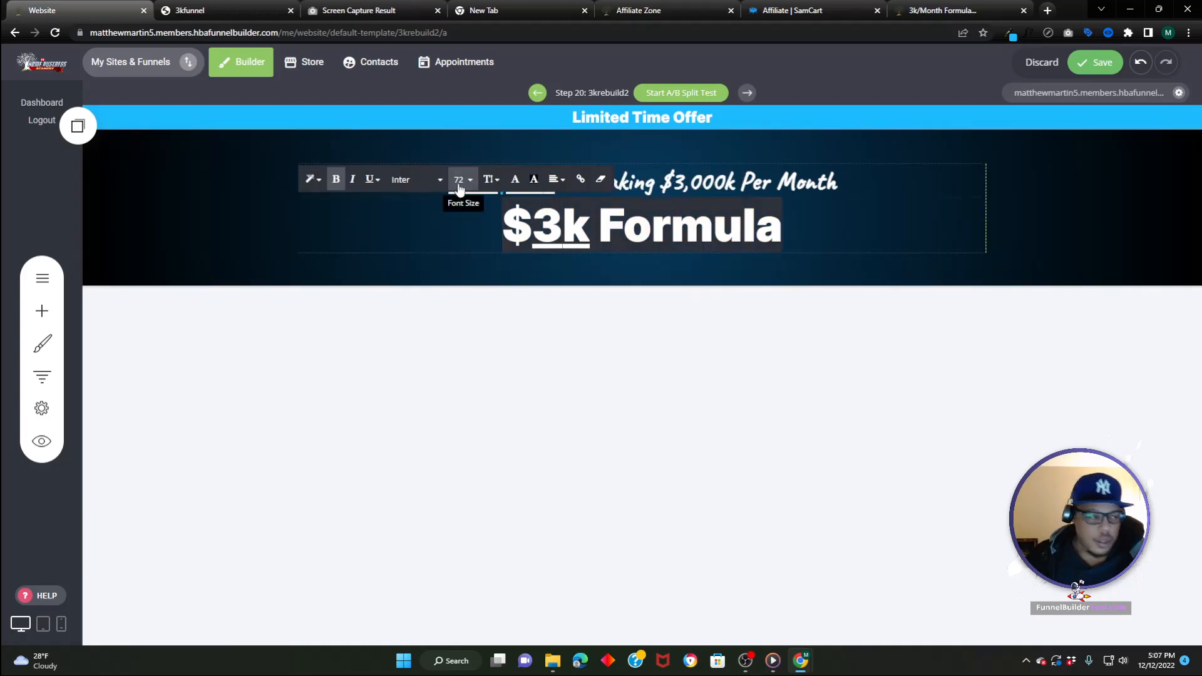
left_click(459, 181)
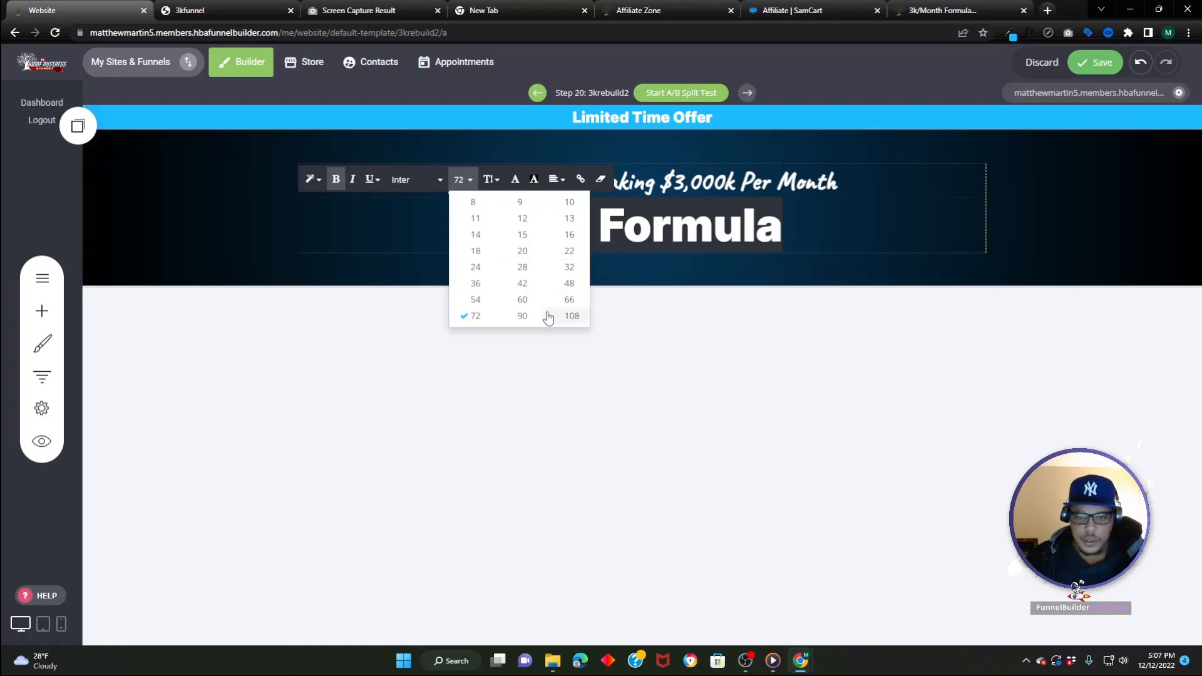
left_click(575, 316)
left_click(317, 220)
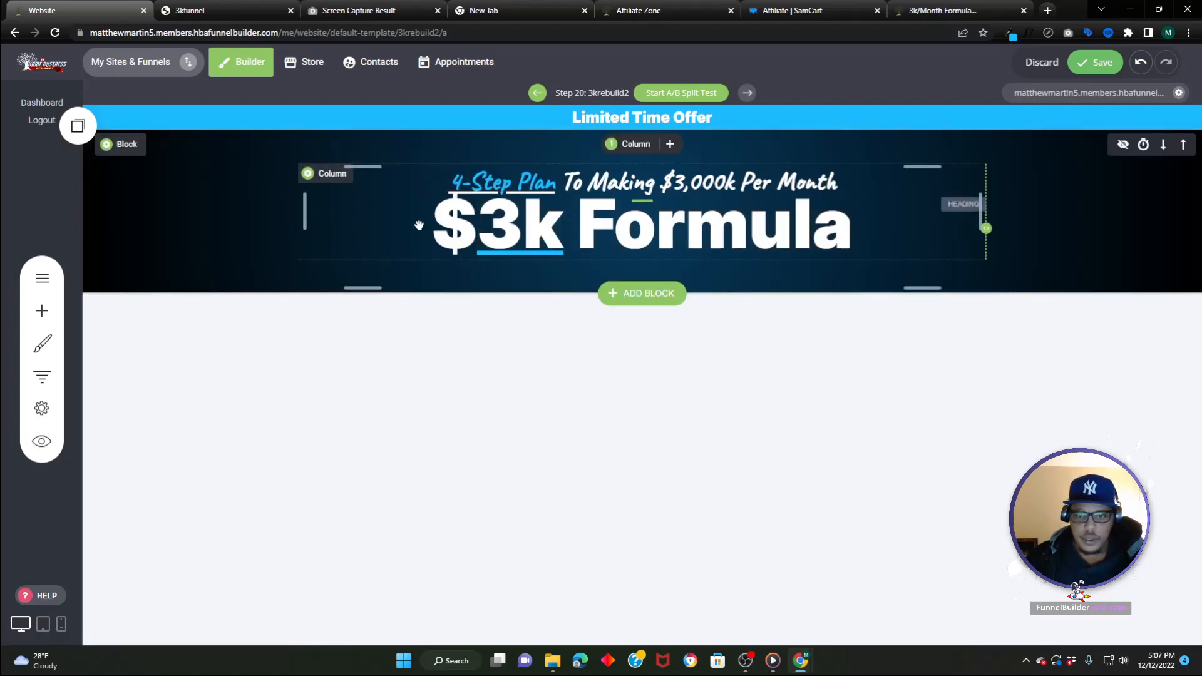
- Add a little space above the "$3k Formula" heading, tighten the space above the "4-Step Plan" line, and save the page
left_click_drag(635, 204, 636, 211)
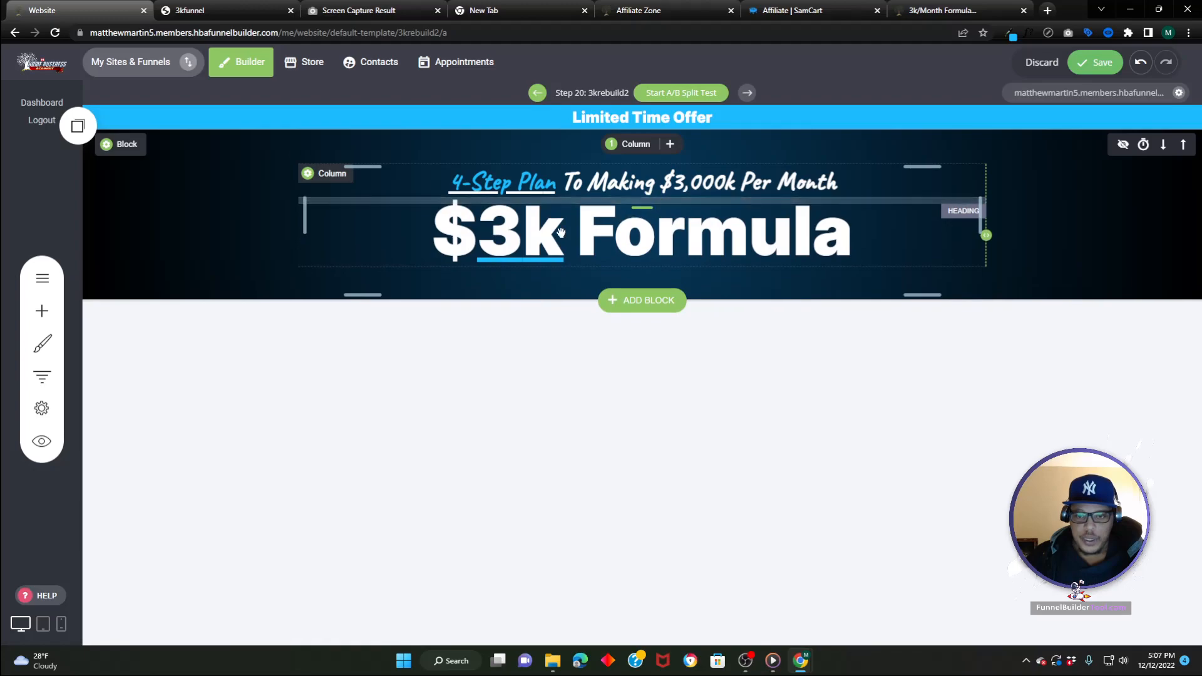
left_click_drag(557, 156, 557, 144)
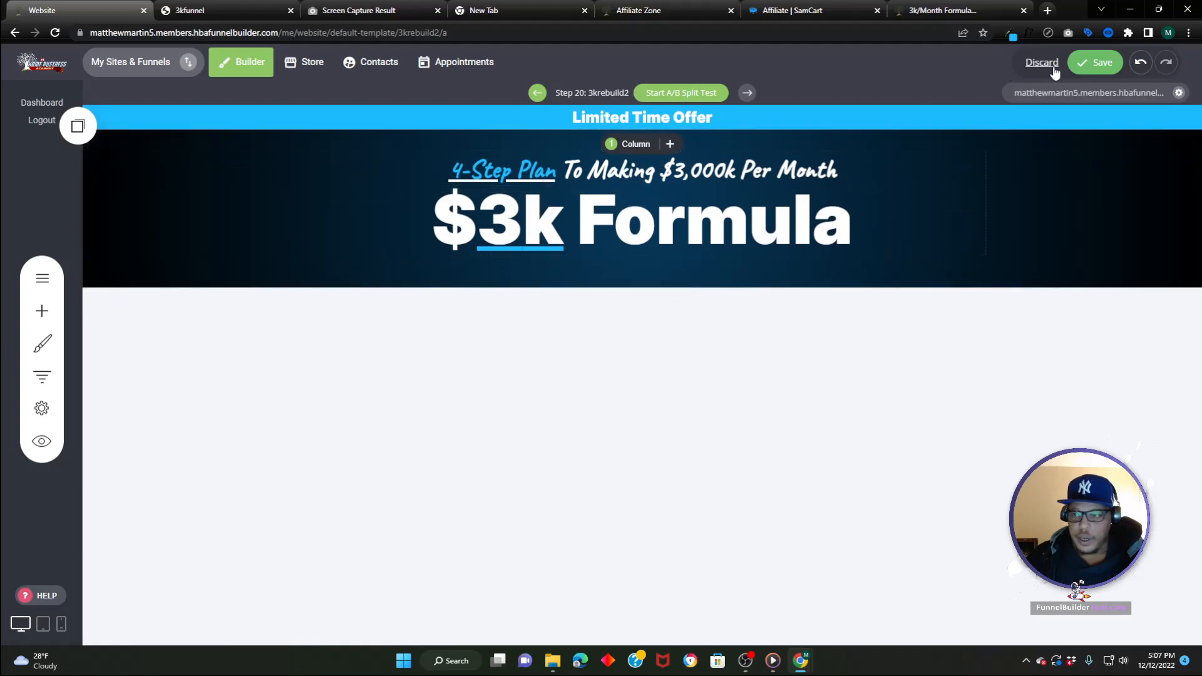
left_click(1102, 63)
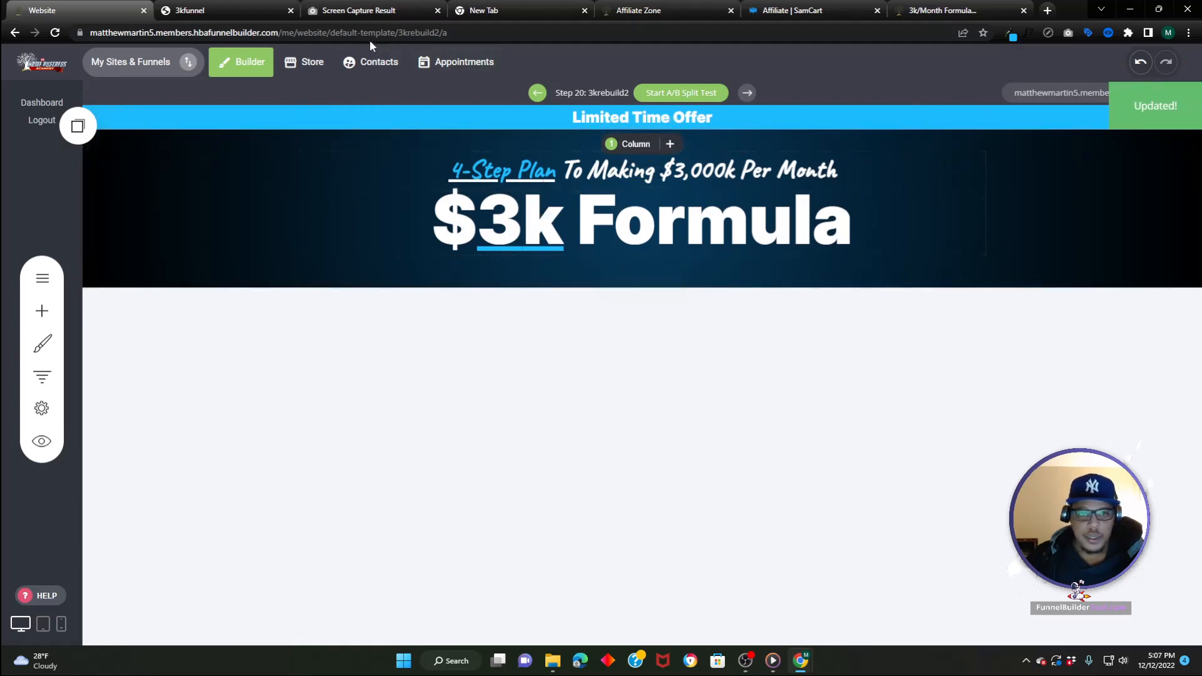
- Add a three-column row below the headings, matching the original's layout, with a middle column of 74% and side columns of 13%
left_click(234, 7)
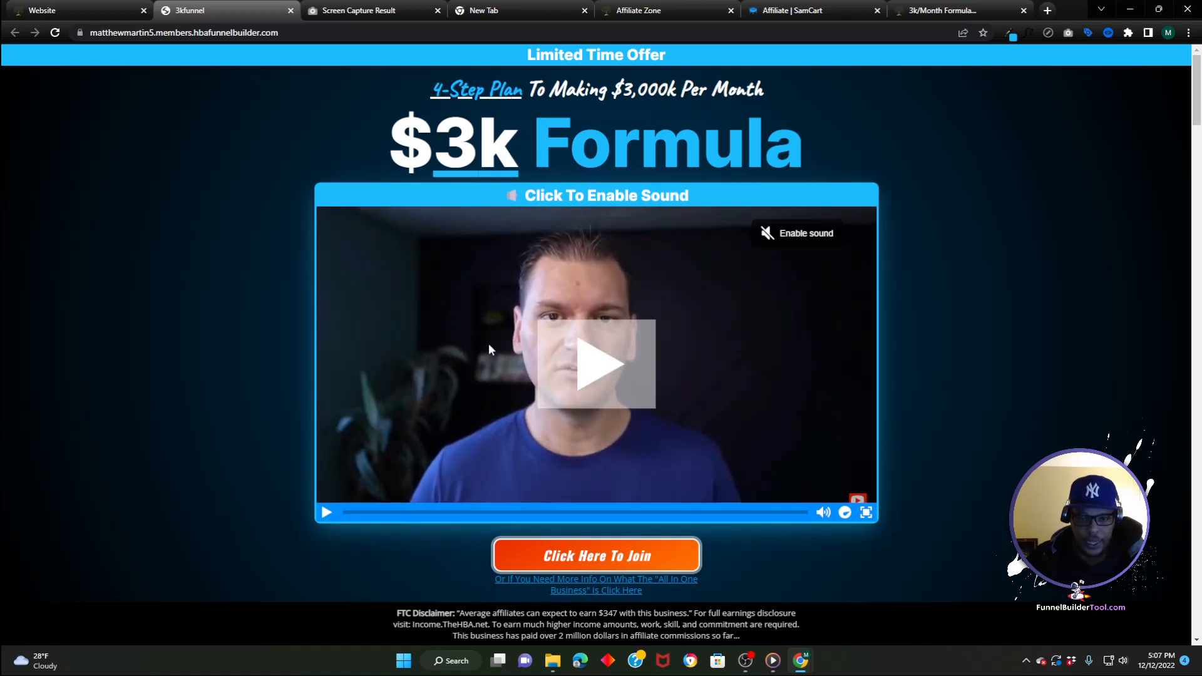
left_click(89, 8)
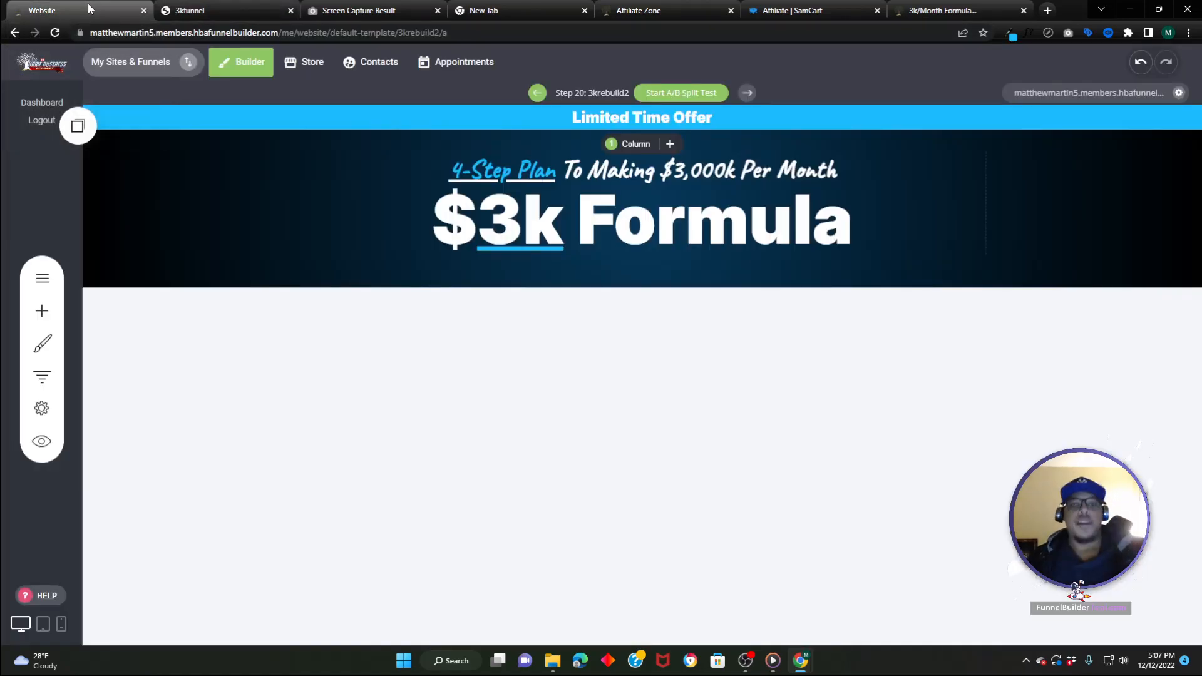
left_click(670, 151)
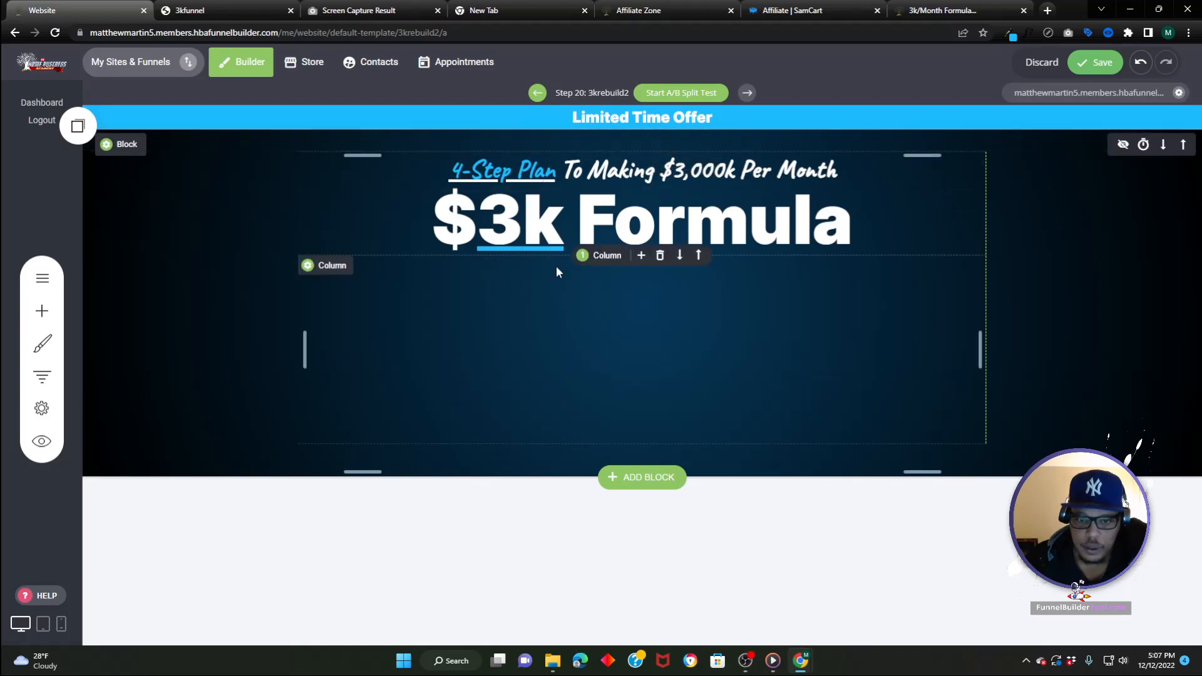
left_click(622, 260)
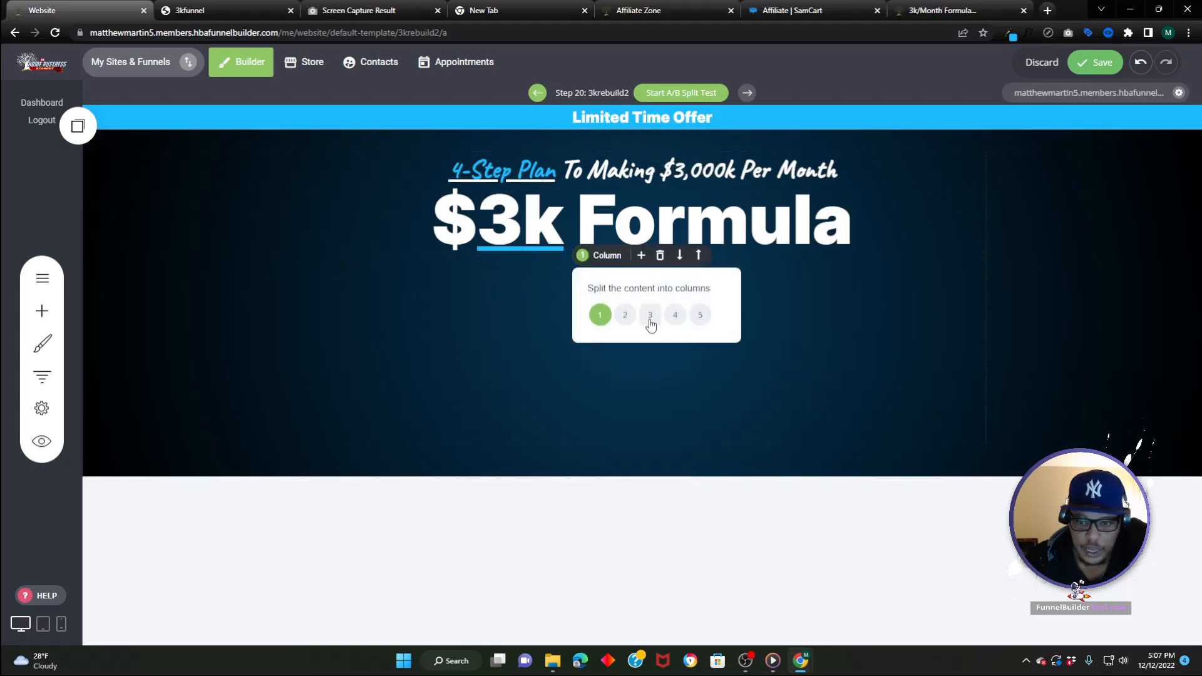
left_click(650, 315)
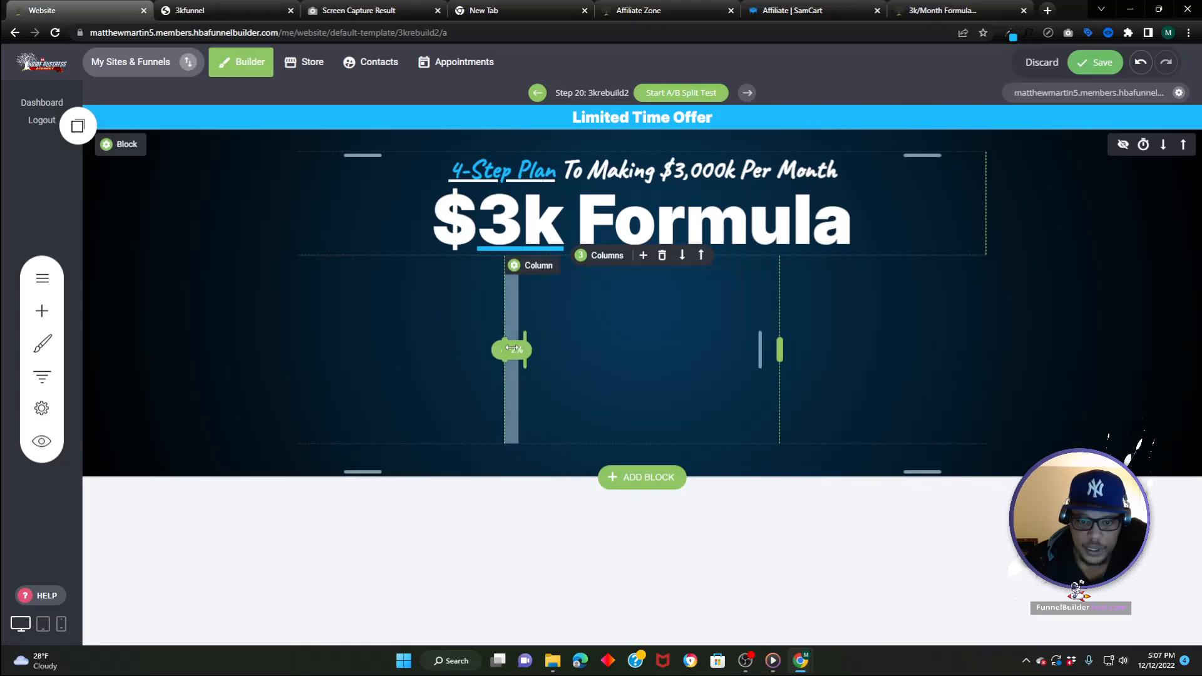
left_click_drag(503, 348, 402, 348)
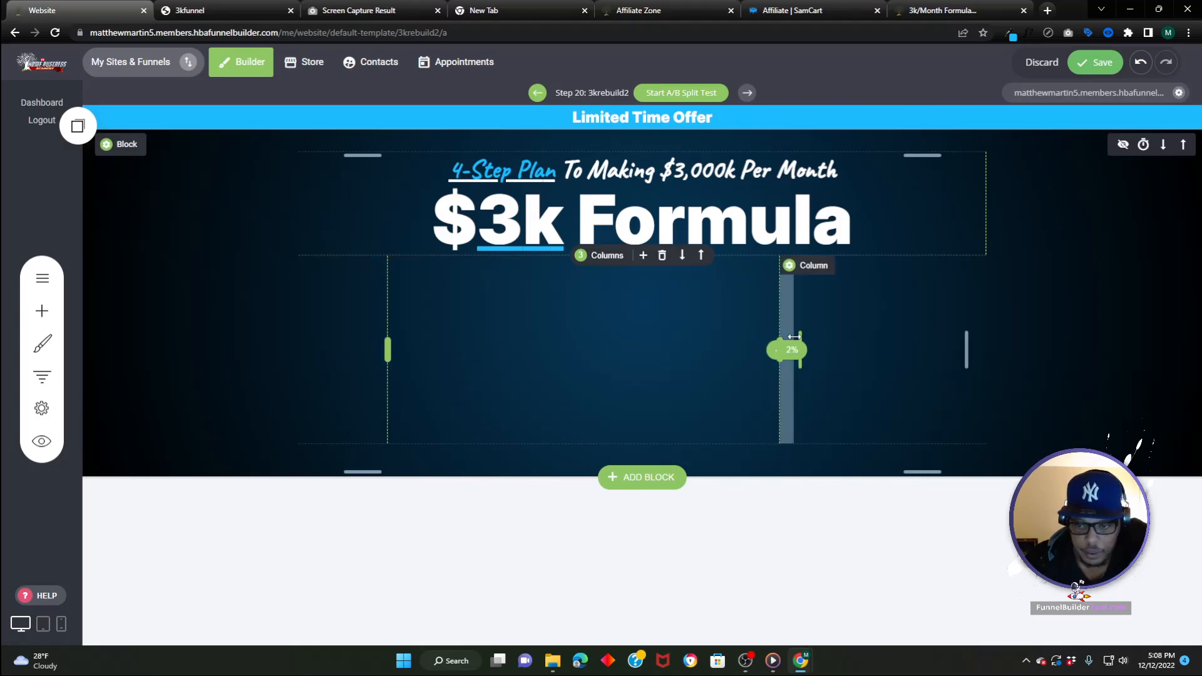
left_click_drag(780, 349, 897, 351)
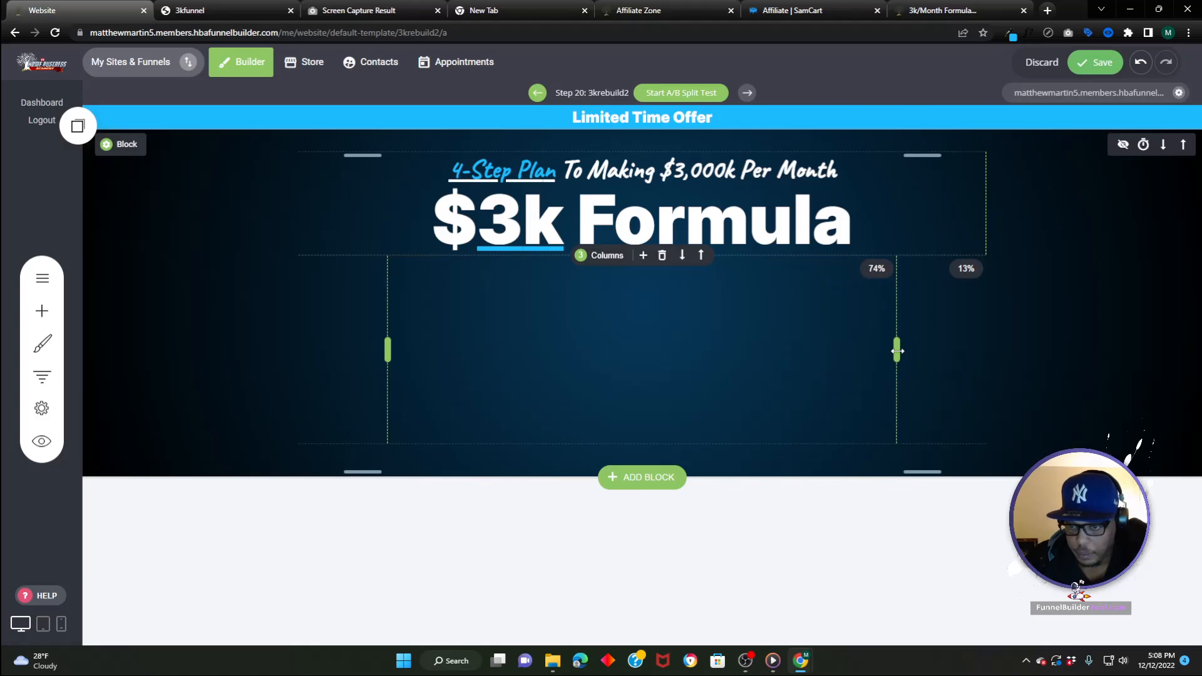
- Copy the hex code 1cbcff from the eyedropper extension and set it as the middle column's background colour
left_click(1011, 34)
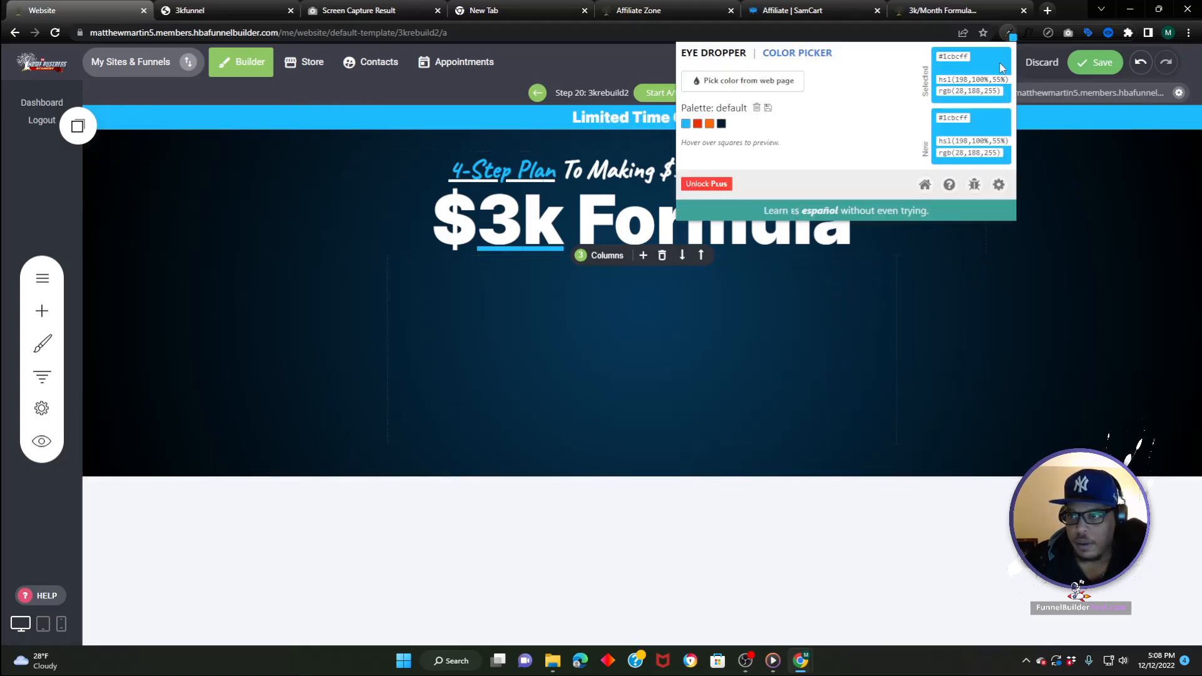
right_click(955, 58)
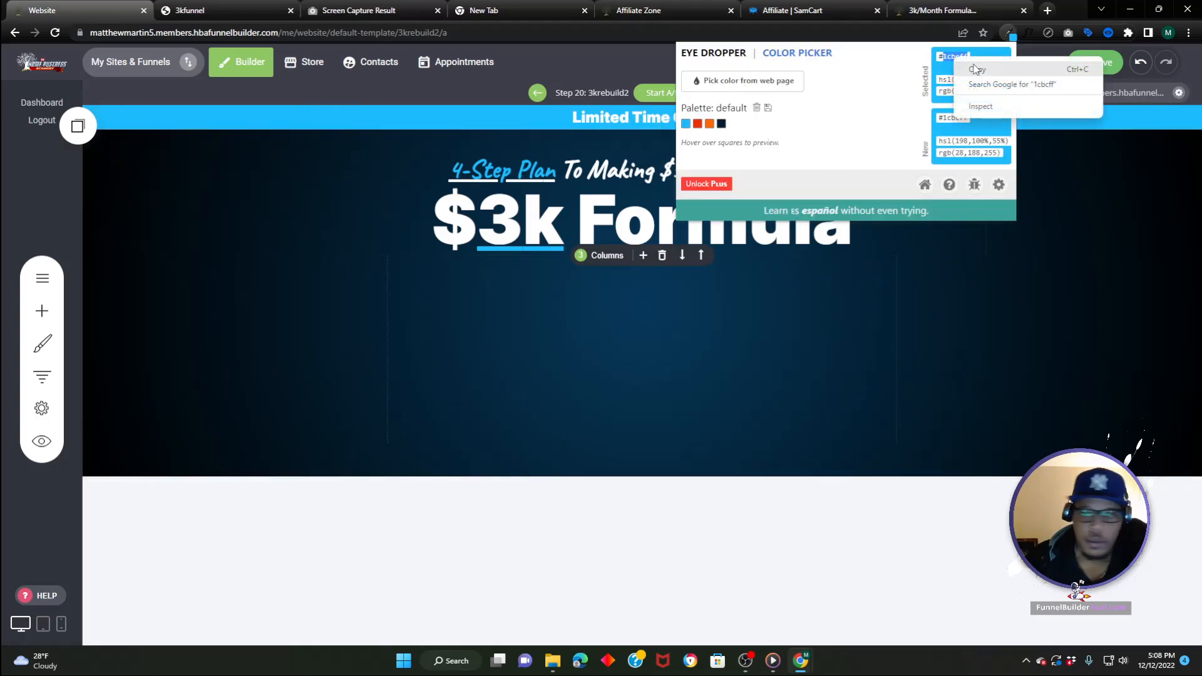
left_click(977, 73)
left_click(444, 385)
left_click(422, 270)
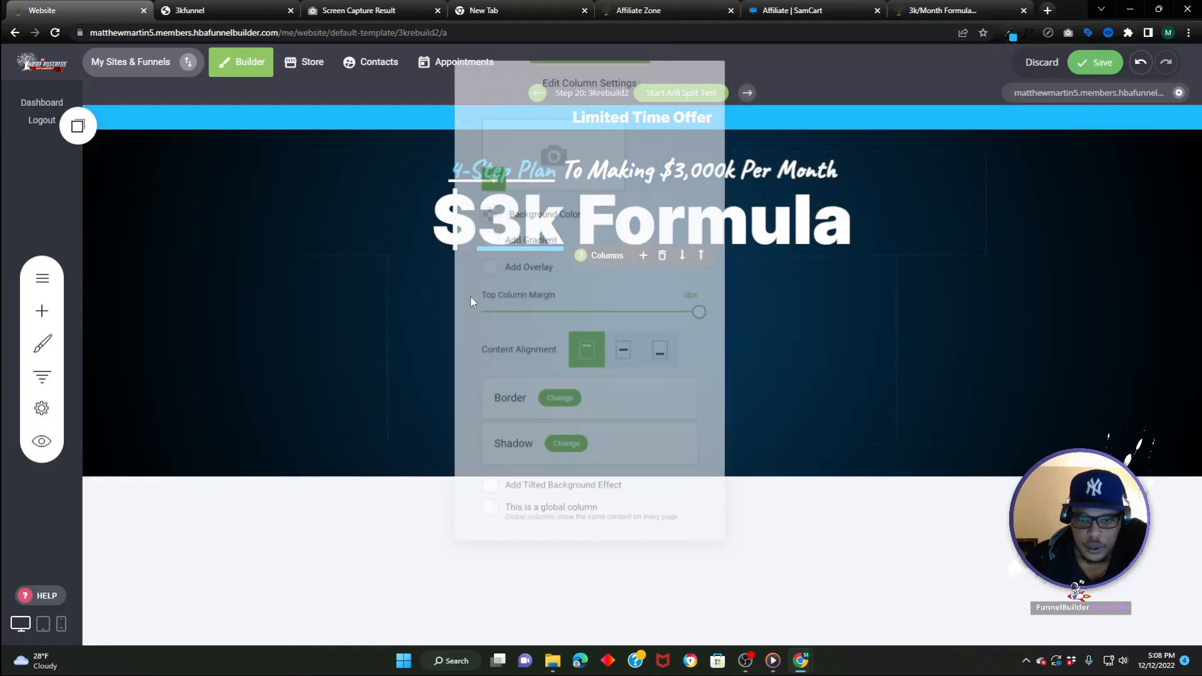
left_click(485, 211)
right_click(647, 306)
left_click(691, 358)
left_click(302, 347)
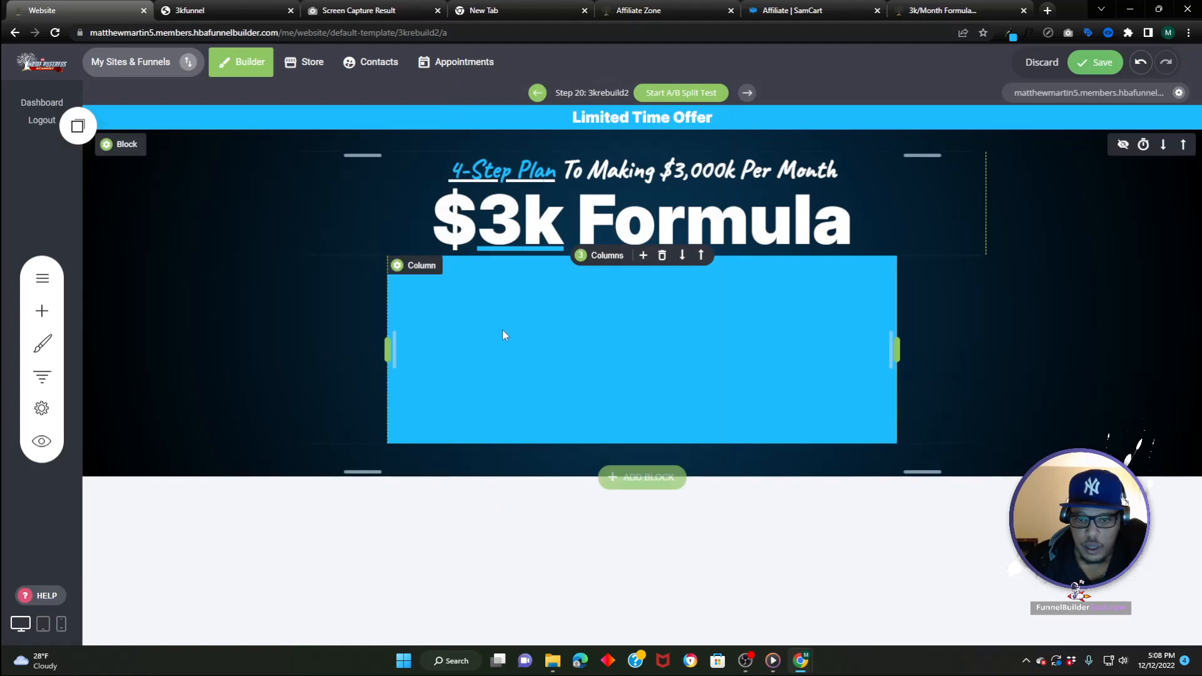
- Insert a short spacer between the "$3k Formula" heading and the blue column, save the page, and check the mobile view
left_click(548, 224)
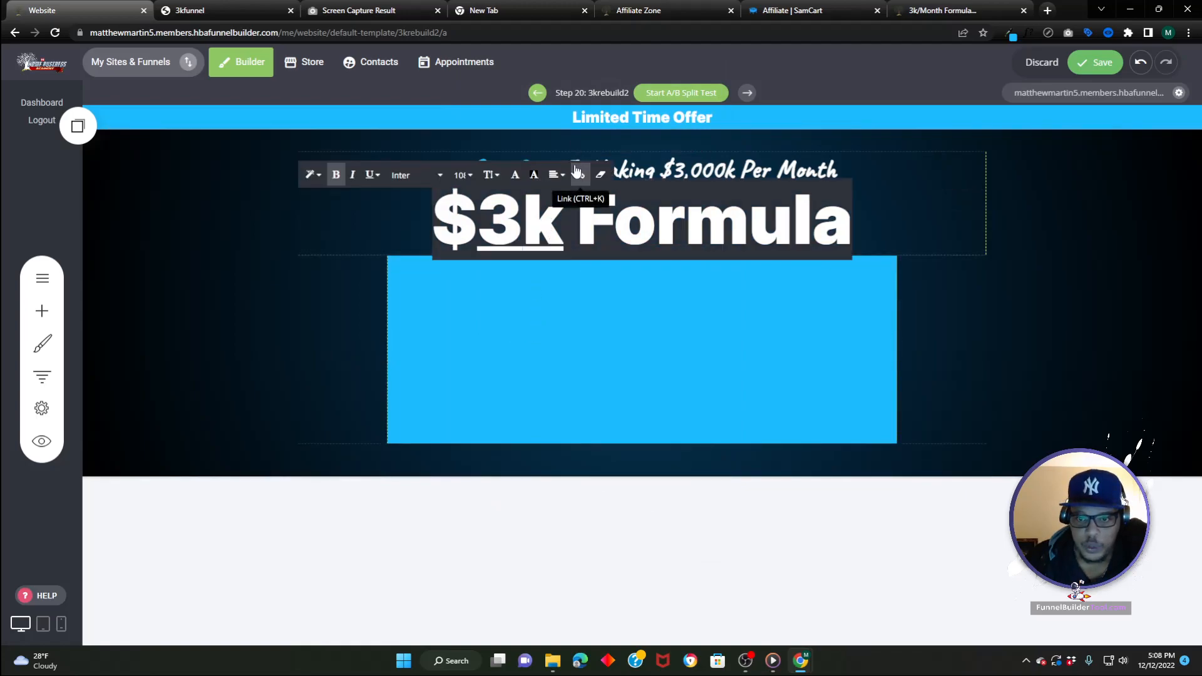
left_click(41, 312)
left_click_drag(99, 282, 604, 268)
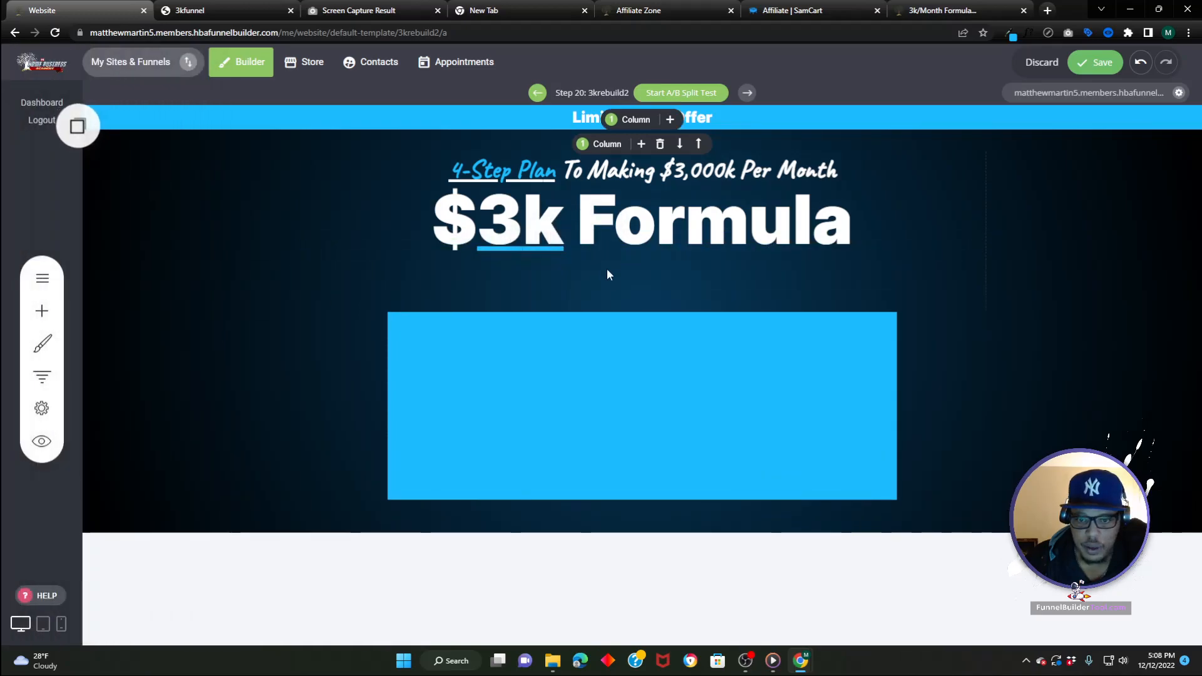
left_click_drag(640, 317, 633, 227)
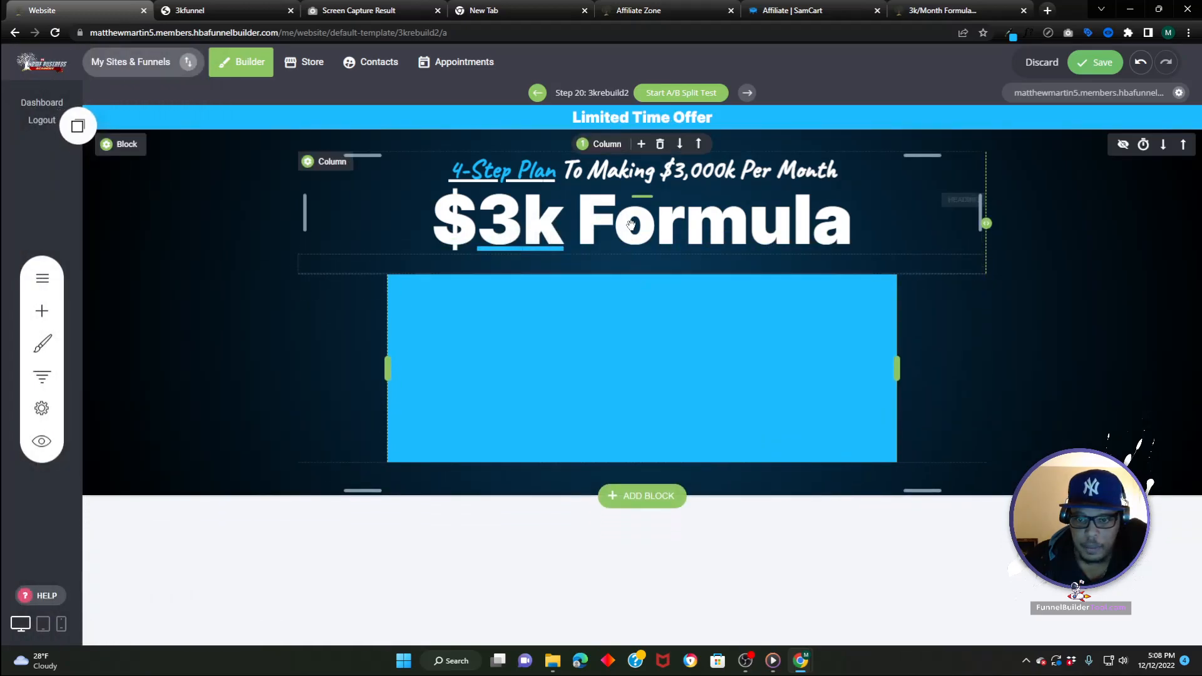
left_click(1102, 62)
left_click(61, 625)
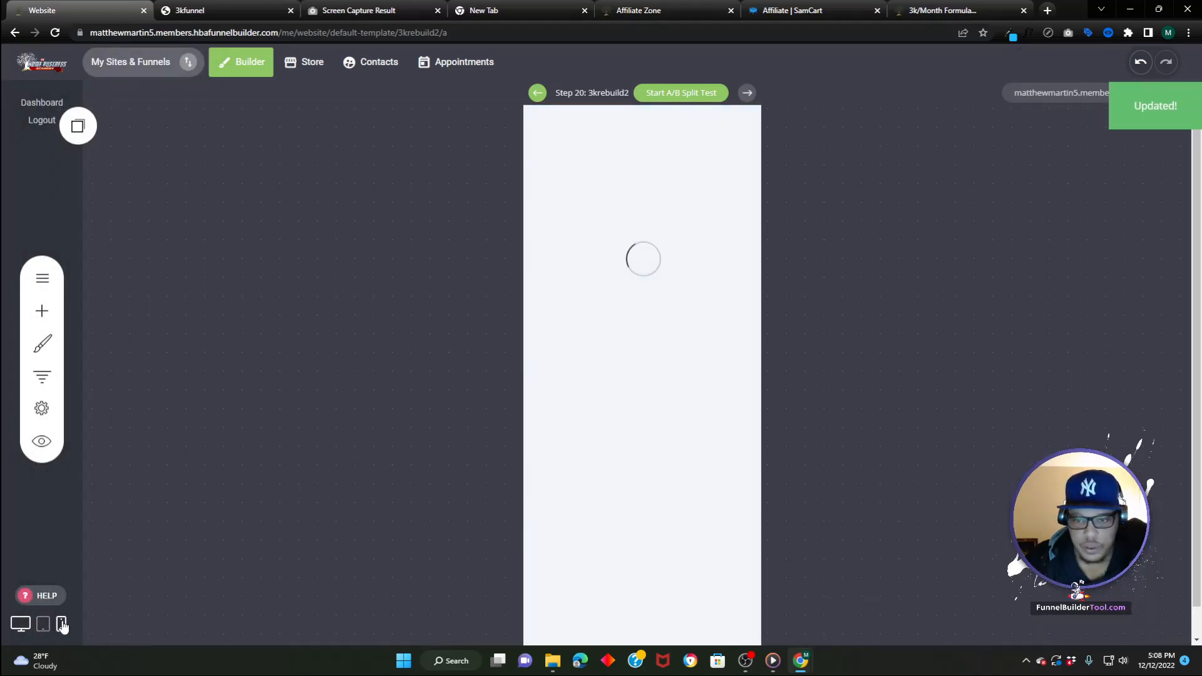
left_click(20, 625)
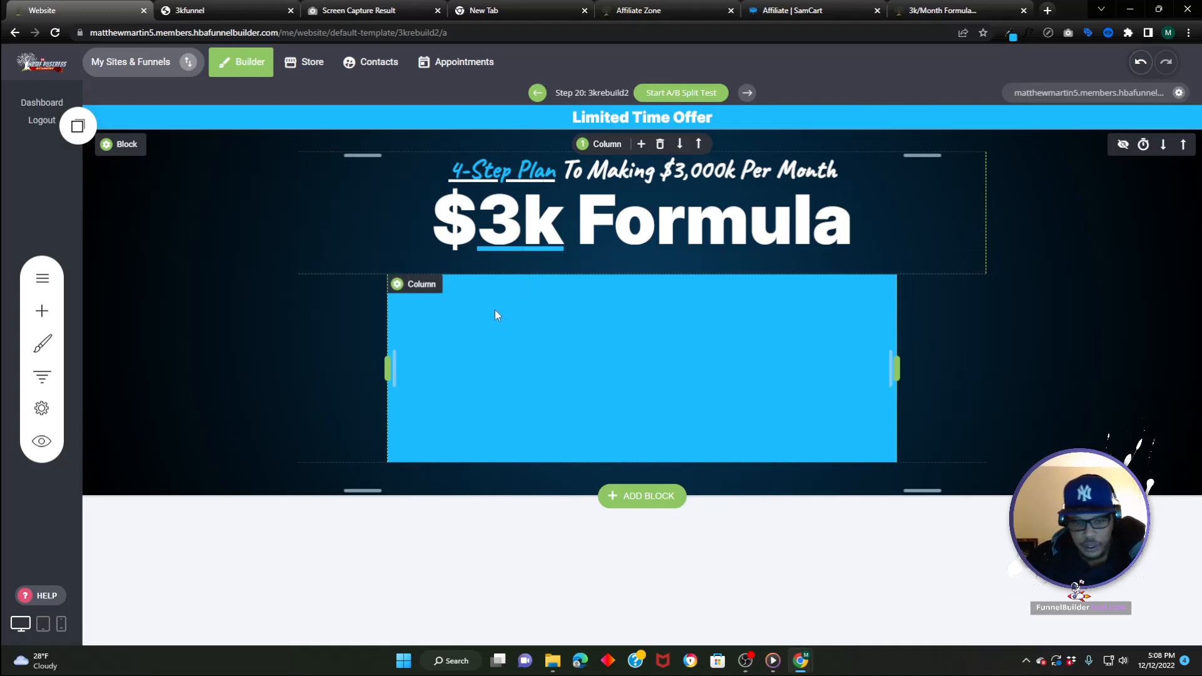
- Copy the "Click To Enable Sound" line above the video on the original funnel page
left_click(250, 11)
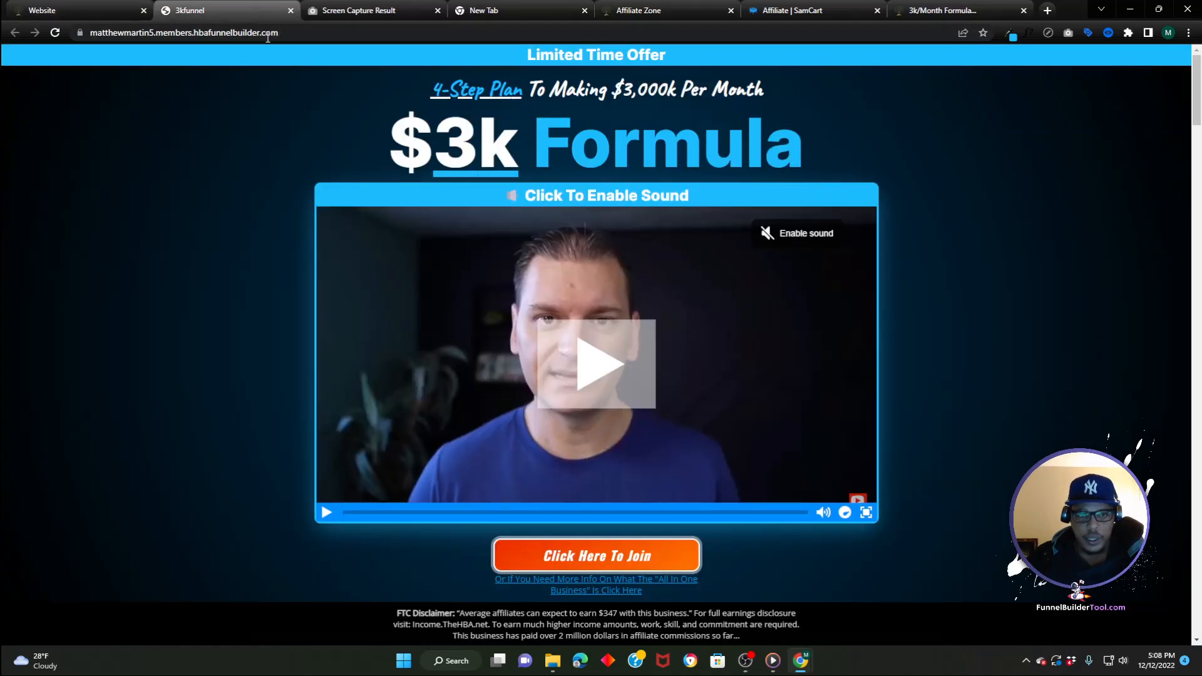
triple_click(545, 196)
right_click(549, 200)
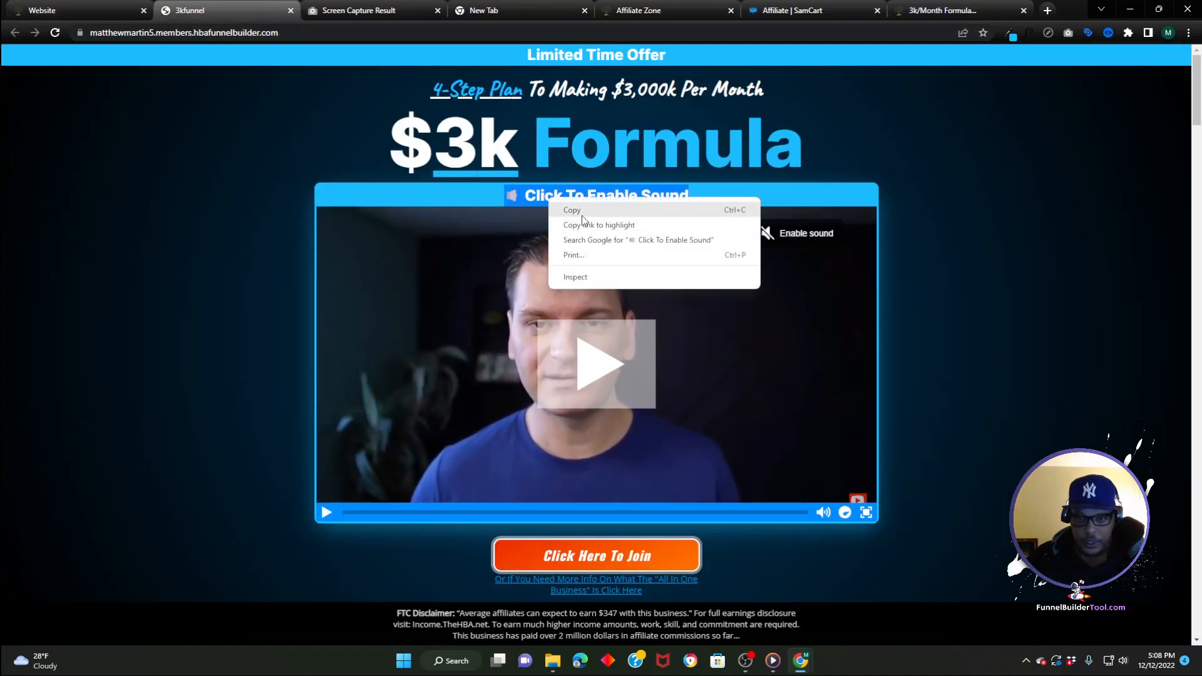
left_click(581, 214)
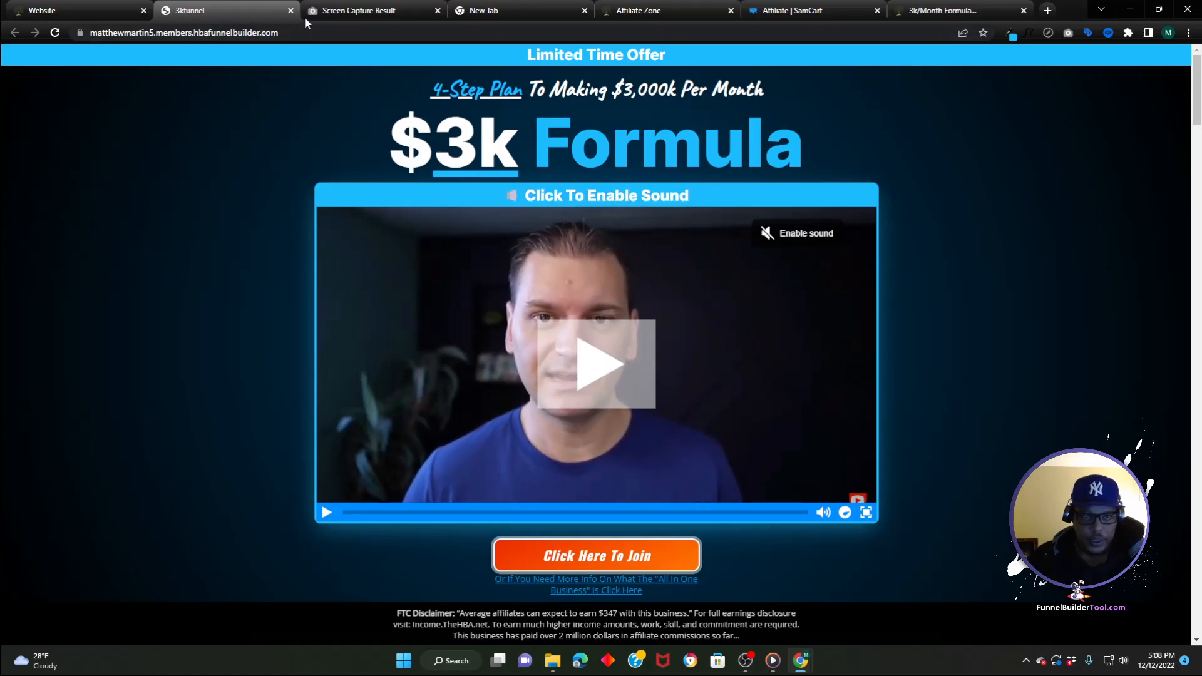
- Search Google for "text symbols" and open the Cool Symbols site
left_click(321, 10)
left_click(317, 38)
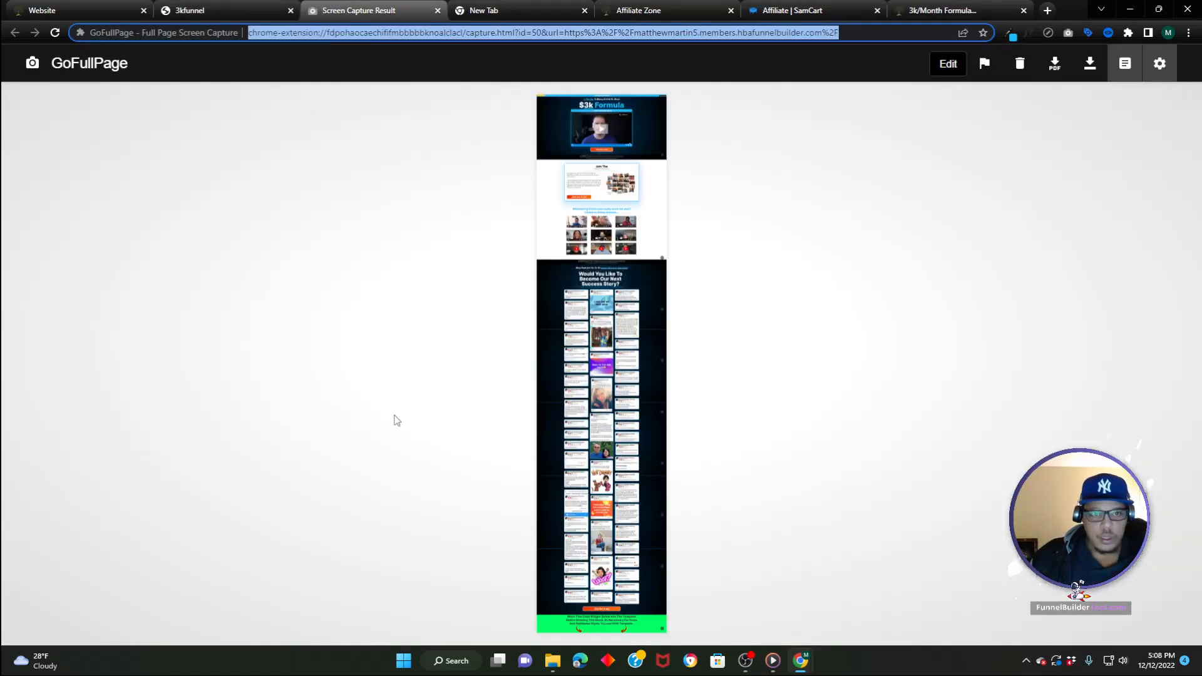
type("text symbol")
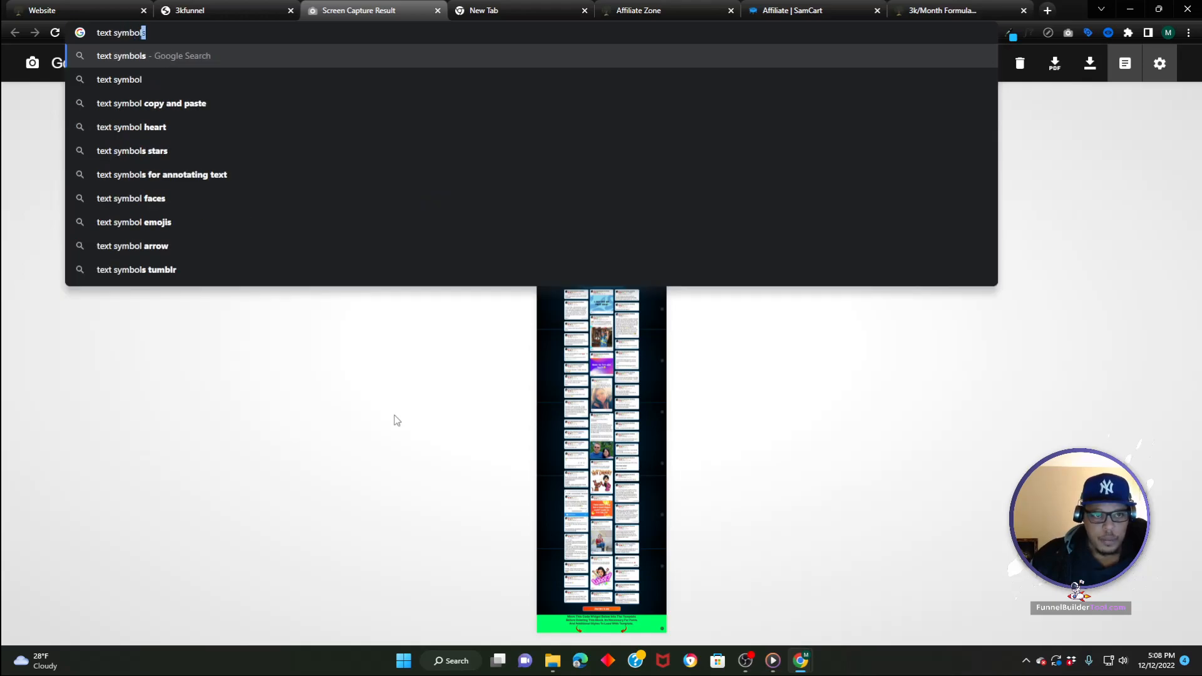
key("Return")
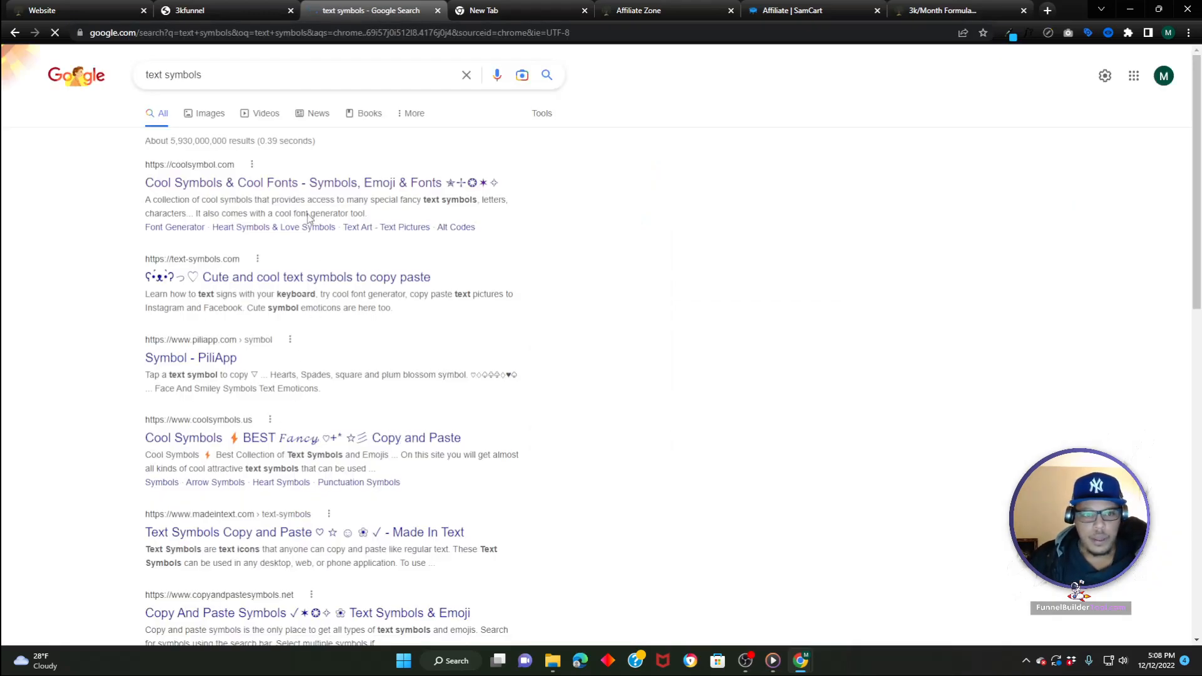
left_click(290, 185)
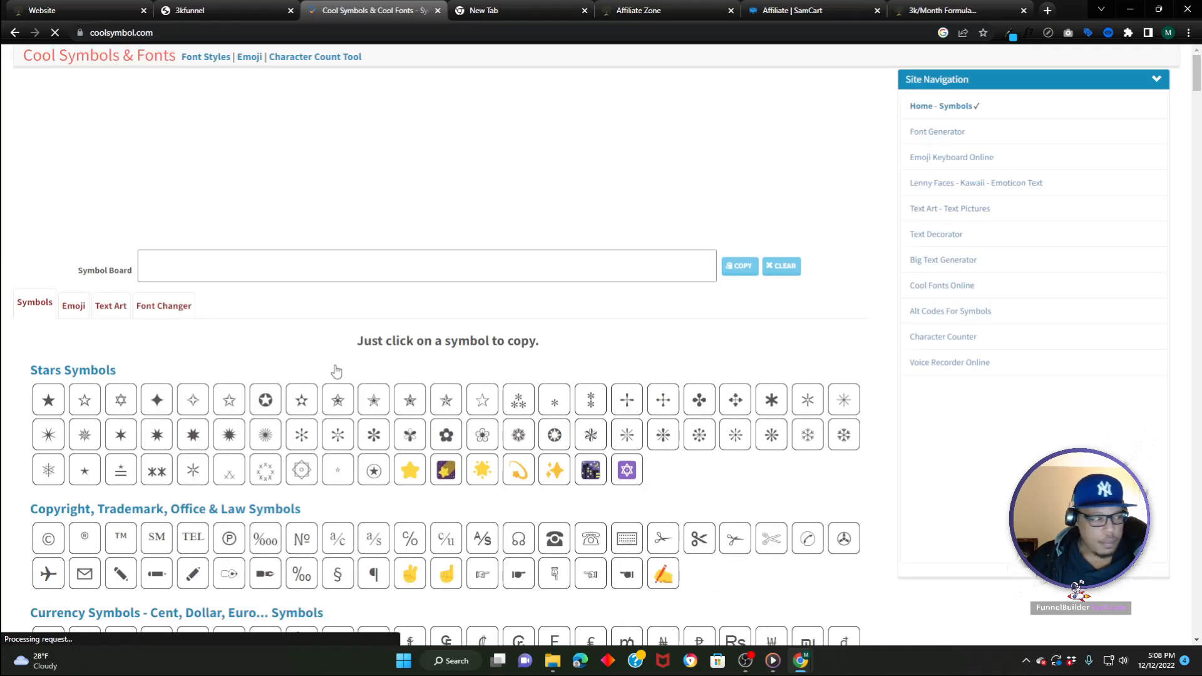
- Copy the writing-hand symbol from the Copyright, Trademark, Office & Law Symbols group
scroll(332, 370, "down", 4)
left_click(376, 219)
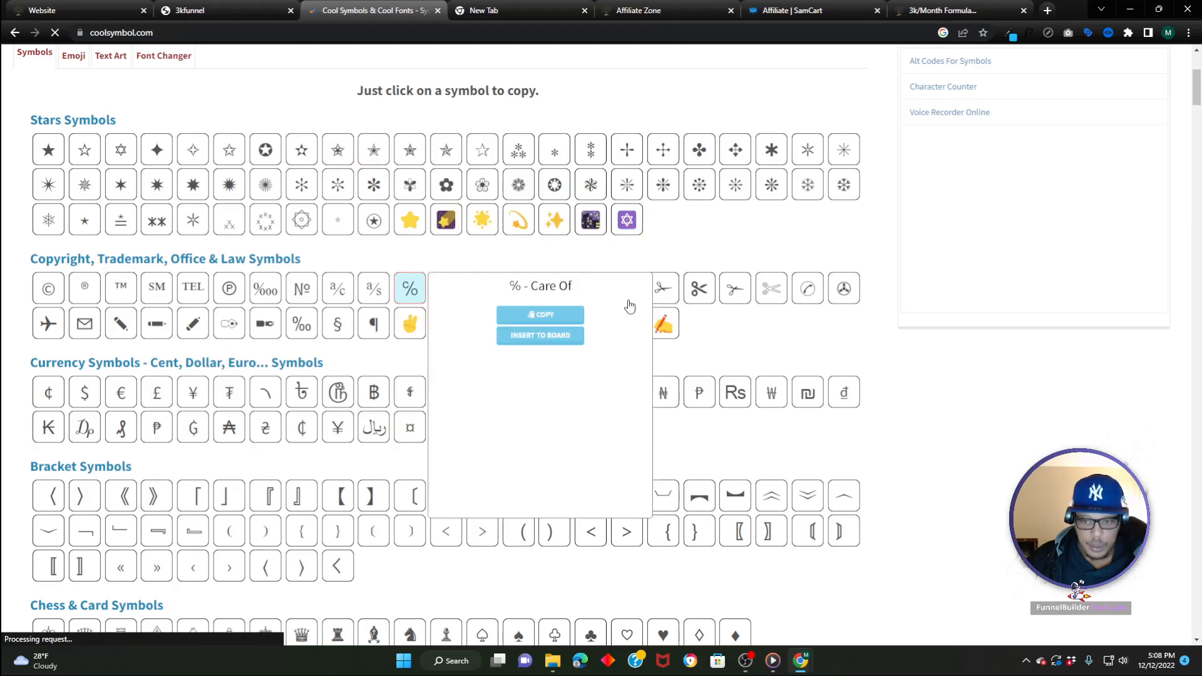
left_click(665, 326)
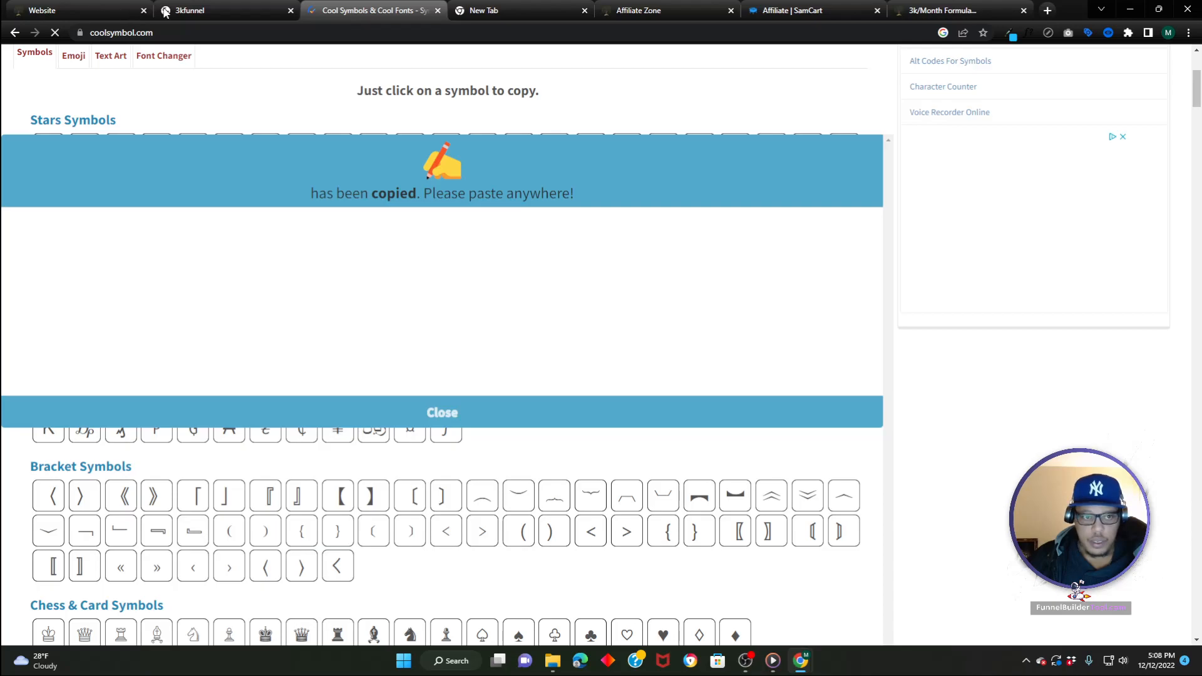
- Paste the writing-hand symbol at the end of the "$3k Formula" heading in the rebuilt page, and delete it again
left_click(107, 11)
left_click(207, 11)
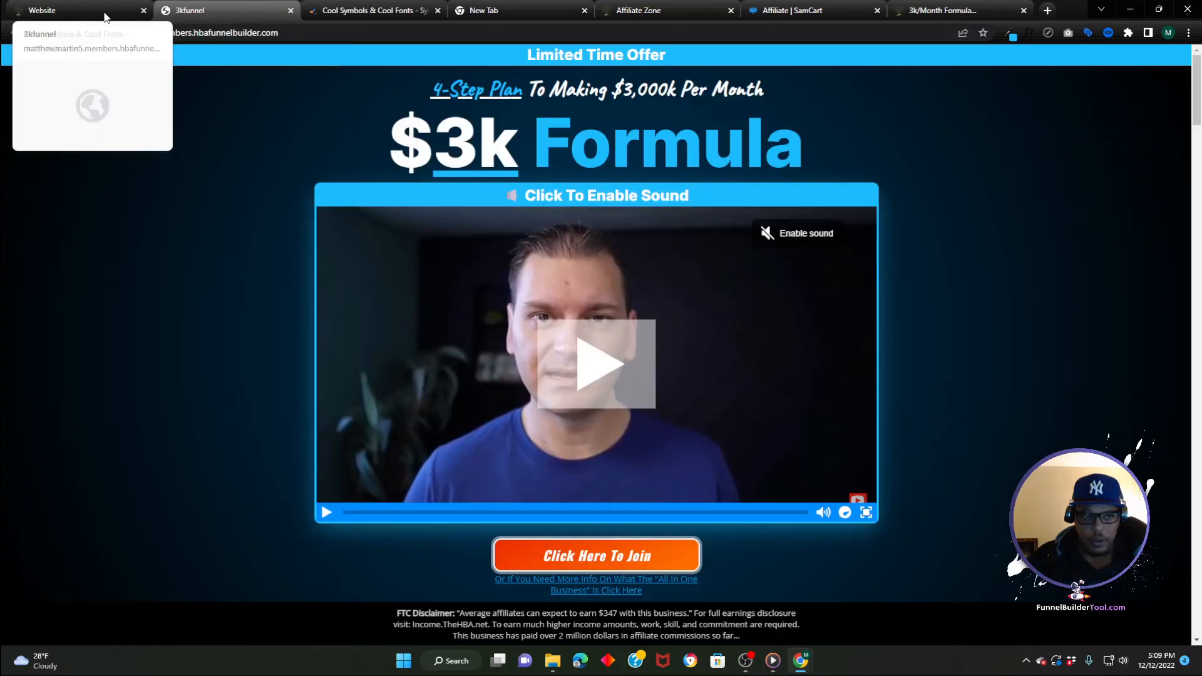
left_click(104, 13)
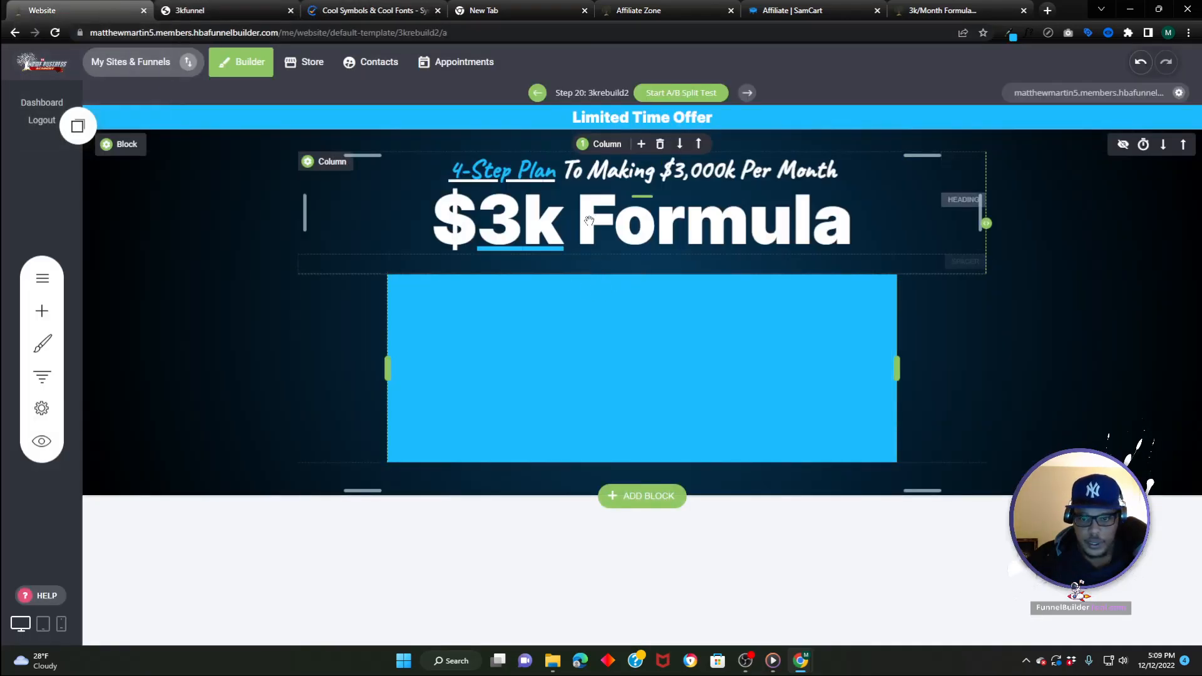
left_click(701, 234)
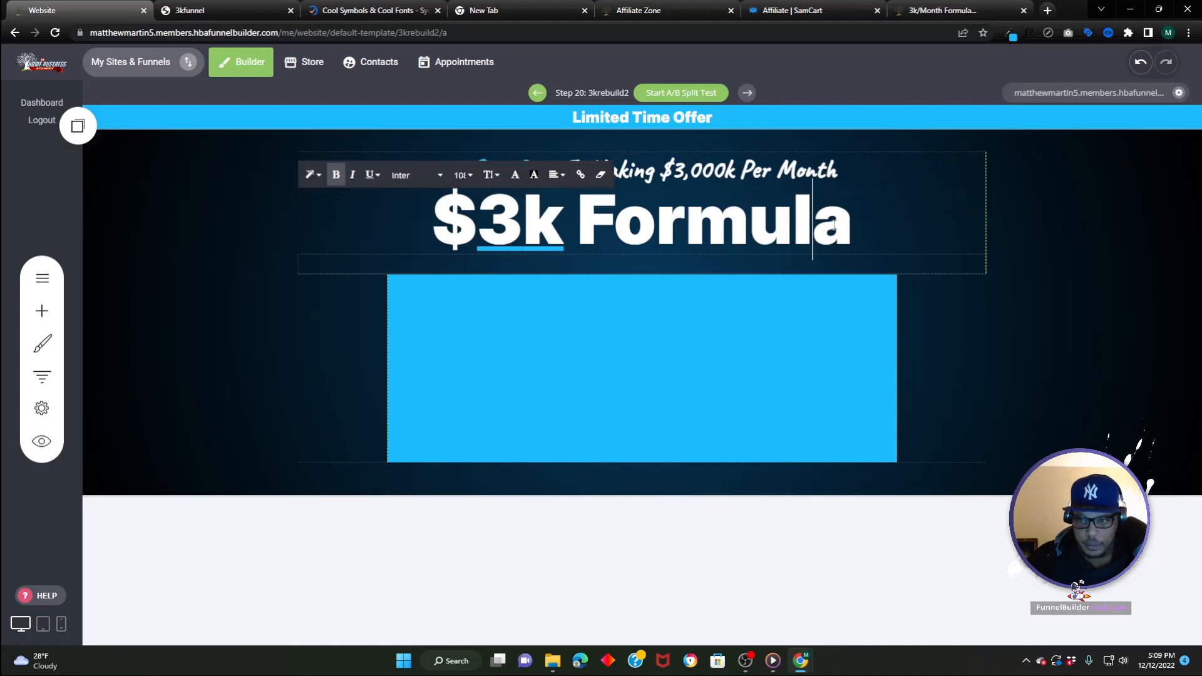
key("ctrl+v")
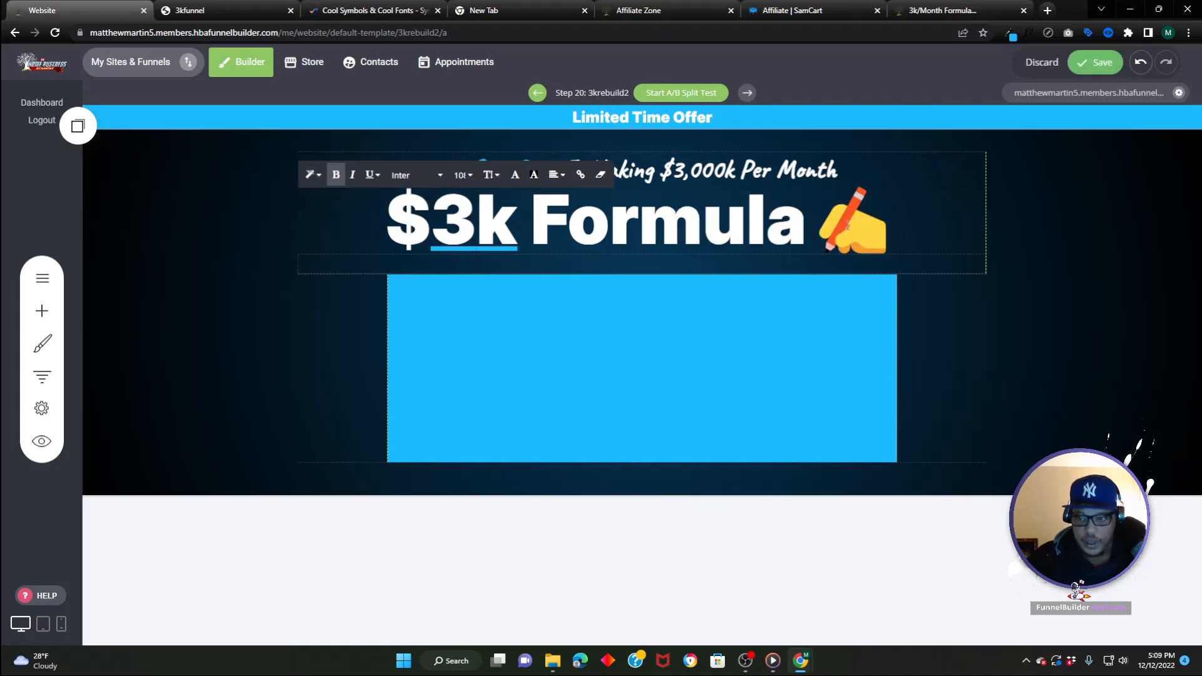
left_click_drag(828, 221, 866, 221)
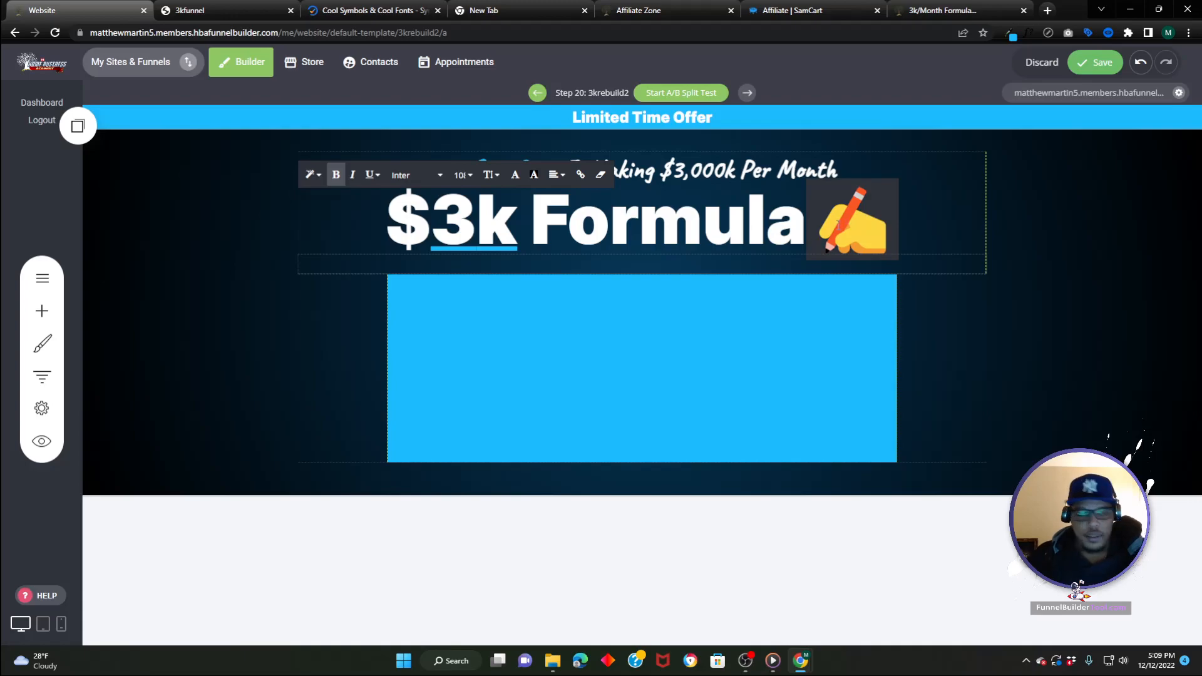
key("BackSpace")
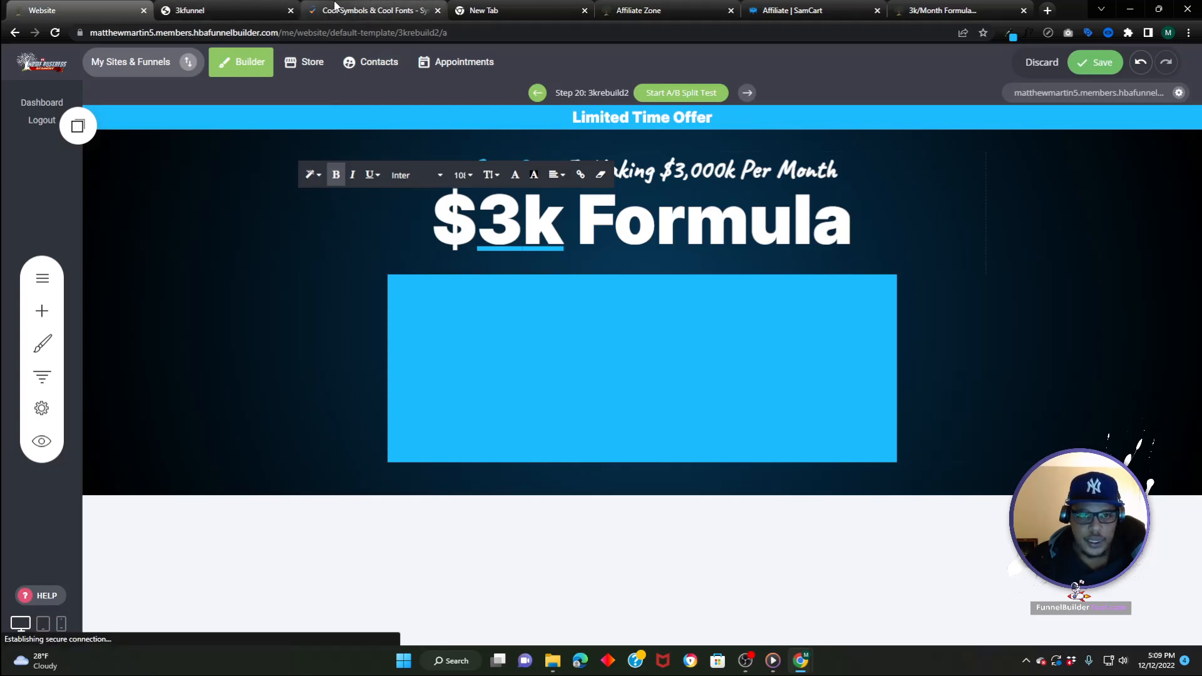
- Copy the "Click To Enable Sound" line with its speaker icon from the original page into a new heading in the blue middle column
left_click(335, 8)
left_click(219, 9)
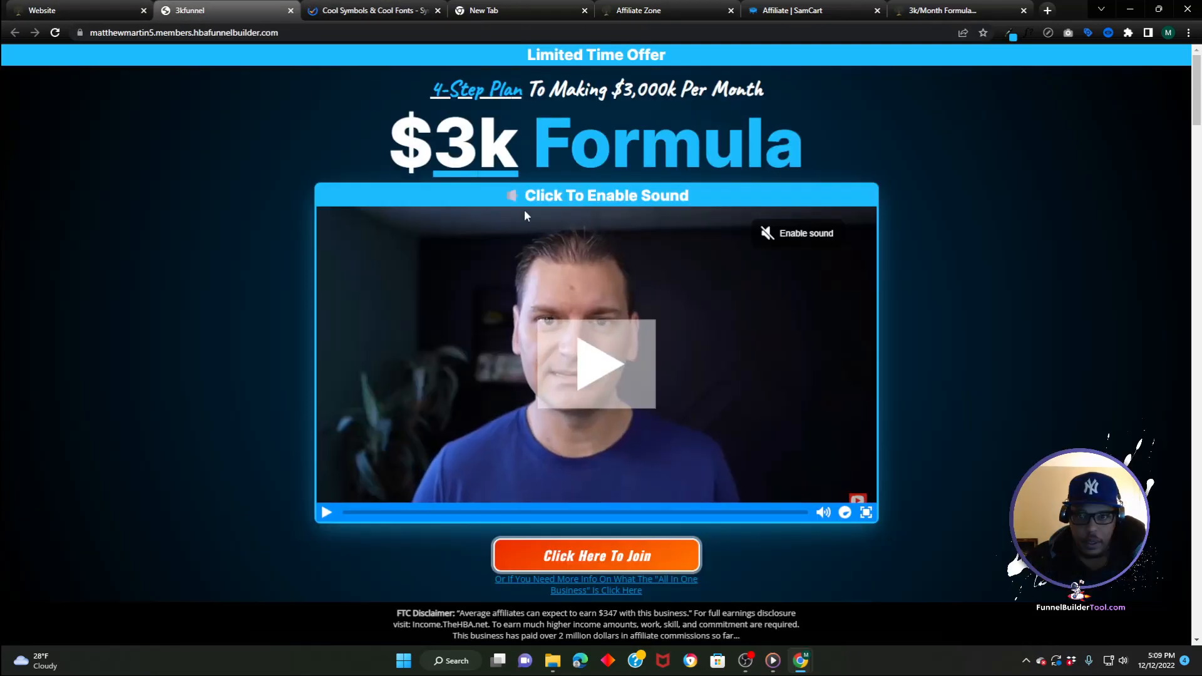
triple_click(548, 198)
right_click(549, 200)
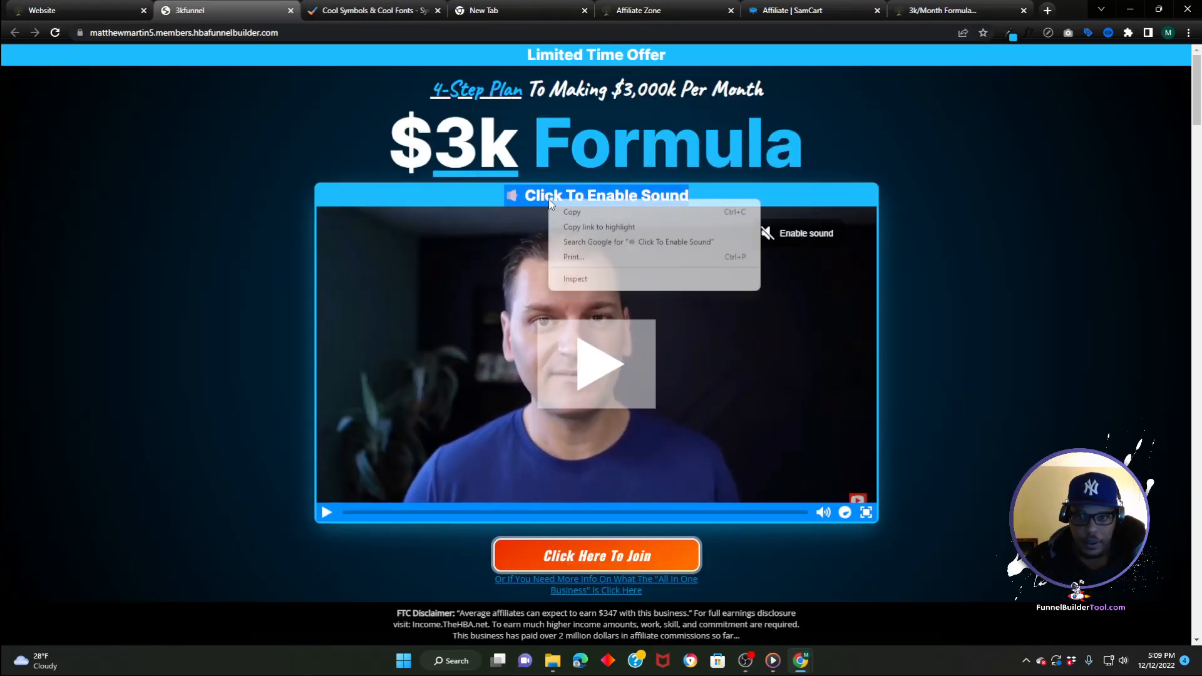
left_click(580, 216)
left_click(75, 10)
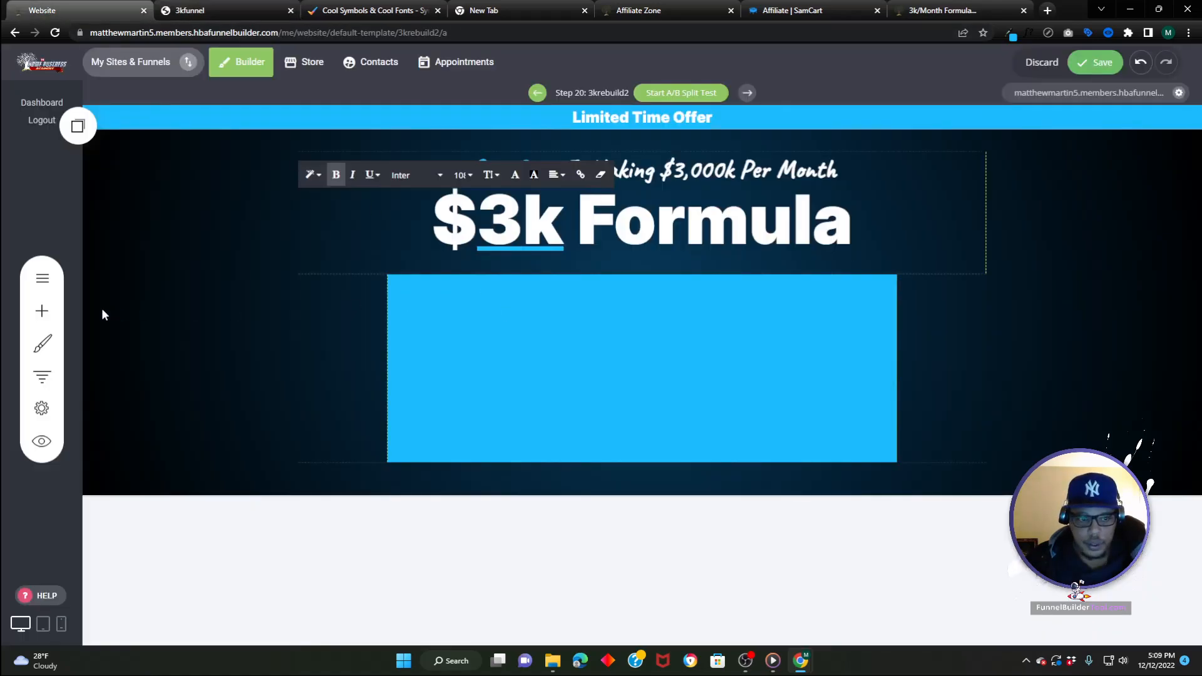
left_click(42, 311)
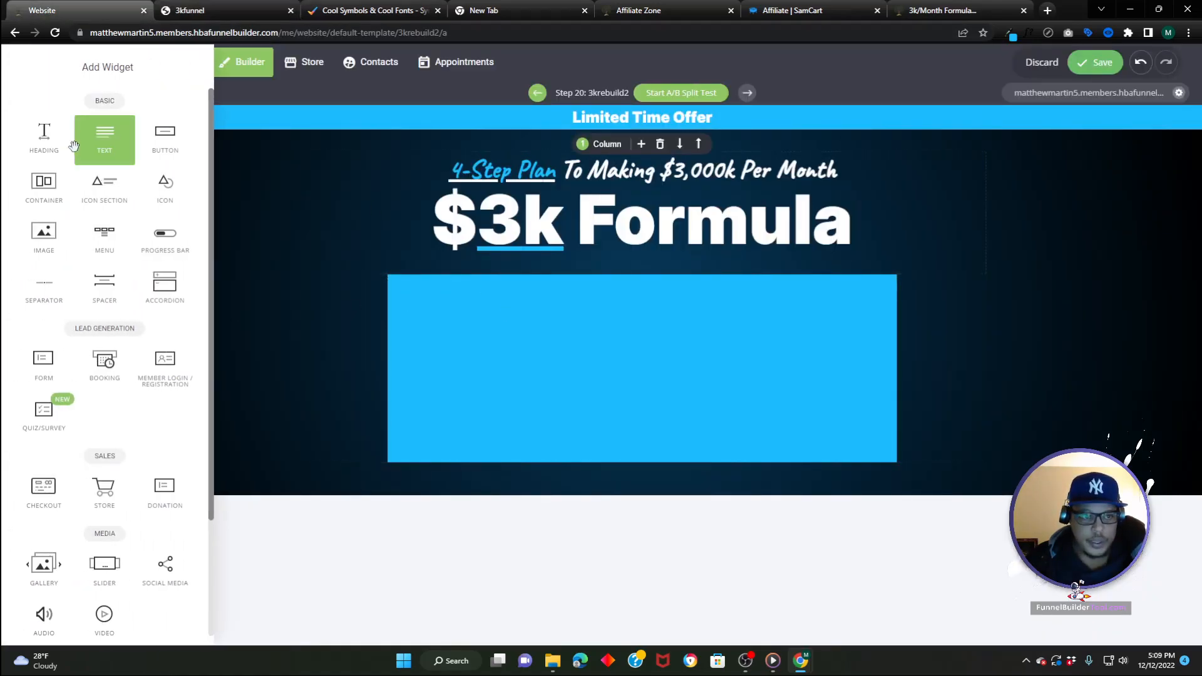
left_click_drag(42, 135, 611, 317)
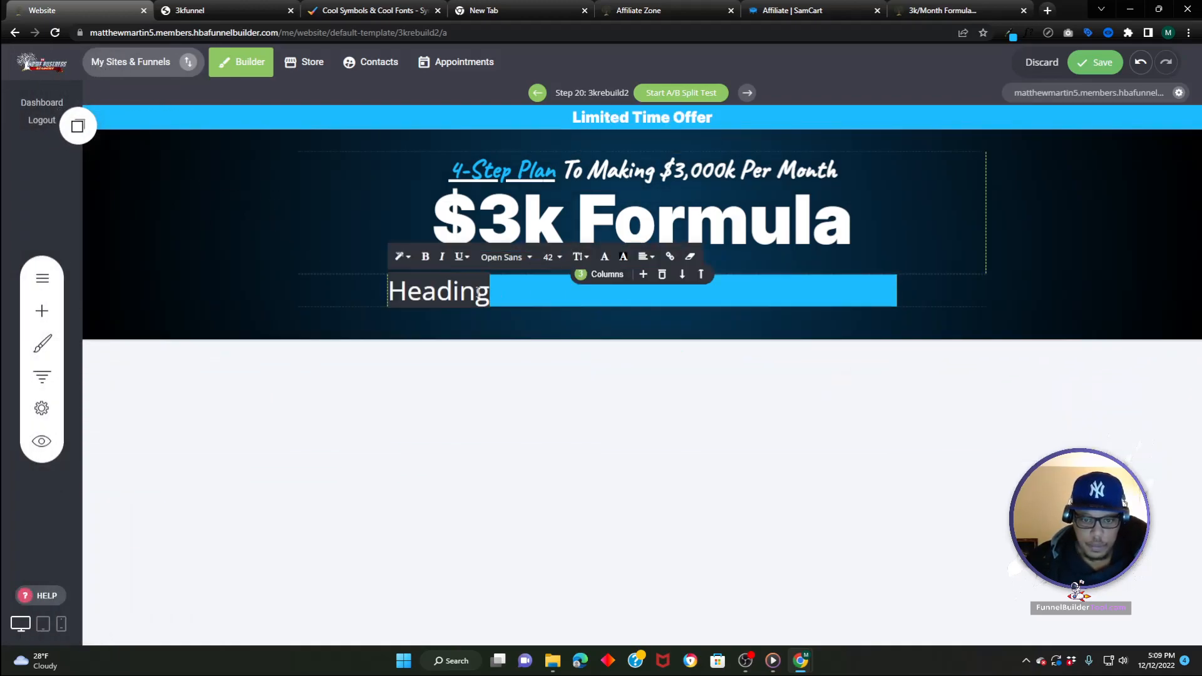
key("ctrl+v")
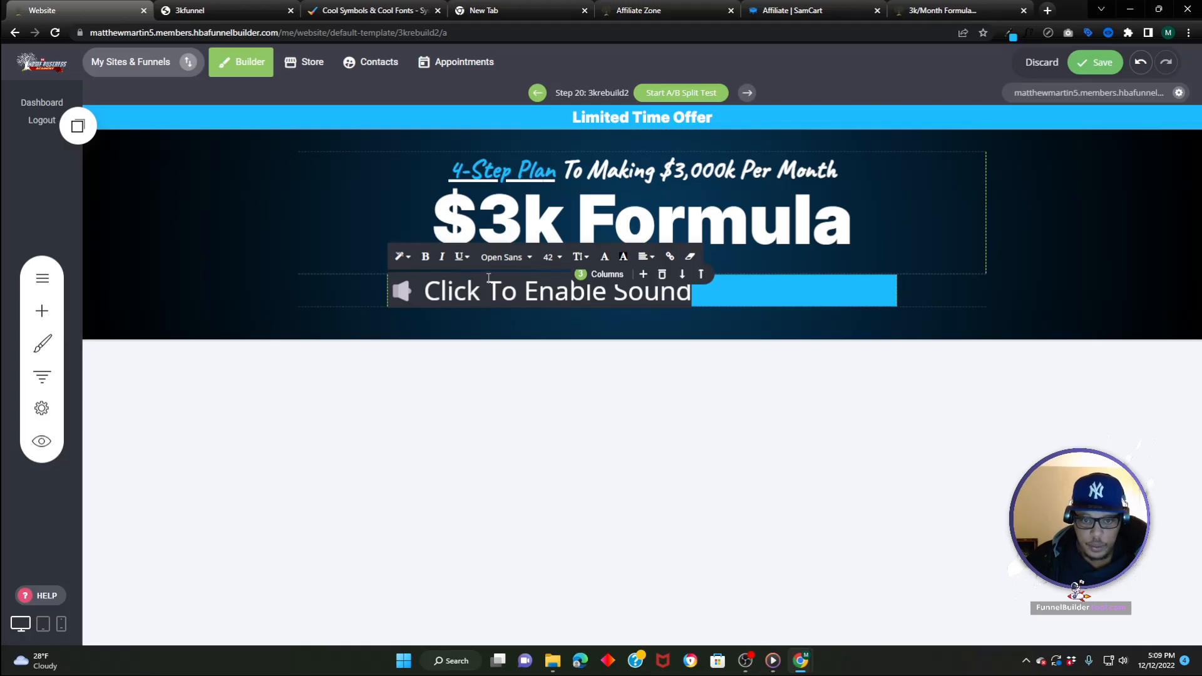
- Set the "Click To Enable Sound" heading to the Inter font, look over the global text styles, and make the heading bold
left_click(504, 257)
left_click(520, 311)
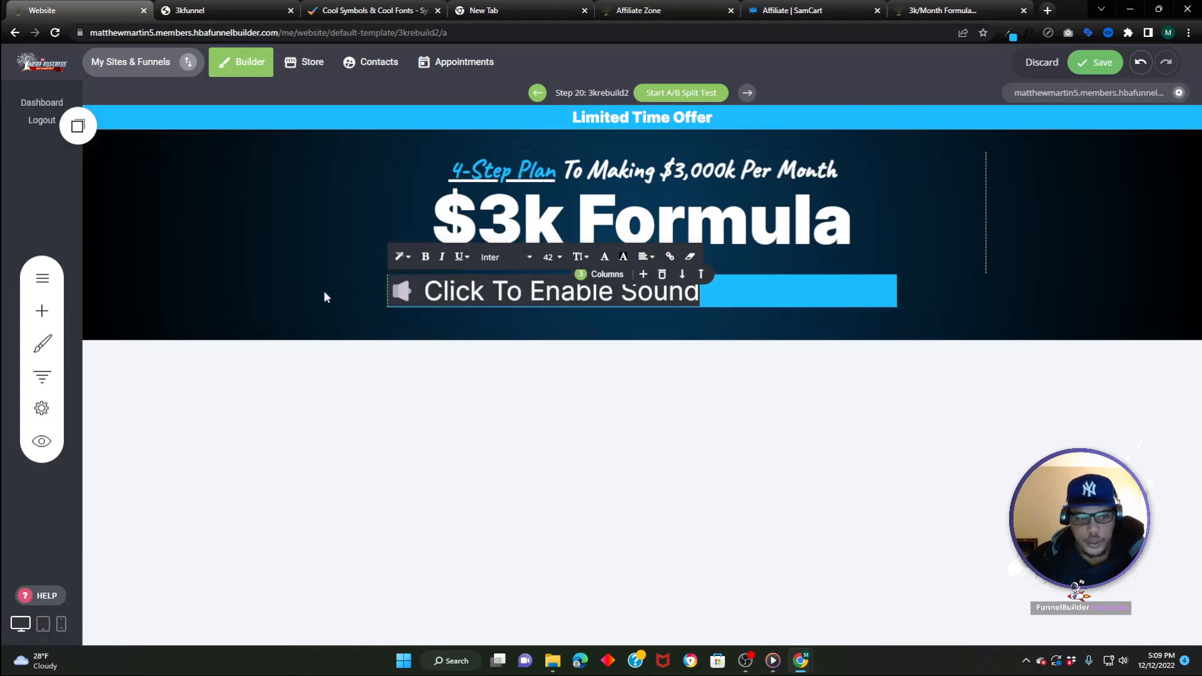
left_click(46, 347)
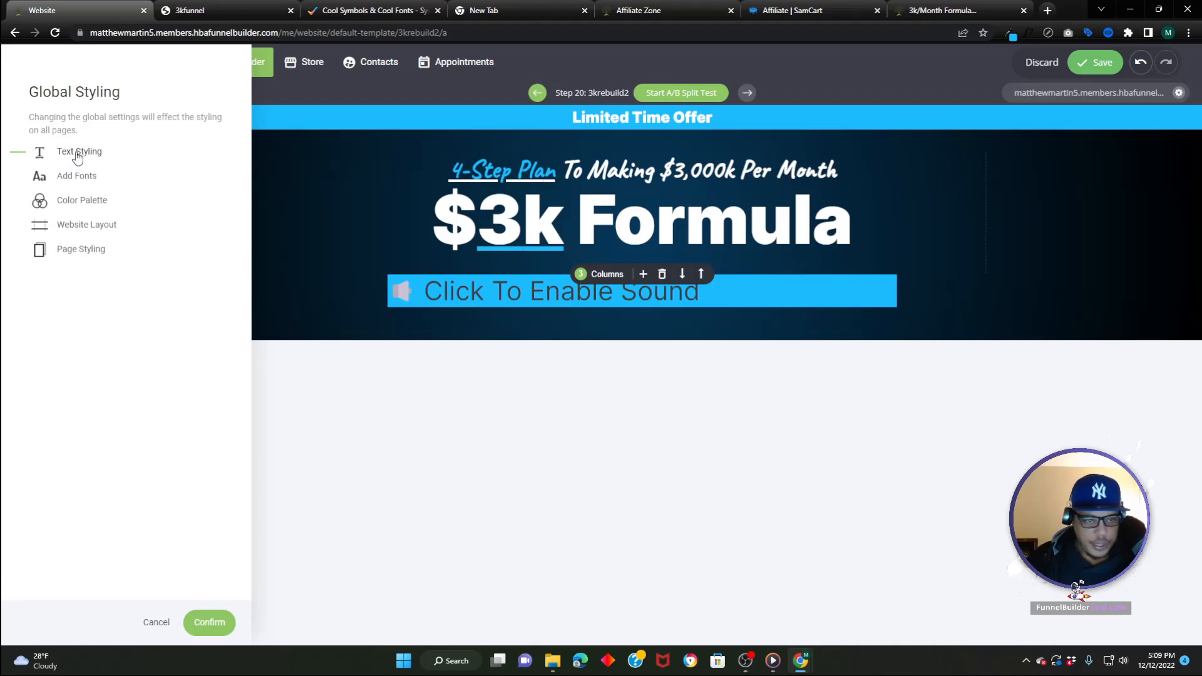
left_click(78, 154)
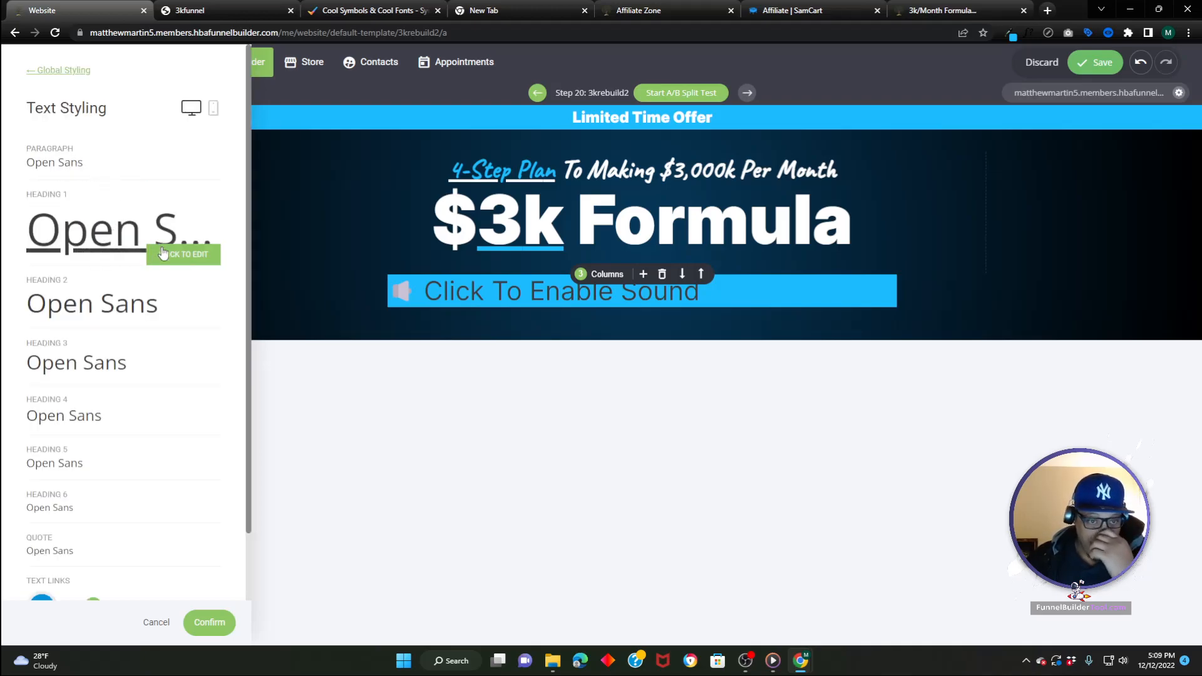
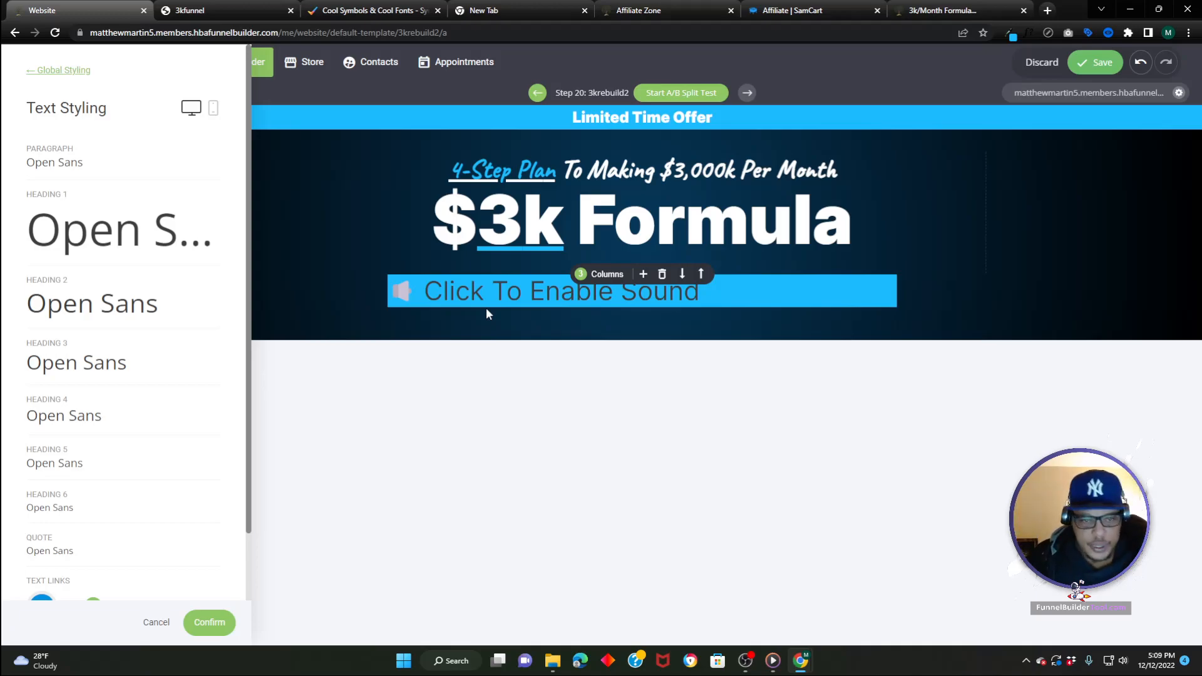
left_click(520, 291)
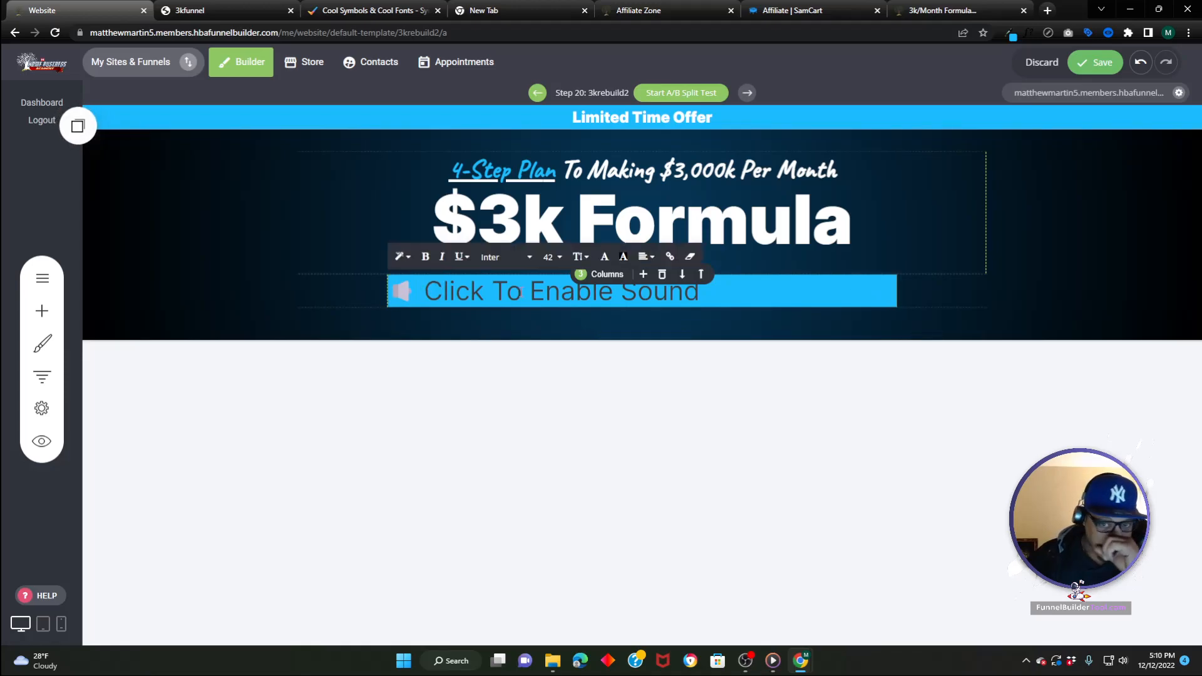
triple_click(481, 291)
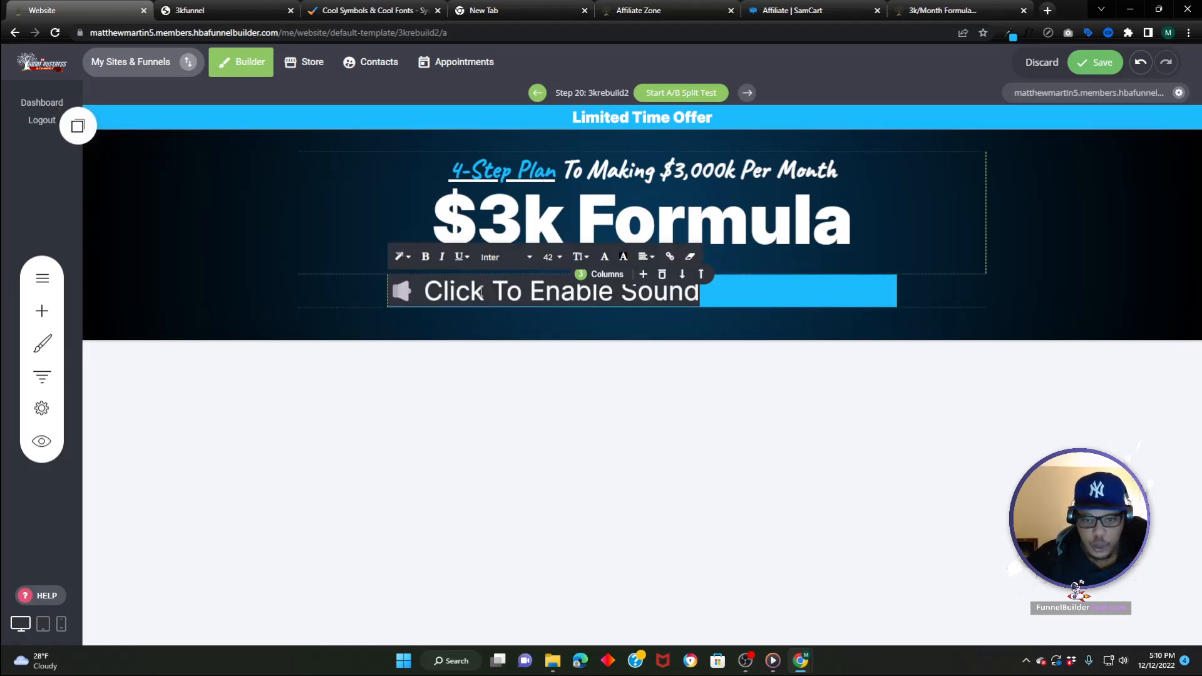
left_click(425, 262)
- Reduce the "Click To Enable Sound" heading to size 24 and centre it in the blue column
left_click(604, 258)
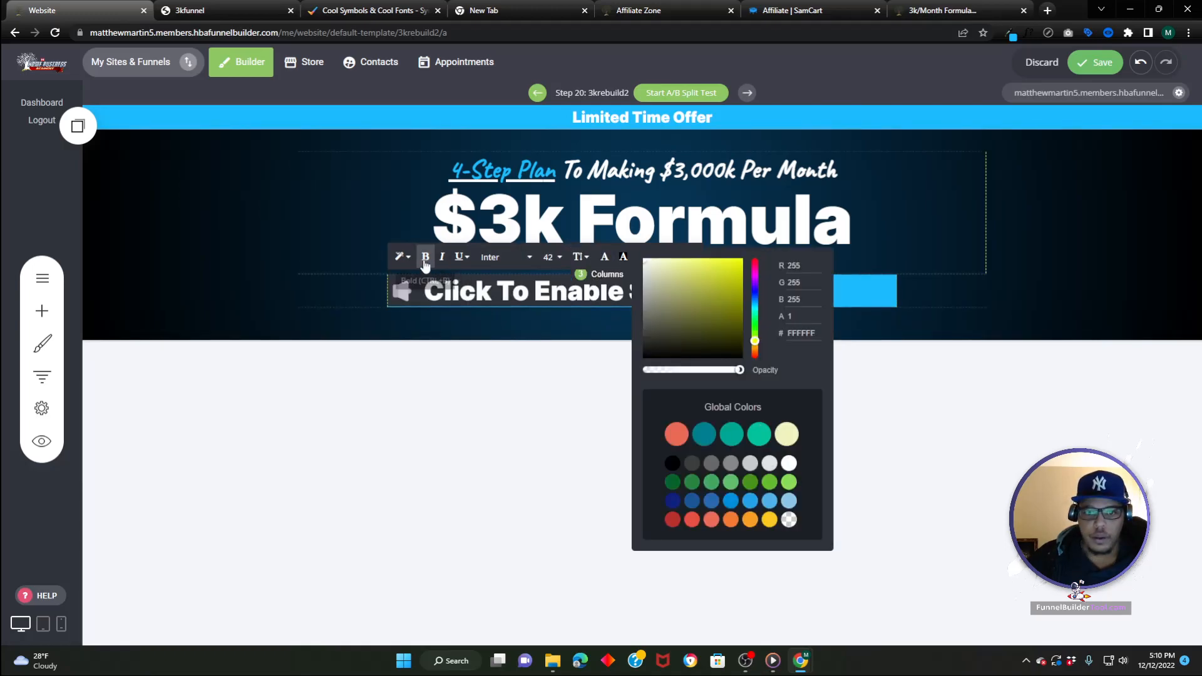
left_click(402, 257)
left_click(442, 395)
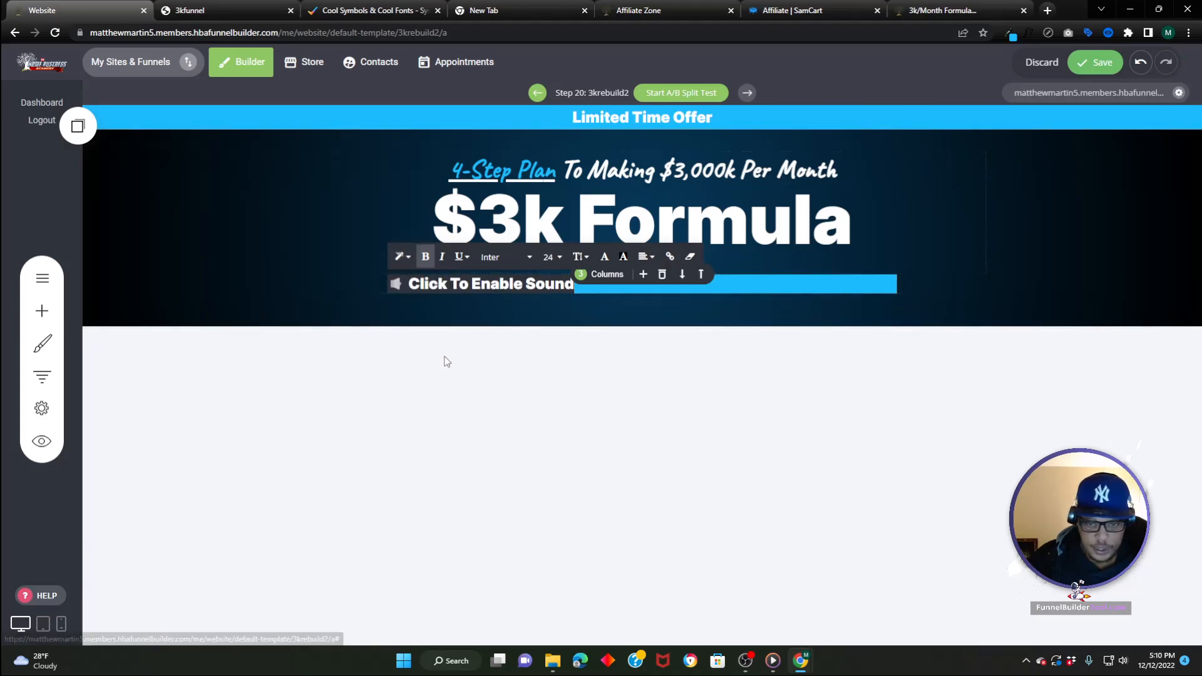
left_click(645, 257)
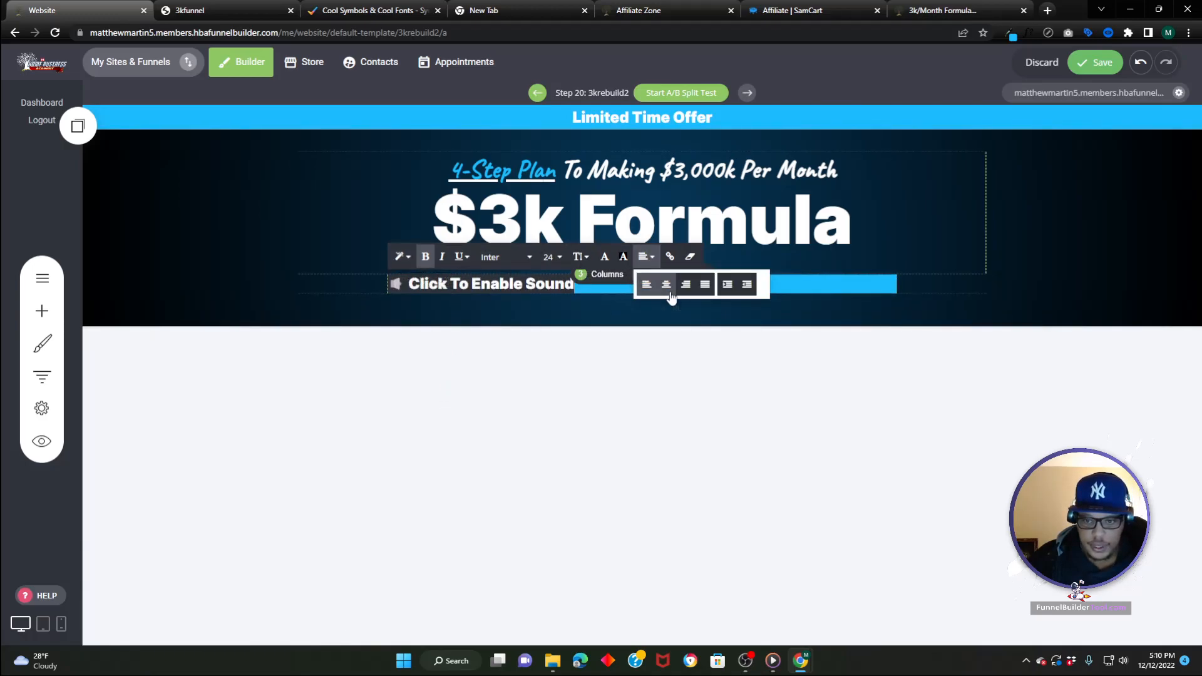
left_click(666, 285)
- Increase the line height of the "Click To Enable Sound" heading, trying 1.8 before a slightly smaller value, and save the page
left_click(579, 257)
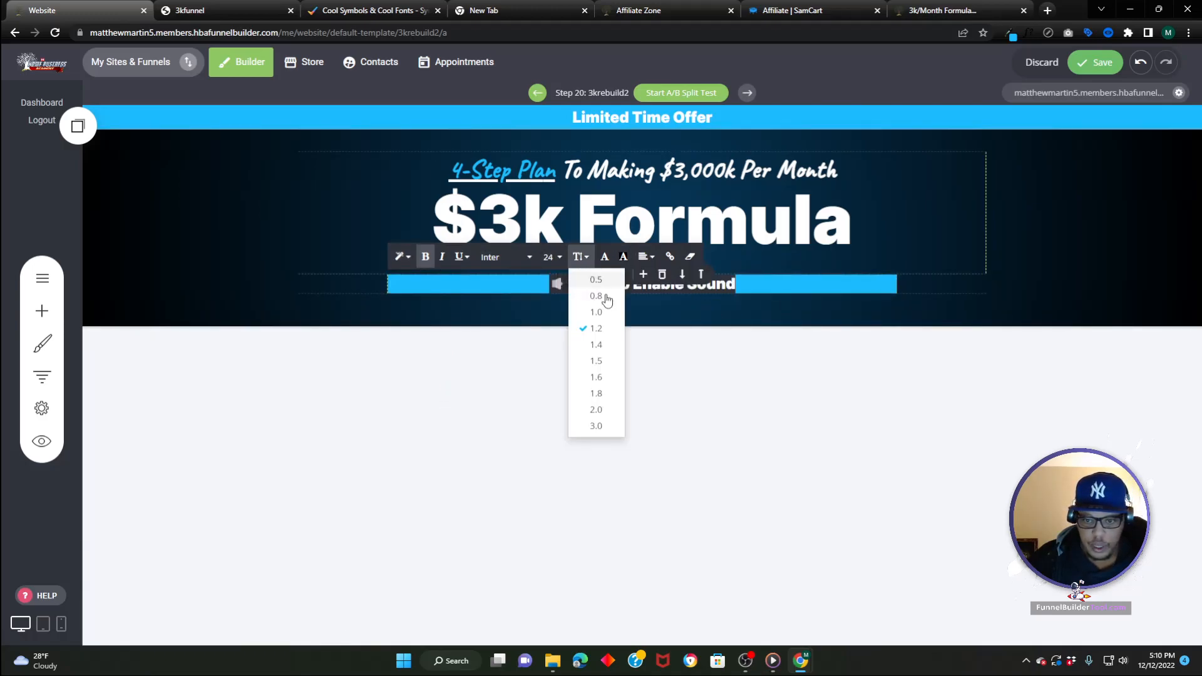
left_click(596, 393)
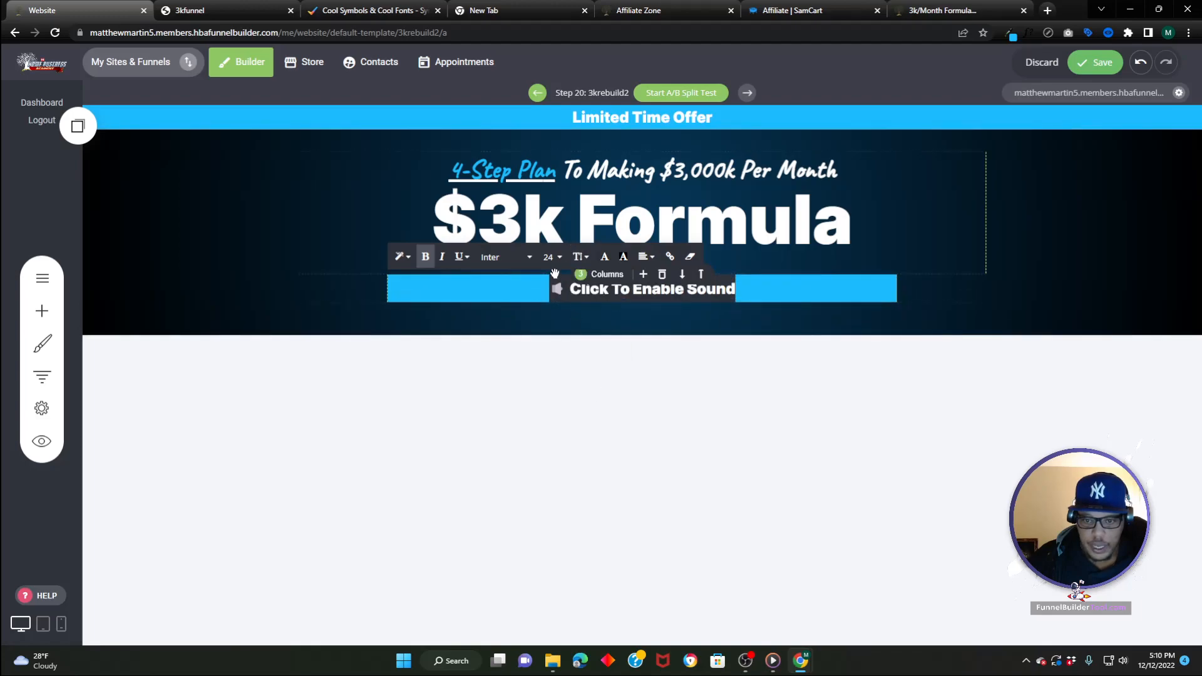
left_click(590, 258)
left_click(599, 363)
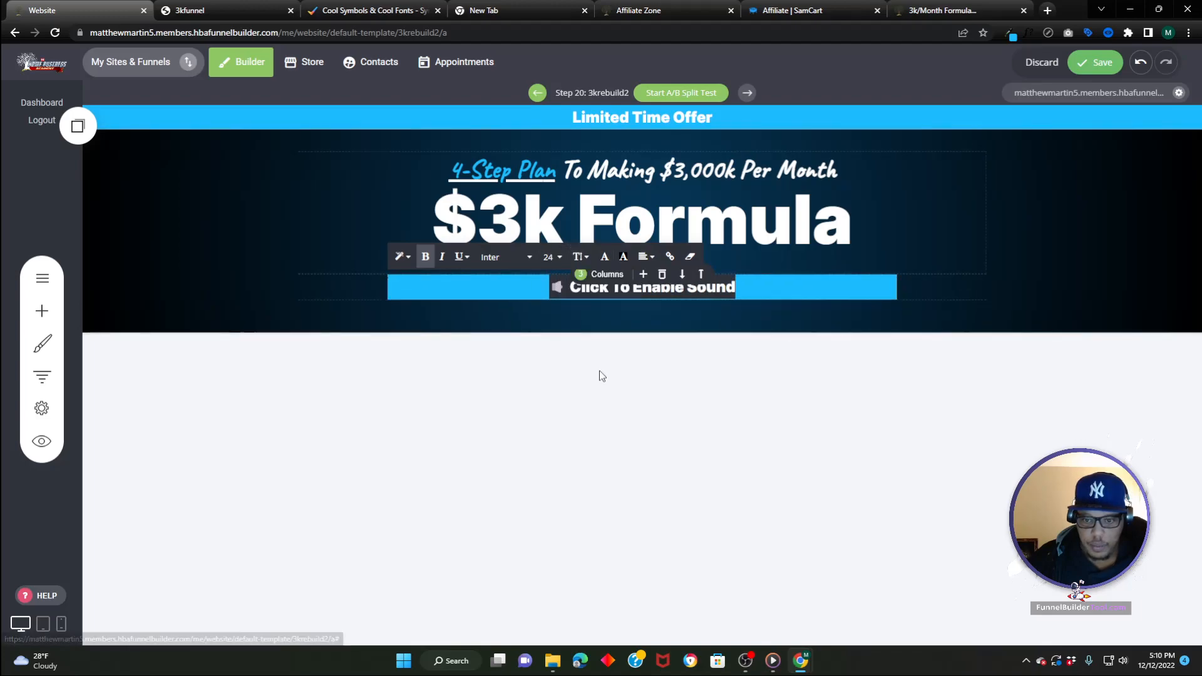
left_click(280, 279)
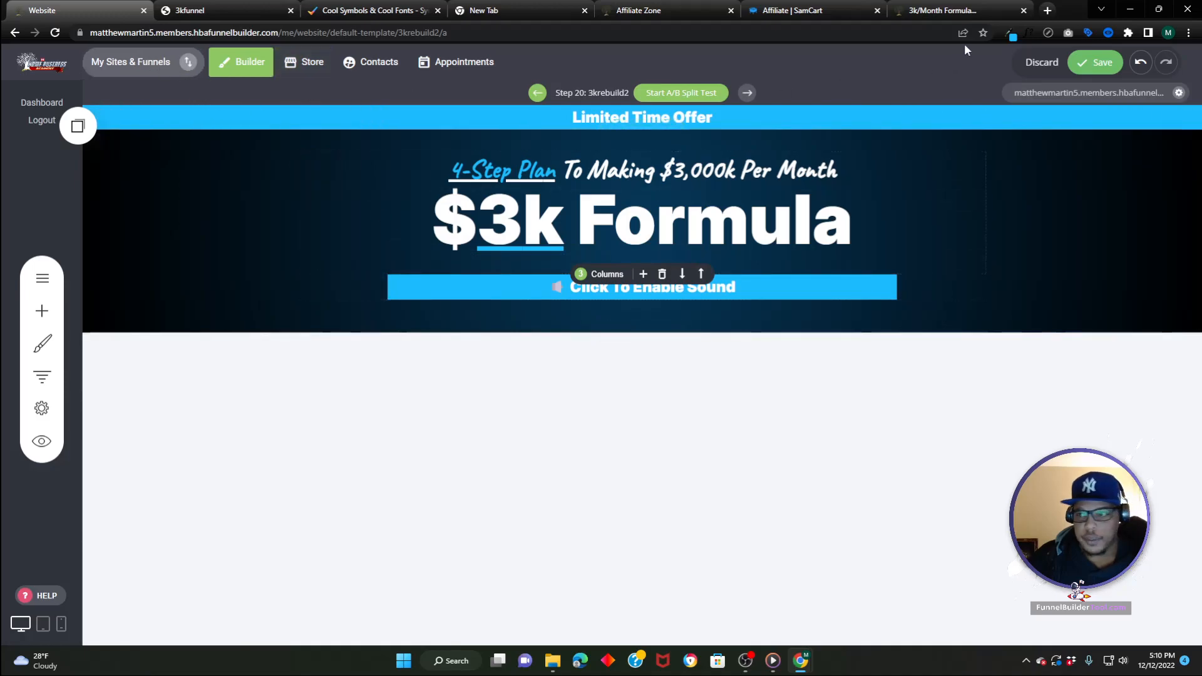
left_click(1089, 63)
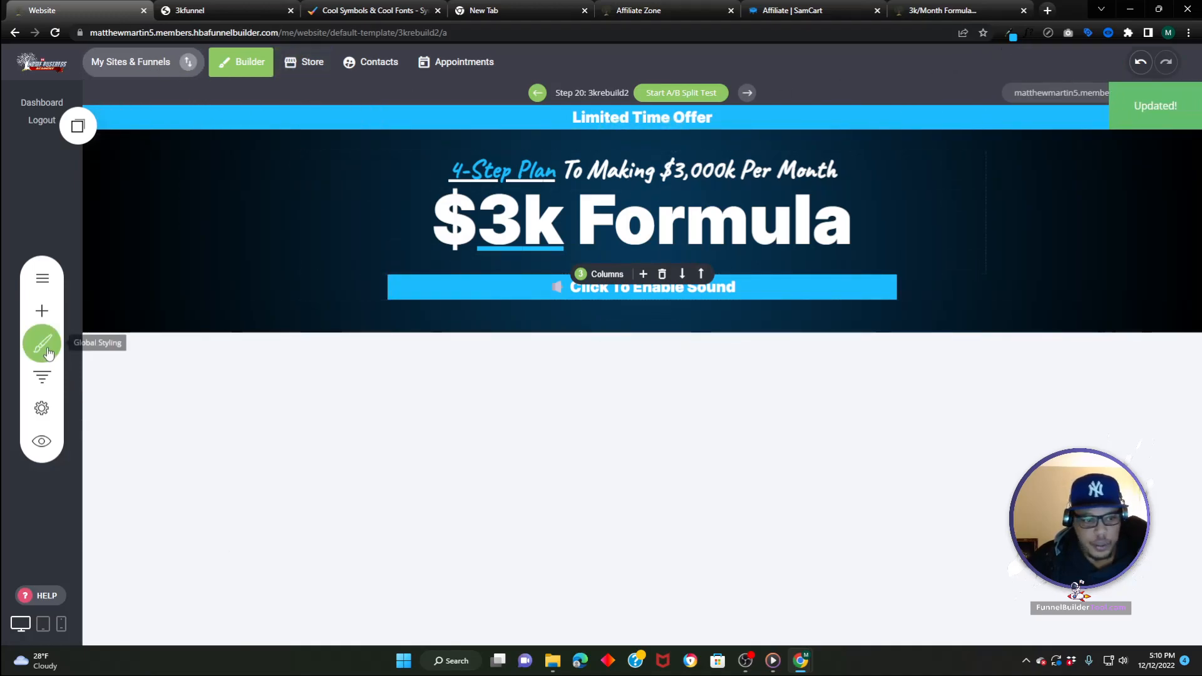
left_click(41, 343)
left_click(263, 407)
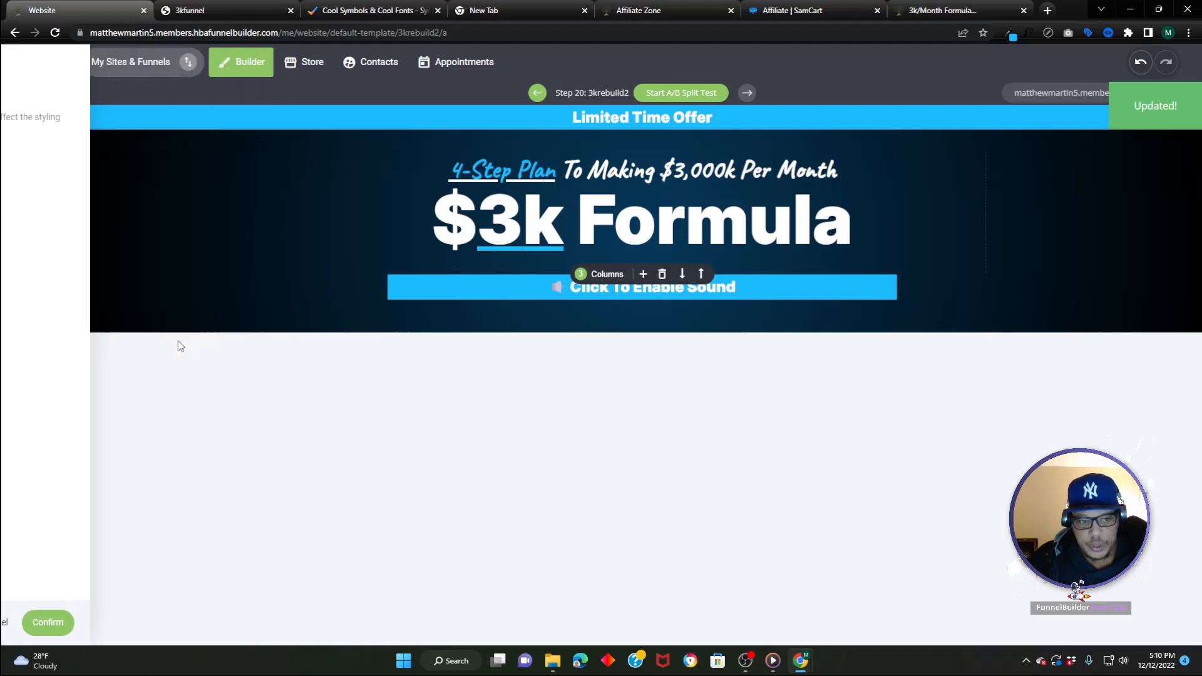
left_click(42, 313)
scroll(128, 376, "down", 3)
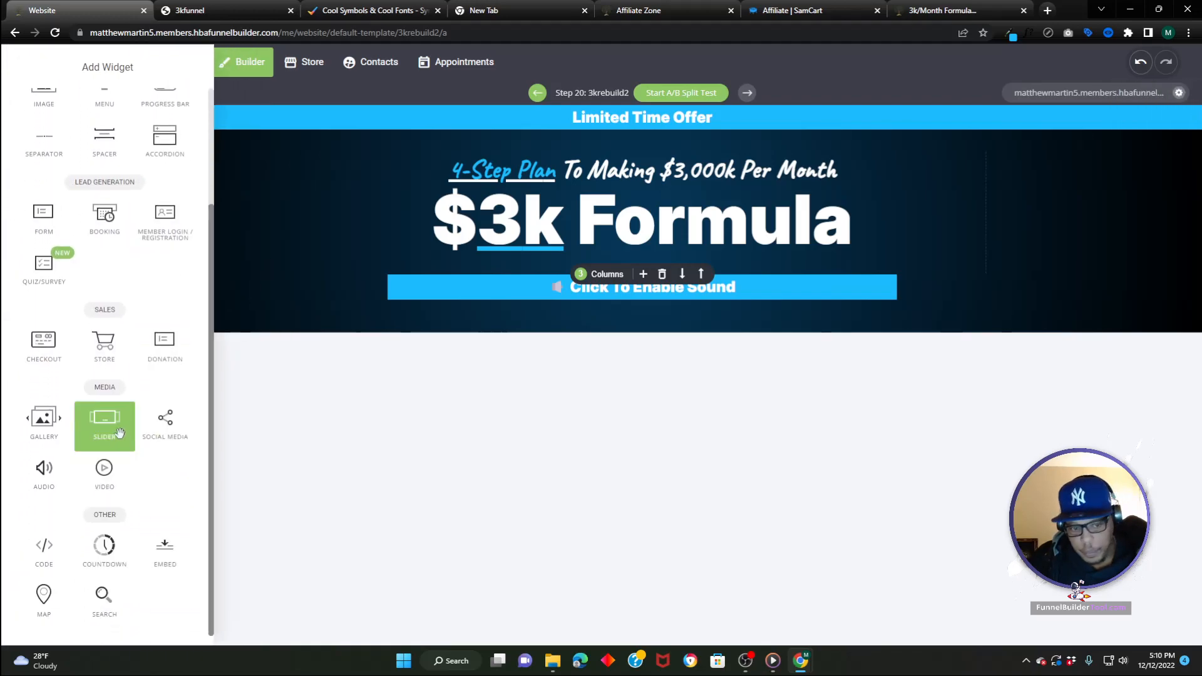
scroll(138, 441, "up", 2)
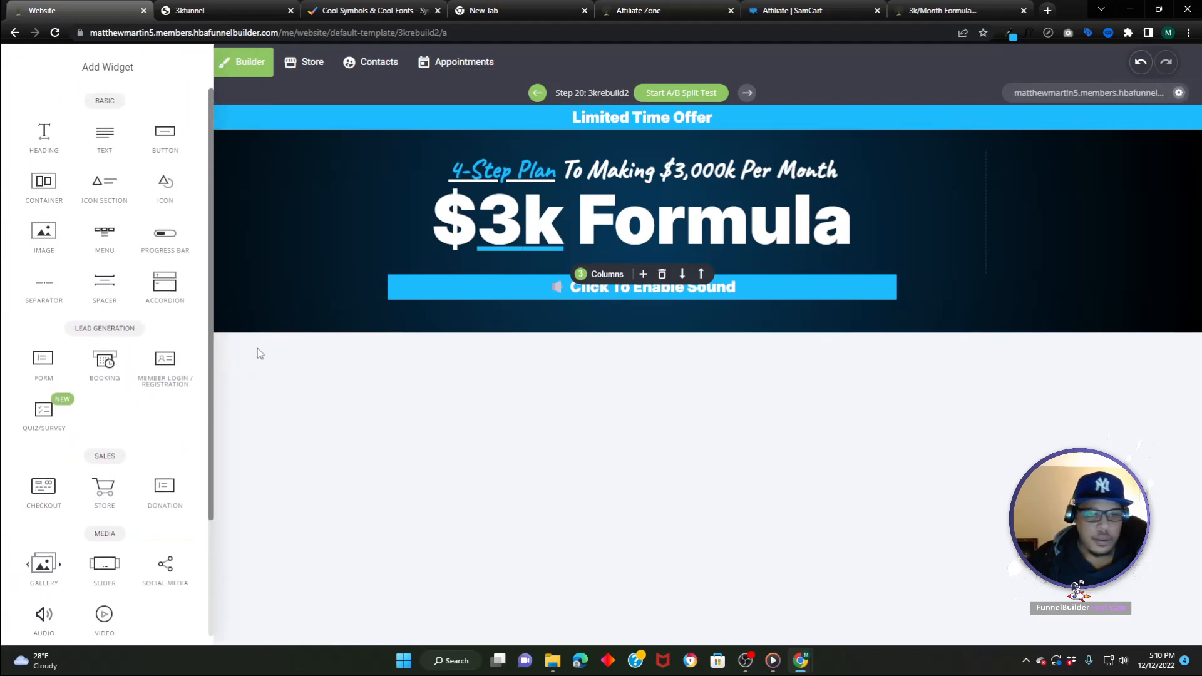
left_click(264, 283)
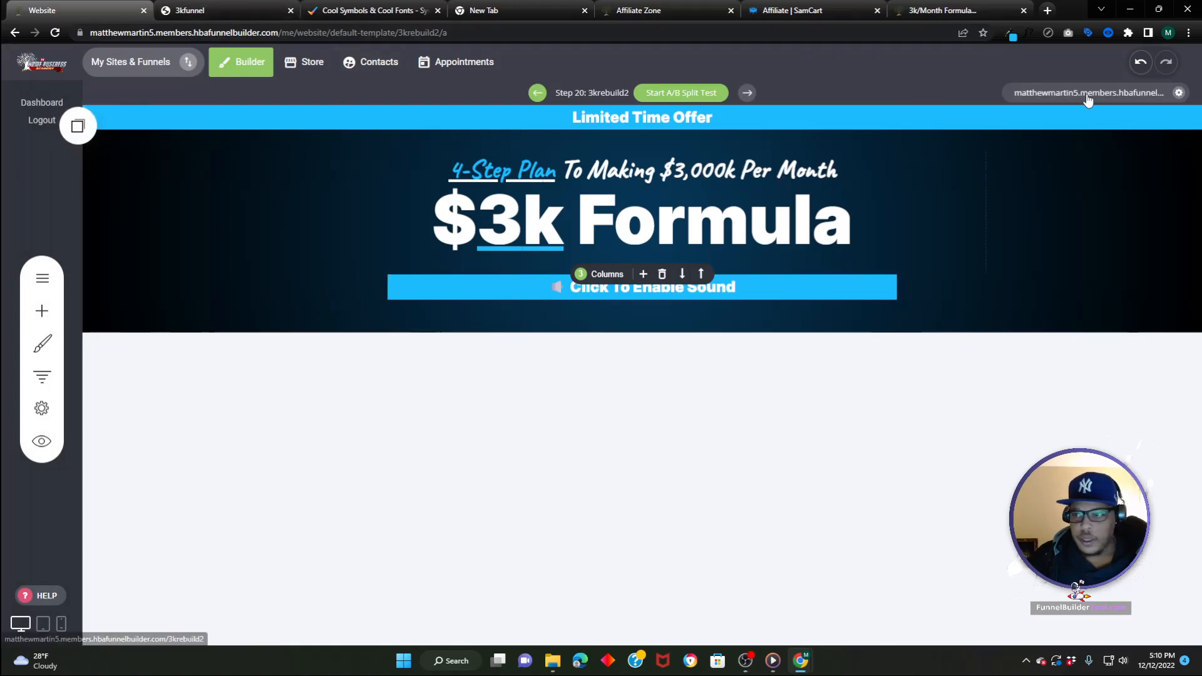
- Copy the builder address of the 3krebuild2 page and load it in the browser tab that shows 3kfunnel
left_click(176, 37)
right_click(175, 38)
left_click(210, 110)
left_click(207, 8)
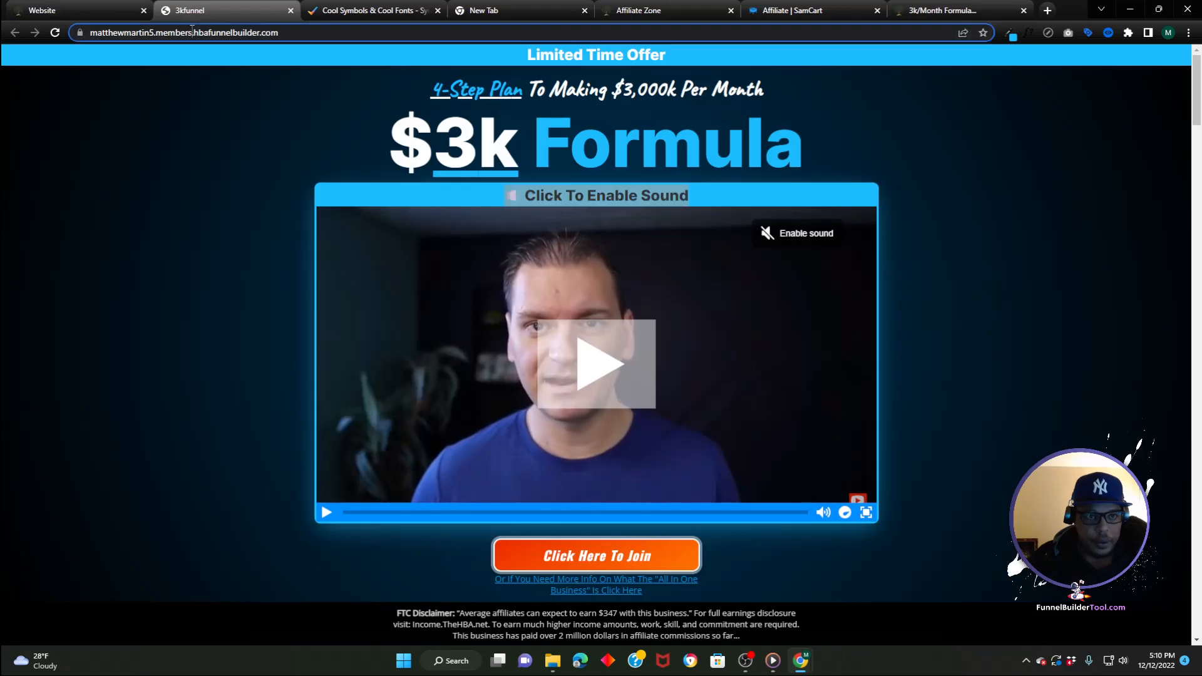
right_click(192, 28)
left_click(239, 111)
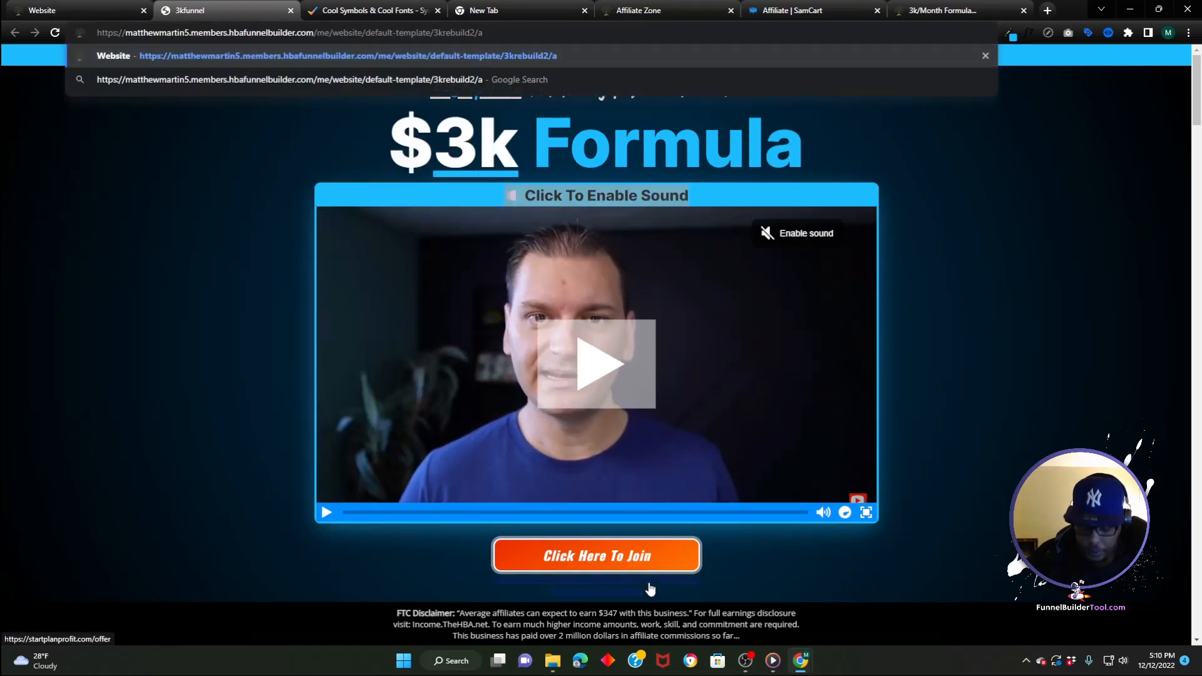
key("Return")
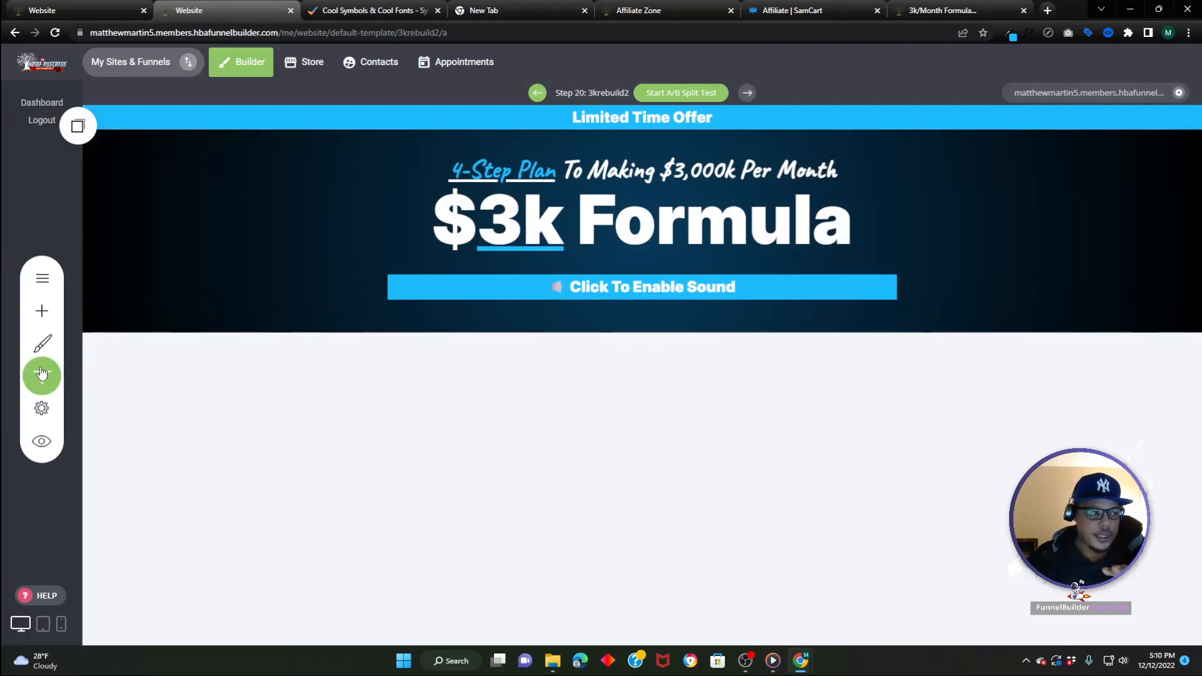
- Open step 19, 3krebuild, from the funnel's step list and copy its video code widget
left_click(38, 378)
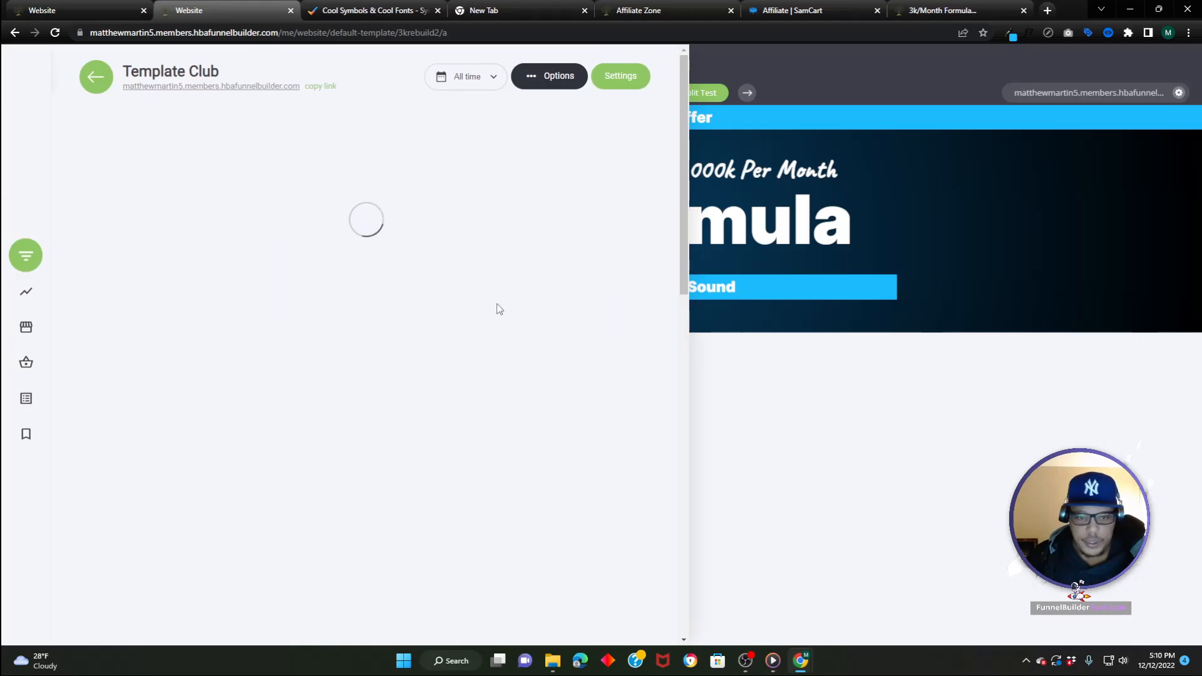
left_click_drag(688, 208, 675, 567)
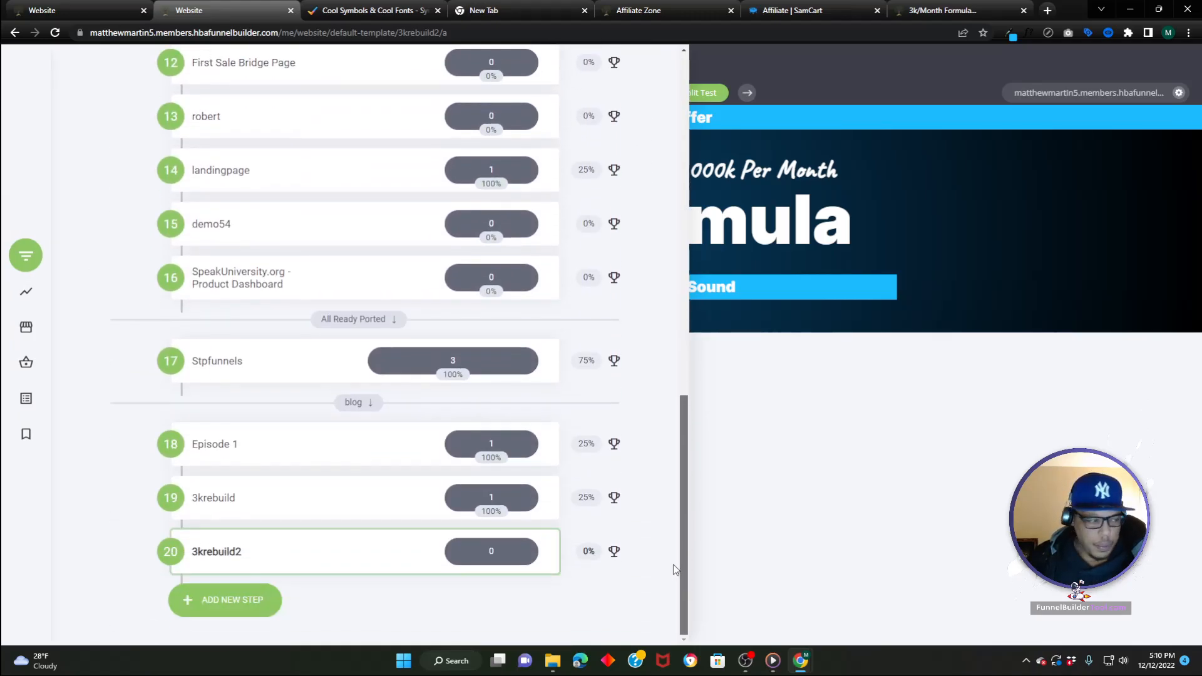
left_click(216, 499)
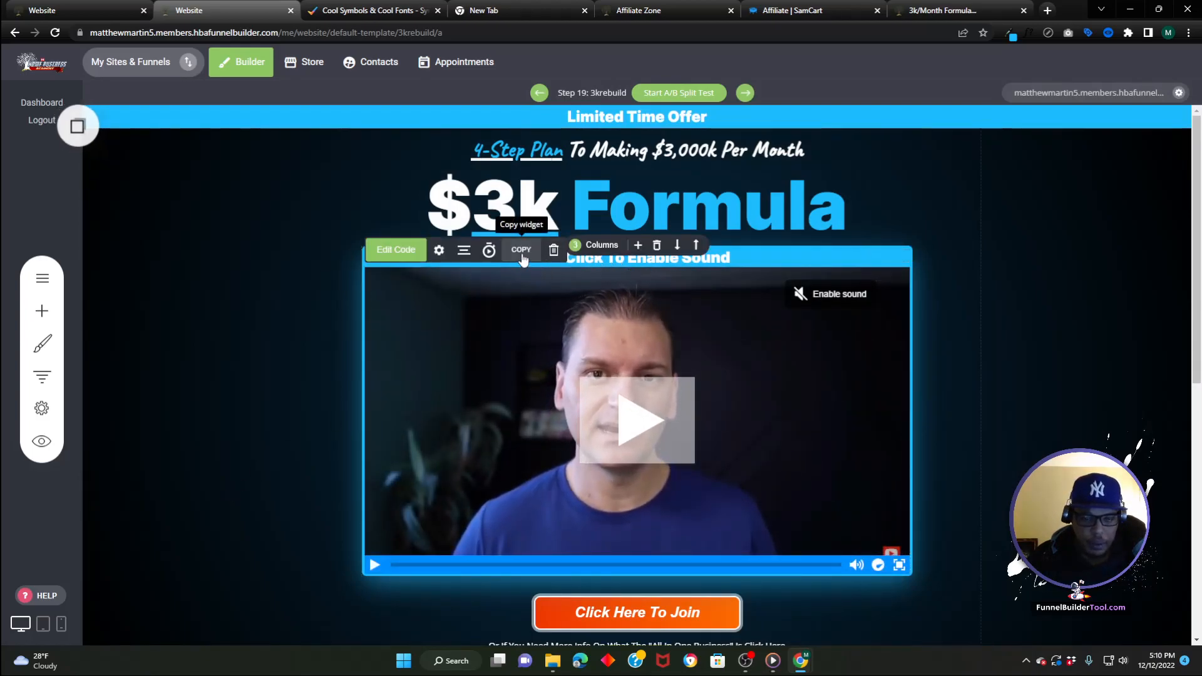
- Return to the 3krebuild2 page and check the available widgets and the copied elements for the video code widget
left_click(82, 11)
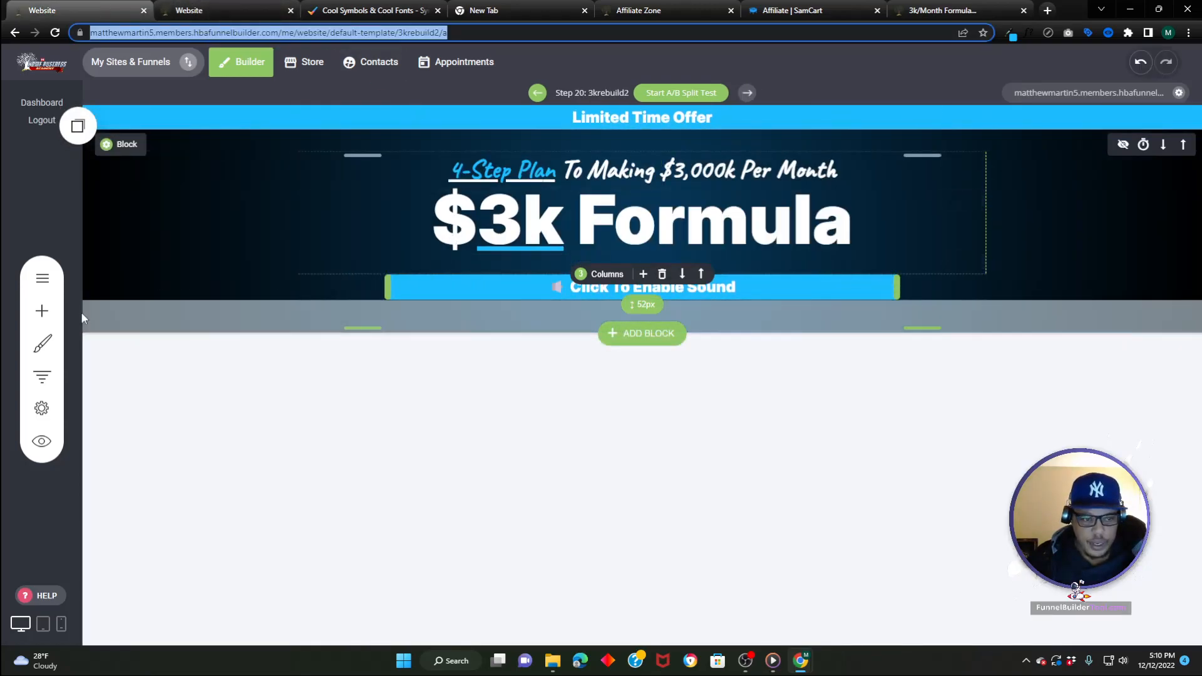
left_click(42, 311)
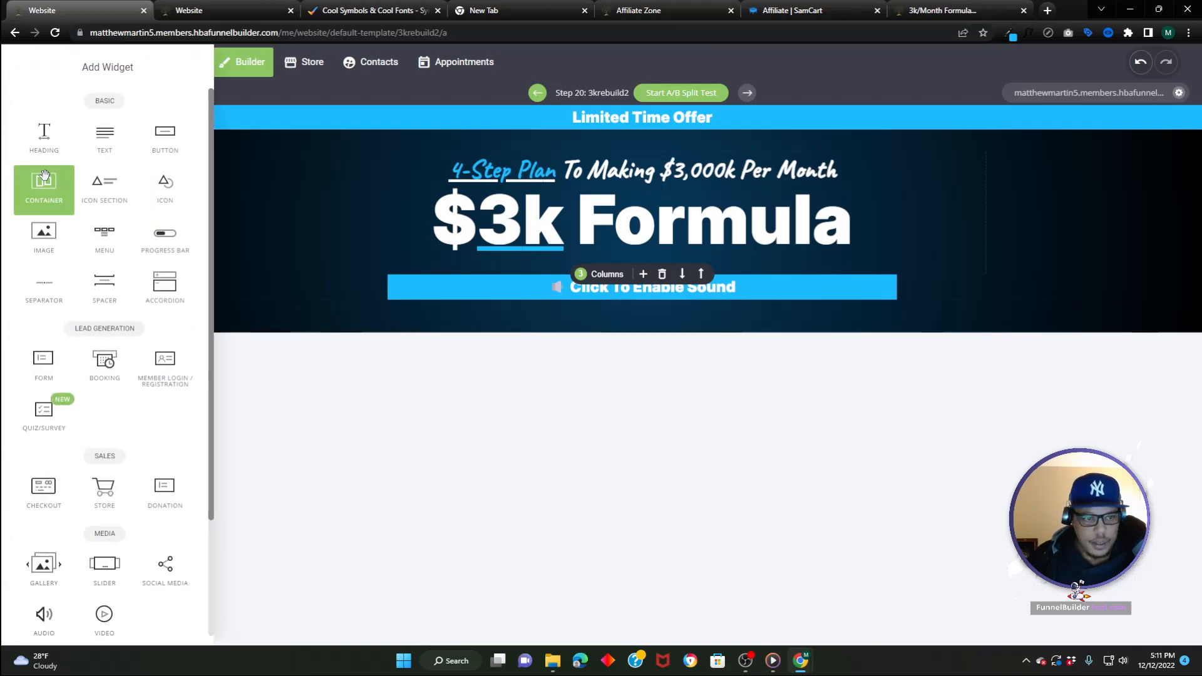
left_click(268, 198)
left_click(66, 132)
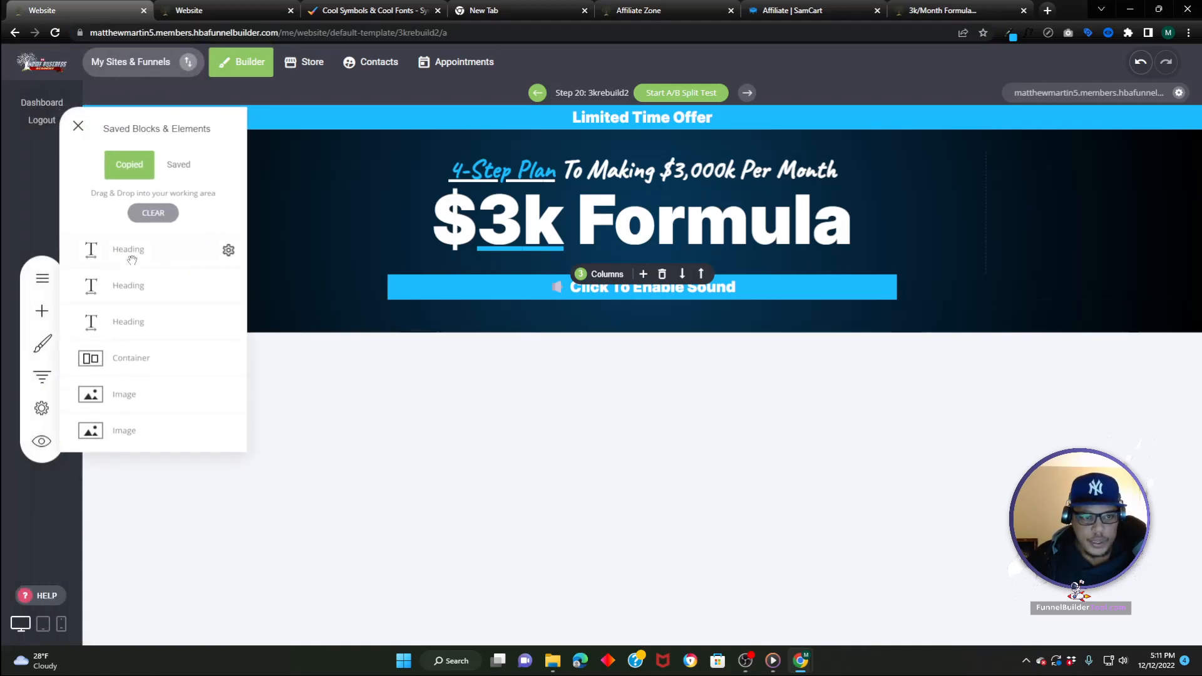
left_click(78, 126)
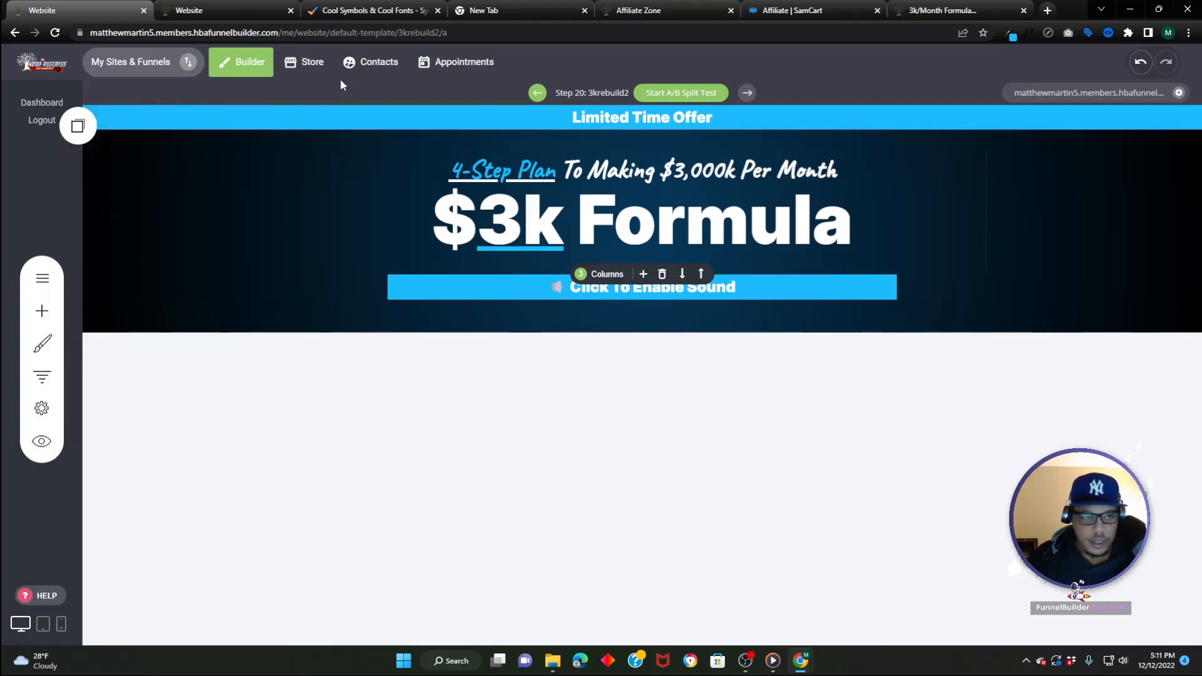
- Revisit the original's video widget, reload the 3krebuild2 page, and place the copied code widget beneath the "Click To Enable Sound" heading
left_click(190, 10)
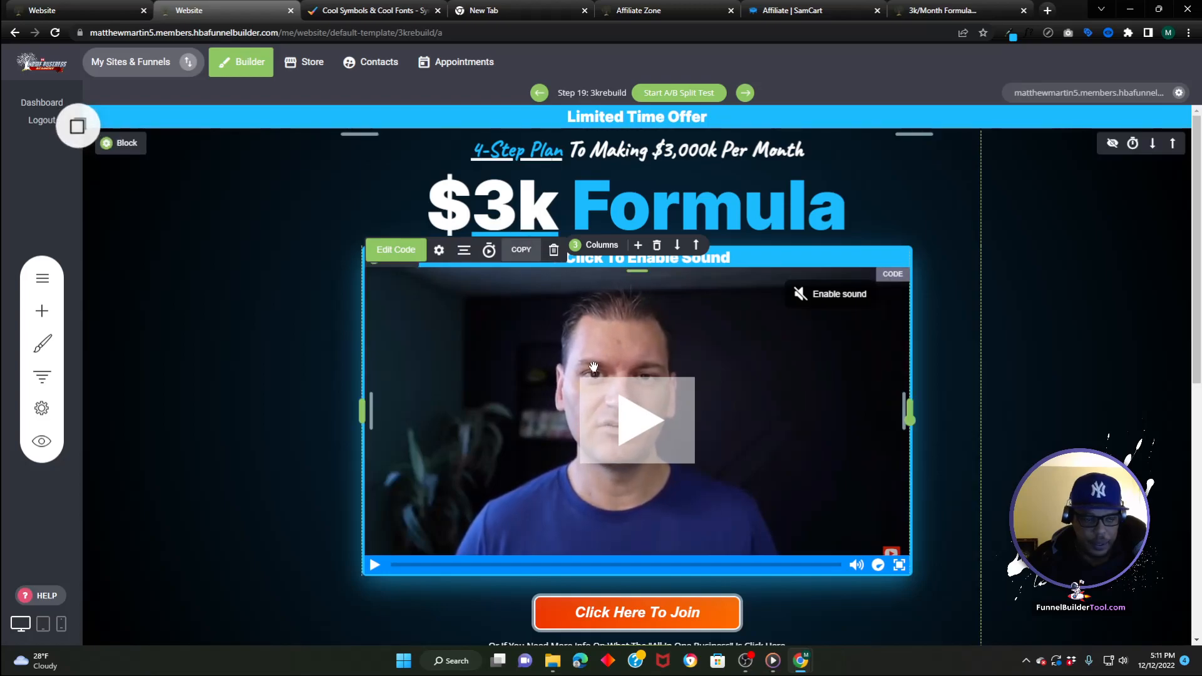
left_click(100, 6)
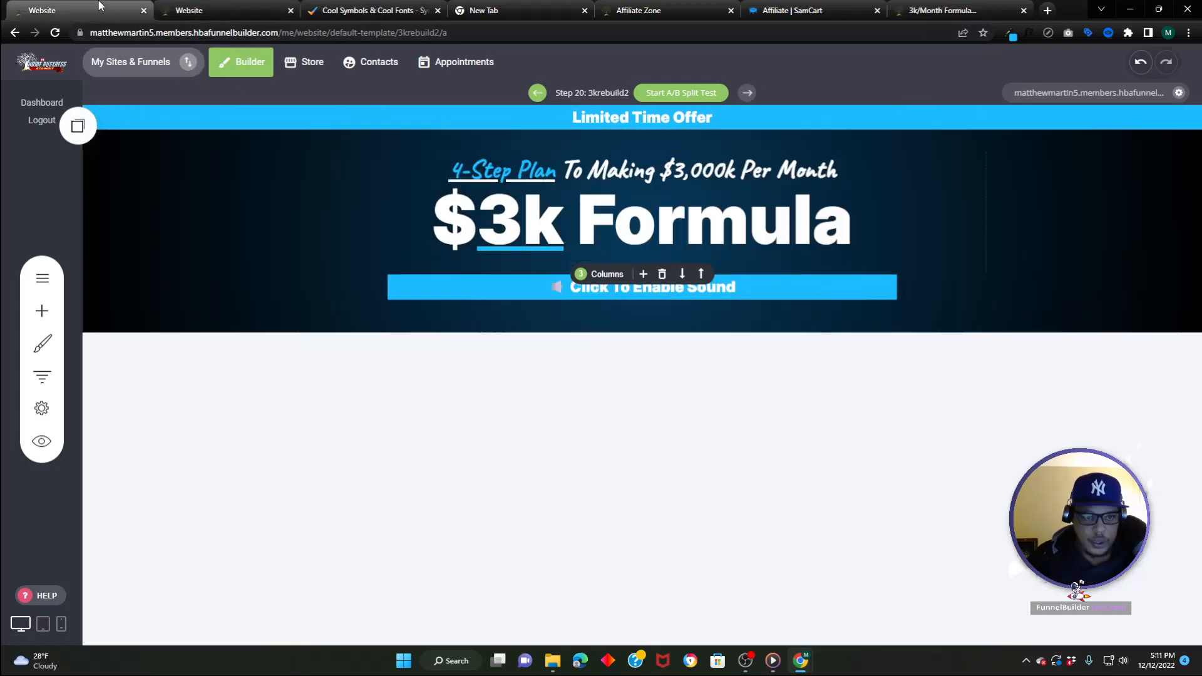
left_click(54, 33)
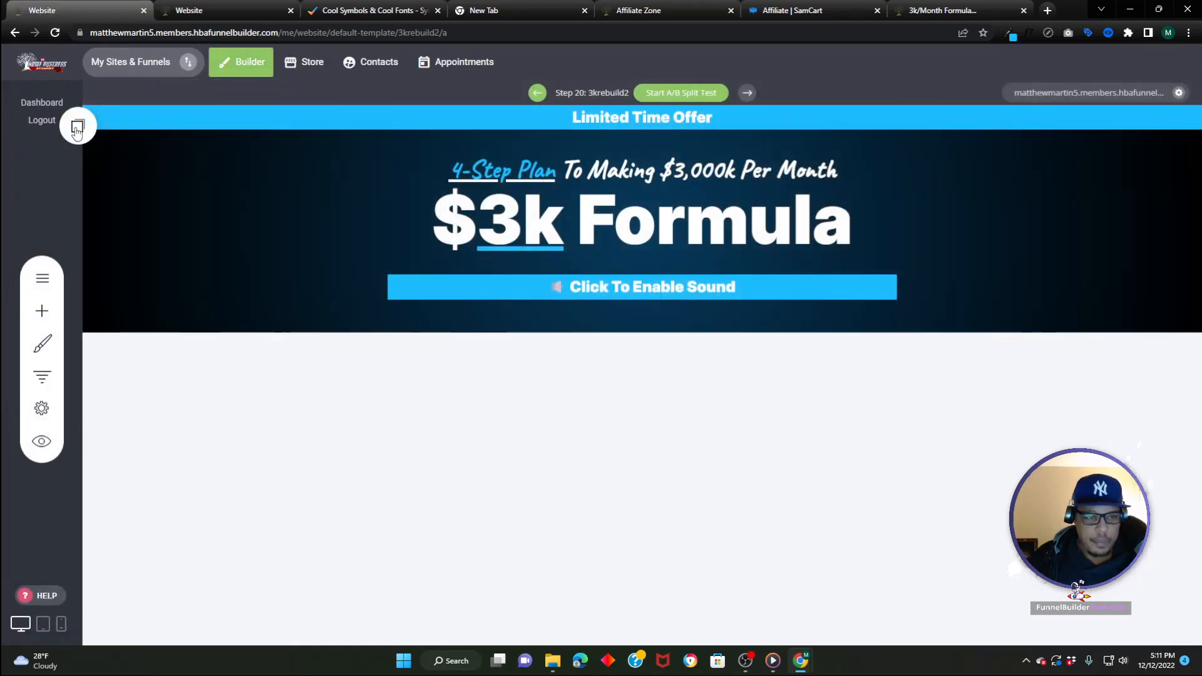
left_click(78, 126)
left_click_drag(115, 253, 622, 292)
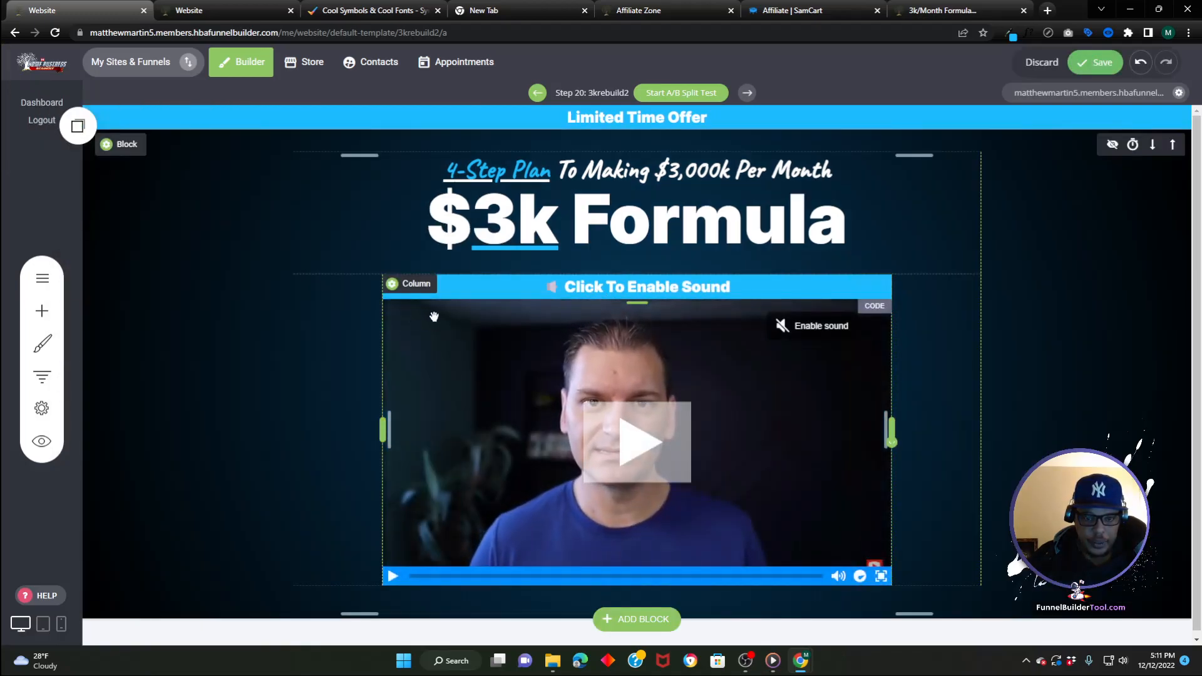
- Copy the hex code 1CBCFF from the background colour of the column holding the video
left_click(413, 284)
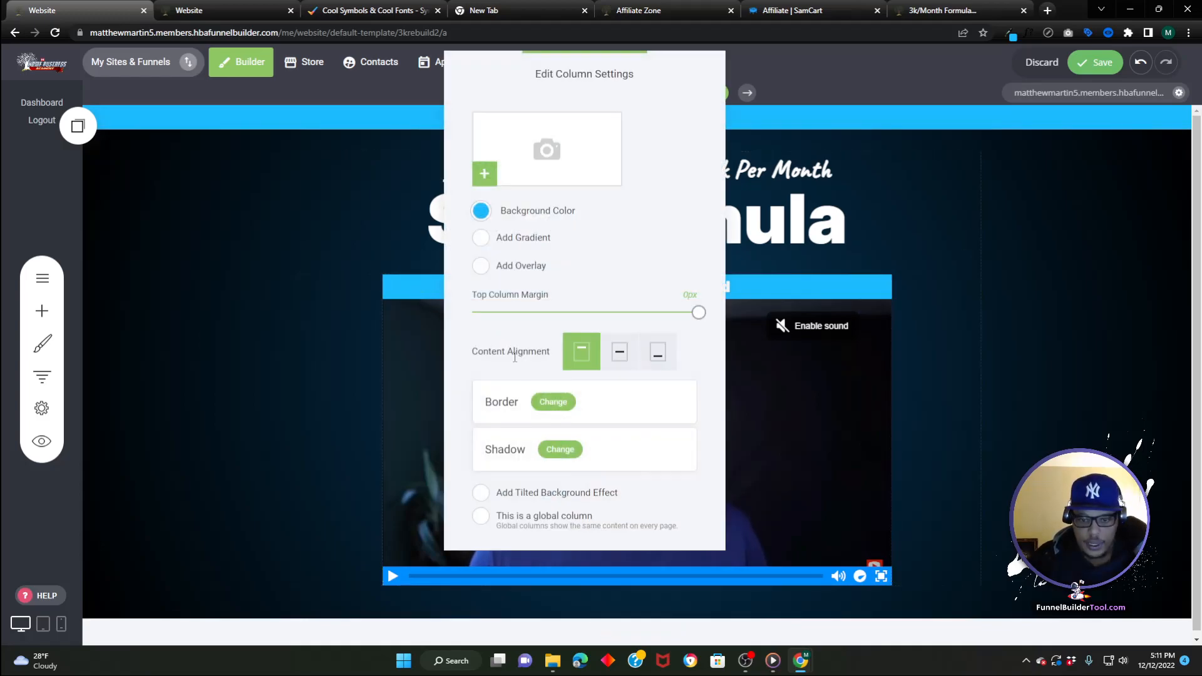
left_click(481, 211)
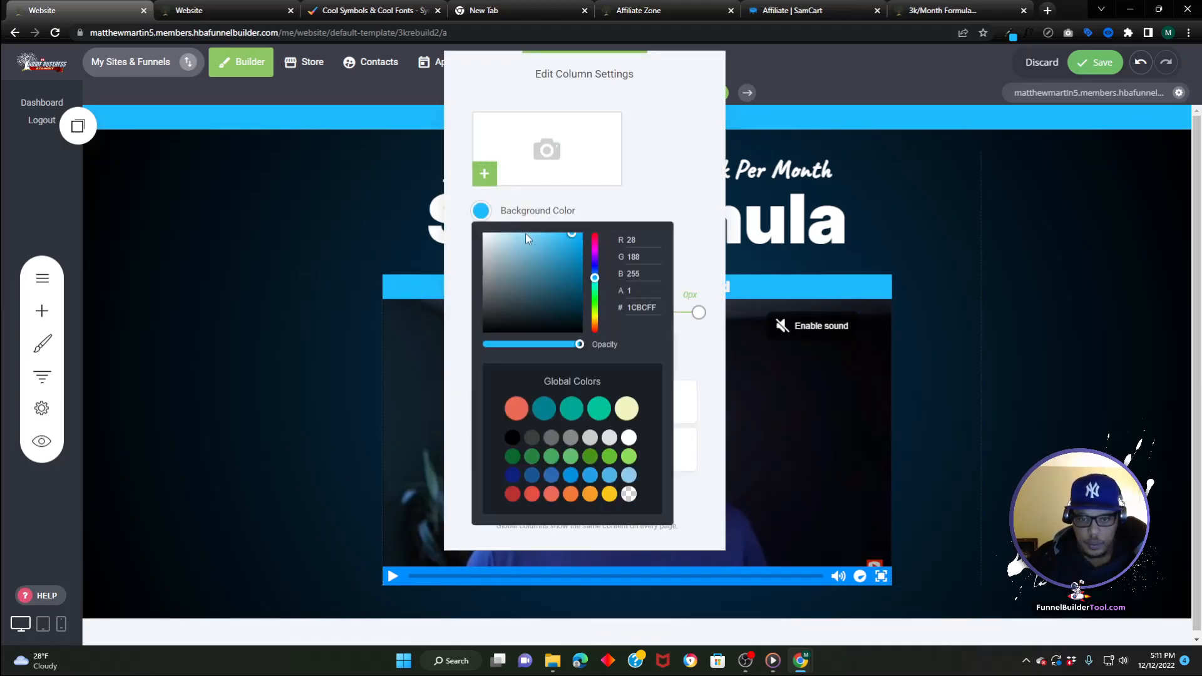
right_click(632, 313)
left_click(694, 360)
left_click(460, 318)
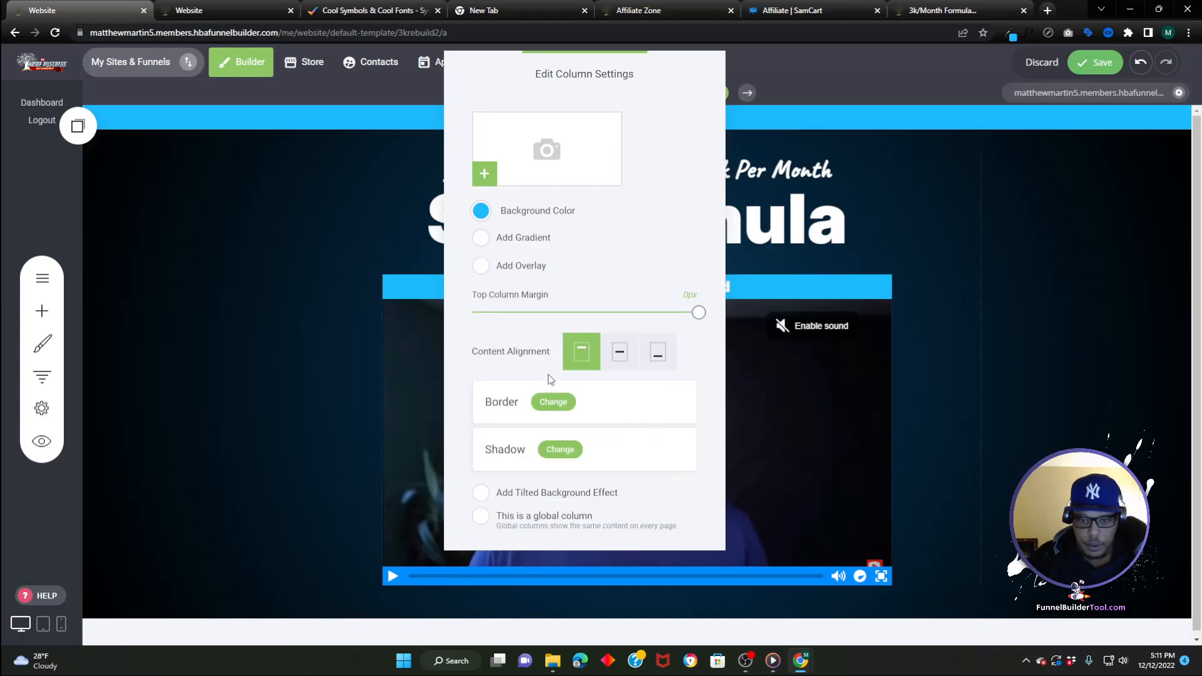
- Set the border colour of the video column to 1CBCFF
left_click(551, 402)
left_click(513, 176)
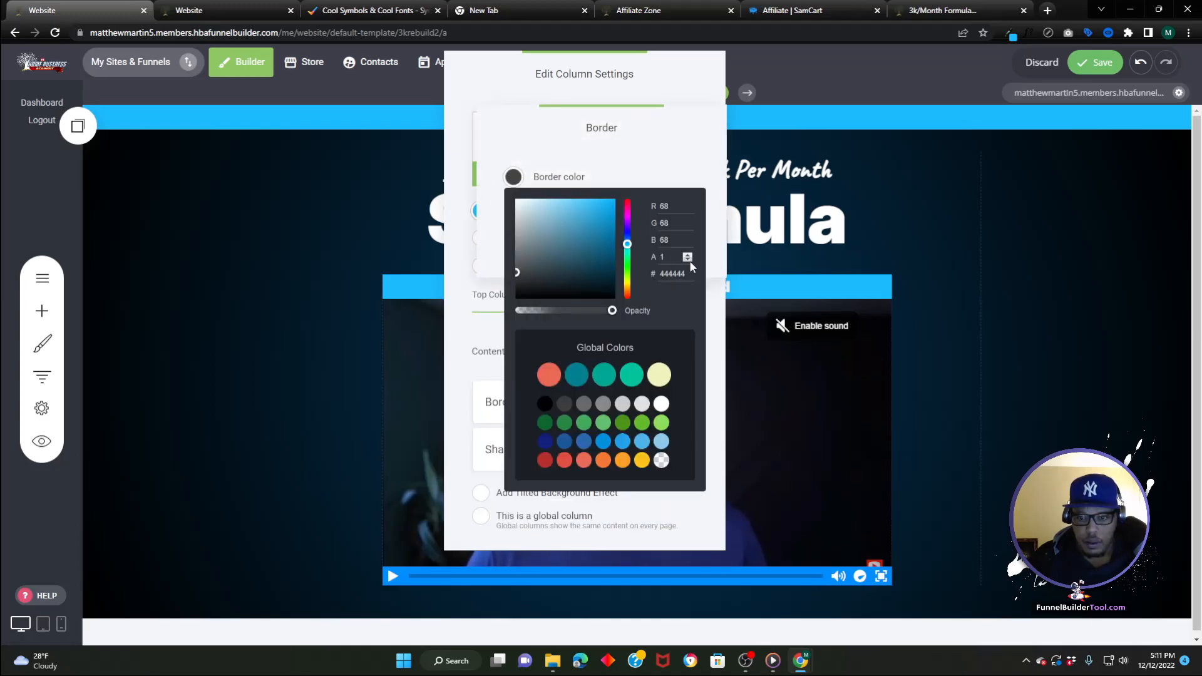
right_click(681, 274)
left_click(695, 335)
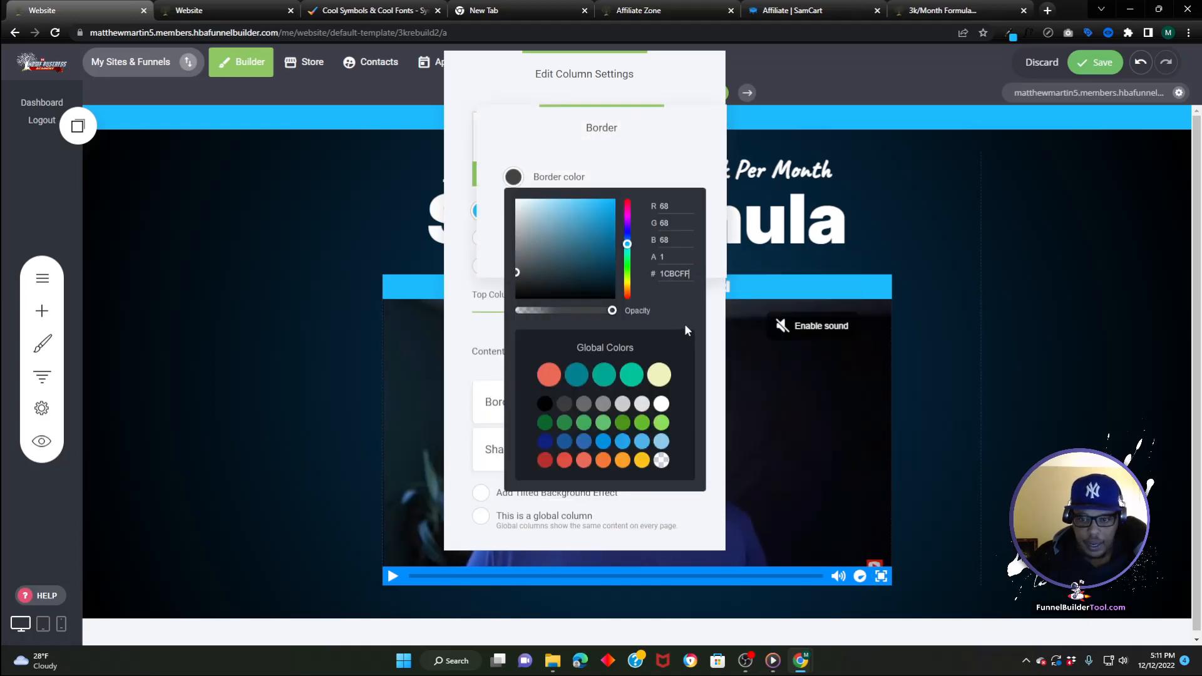
left_click(500, 269)
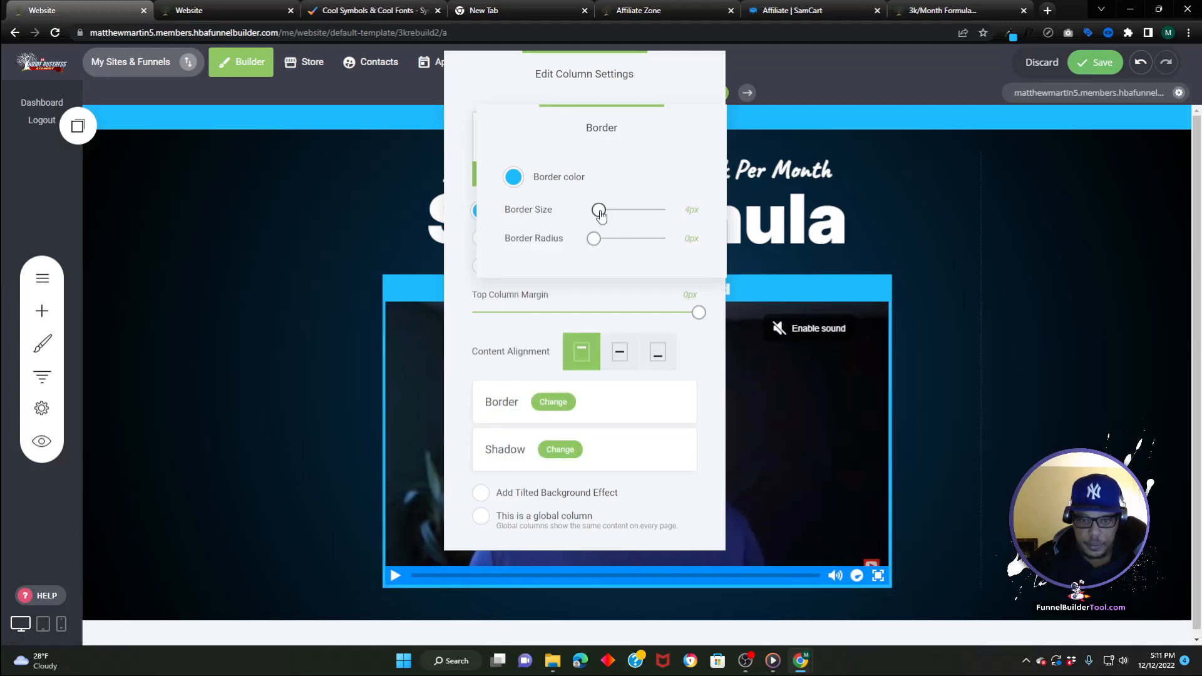
- Give the video column's border a size of 2 px and a radius of 6 px
left_click_drag(596, 214, 600, 216)
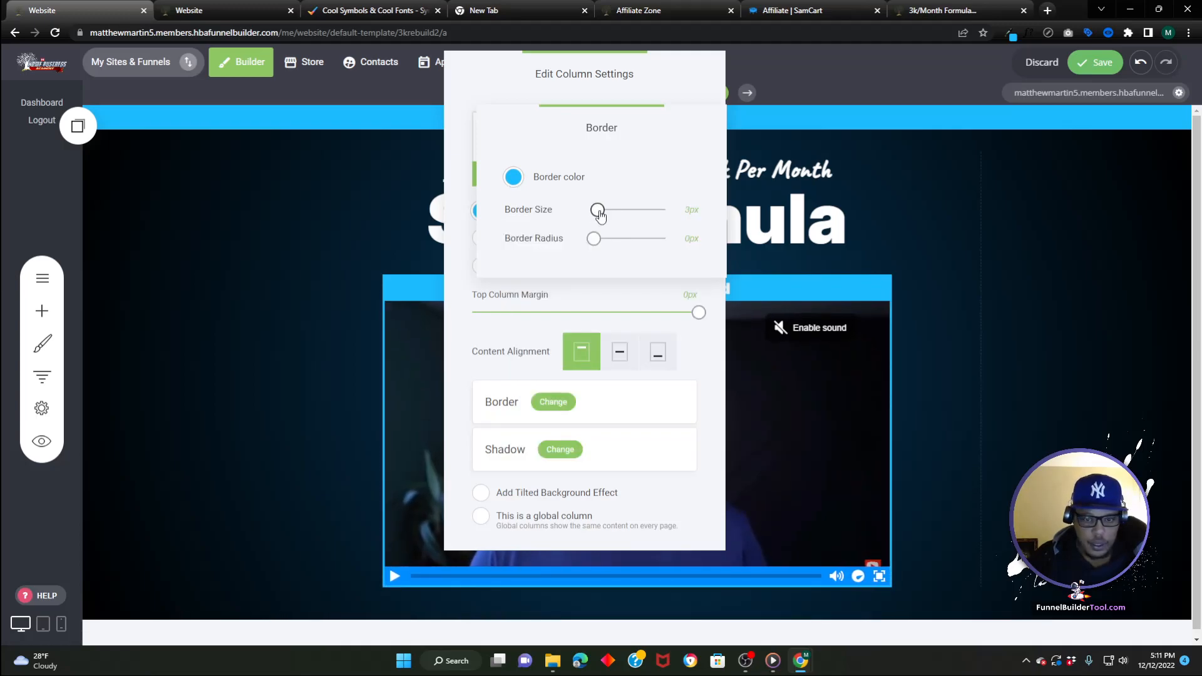
key("Left")
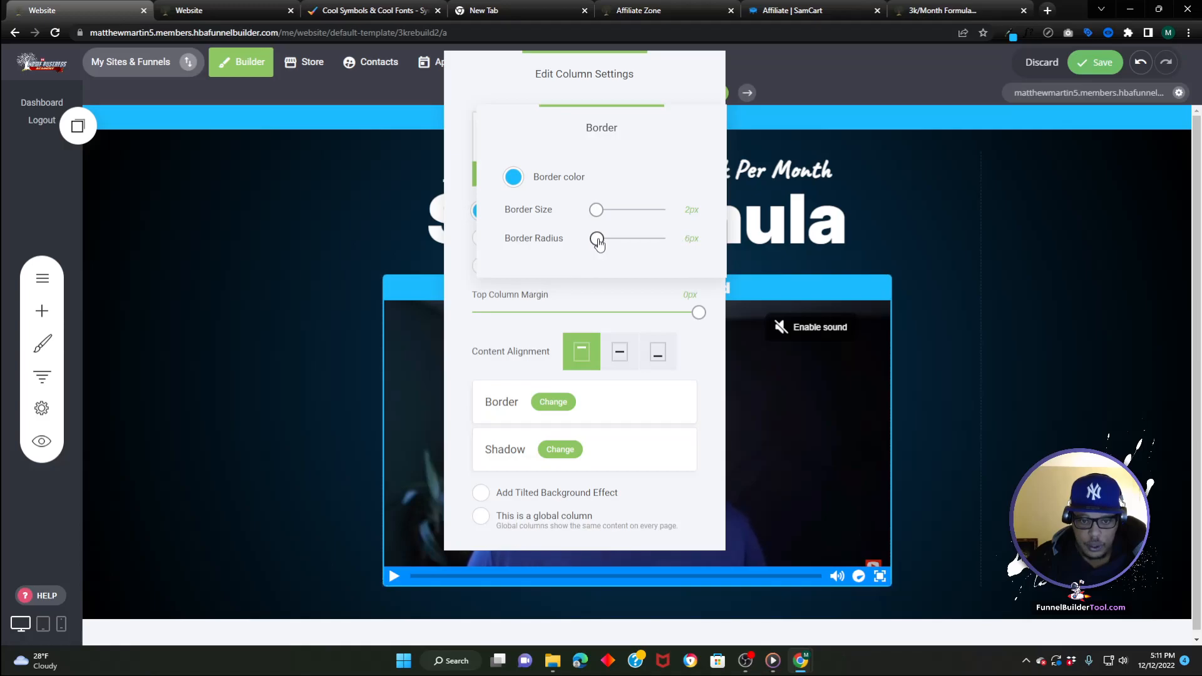
left_click(328, 280)
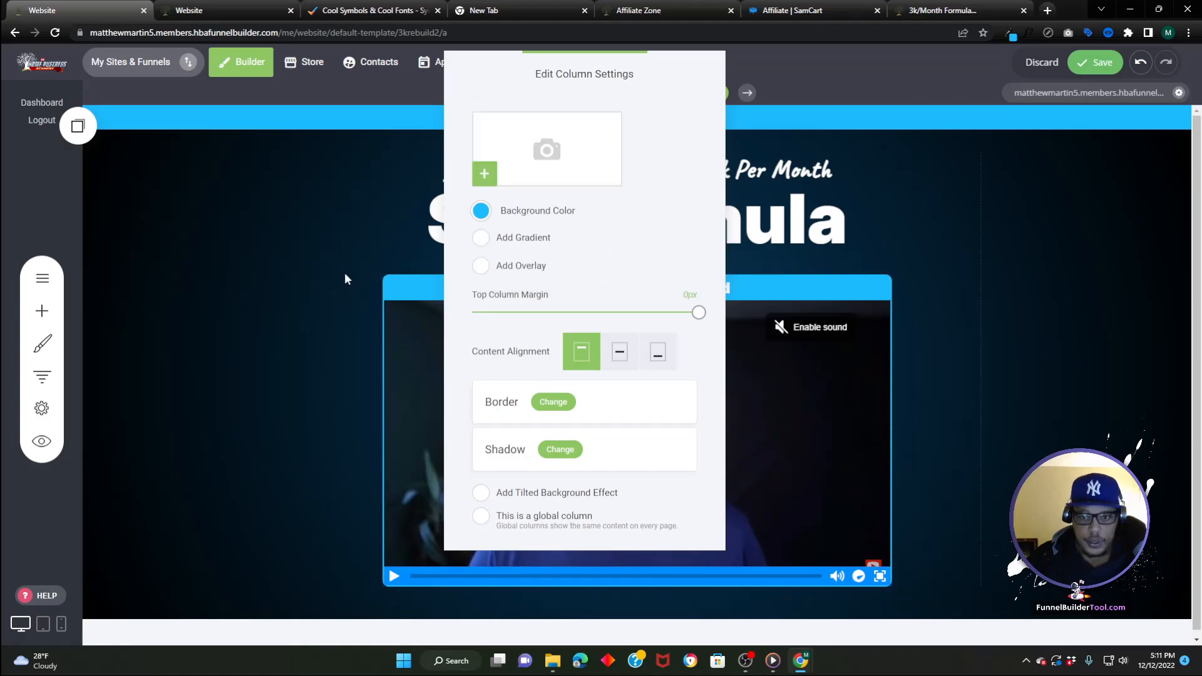
- Save the video column's border changes and close the browser tabs with the original's editor and the symbol site
left_click(345, 272)
left_click(1108, 70)
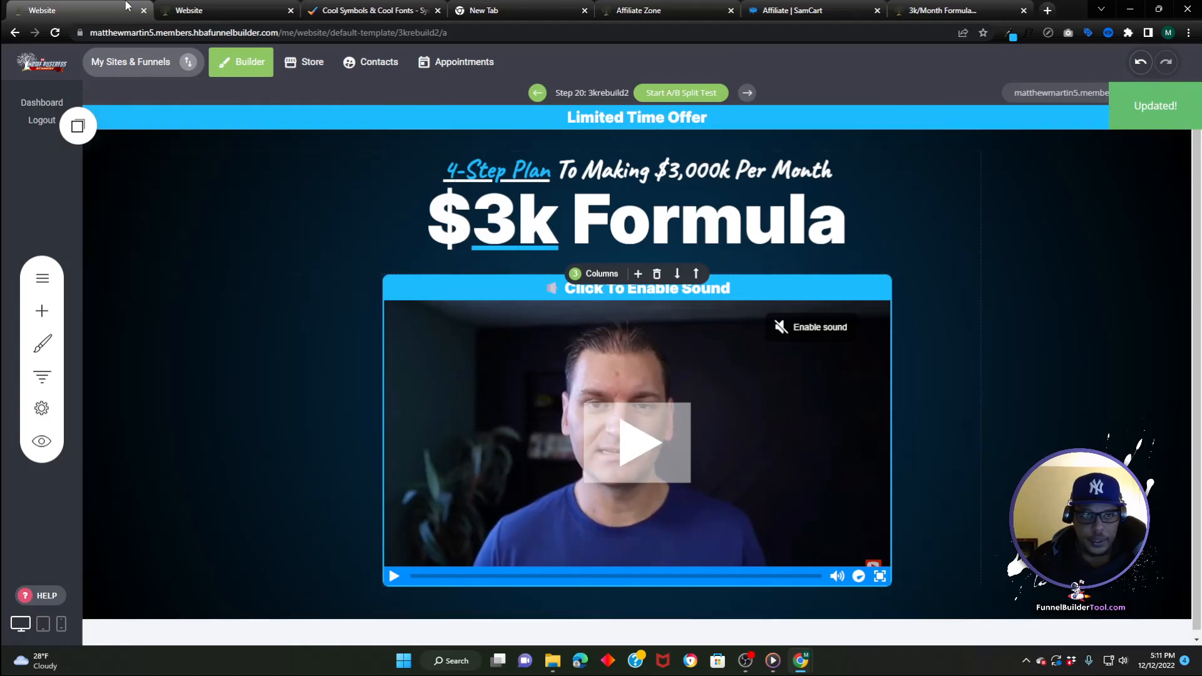
left_click(210, 10)
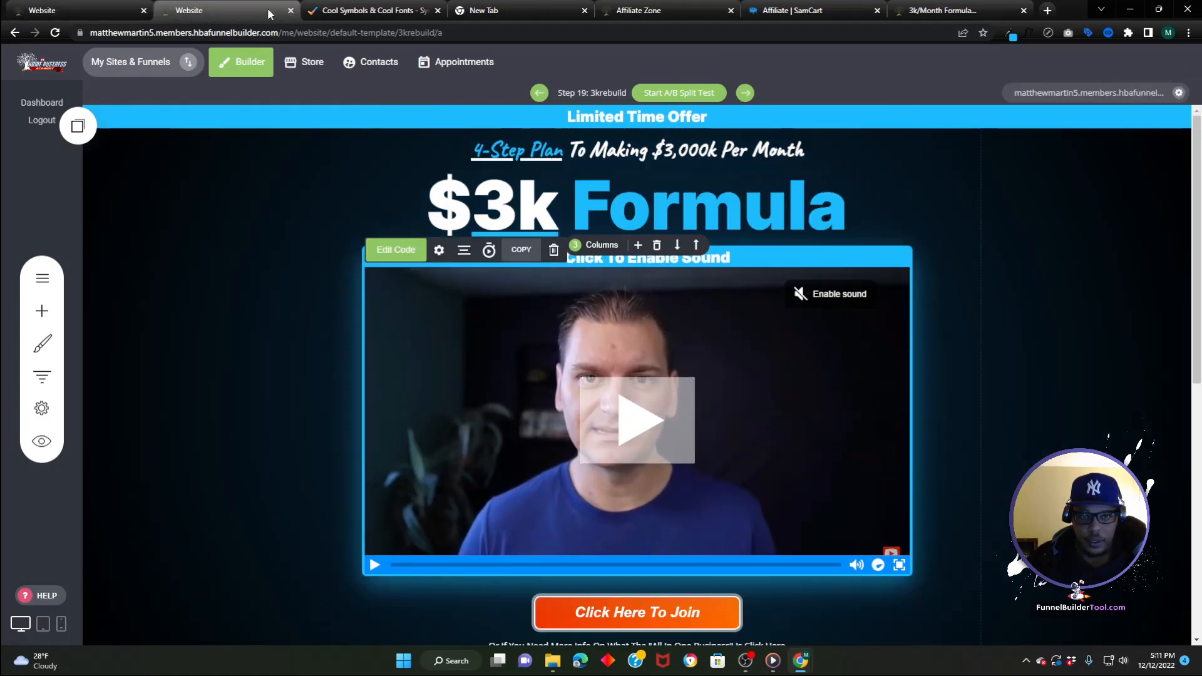
left_click(290, 11)
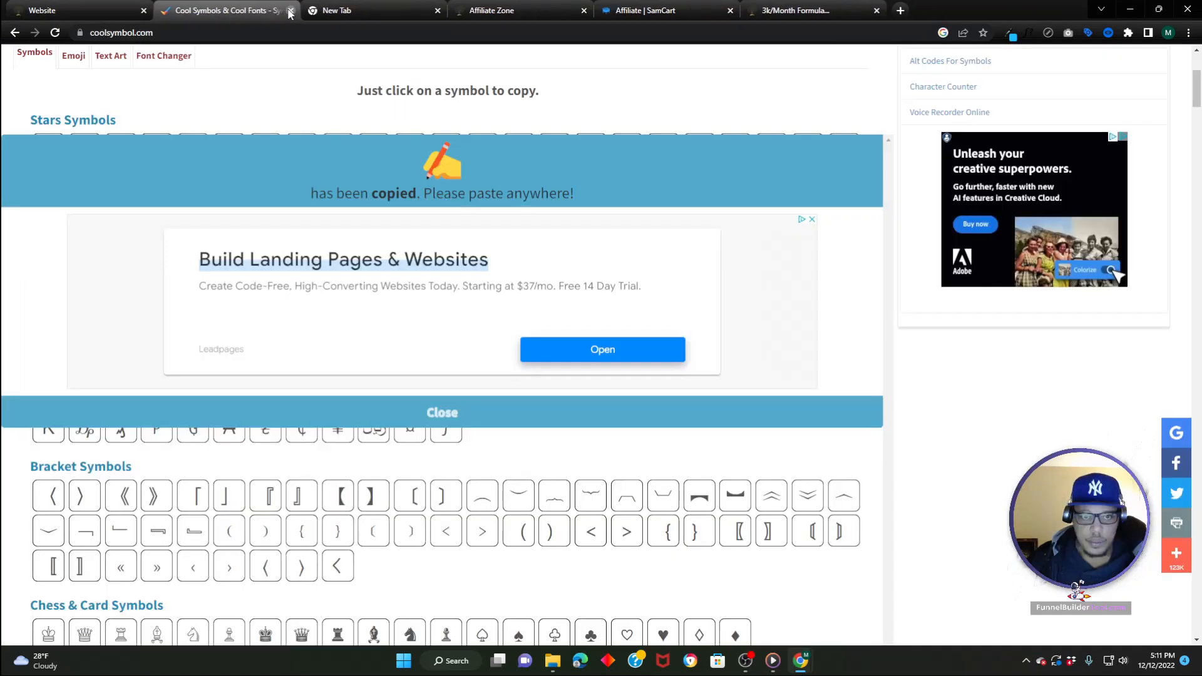
left_click(290, 11)
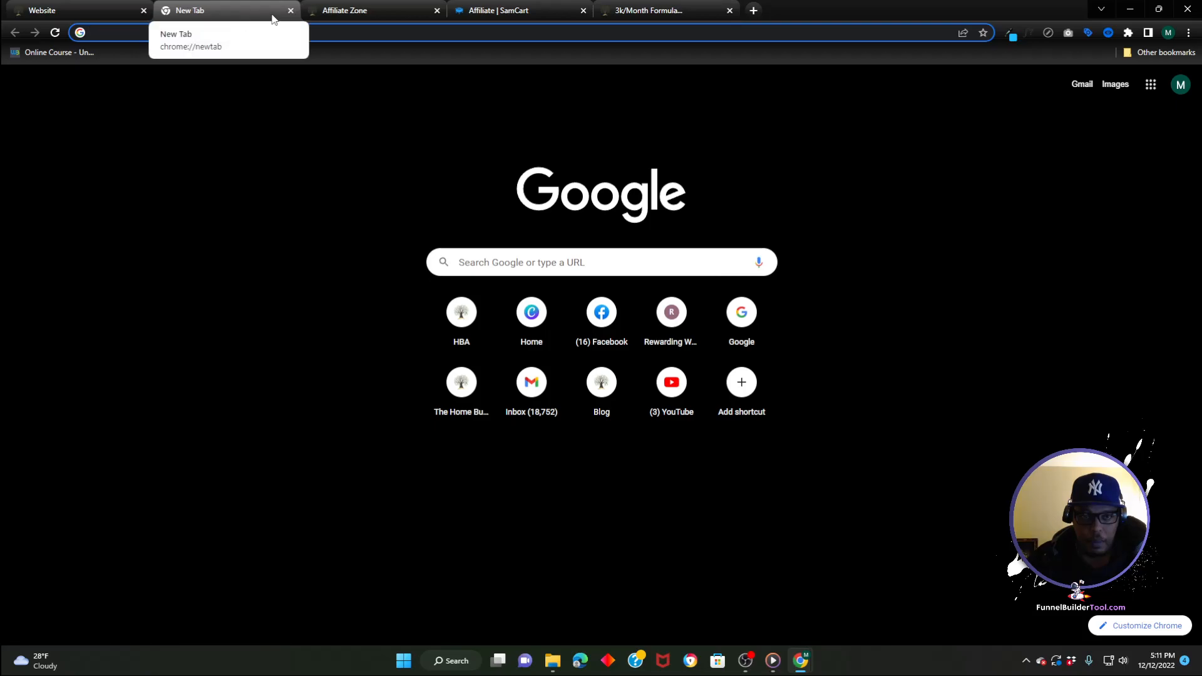
- Open the live 3krebuild page in the browser and examine its layout around the video
left_click(88, 13)
left_click(206, 12)
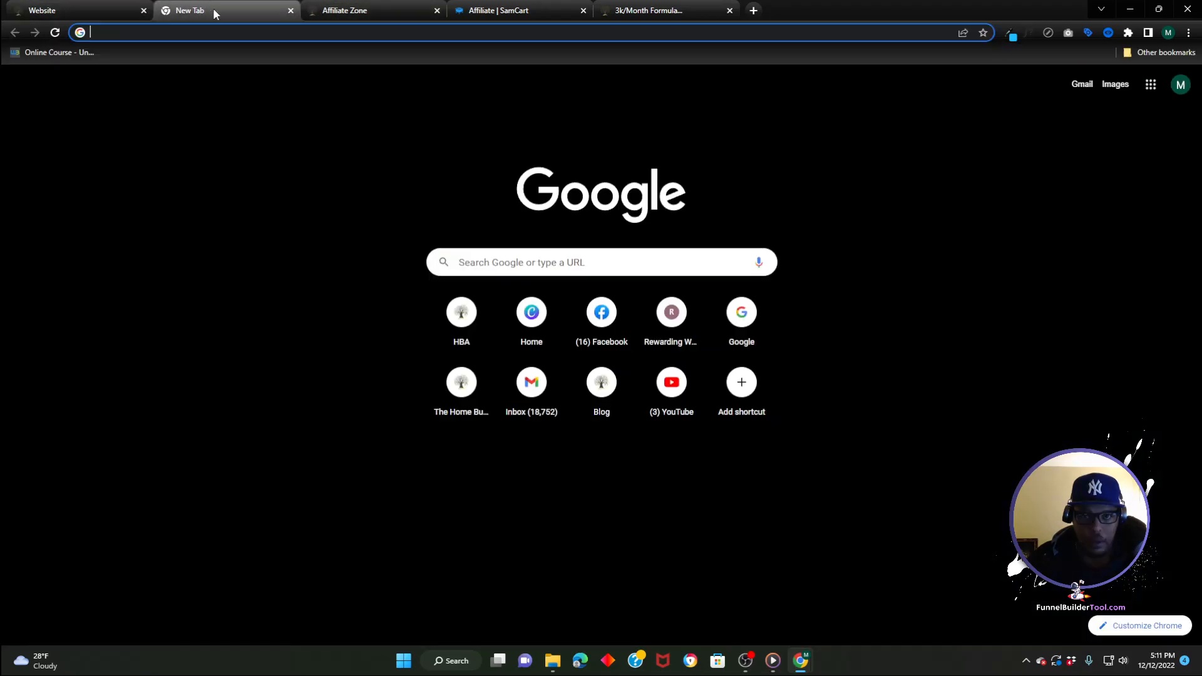
left_click(314, 12)
left_click(187, 11)
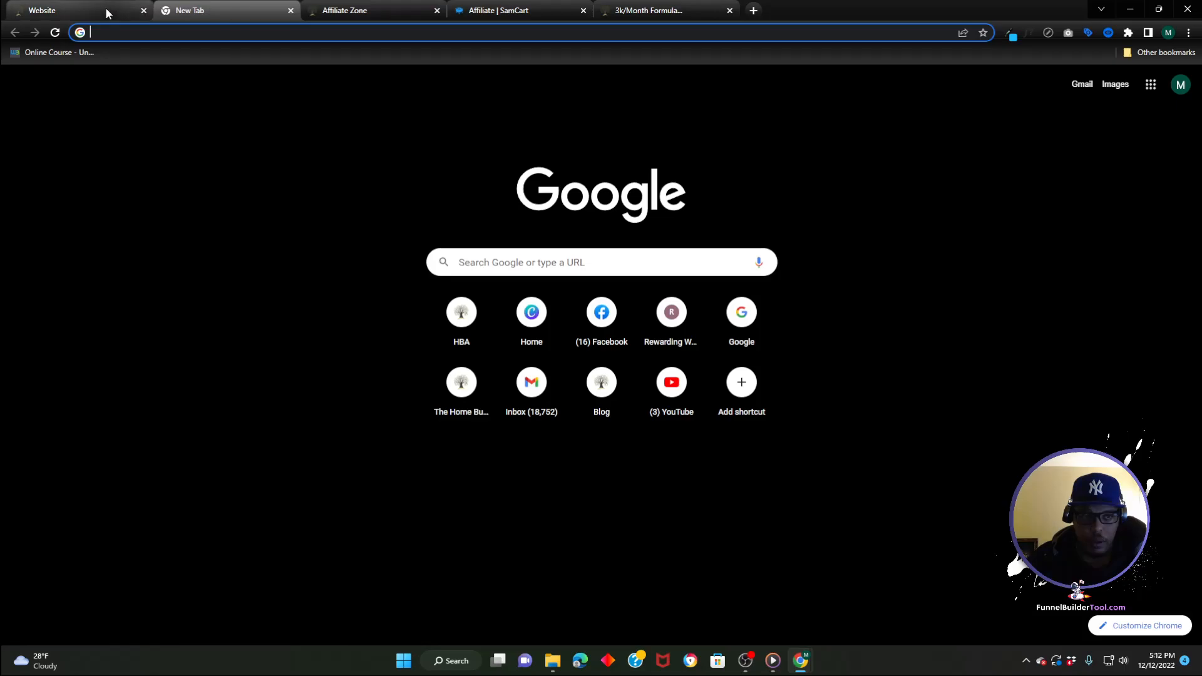
left_click(96, 13)
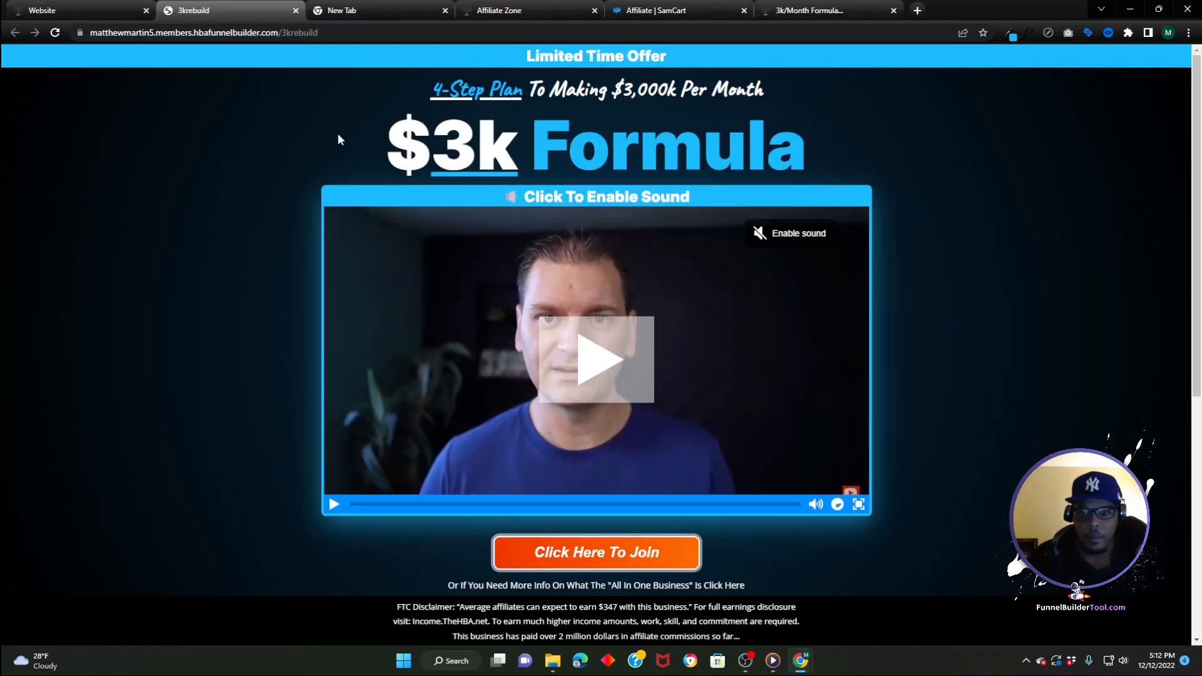
scroll(413, 315, "down", 3)
scroll(414, 315, "up", 3)
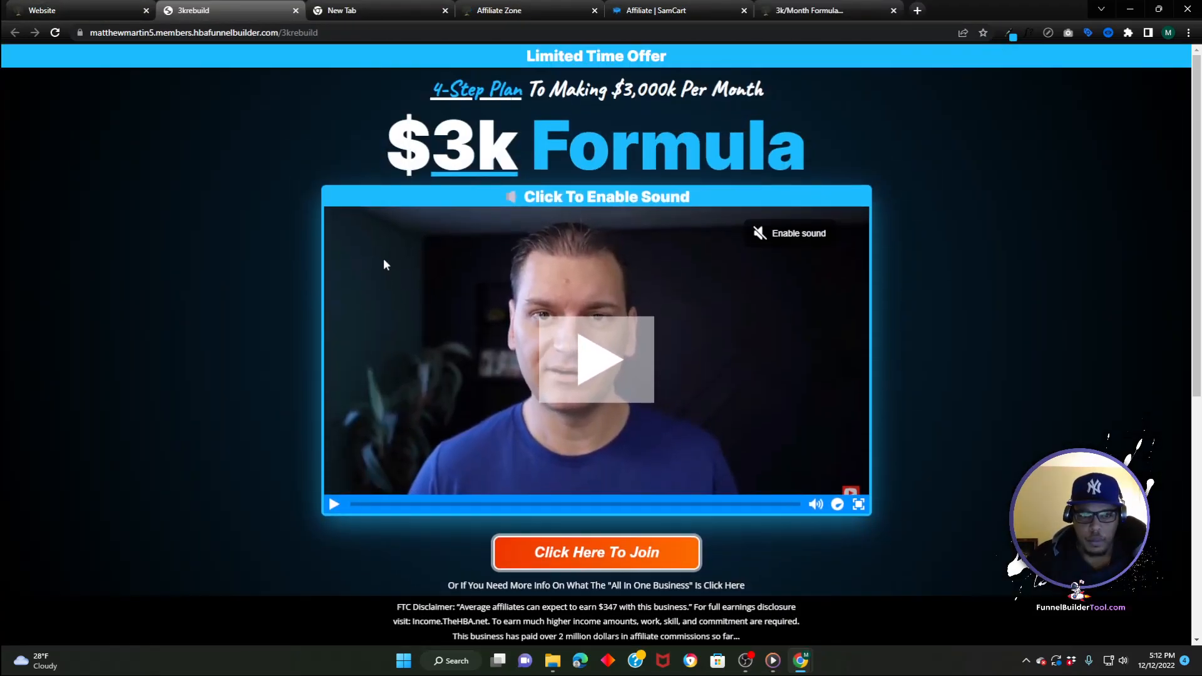
- Return to the 3krebuild2 editor and widen the video column on both sides, leaving about 8% to its left
left_click(82, 8)
left_click_drag(384, 430, 351, 423)
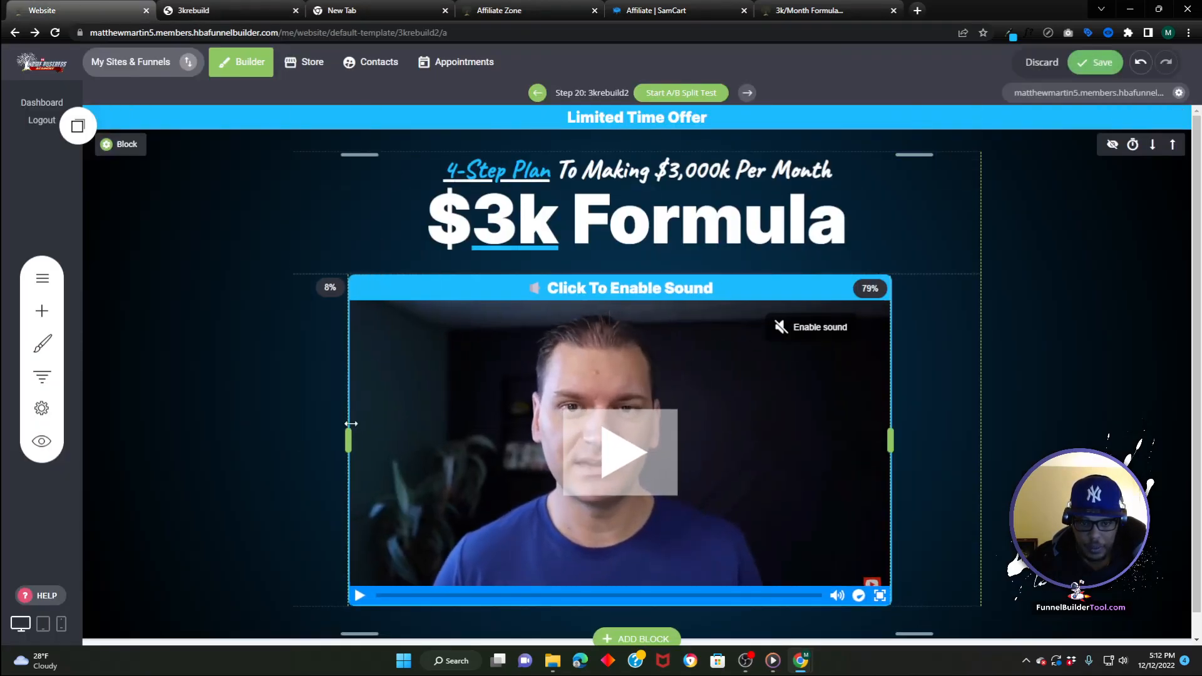
left_click_drag(892, 439, 923, 434)
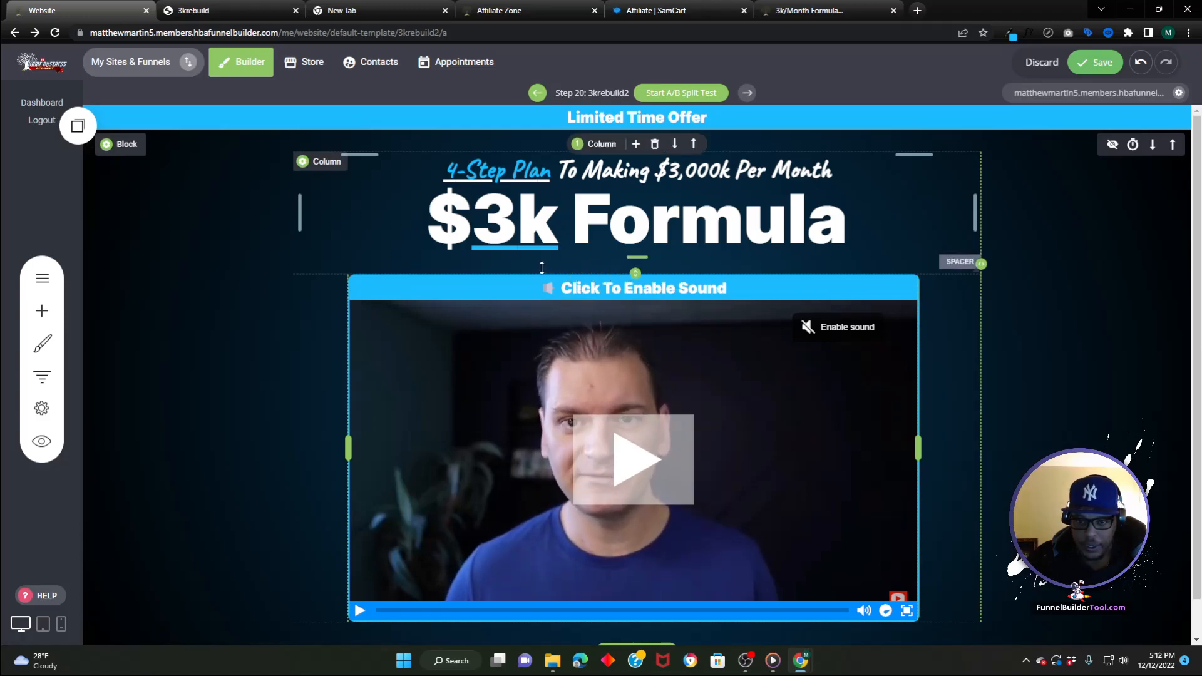
- Delete the spacer widget between the "$3k Formula" heading and the video column
left_click_drag(541, 265, 544, 304)
left_click(347, 238)
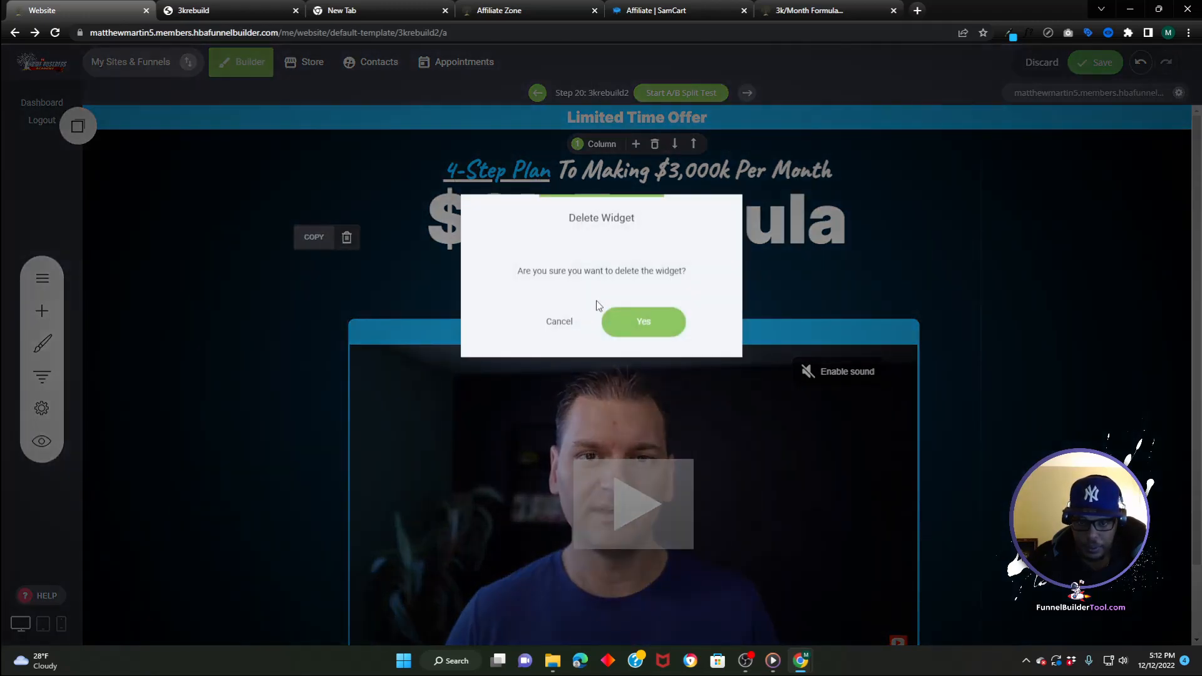
left_click(642, 320)
- Increase the line height of the "$3k Formula" heading slightly and save the page
left_click(558, 224)
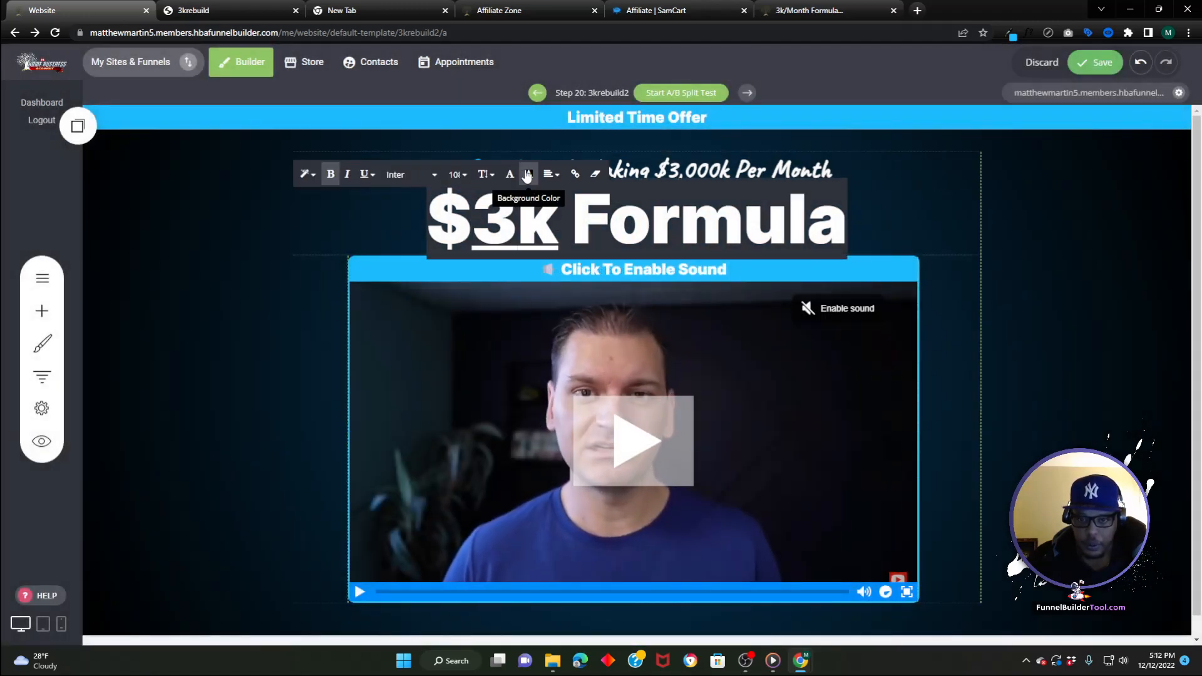
left_click(486, 174)
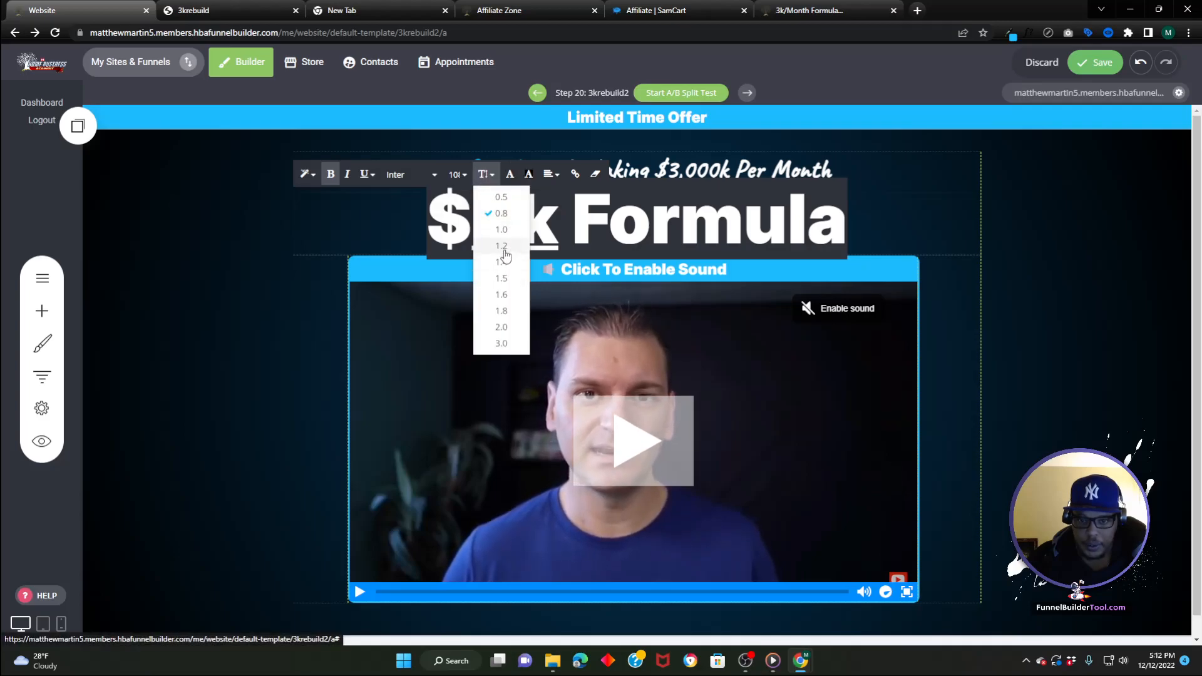
left_click(501, 278)
left_click(274, 260)
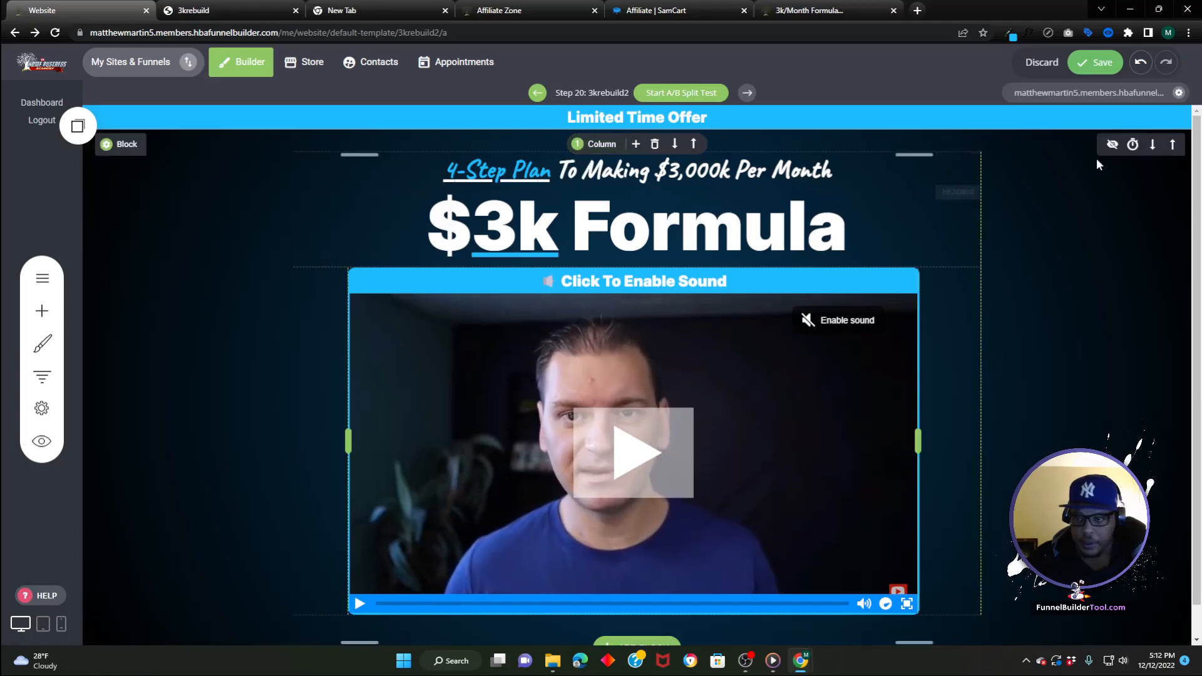
left_click(1085, 70)
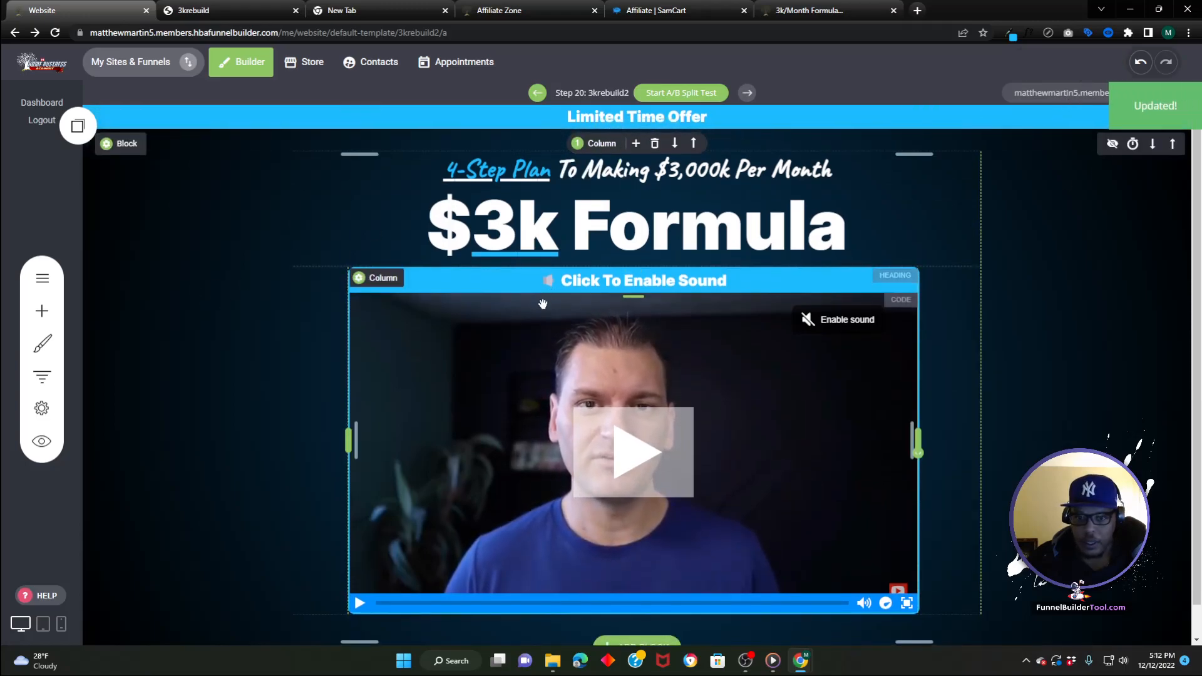
- Copy the blue hex code 1CBCFF from the colour picker extension and check the video's glow on the live 3krebuild page
scroll(543, 303, "down", 1)
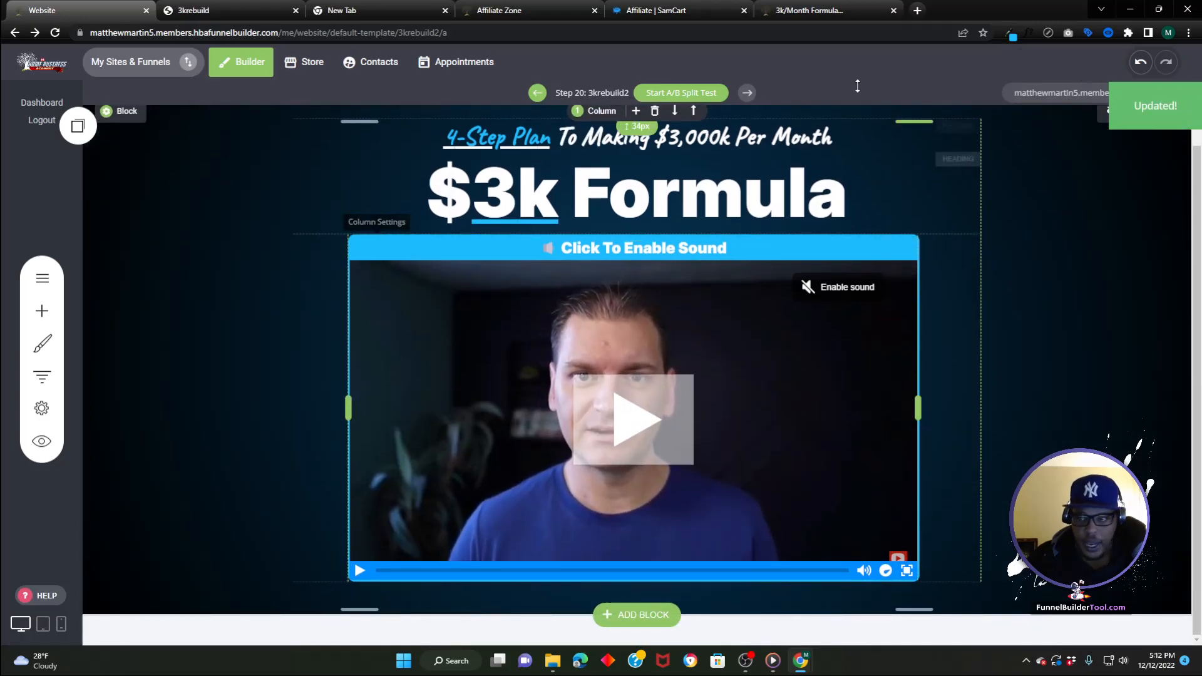
left_click(1010, 33)
right_click(961, 58)
left_click(974, 72)
left_click(213, 11)
left_click(92, 8)
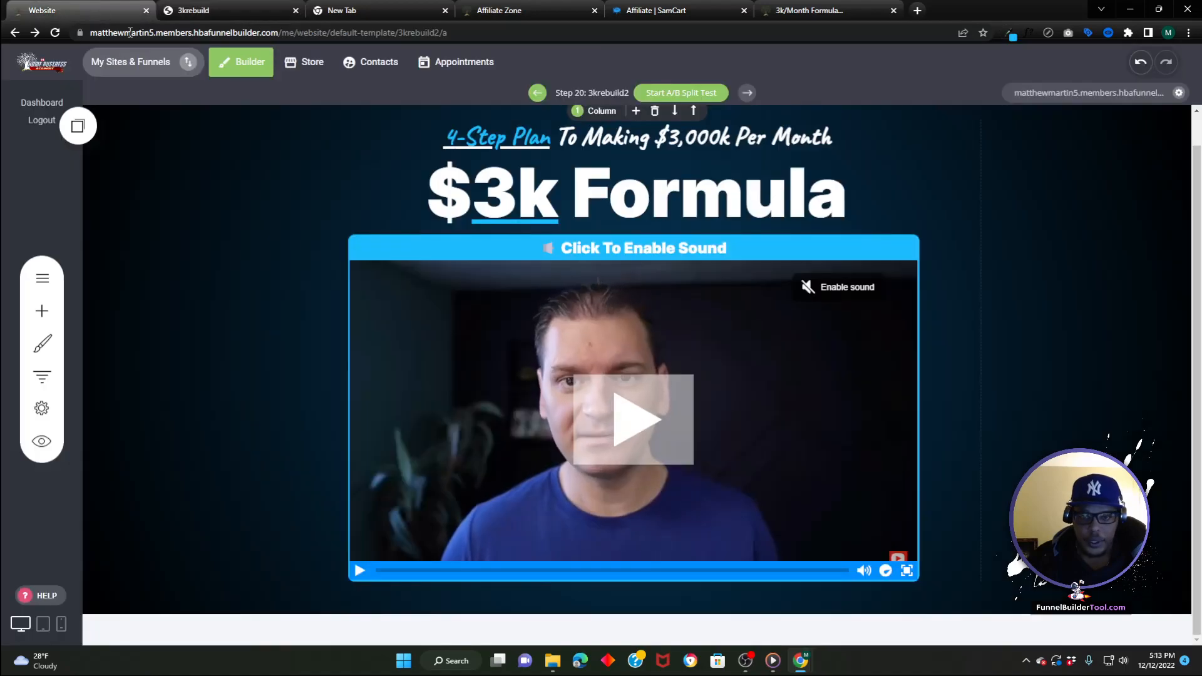
- Add an outer shadow in colour 1CBCFF to the video column
left_click(375, 249)
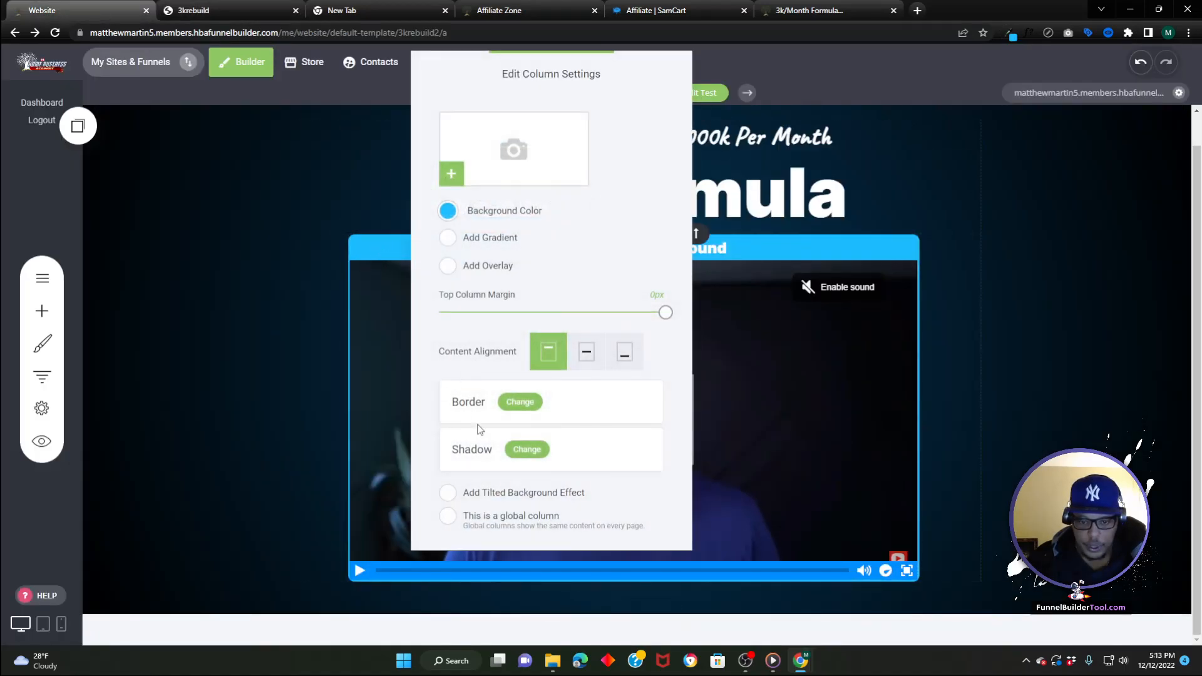
left_click(526, 450)
left_click(513, 191)
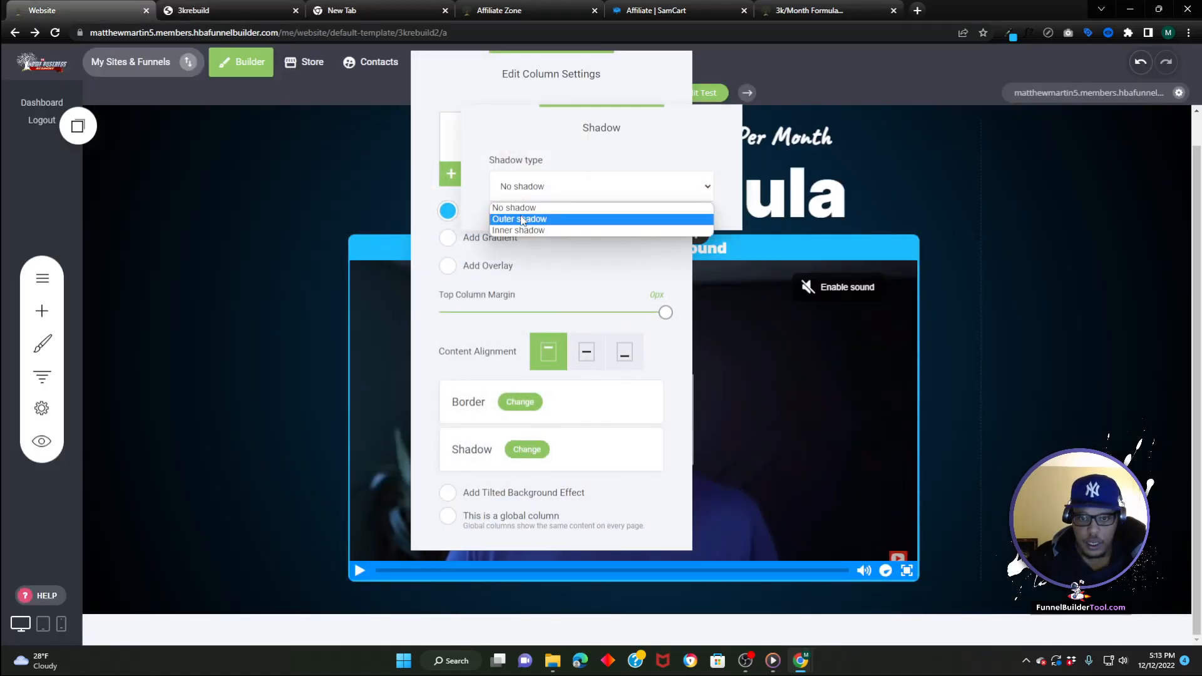
left_click(511, 210)
left_click(497, 221)
right_click(649, 320)
left_click(682, 393)
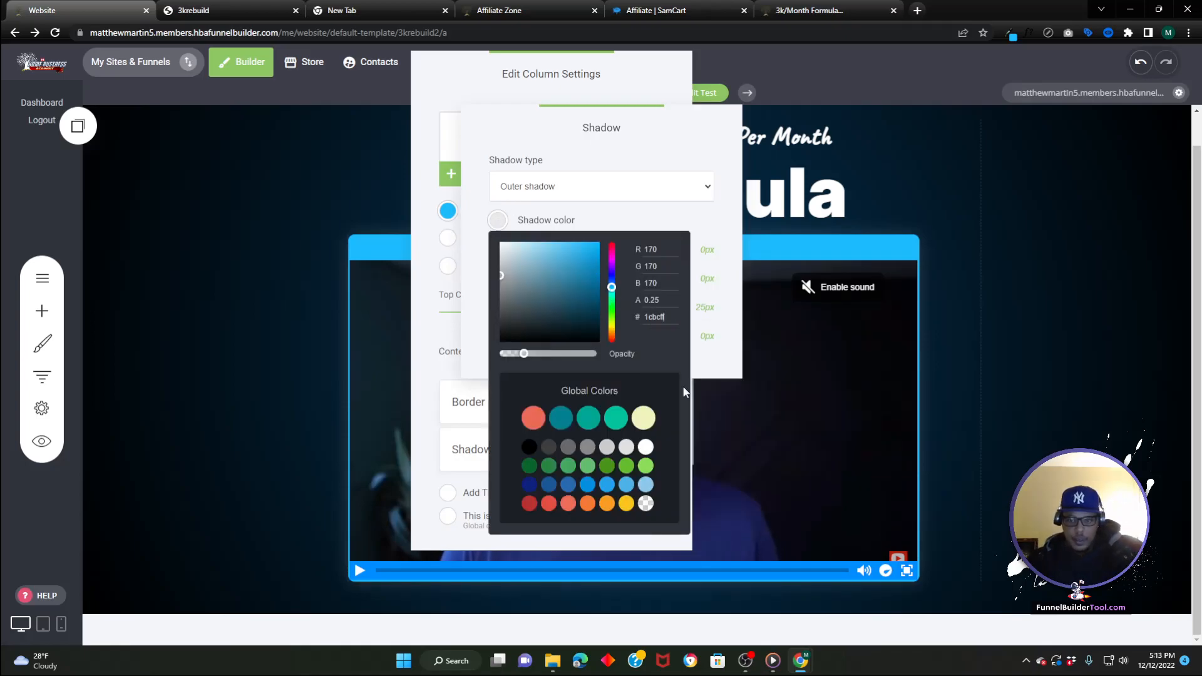
left_click(498, 224)
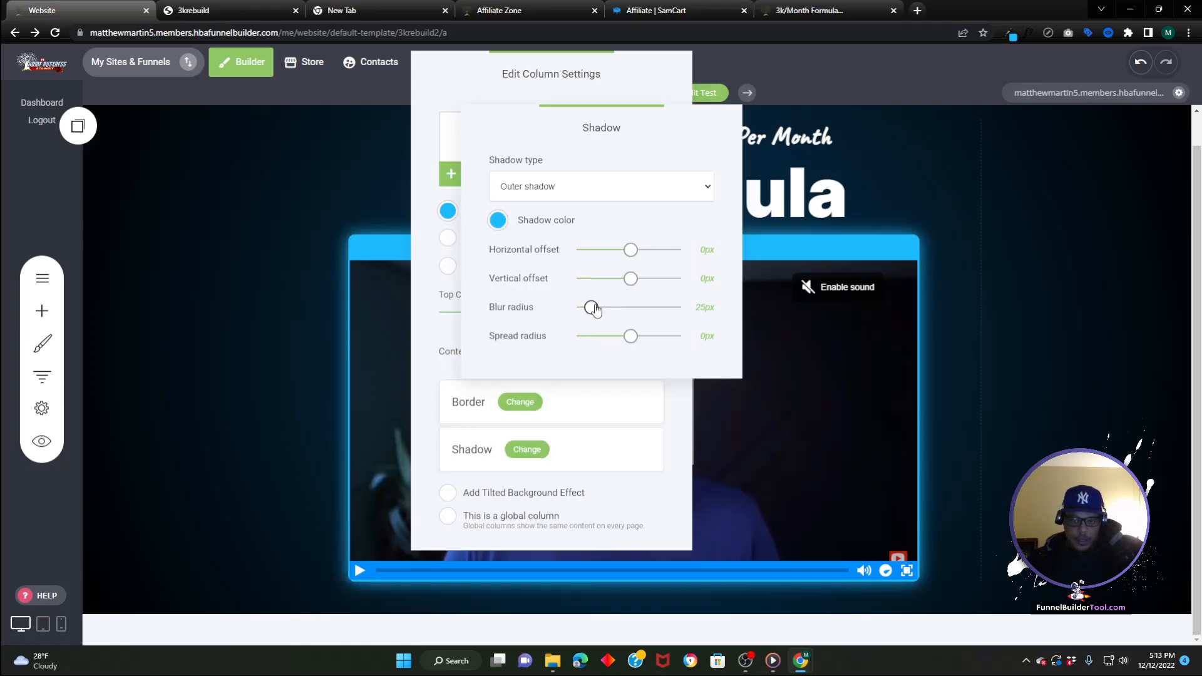
- Adjust the column shadow to a vertical offset of 11 px, a spread of 19 px and a blur of about 36 px
left_click_drag(595, 308, 546, 312)
left_click_drag(637, 339, 651, 338)
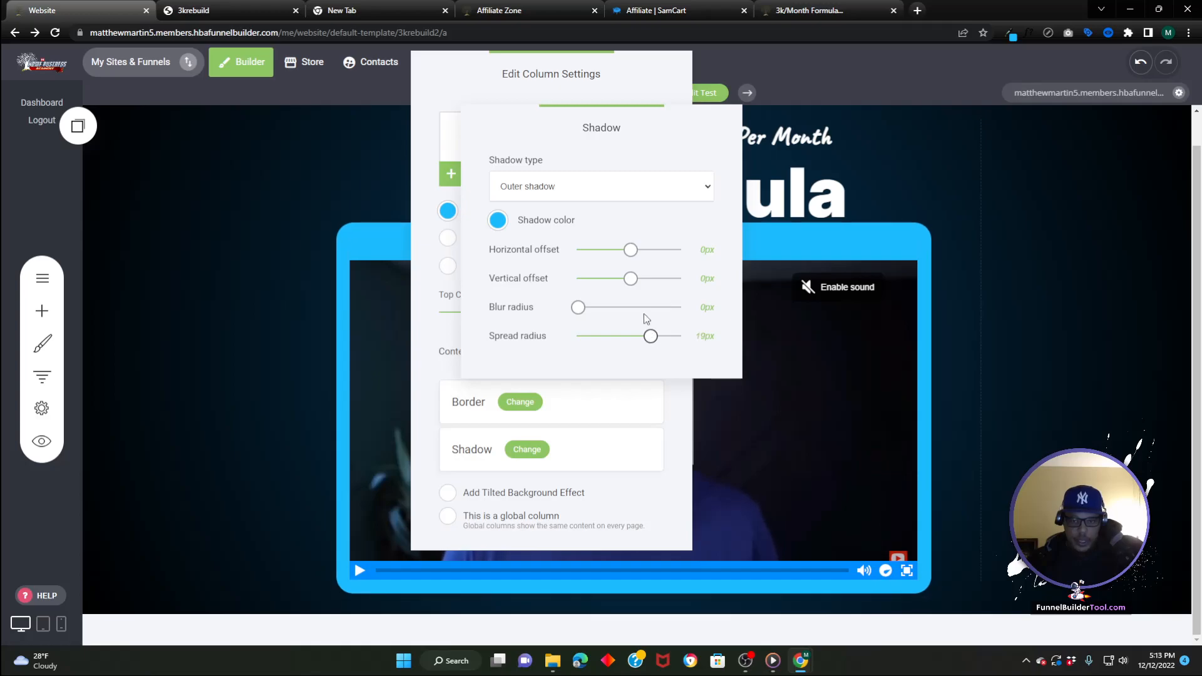
left_click_drag(634, 287, 643, 286)
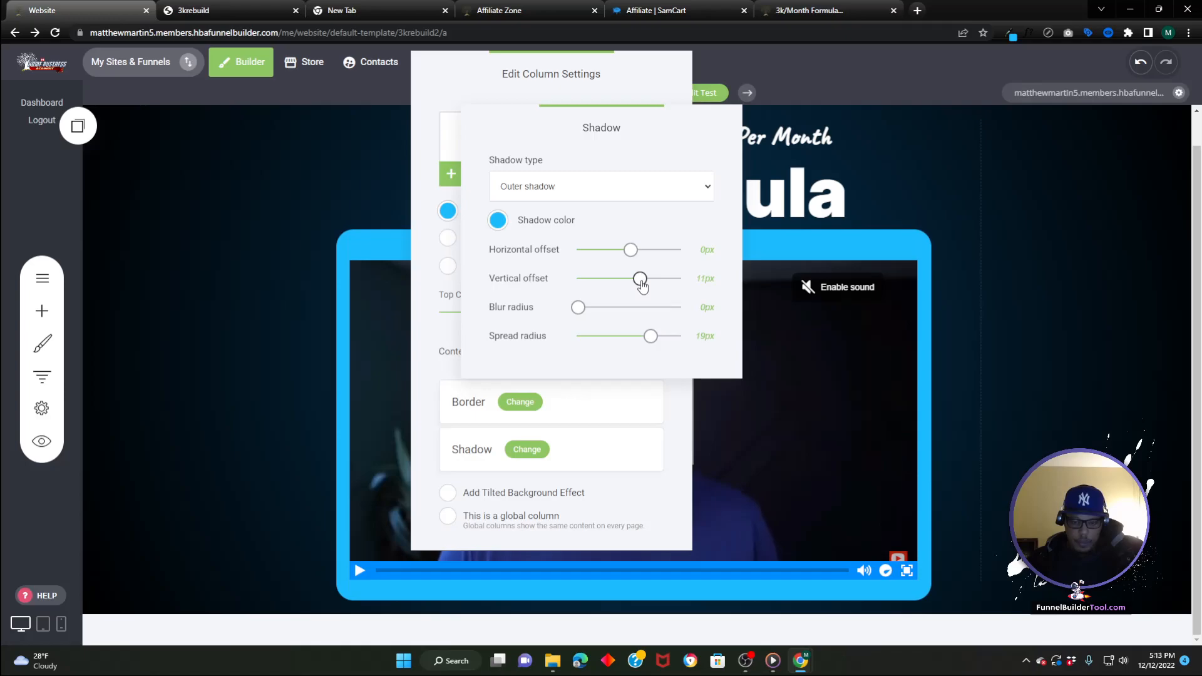
left_click_drag(579, 308, 596, 310)
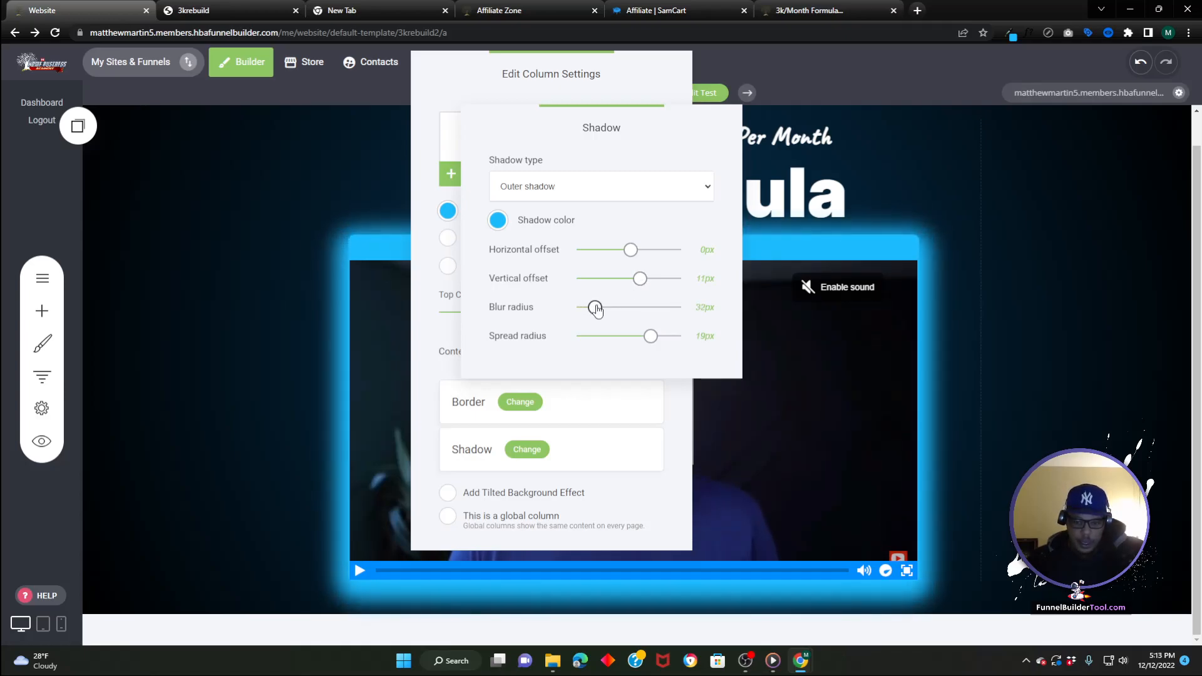
- Lower the shadow colour's opacity to about 0.52 and its spread radius to about 6 px, and save the page
left_click(497, 220)
left_click_drag(591, 355, 551, 359)
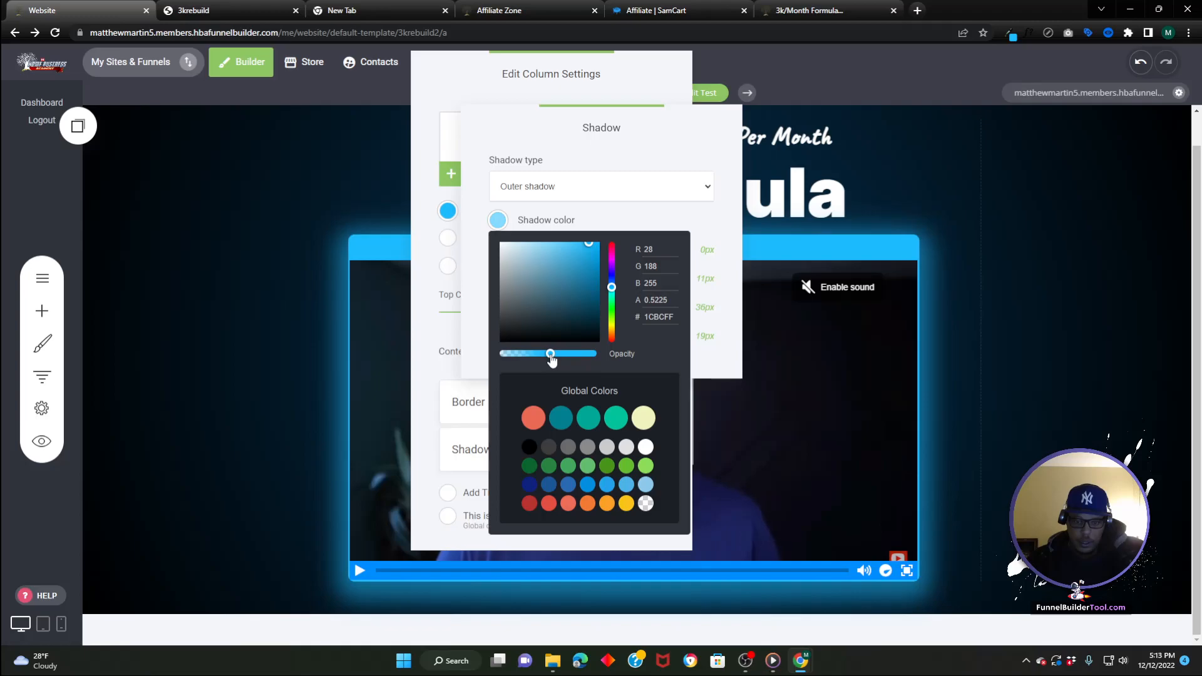
left_click(474, 288)
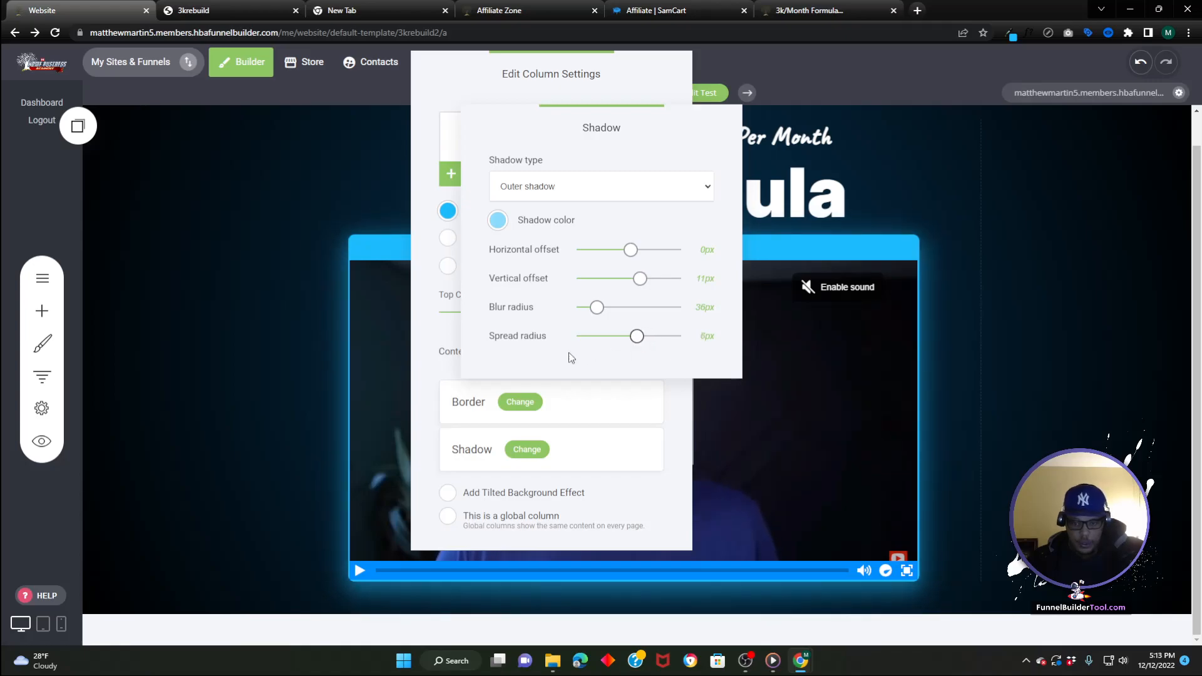
left_click(240, 278)
left_click(254, 250)
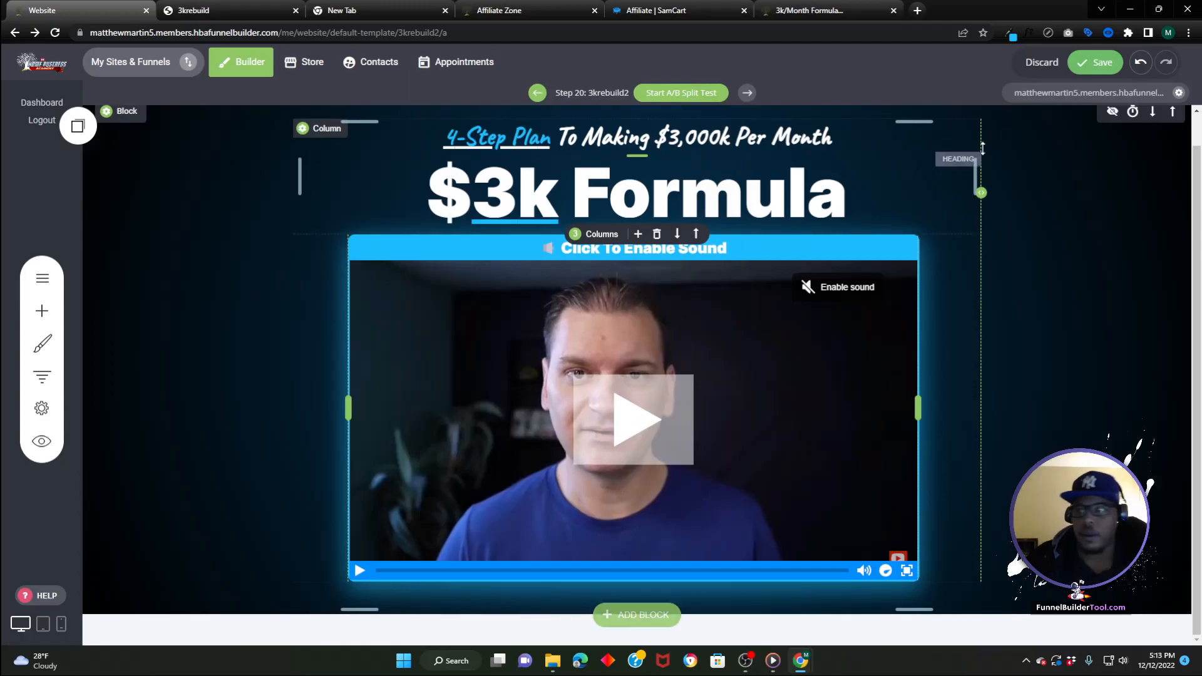
left_click(1095, 62)
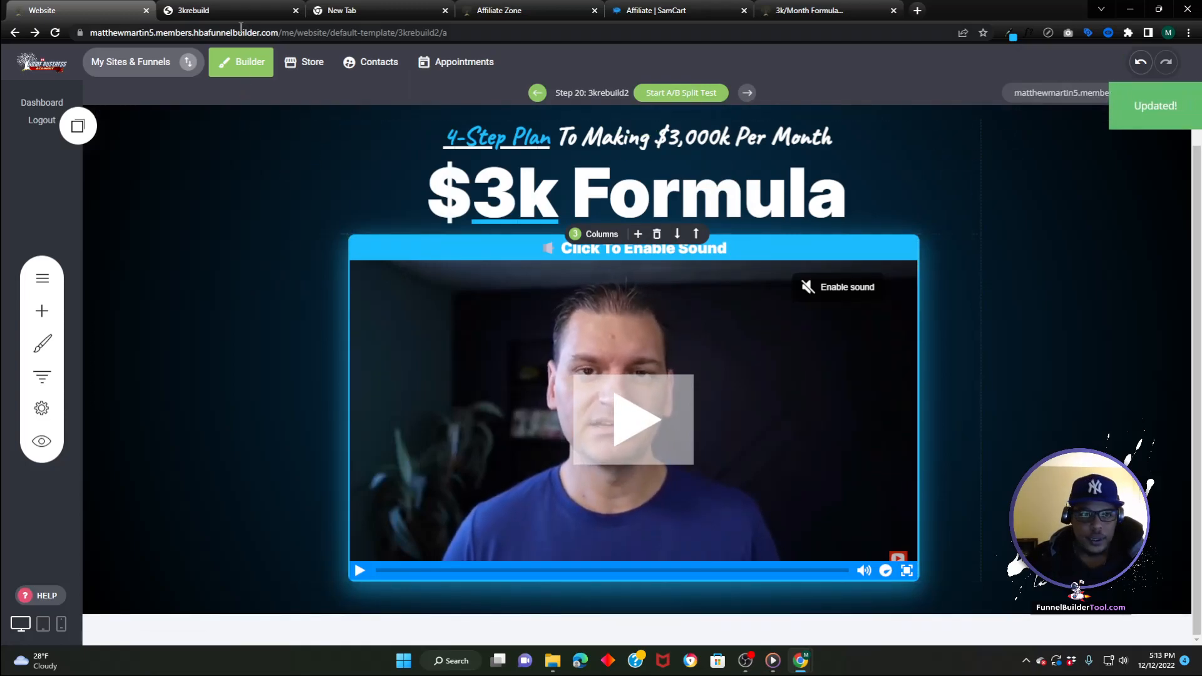
- Compare the glow with the live 3krebuild page and add a button widget beneath the video in its column
left_click(232, 9)
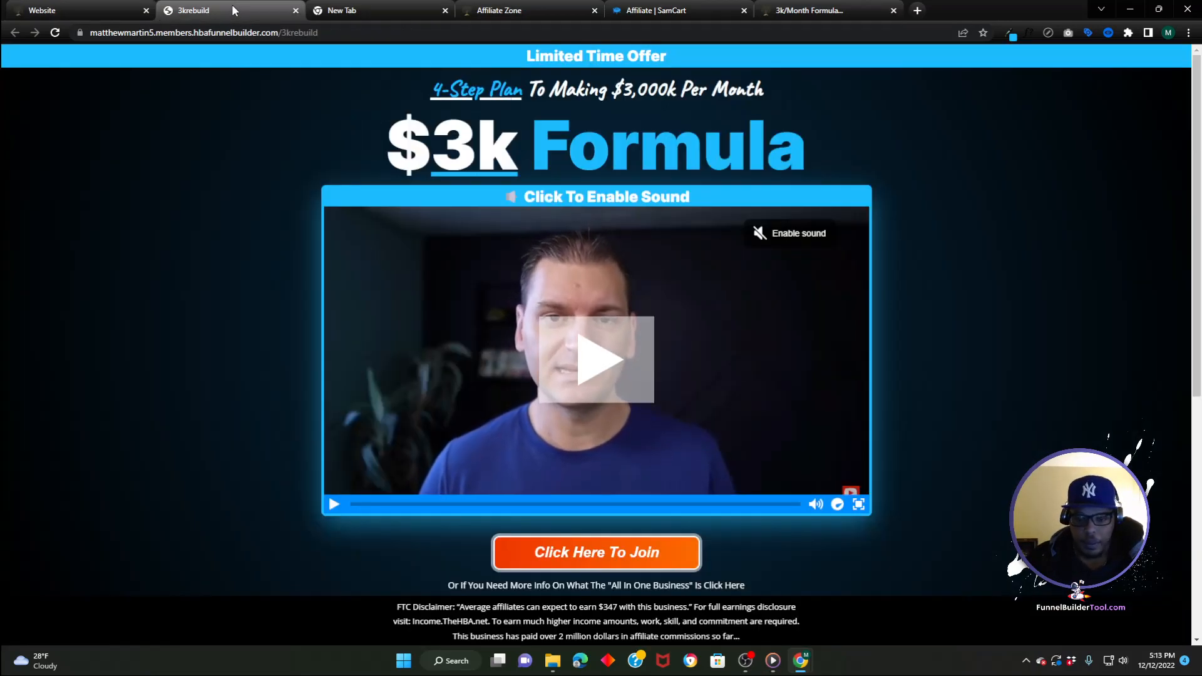
left_click(82, 10)
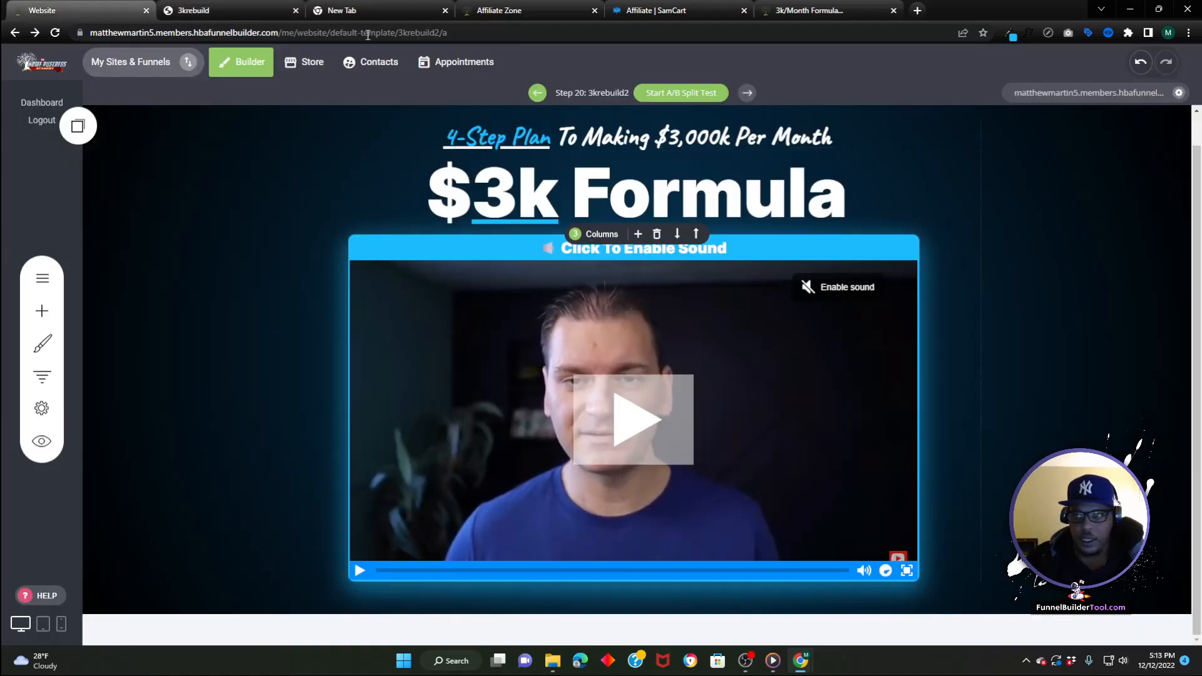
left_click(42, 311)
left_click_drag(166, 139, 569, 509)
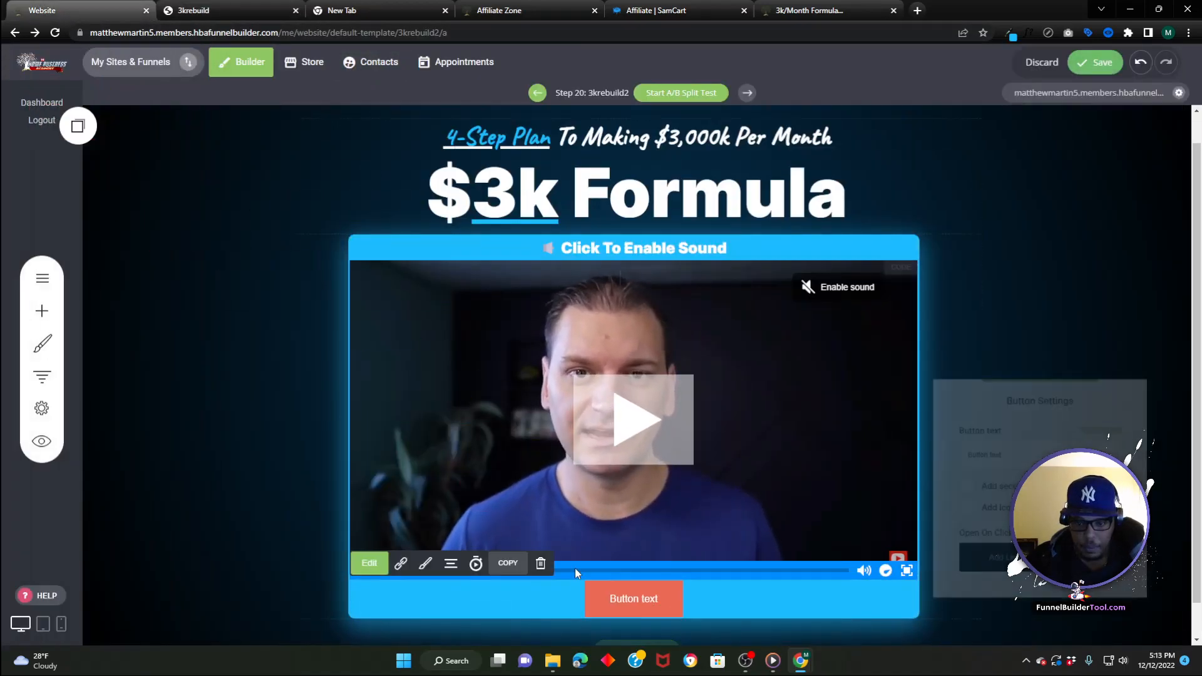
left_click(353, 442)
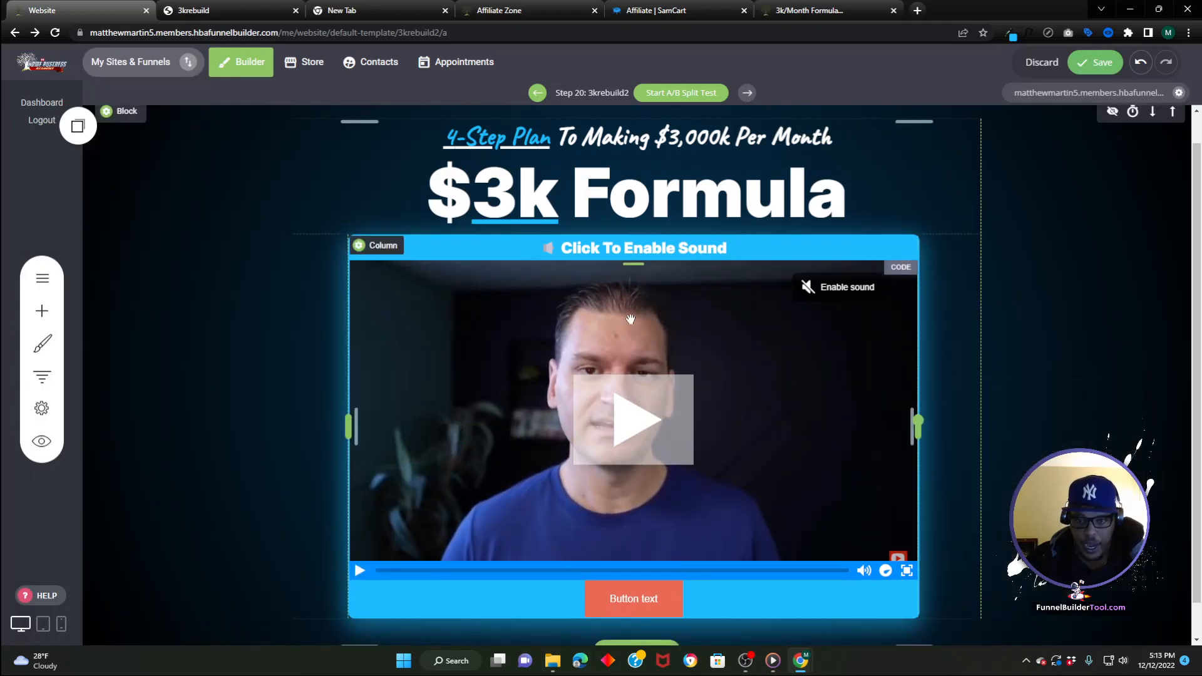
- Add a single-column row beneath the video row and place the button in it with a small gap above
left_click(637, 234)
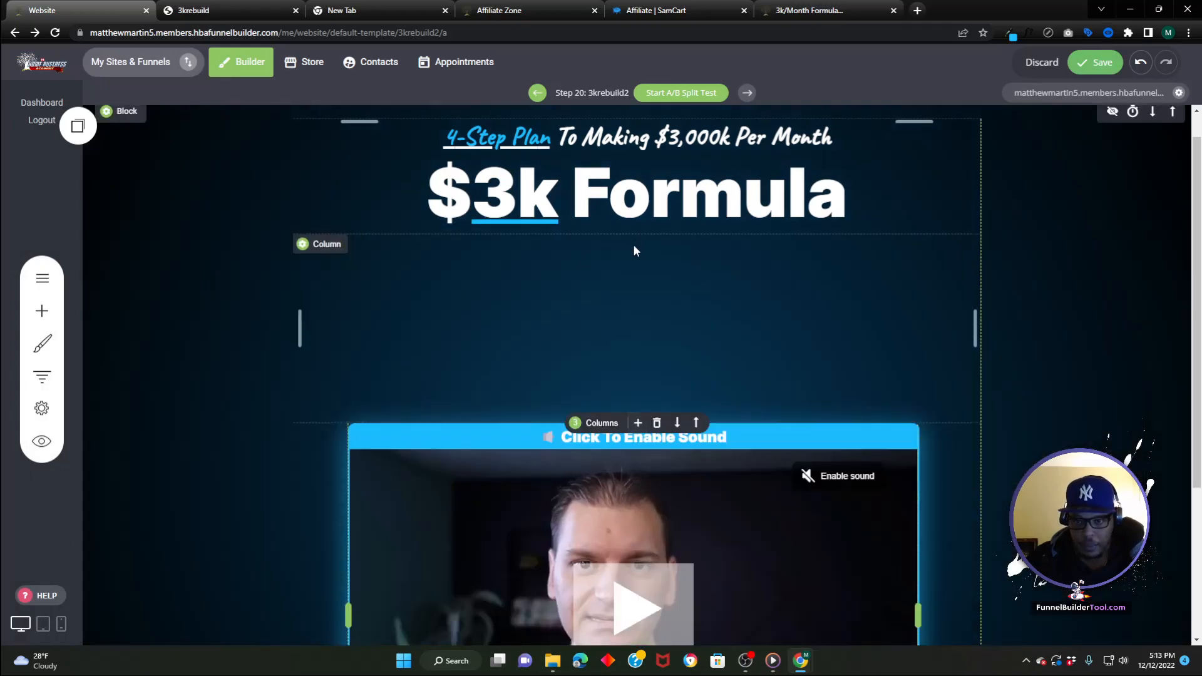
left_click(674, 234)
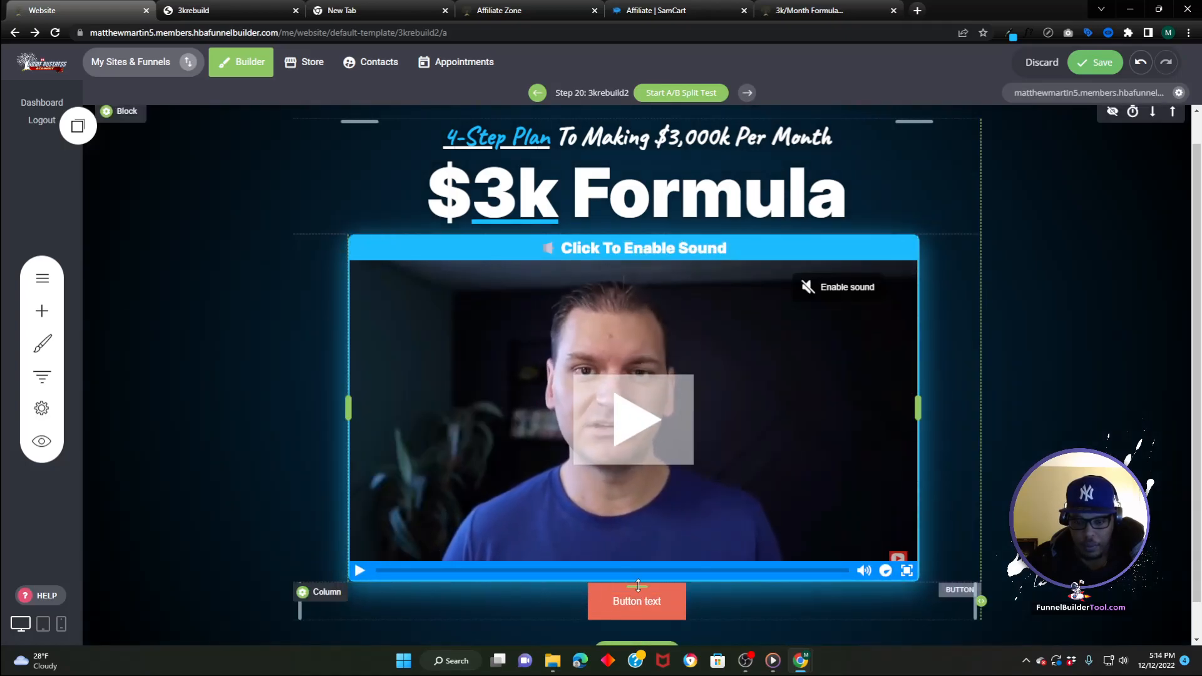
left_click_drag(632, 585, 633, 596)
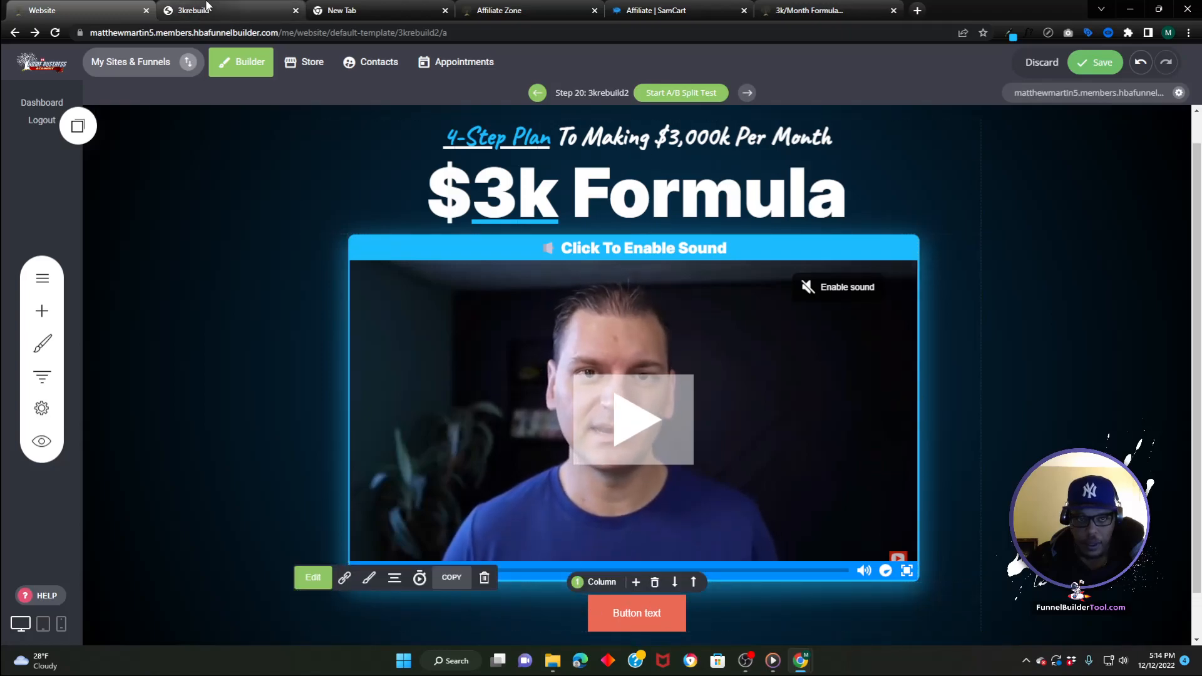
- Check the live 3krebuild page, then change the text of the button below the video to "Click Here To Join"
left_click(207, 6)
left_click(81, 10)
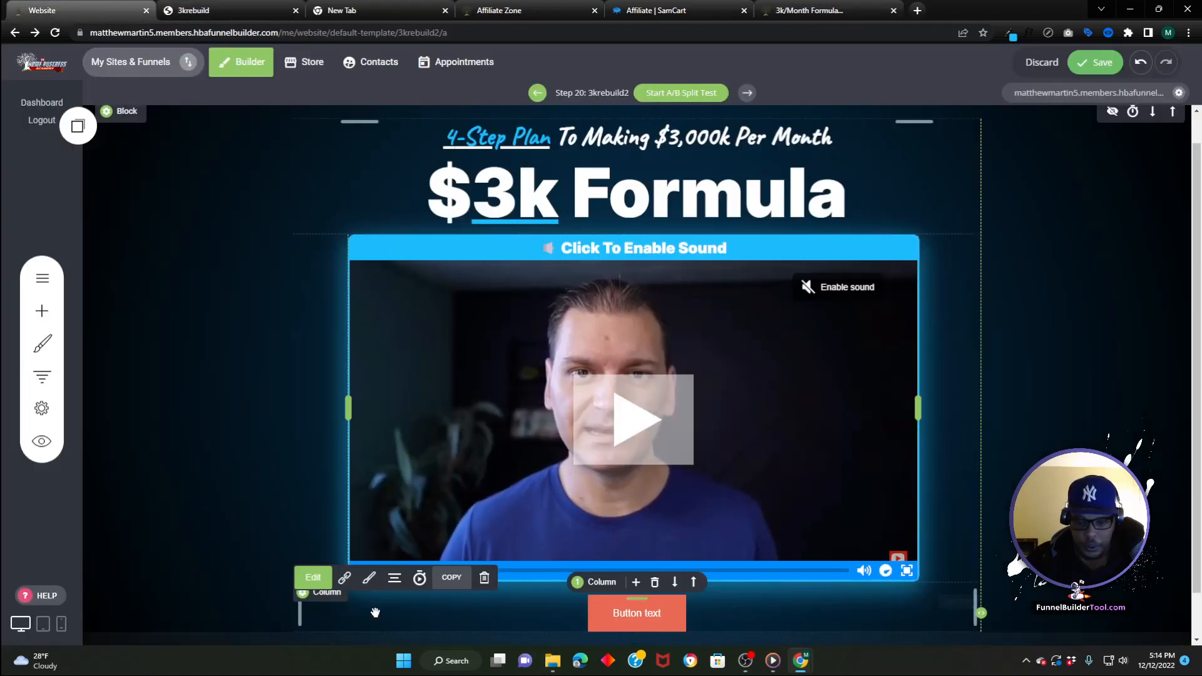
left_click(306, 578)
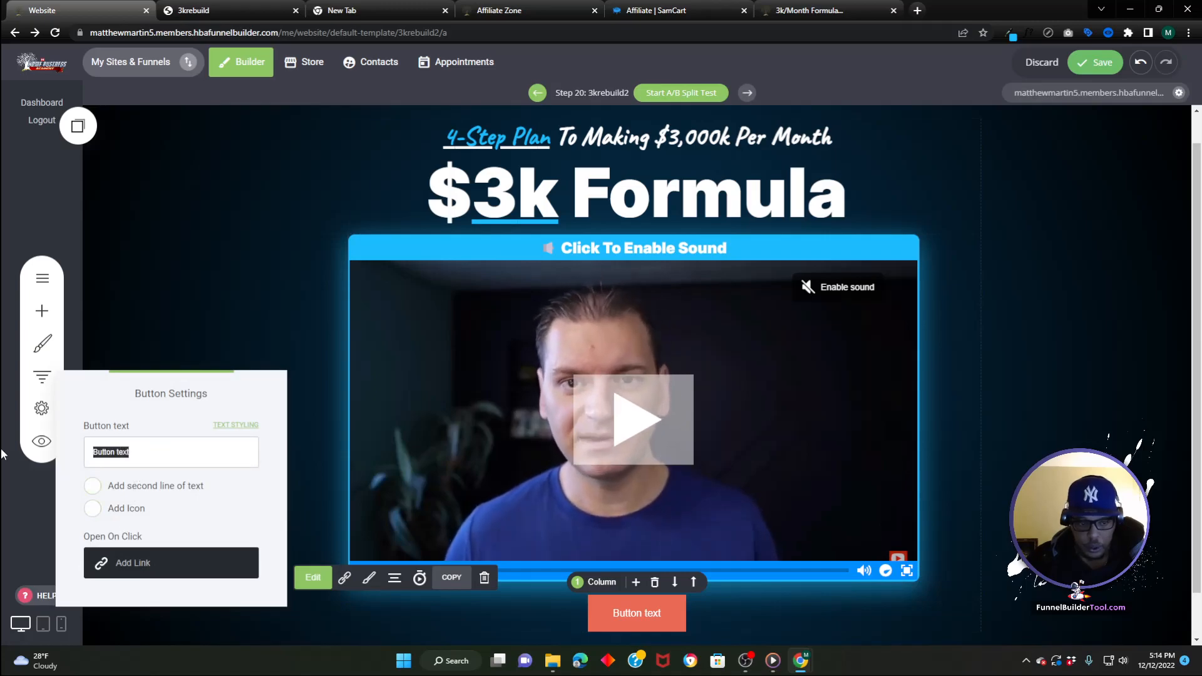
type("Click H")
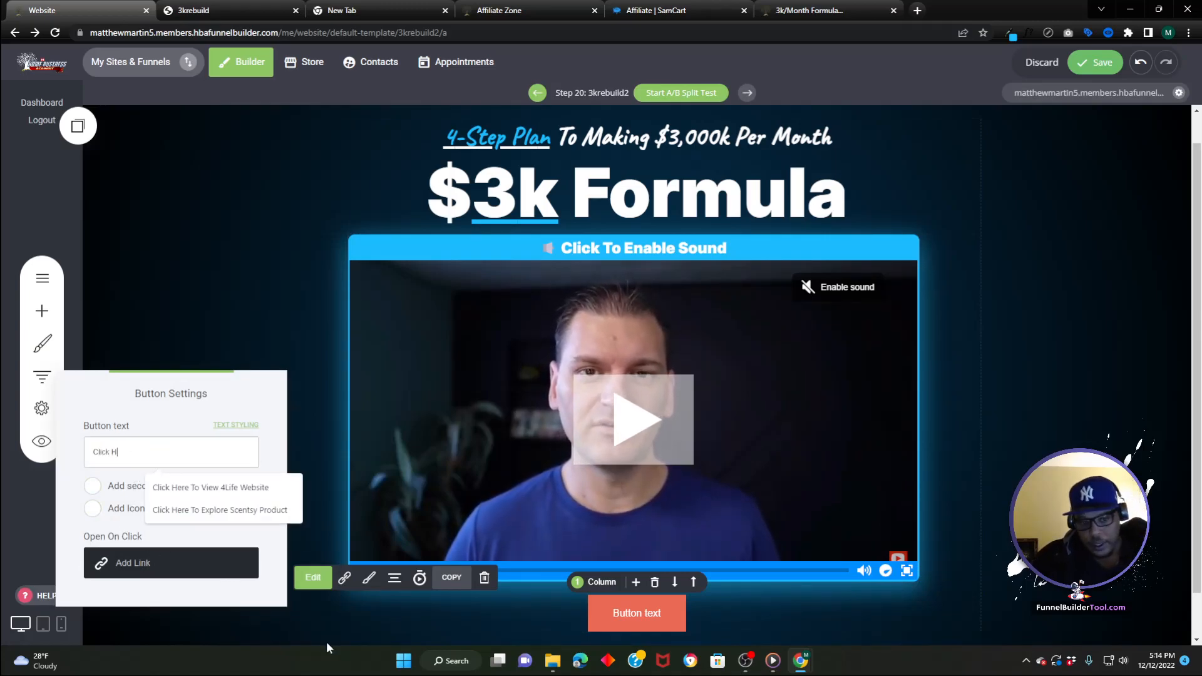
type("ere To J")
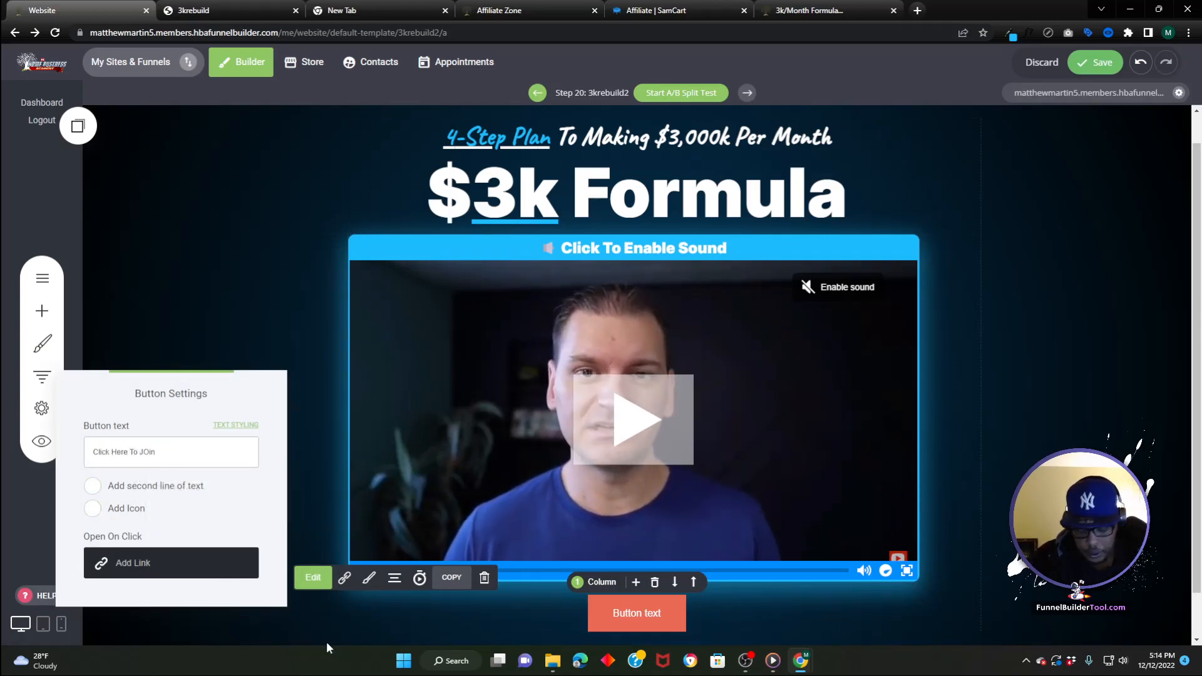
type("oin")
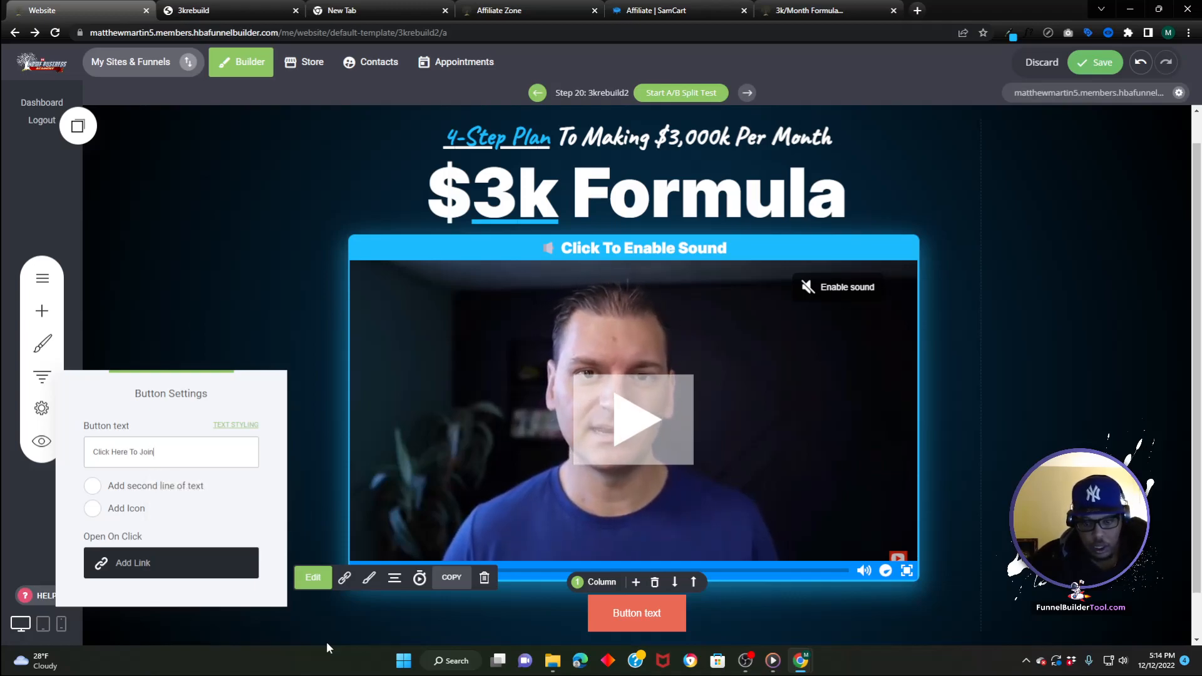
left_click(764, 613)
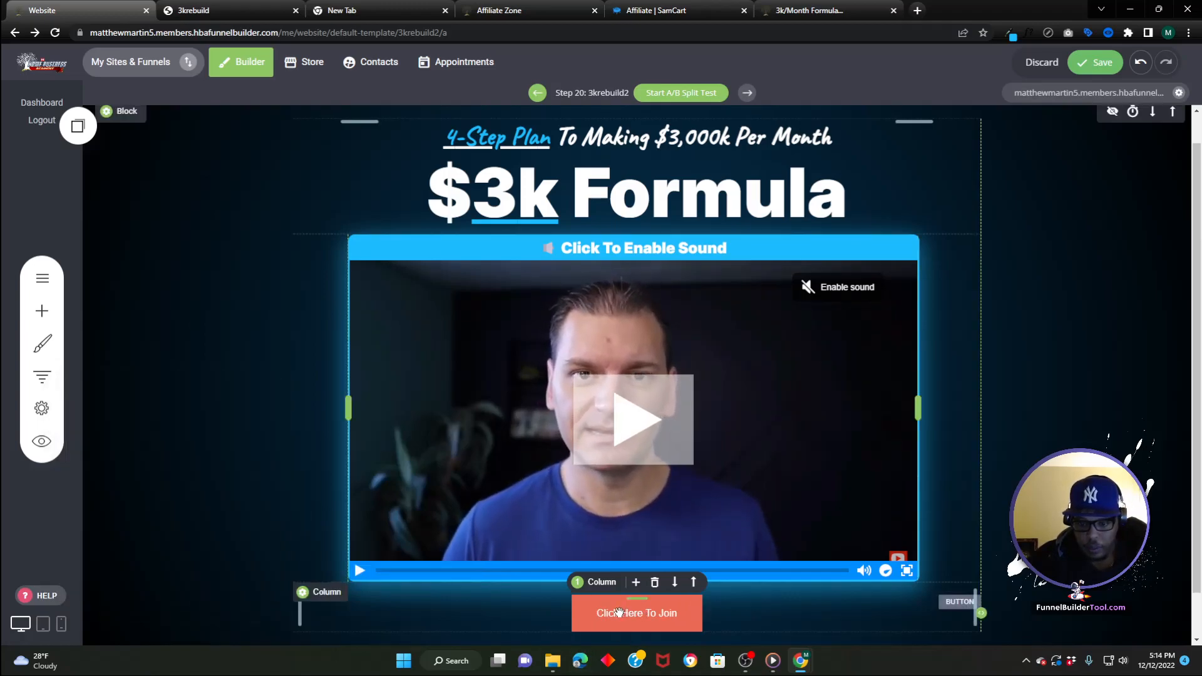
- Open the button's text styling and set its font family to Inter
left_click(617, 612)
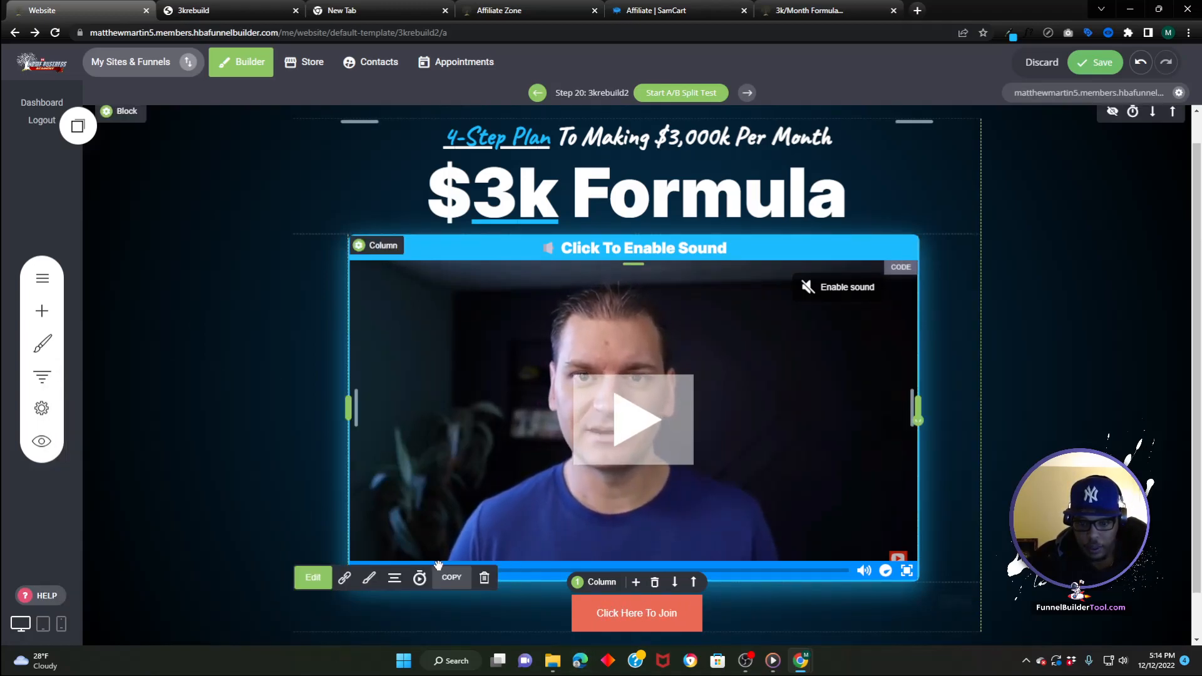
left_click(371, 578)
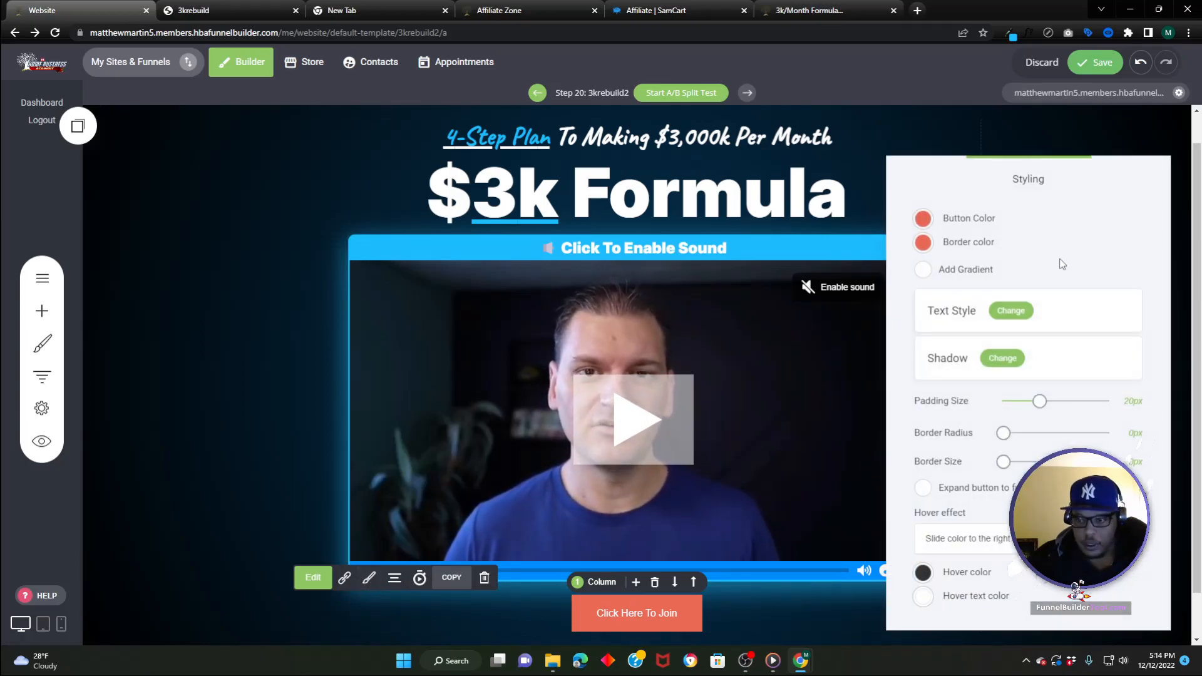
left_click(1020, 312)
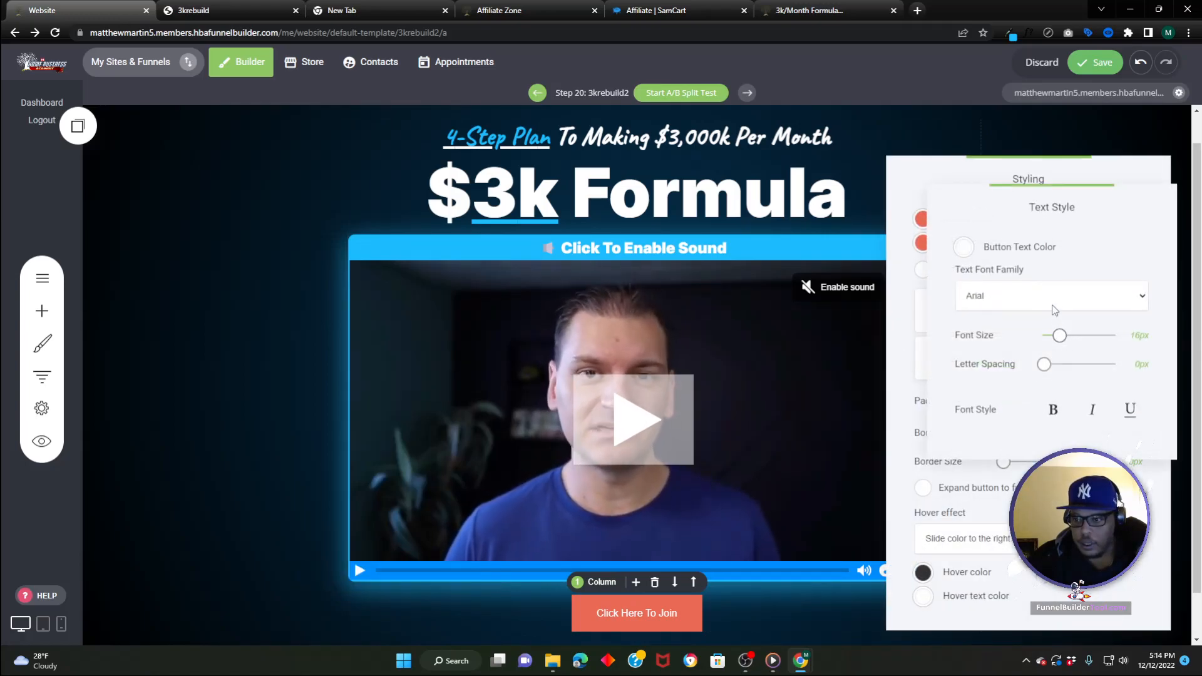
left_click(1055, 311)
left_click(1009, 357)
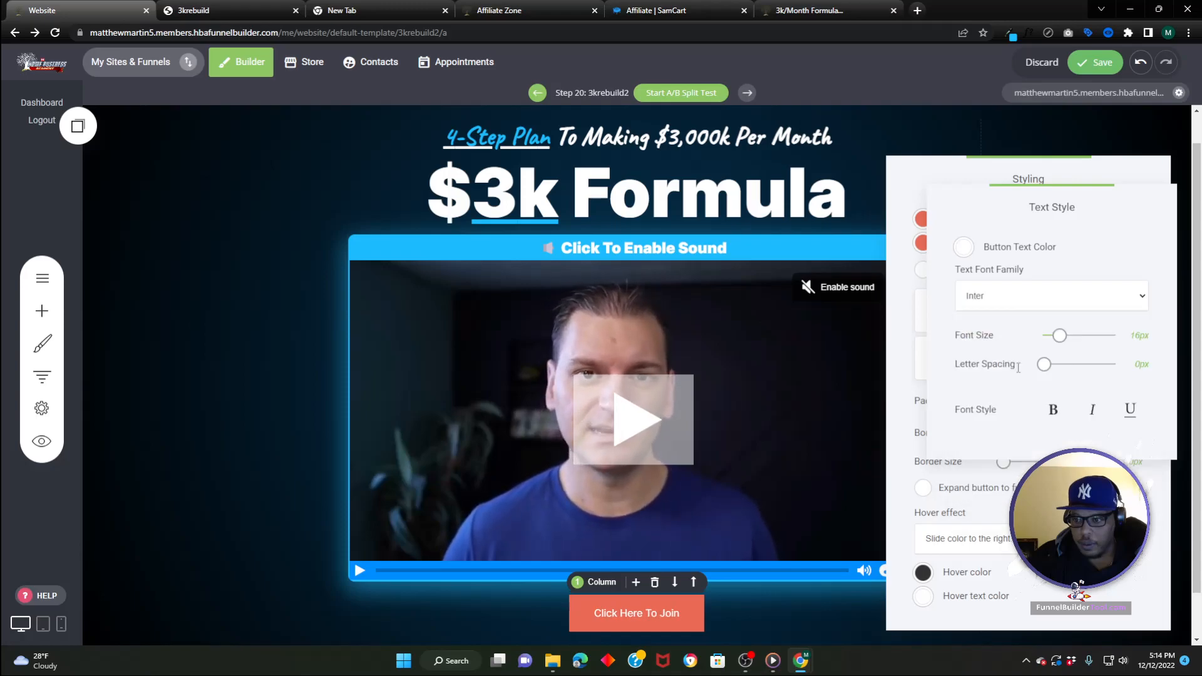
- Inspect the join button's font family, style, weight and size on the live 3krebuild page with WhatFont
left_click(216, 11)
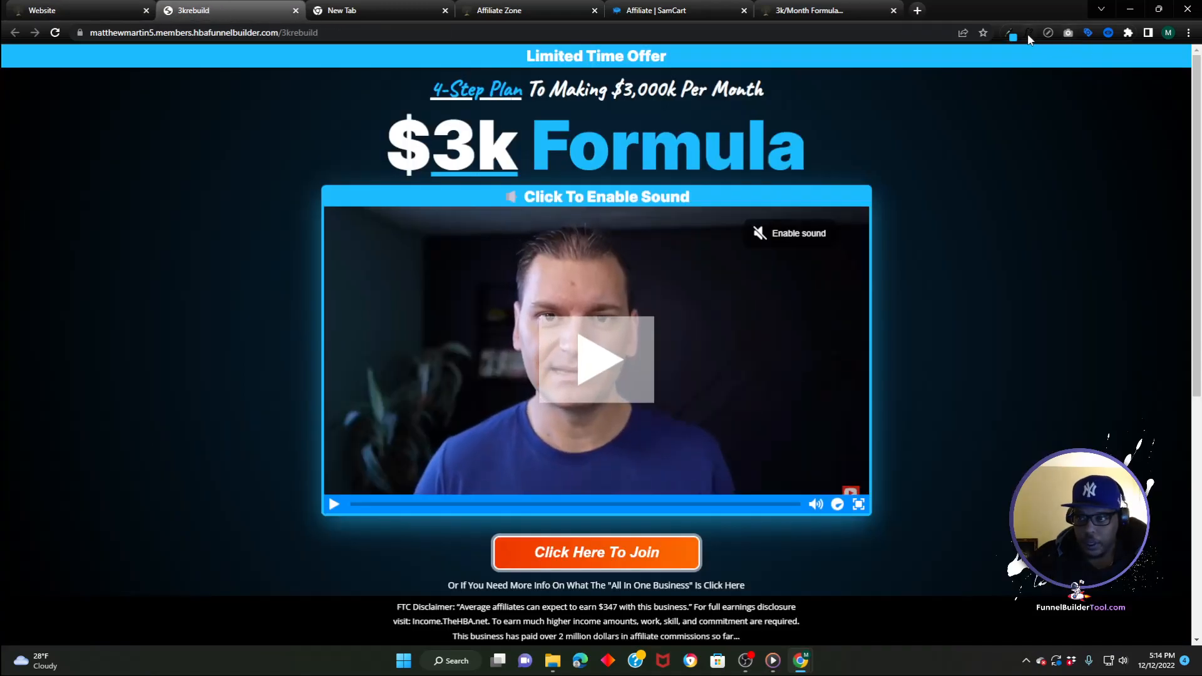
left_click(607, 553)
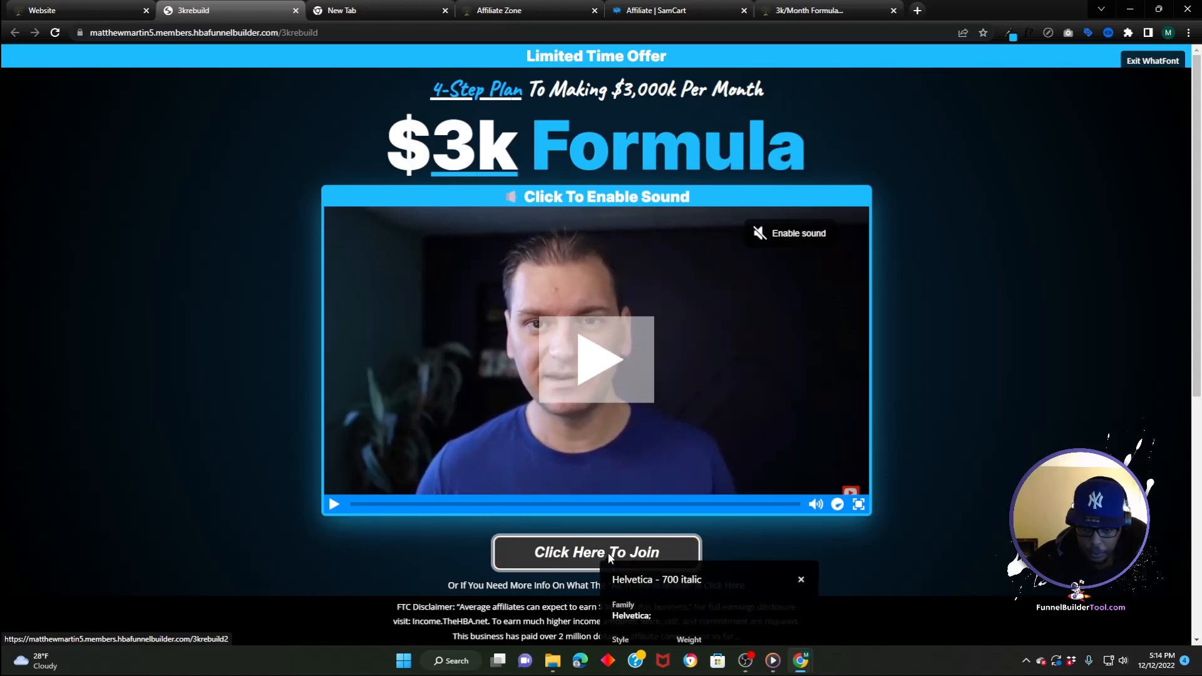
scroll(604, 553, "down", 2)
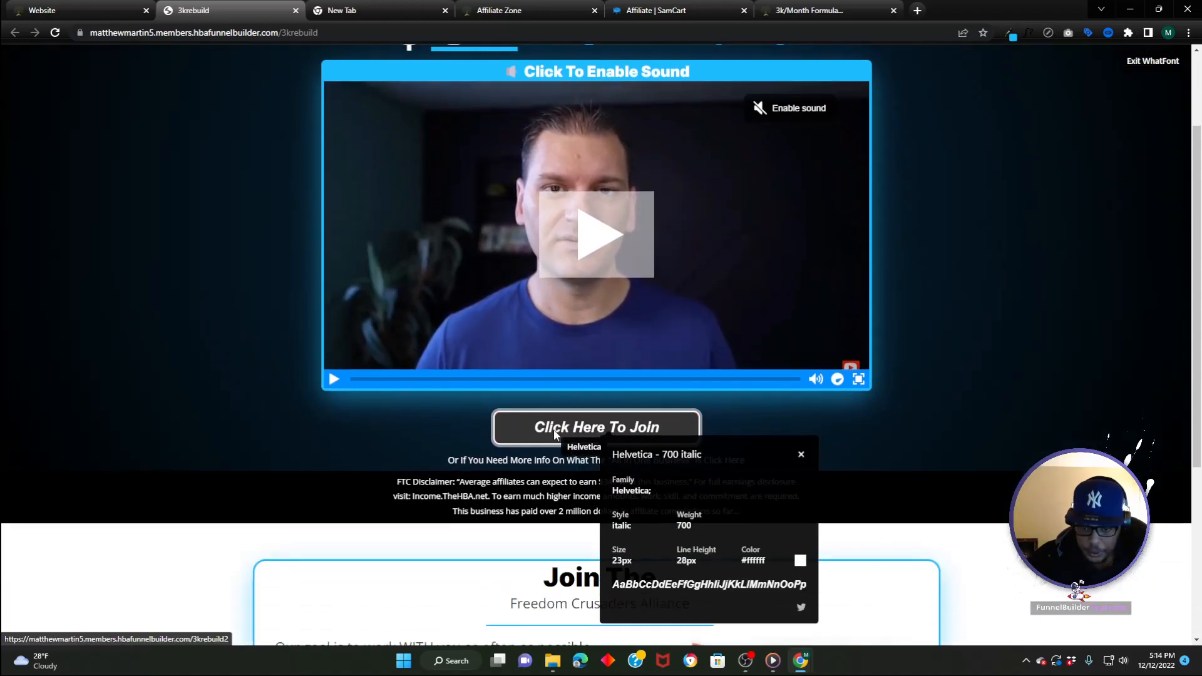
left_click(554, 432)
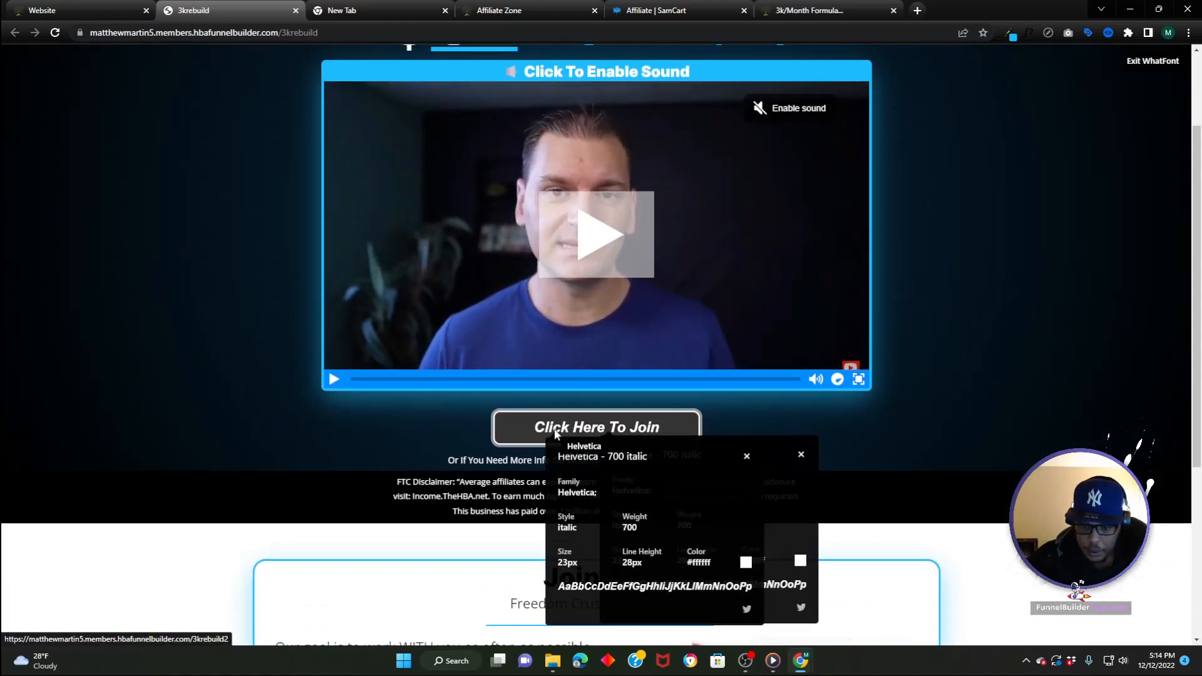
left_click(569, 430)
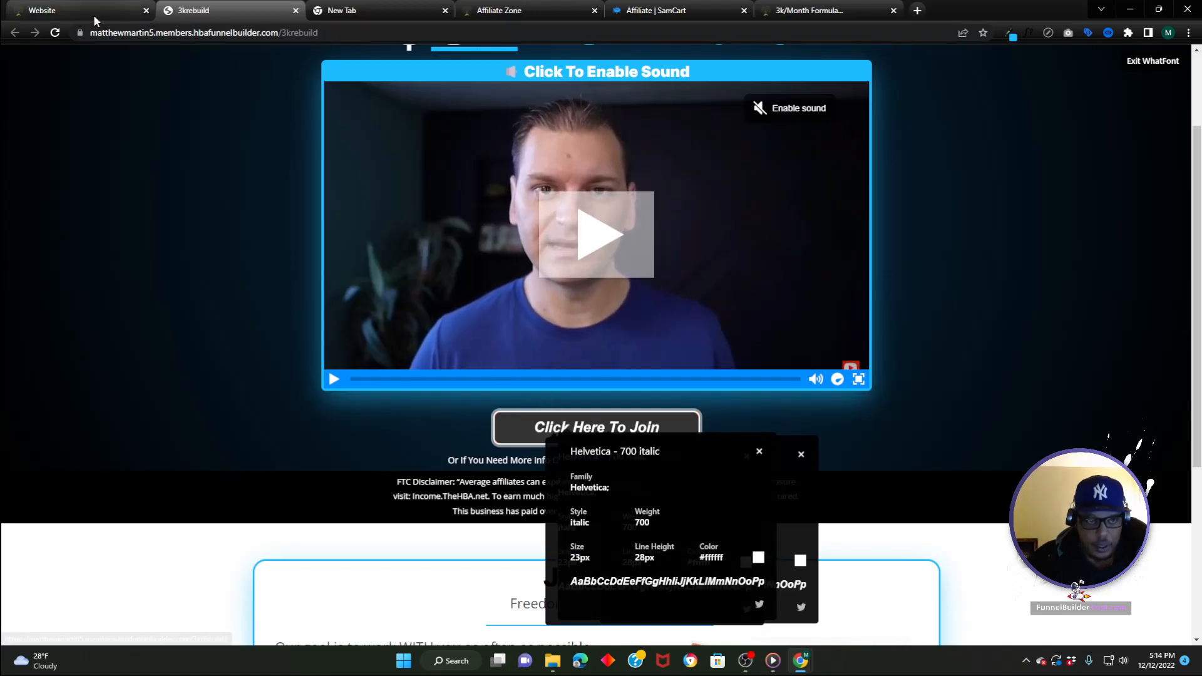
- Back in the page builder, set the button text to Helvetica at 23 px in bold
left_click(74, 5)
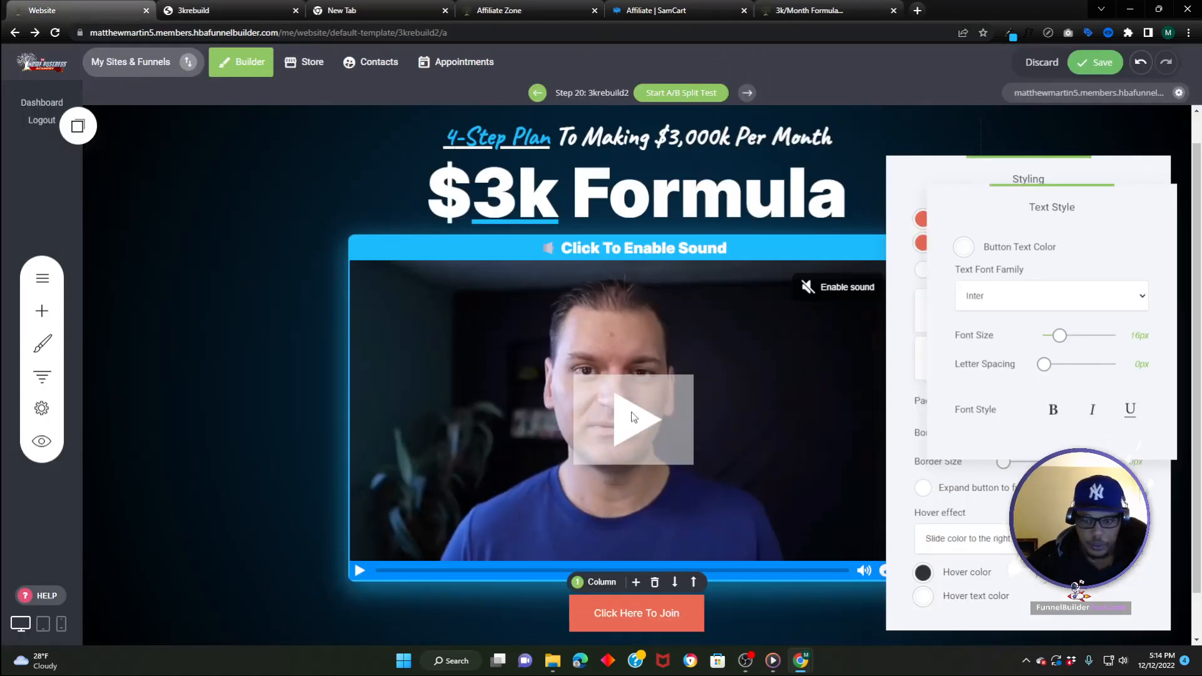
left_click(1124, 299)
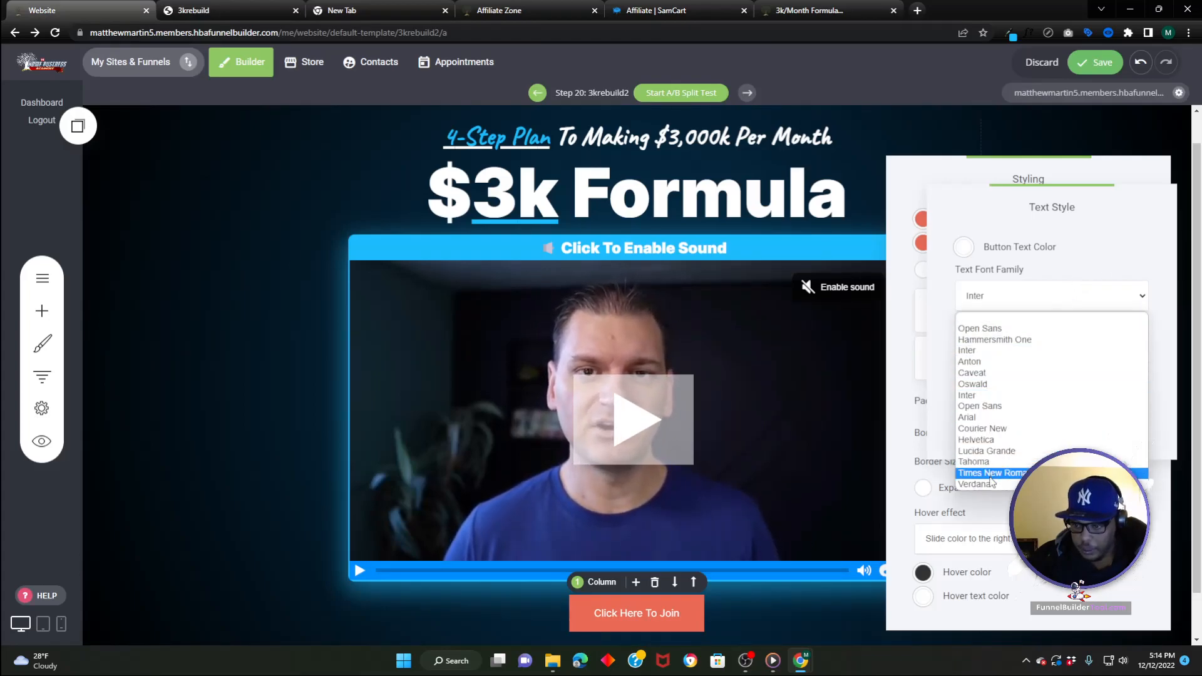
left_click(1002, 439)
left_click_drag(1030, 200, 268, 151)
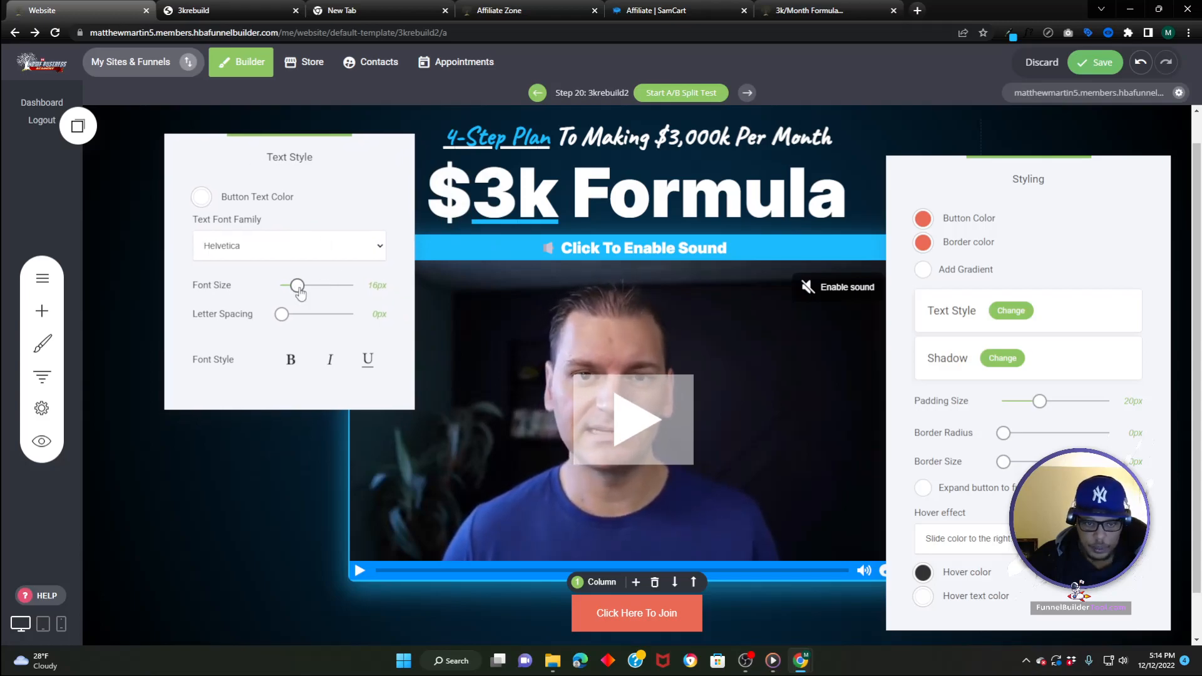
left_click_drag(300, 292, 311, 294)
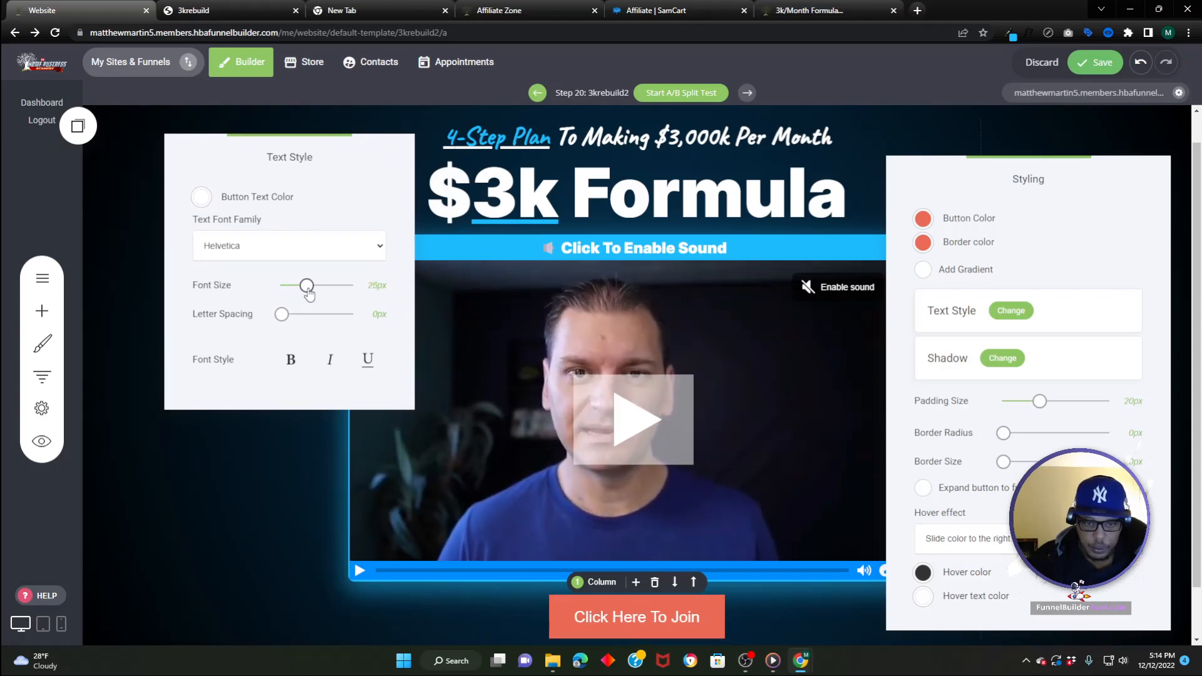
left_click_drag(309, 293, 307, 294)
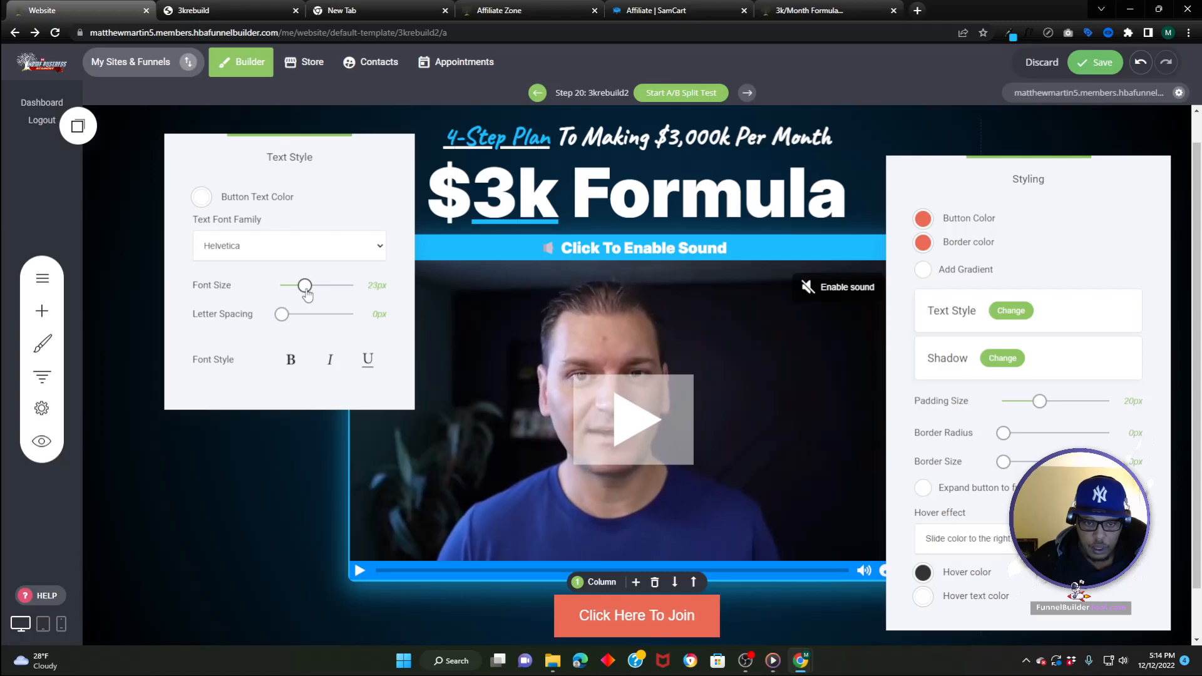
left_click(291, 367)
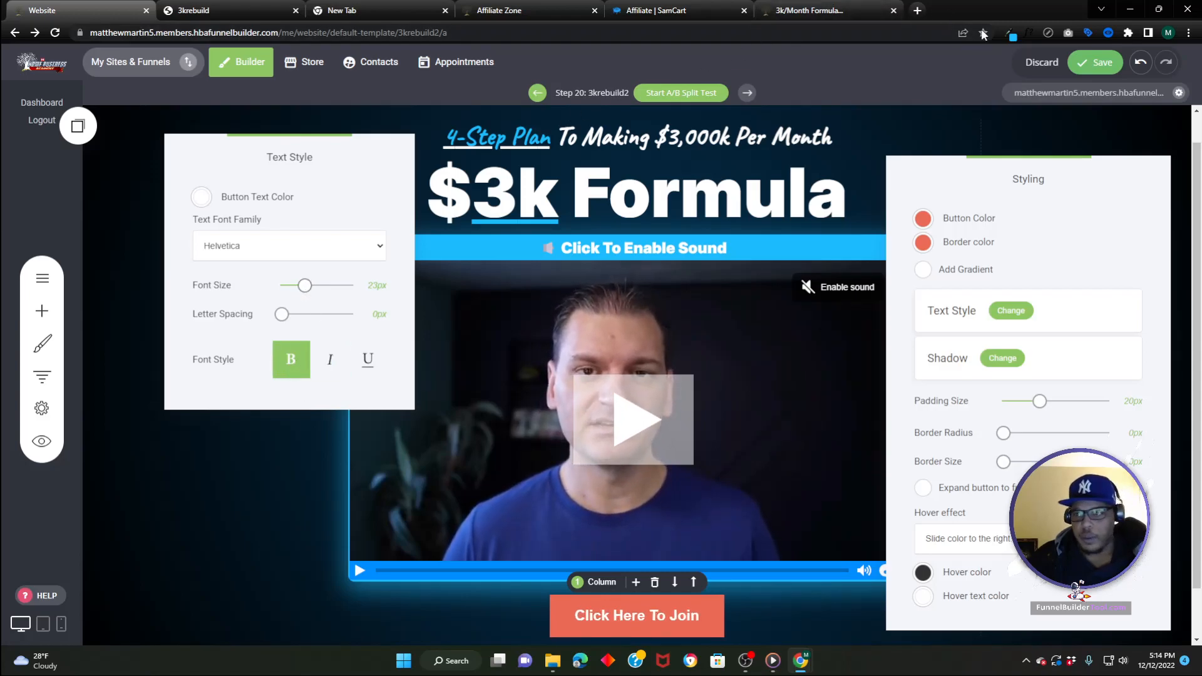
- Copy the selected orange-red hex code #ed3300 from the Eye Dropper extension
left_click(1010, 33)
left_click(698, 123)
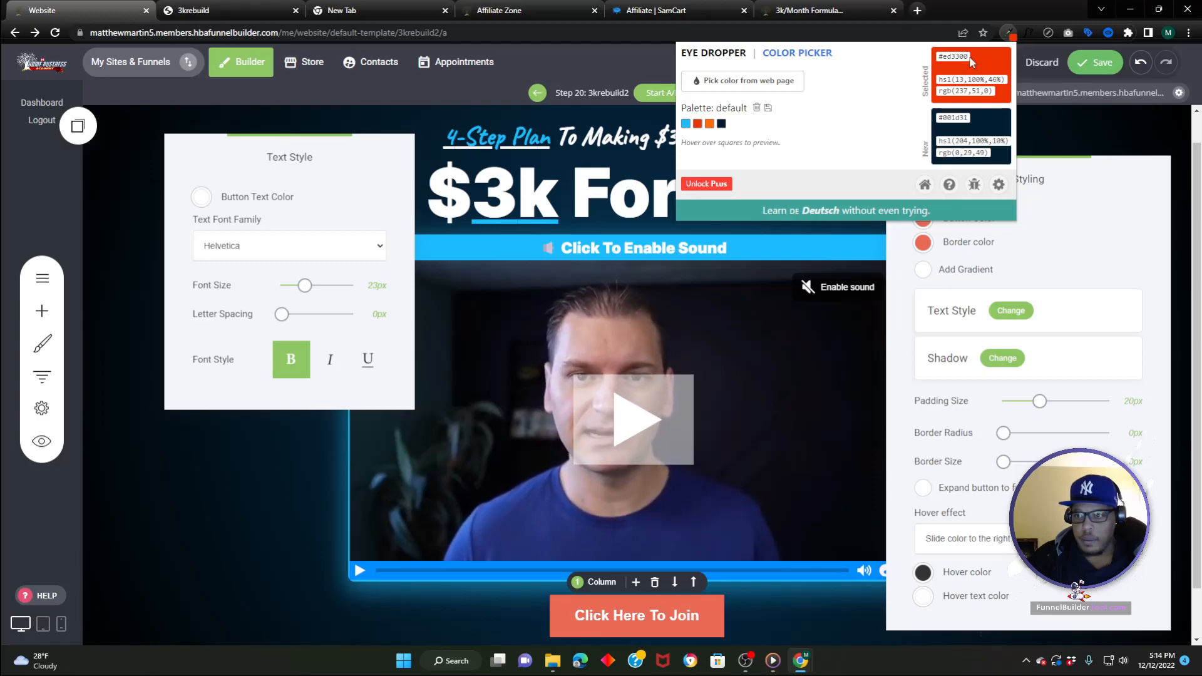
right_click(955, 56)
left_click(980, 68)
left_click(1047, 259)
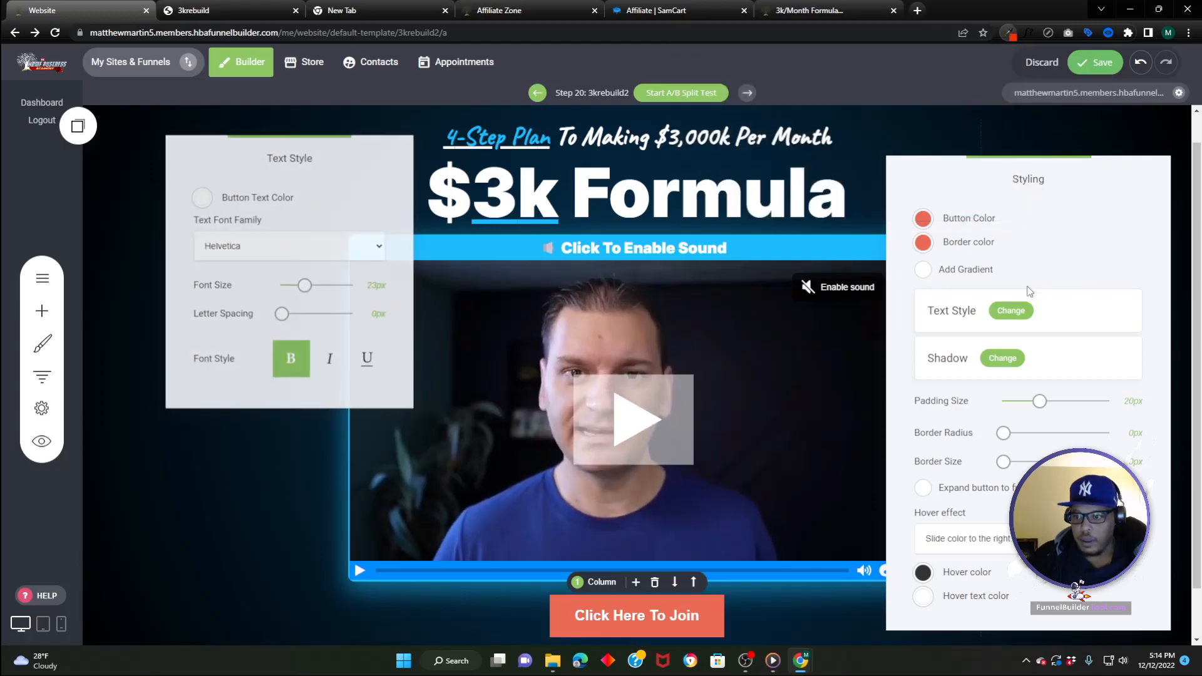
- Add a gradient to the button and set its end colour to the copied #ed3300
left_click(938, 276)
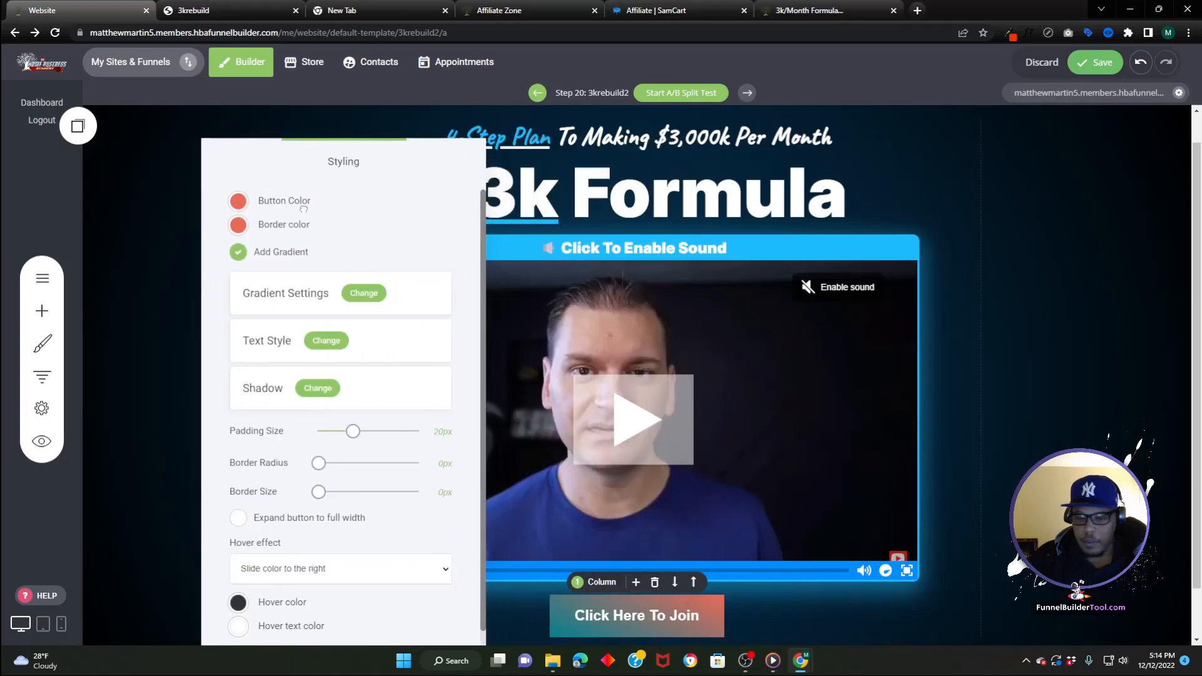
double_click(336, 295)
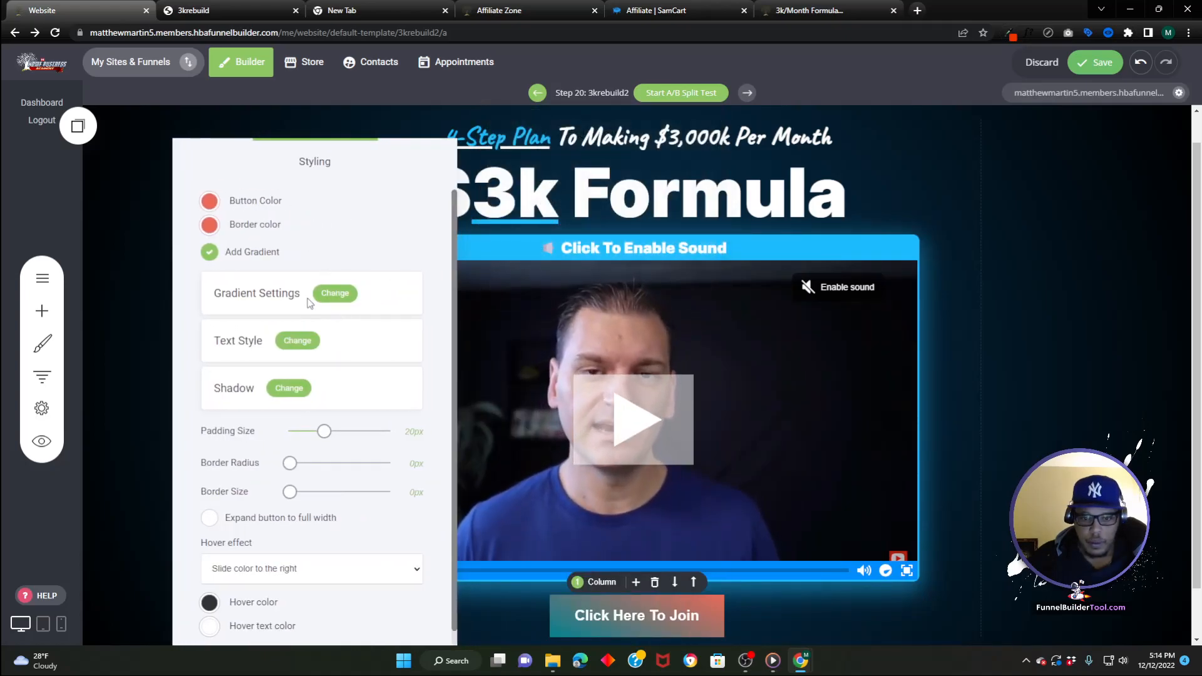
left_click(336, 295)
left_click(513, 202)
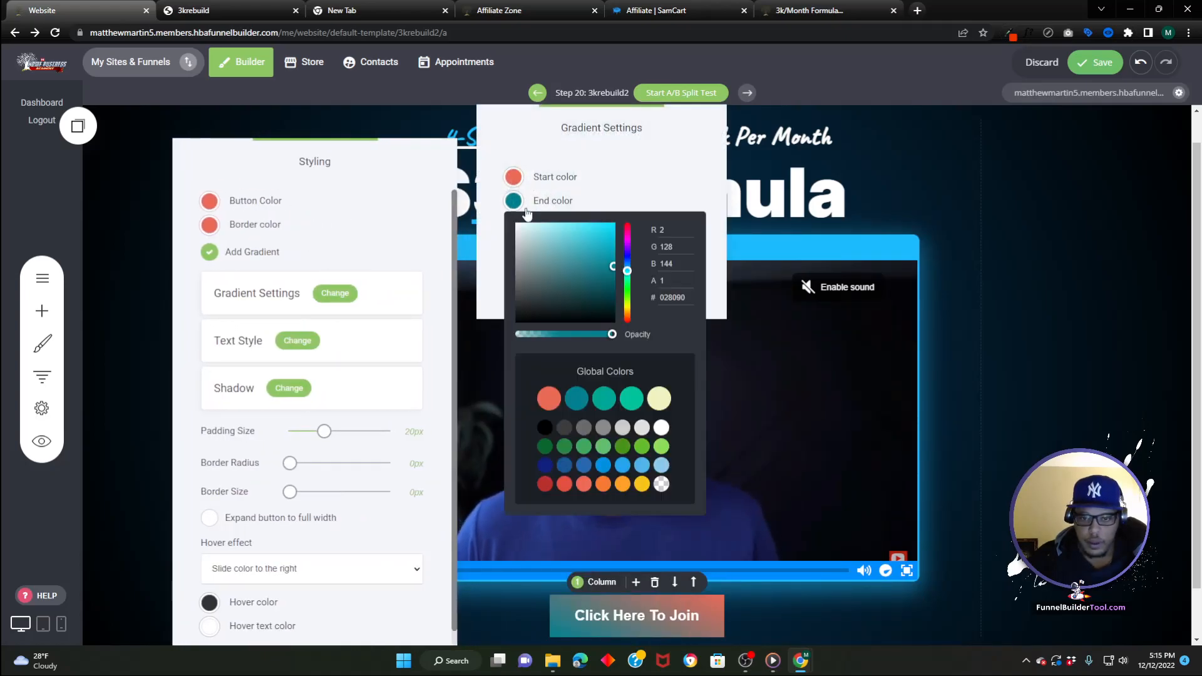
right_click(679, 298)
left_click(723, 361)
left_click(619, 179)
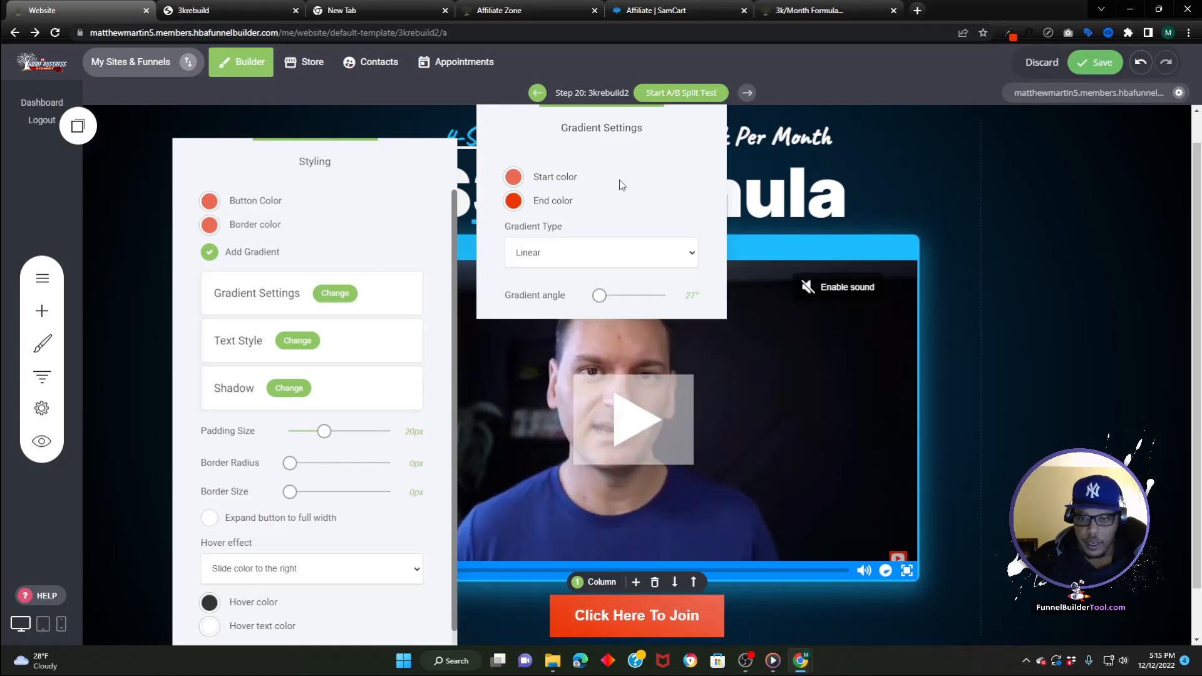
- Set the gradient's start colour to a bright orange based on the copied code and its angle to about 131°
left_click(513, 178)
right_click(677, 277)
left_click(713, 338)
left_click_drag(627, 305, 627, 293)
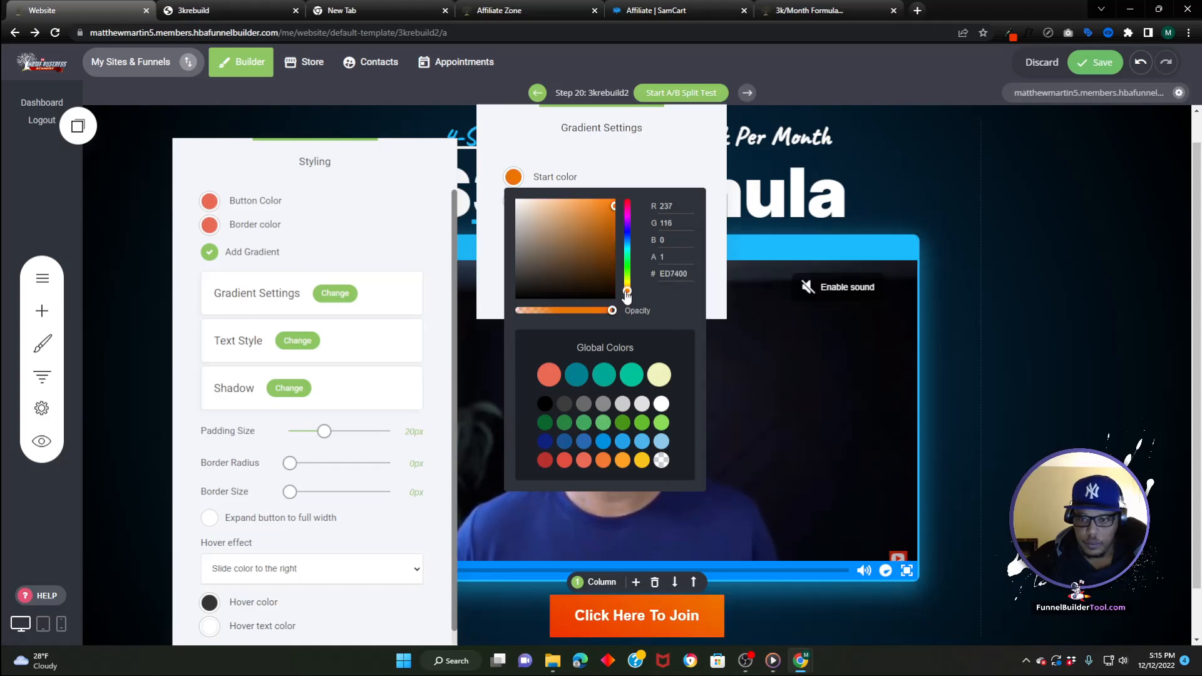
left_click(596, 146)
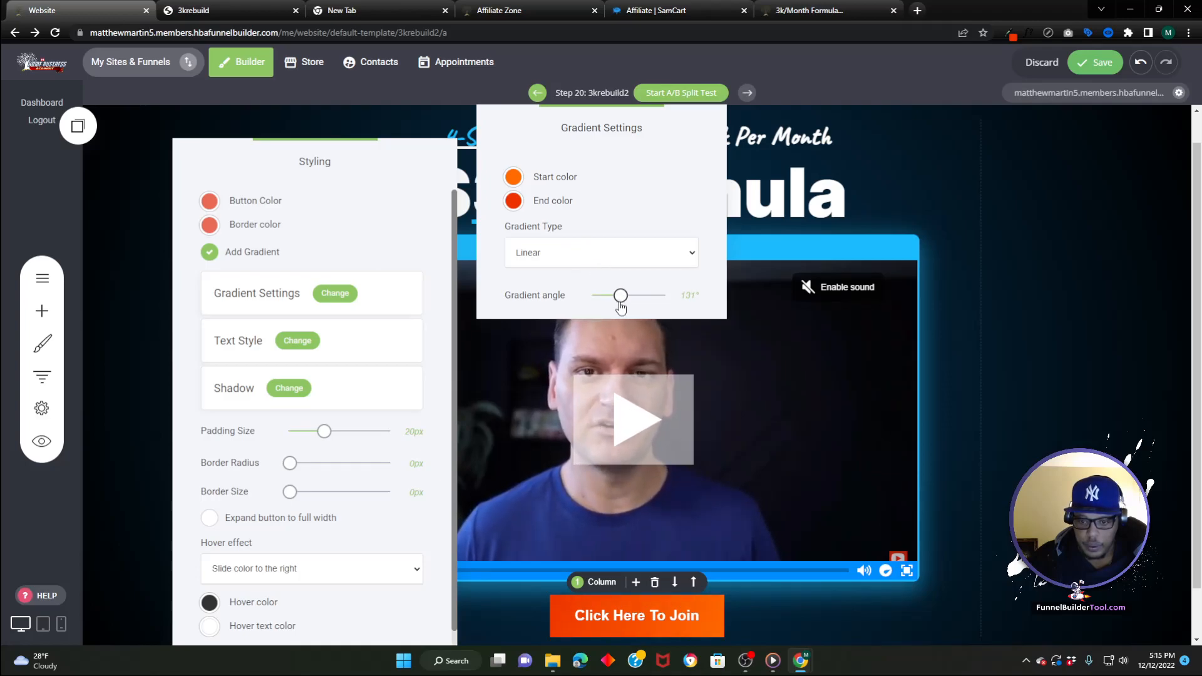
- Give the button 13 px padding, a 7 px border radius and a 3 px white border, and expand it to full width
left_click_drag(323, 431, 298, 464)
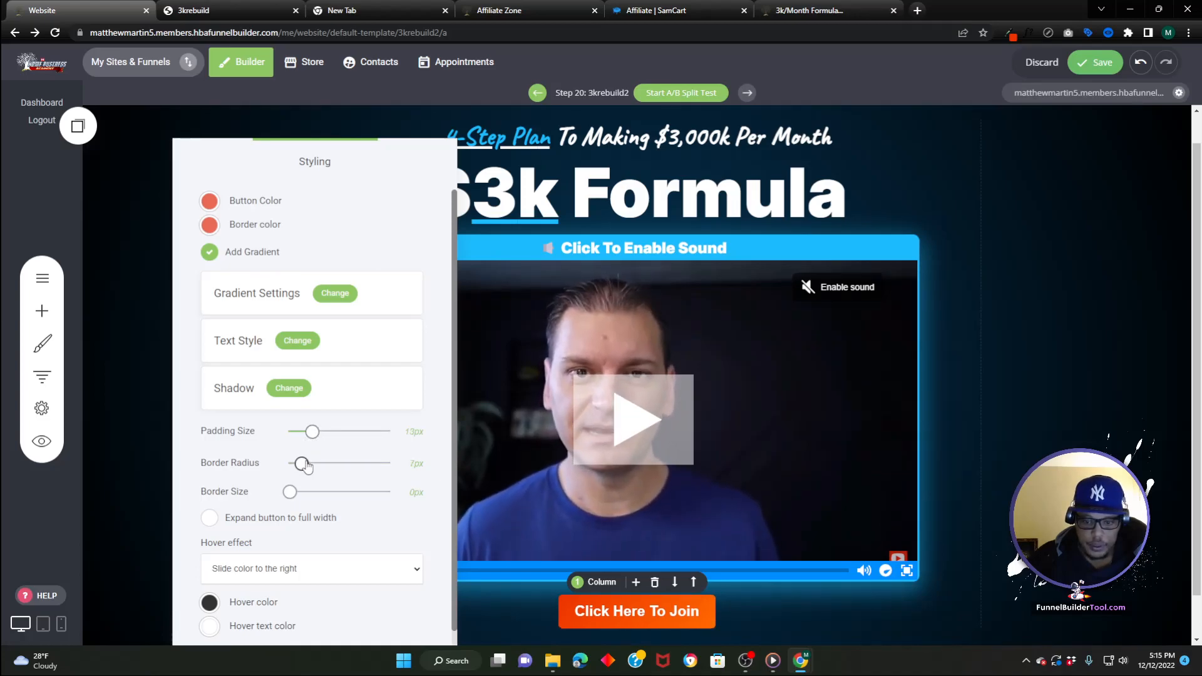
left_click(210, 225)
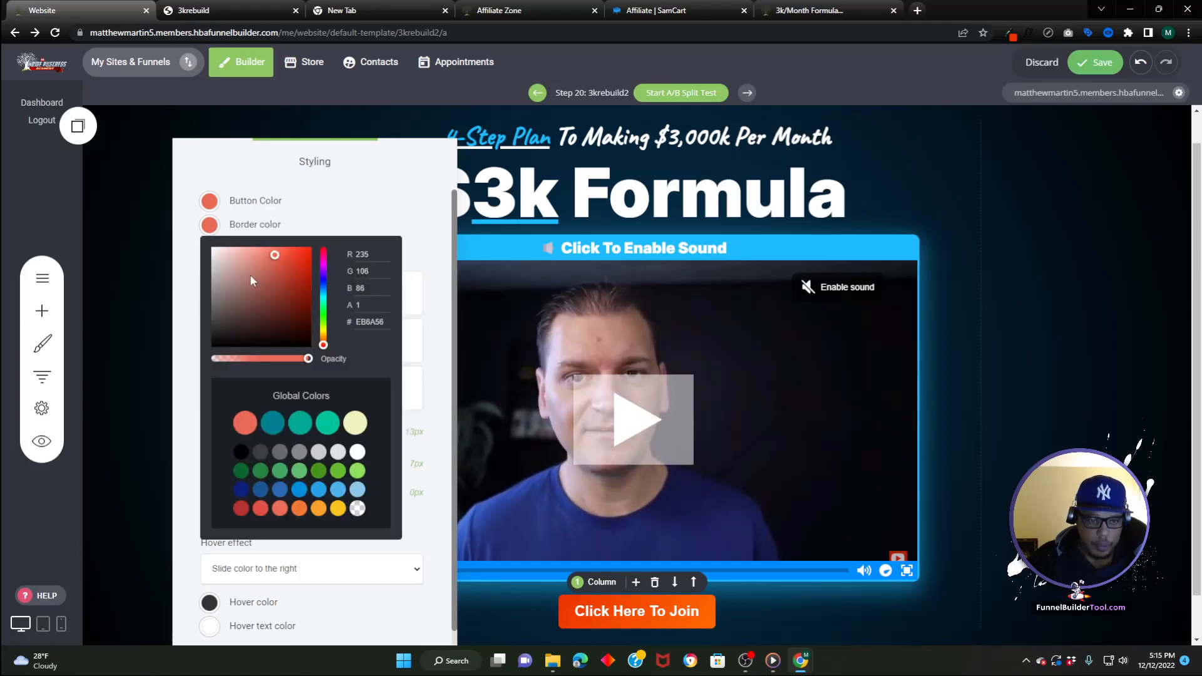
left_click(184, 267)
left_click_drag(291, 492, 296, 498)
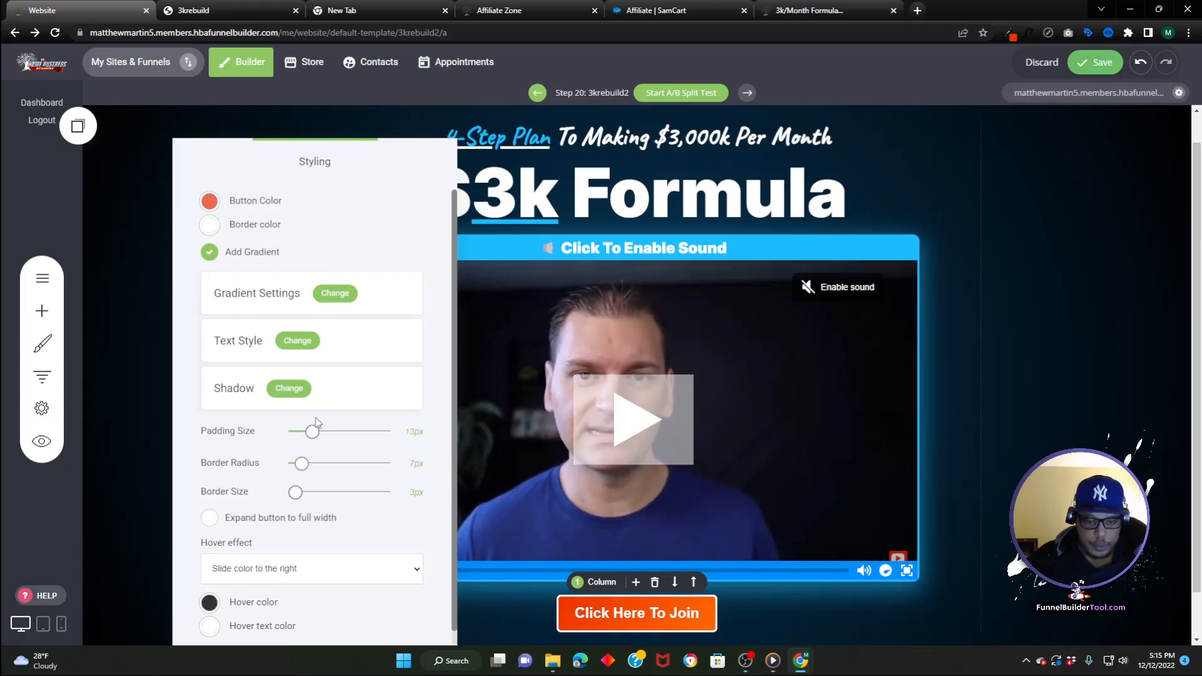
left_click(210, 518)
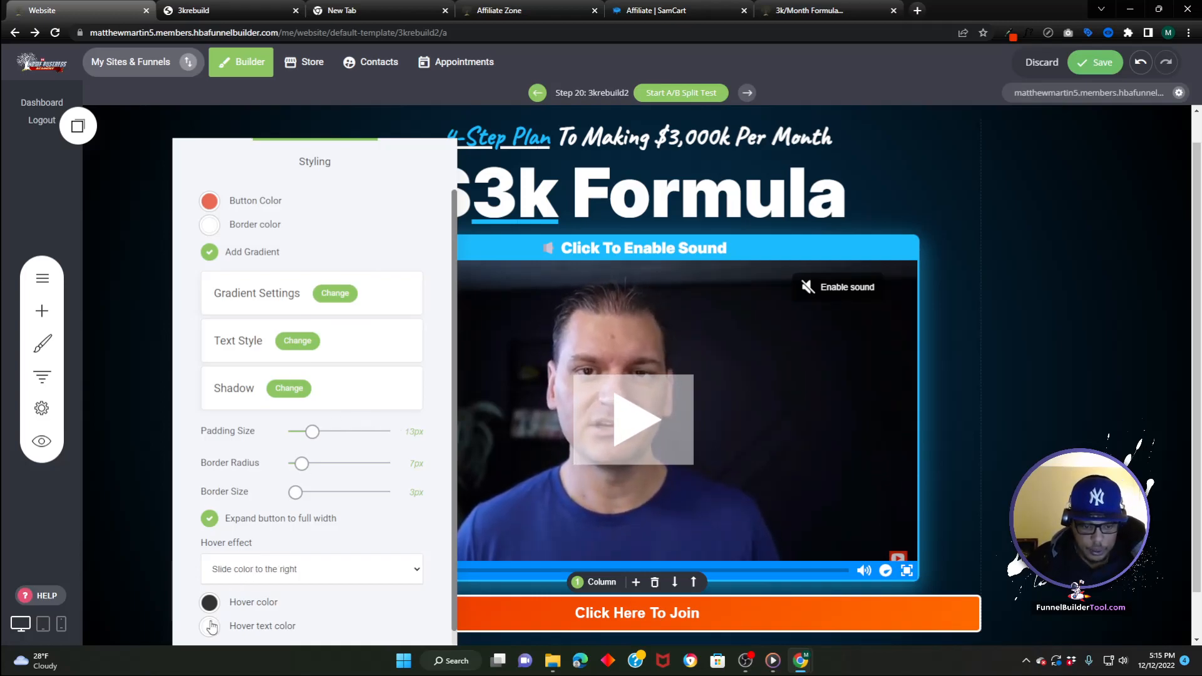
- Apply an outer shadow to the button
left_click(288, 388)
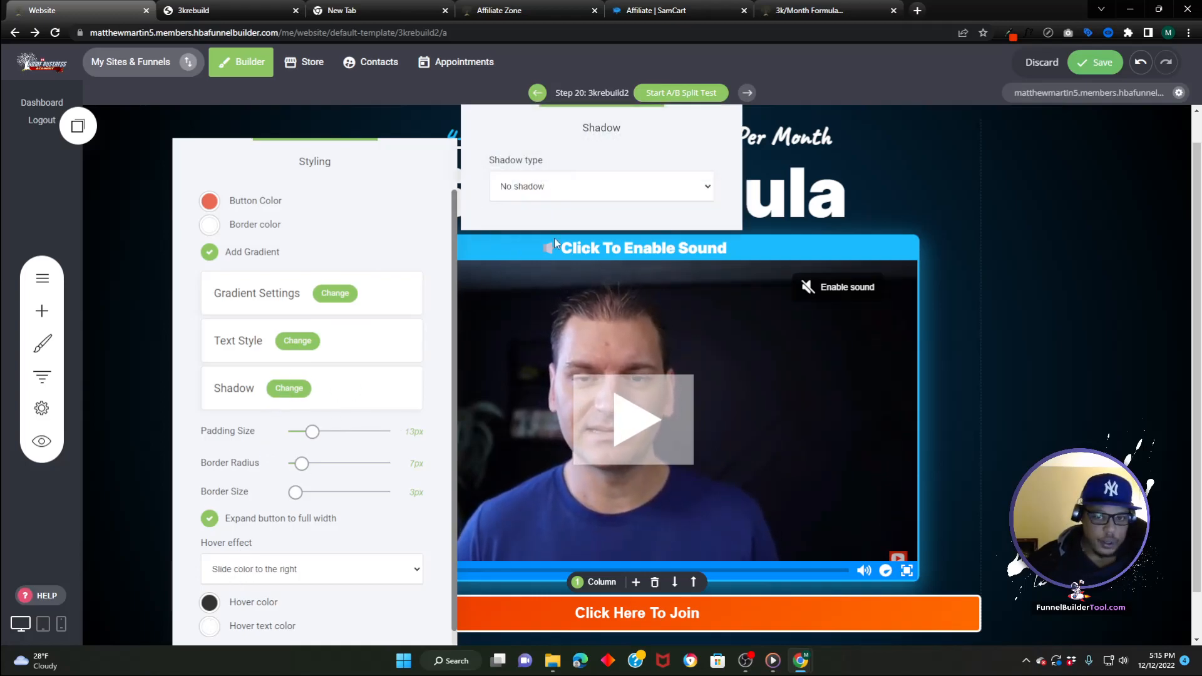
left_click(600, 189)
left_click(522, 219)
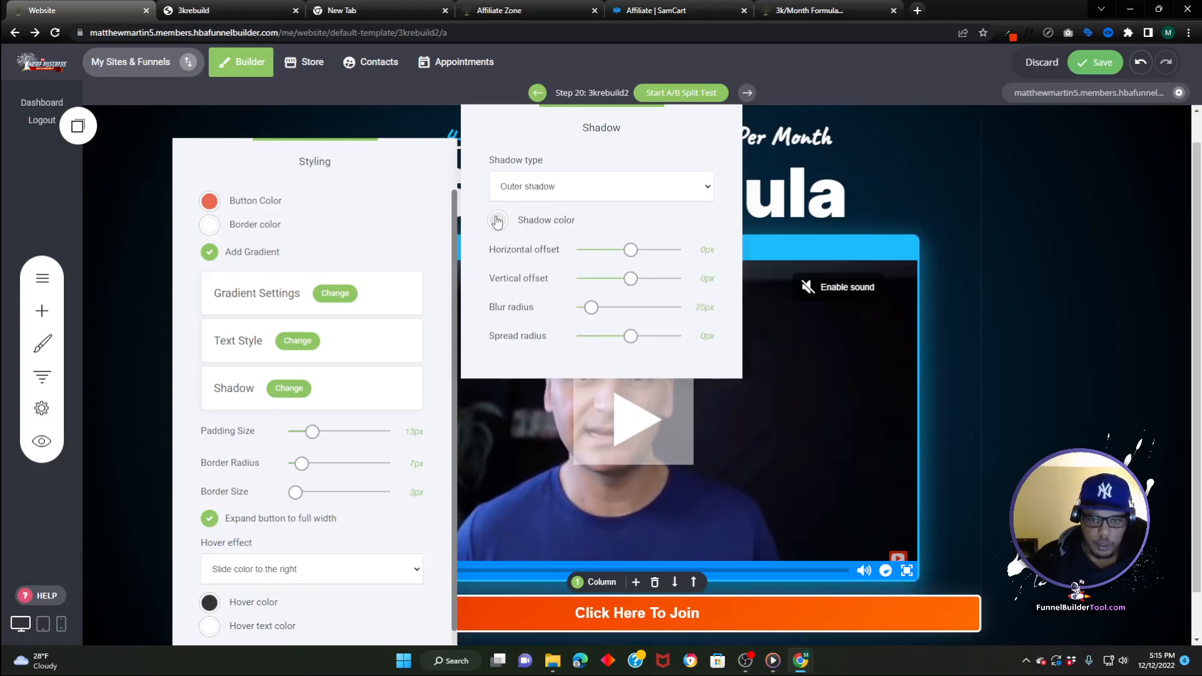
- Make the button's outer shadow white at about 0.41 opacity, with a 0 px blur radius and a 4 px spread radius
left_click(498, 221)
left_click_drag(569, 355, 666, 344)
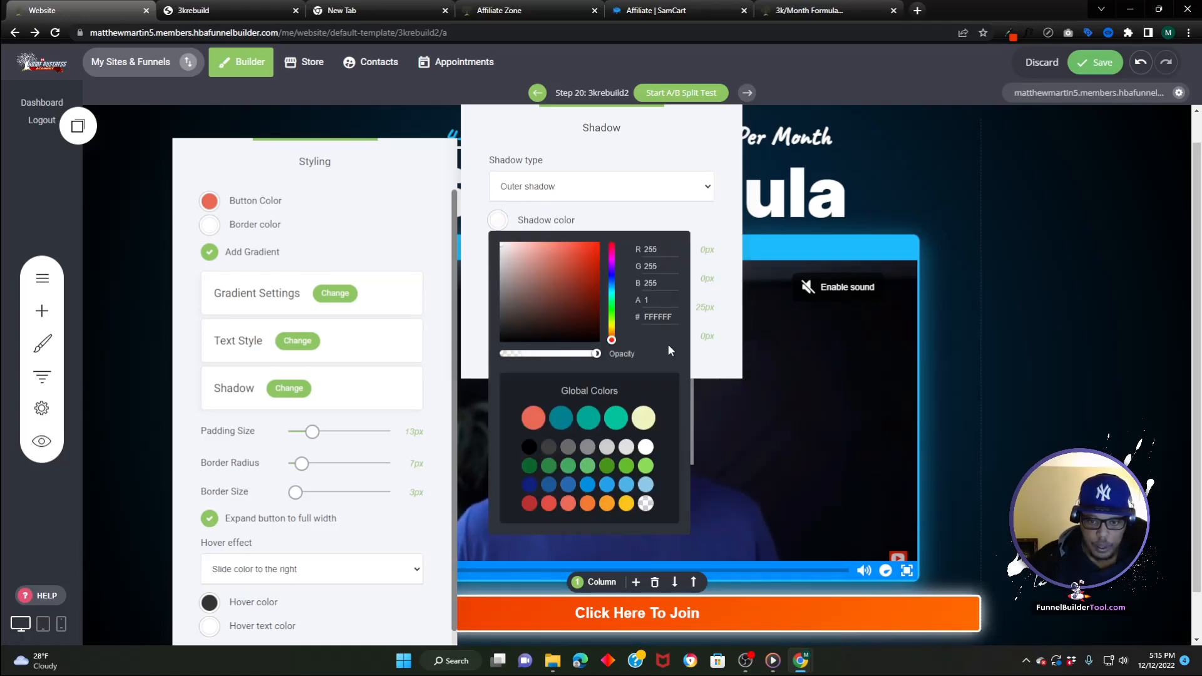
left_click(481, 270)
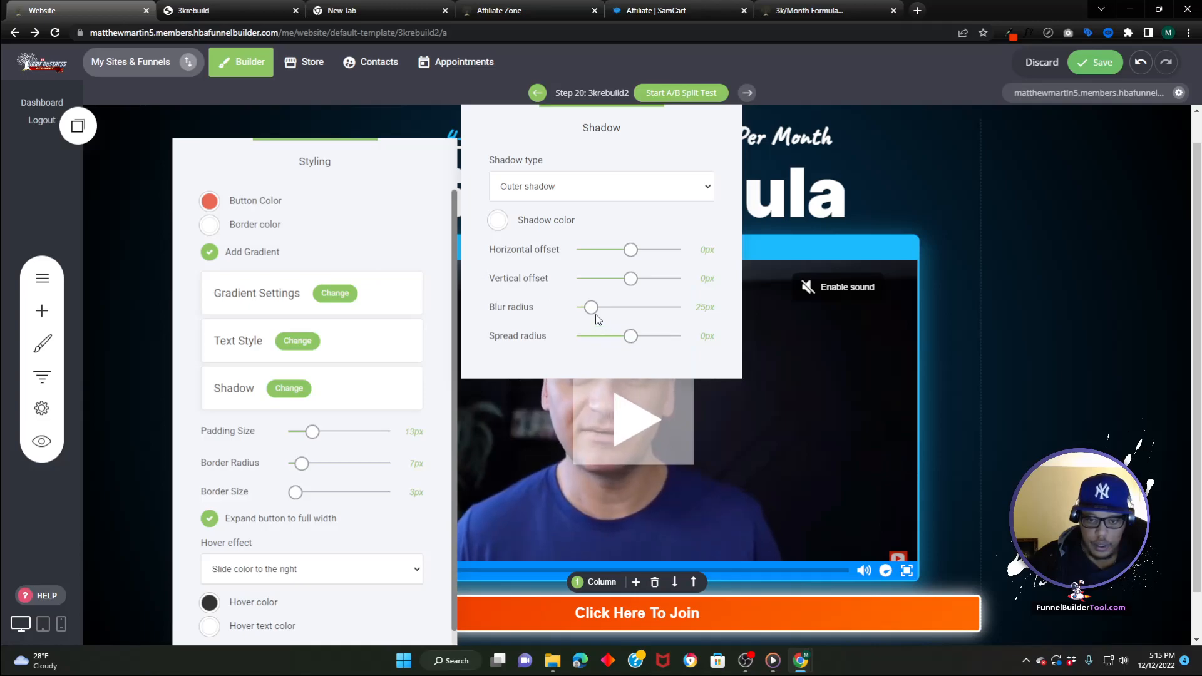
left_click_drag(591, 308, 550, 313)
left_click_drag(634, 341, 639, 341)
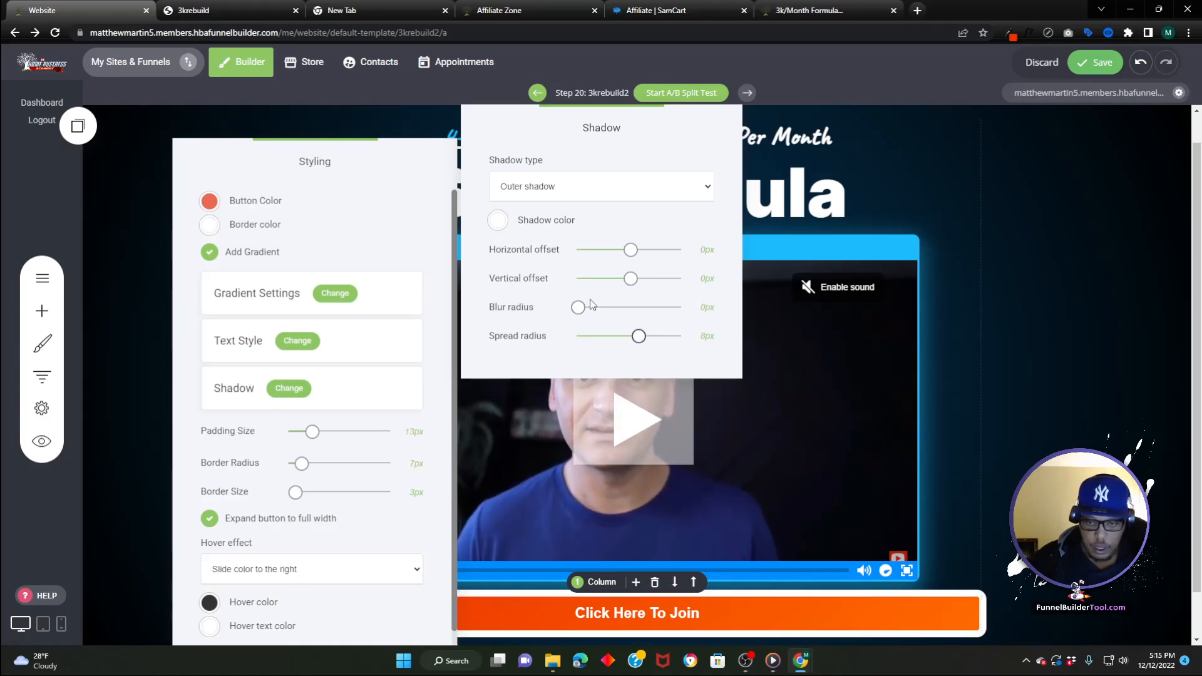
left_click(499, 221)
left_click(543, 353)
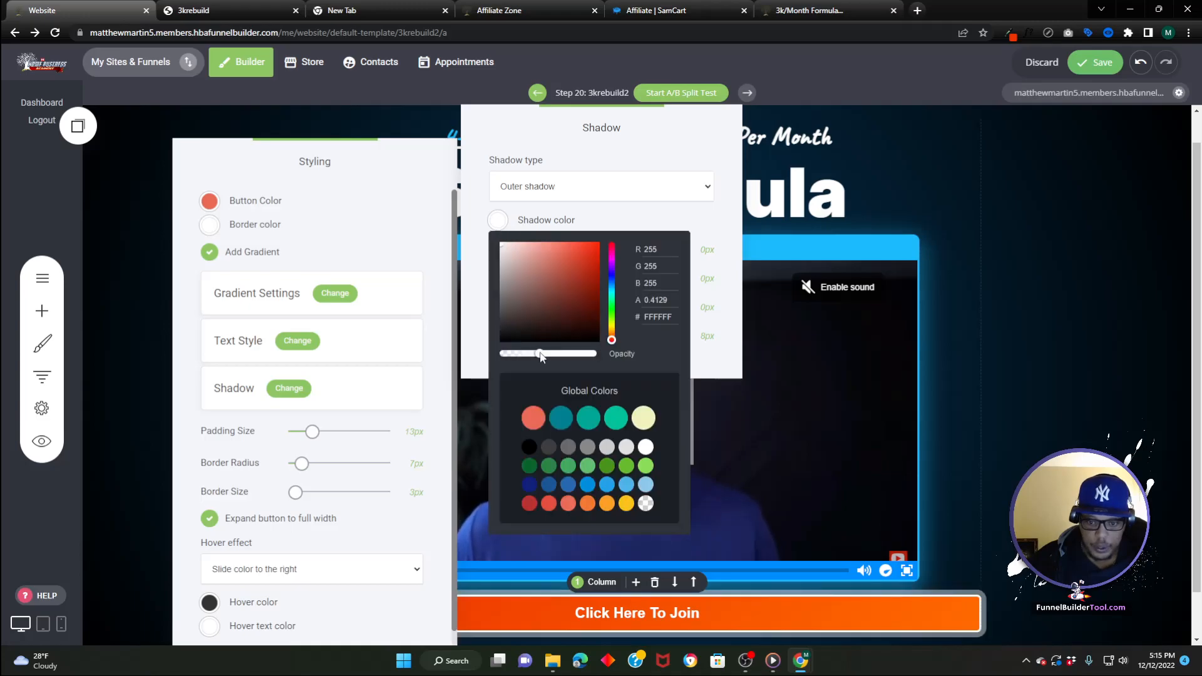
left_click(478, 273)
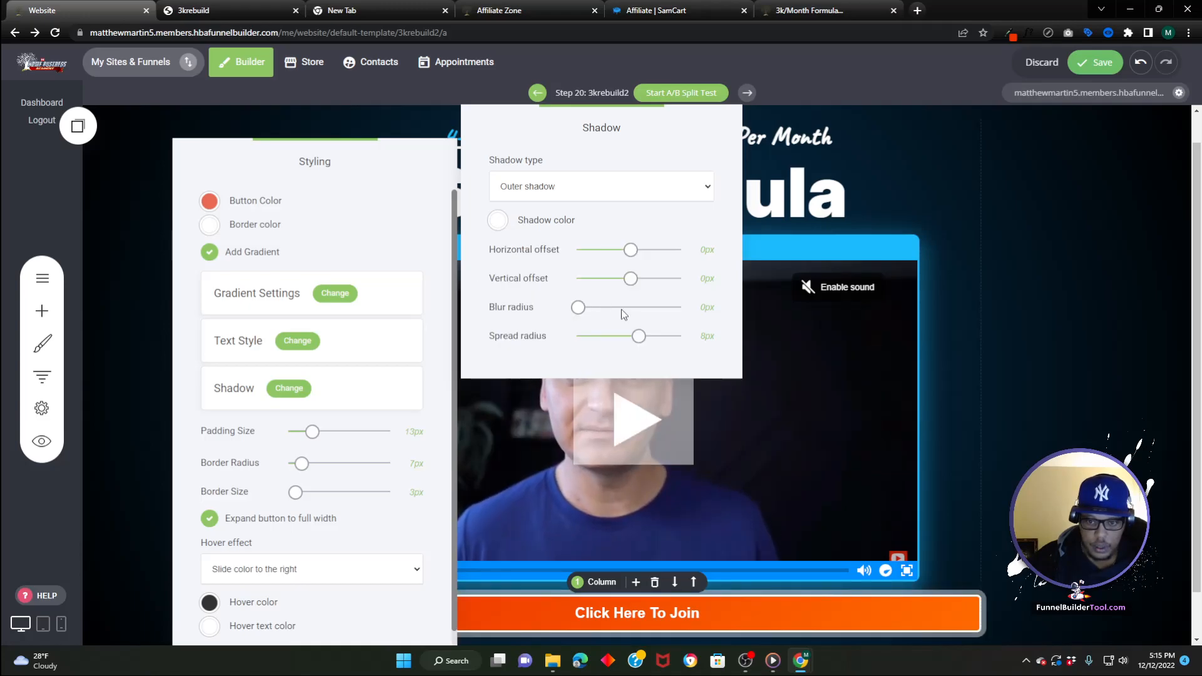
left_click_drag(638, 337, 636, 337)
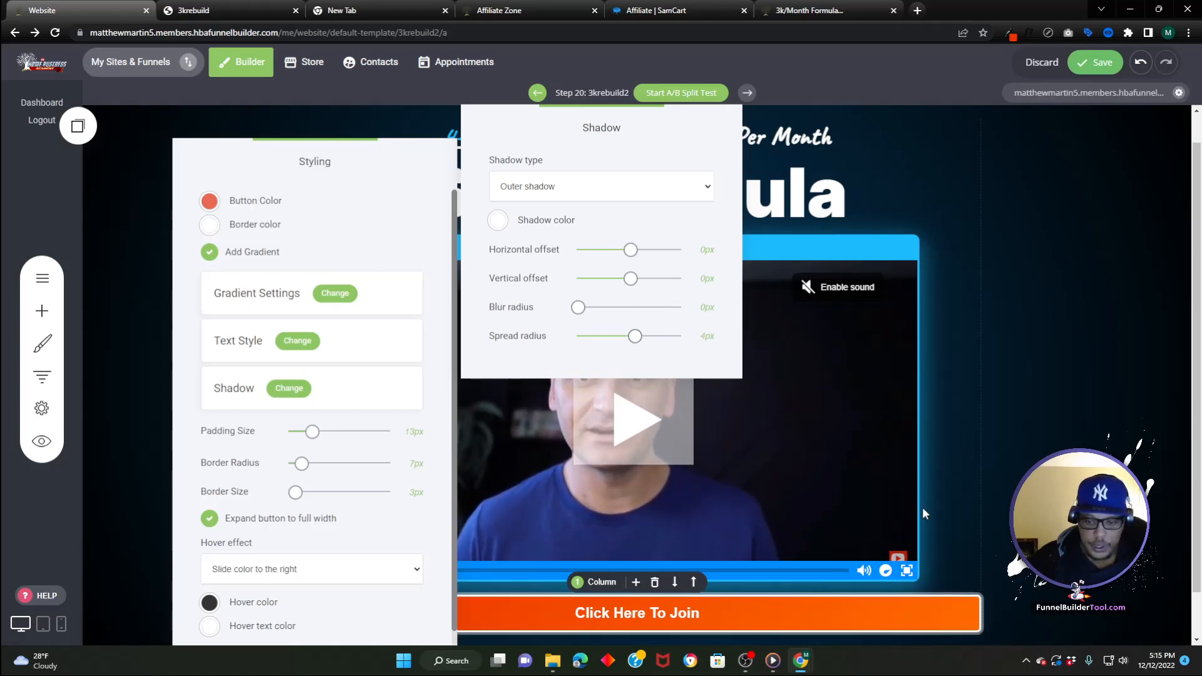
- Close the styling settings and narrow the "Click Here To Join" button so it sits centred beneath the video
left_click(999, 608)
left_click(999, 610)
left_click_drag(980, 612, 487, 615)
- On the original 3krebuild page, turn off WhatFont and copy the "Or If You Need More Info" line beneath the button
left_click(238, 7)
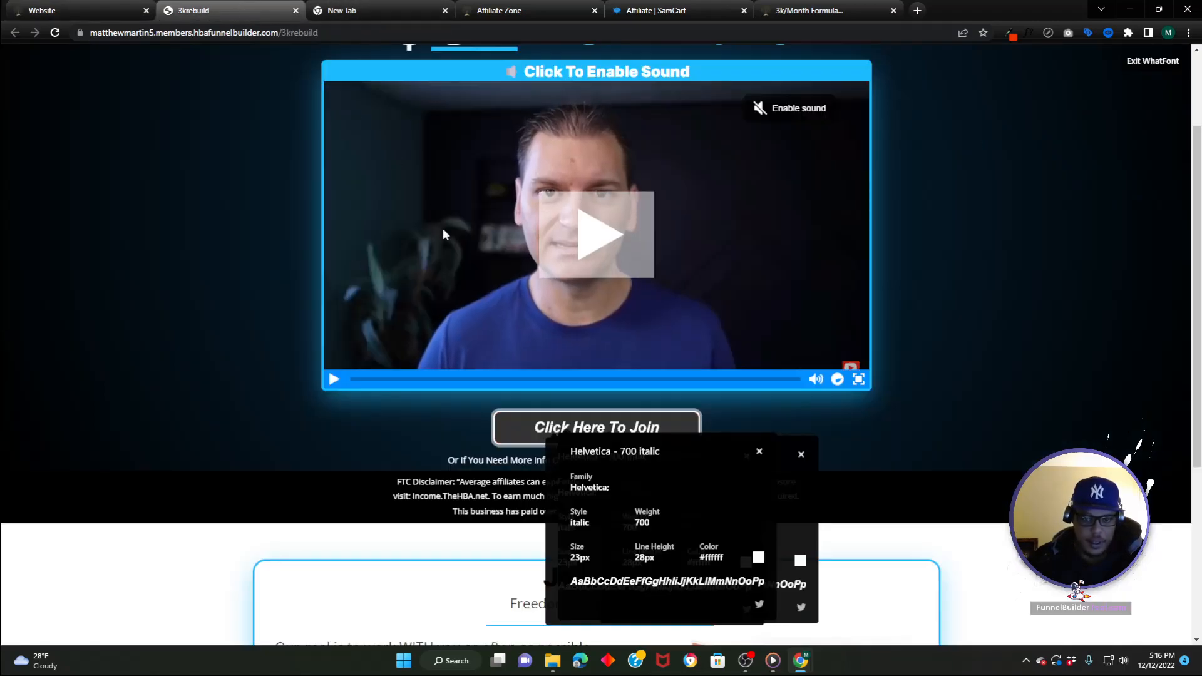
left_click(370, 419)
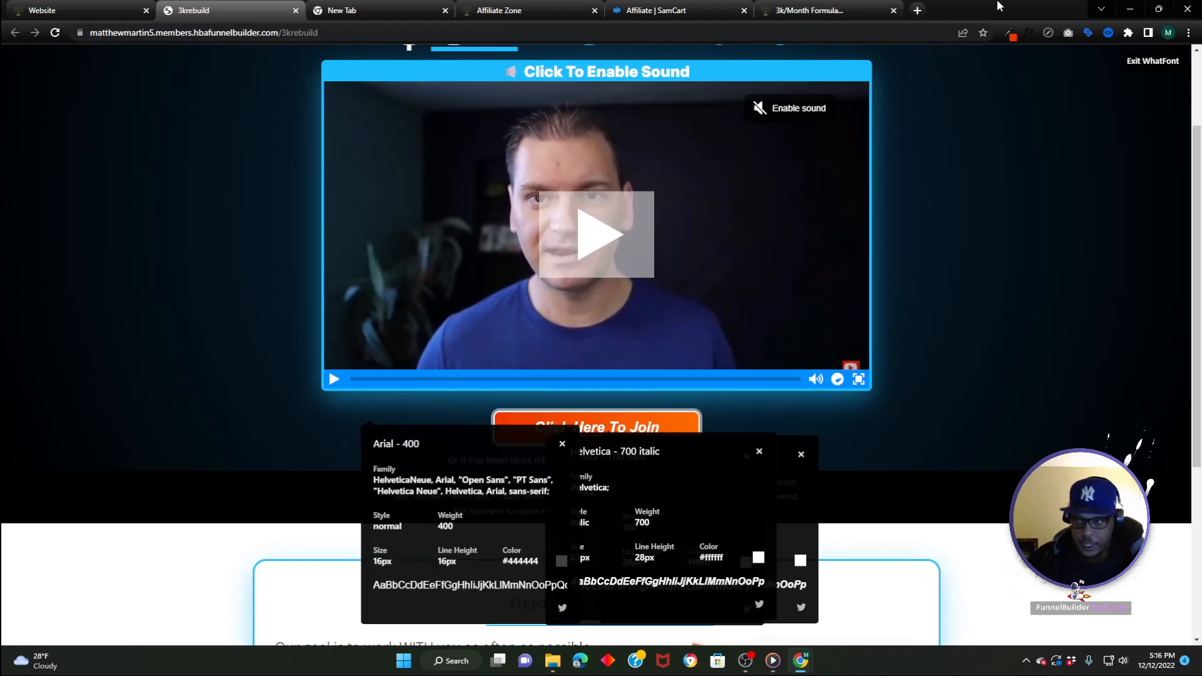
left_click(1034, 35)
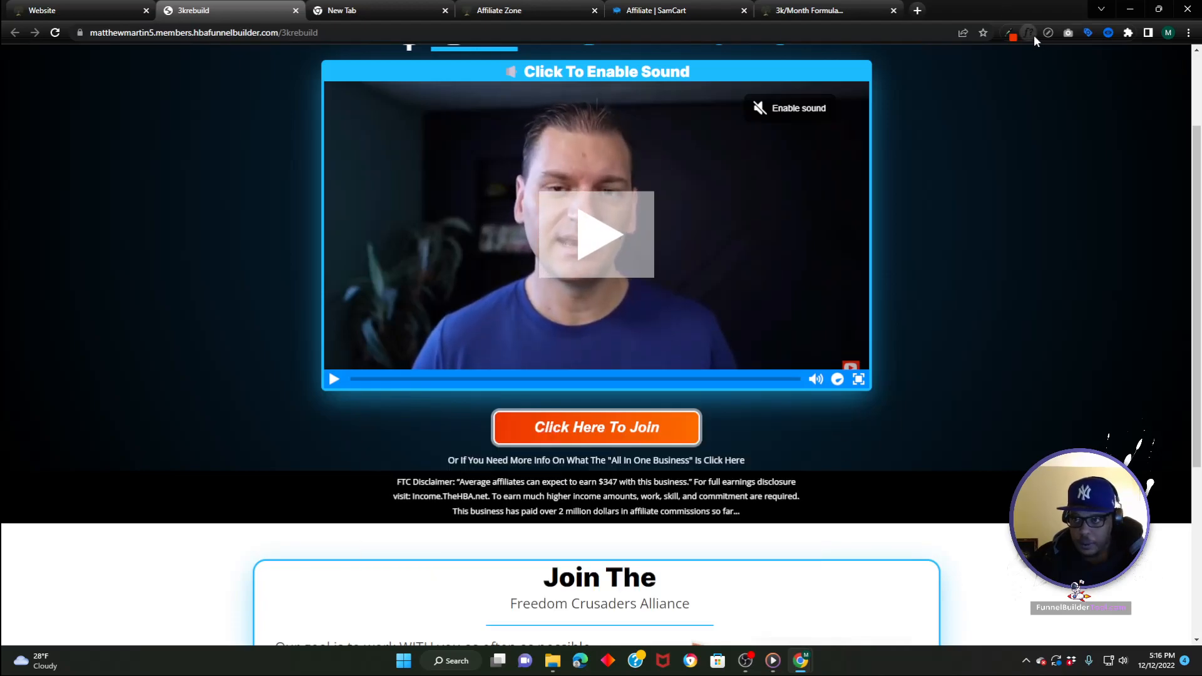
triple_click(557, 462)
right_click(668, 471)
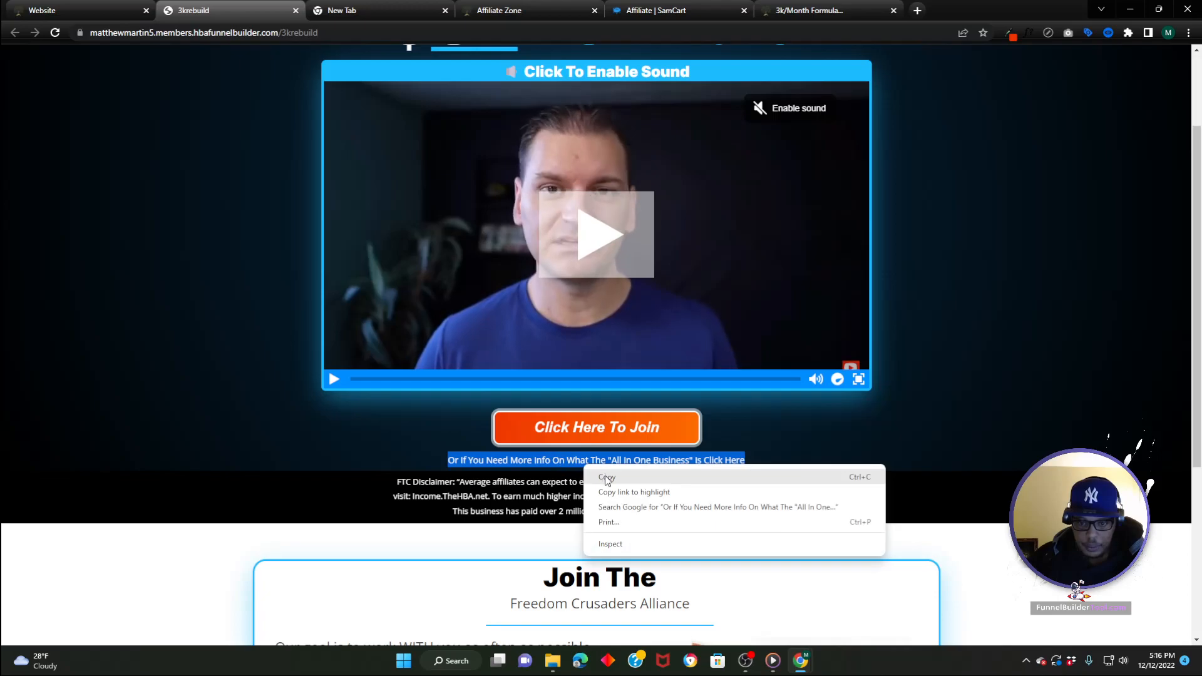
left_click(689, 481)
- Back in the page builder, add a text element below the button and replace its placeholder with the copied line
left_click(96, 10)
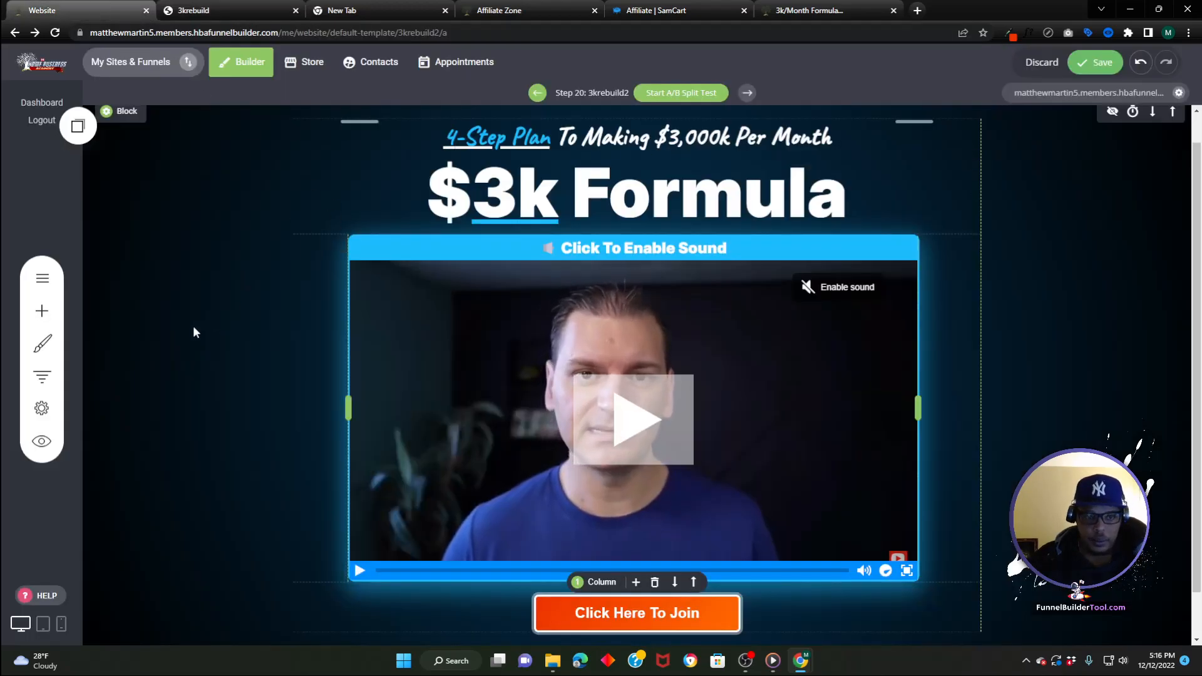
left_click(42, 311)
left_click_drag(98, 178, 573, 622)
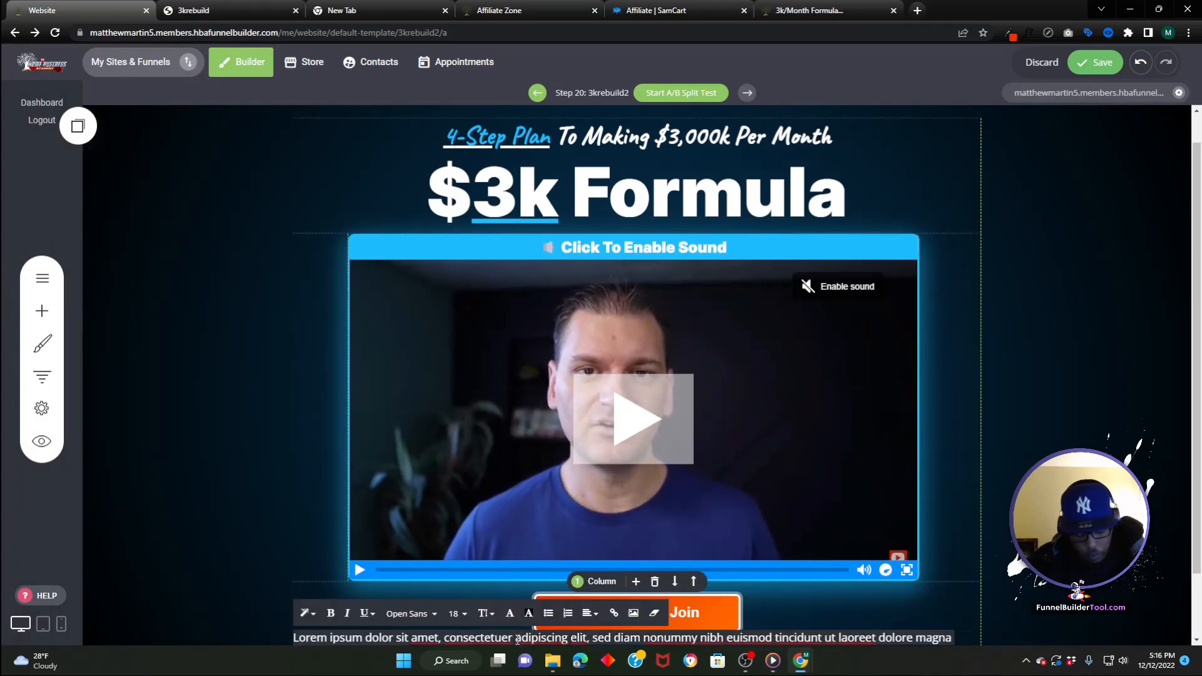
key("ctrl+v")
- Set the text colour of the pasted "Or If You Need More Info" line to white (#FFFFFF)
double_click(390, 639)
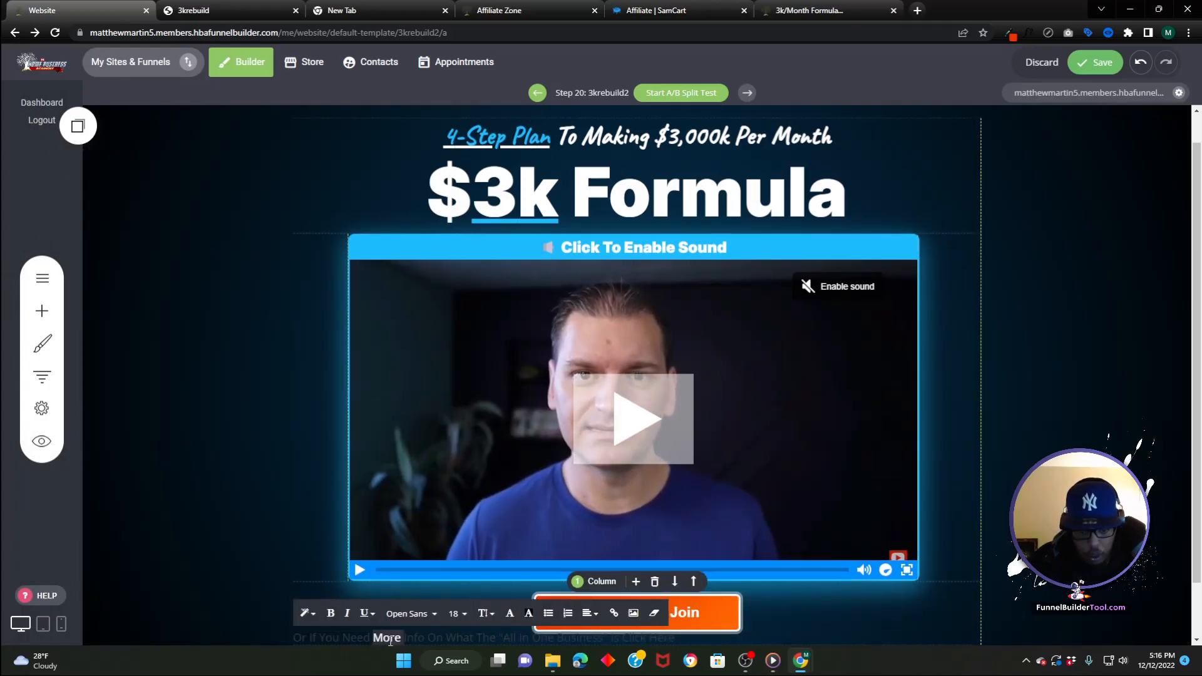
left_click(510, 615)
left_click(696, 561)
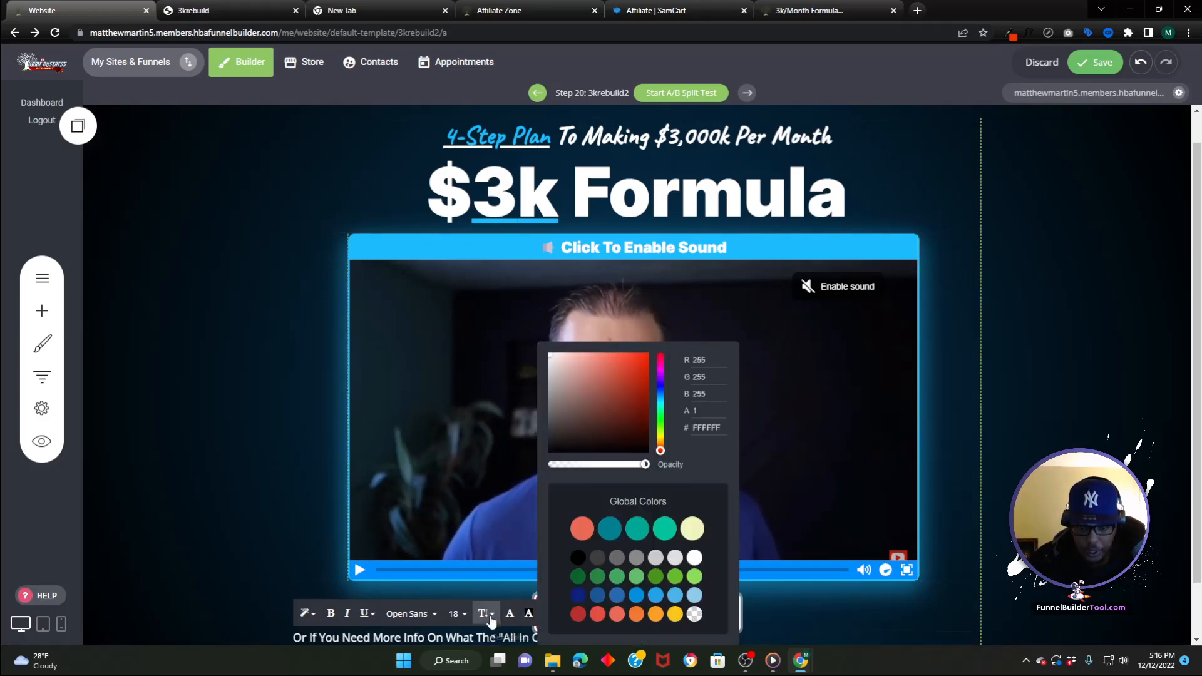
- Centre the "Or If You Need More Info" line below the join button, set its font size to 16, and save
left_click(419, 637)
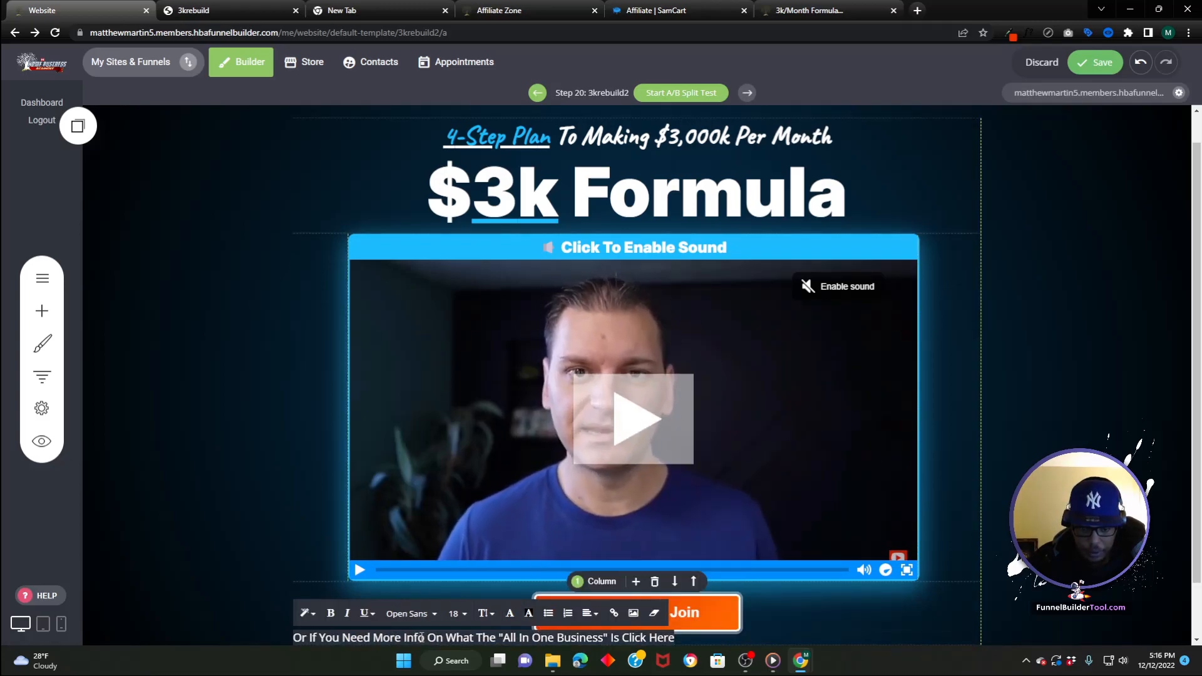
triple_click(455, 638)
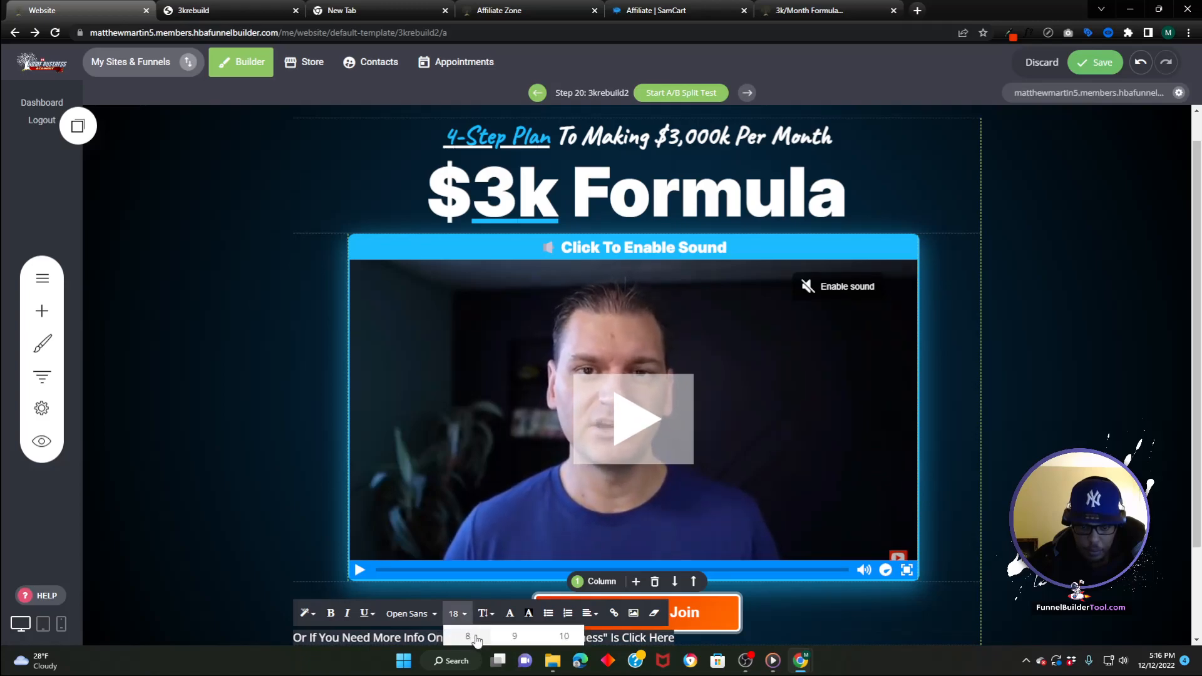
scroll(477, 626, "down", 2)
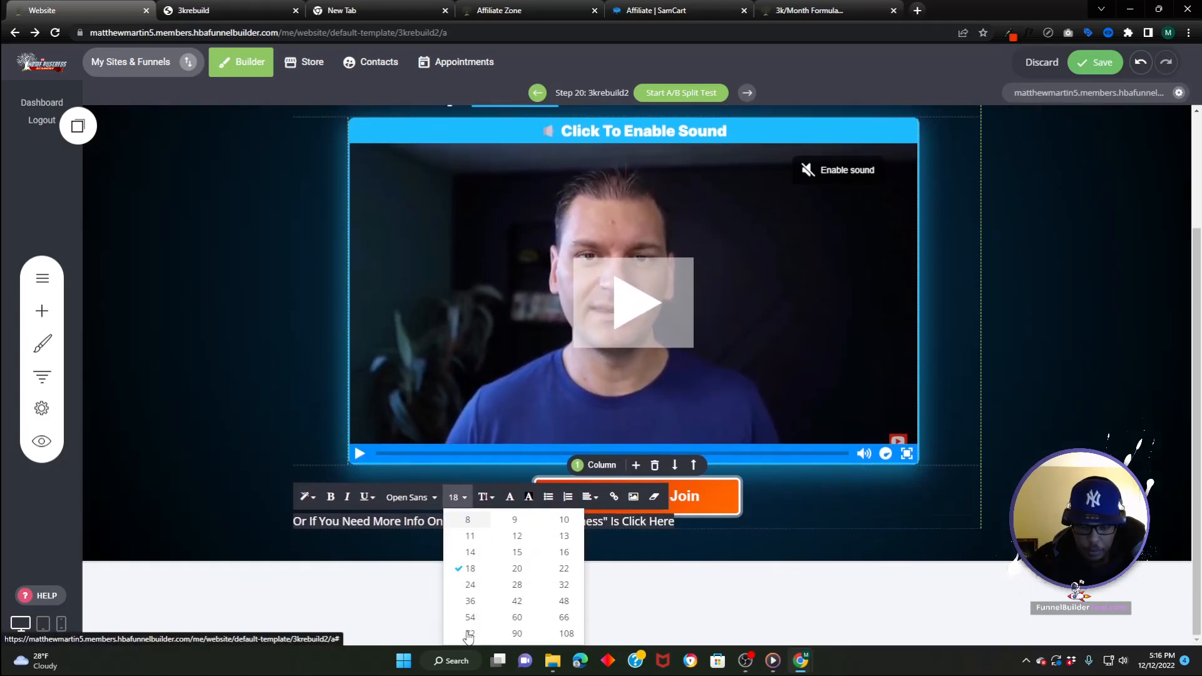
left_click(564, 540)
left_click(592, 549)
left_click(614, 572)
left_click(287, 536)
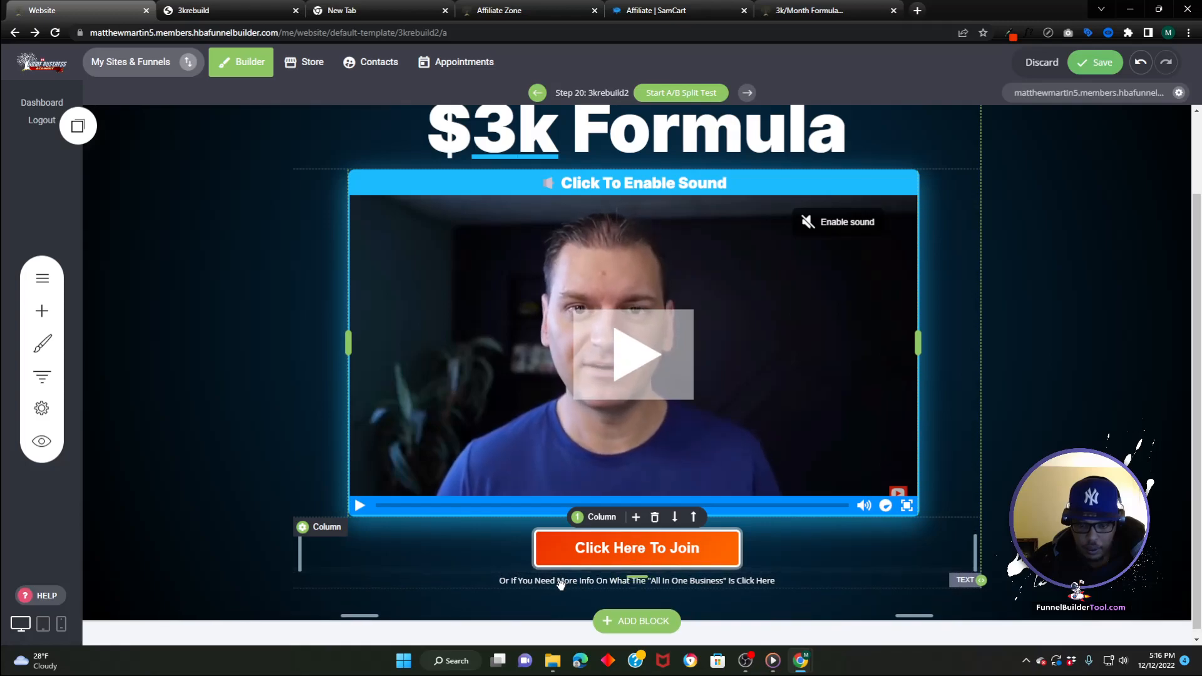
left_click(562, 576)
left_click(467, 563)
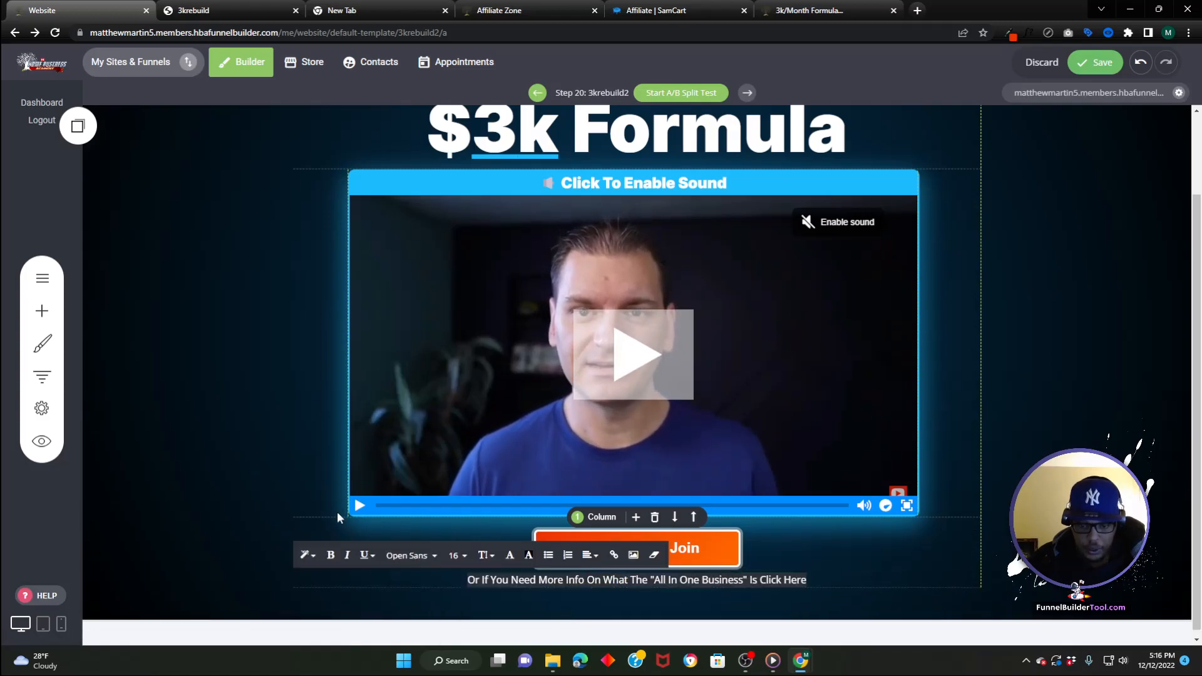
left_click(302, 450)
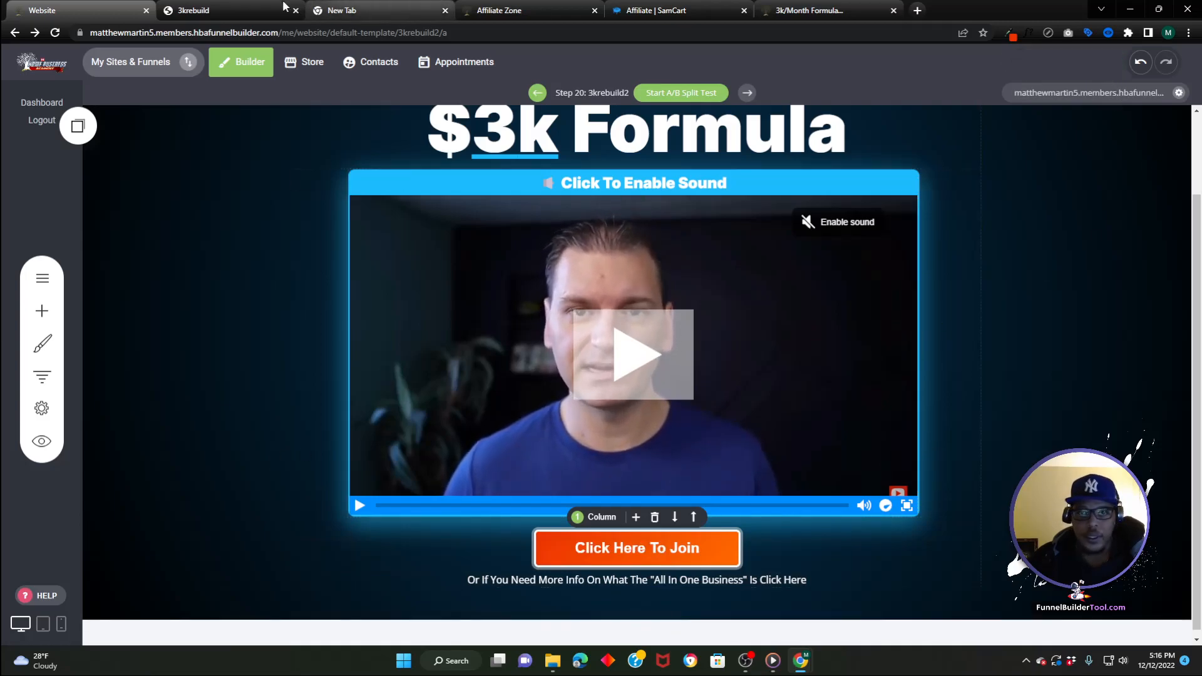
- Copy the three-line FTC disclaimer from the original 3krebuild page and return to the builder
left_click(259, 11)
double_click(447, 495)
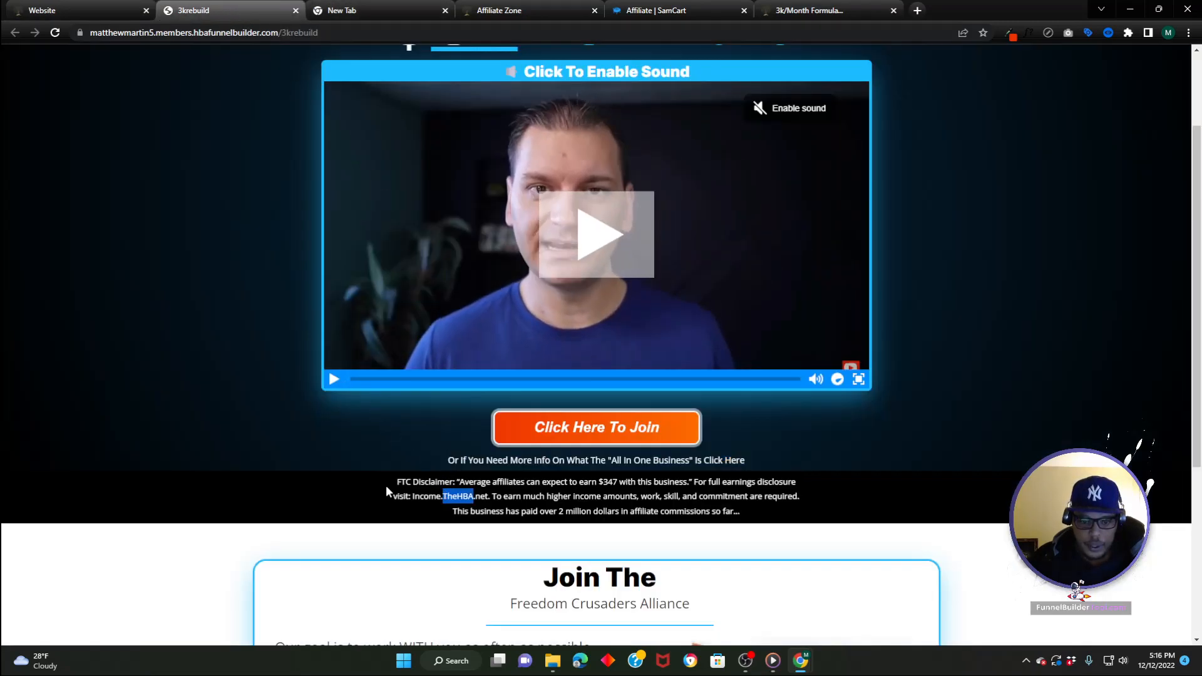
left_click_drag(385, 485, 749, 536)
right_click(677, 494)
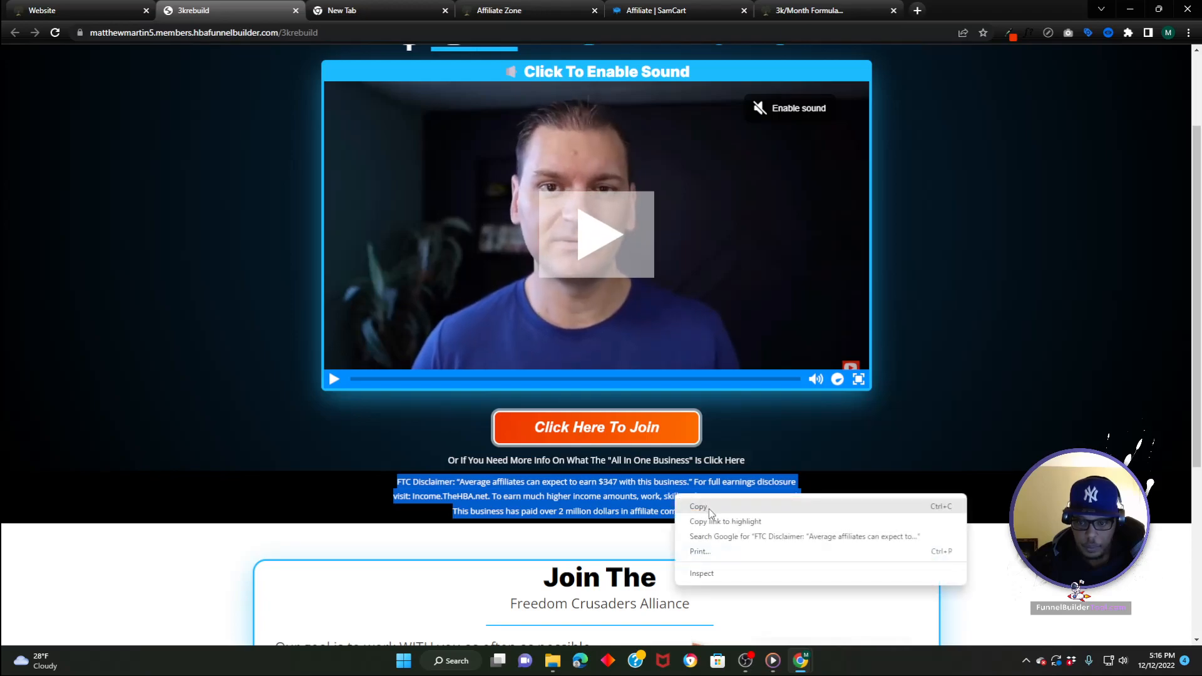
left_click(698, 507)
left_click(93, 8)
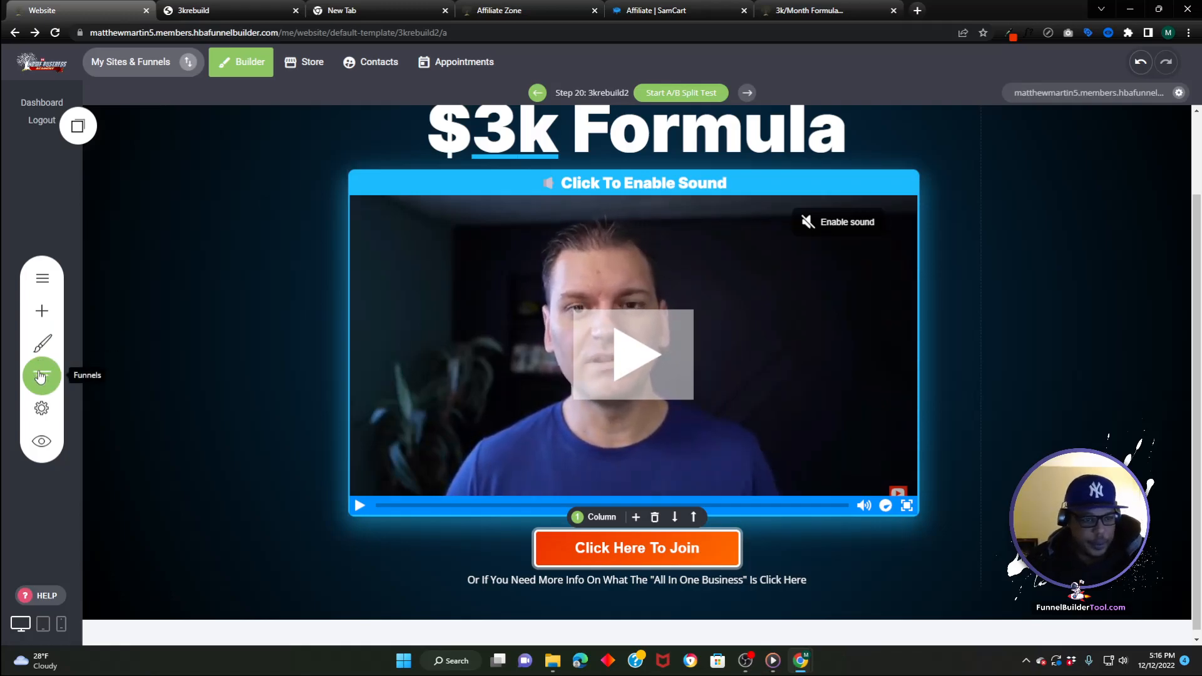
- Add an empty block directly below the video and join button section
left_click(40, 375)
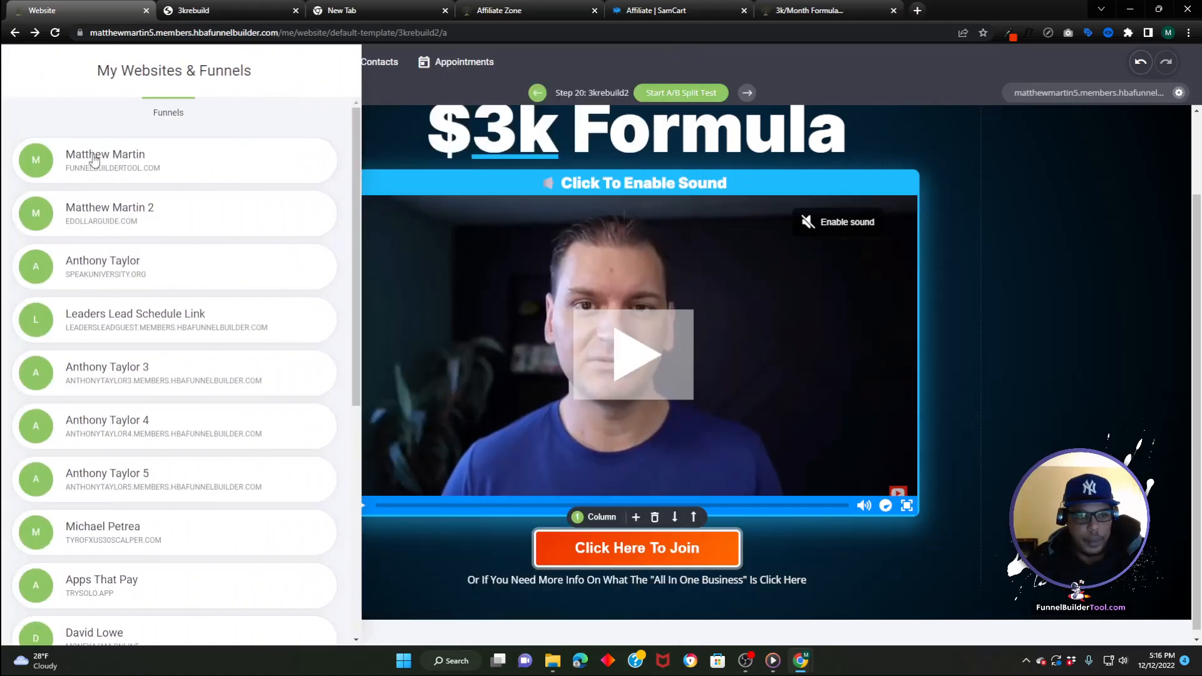
left_click(434, 557)
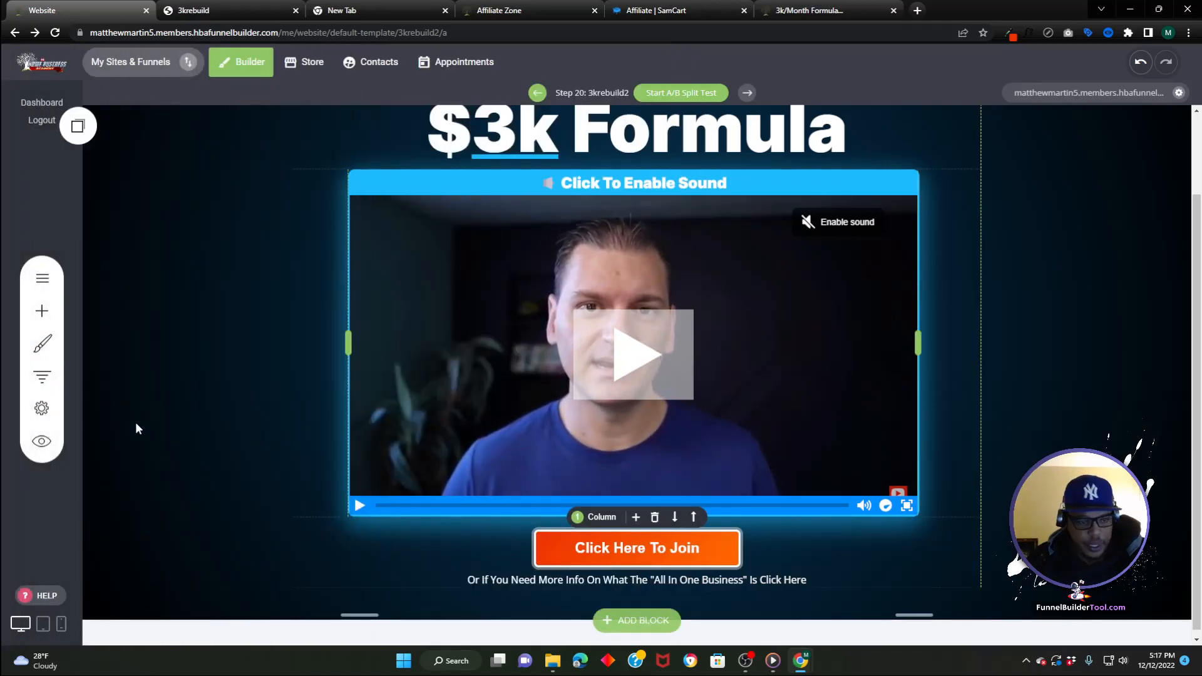
left_click(46, 321)
left_click_drag(44, 191, 467, 579)
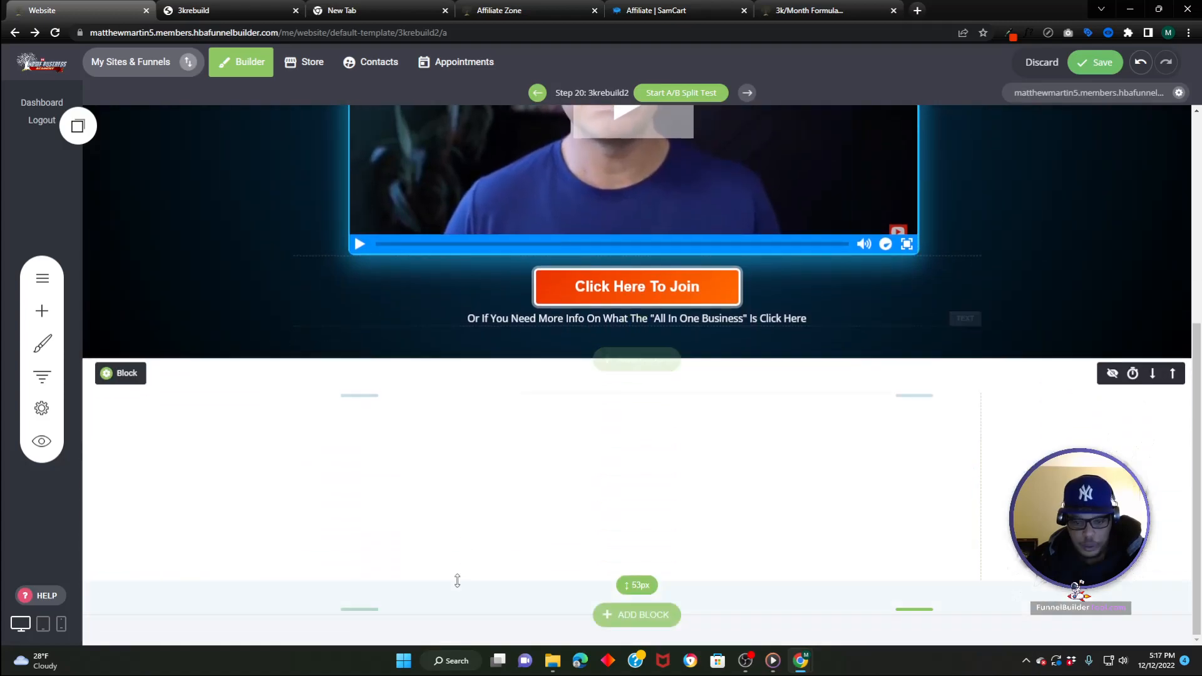
- Set the new block's background color to black
left_click(125, 374)
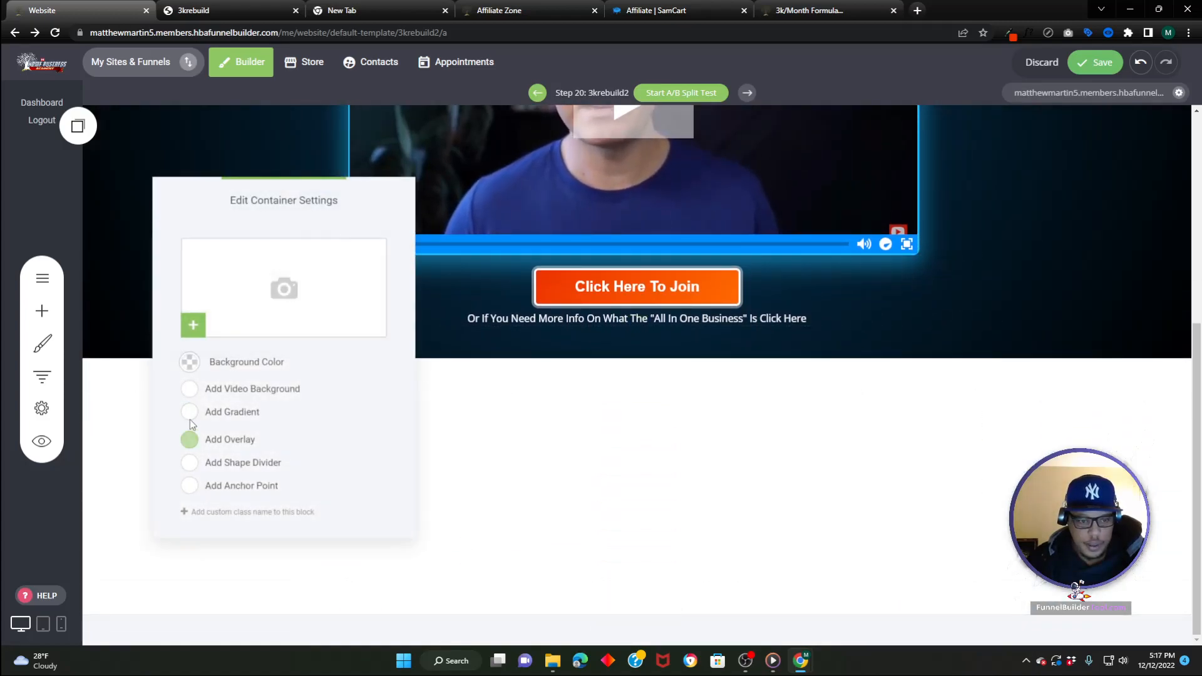
left_click(189, 362)
left_click_drag(231, 404, 161, 483)
left_click(487, 408)
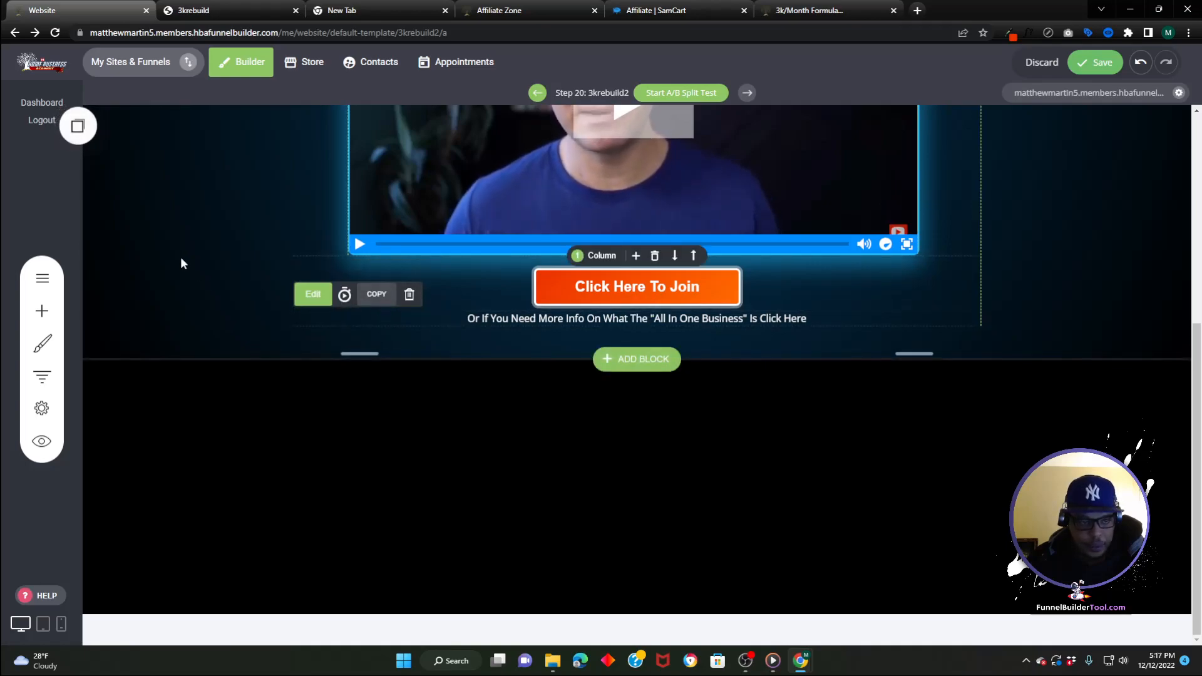
- Place a copy of the "Or If You Need More Info" text in the black block and replace its wording with the copied FTC disclaimer
left_click(71, 132)
left_click_drag(120, 249, 565, 428)
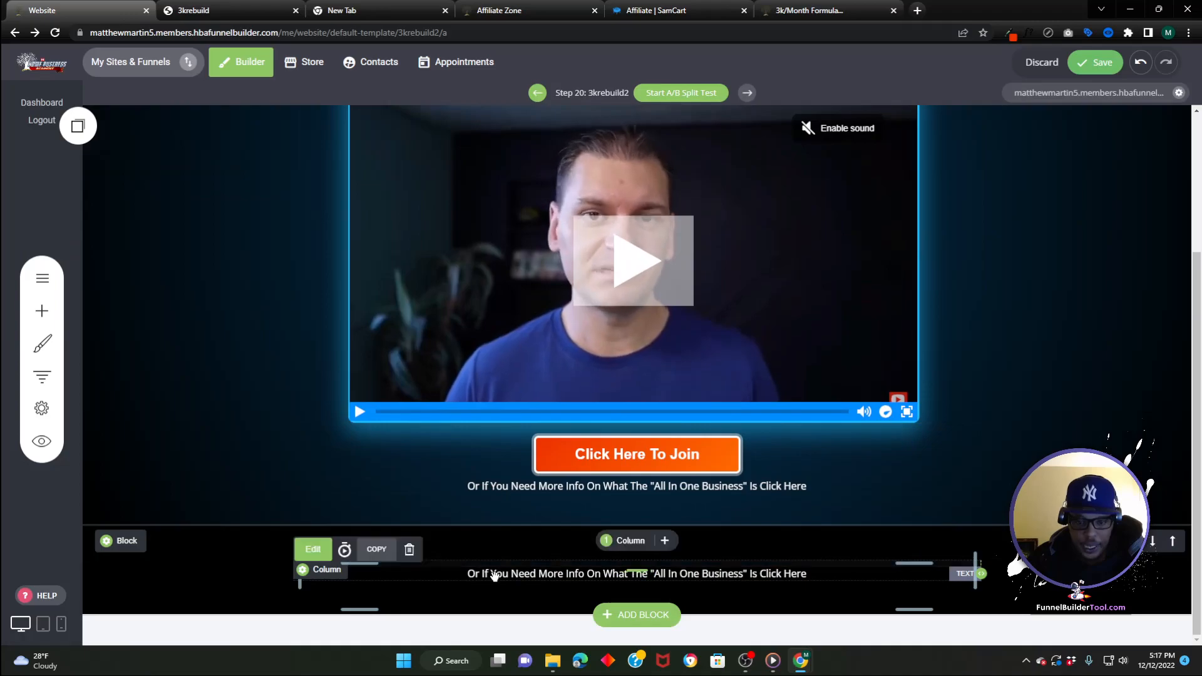
left_click(495, 575)
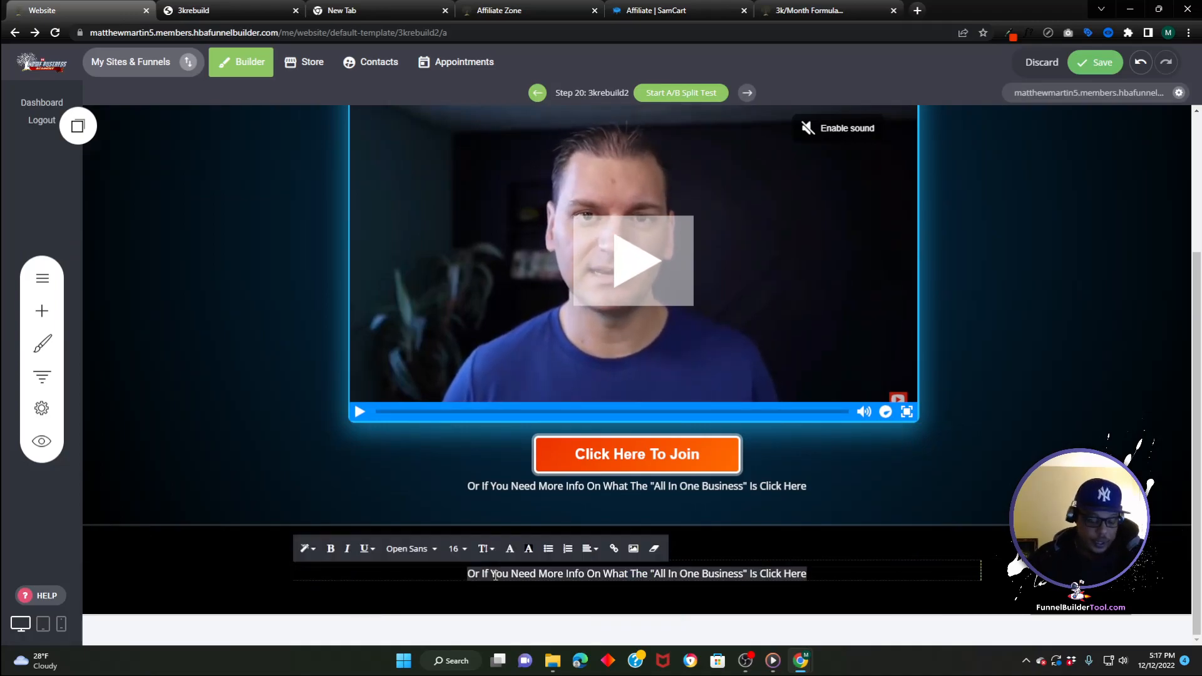
key("ctrl+v")
left_click(255, 562)
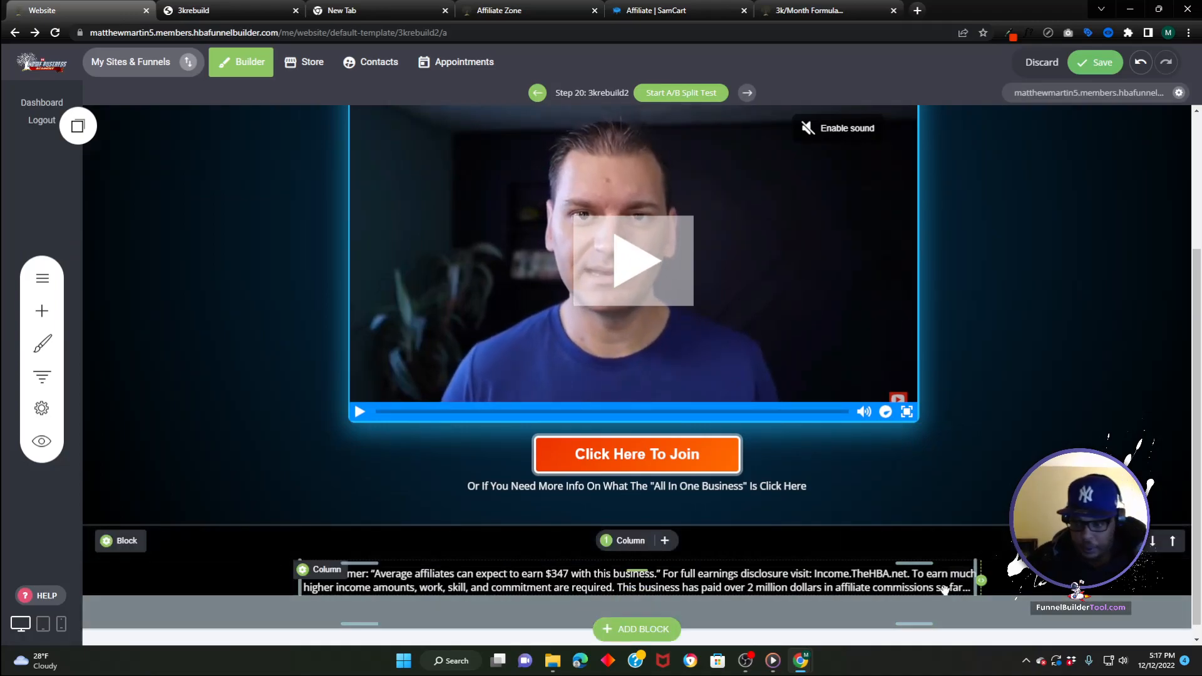
- Narrow the FTC disclaimer text to about 770 px, remove the spacing above and below it, and save the page
left_click_drag(978, 580, 754, 588)
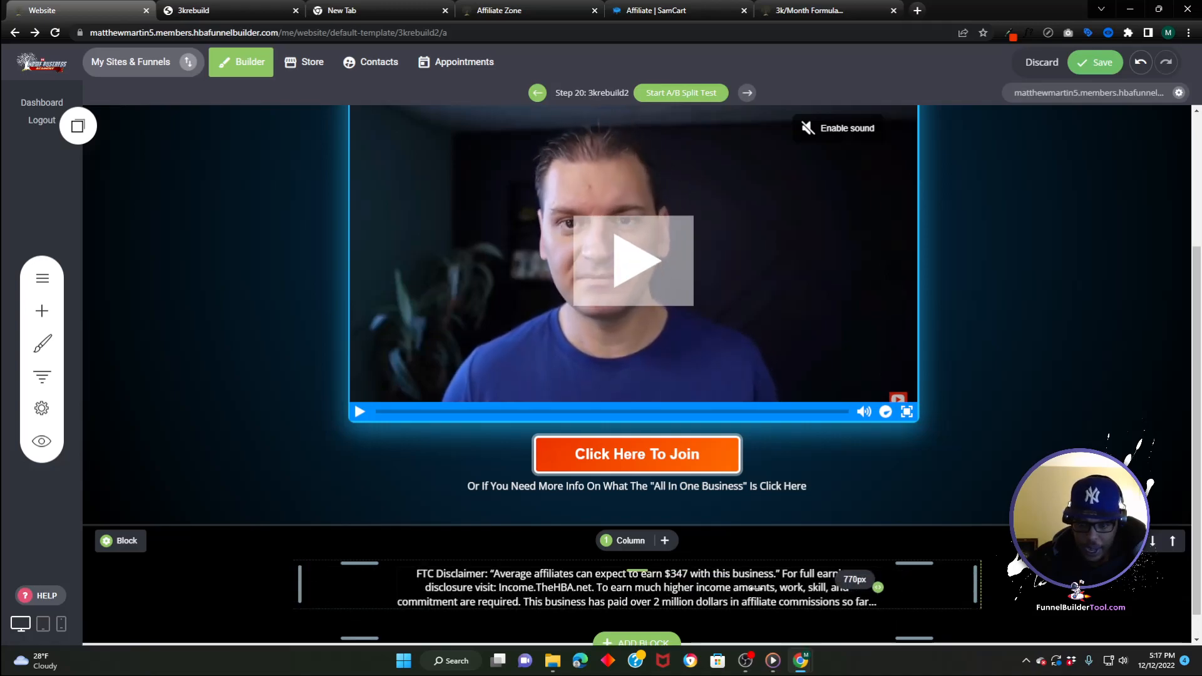
left_click_drag(551, 553, 563, 530)
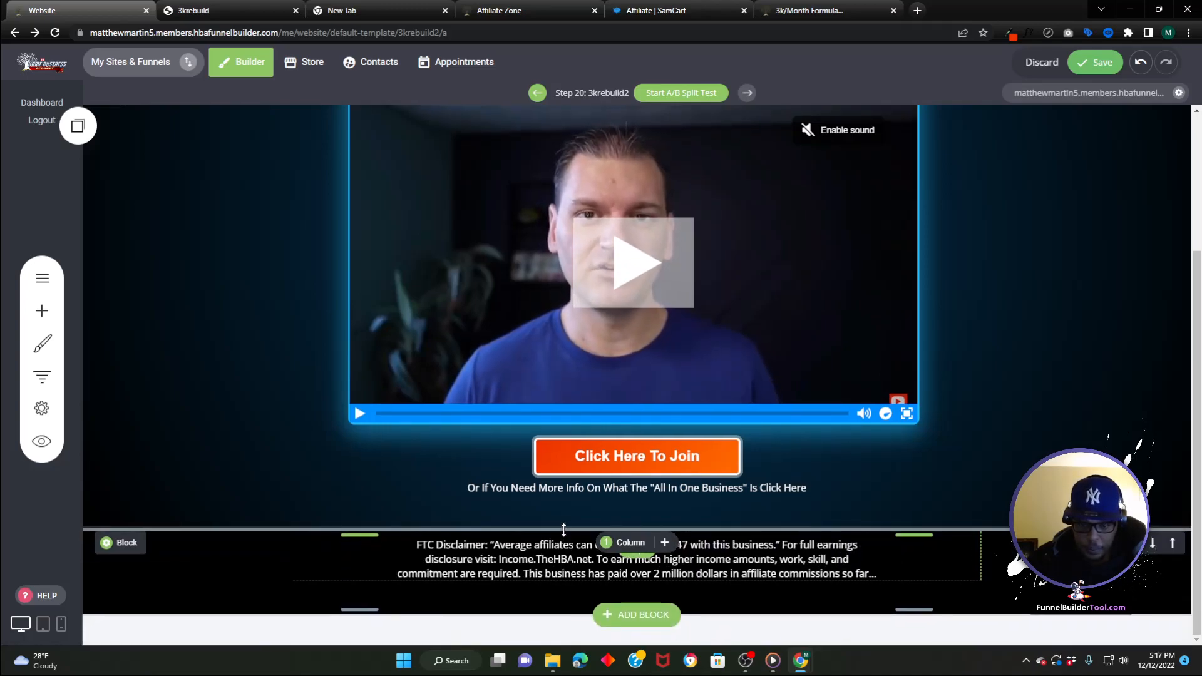
left_click_drag(556, 591, 535, 557)
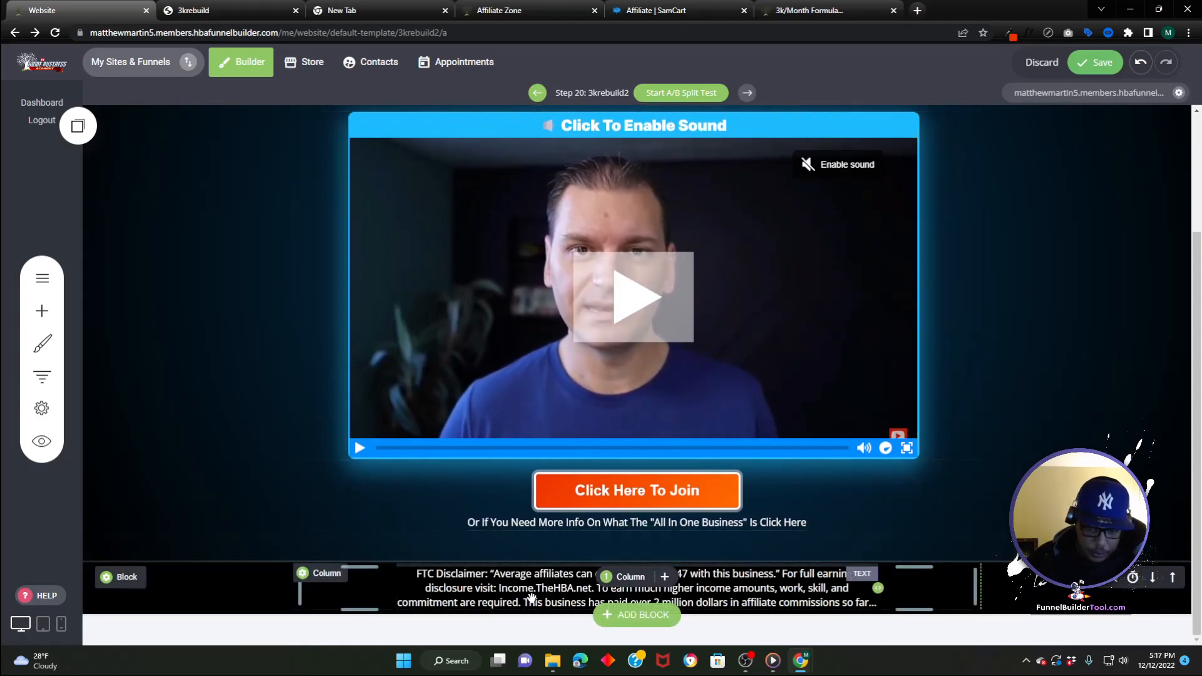
left_click(1096, 62)
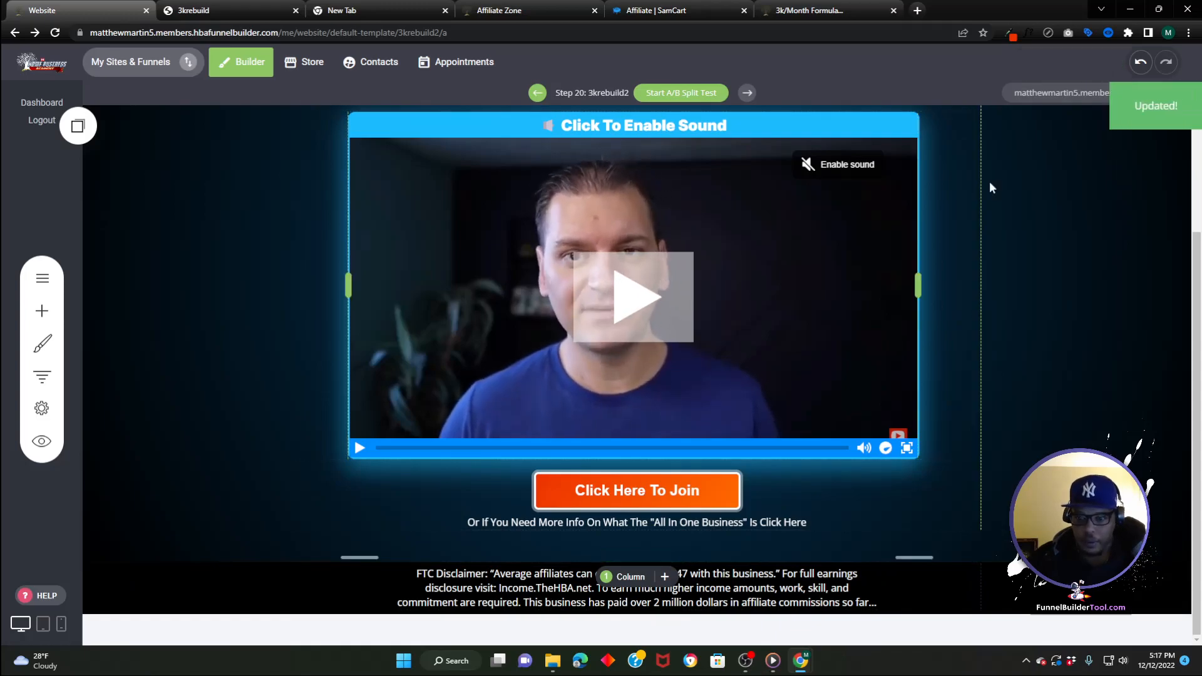
- View the live 3krebuild2 page to check the layout, and return to the builder
scroll(795, 421, "up", 1)
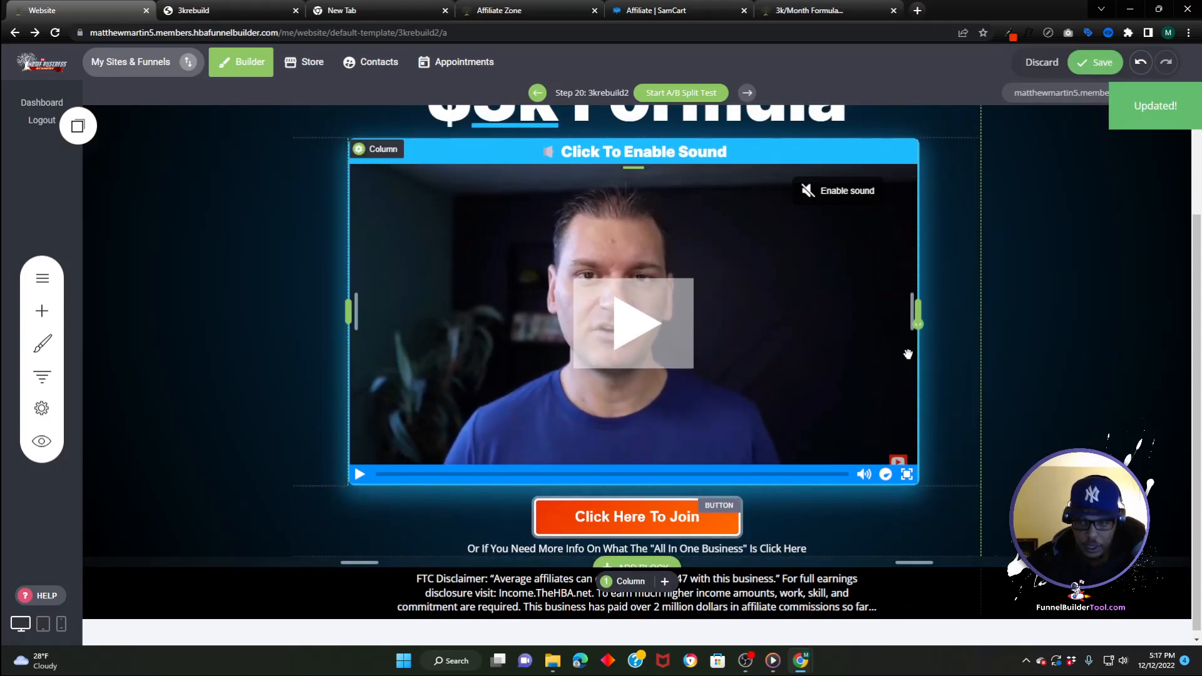
left_click(1085, 95)
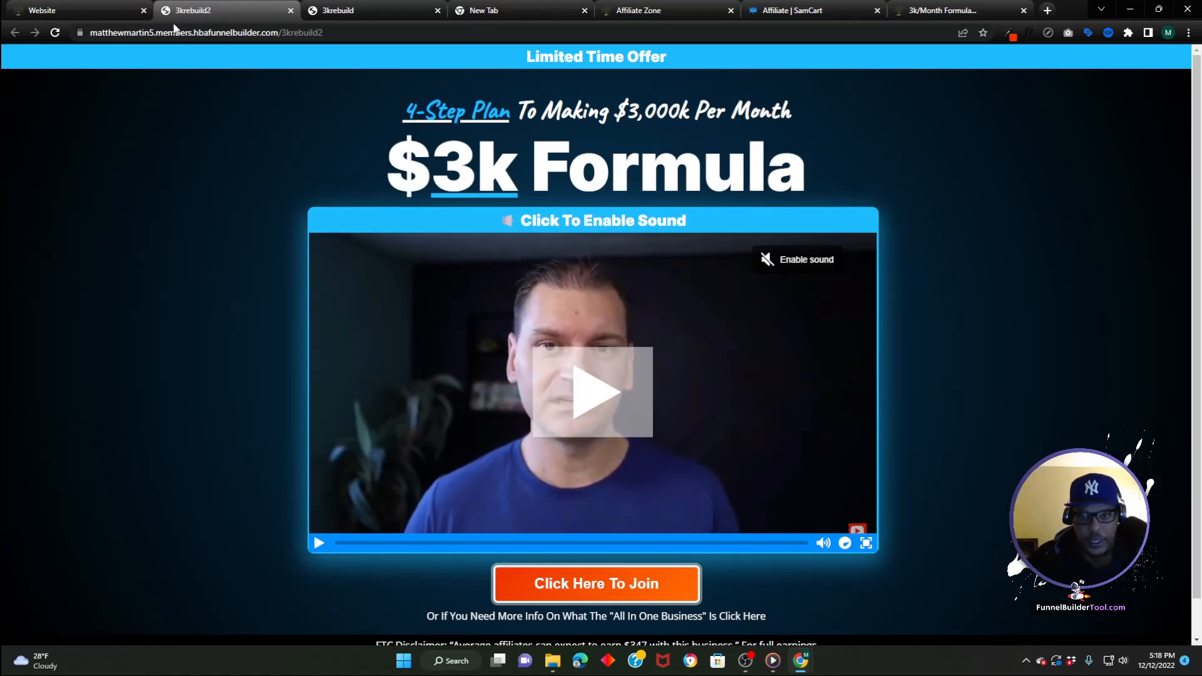
left_click(82, 11)
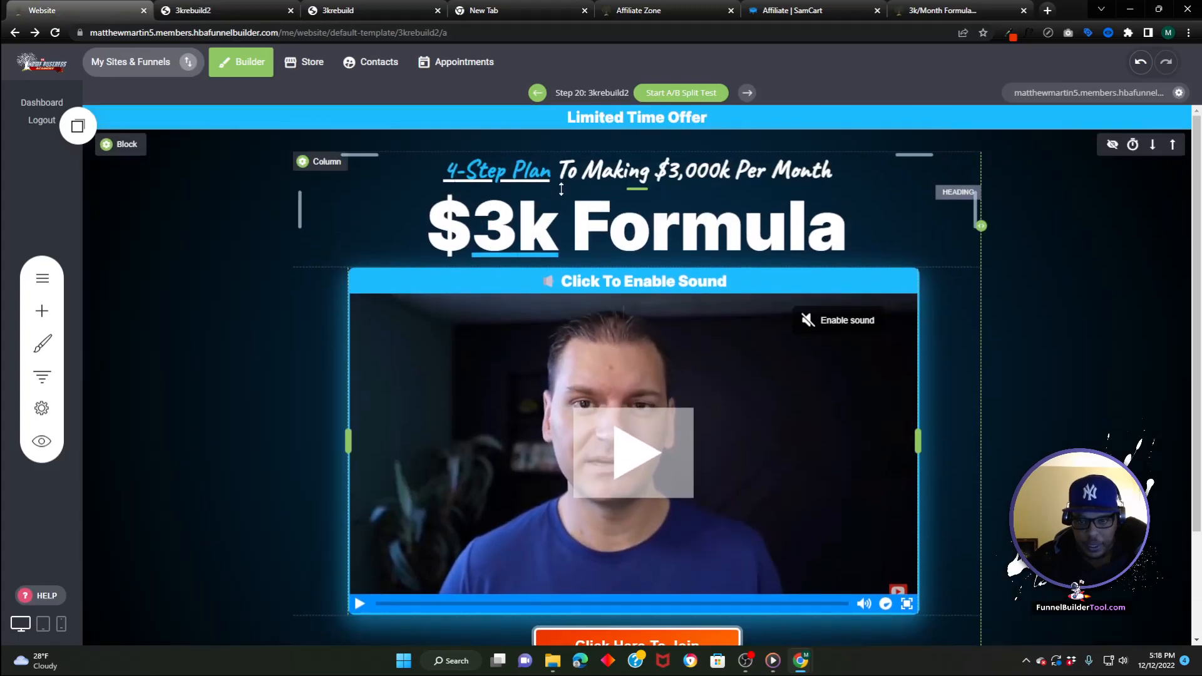
- Reduce the spacing above the "4-Step Plan" headline and below the info line, save, and check the live page
left_click_drag(577, 154, 576, 137)
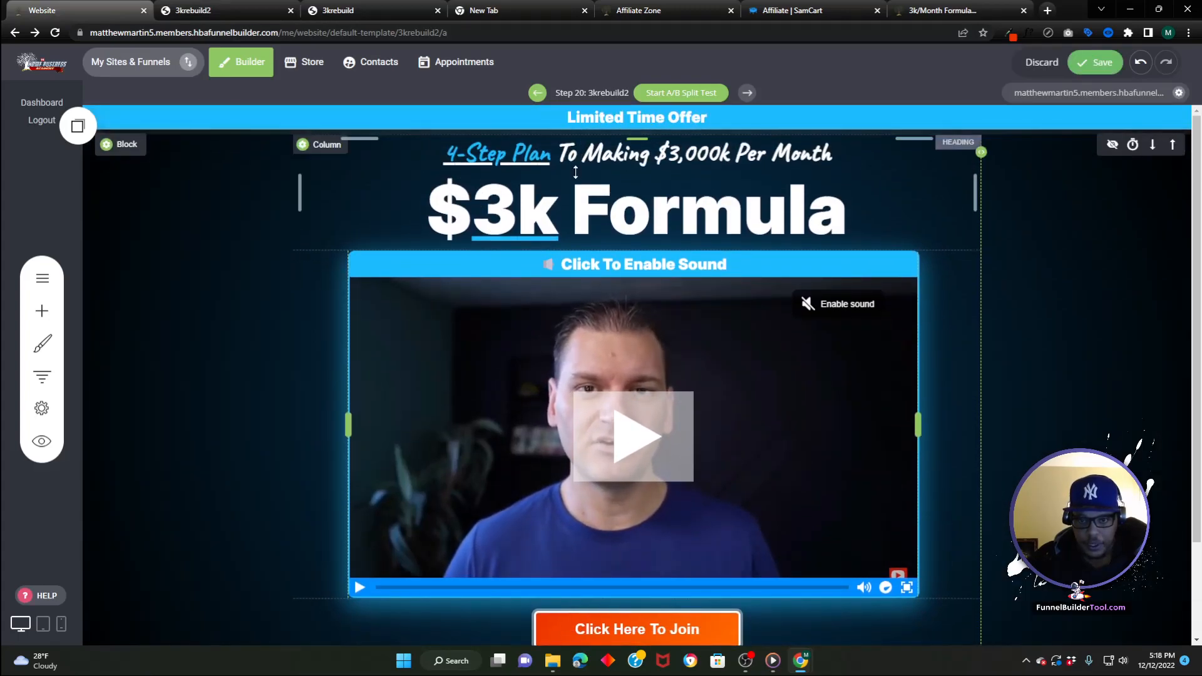
left_click(1095, 62)
scroll(632, 476, "down", 2)
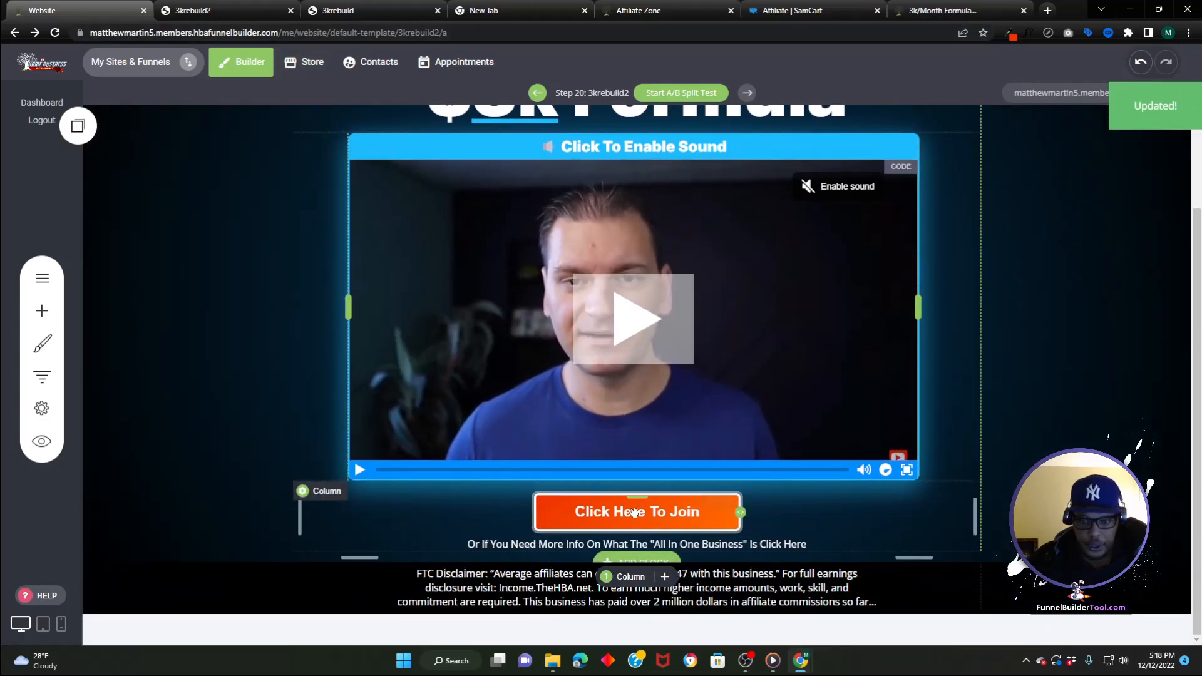
left_click_drag(560, 562, 560, 557)
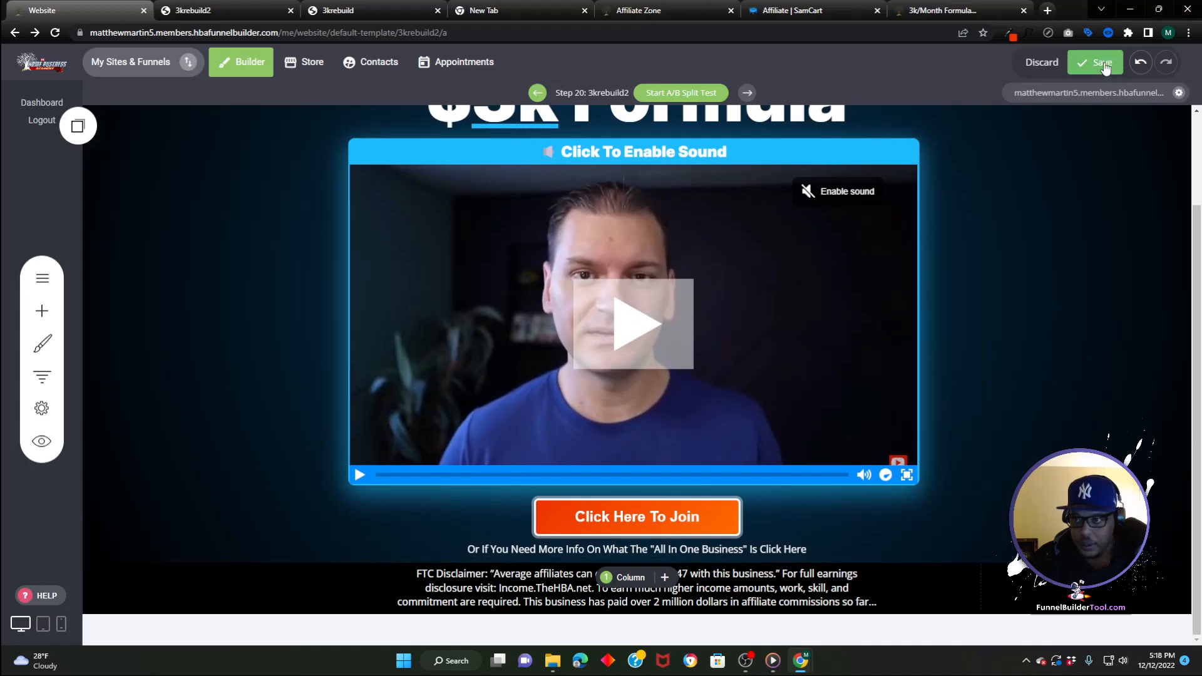
left_click(179, 13)
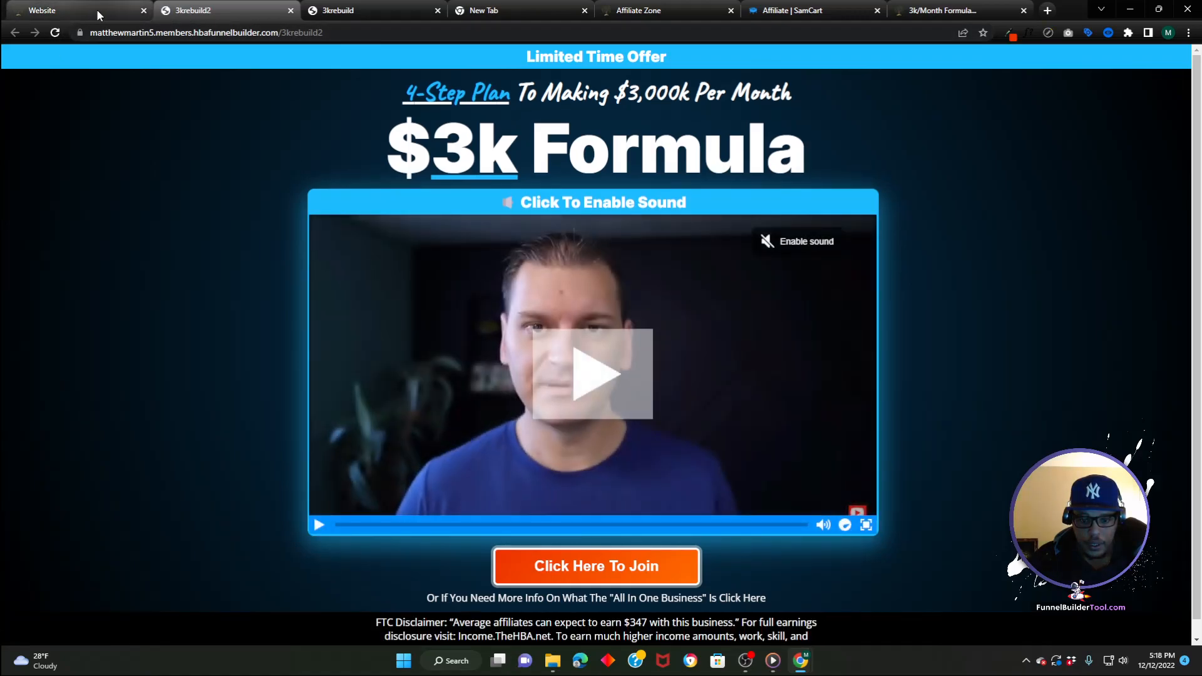
- Narrow the video slightly from both sides in the builder and save the page
left_click(96, 9)
left_click_drag(348, 316, 362, 317)
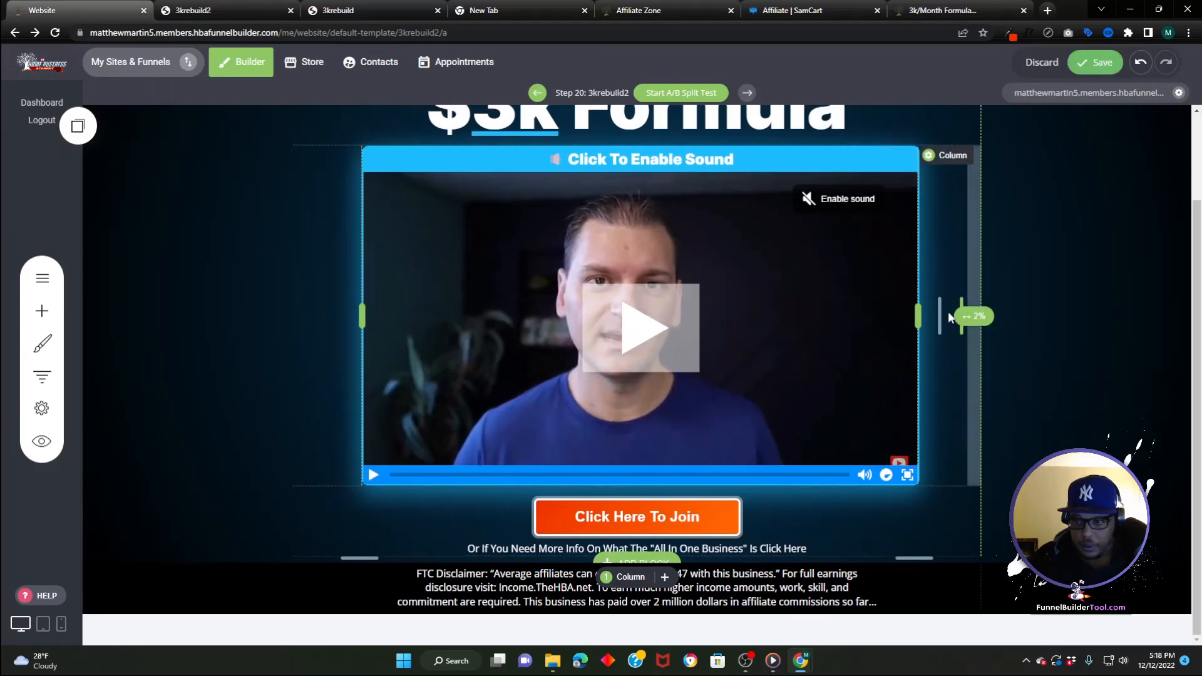
left_click_drag(919, 317, 910, 314)
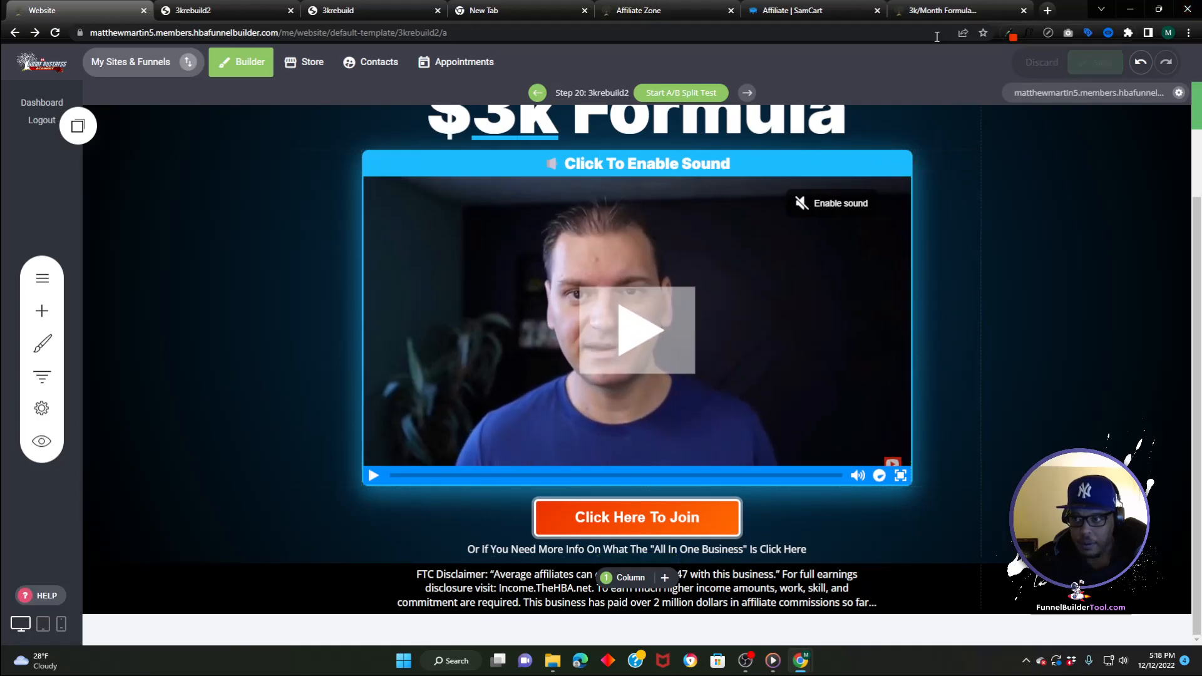
- Reload the live 3krebuild2 page to check the narrower video and the disclaimer
left_click(216, 10)
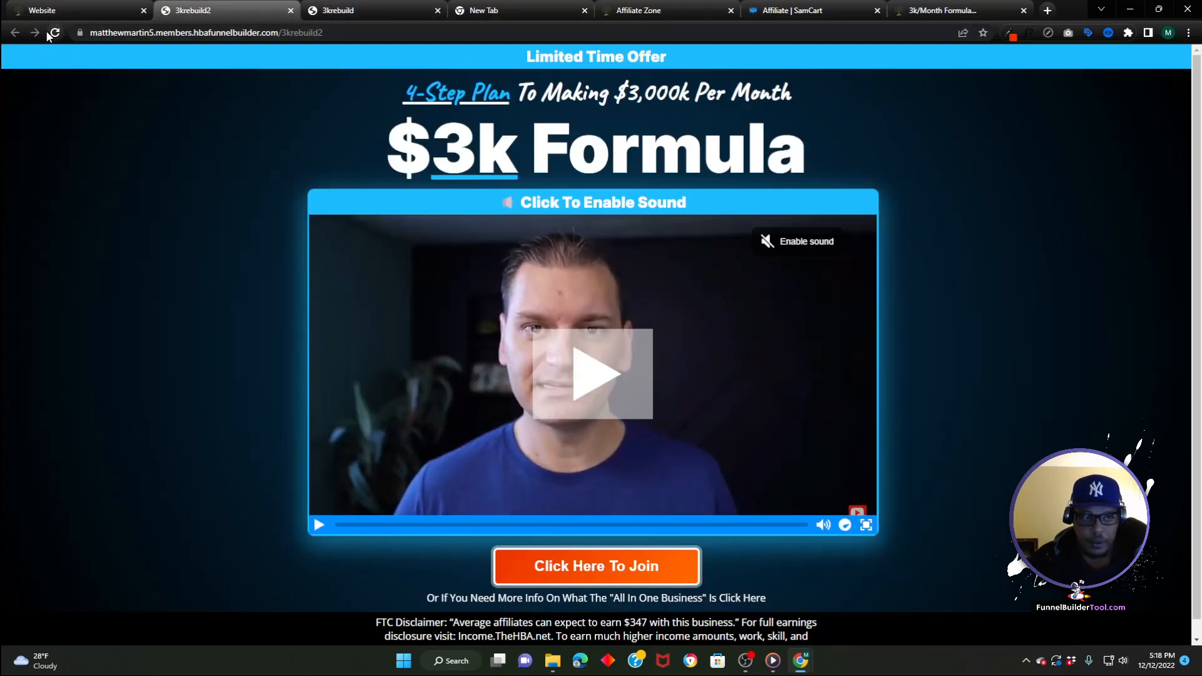
left_click(54, 34)
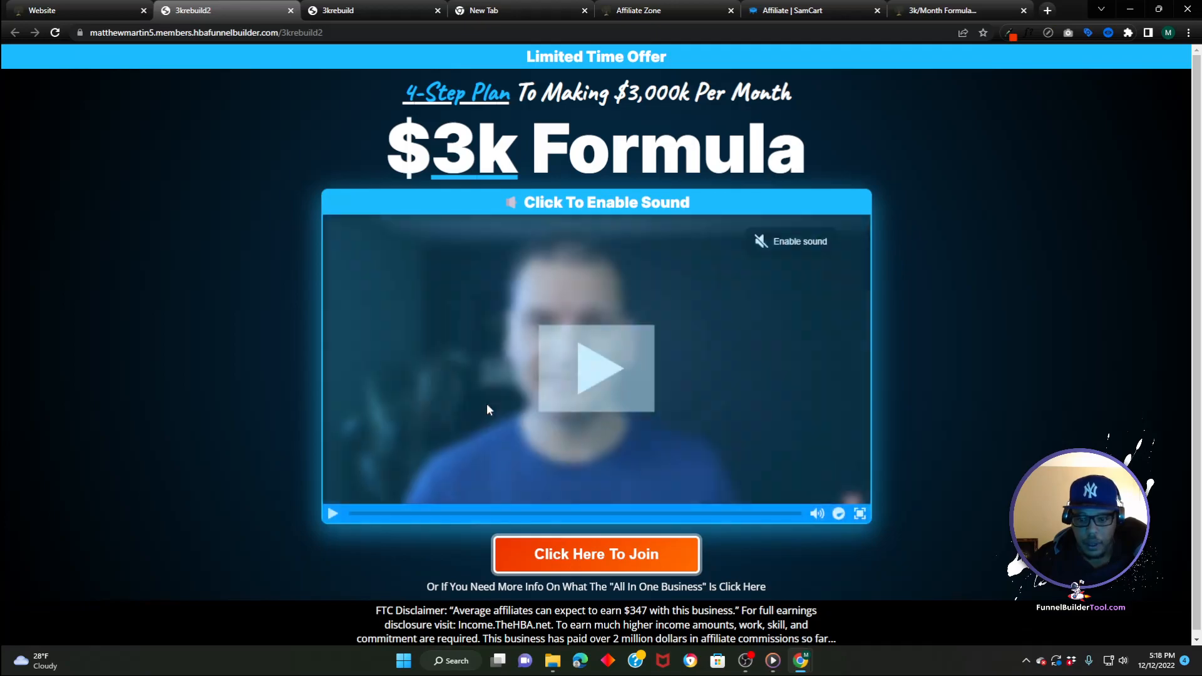
double_click(868, 641)
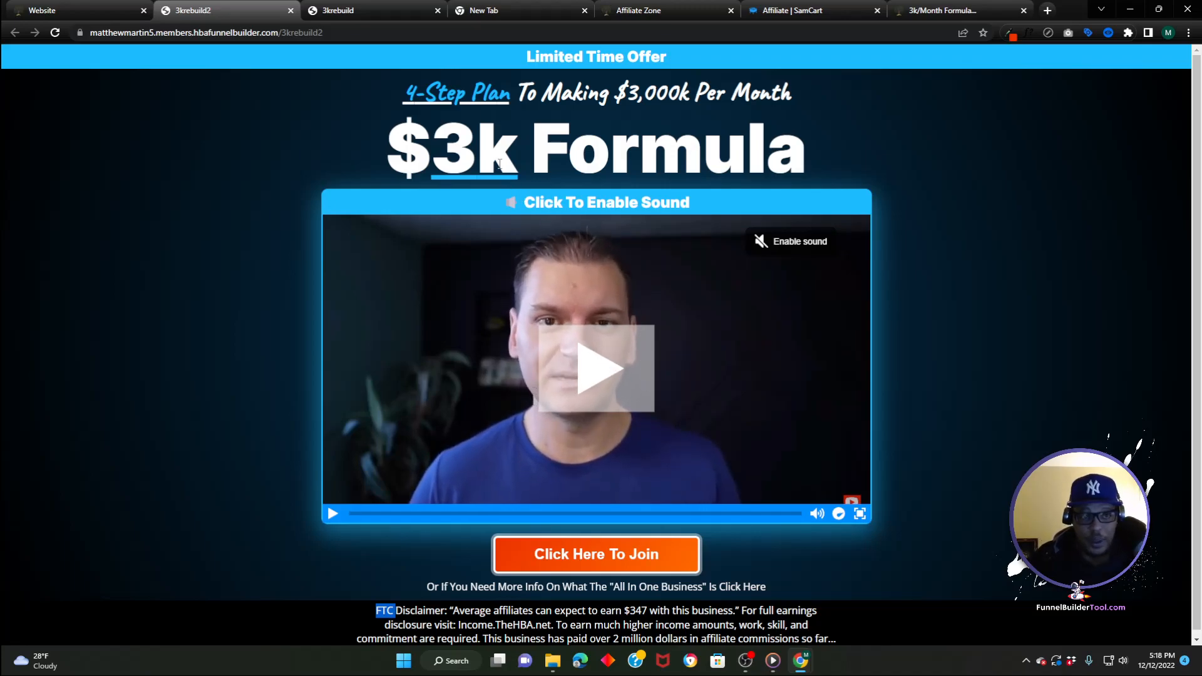
- Switch to the original 3krebuild page and close the 3krebuild2 tab
left_click(313, 17)
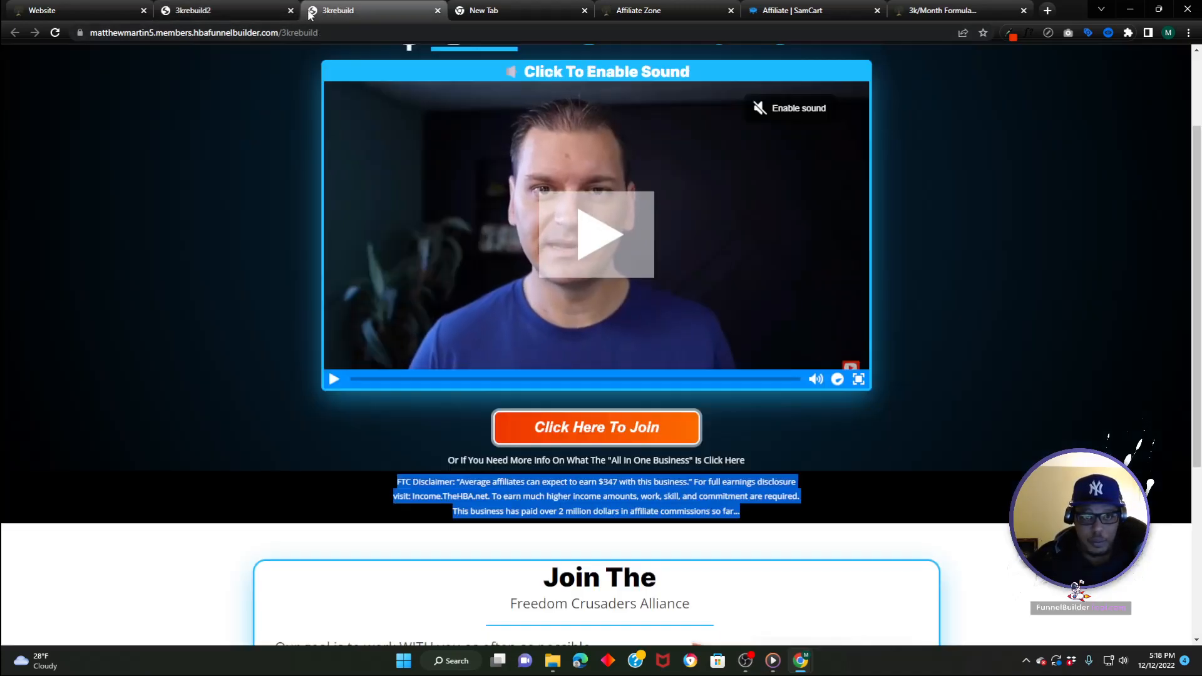
left_click(290, 11)
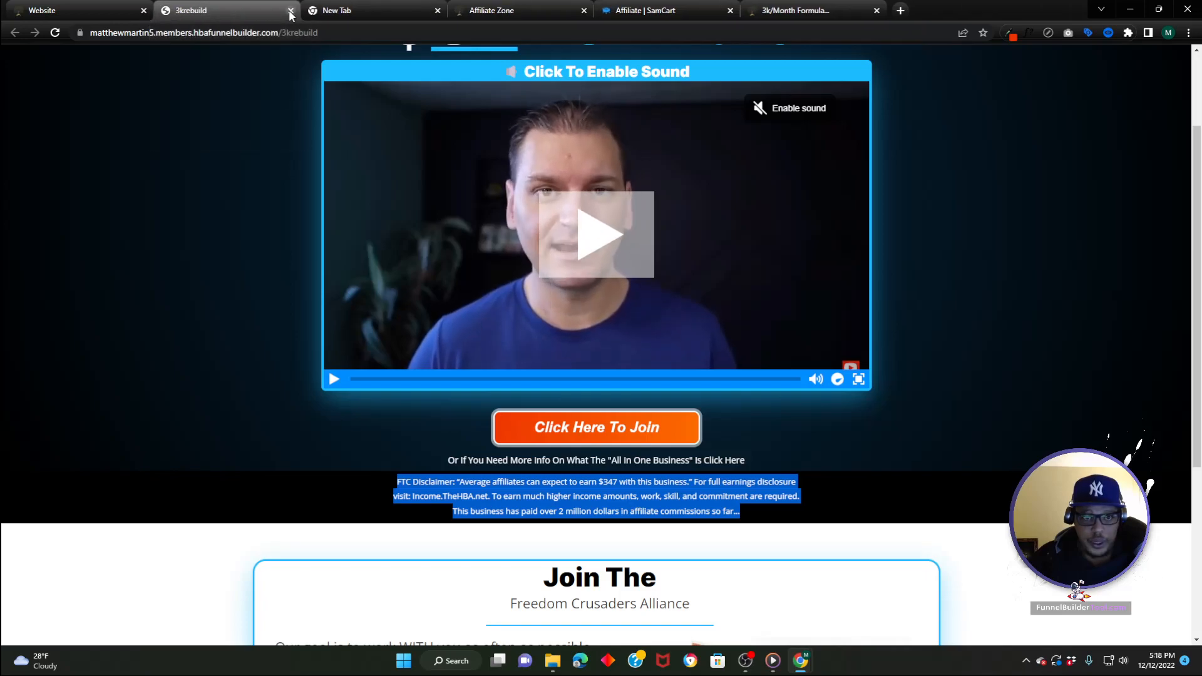
- Check the section under the disclaimer on the original page, then add an empty one-column block below the FTC disclaimer in the builder
scroll(283, 210, "down", 5)
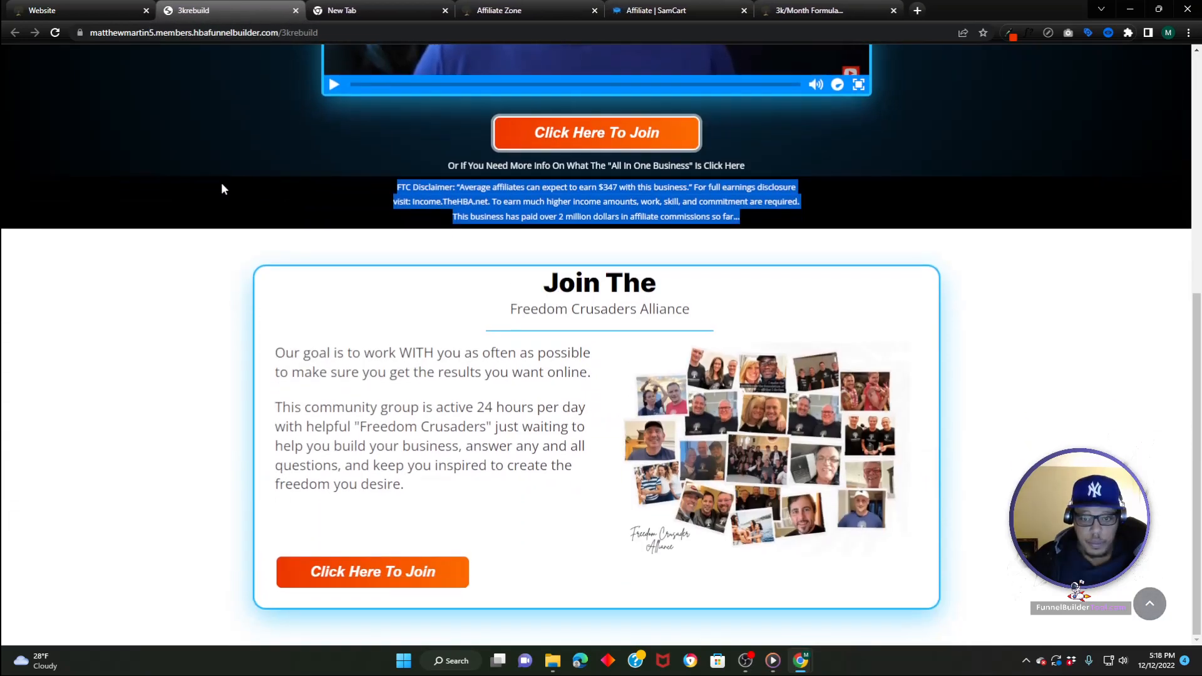
left_click(72, 10)
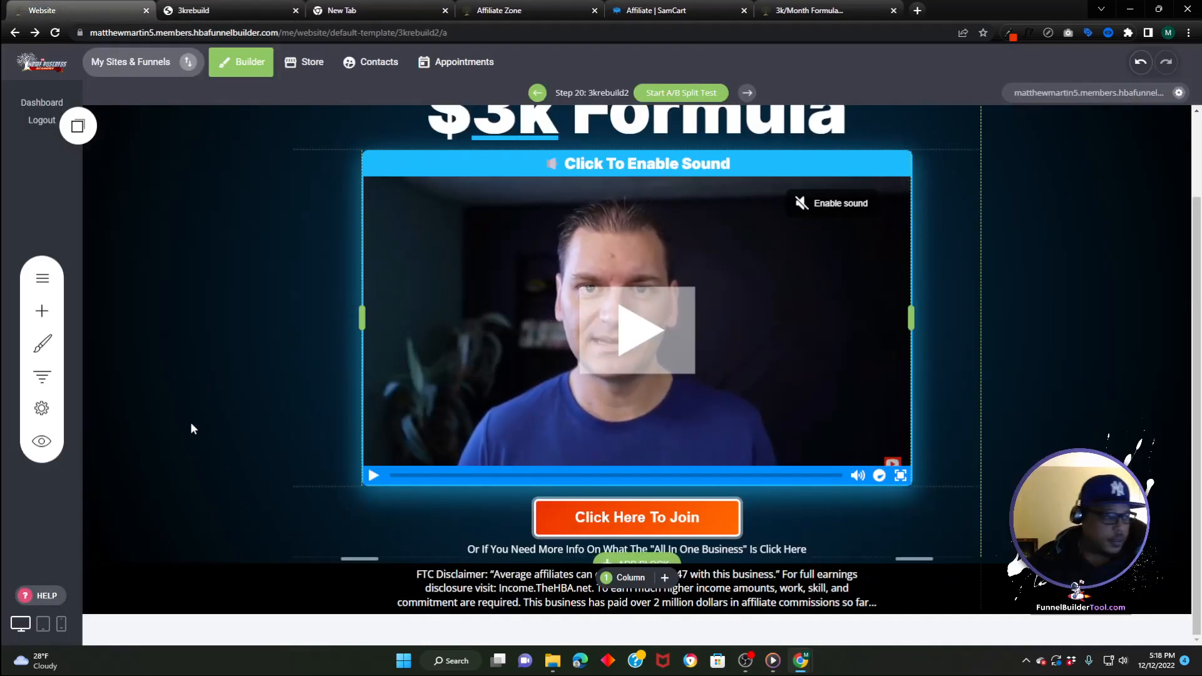
scroll(199, 402, "up", 1)
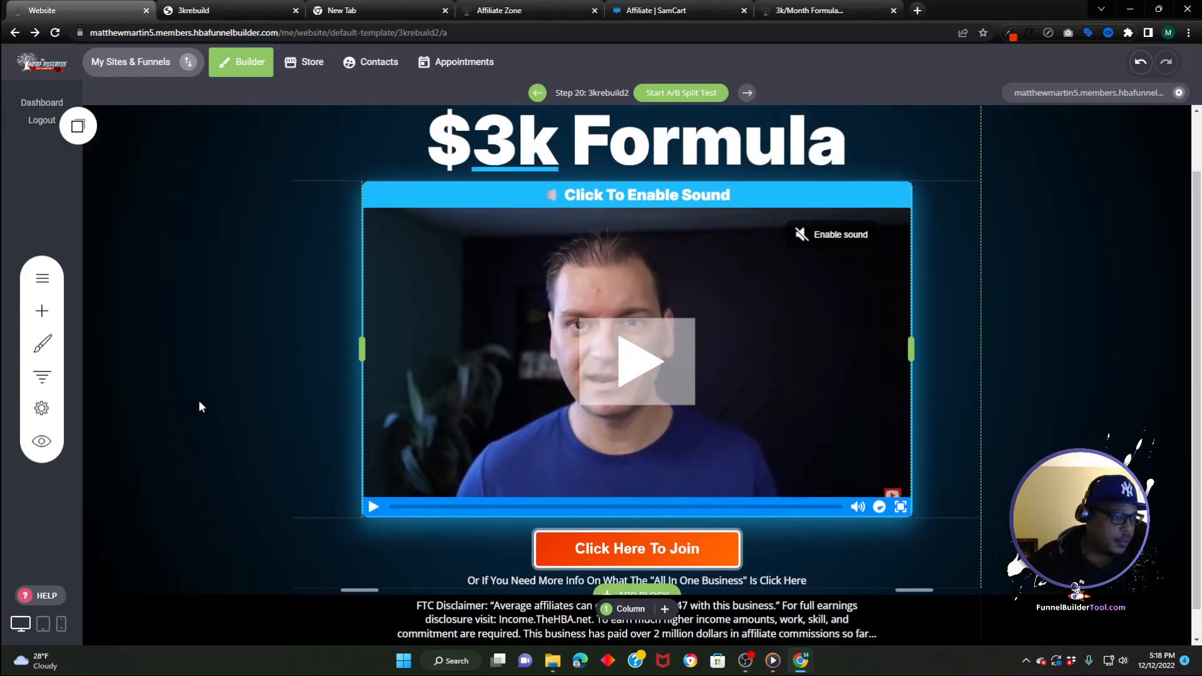
scroll(247, 351, "down", 1)
left_click(42, 311)
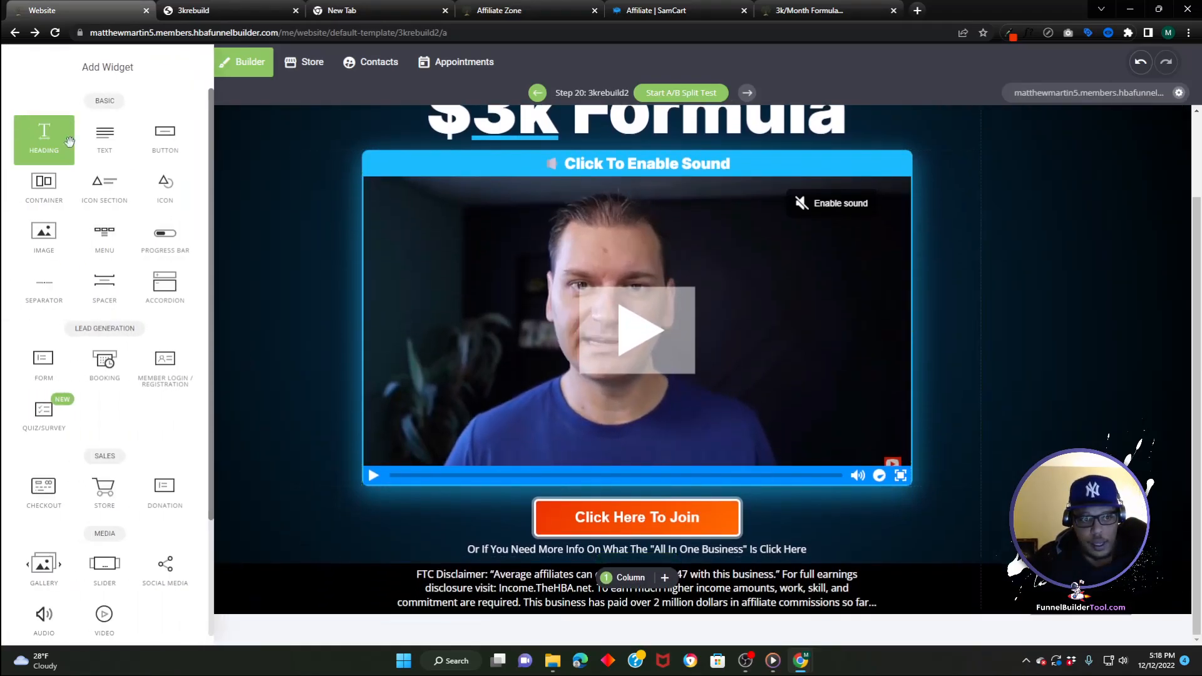
left_click_drag(40, 186, 474, 612)
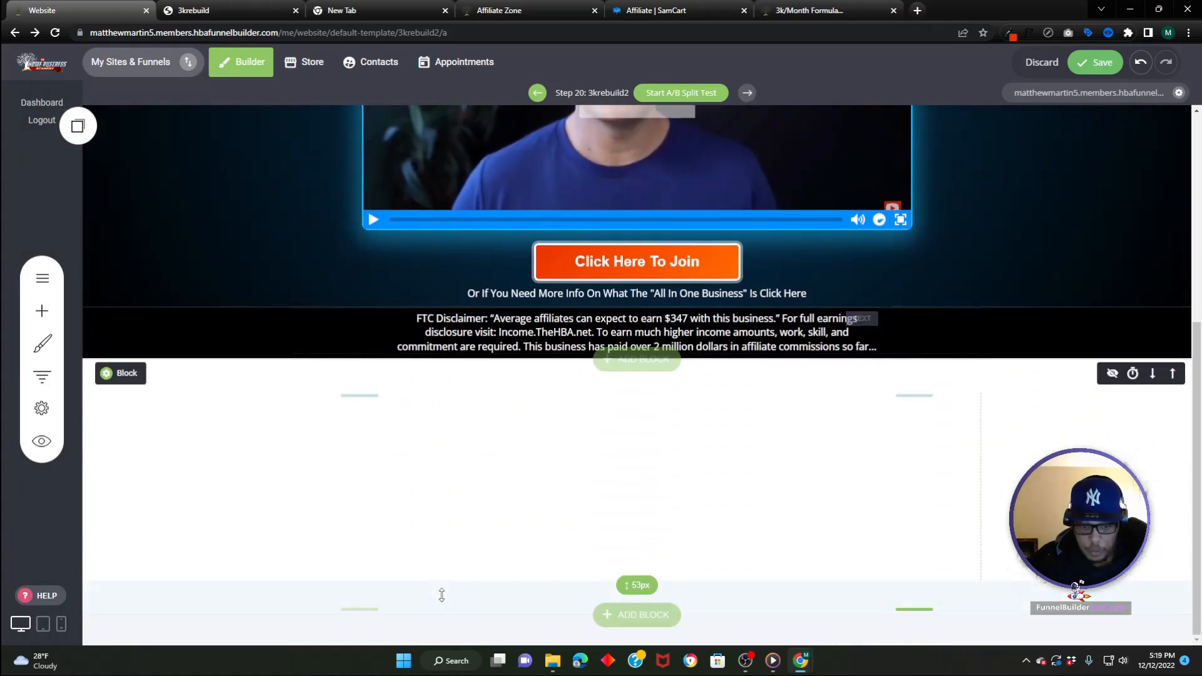
- Copy the hex code of the light blue swatch in the Eye Dropper default palette
left_click(1011, 33)
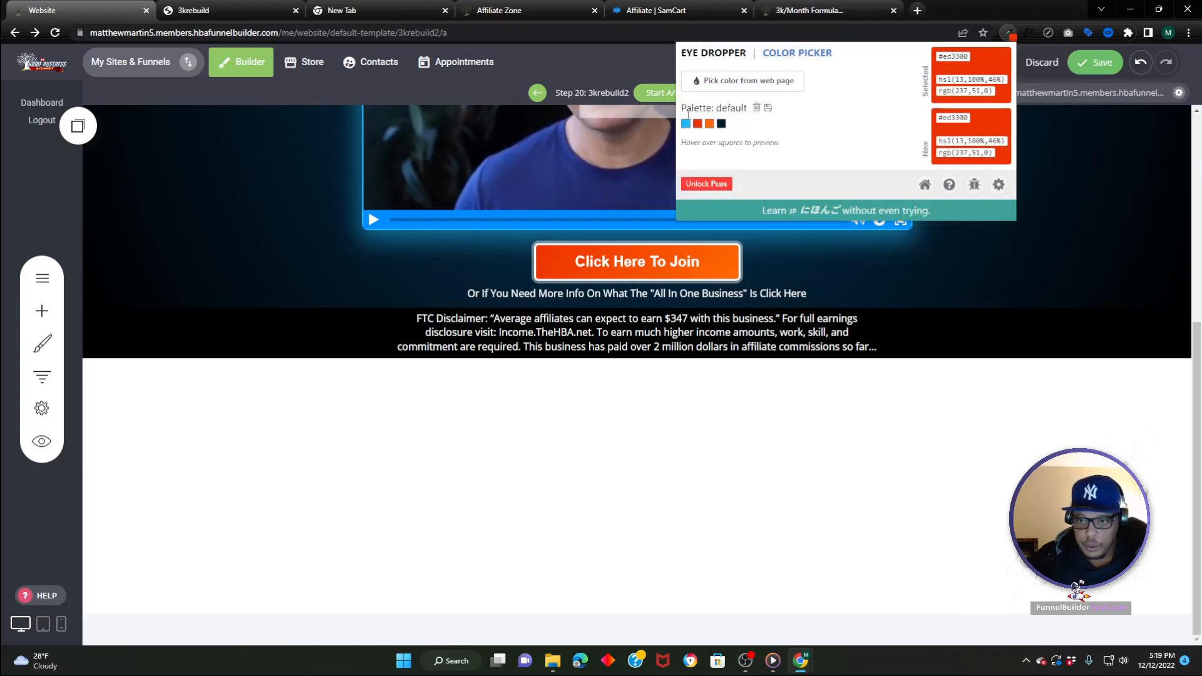
left_click(685, 124)
right_click(954, 62)
left_click(974, 74)
left_click(541, 411)
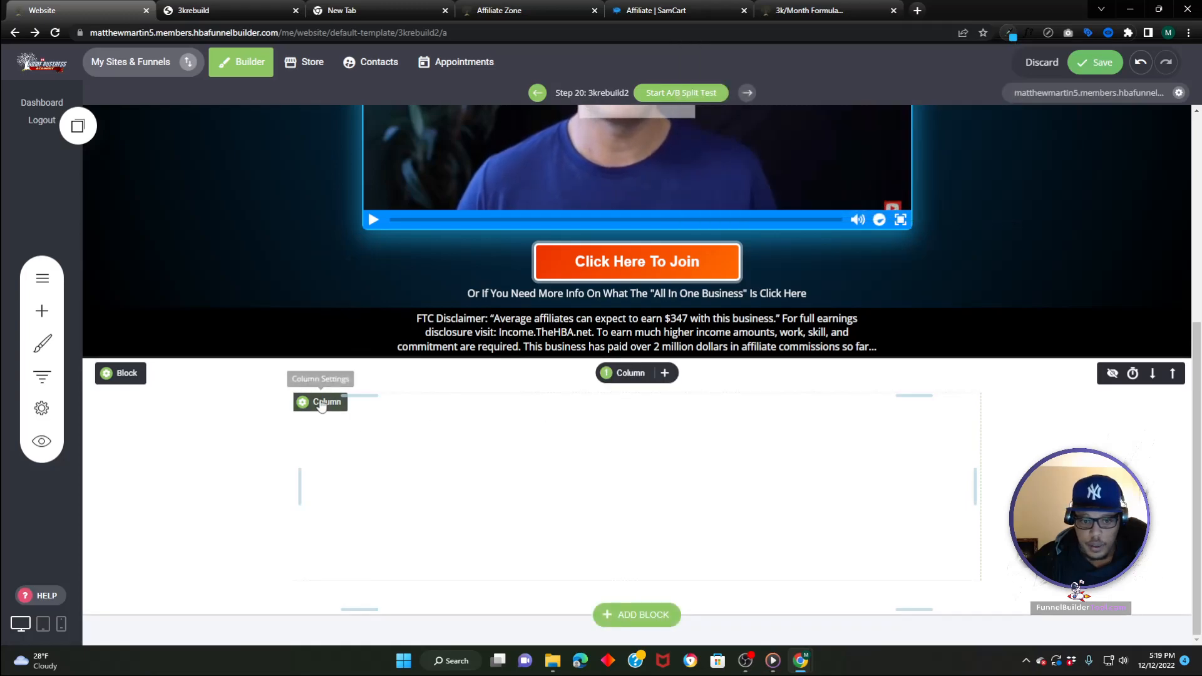
- Give the new empty column a border in the copied light blue, 3px in size with a 17px radius
left_click(322, 404)
left_click(400, 299)
left_click(378, 315)
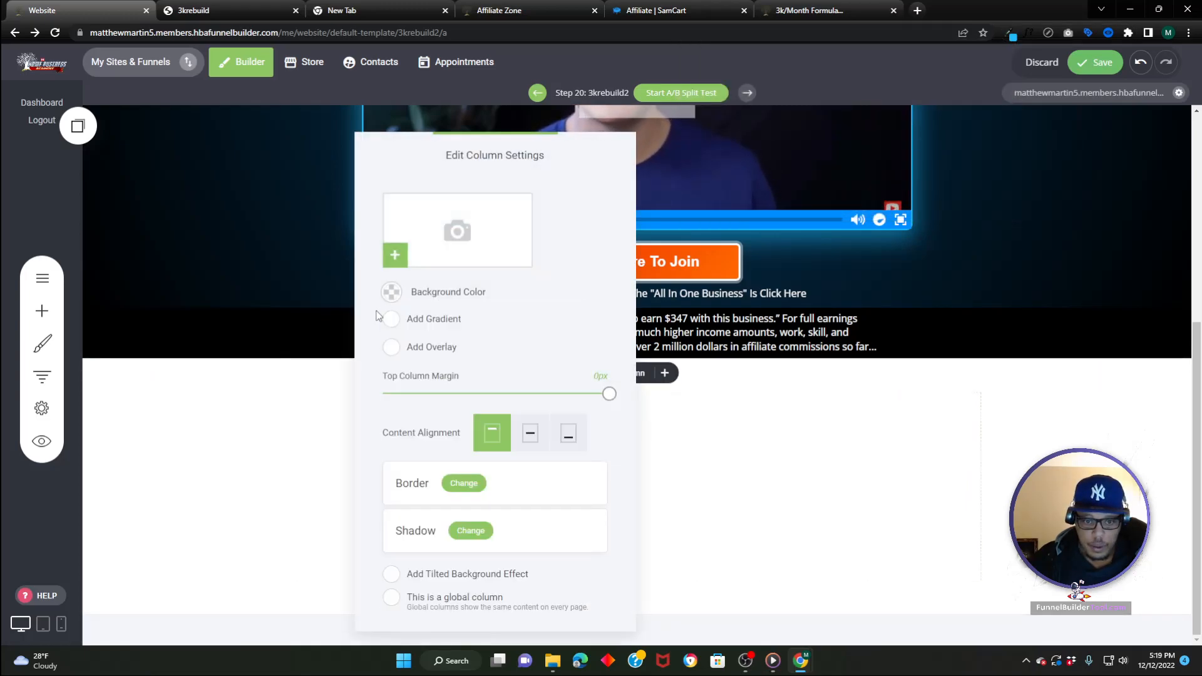
left_click(462, 483)
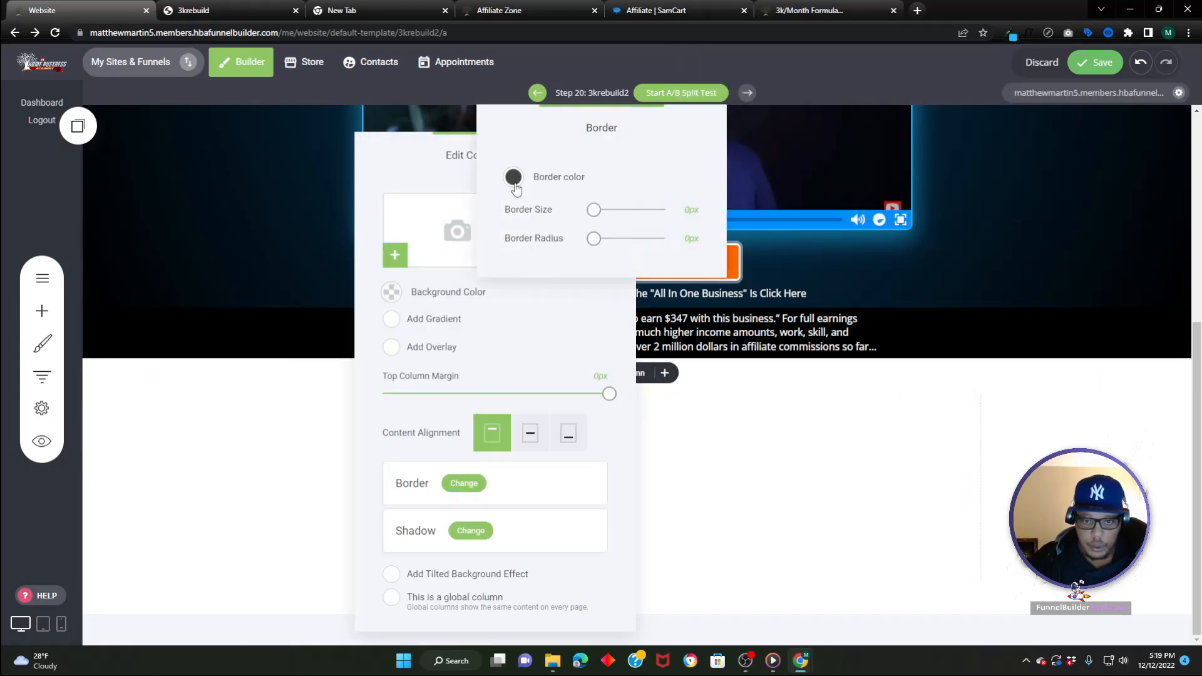
left_click(514, 178)
right_click(668, 276)
left_click(685, 316)
left_click(629, 159)
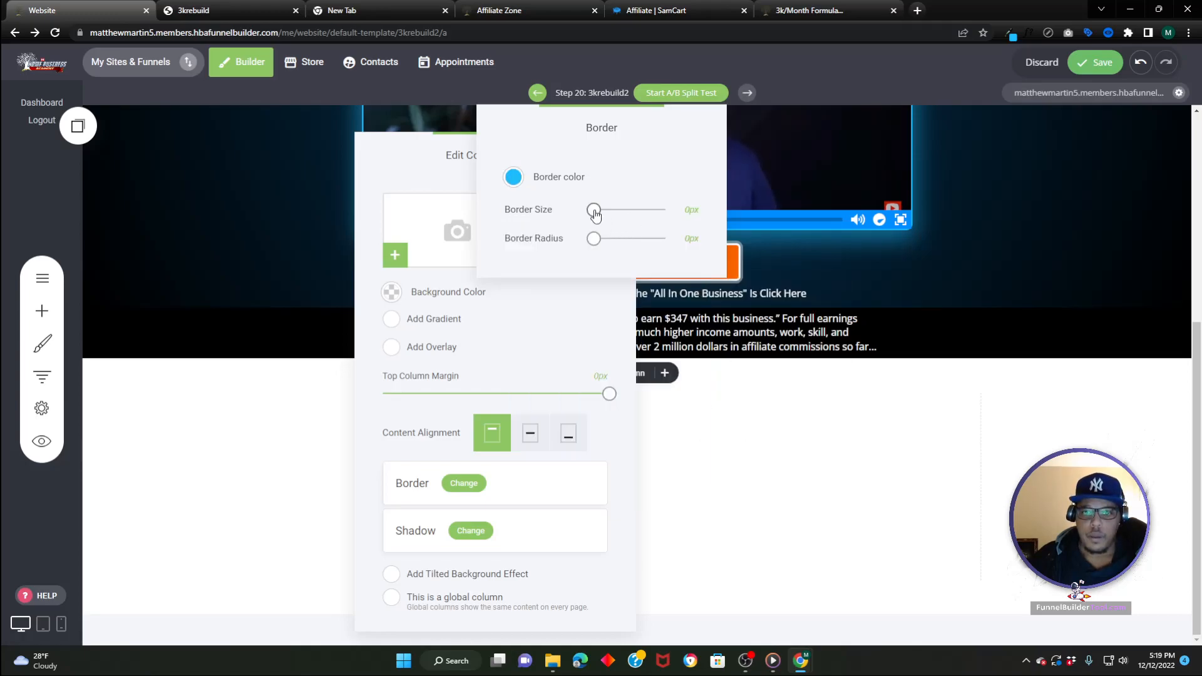
left_click_drag(595, 211, 598, 212)
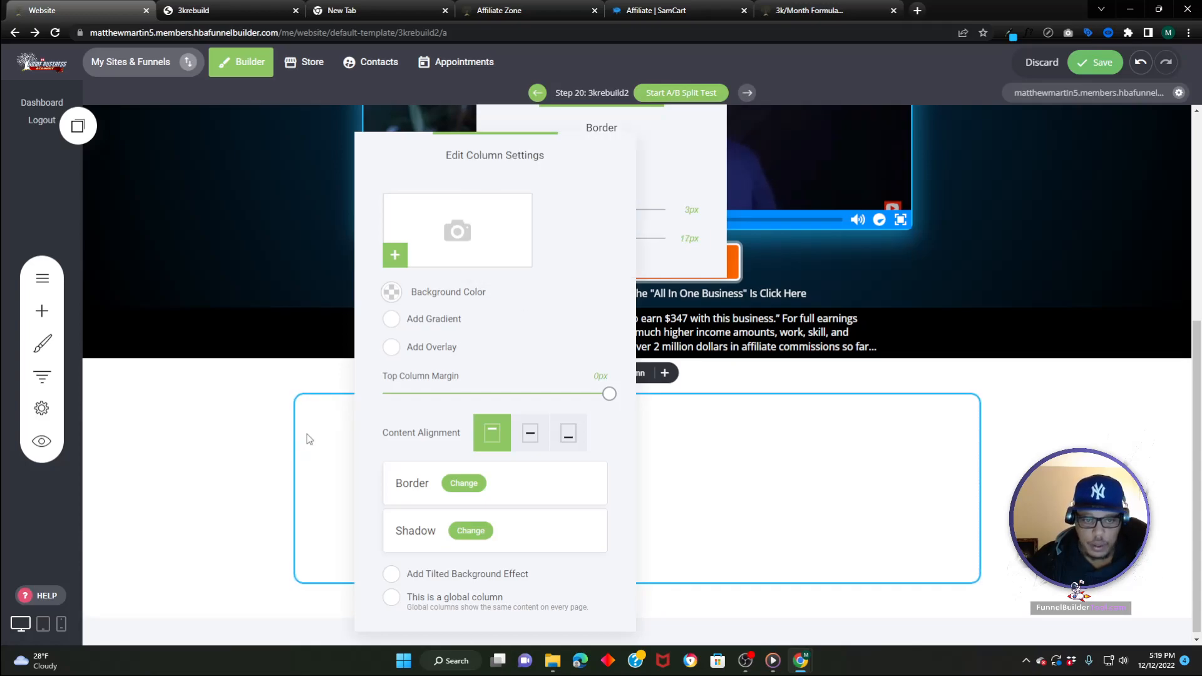
- Look at the "Join The" headline in the bordered section of the original 3krebuild page
left_click(268, 13)
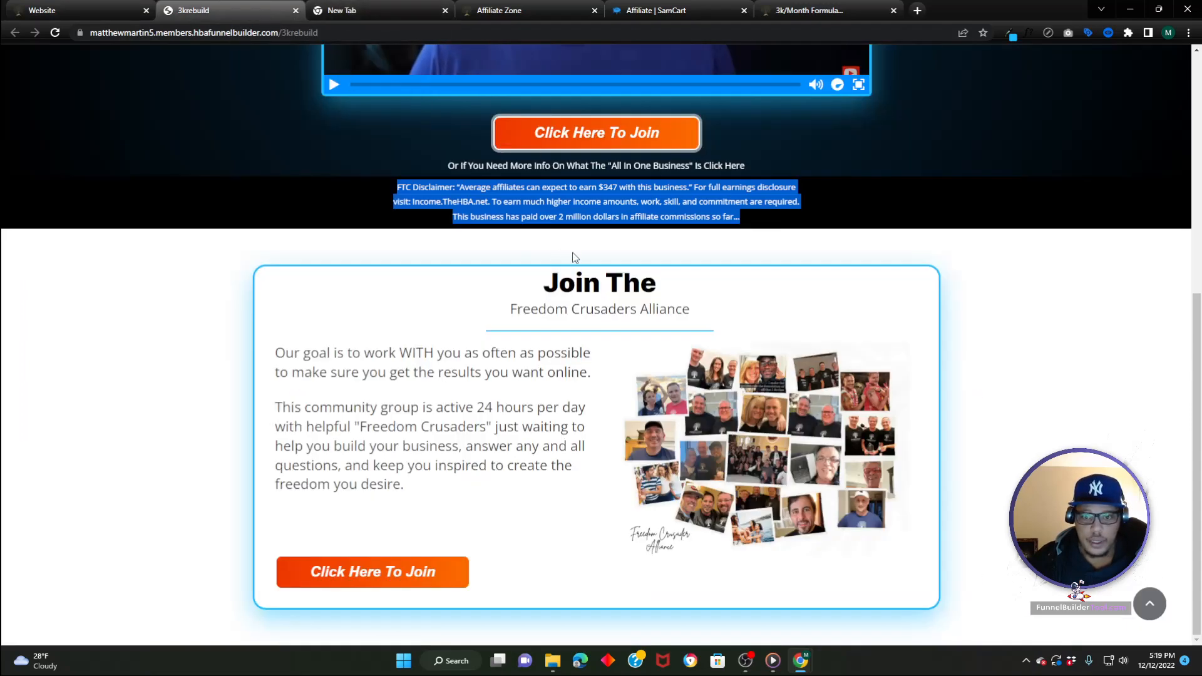
double_click(579, 281)
right_click(571, 280)
key("Escape")
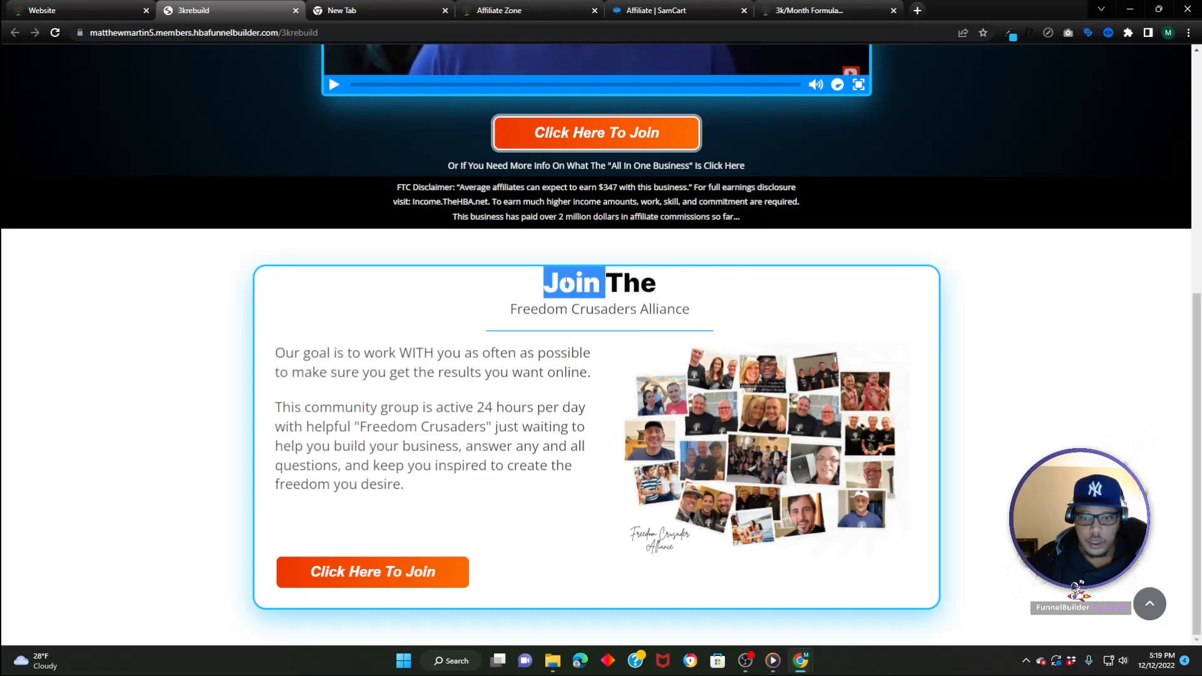
- Add a separator inside the bordered column in the builder, with type Full Width and the copied light blue color
left_click(80, 12)
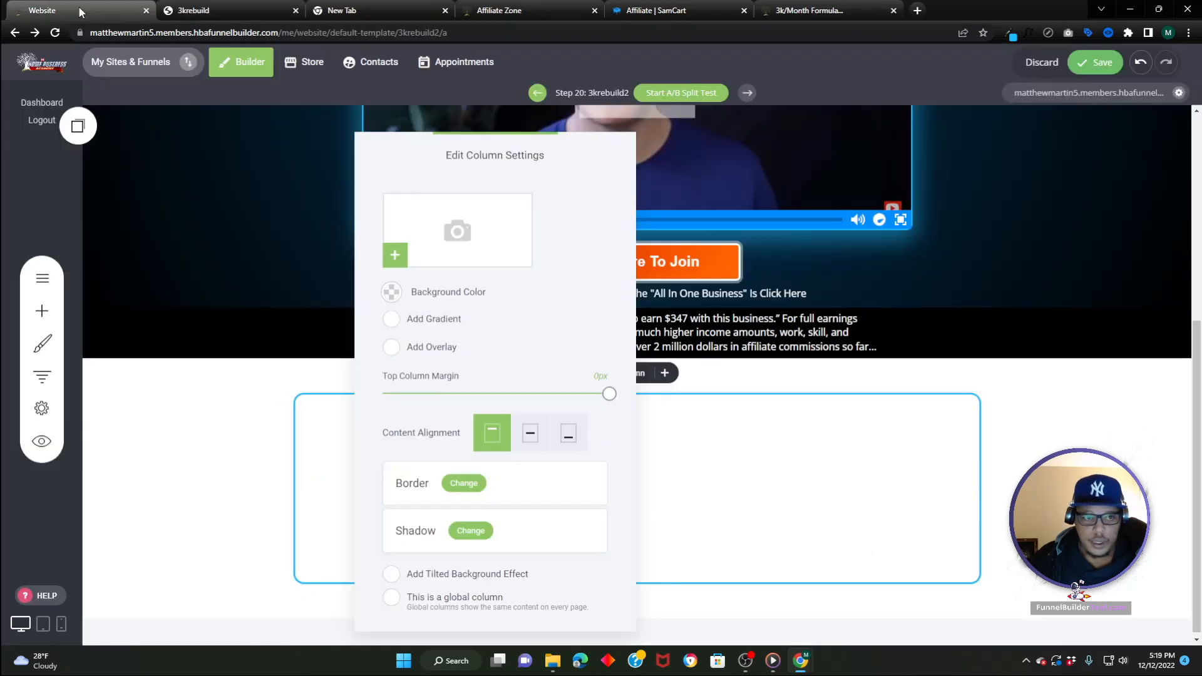
left_click(43, 313)
left_click_drag(55, 299, 576, 413)
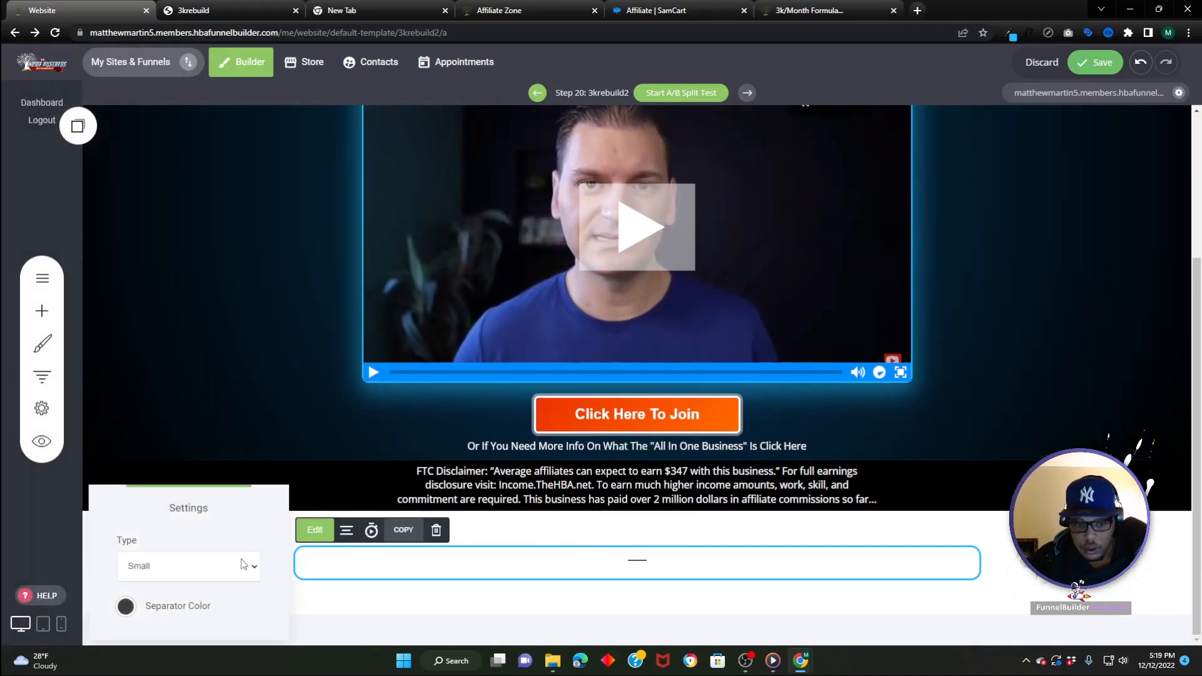
left_click(249, 559)
left_click(110, 602)
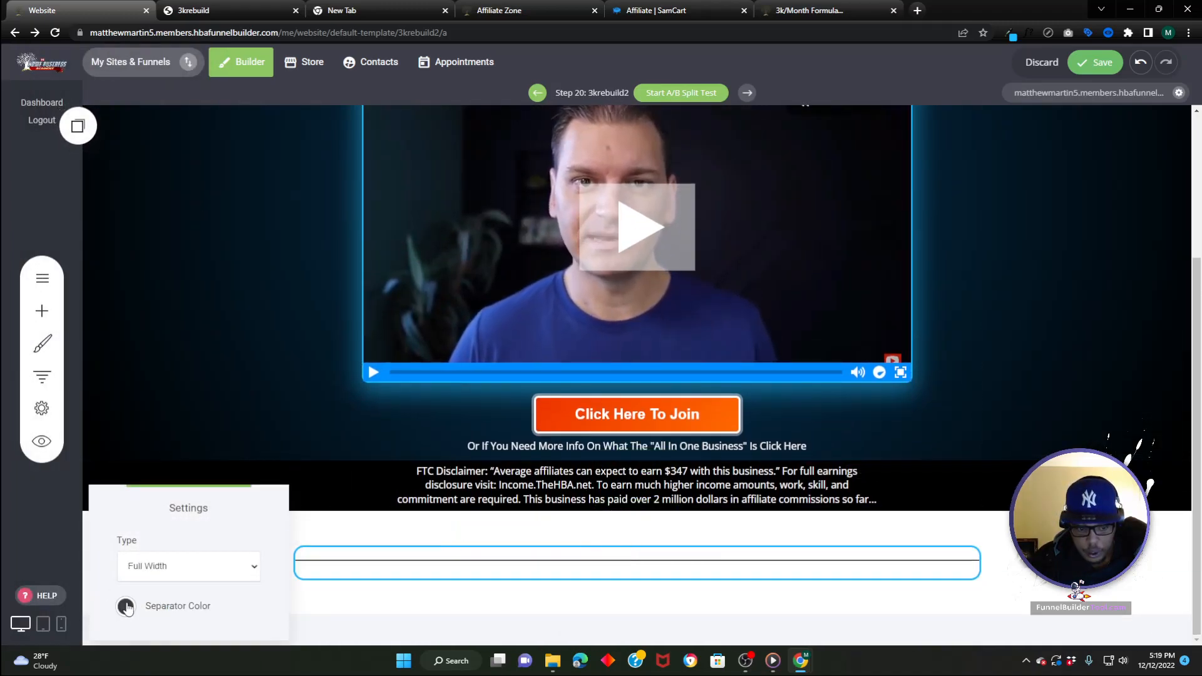
left_click(127, 606)
right_click(288, 430)
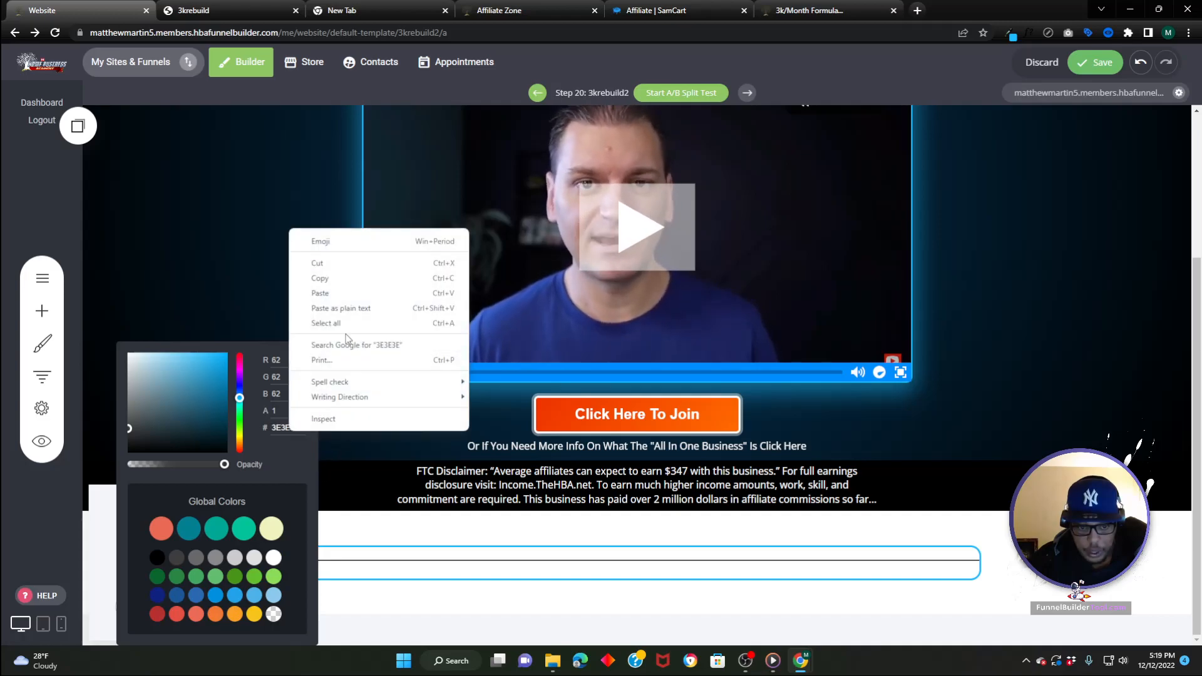
left_click(342, 295)
left_click(392, 444)
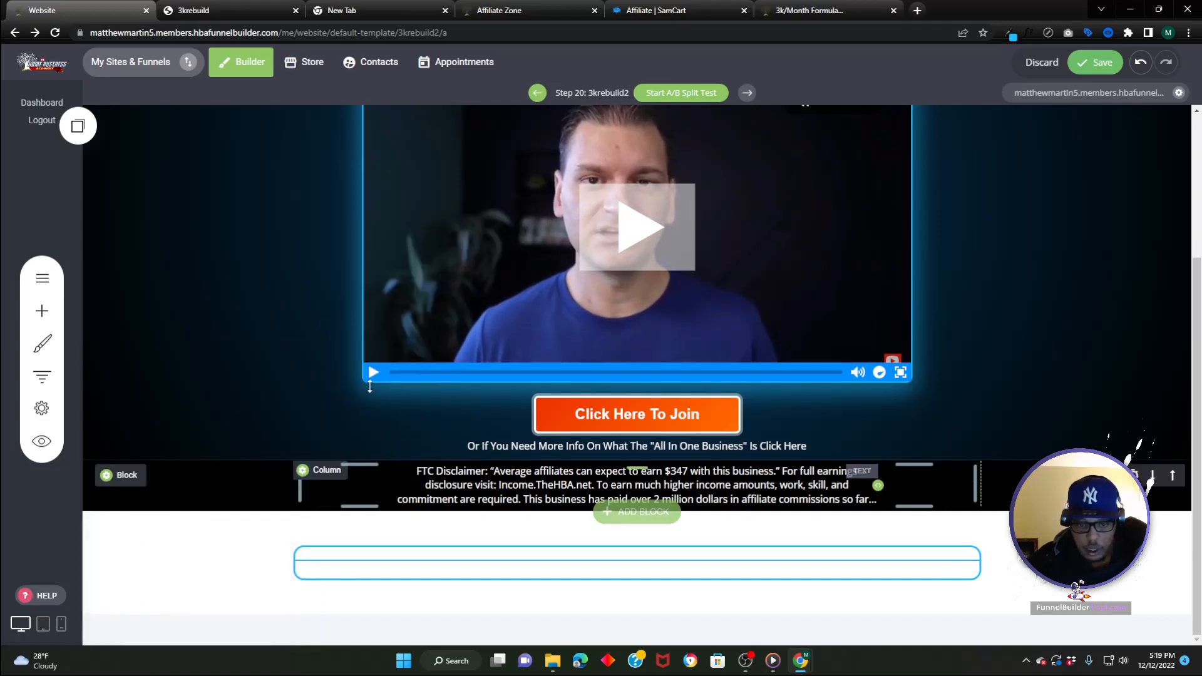
- Inspect the fonts of the "Join The" headline, its subheading and the body paragraph on the original page with WhatFont
left_click(216, 13)
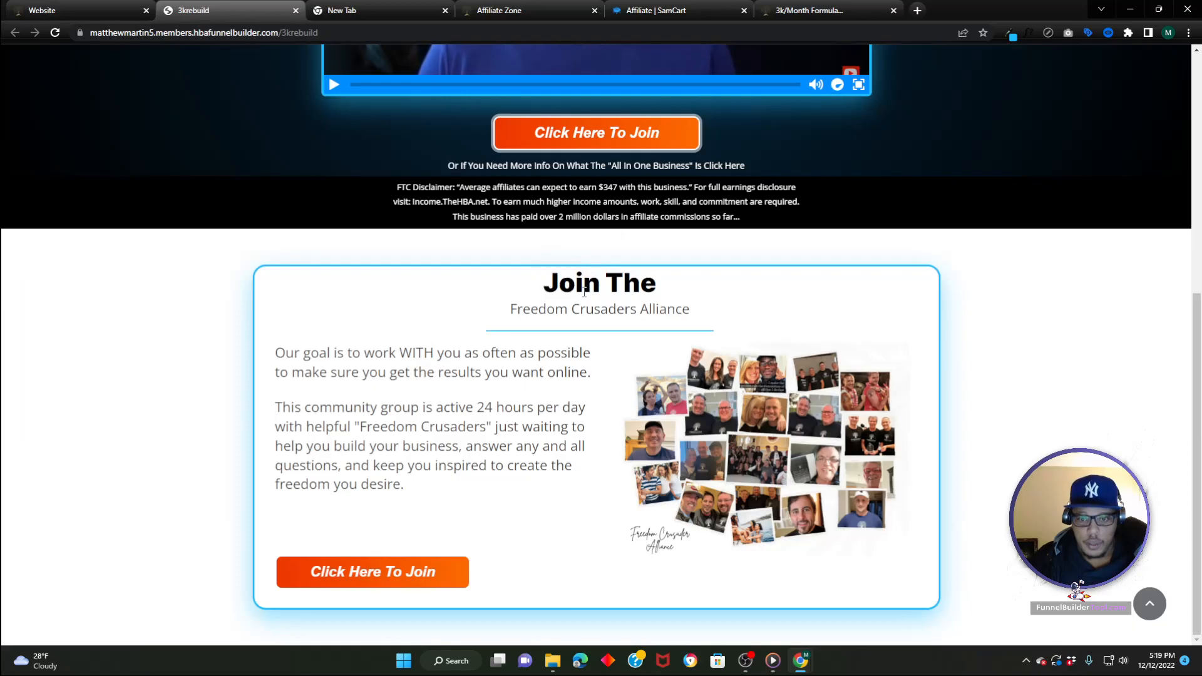
left_click(1030, 32)
left_click(634, 287)
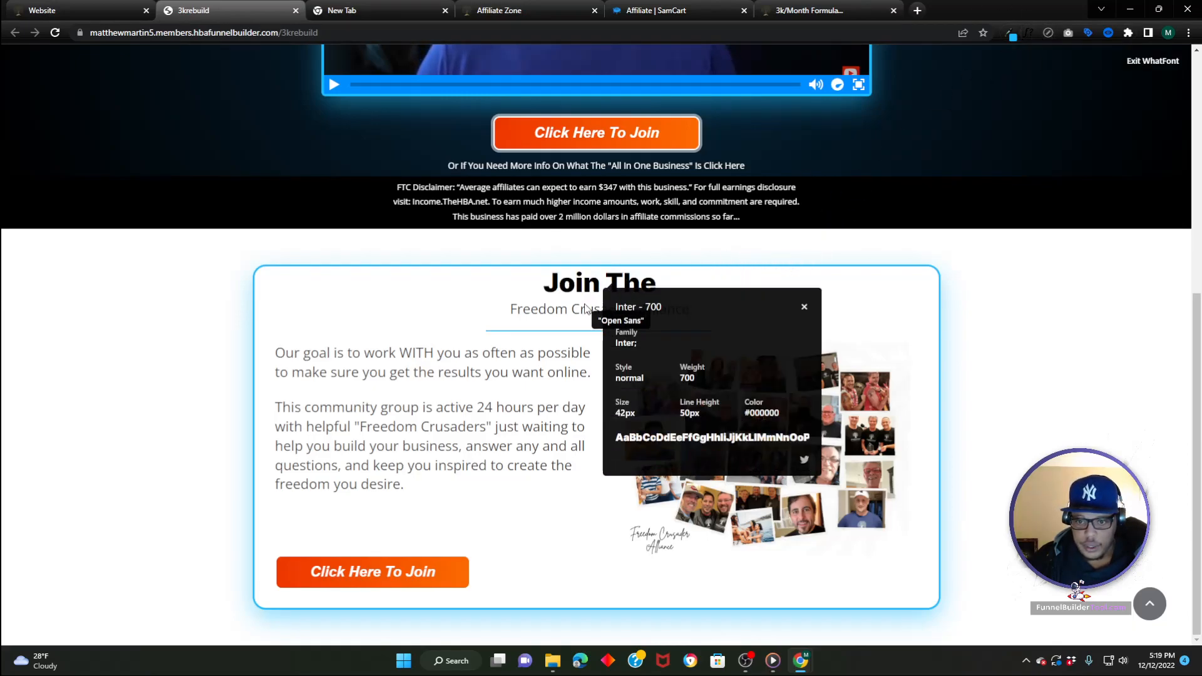
left_click(582, 315)
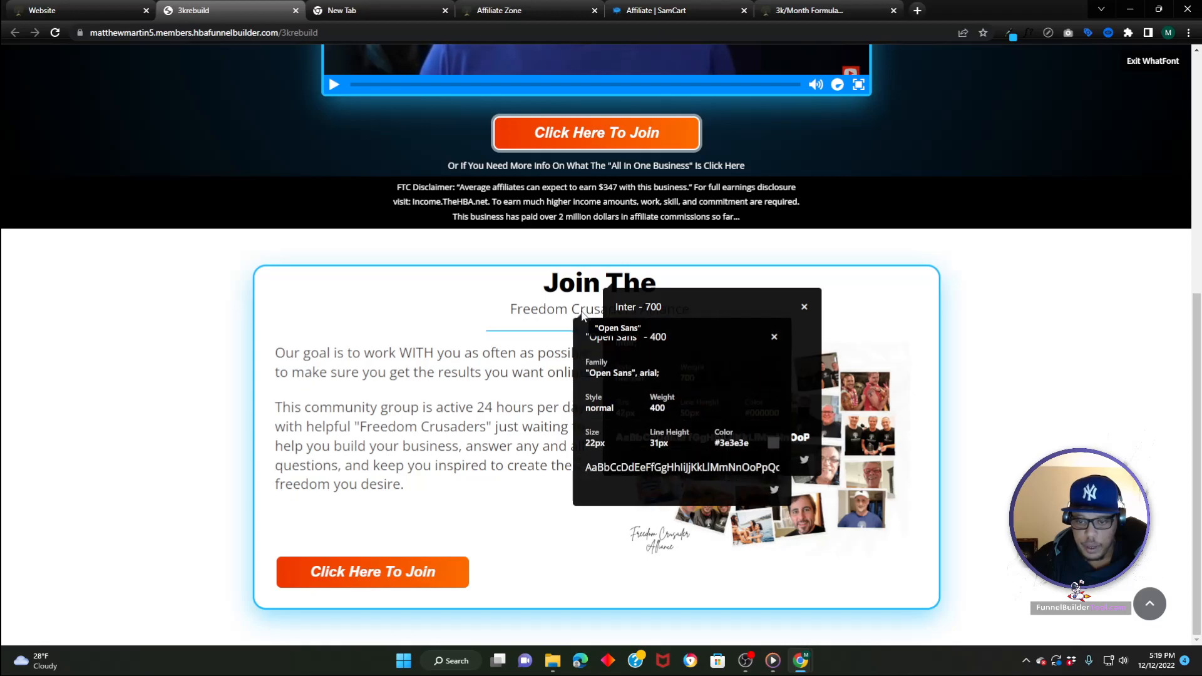
left_click(499, 369)
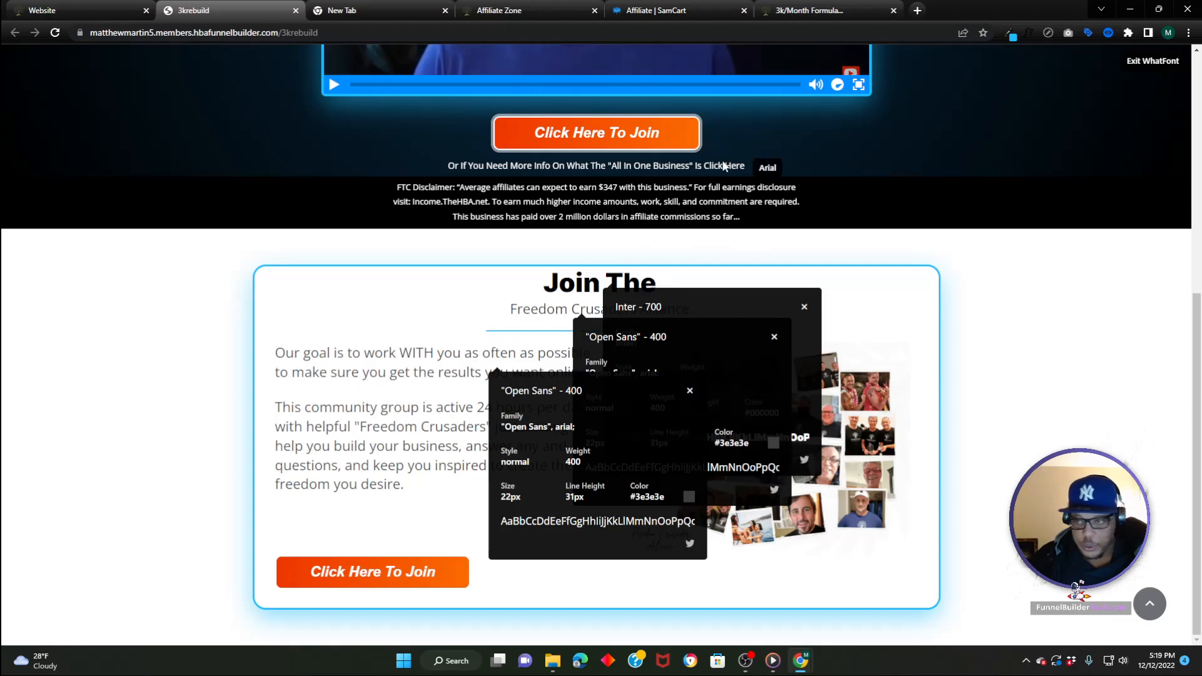
double_click(587, 290)
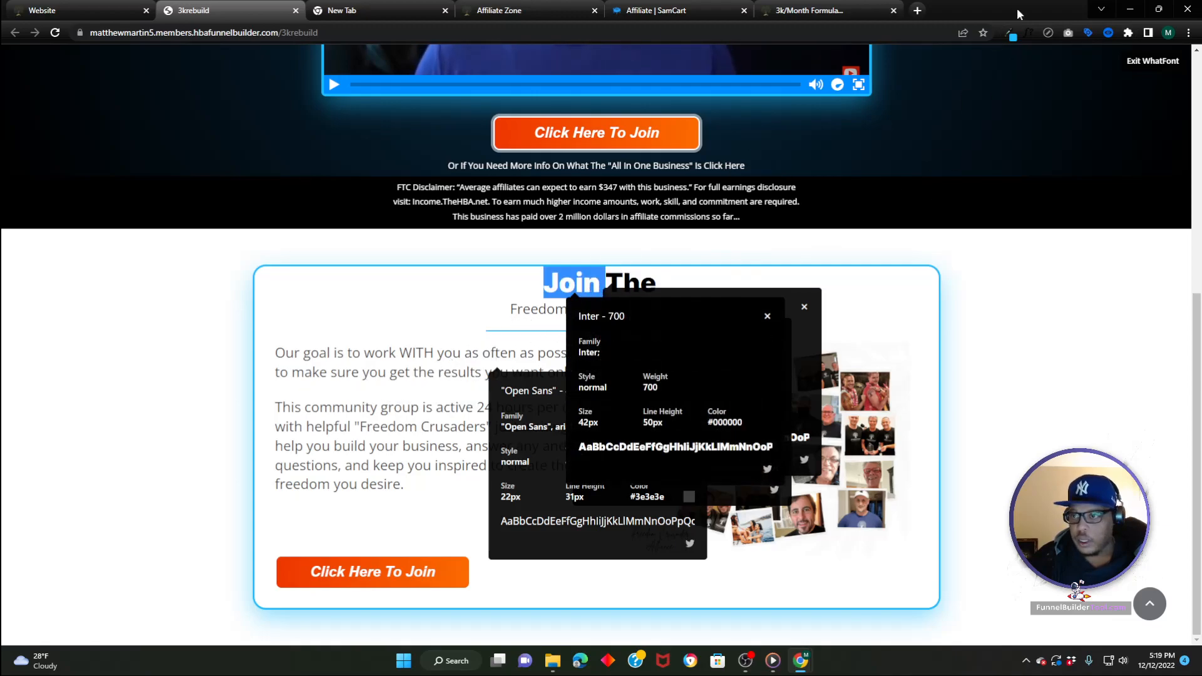
left_click_drag(783, 315, 808, 312)
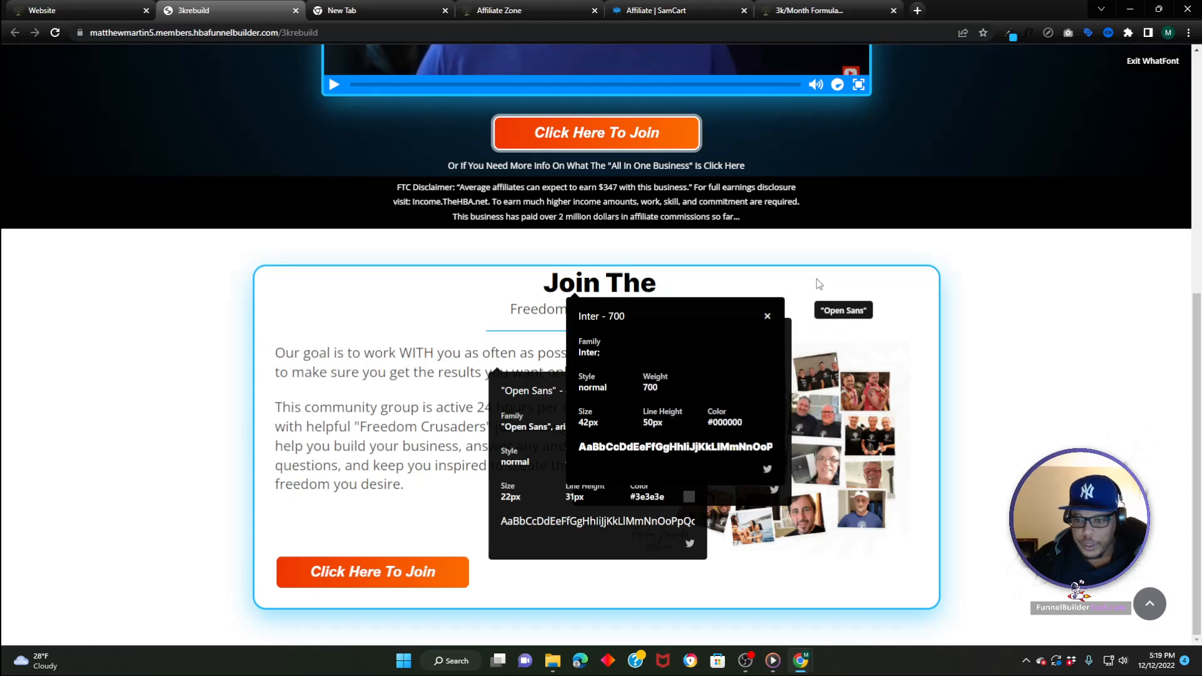
left_click(1030, 32)
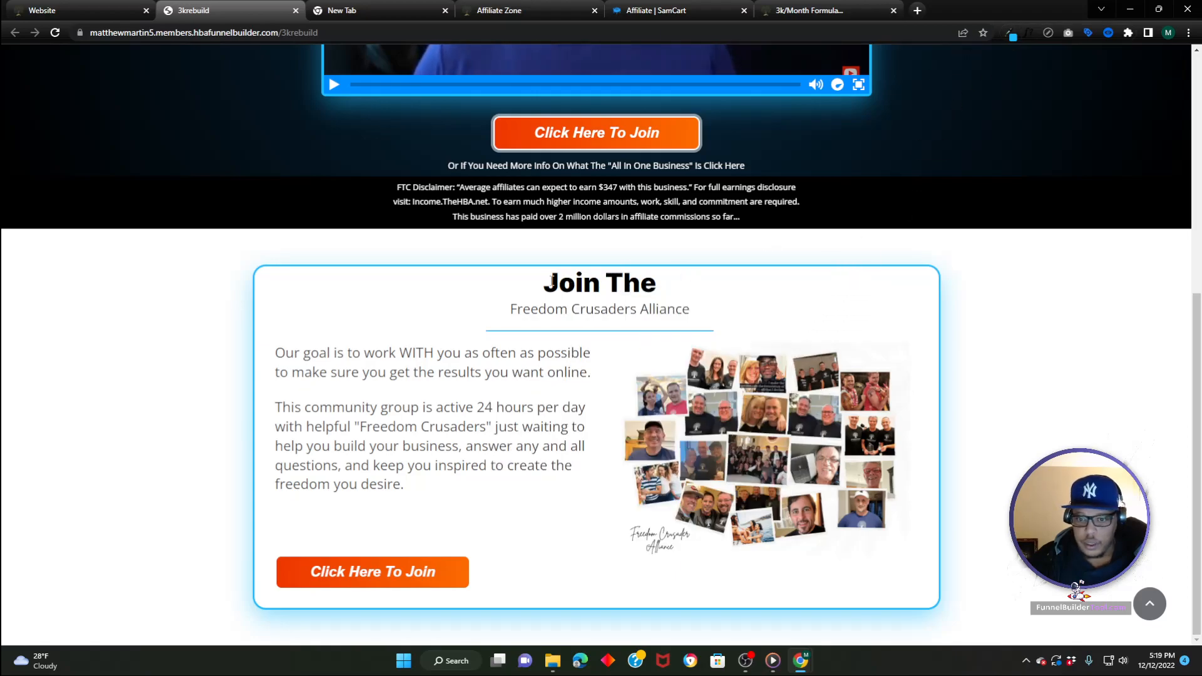
- Copy the original page's headline and add a heading reading "Join The" above the separator in the bordered column
right_click(623, 293)
left_click(627, 301)
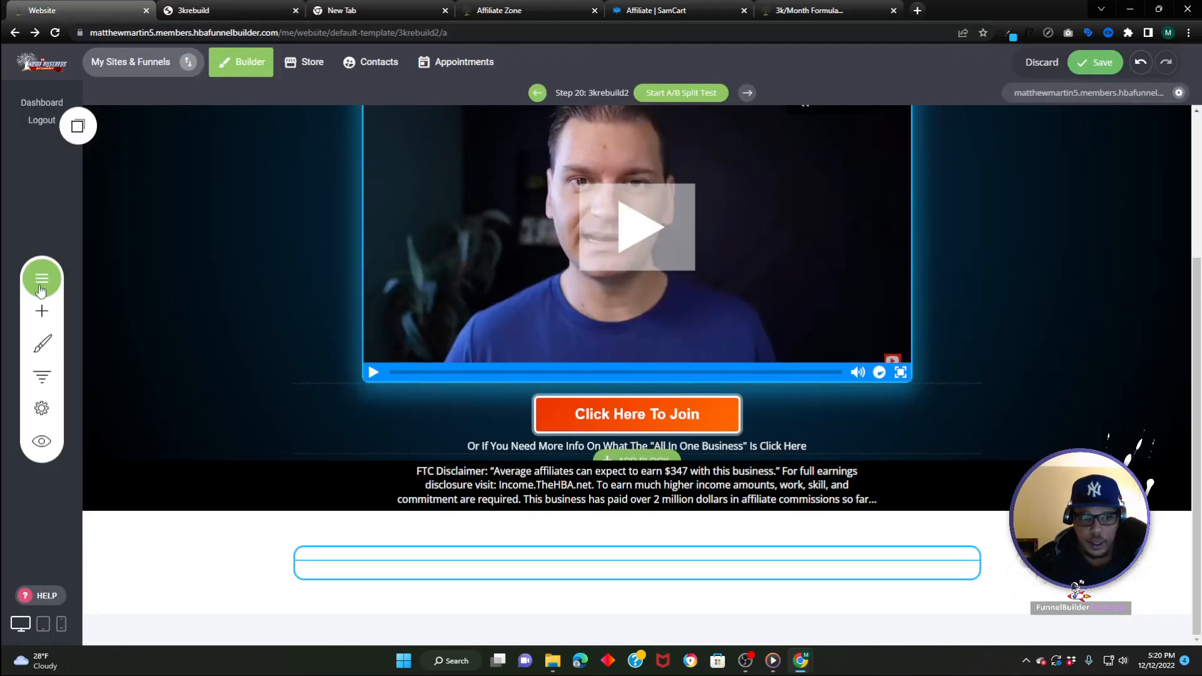
left_click(42, 311)
left_click_drag(40, 143, 563, 564)
left_click(409, 567)
double_click(403, 571)
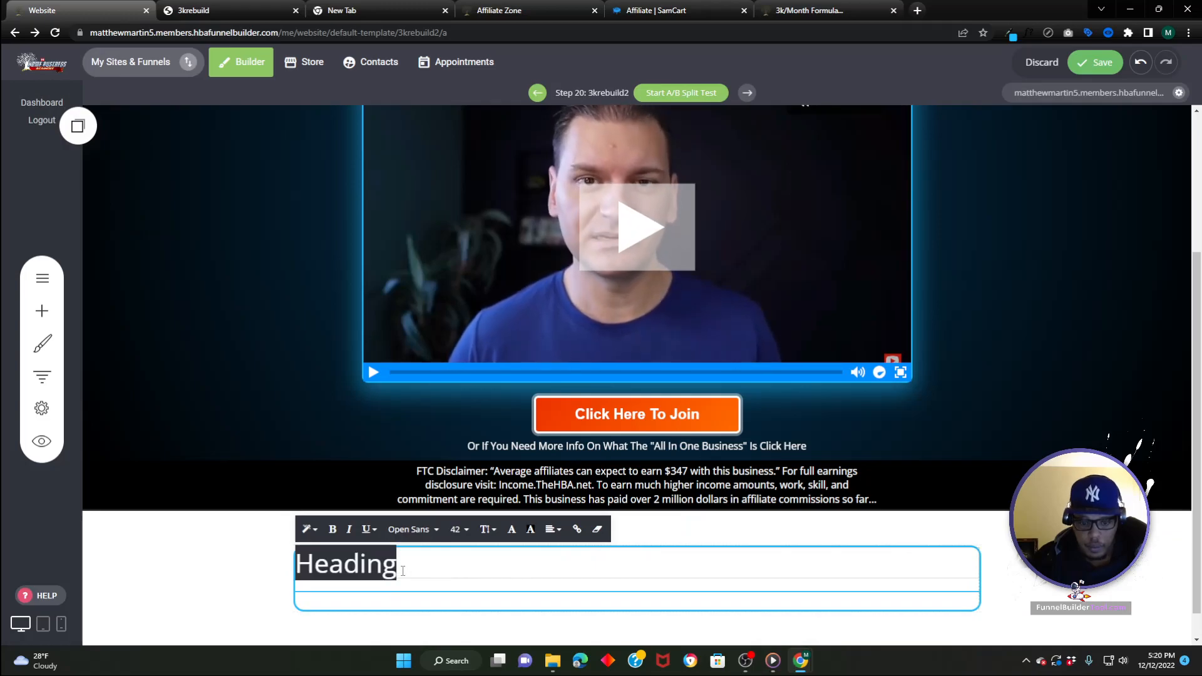
type("Join The")
key("ctrl+a")
- Format the "Join The" heading in bold Inter, center it, and open its color picker
left_click(411, 529)
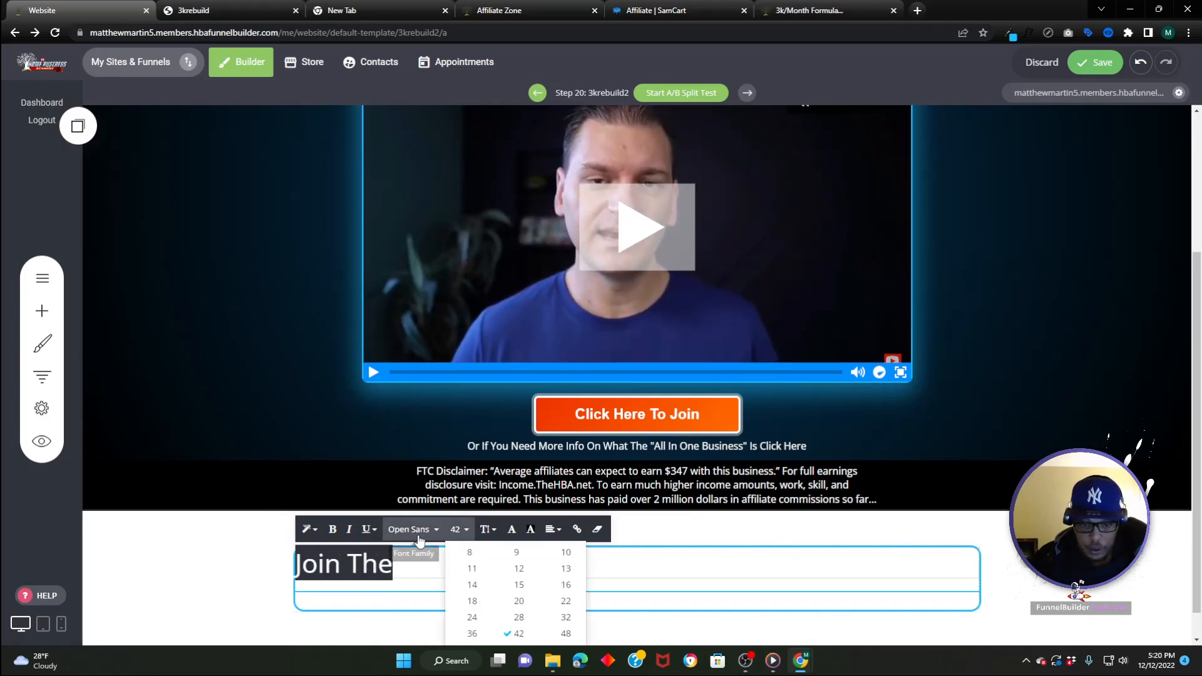
left_click(414, 584)
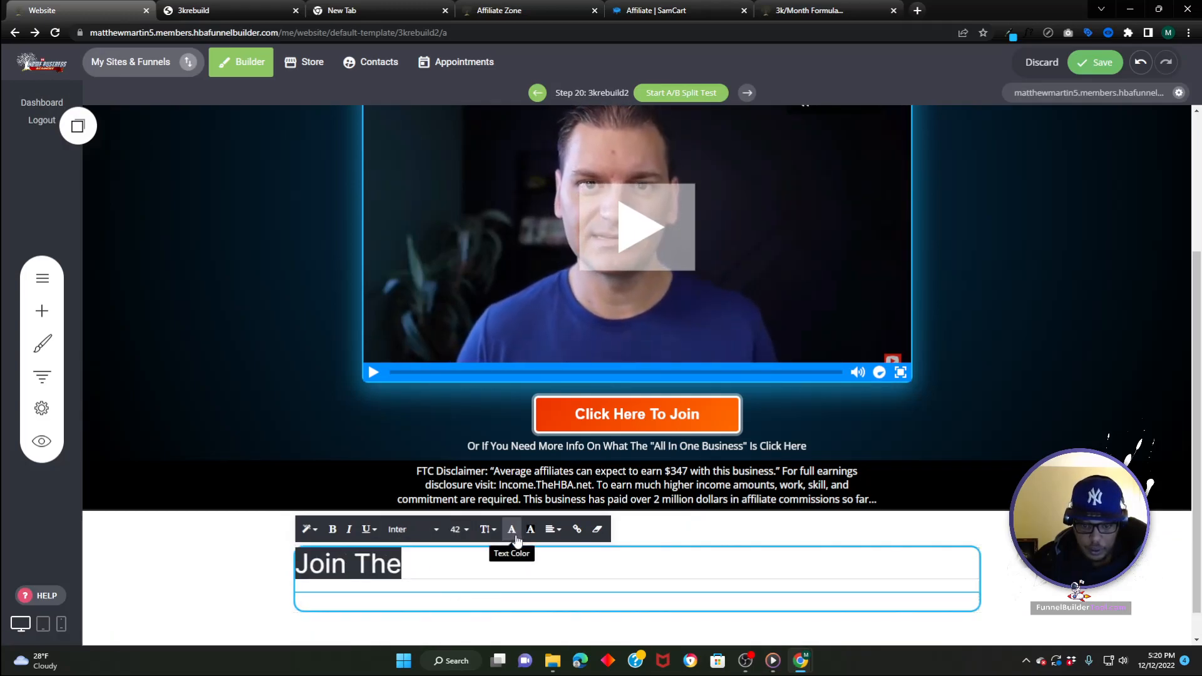
left_click(511, 529)
left_click(333, 529)
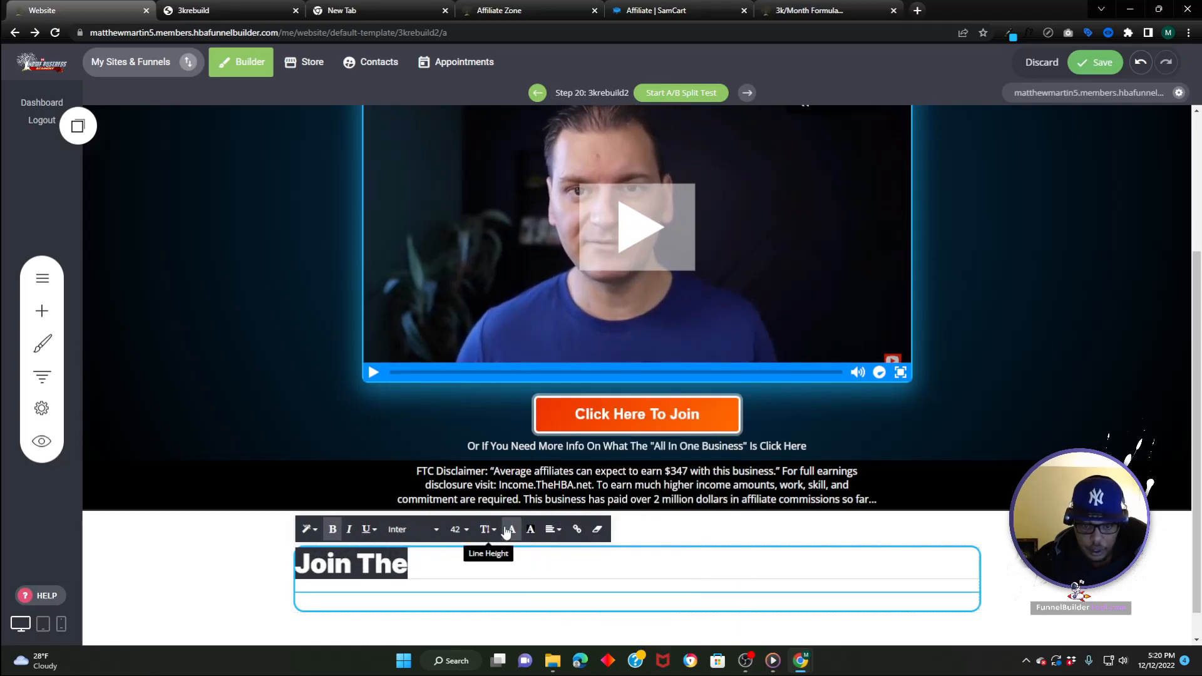
left_click(549, 530)
left_click(570, 554)
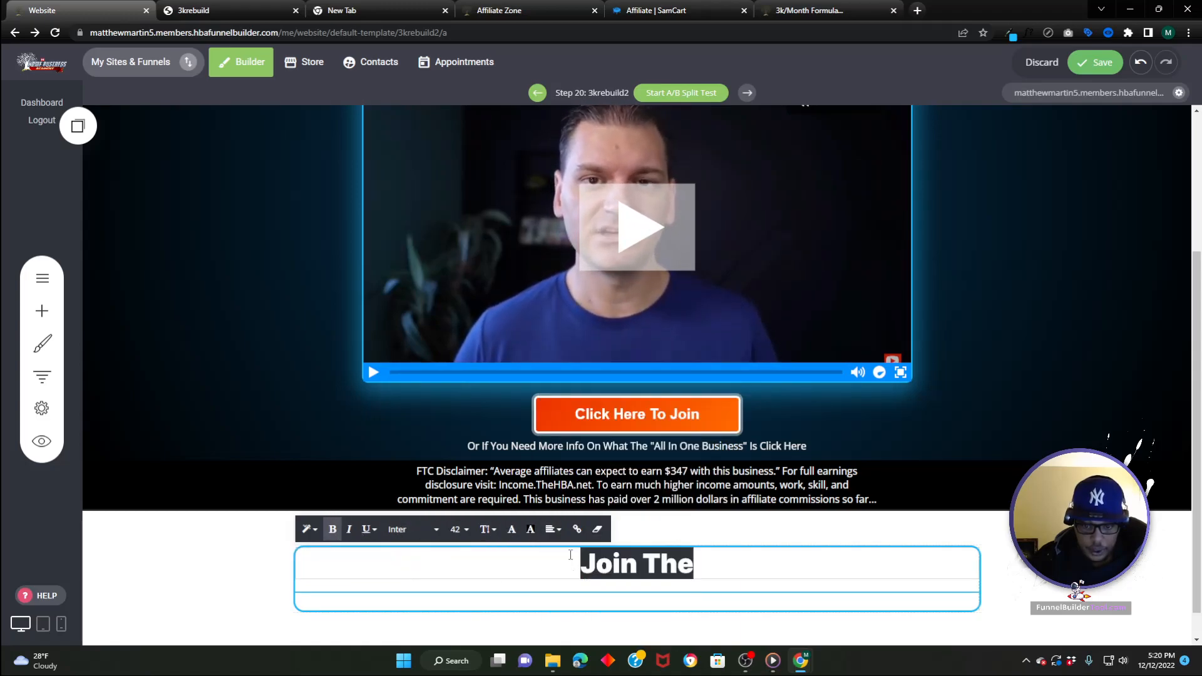
left_click(528, 532)
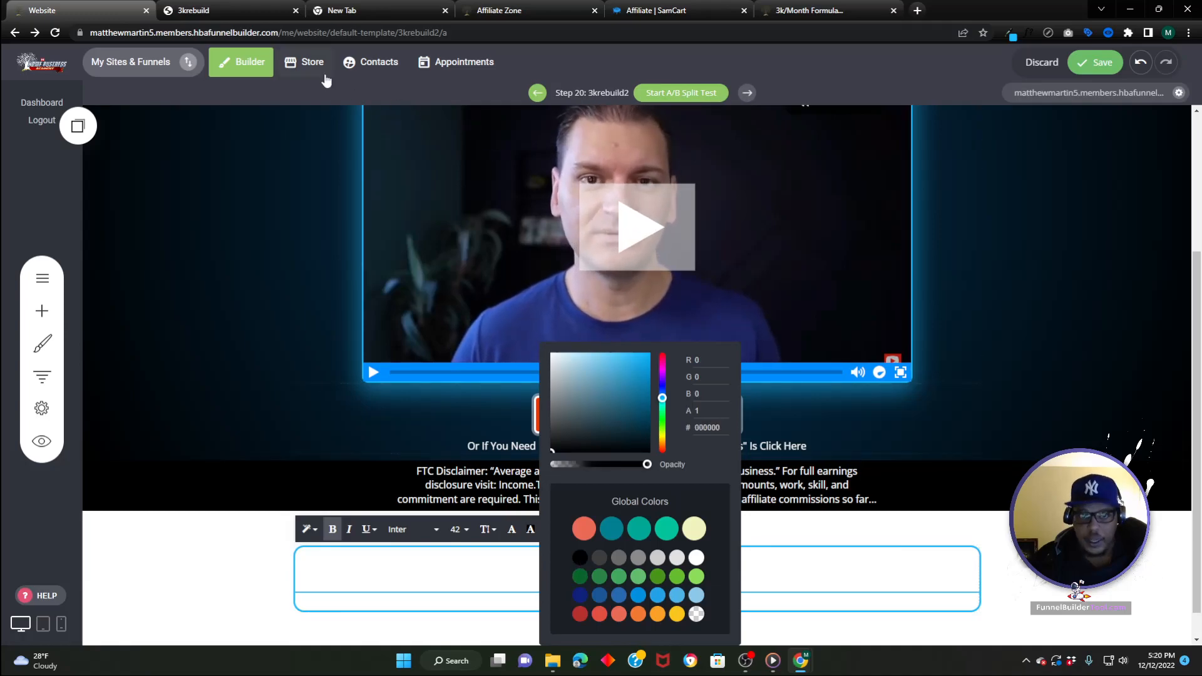
- Copy the "Freedom Crusaders Alliance" subheading from the original 3krebuild page and return to the builder
left_click(239, 10)
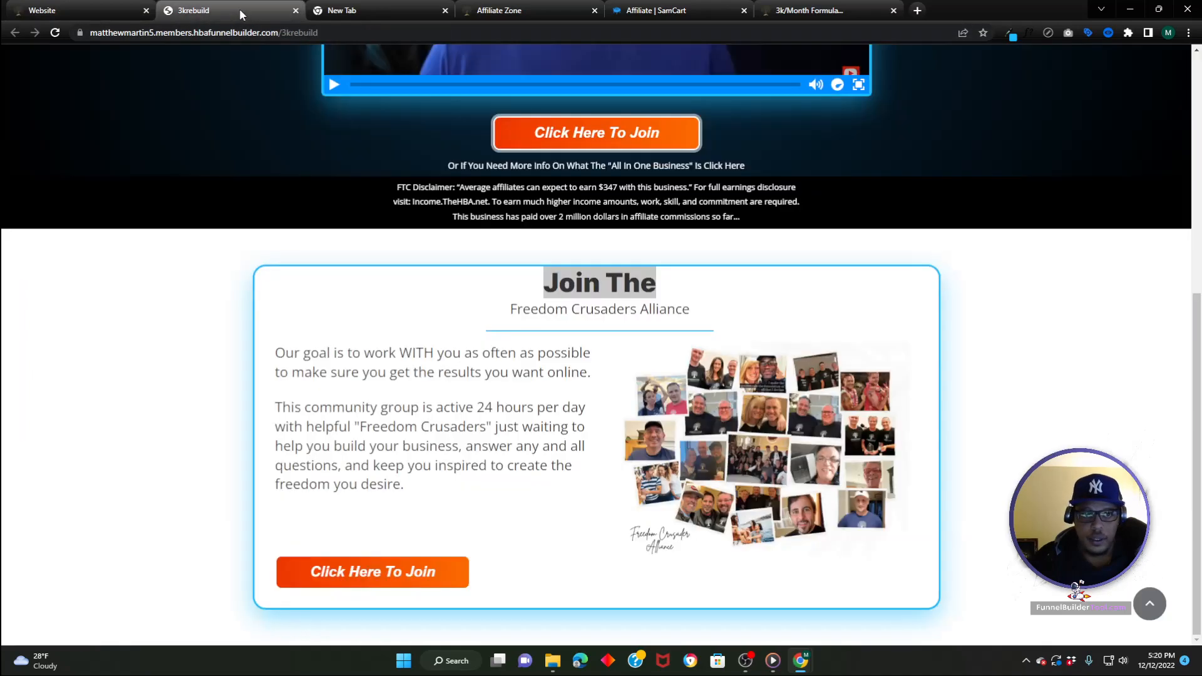
triple_click(600, 311)
right_click(611, 316)
left_click(627, 324)
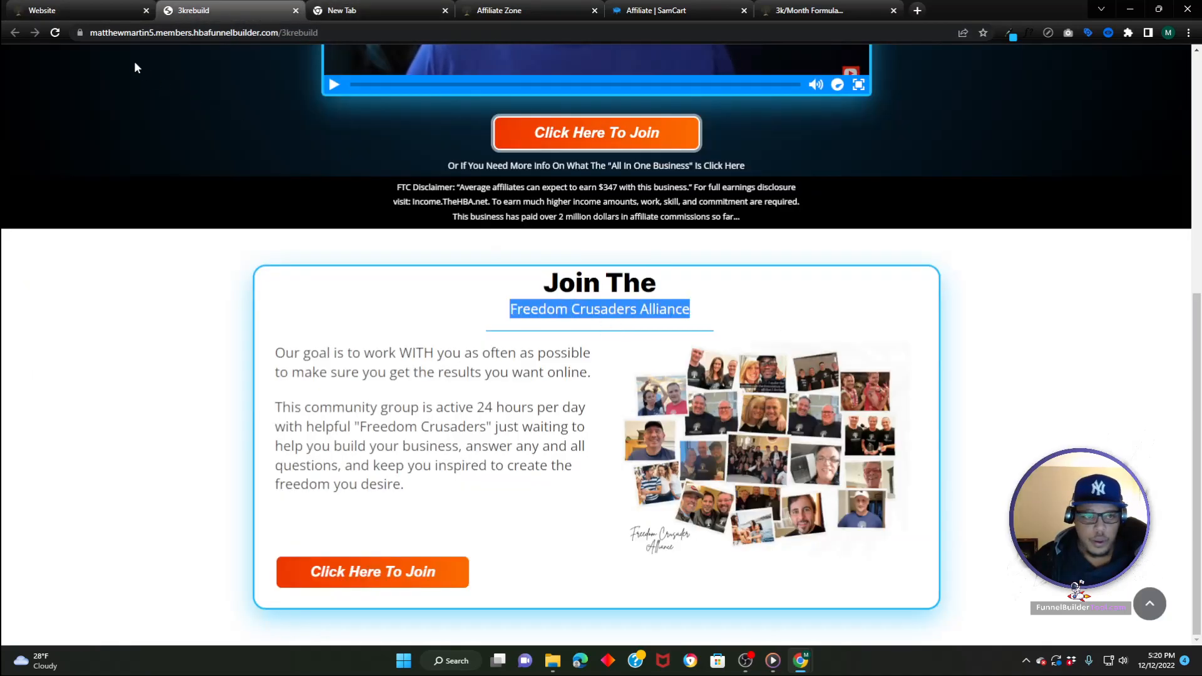
left_click(125, 10)
left_click(494, 489)
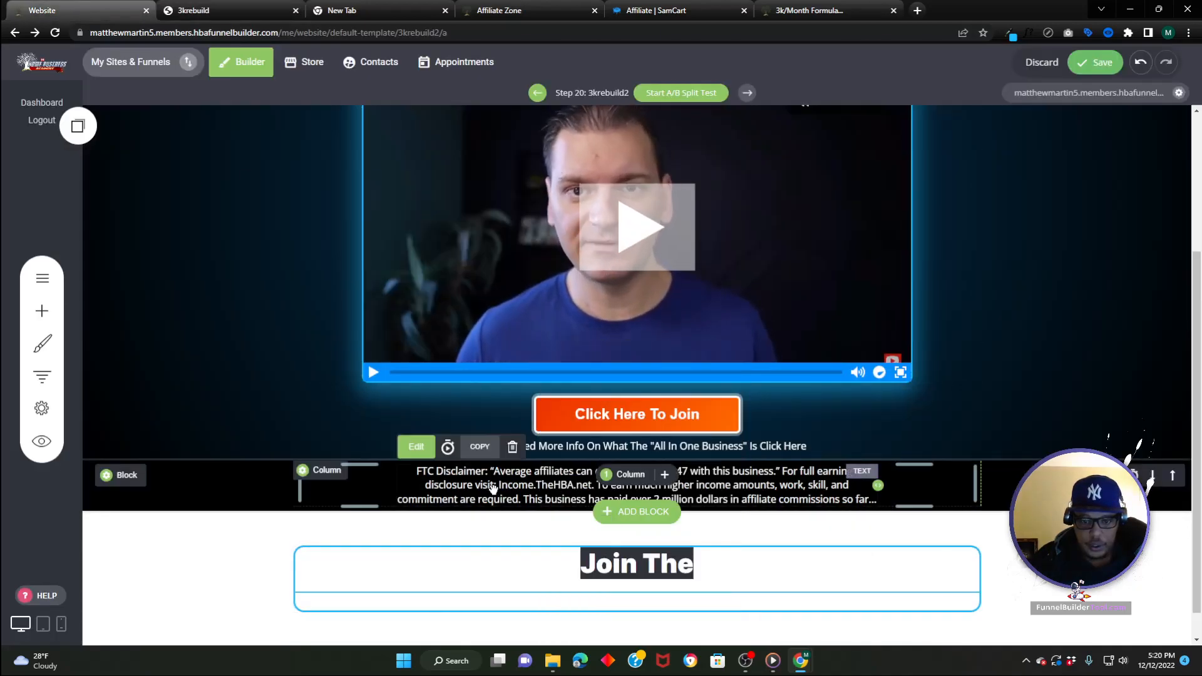
- Add a text element between the "Join The" heading and the separator, containing the copied "Freedom Crusaders Alliance" subheading
left_click(42, 311)
left_click_drag(92, 163, 582, 612)
left_click(467, 595)
key("ctrl+a")
key("ctrl+v")
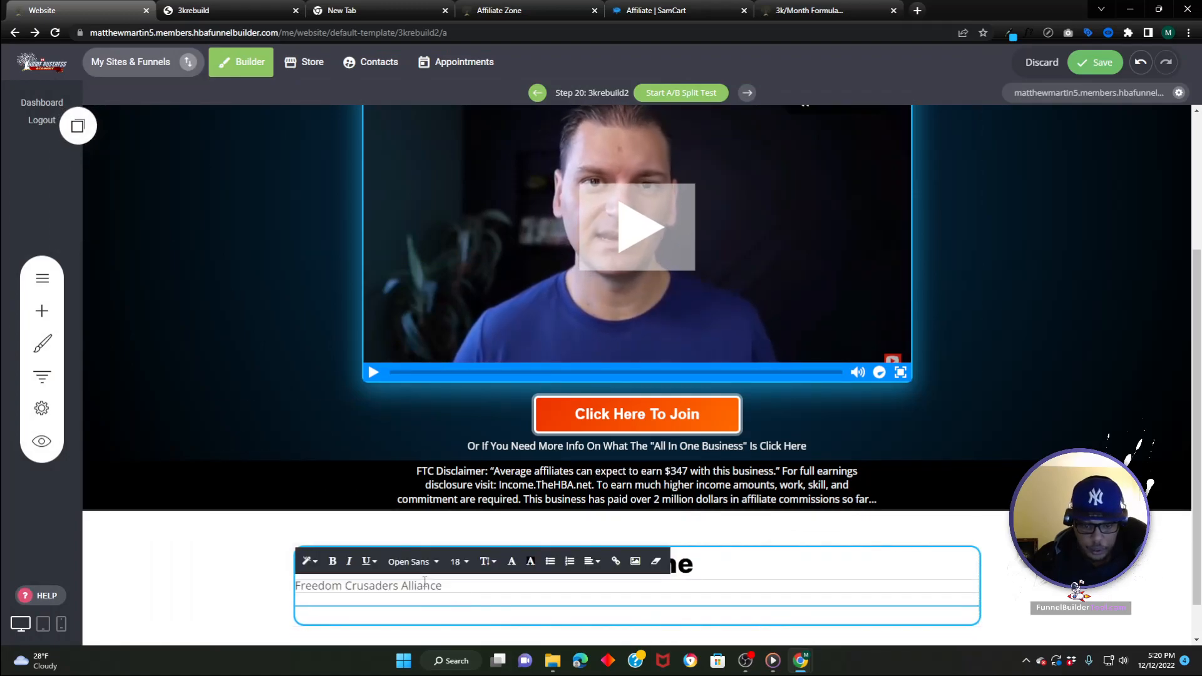
- Set the "Freedom Crusaders Alliance" subheading to font size 22 and center it
key("ctrl+a")
left_click(458, 561)
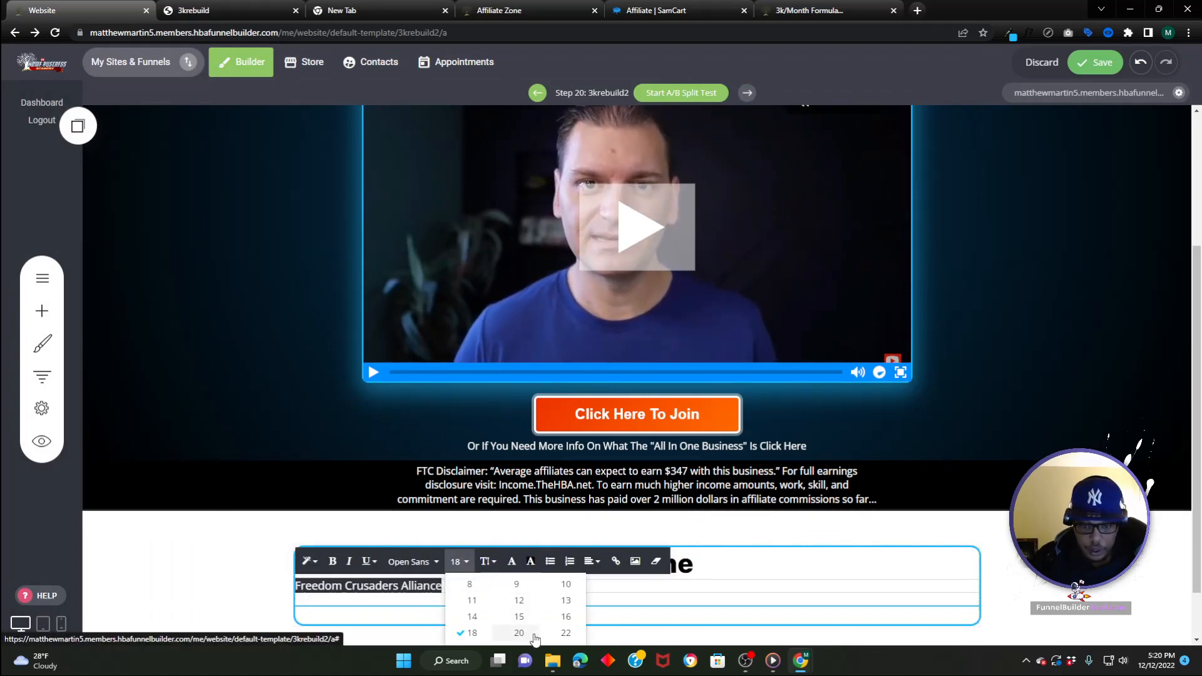
left_click(566, 633)
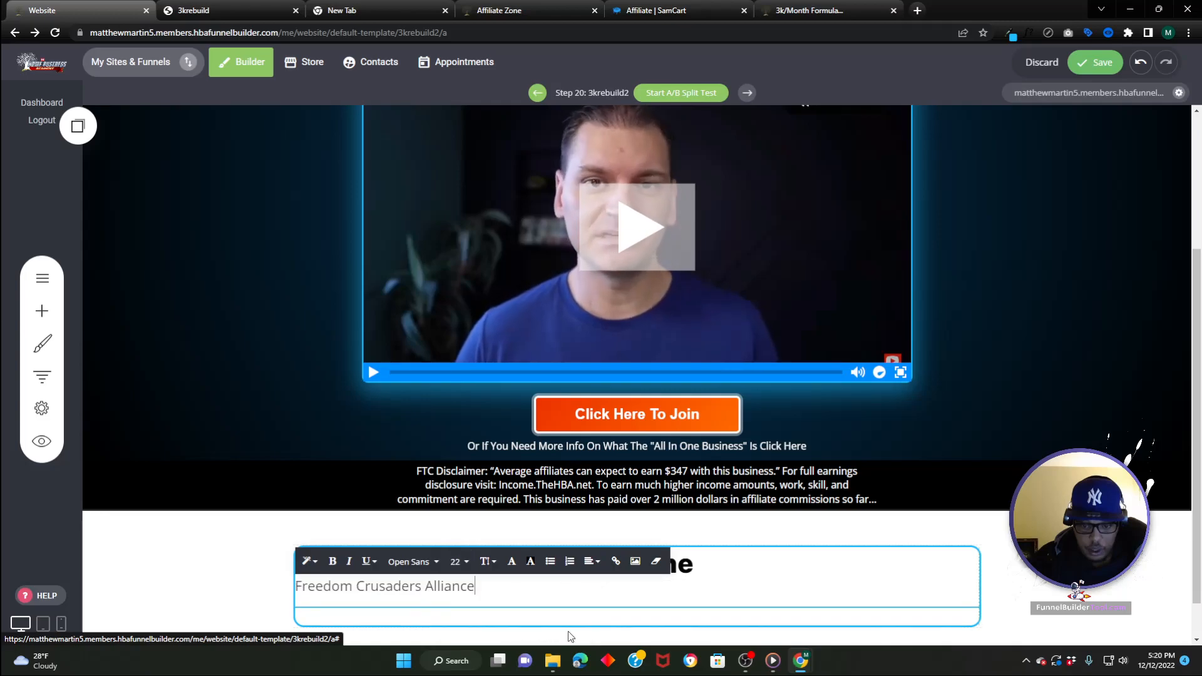
left_click(594, 561)
left_click(616, 586)
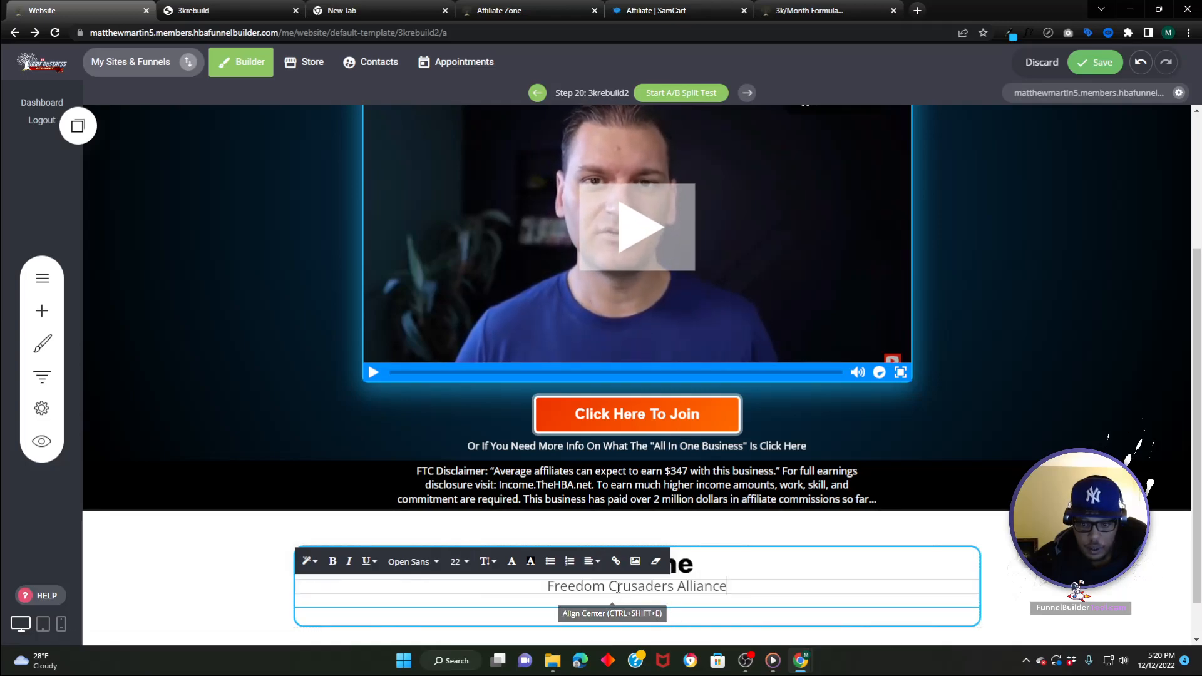
left_click(110, 347)
left_click(42, 311)
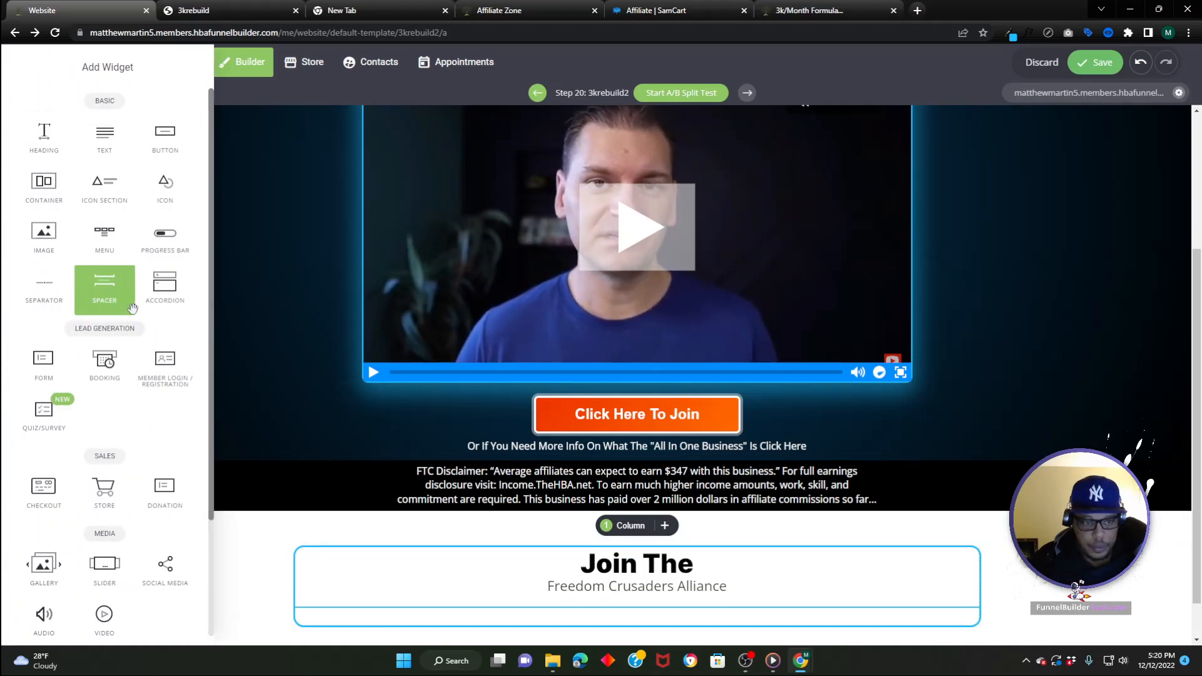
left_click_drag(133, 308, 520, 619)
scroll(520, 595, "down", 5)
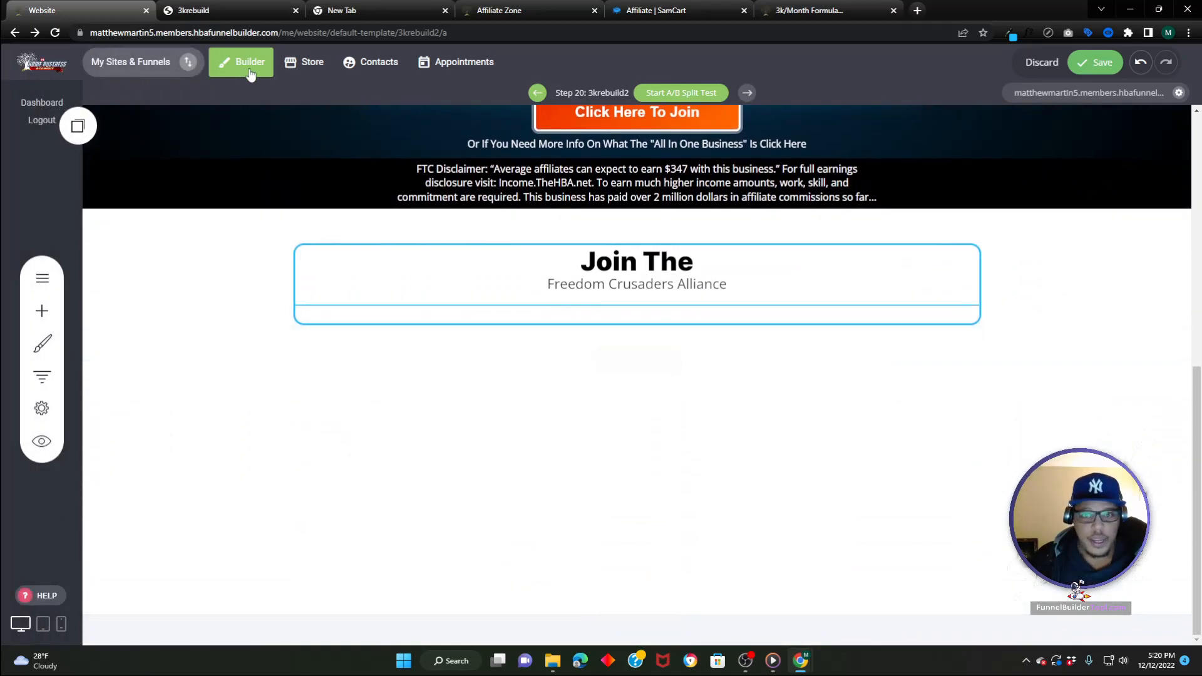
- Copy both body paragraphs, from "Our goal is" to "freedom you desire.", from the original 3krebuild page and return to the builder
left_click(207, 10)
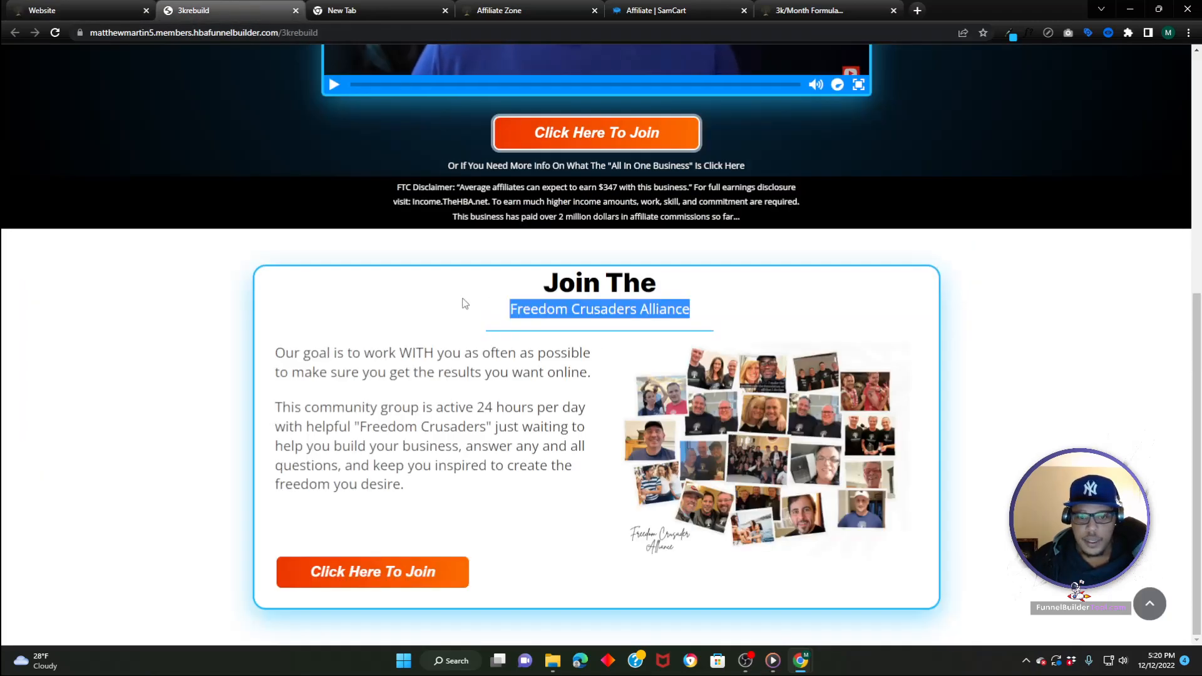
left_click(278, 353)
left_click_drag(345, 382, 438, 495)
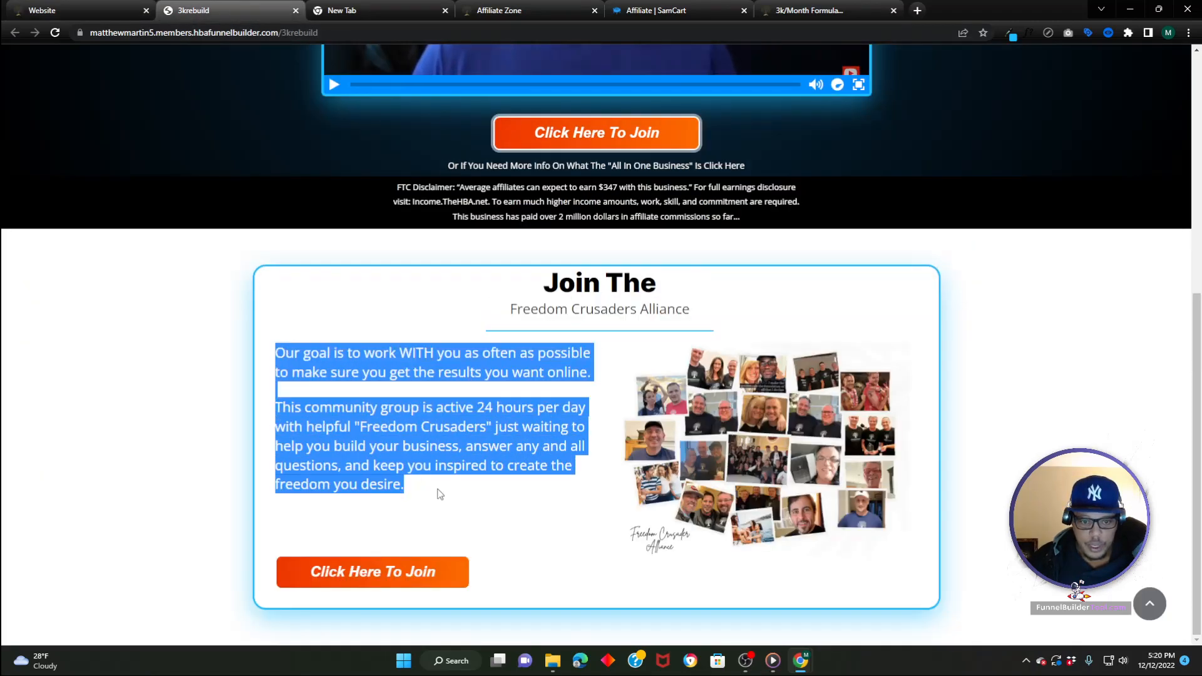
right_click(424, 415)
left_click(451, 427)
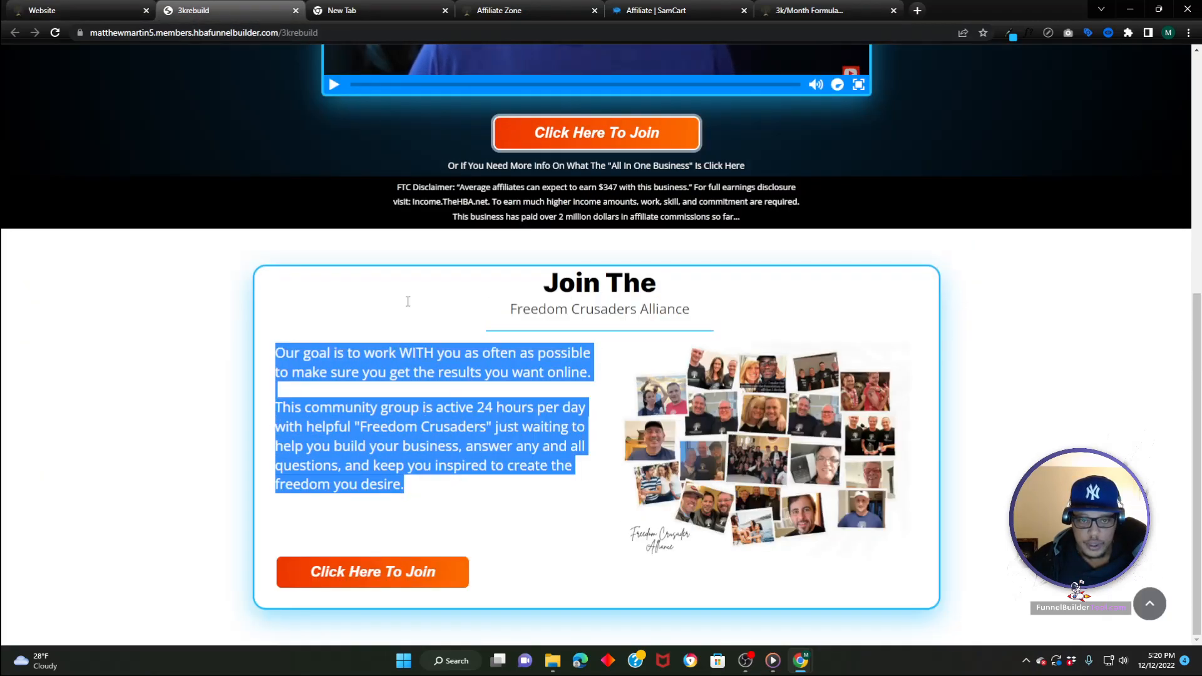
left_click(102, 14)
- Add a text element below the separator with the copied body text and a blank line between its two paragraphs
left_click(40, 308)
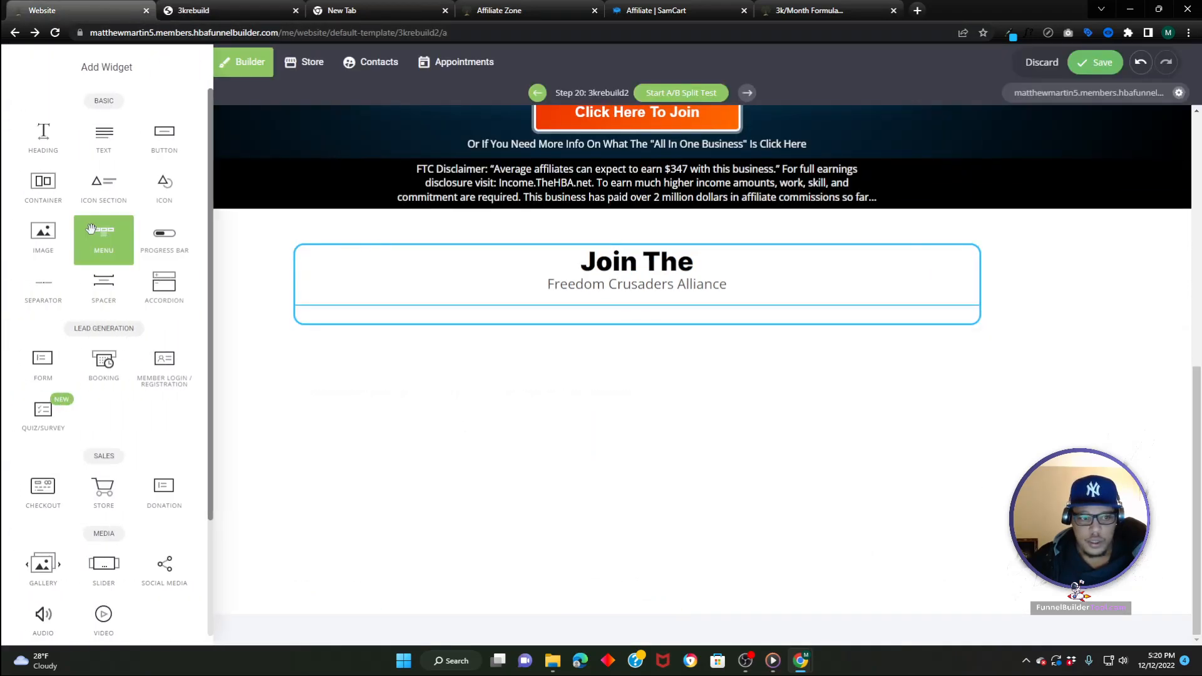
left_click_drag(103, 235, 483, 321)
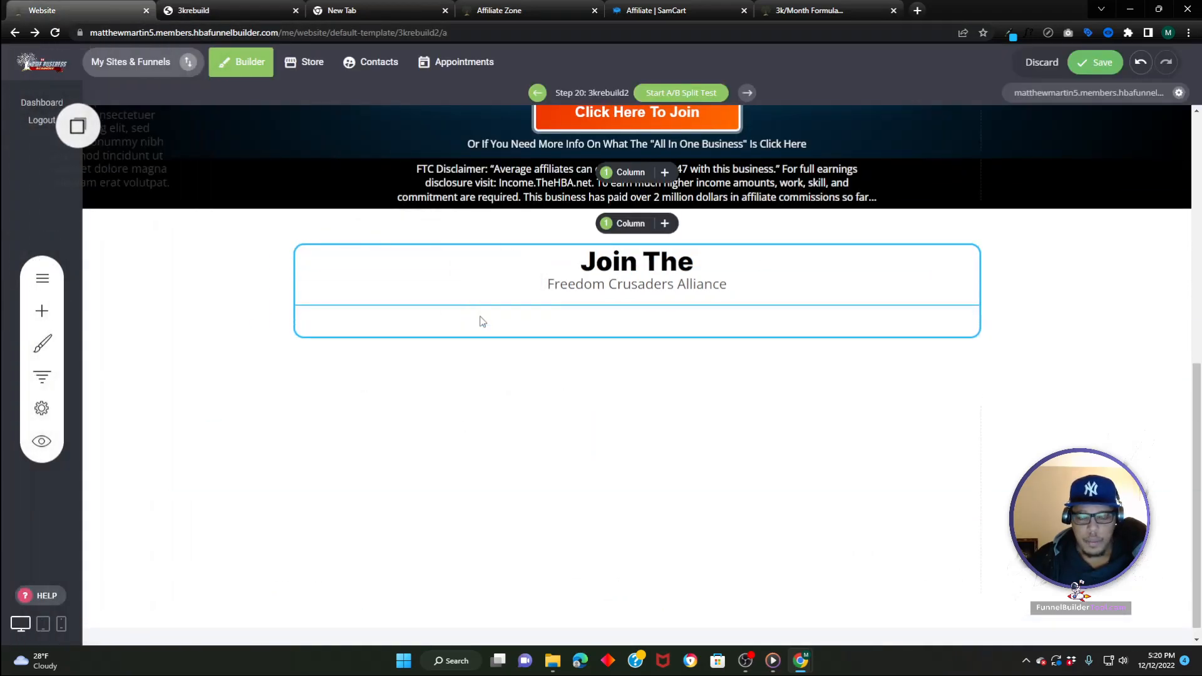
triple_click(411, 333)
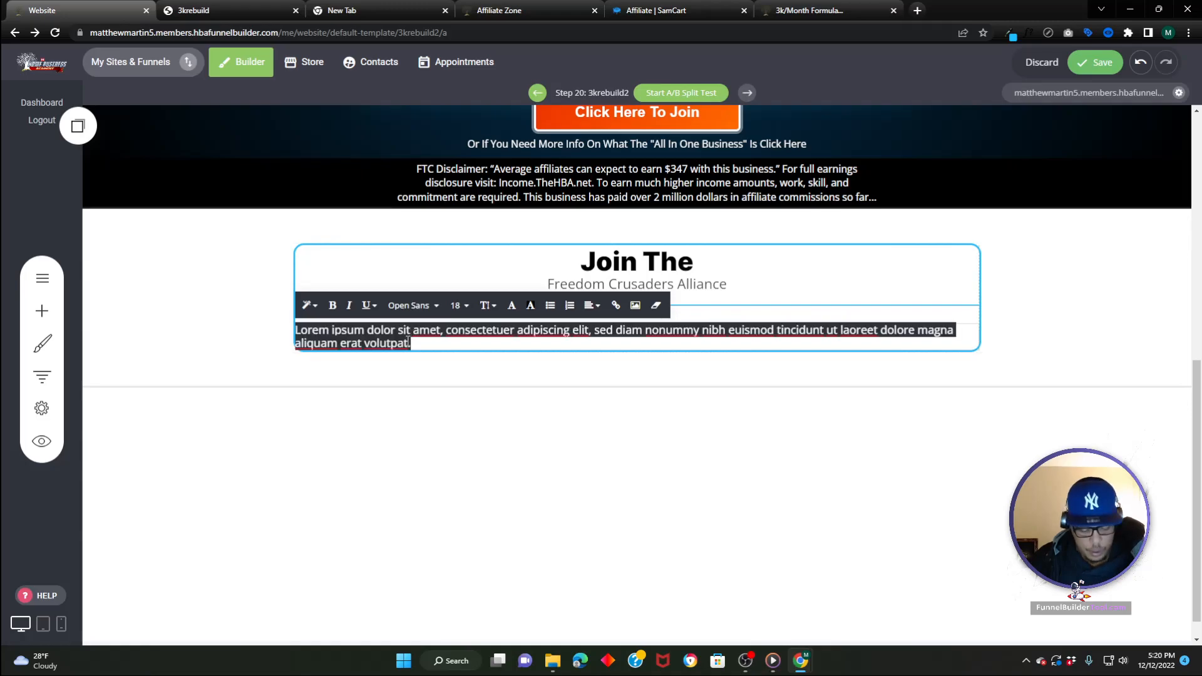
key("ctrl+v")
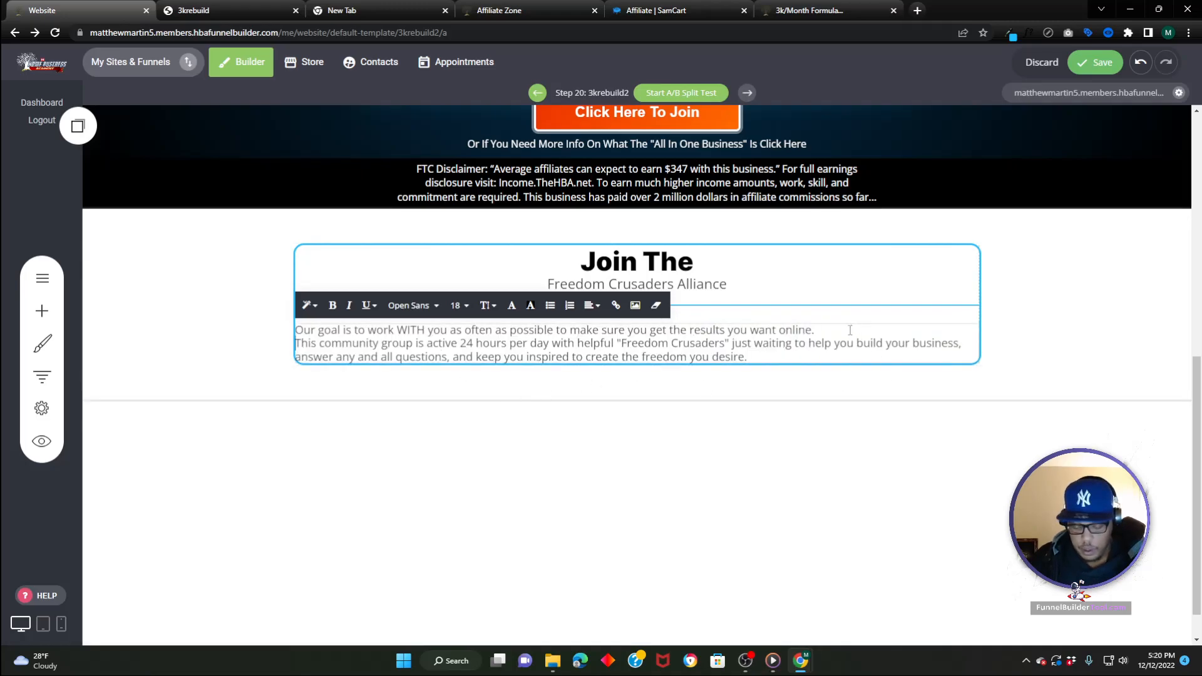
key("Return")
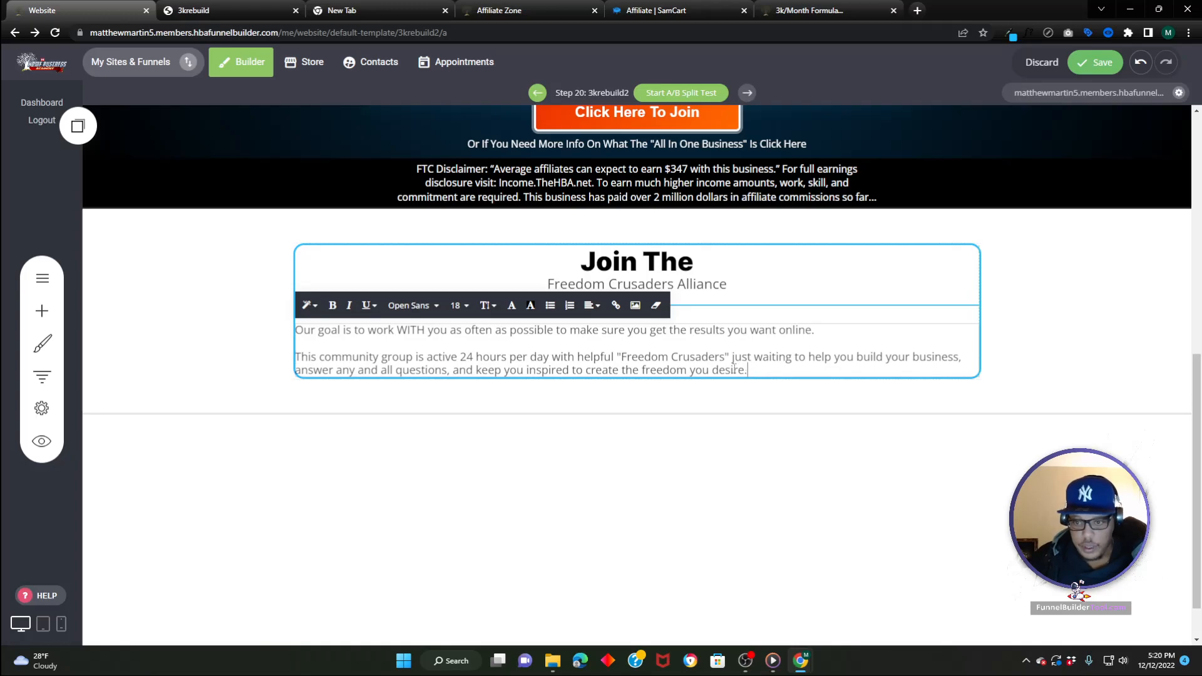
- Set the whole body text to font size 22 with a line height of 1.4
left_click_drag(750, 371, 194, 331)
left_click(458, 305)
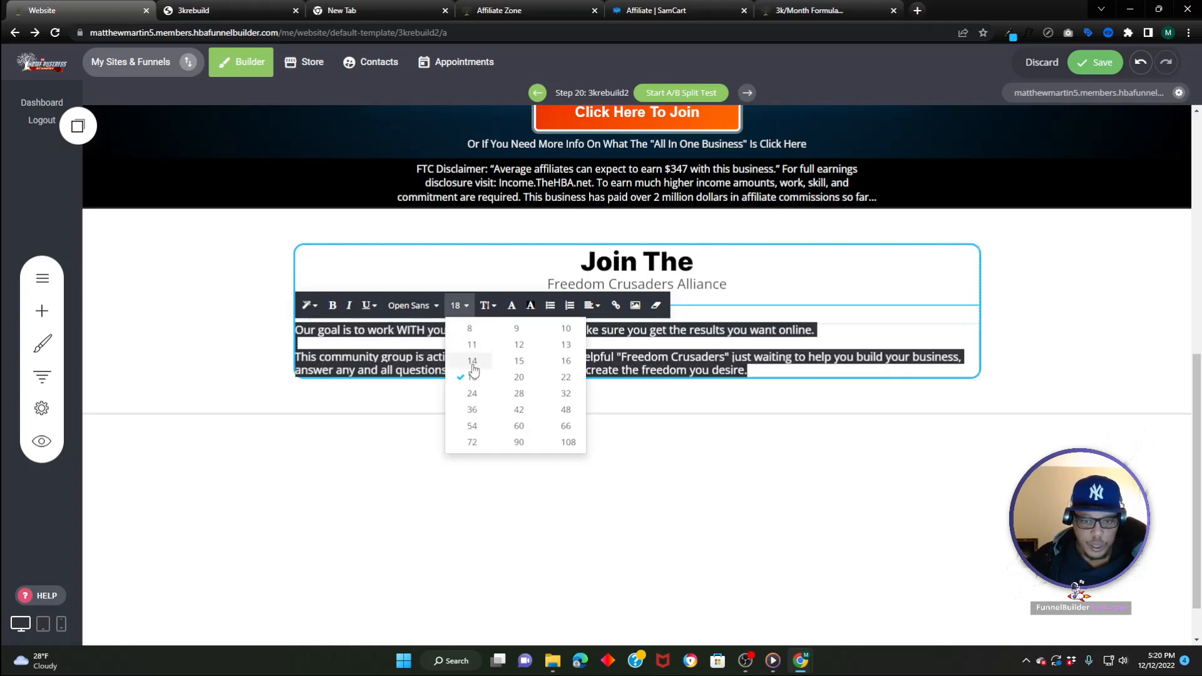
left_click(566, 377)
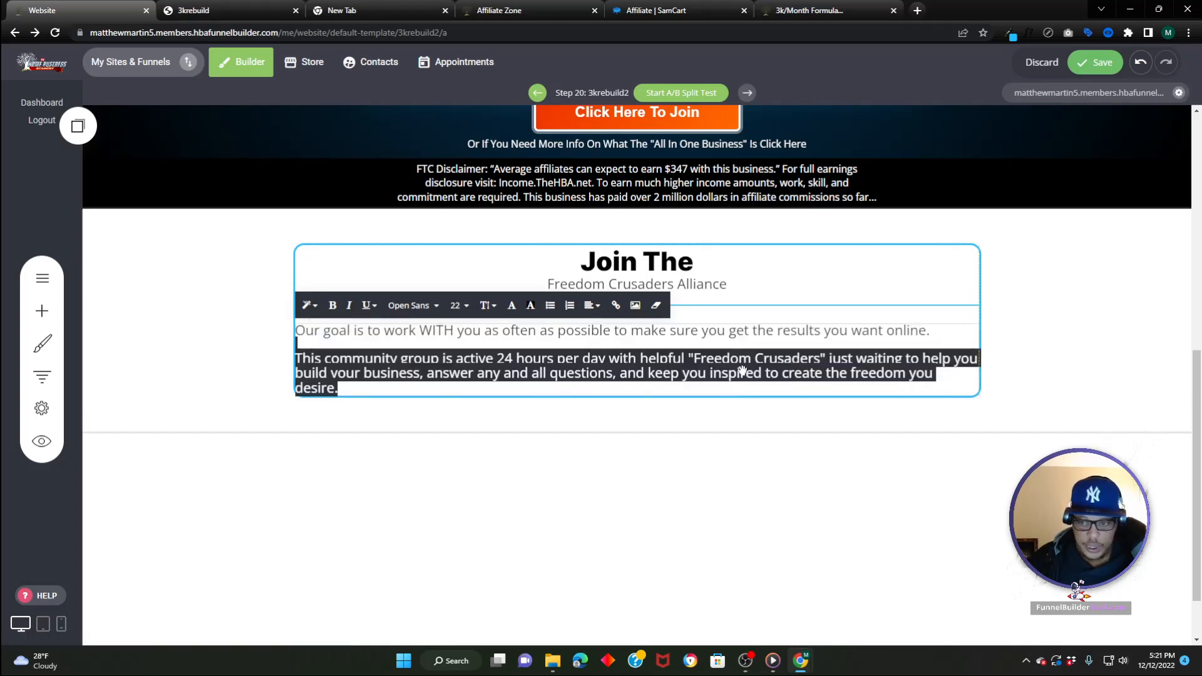
left_click_drag(347, 390, 283, 335)
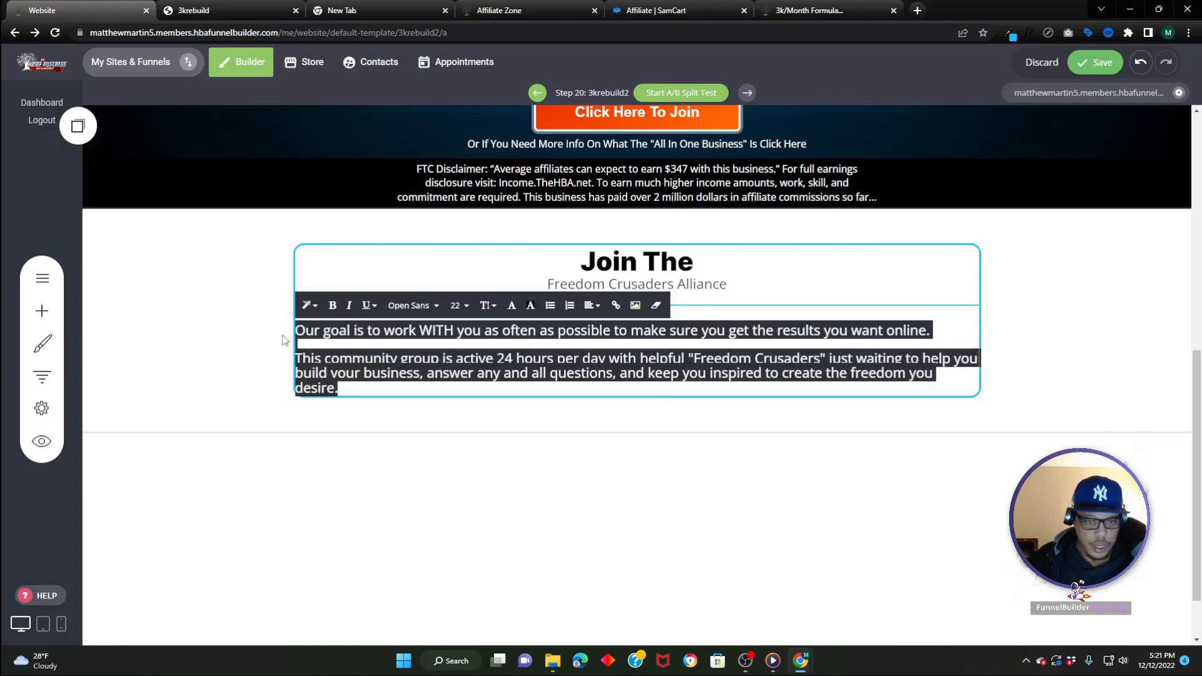
left_click(490, 306)
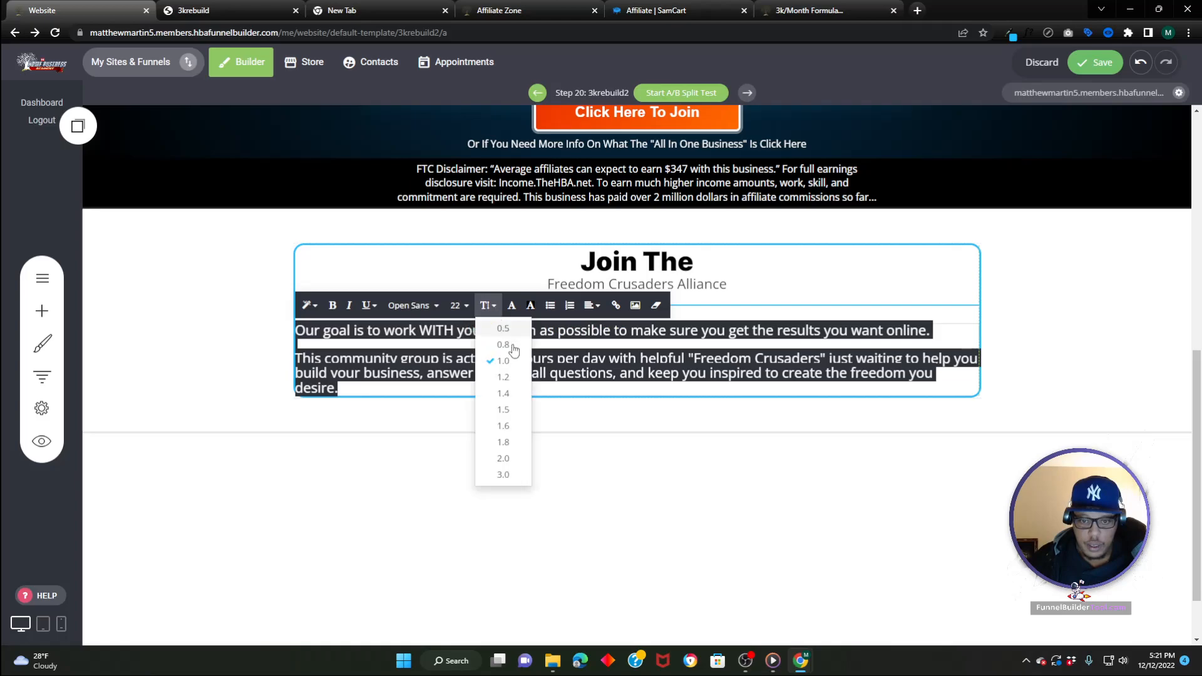
left_click(505, 393)
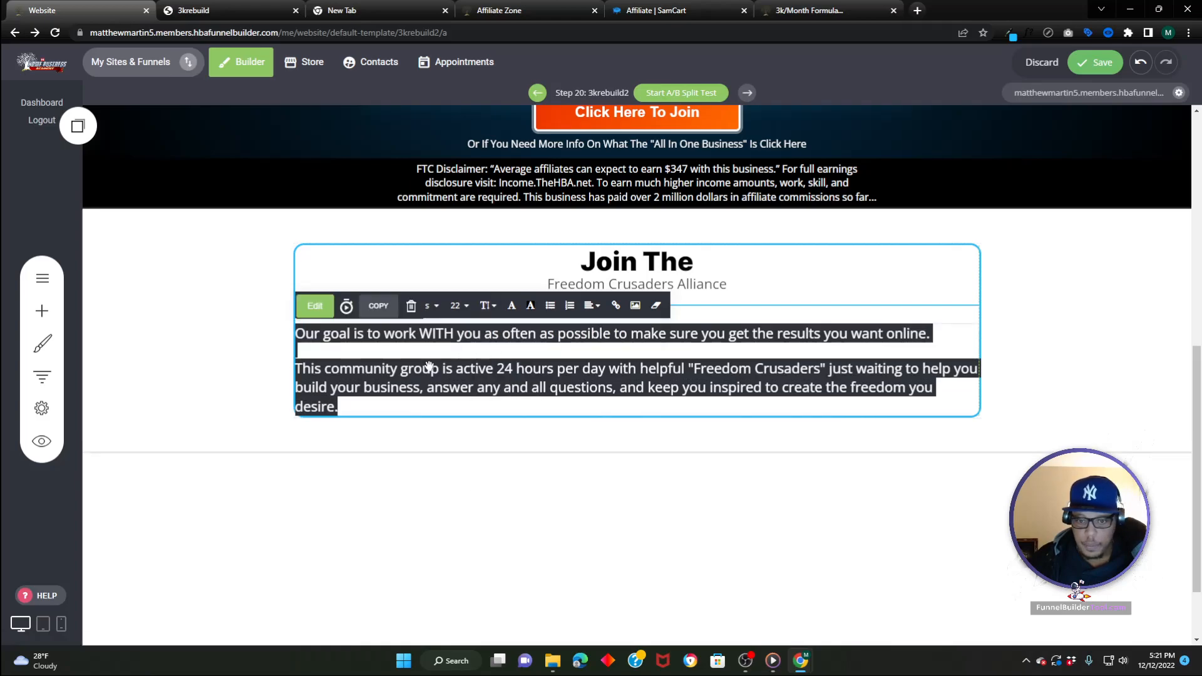
- Narrow the body text to roughly the left half of the bordered column and add left padding to the column
left_click(740, 370)
left_click_drag(980, 369, 691, 382)
left_click_drag(302, 353, 330, 351)
- Shorten the separator to about 300 px to match the original page, and reduce the bordered column's left and right padding
left_click_drag(969, 342, 845, 311)
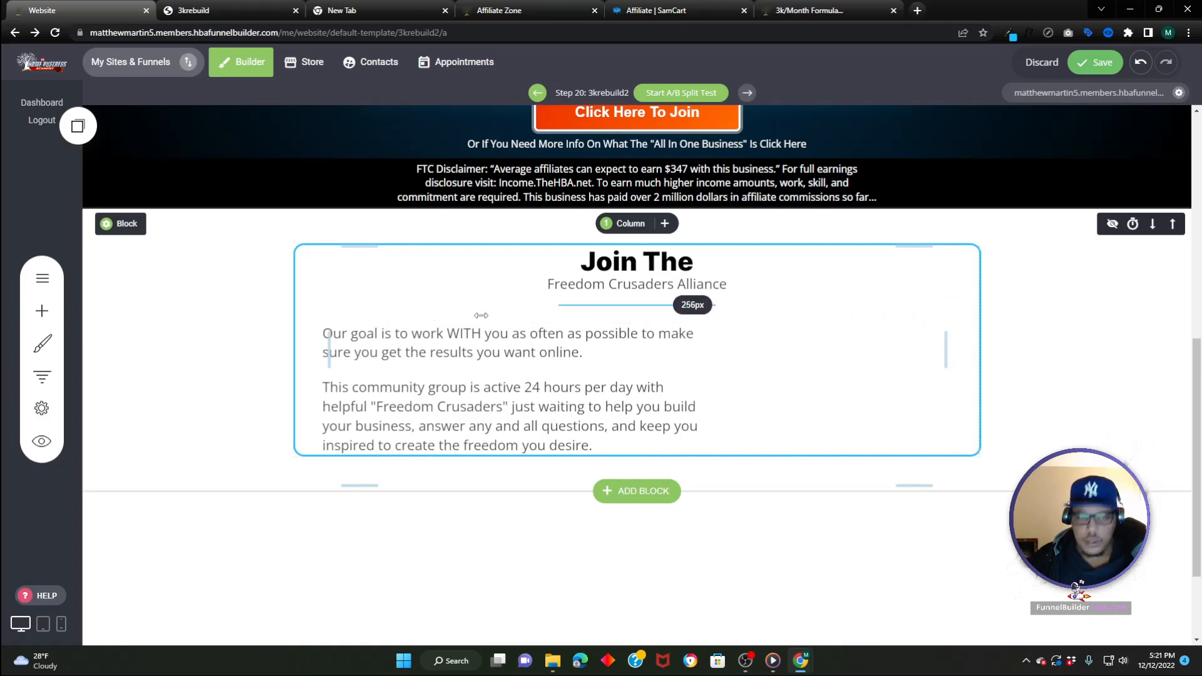
left_click(213, 11)
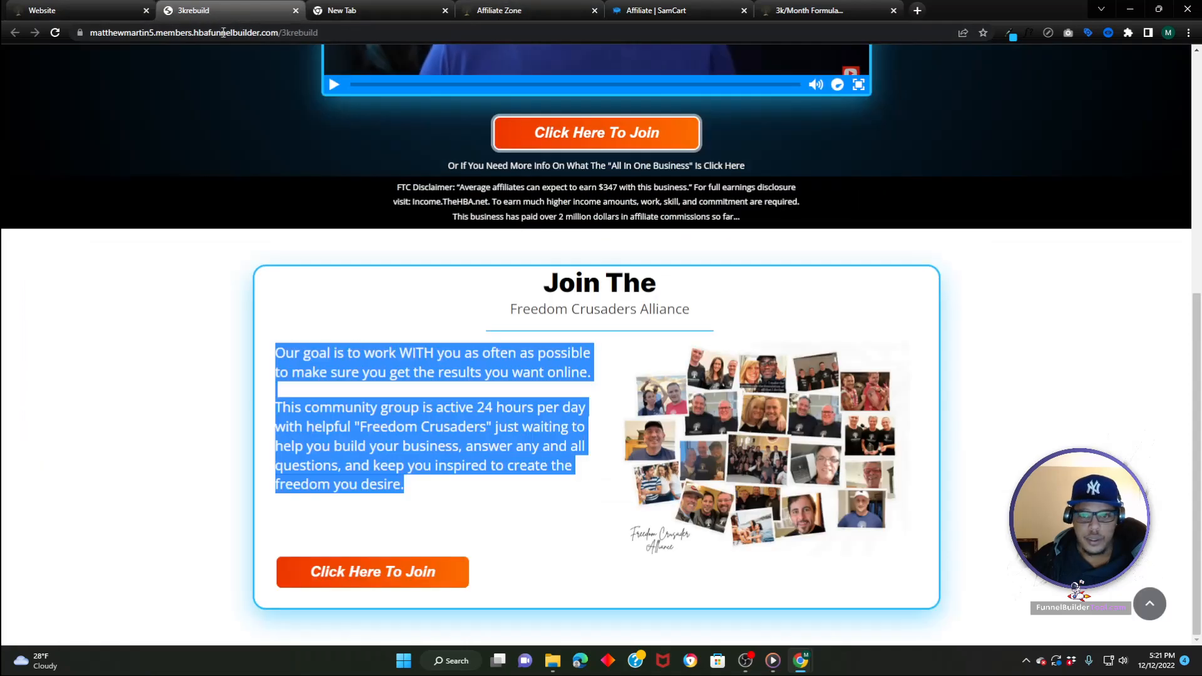
left_click(104, 8)
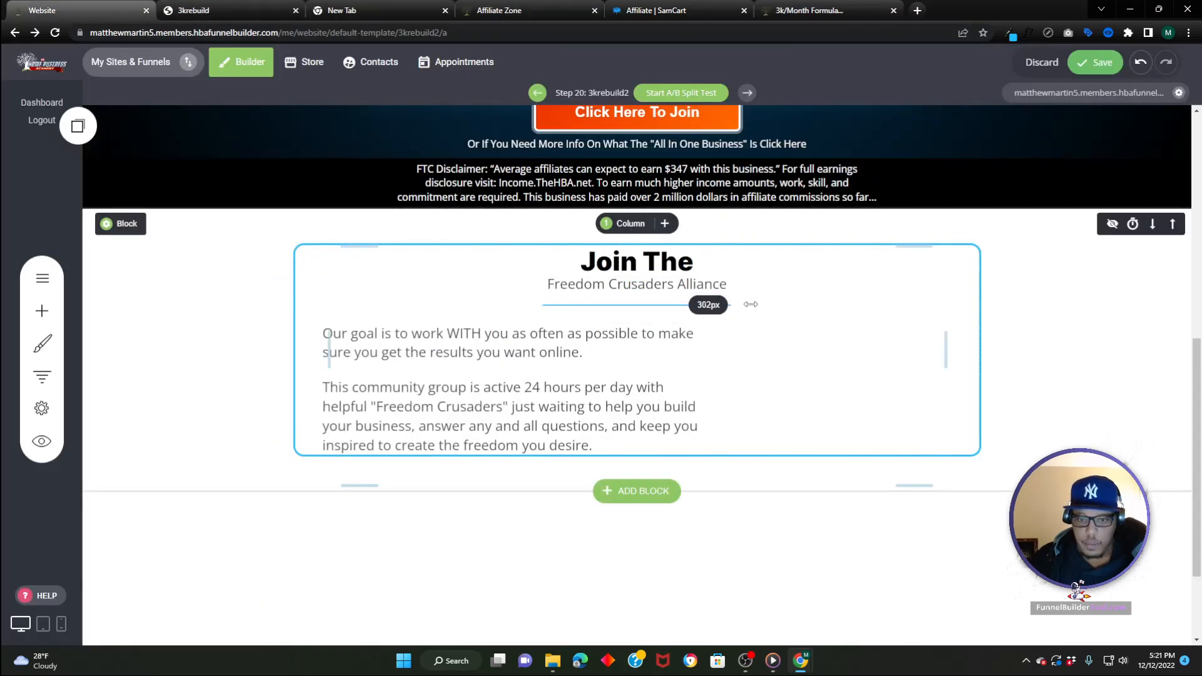
left_click(199, 13)
left_click(89, 12)
left_click_drag(319, 380, 307, 378)
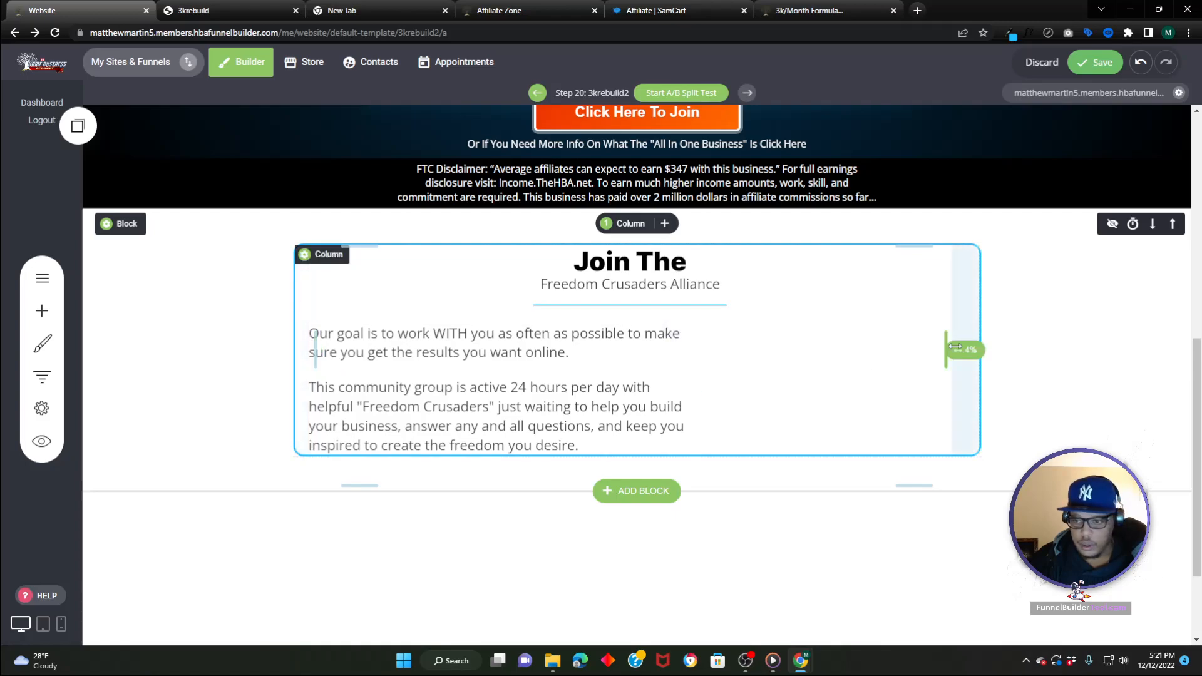
left_click_drag(947, 350, 966, 347)
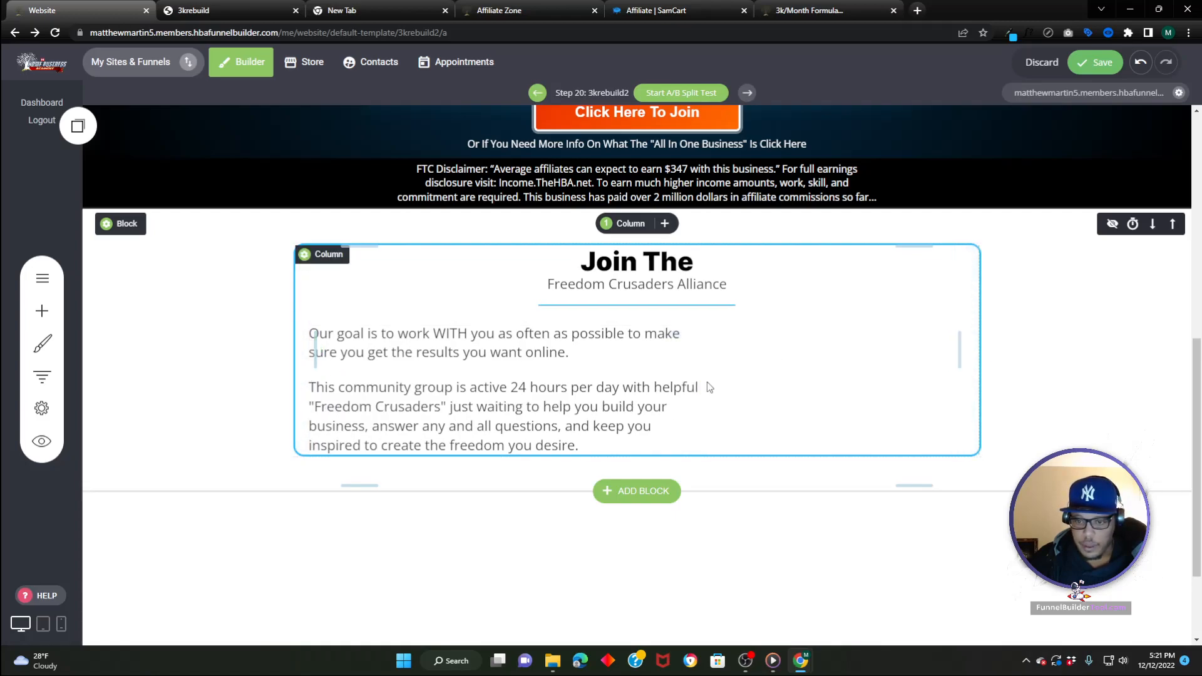
- Add an image beside the body text and fill it with the Freedom Crusader Alliance photo collage from the hbafirstsale folder
left_click(42, 312)
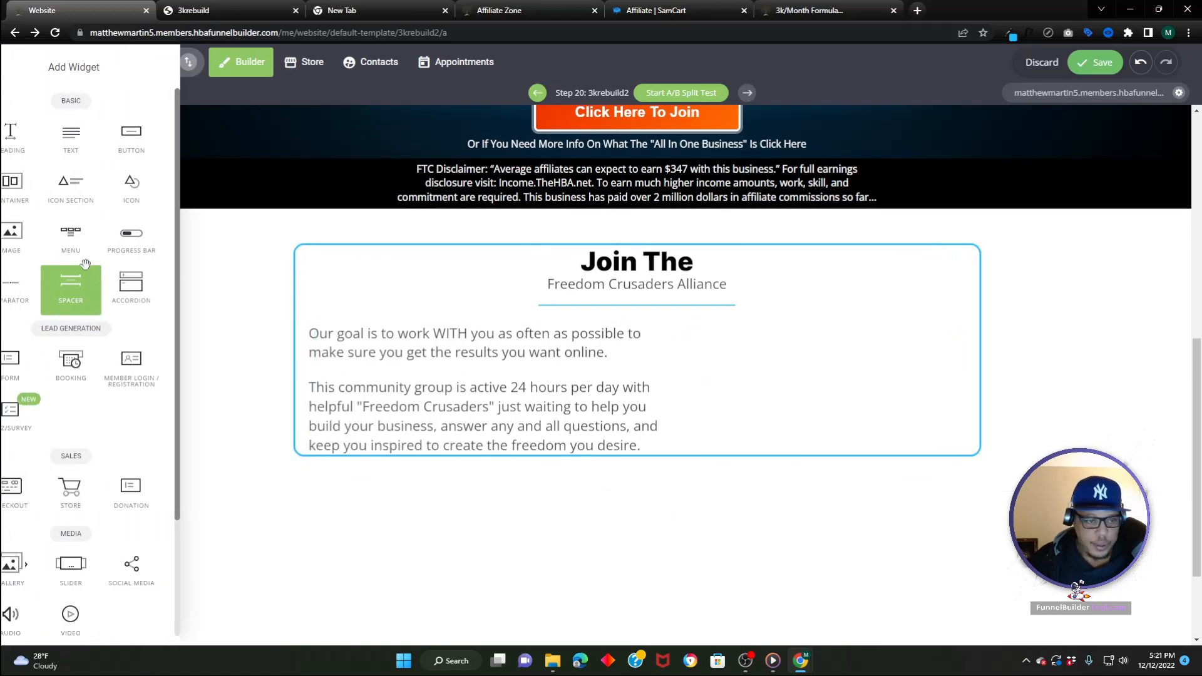
left_click_drag(53, 245, 695, 382)
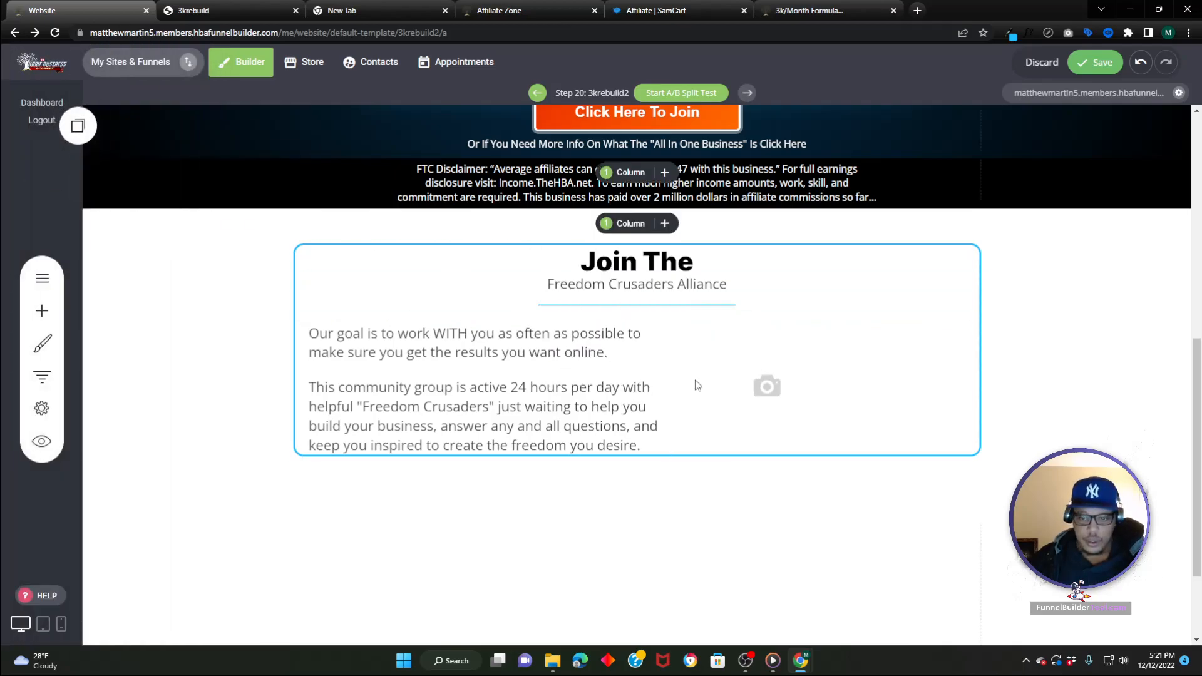
left_click(914, 399)
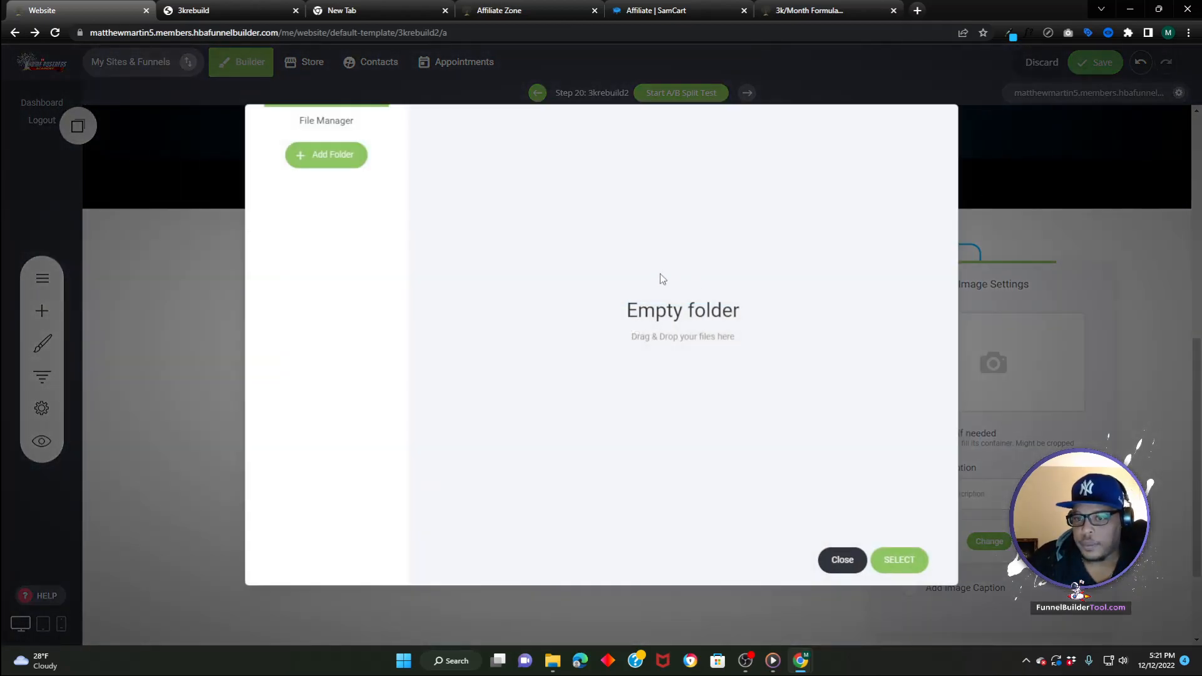
left_click(545, 194)
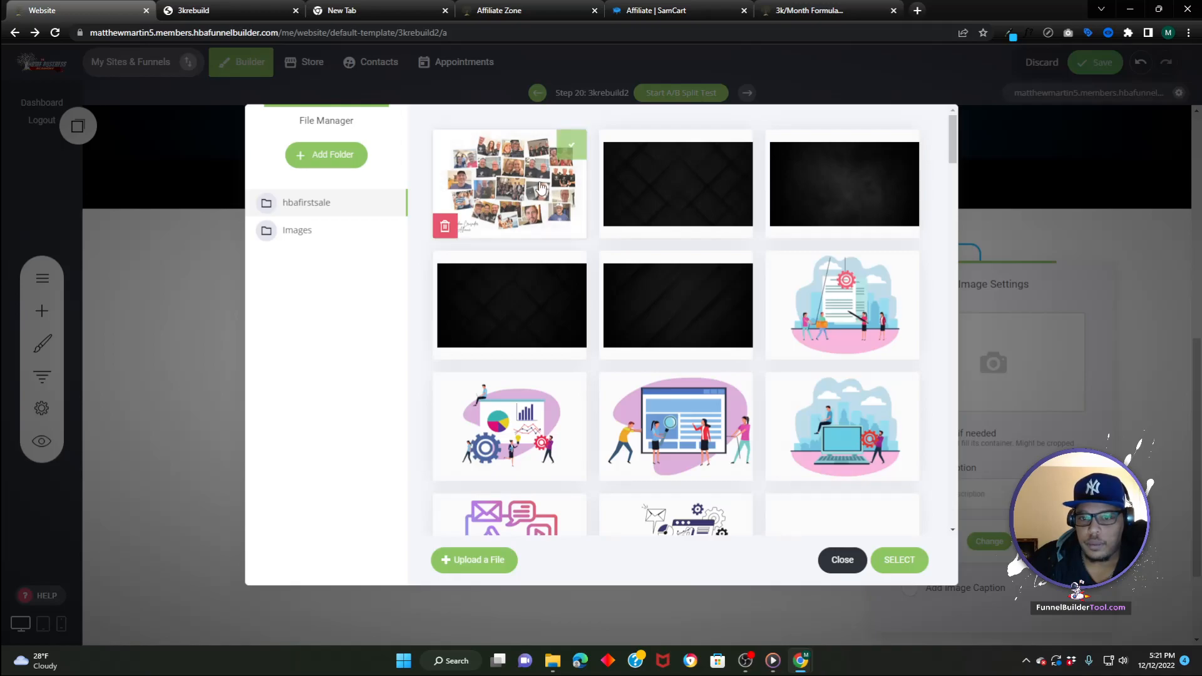
left_click(897, 559)
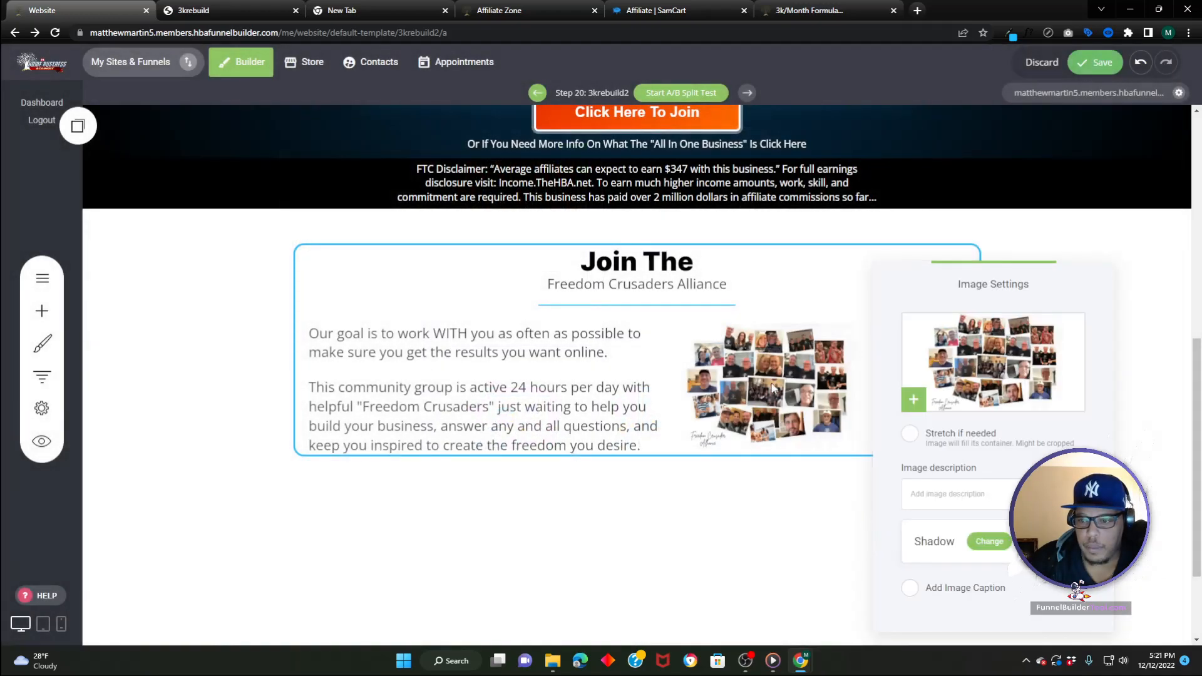
- Enlarge the photo collage to about 420 px wide and 310 px high
left_click_drag(773, 448, 769, 517)
left_click_drag(867, 419, 932, 420)
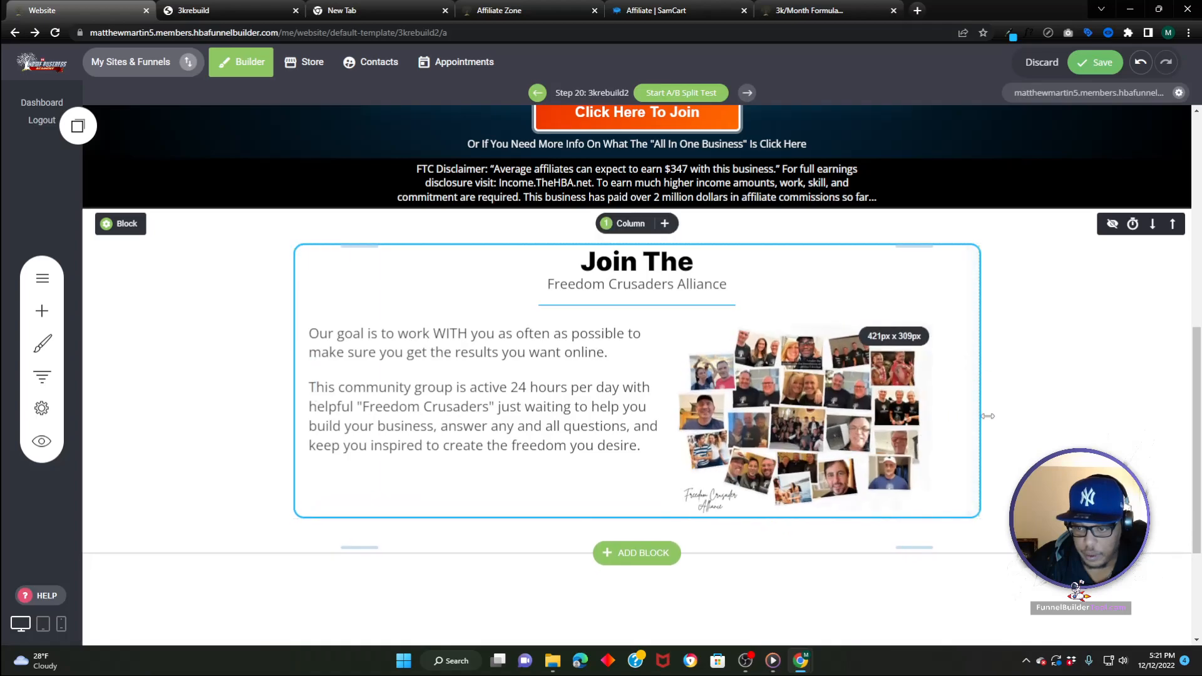
left_click_drag(799, 517, 800, 520)
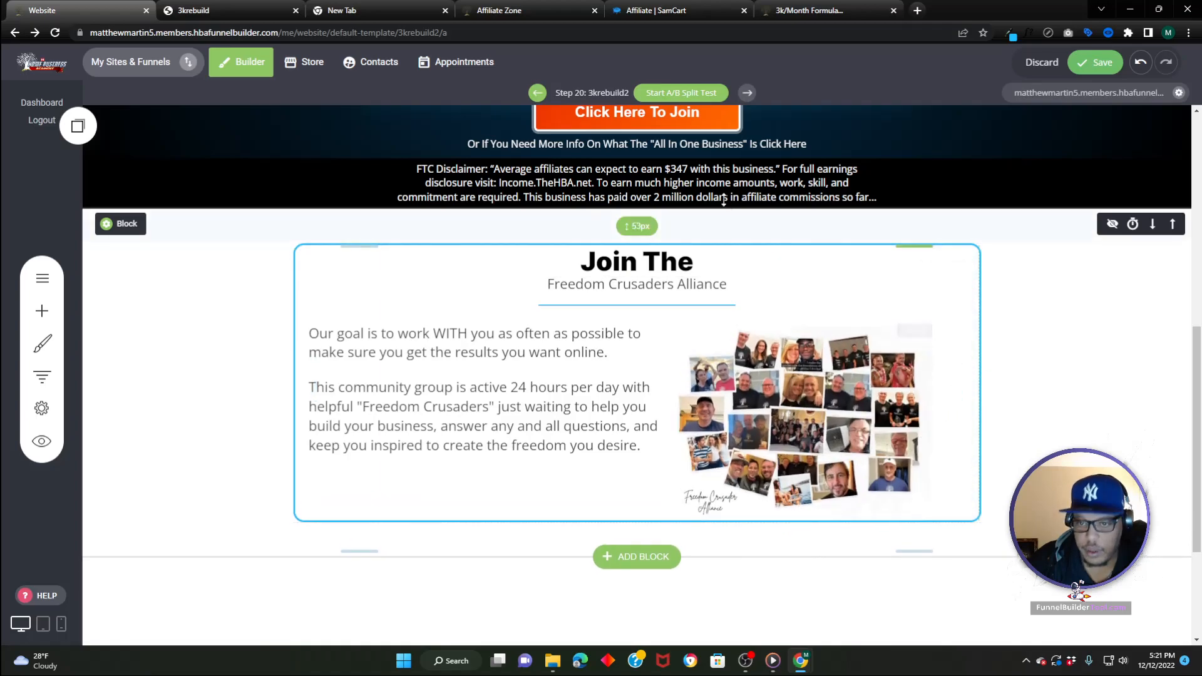
- Copy the "Click Here To Join" button from below the video and paste it at the bottom of the bordered column
scroll(616, 250, "up", 2)
left_click(616, 249)
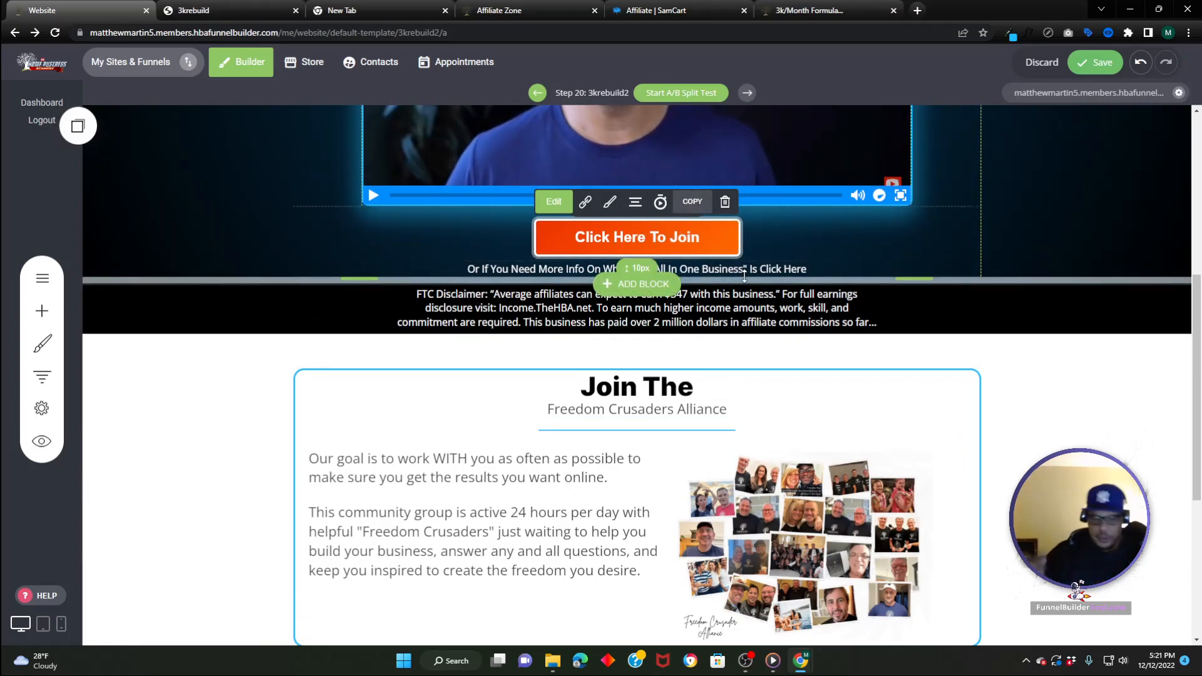
scroll(744, 276, "down", 3)
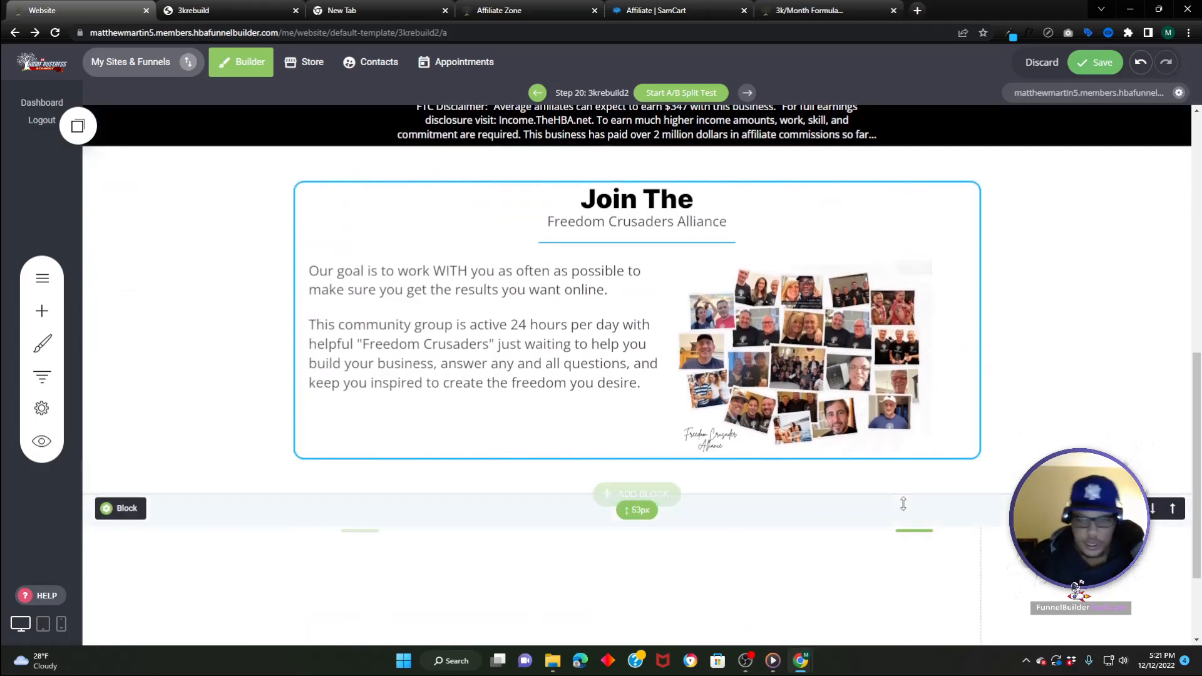
left_click(78, 127)
left_click_drag(108, 261, 370, 437)
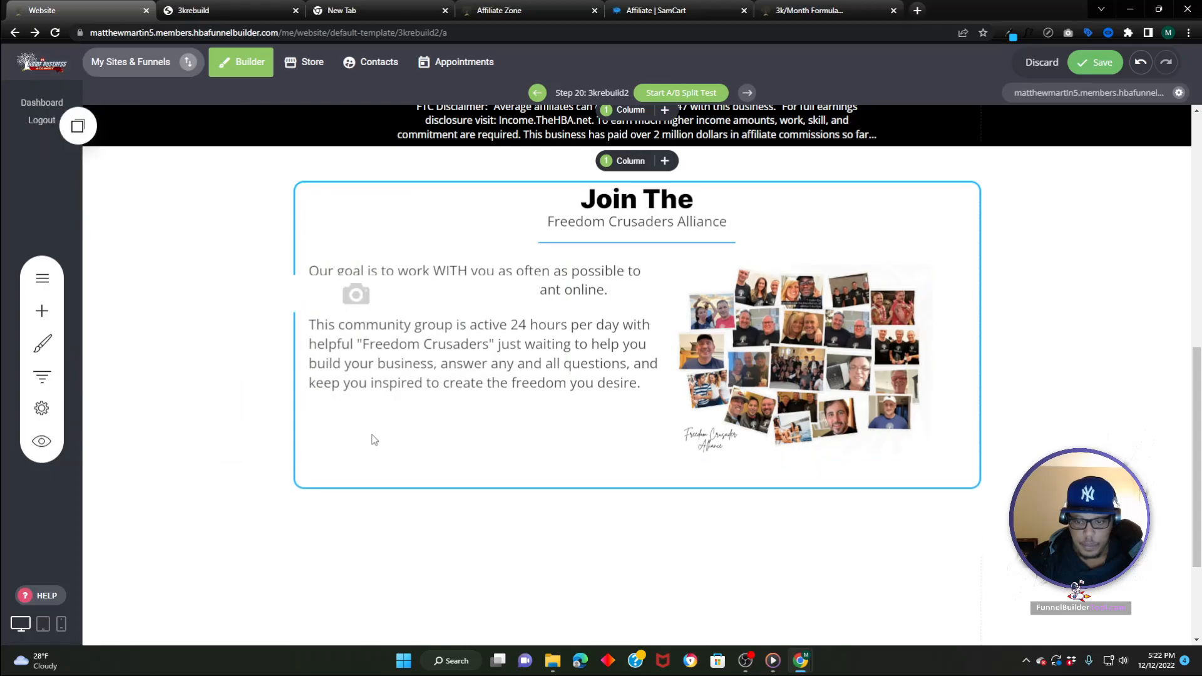
left_click(642, 489)
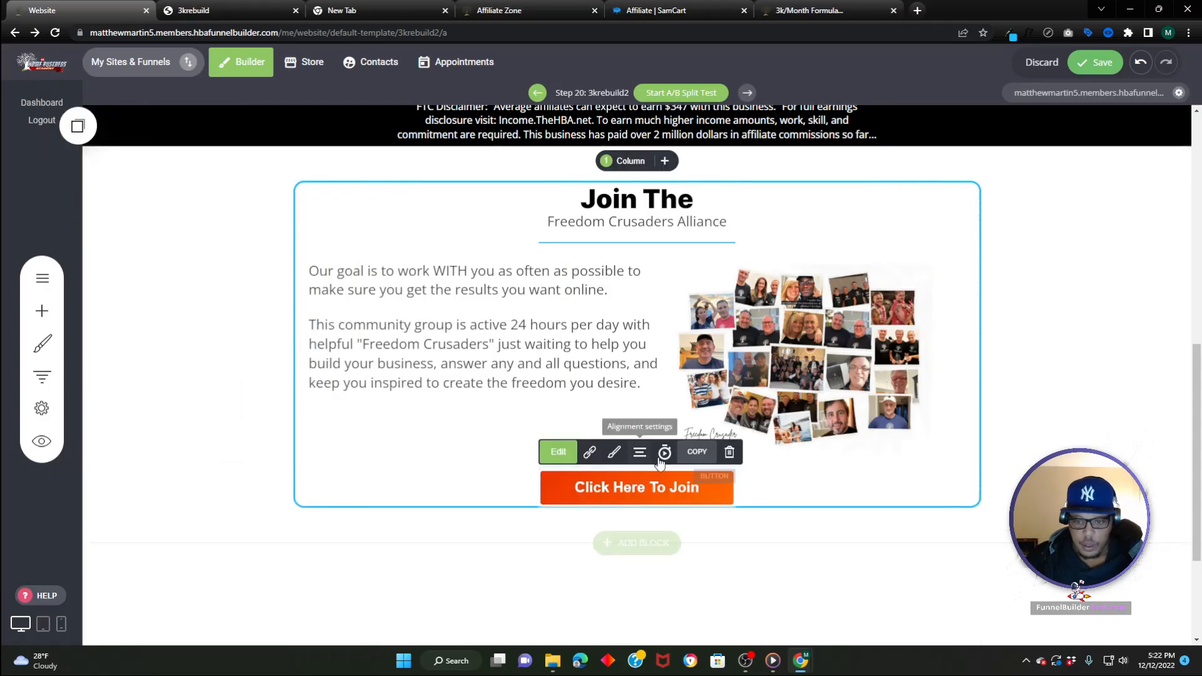
- Left-align the join button in the bordered column and add a spacer about 30 px high below it
left_click(640, 452)
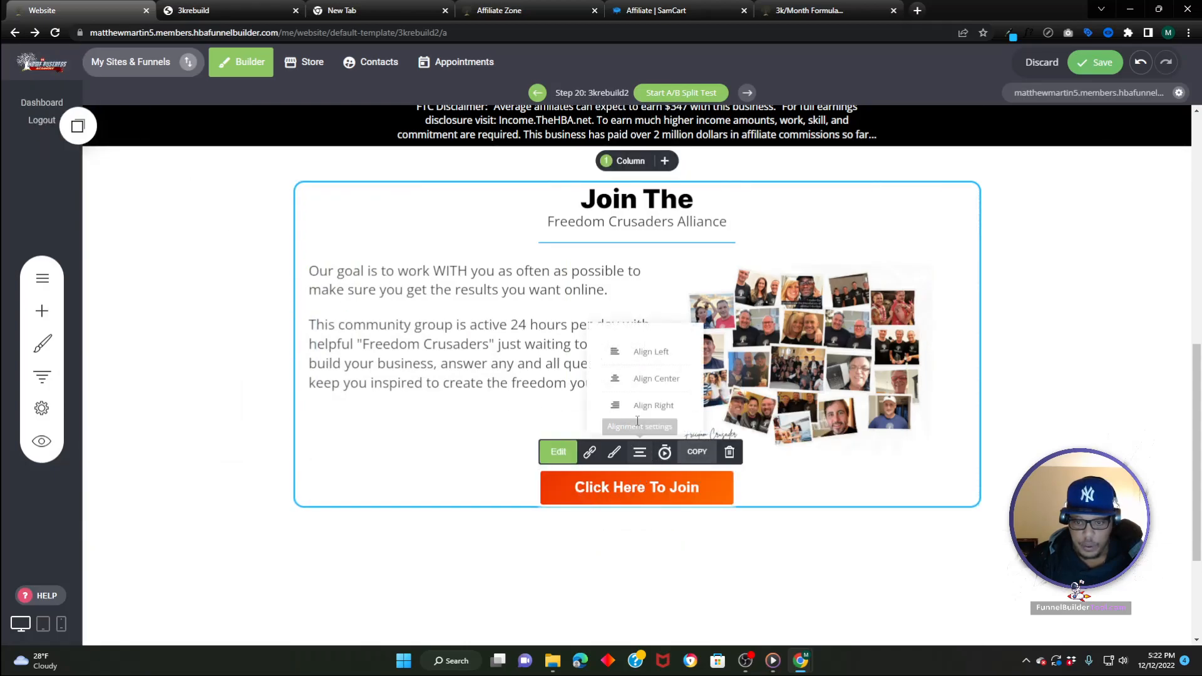
left_click(637, 350)
left_click_drag(441, 459, 430, 455)
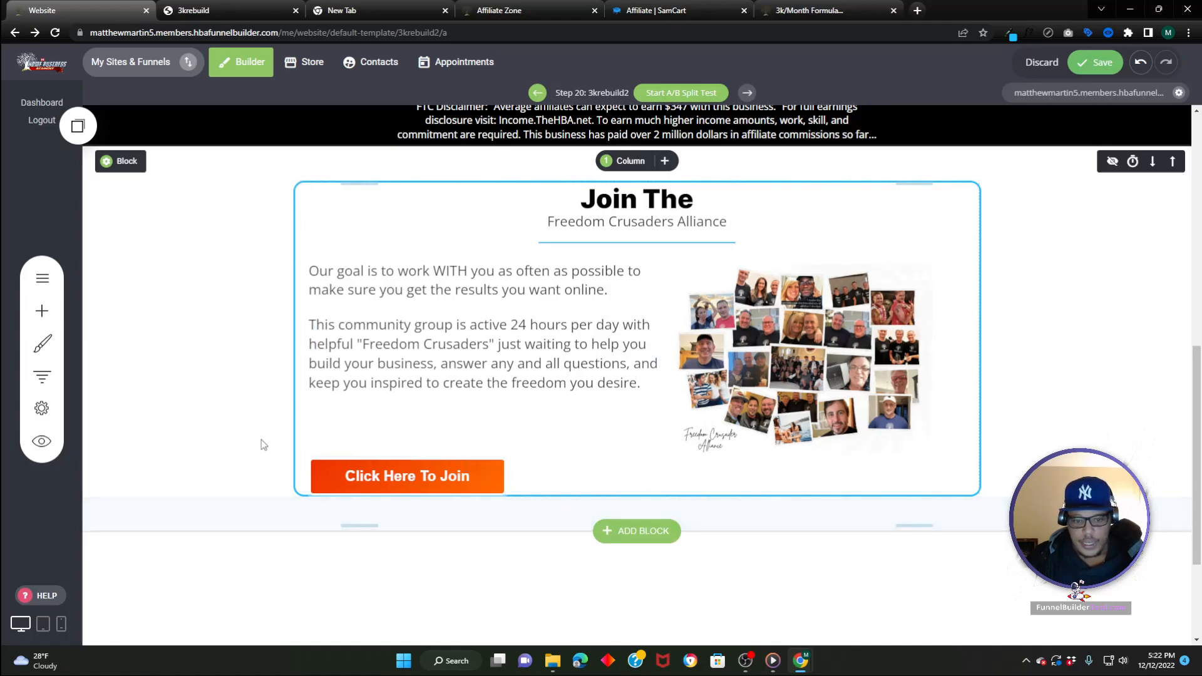
left_click(44, 313)
left_click_drag(96, 305, 412, 510)
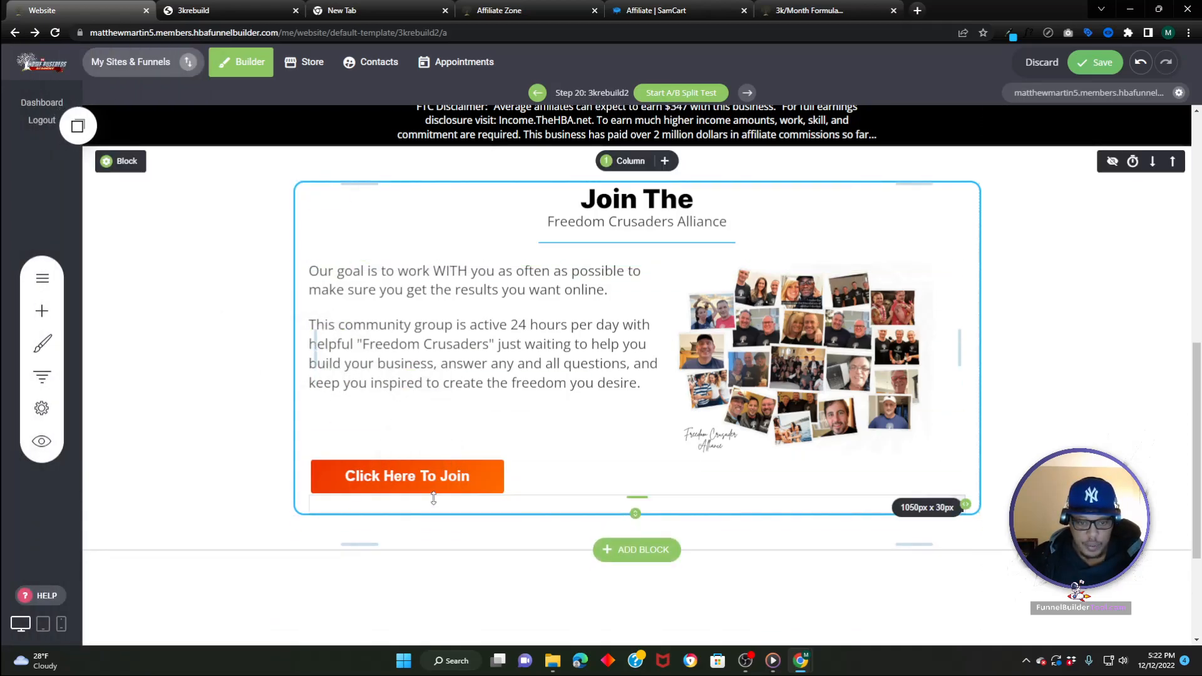
- Add a column row above the bordered section, place a spacer in it and shorten it to a thin strip
left_click(665, 161)
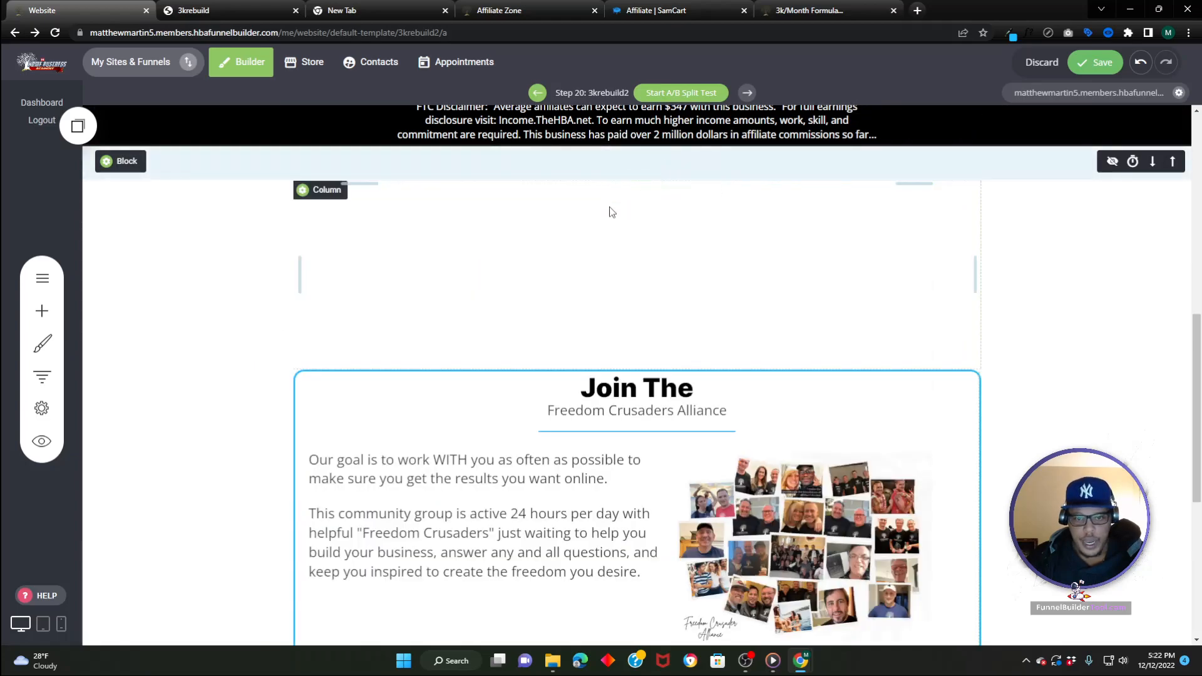
left_click(42, 310)
left_click_drag(38, 285, 647, 279)
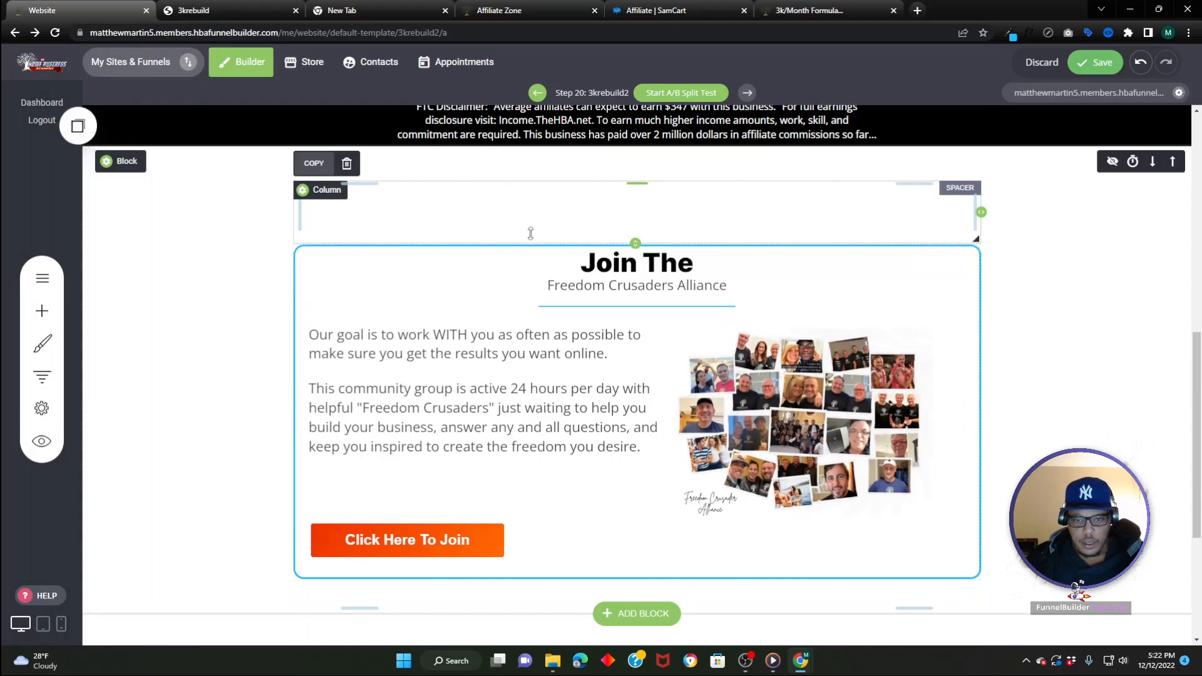
left_click_drag(538, 170, 543, 144)
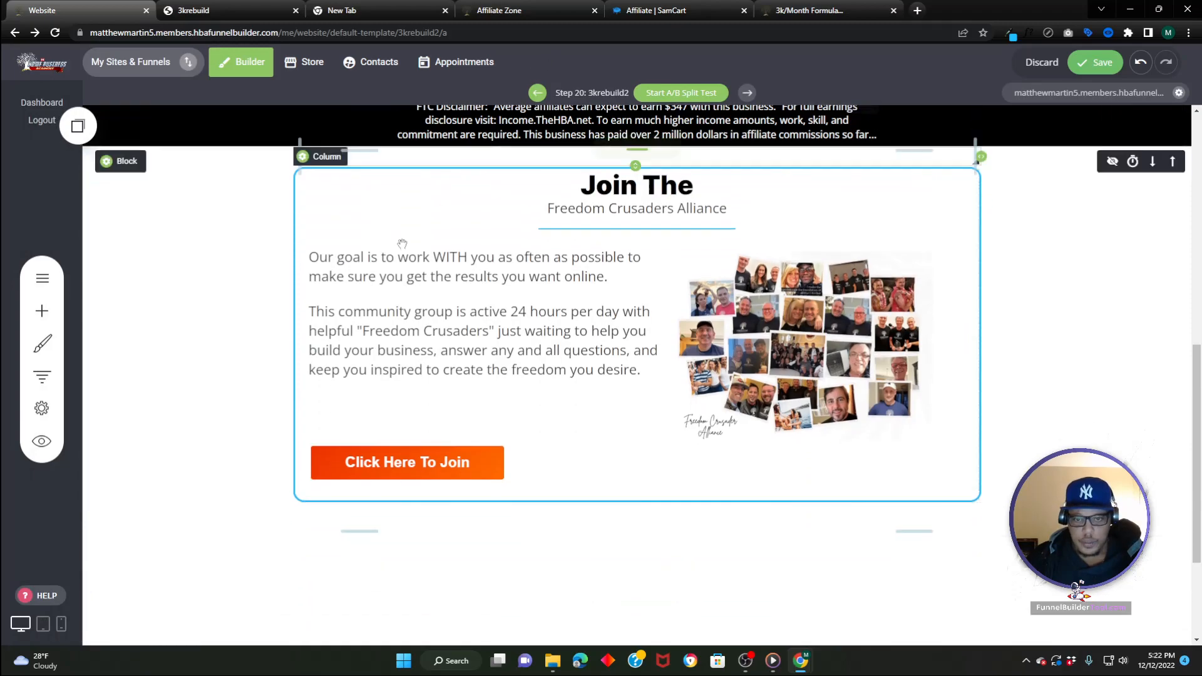
- Add another column row, move it below the bordered section and fill it with a shortened spacer
left_click(584, 281)
left_click(635, 167)
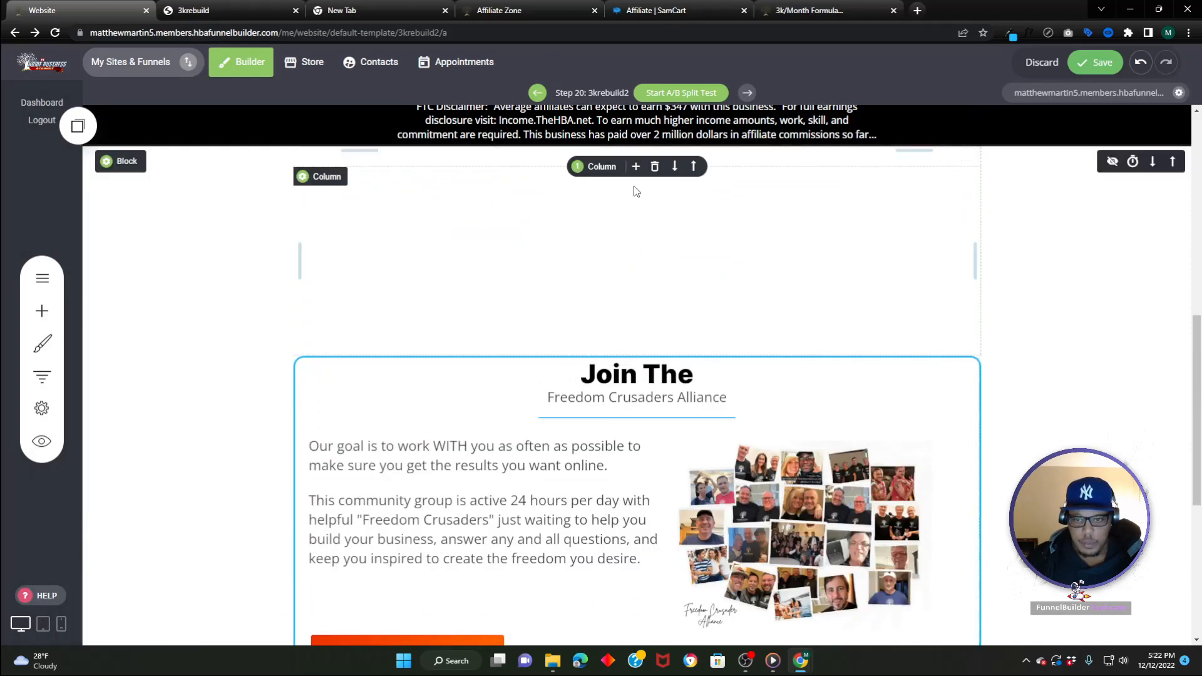
left_click(656, 167)
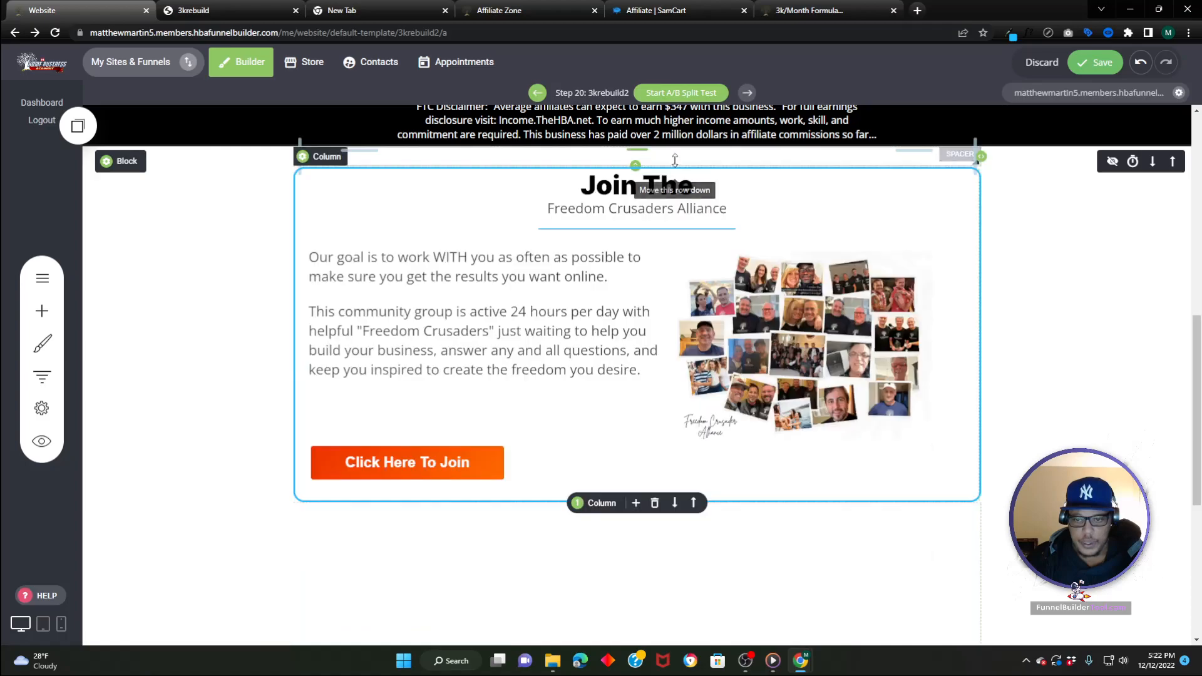
left_click(42, 311)
left_click_drag(111, 273, 525, 510)
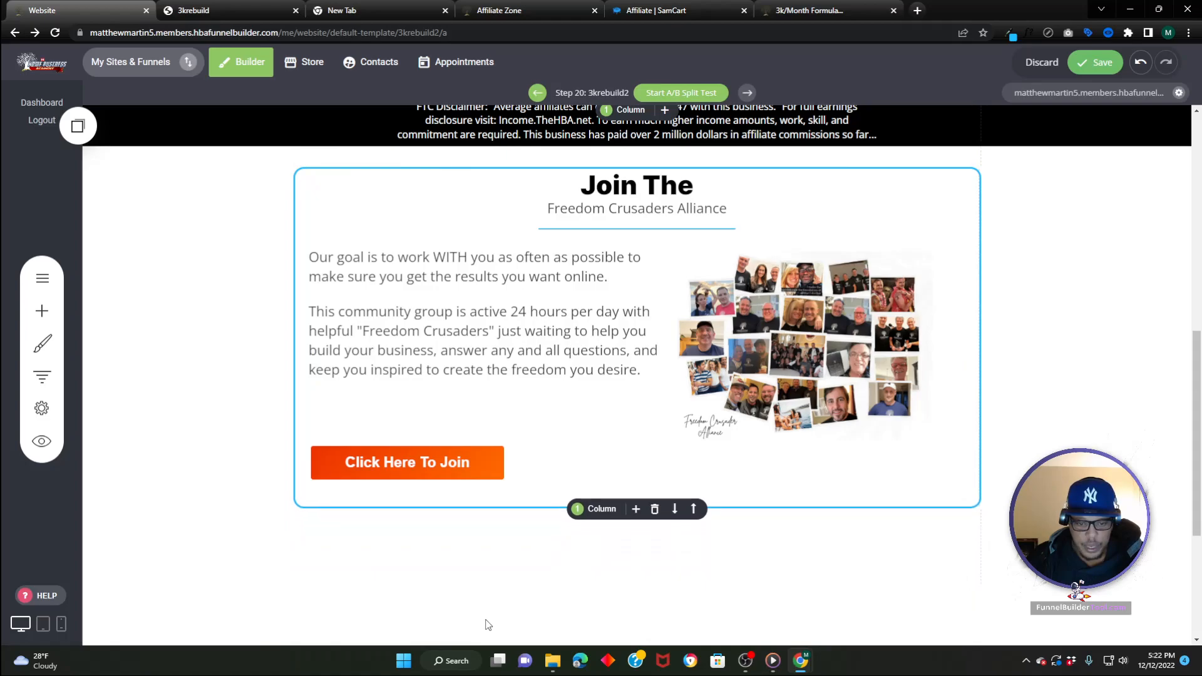
scroll(470, 519, "down", 2)
left_click_drag(477, 435, 474, 393)
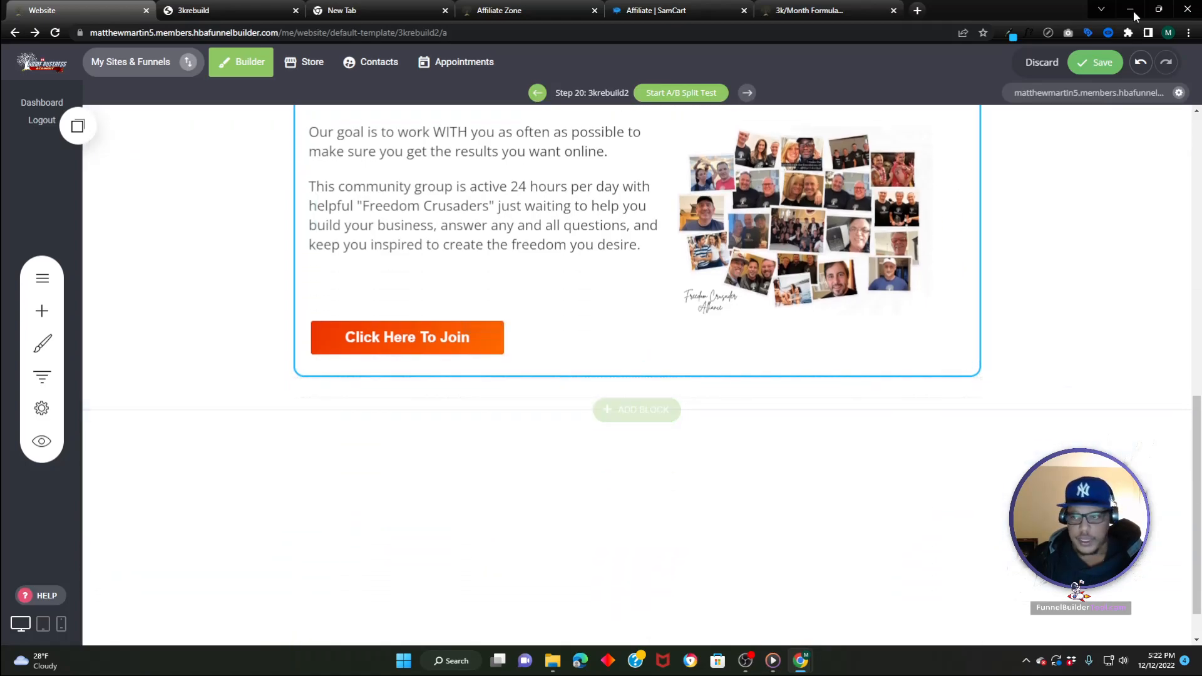
- Copy the blue colour code #1cbcff from the Eye Dropper extension
left_click(1011, 34)
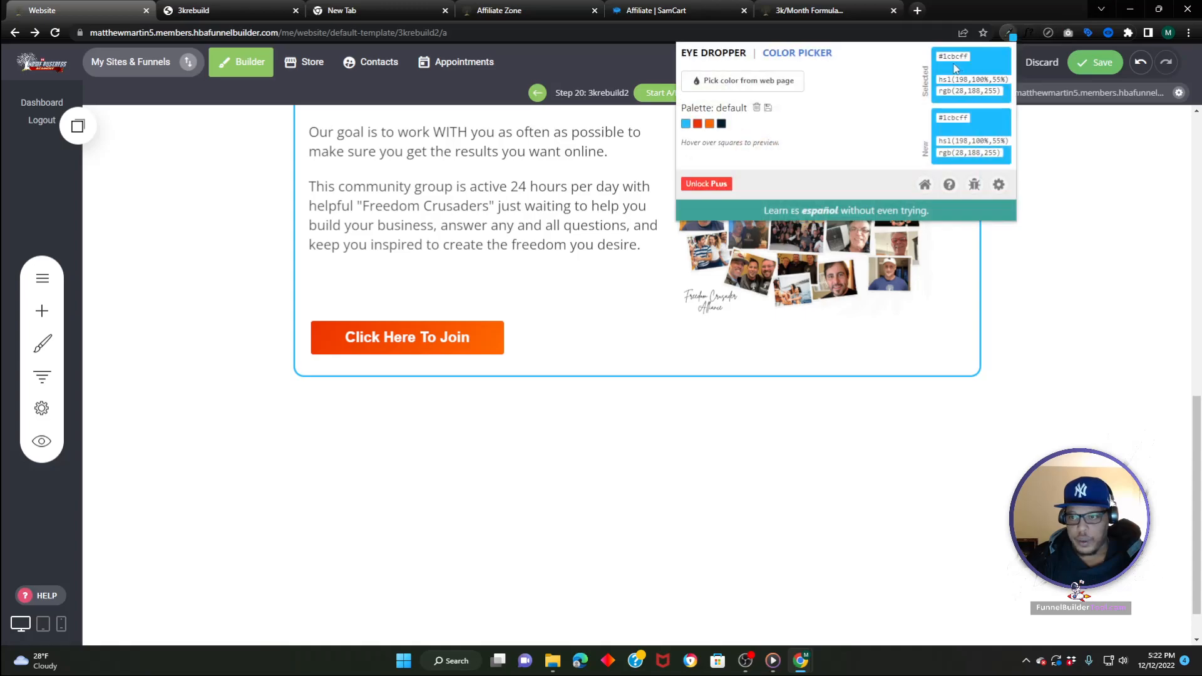
right_click(953, 58)
left_click(976, 75)
left_click(244, 216)
scroll(289, 240, "up", 3)
left_click(329, 232)
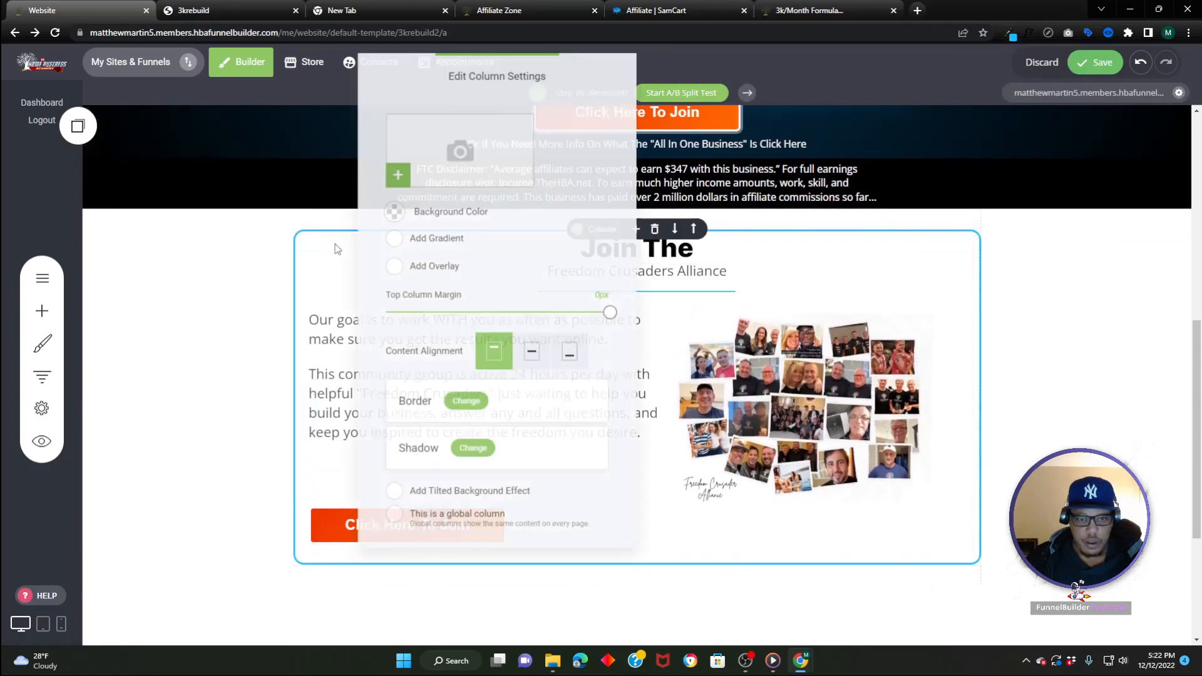
left_click(420, 216)
left_click(238, 220)
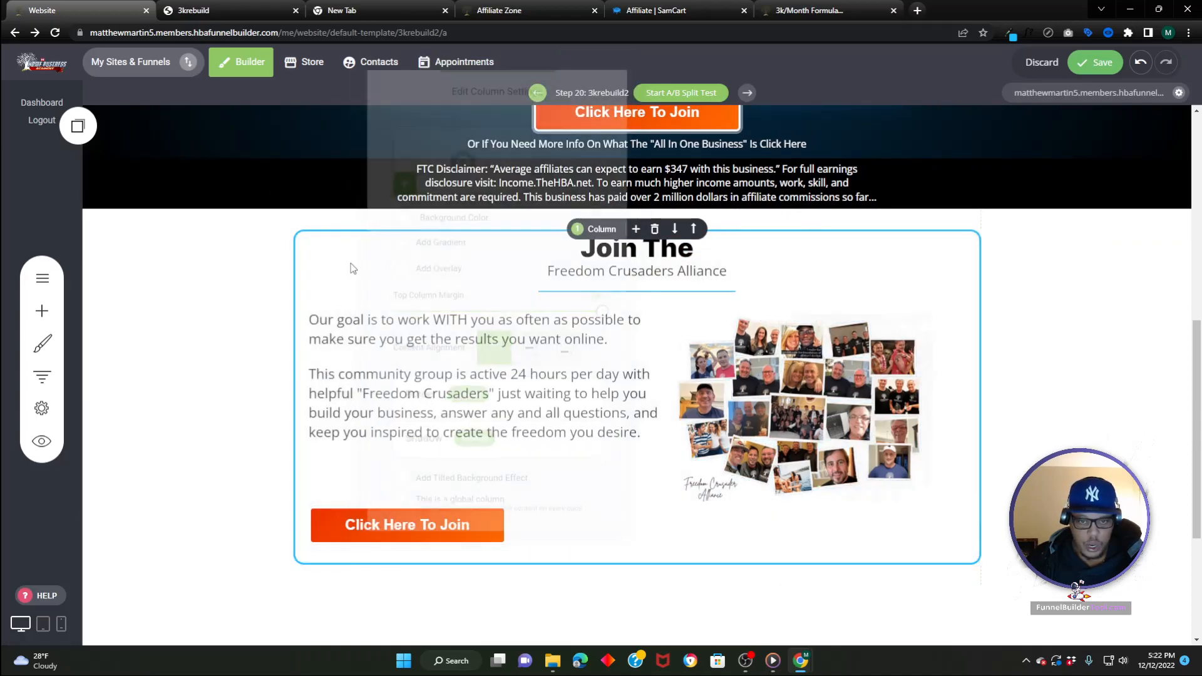
- Check the video column's shadow type, colour, opacity, offsets, blur and spread radius as a reference for the bordered column
scroll(351, 263, "up", 10)
left_click(388, 261)
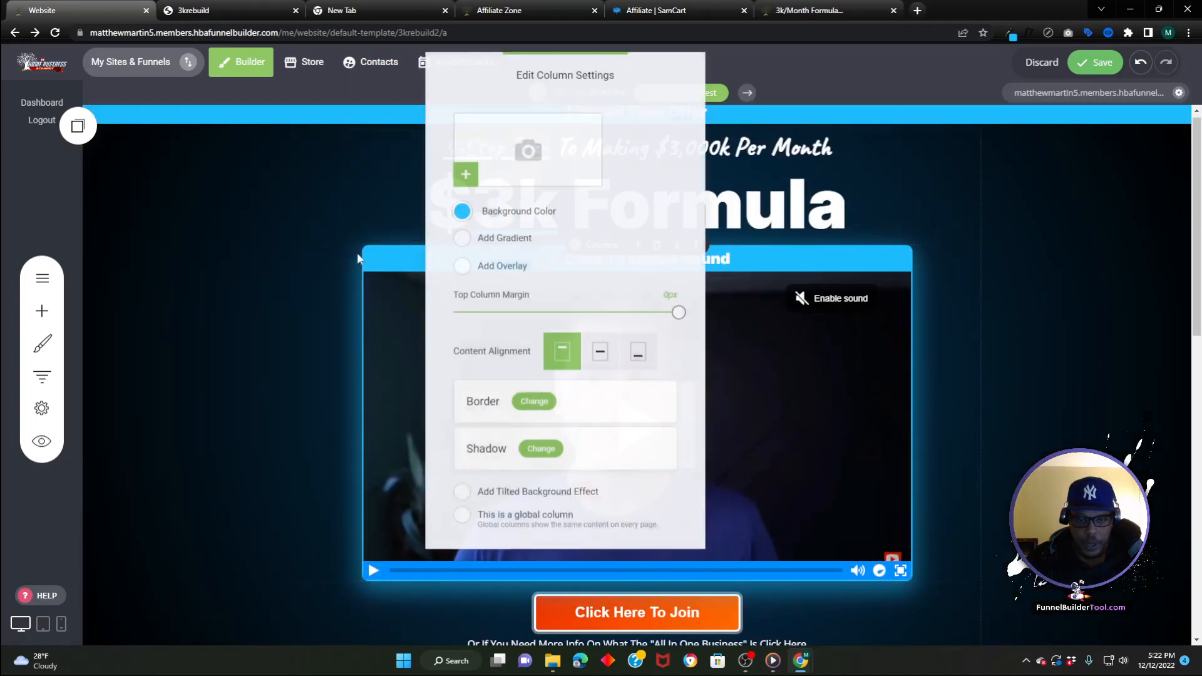
left_click(538, 451)
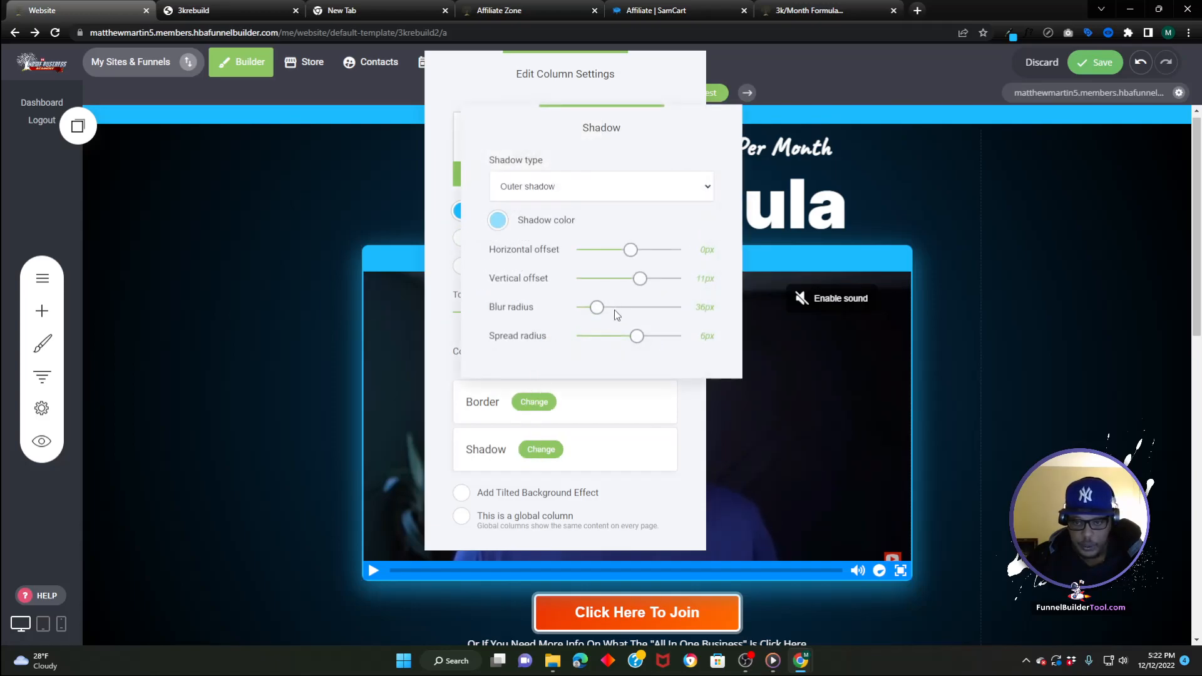
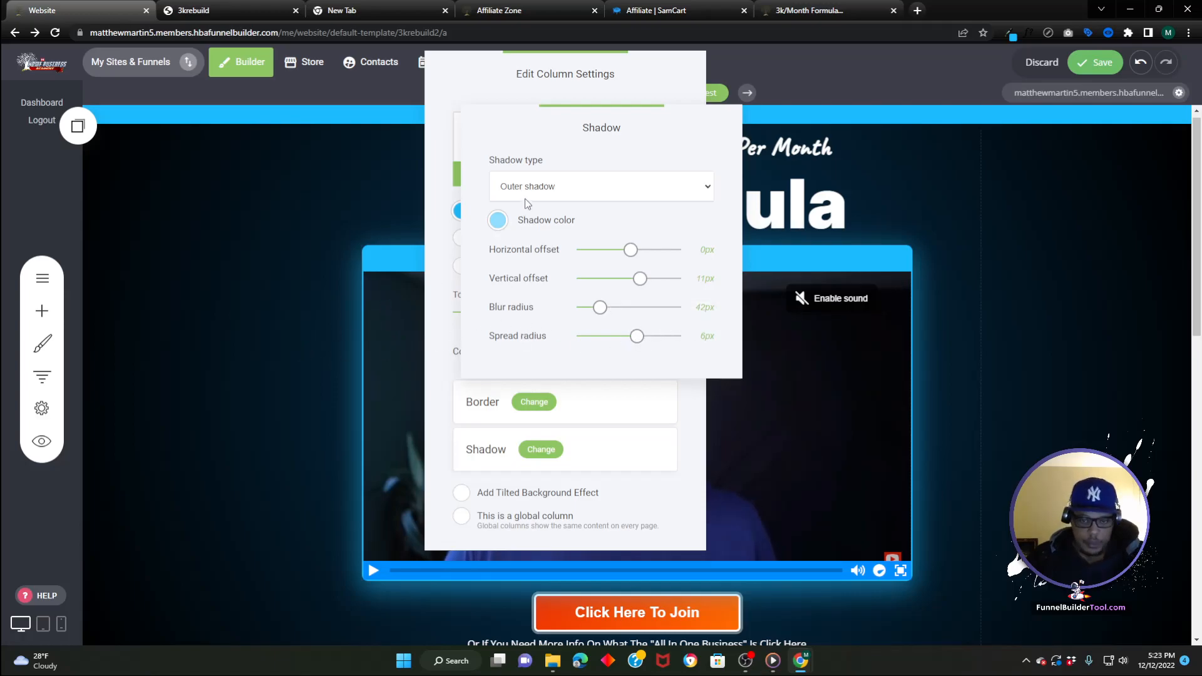
left_click(498, 221)
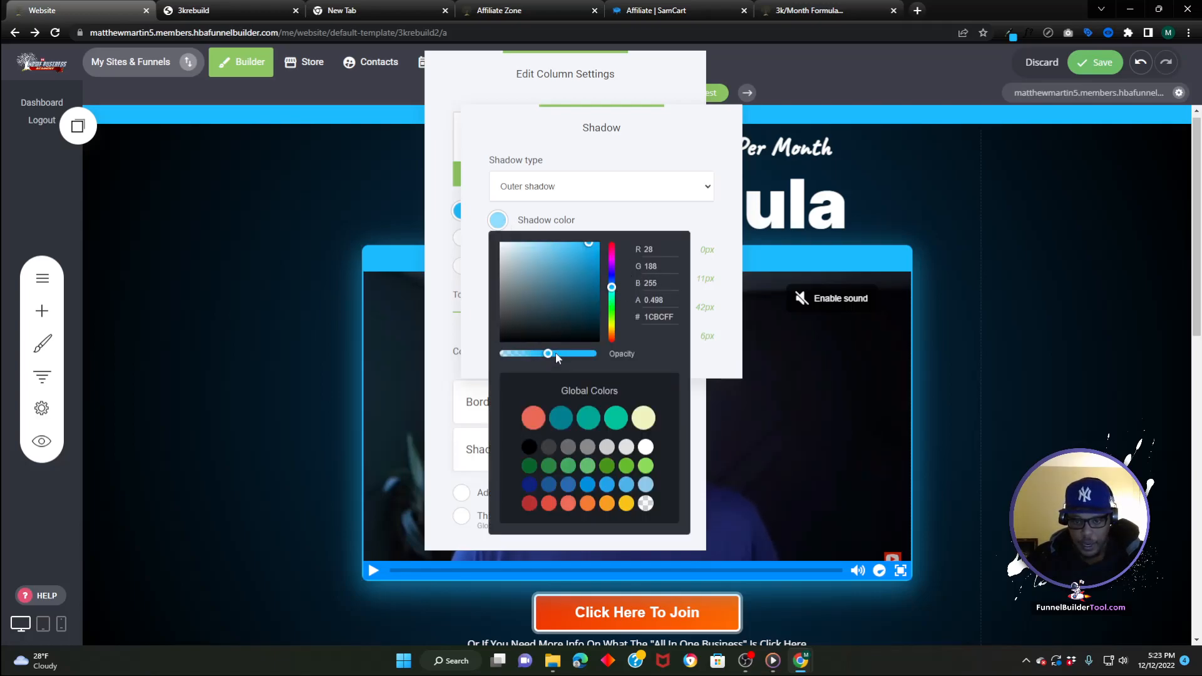
left_click(486, 260)
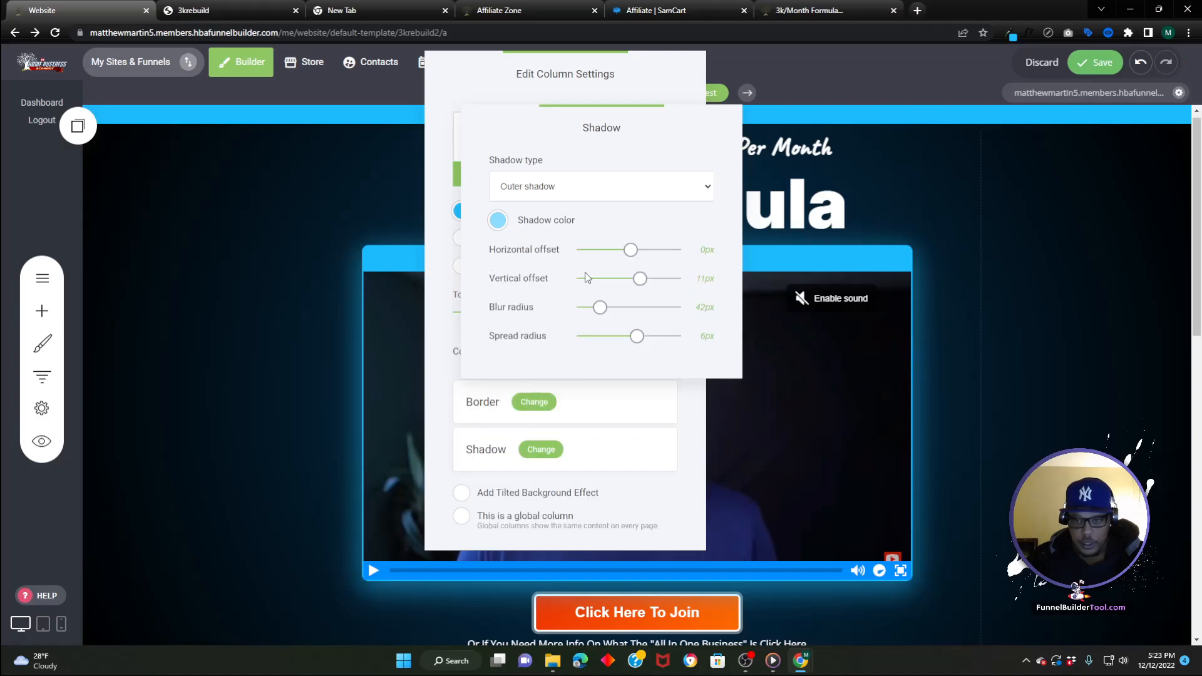
left_click(221, 369)
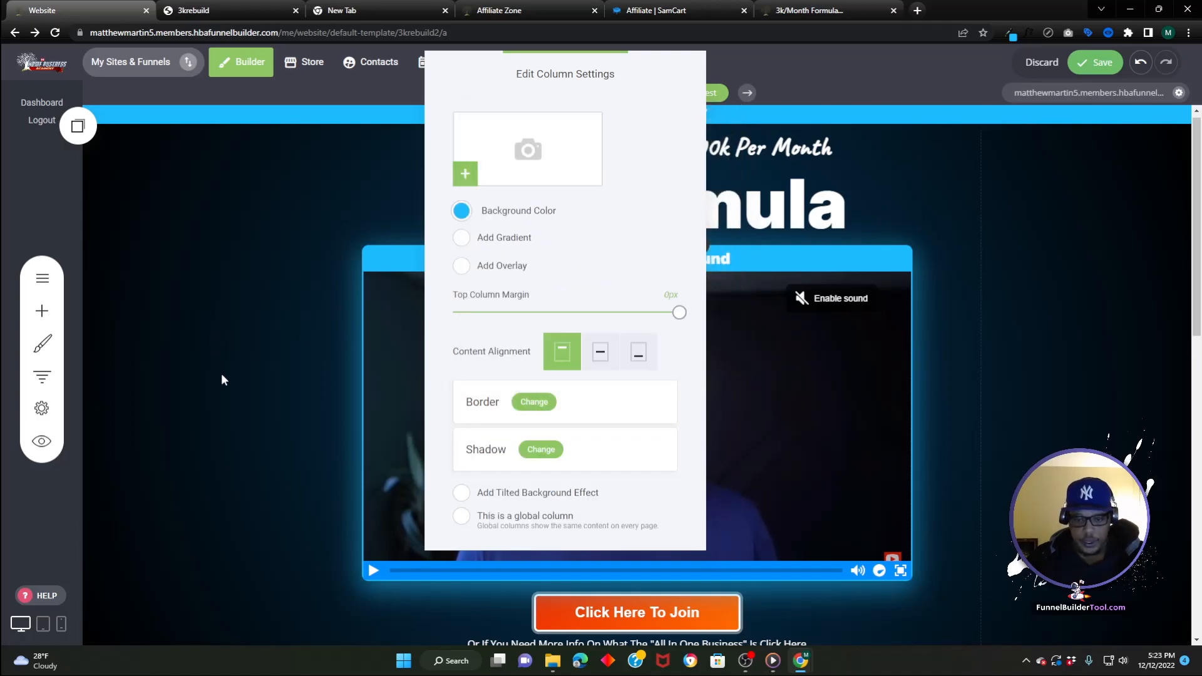
left_click(222, 373)
- Give the bordered Freedom Crusaders Alliance column an outer shadow
scroll(241, 383, "down", 5)
scroll(241, 388, "down", 3)
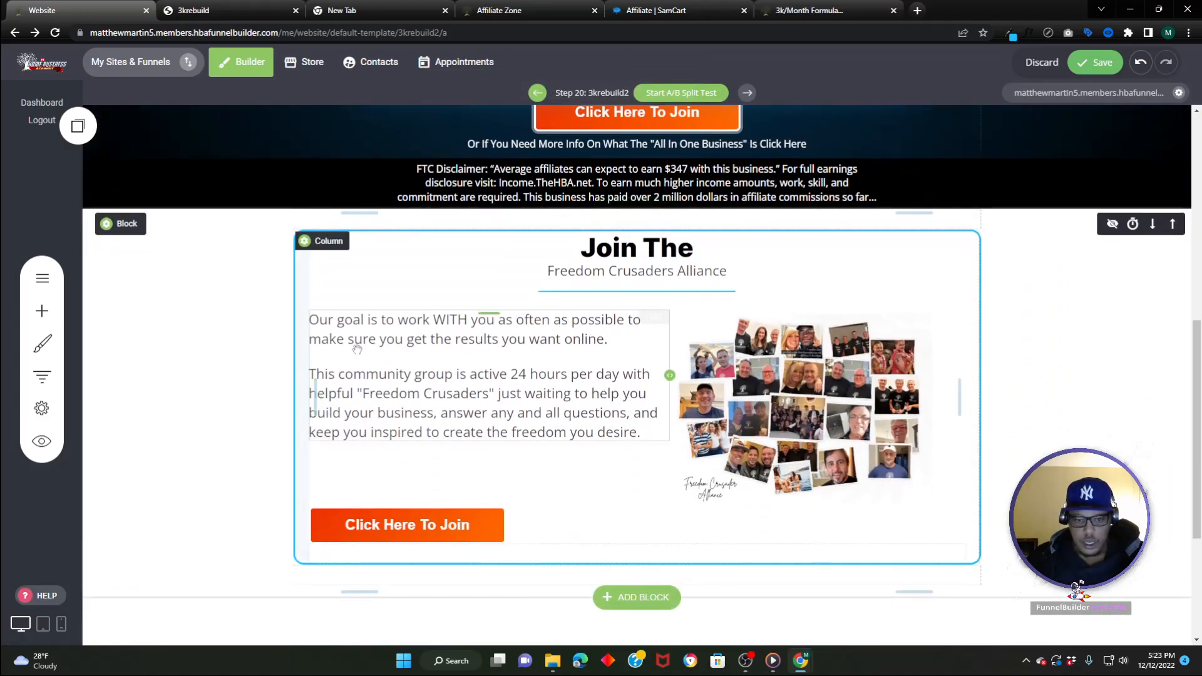
left_click(326, 240)
left_click(473, 450)
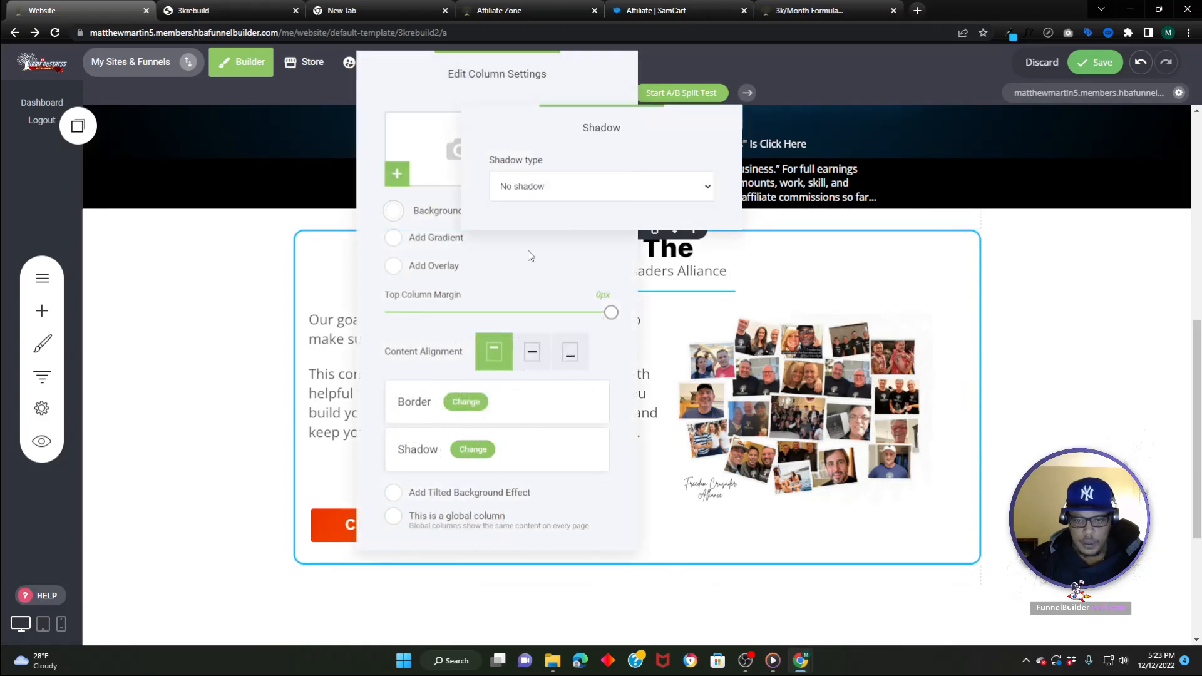
left_click(539, 186)
left_click(511, 225)
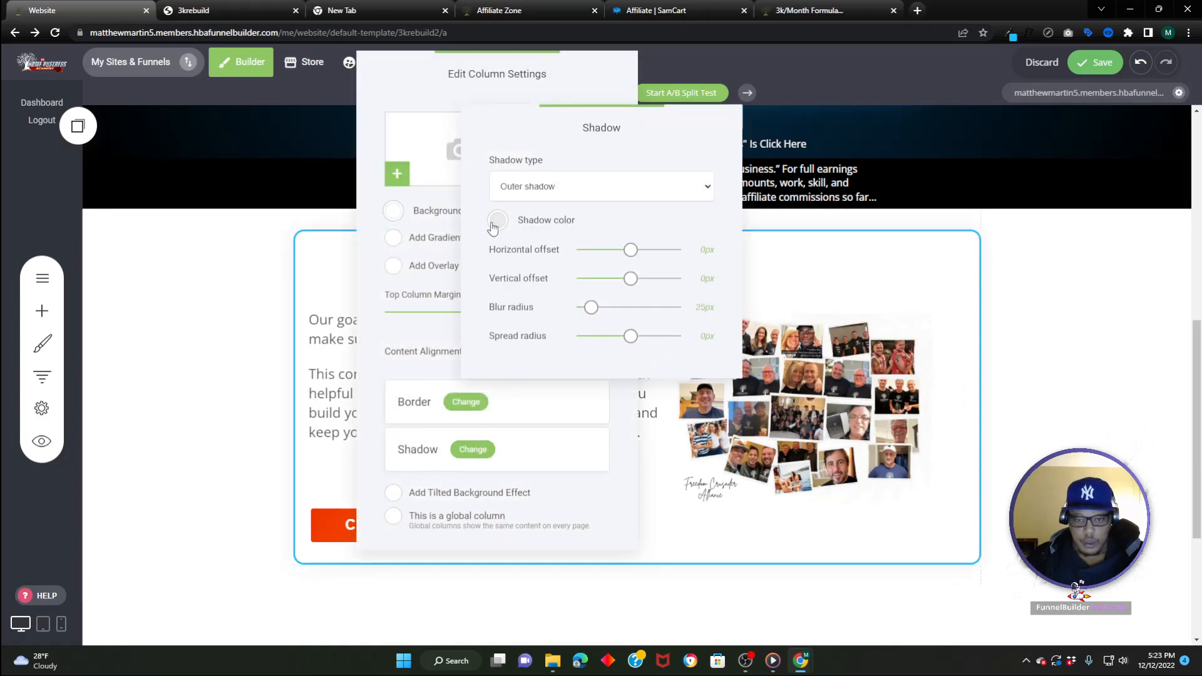
- Set the bordered column's shadow colour to #1CBCFF with an opacity of about 0.53
left_click(498, 220)
right_click(656, 318)
left_click(695, 376)
left_click(552, 353)
left_click_drag(553, 356, 557, 361)
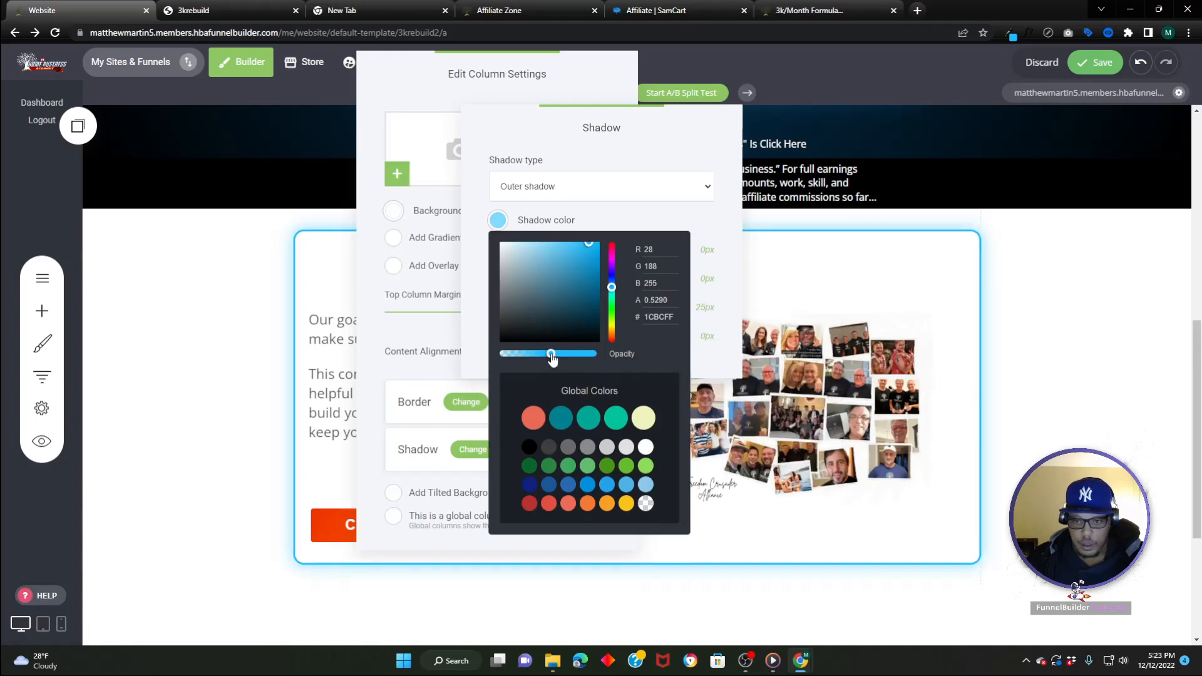
left_click(480, 298)
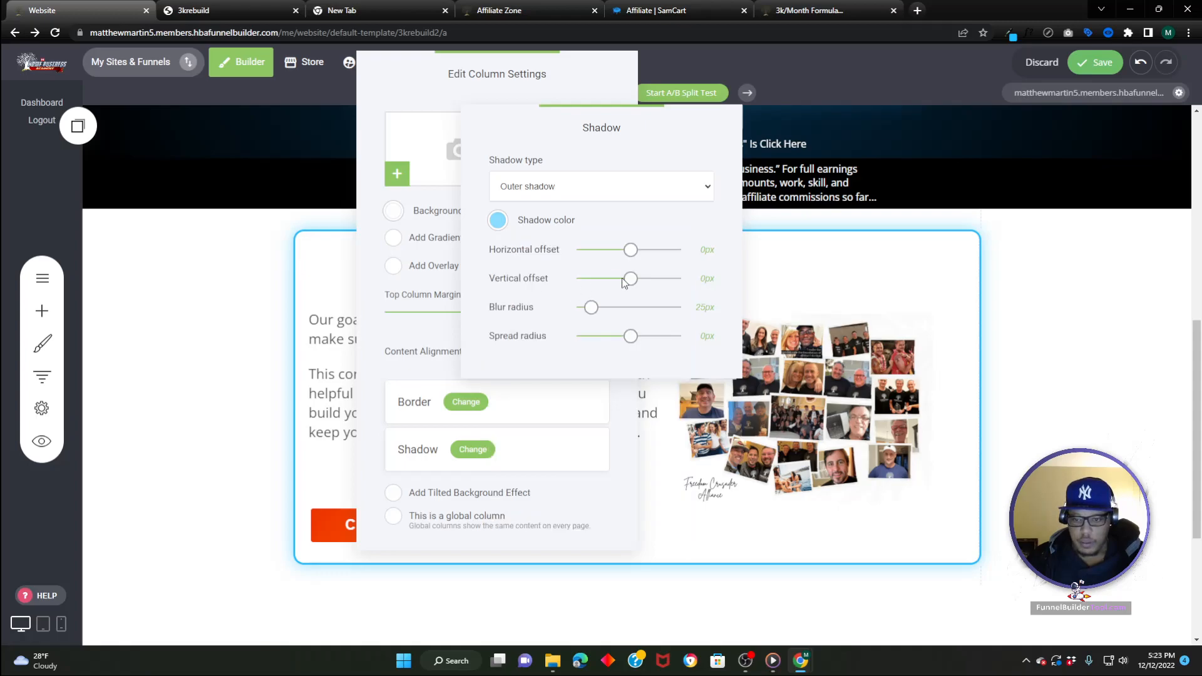
- Set the shadow's vertical offset to 11 px and blur radius to 42 px, adjust its spread radius, and save the page
left_click_drag(634, 282, 643, 285)
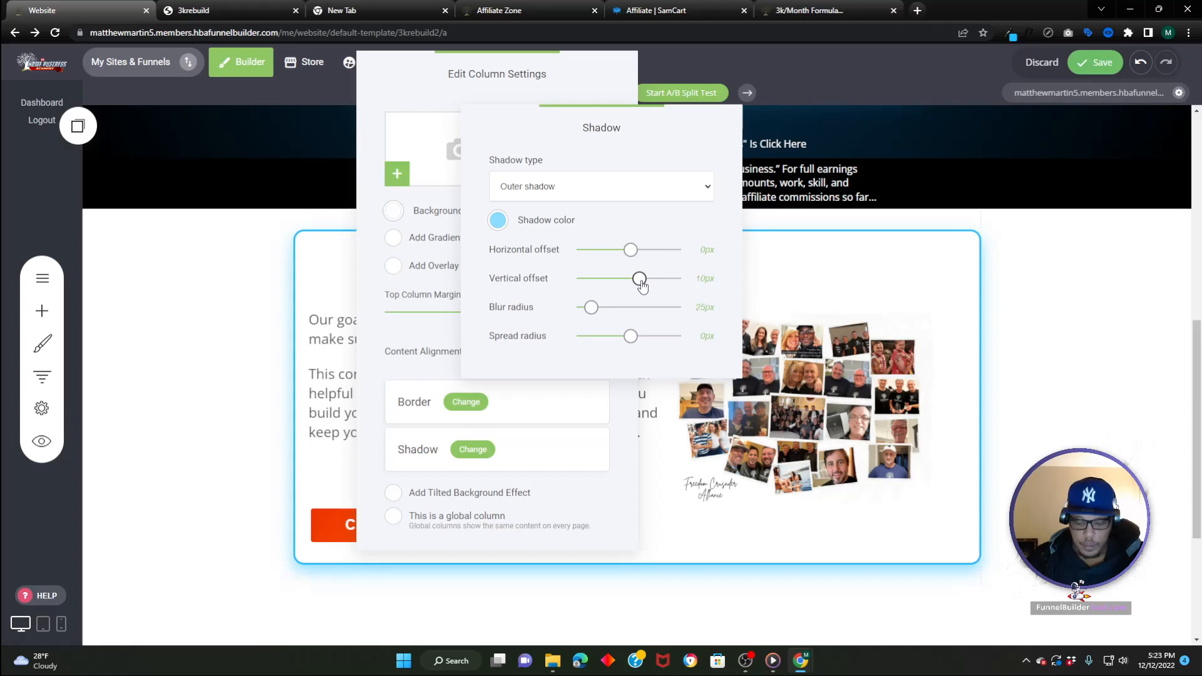
left_click_drag(639, 288, 641, 288)
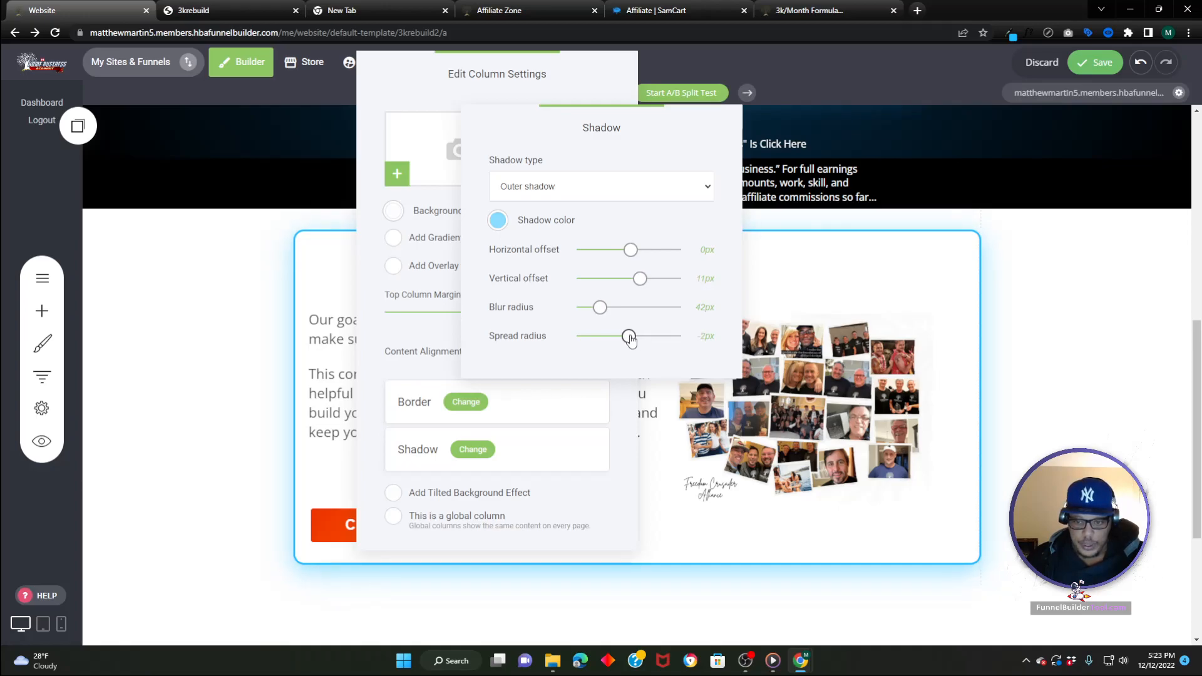
left_click(173, 356)
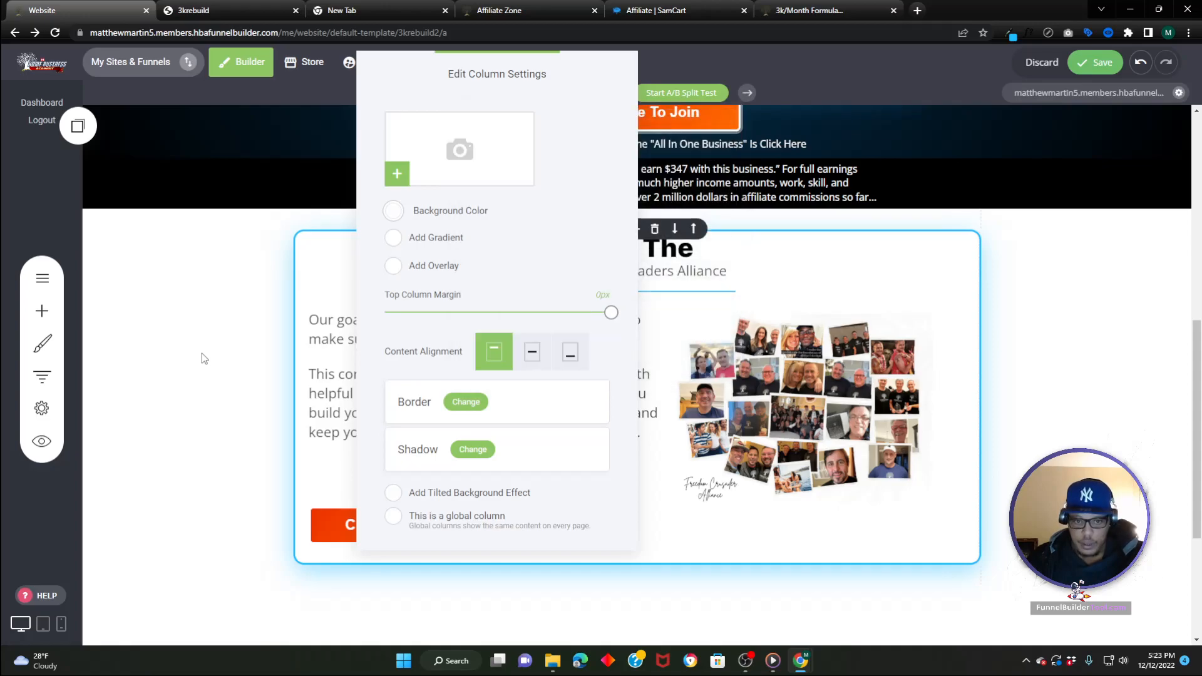
left_click(234, 326)
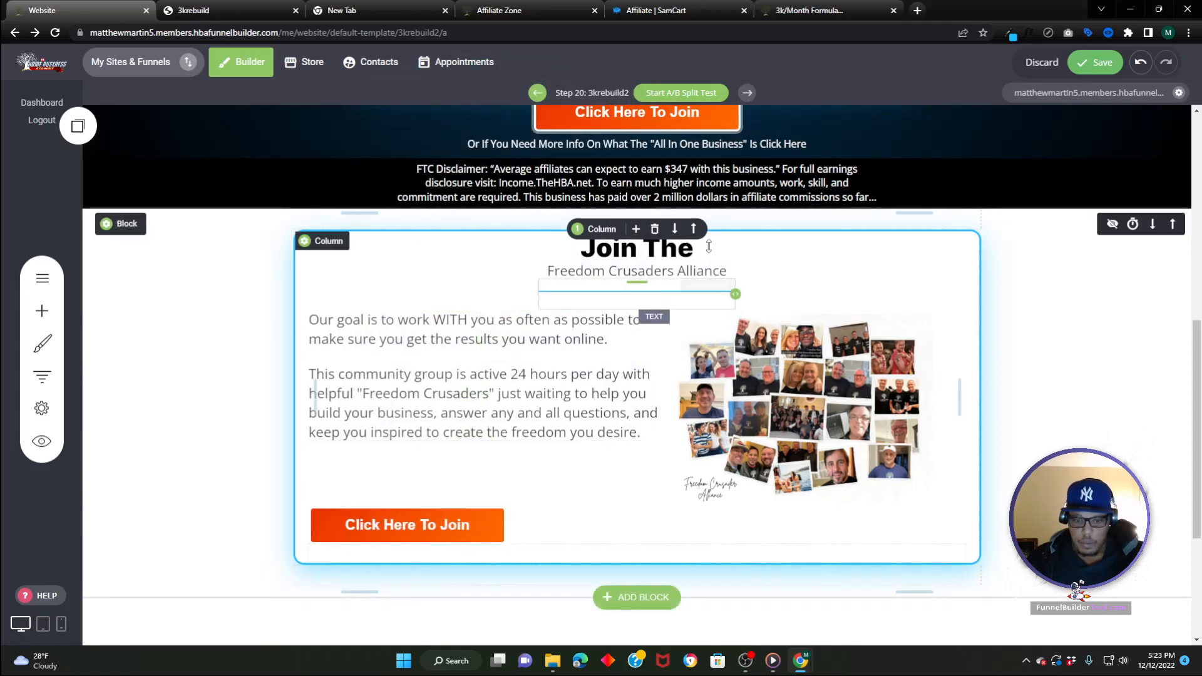
left_click(1096, 62)
- Enlarge the spacer above the bordered column to about 72 px high and deepen the spacer below it
left_click_drag(552, 230, 547, 253)
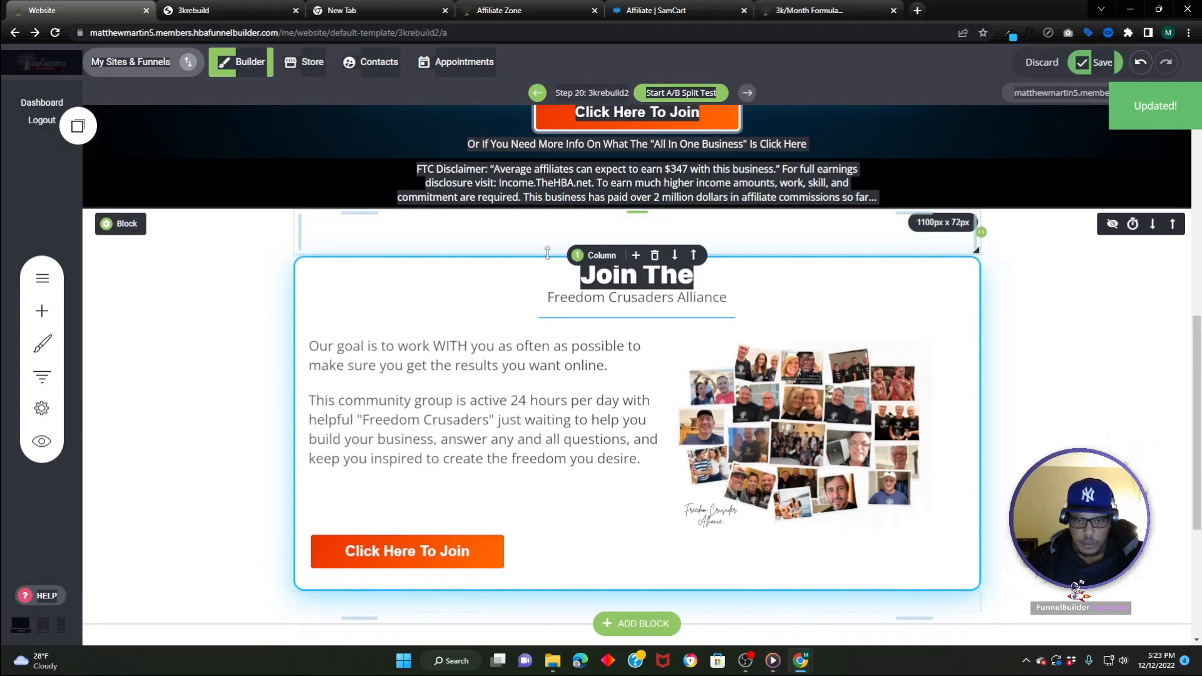
scroll(519, 405, "down", 3)
left_click_drag(518, 418, 509, 449)
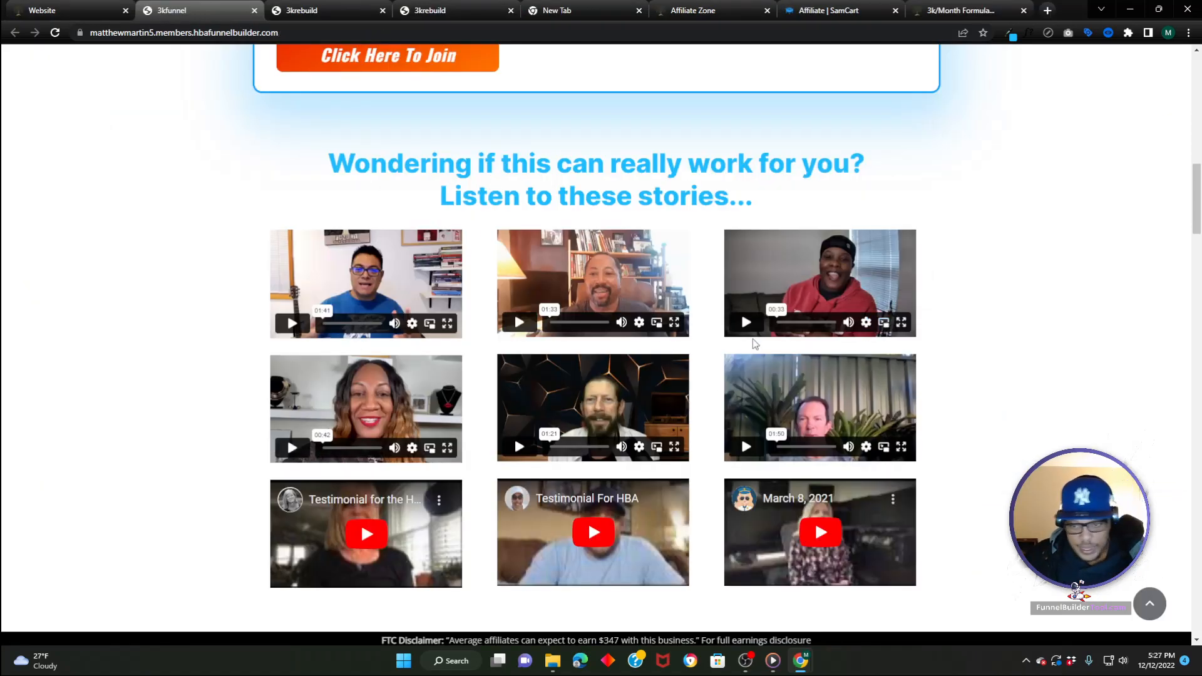
- Check the testimonial section on the original page, then insert the saved 3x3 video blocks below the Freedom Crusaders Alliance section
scroll(490, 376, "down", 5)
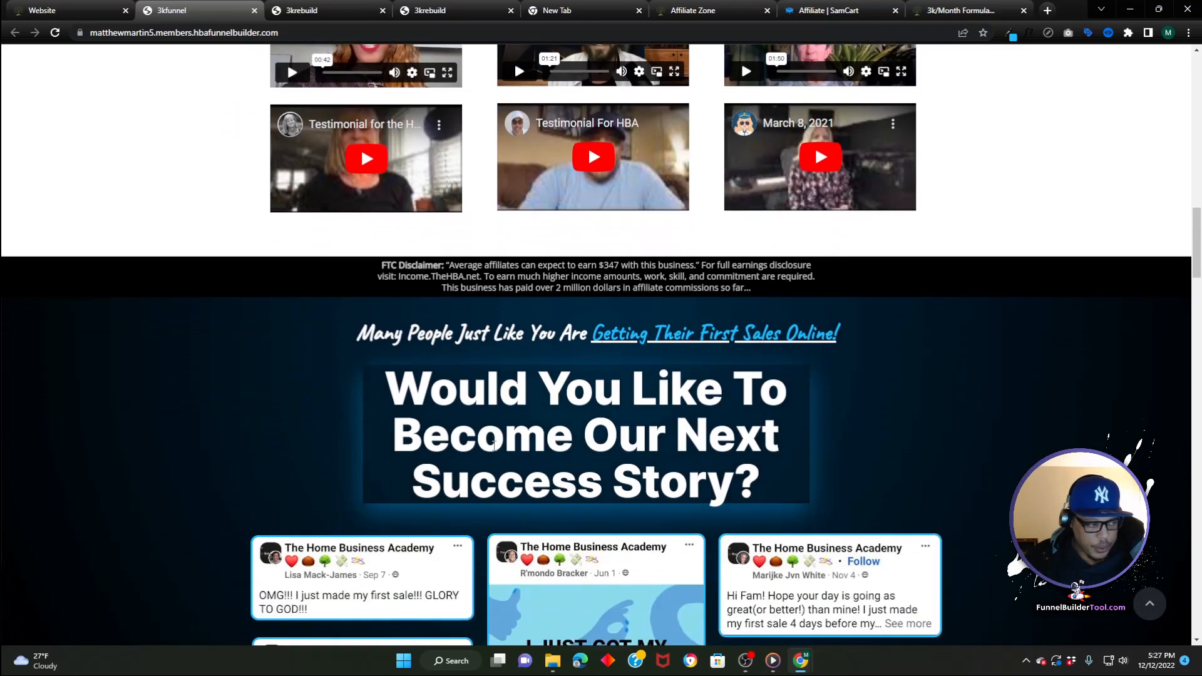
scroll(494, 445, "up", 2)
left_click(63, 10)
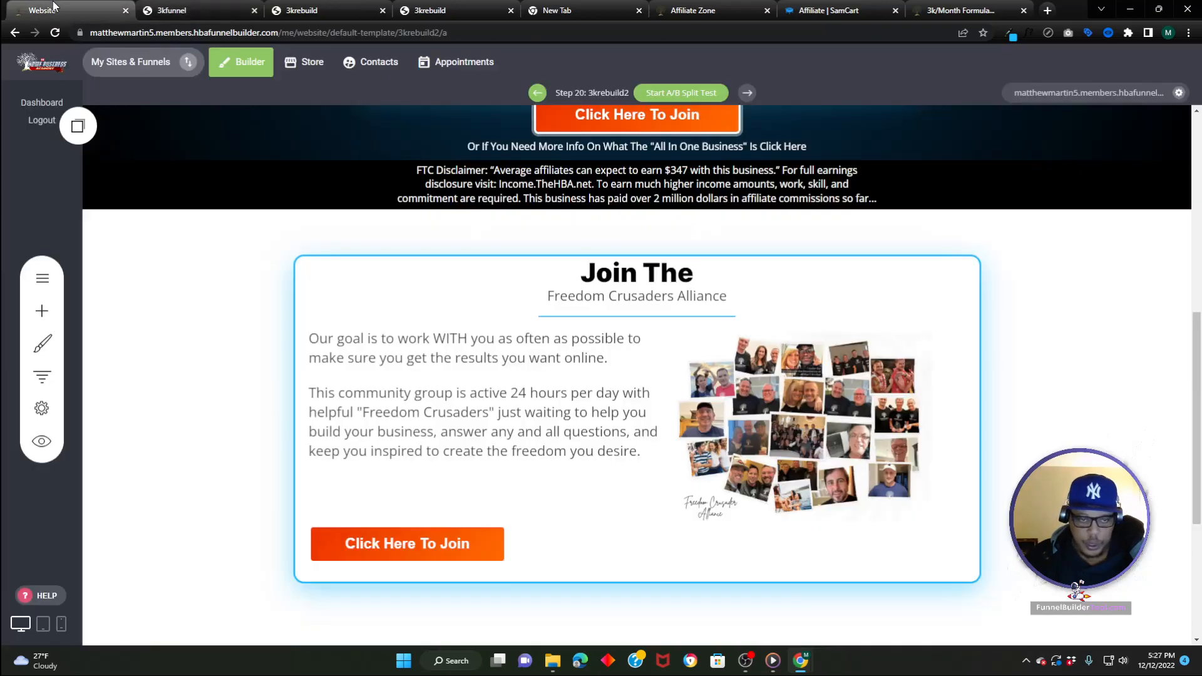
scroll(199, 249, "down", 4)
left_click(42, 343)
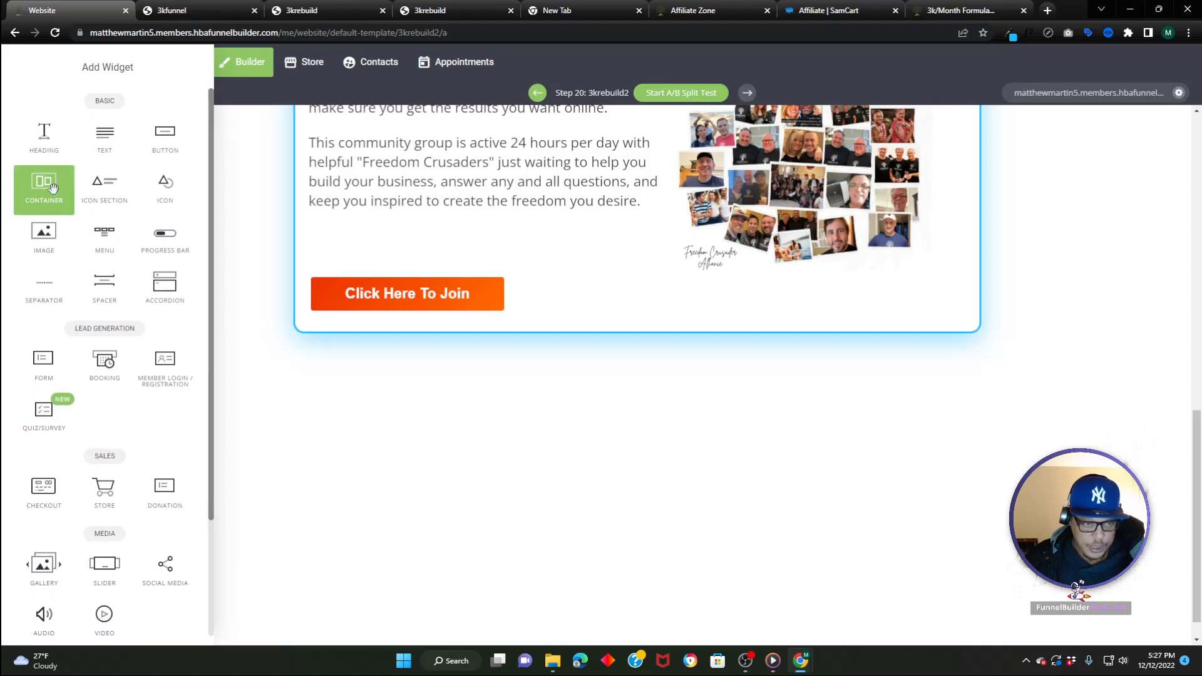
left_click(253, 194)
left_click(79, 130)
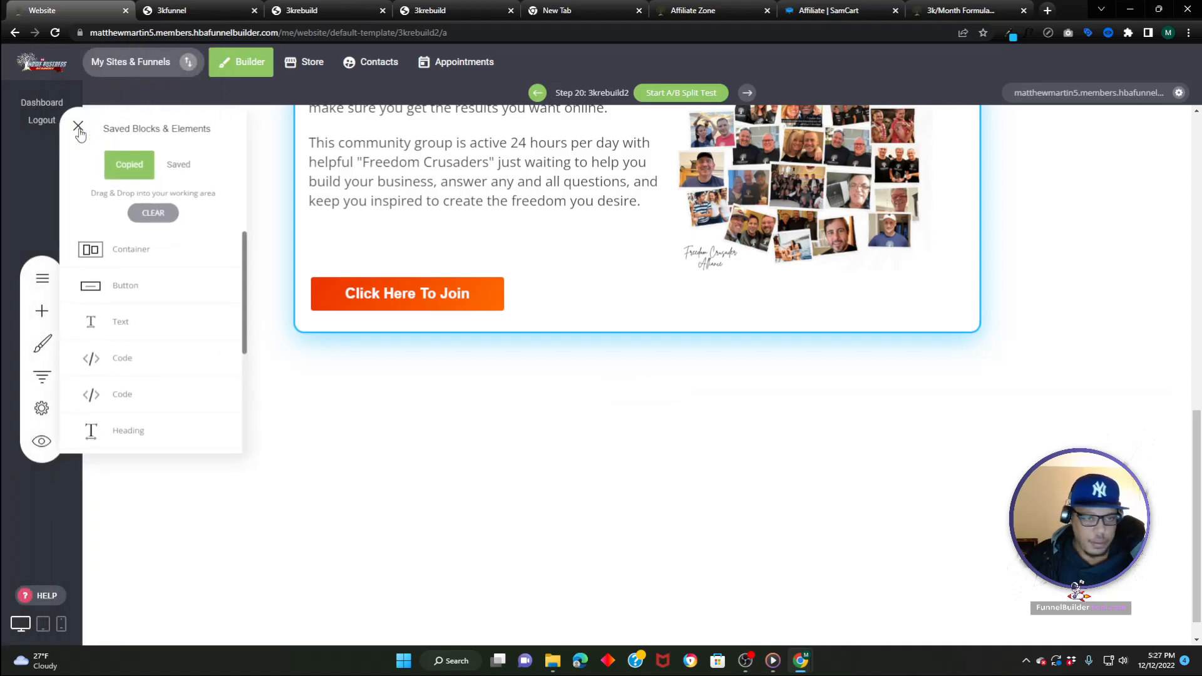
left_click(178, 166)
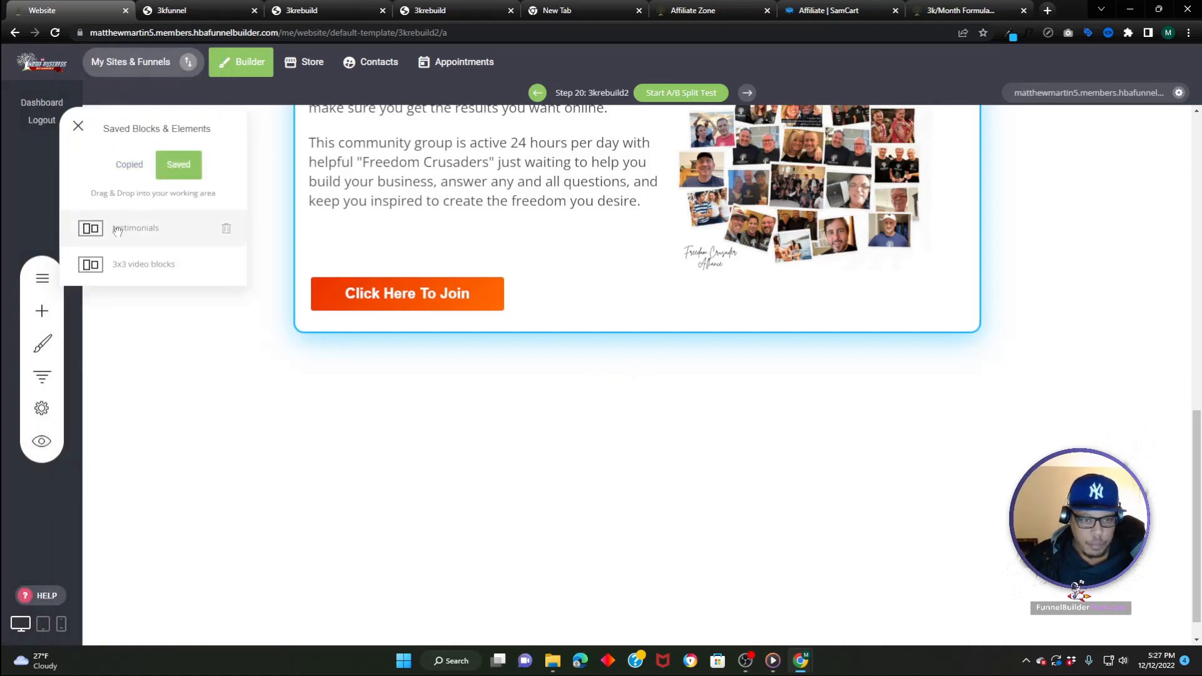
left_click_drag(116, 264, 406, 380)
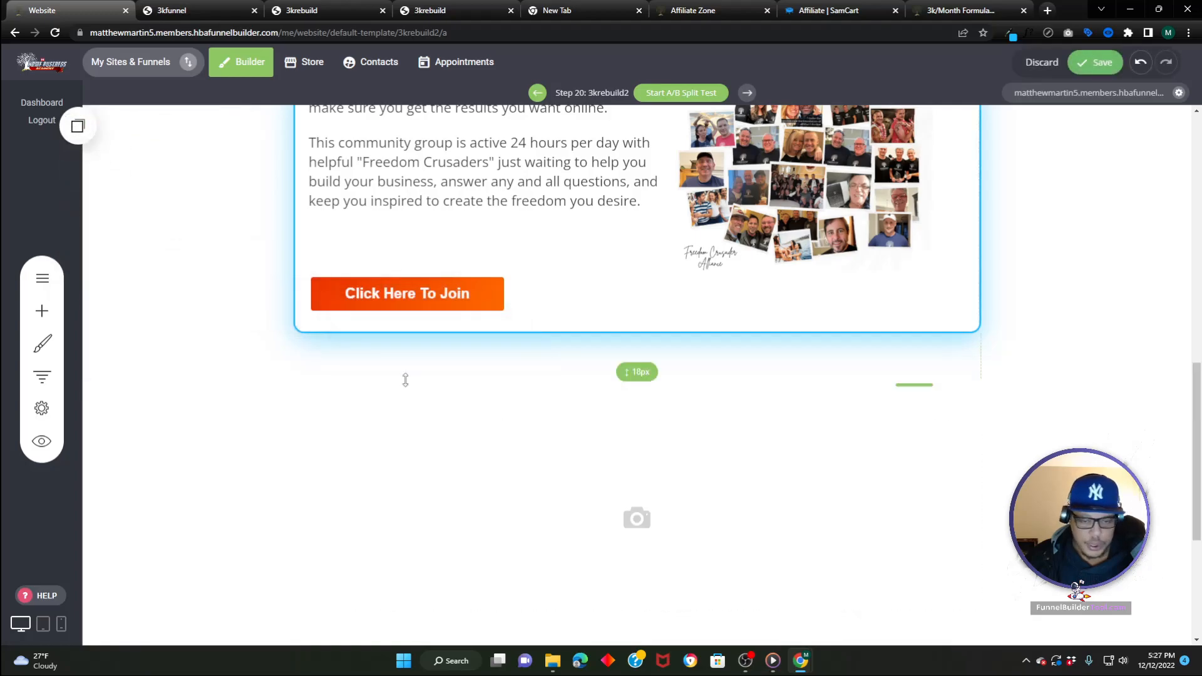
scroll(407, 384, "down", 4)
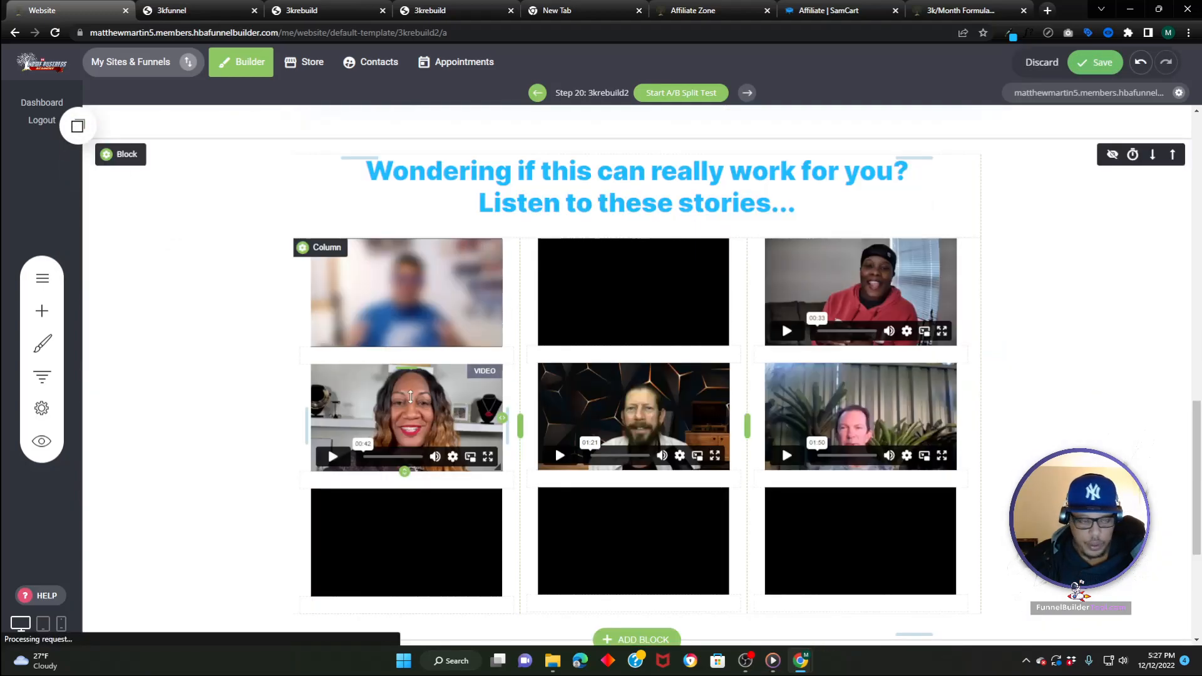
scroll(423, 329, "up", 2)
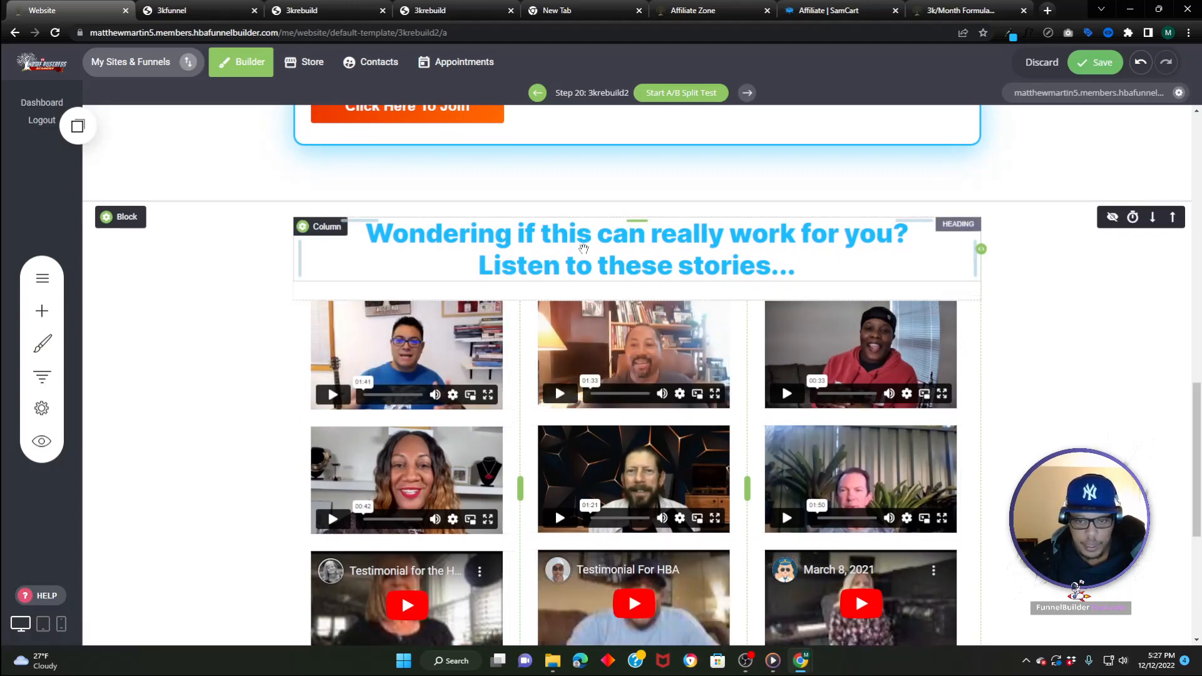
- Add an empty column row to the testimonial block and move it below the video grid
scroll(583, 244, "down", 4)
scroll(552, 340, "up", 4)
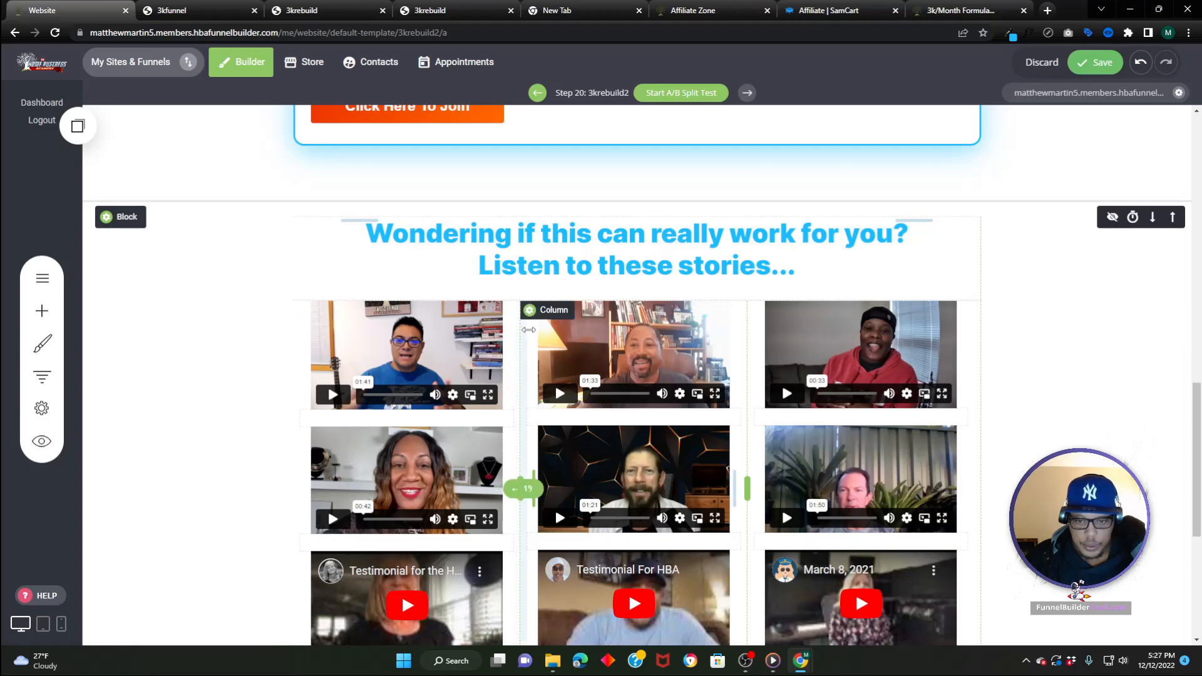
scroll(538, 374, "down", 3)
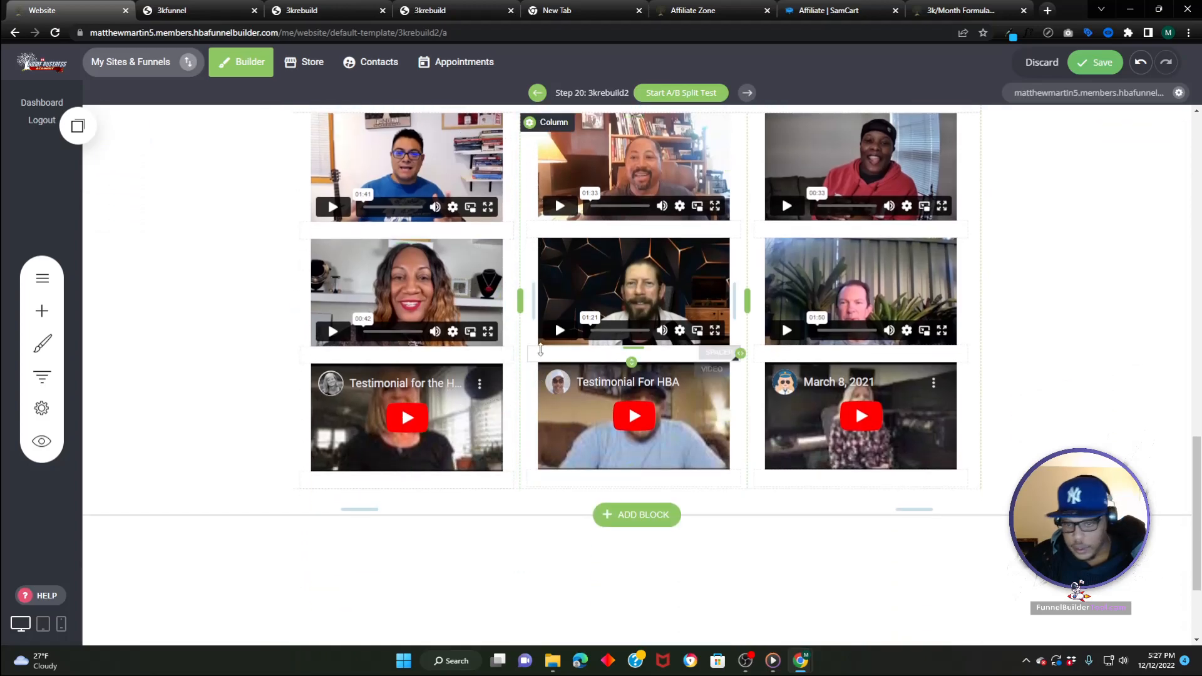
scroll(626, 326, "up", 3)
left_click(640, 336)
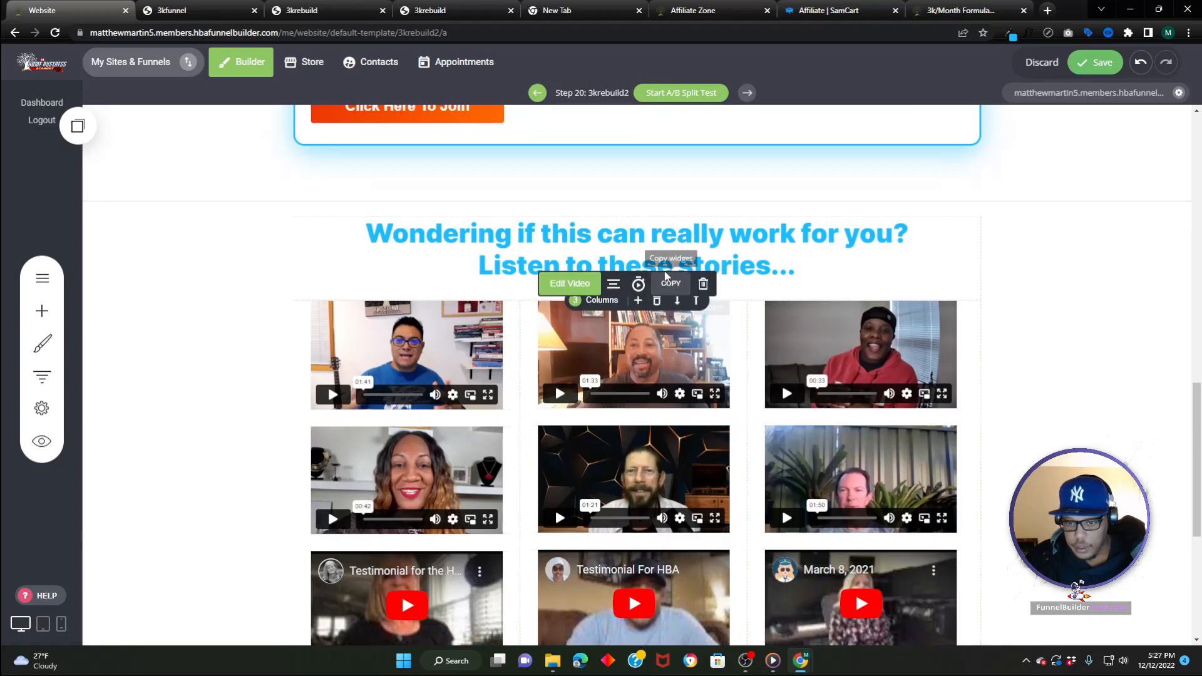
left_click(638, 301)
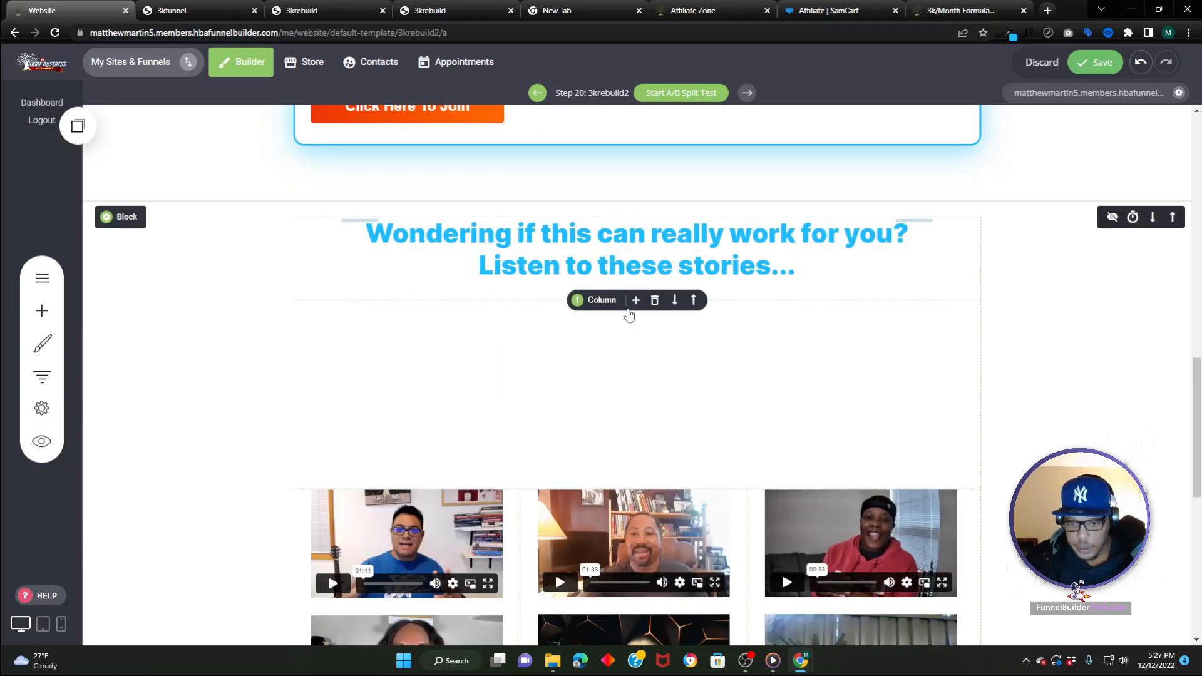
left_click(674, 302)
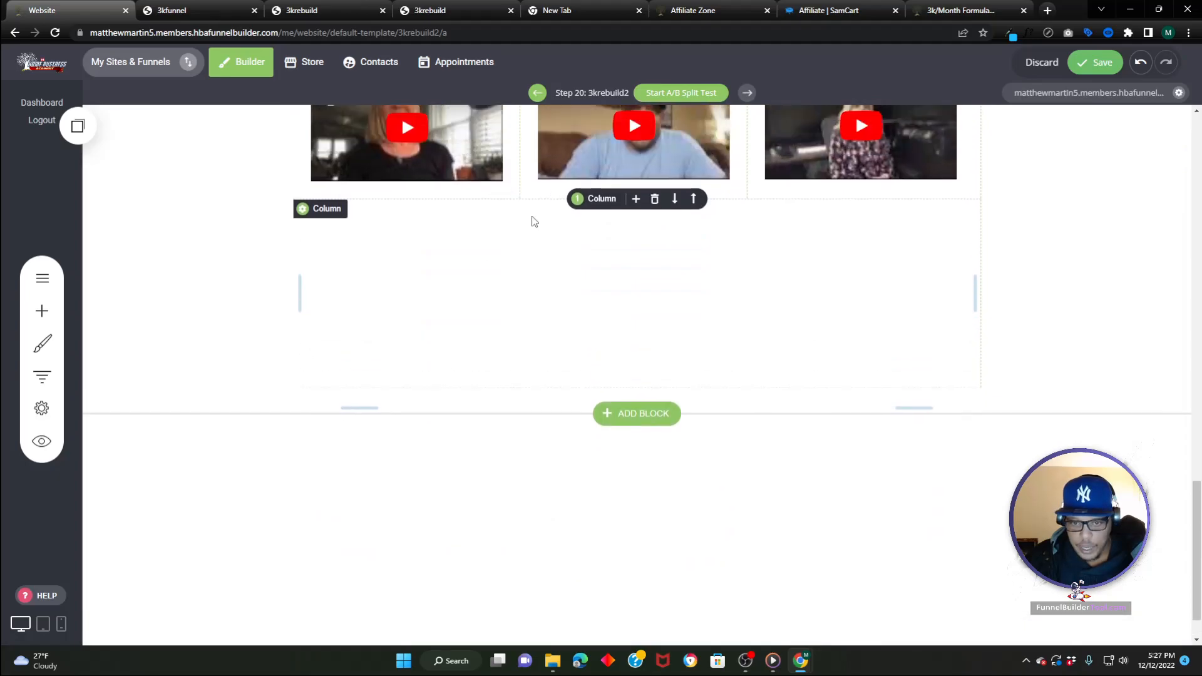
- Split the new row into 3 columns and align its dividers with the video columns above
scroll(535, 226, "up", 5)
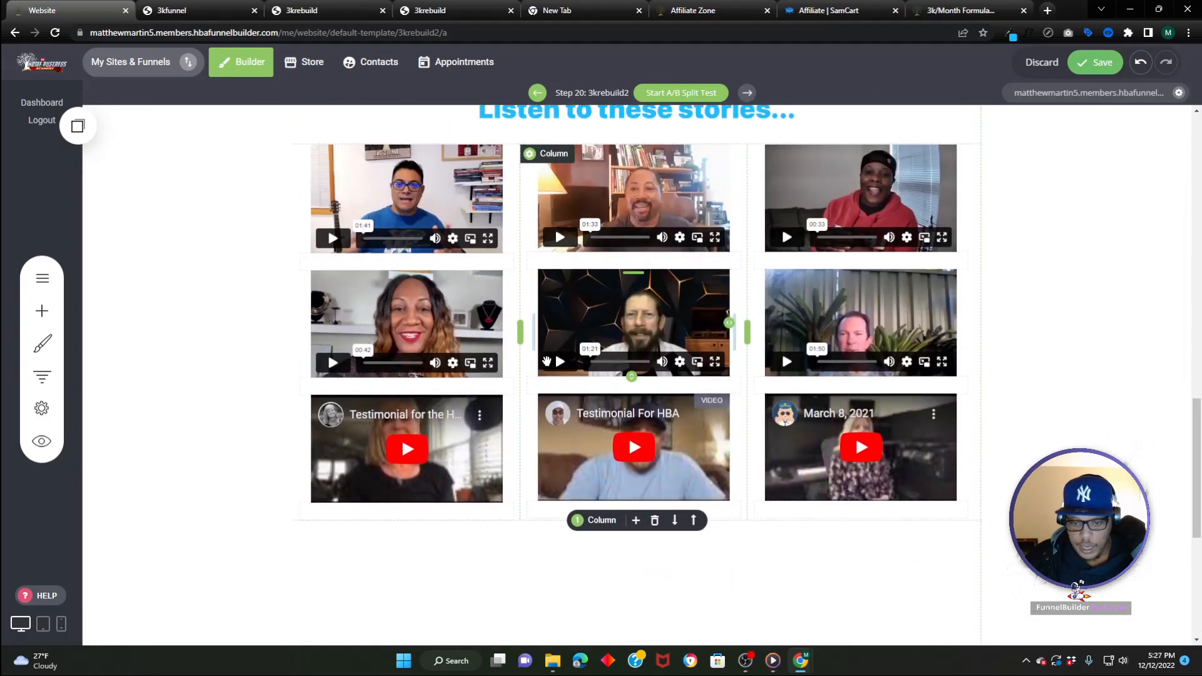
scroll(602, 396, "down", 2)
left_click(601, 395)
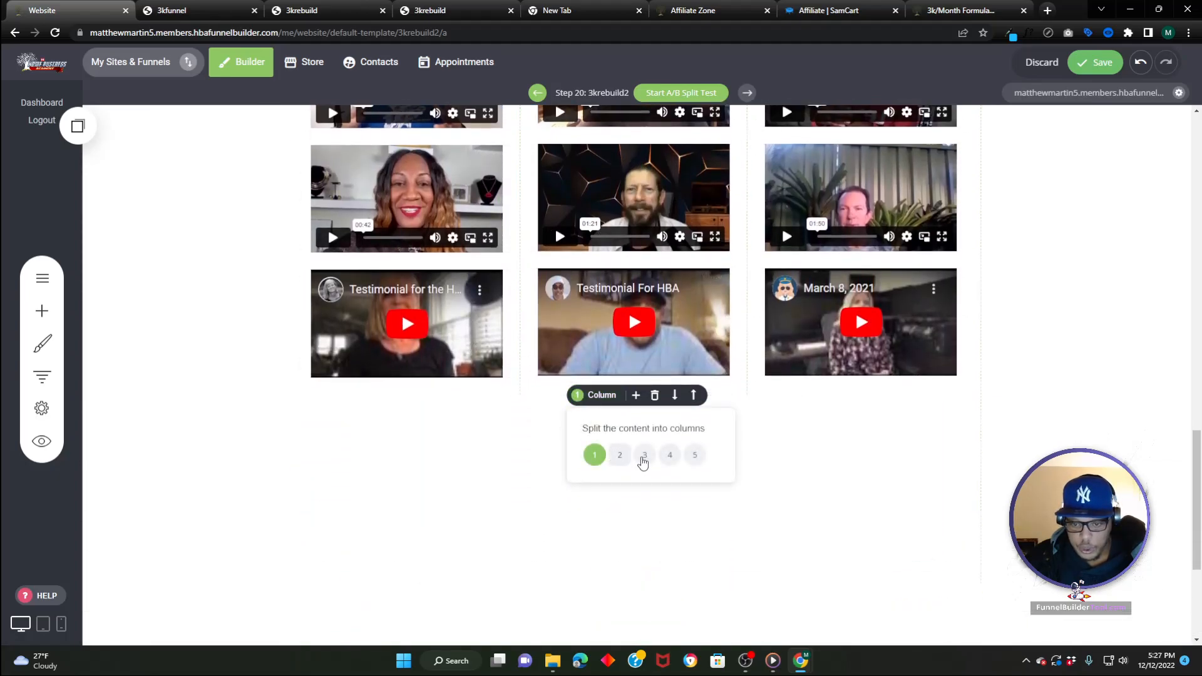
left_click(643, 456)
left_click_drag(499, 490, 520, 490)
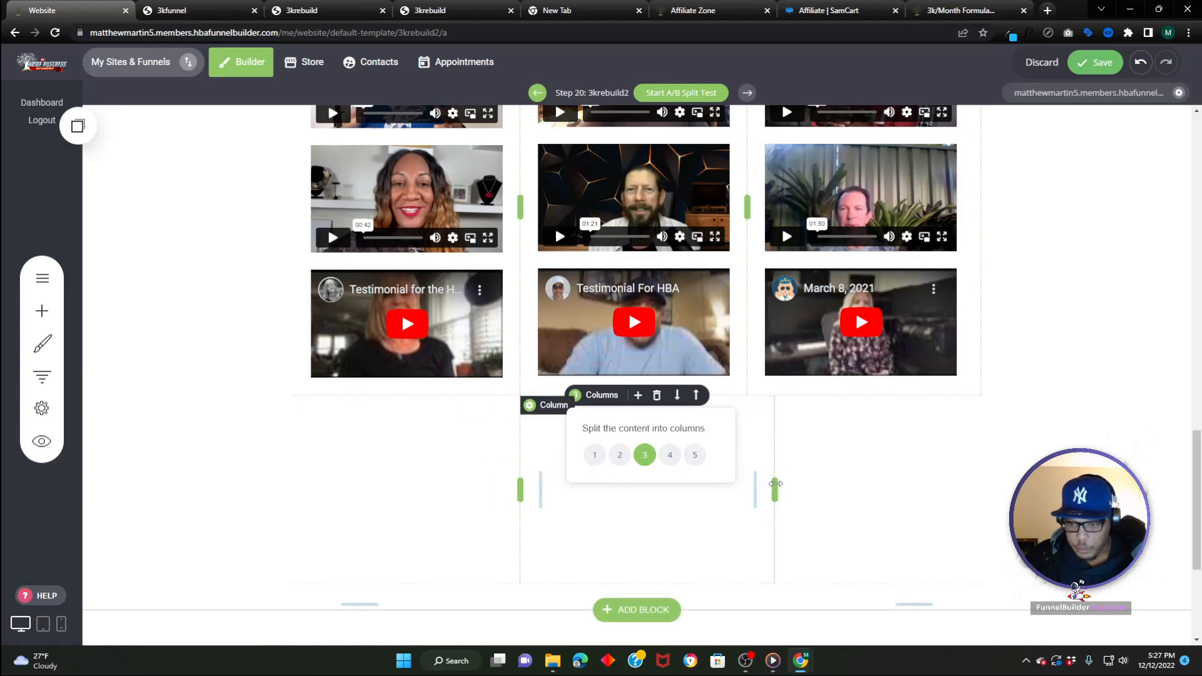
left_click_drag(775, 488, 755, 485)
left_click(621, 481)
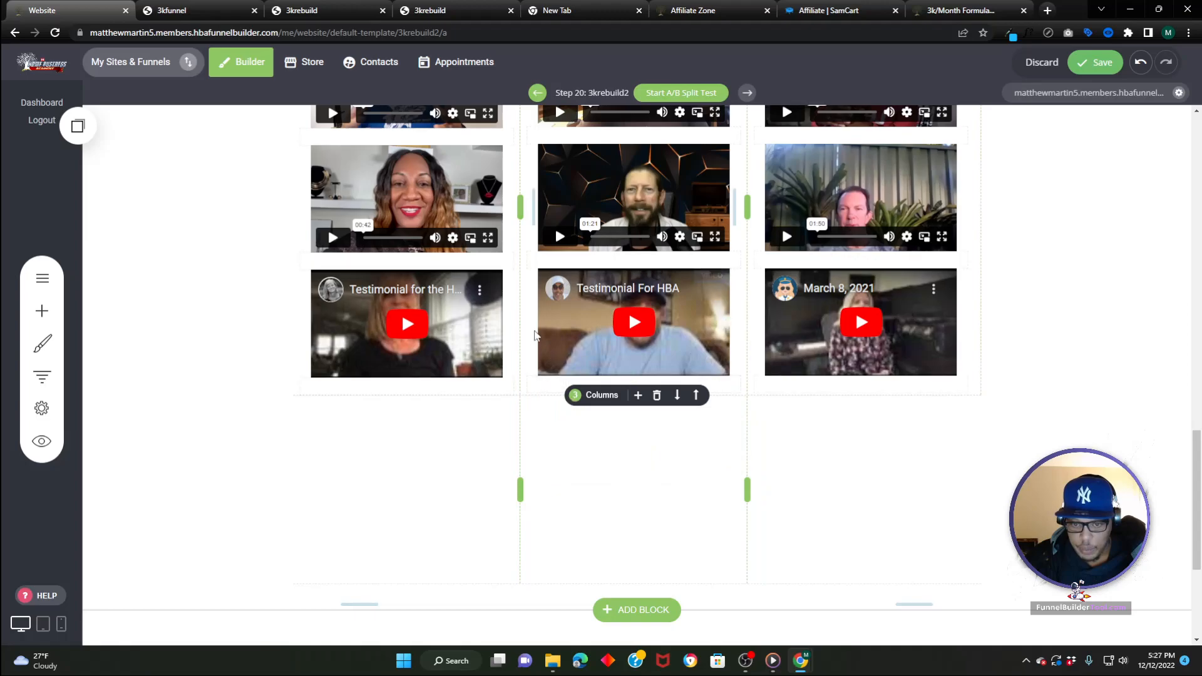
- Adjust the side padding of the new row's three columns to line up with the videos above
scroll(424, 461, "up", 3)
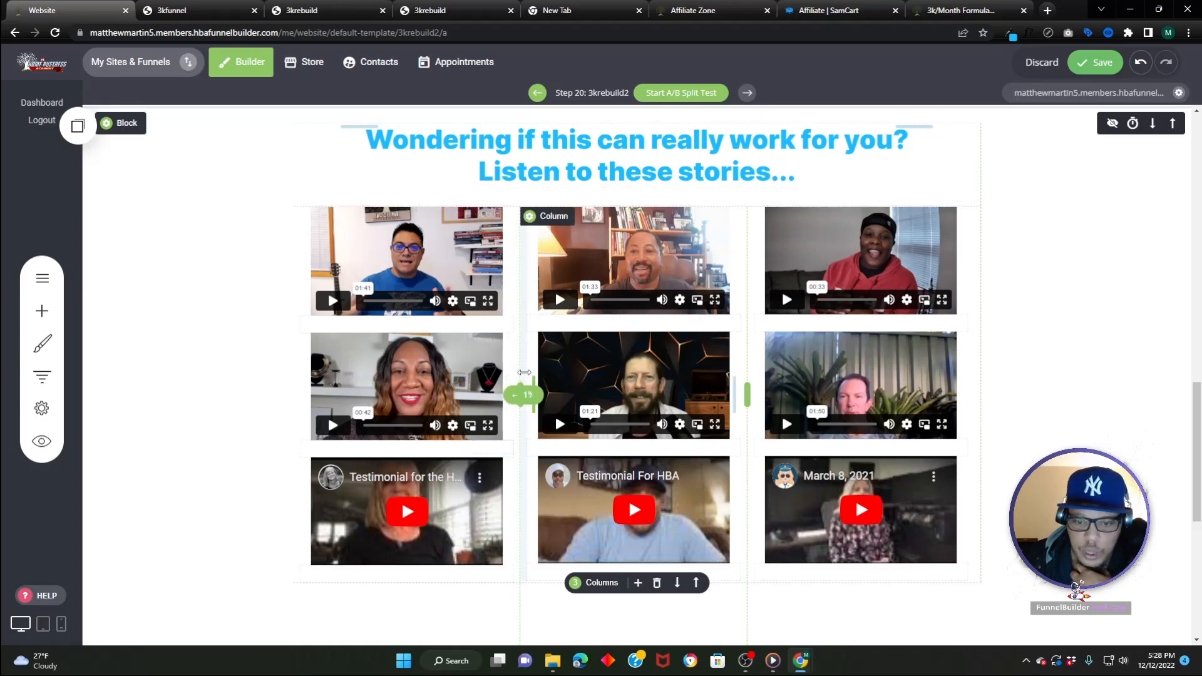
scroll(542, 548, "down", 3)
left_click_drag(517, 488, 514, 487)
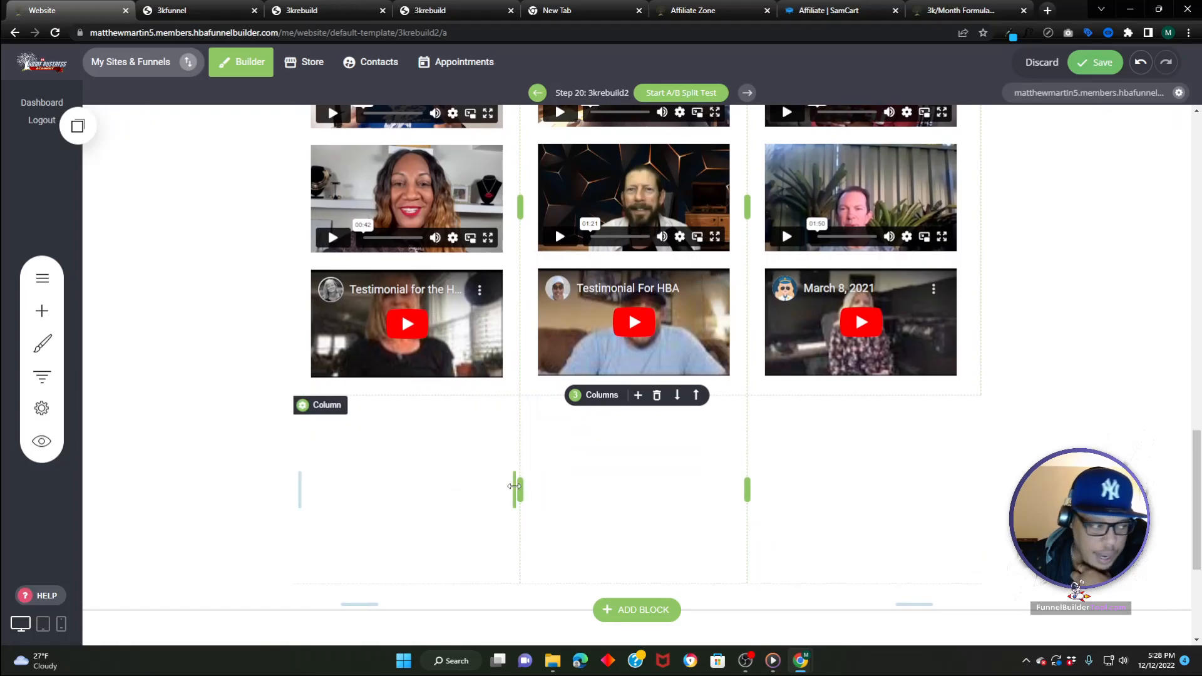
scroll(582, 443, "up", 2)
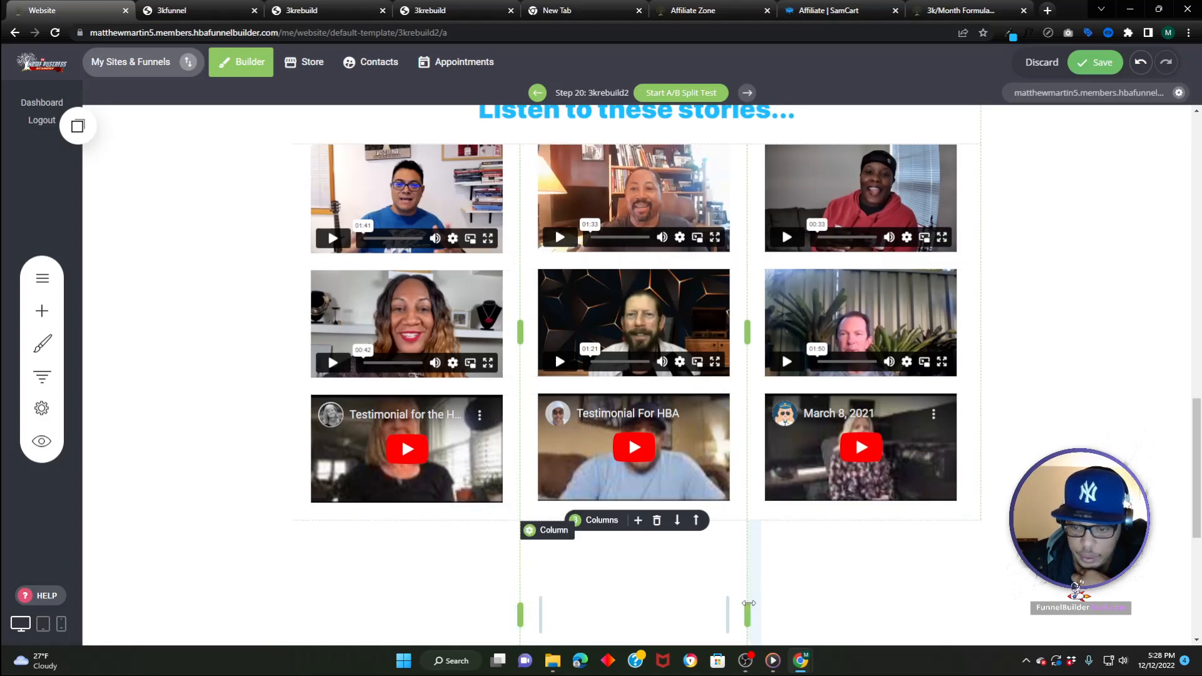
left_click_drag(747, 612, 752, 610)
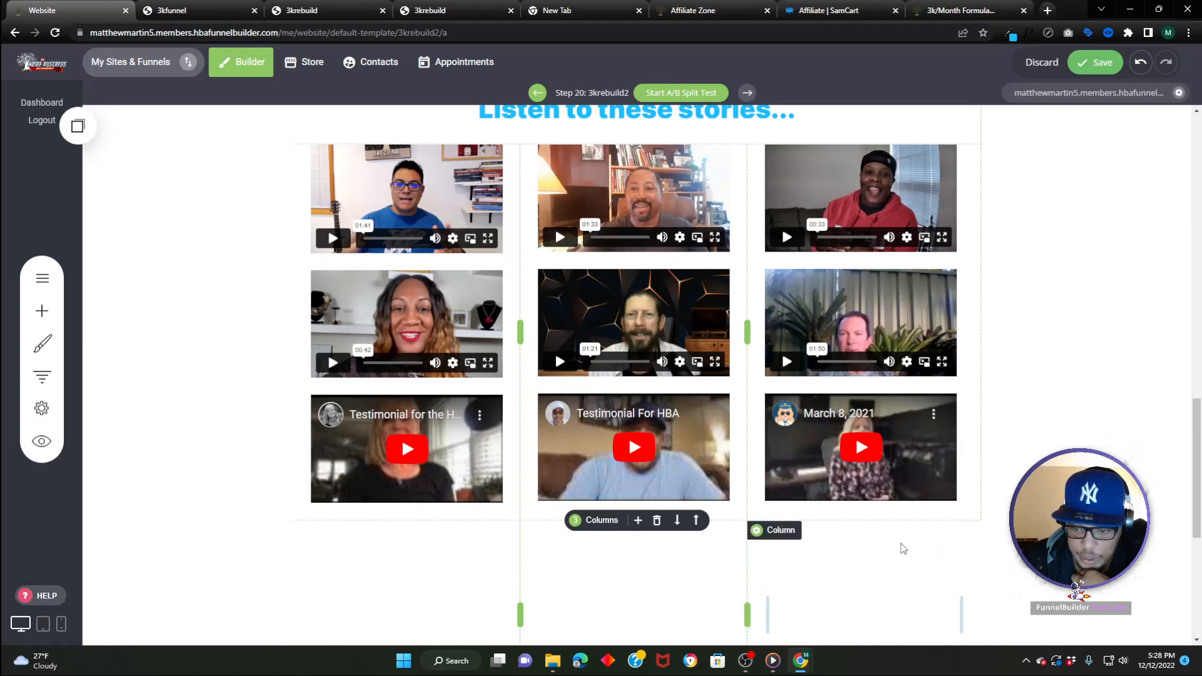
scroll(905, 550, "down", 1)
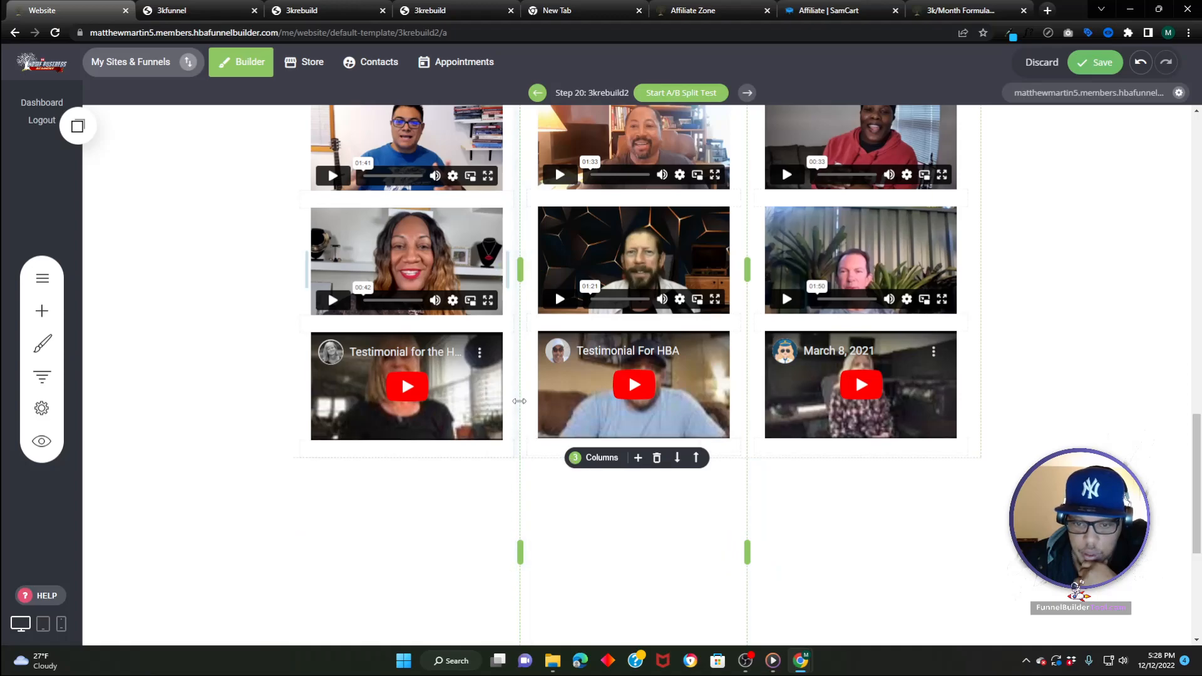
left_click_drag(300, 554, 307, 554)
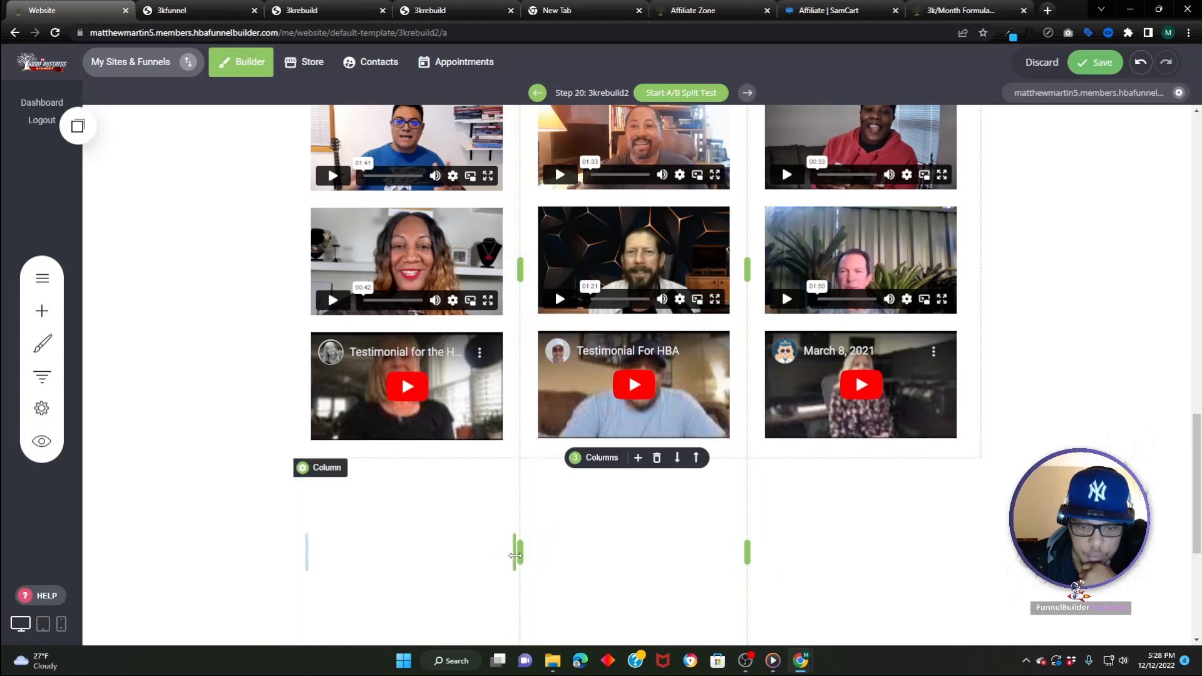
left_click_drag(514, 554, 538, 548)
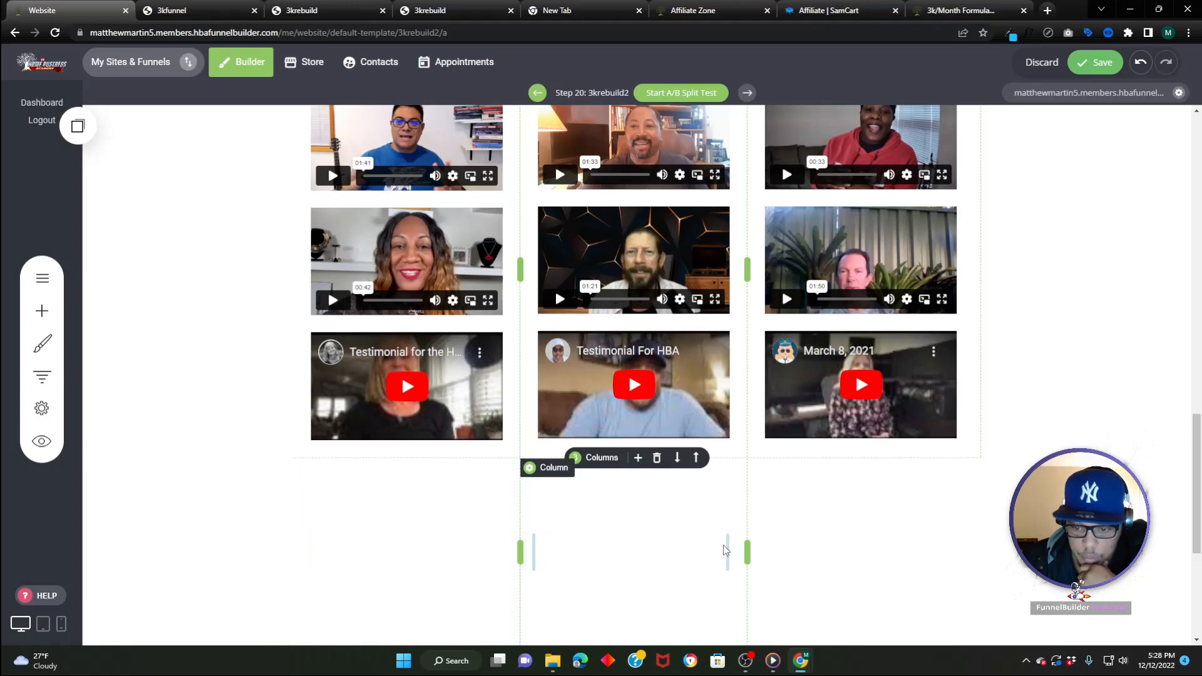
left_click_drag(727, 551, 761, 549)
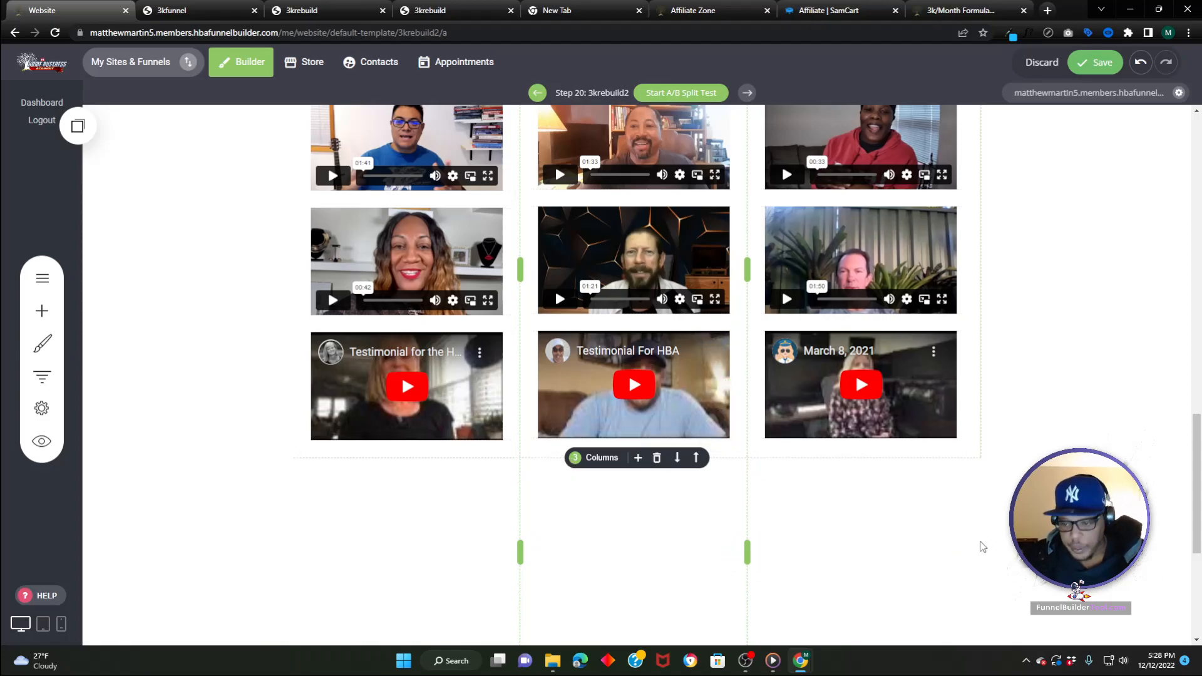
left_click_drag(964, 543, 964, 543)
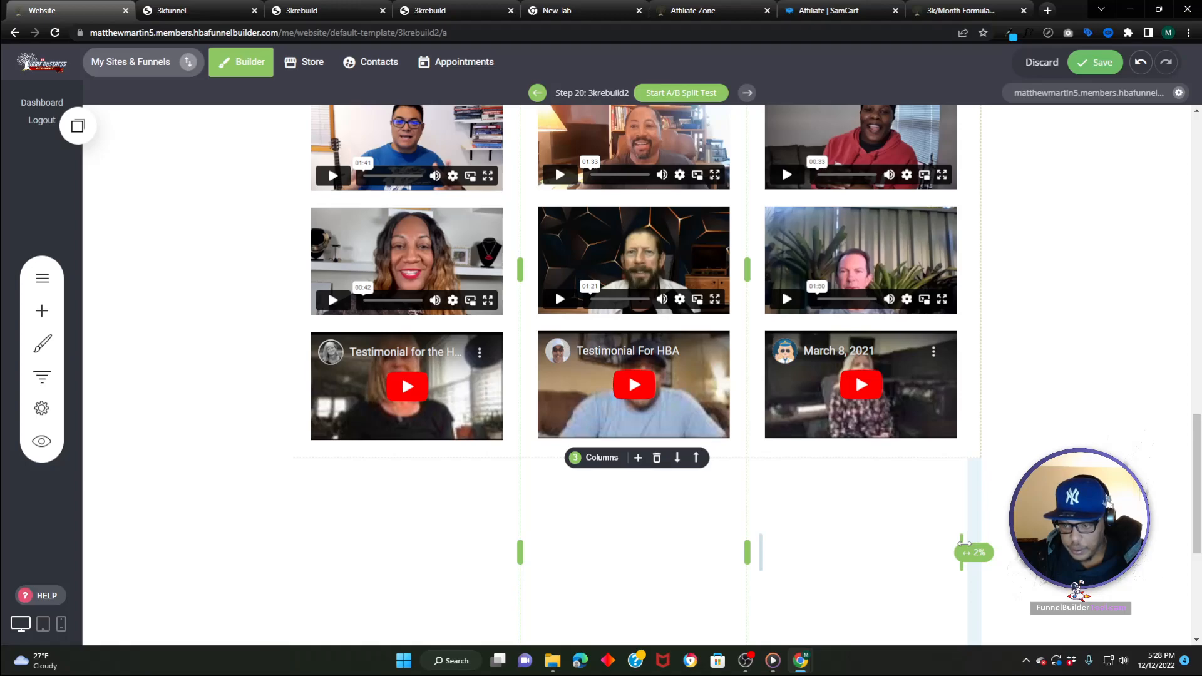
- Copy the first YouTube testimonial video in the grid's last row and place copies in the new row's first and second columns
left_click(448, 372)
left_click(444, 317)
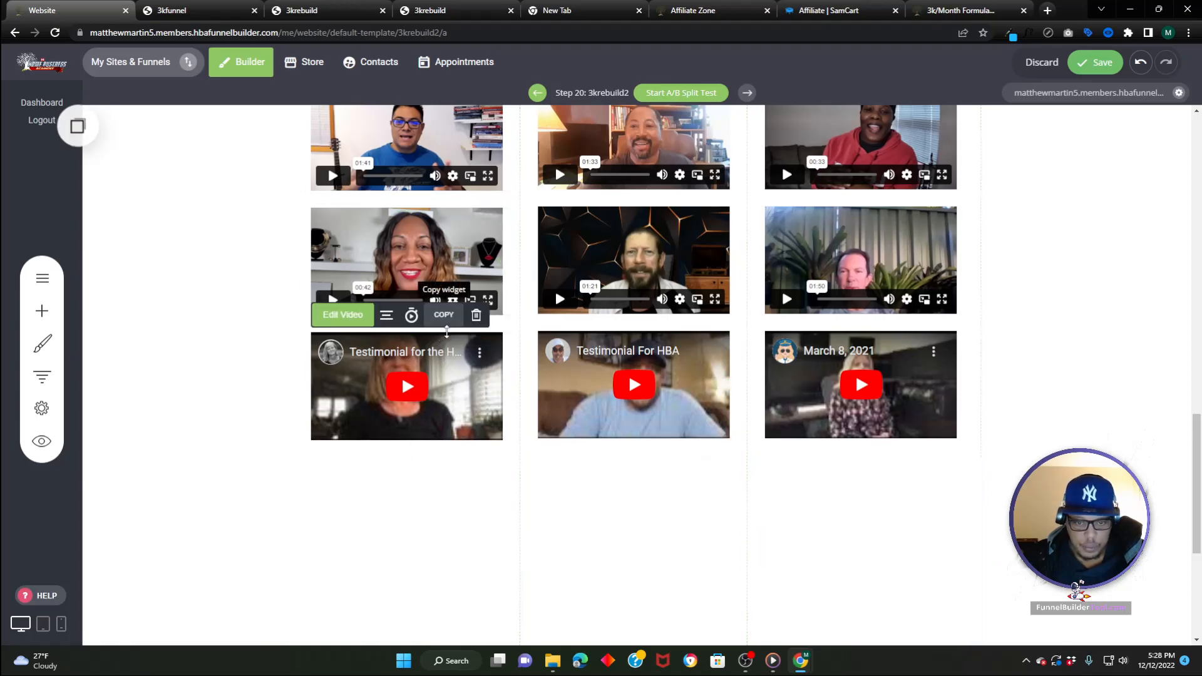
left_click(80, 133)
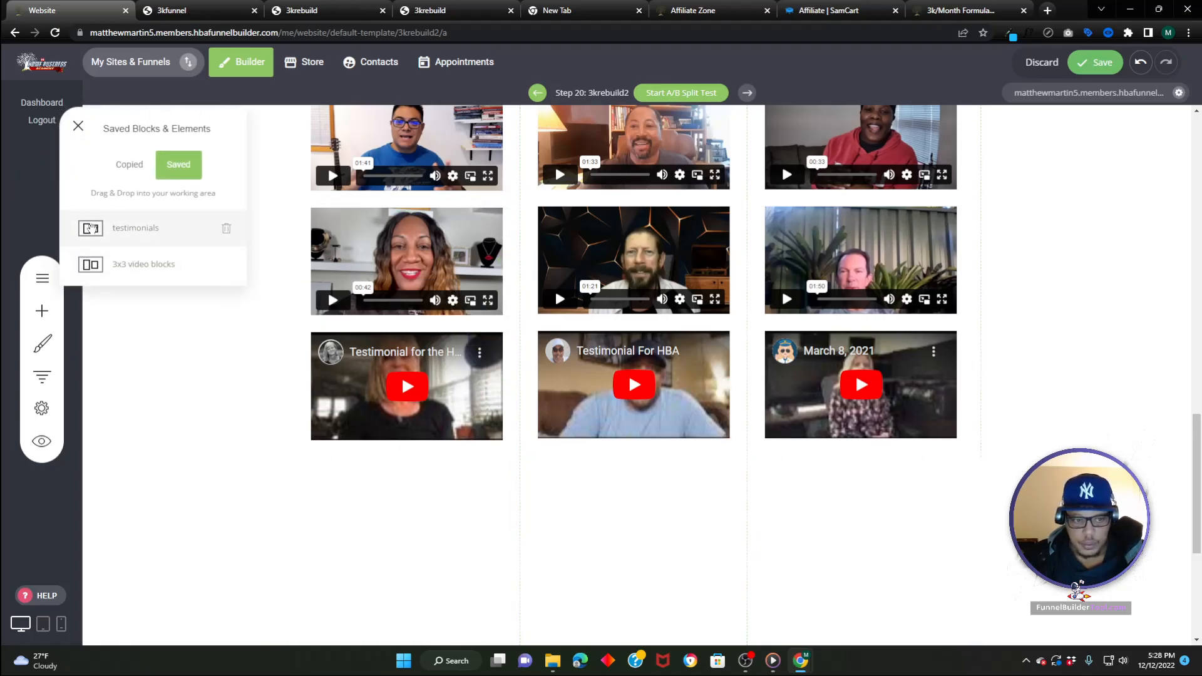
left_click(112, 162)
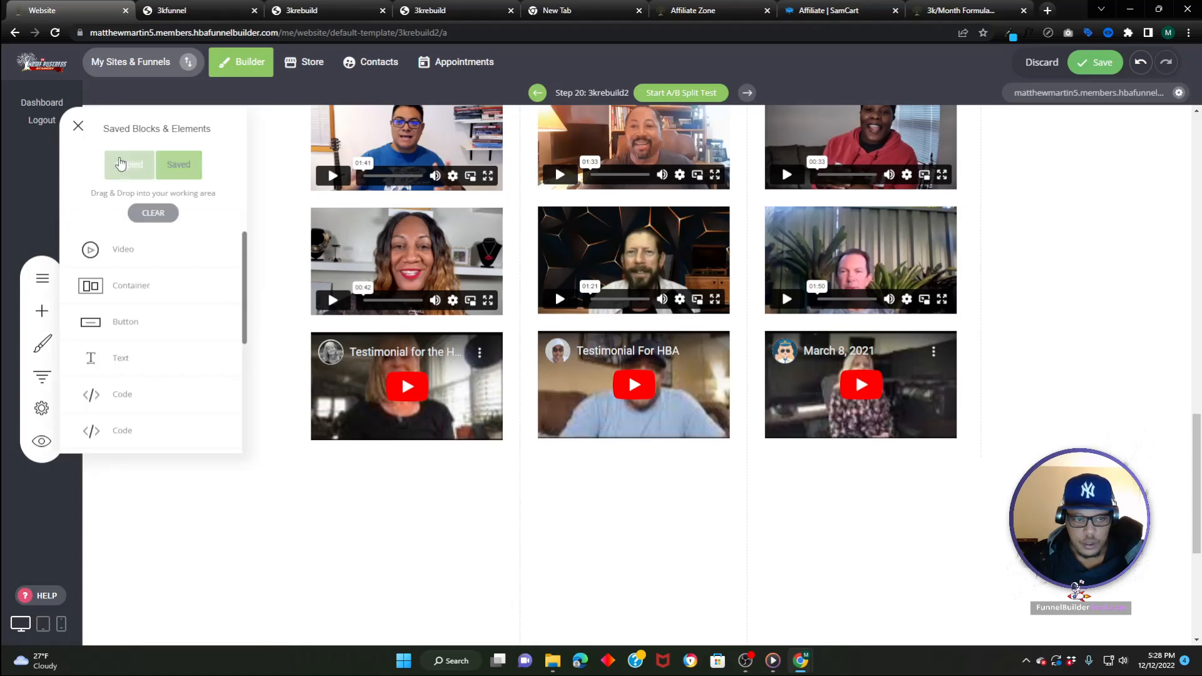
left_click_drag(82, 243, 343, 498)
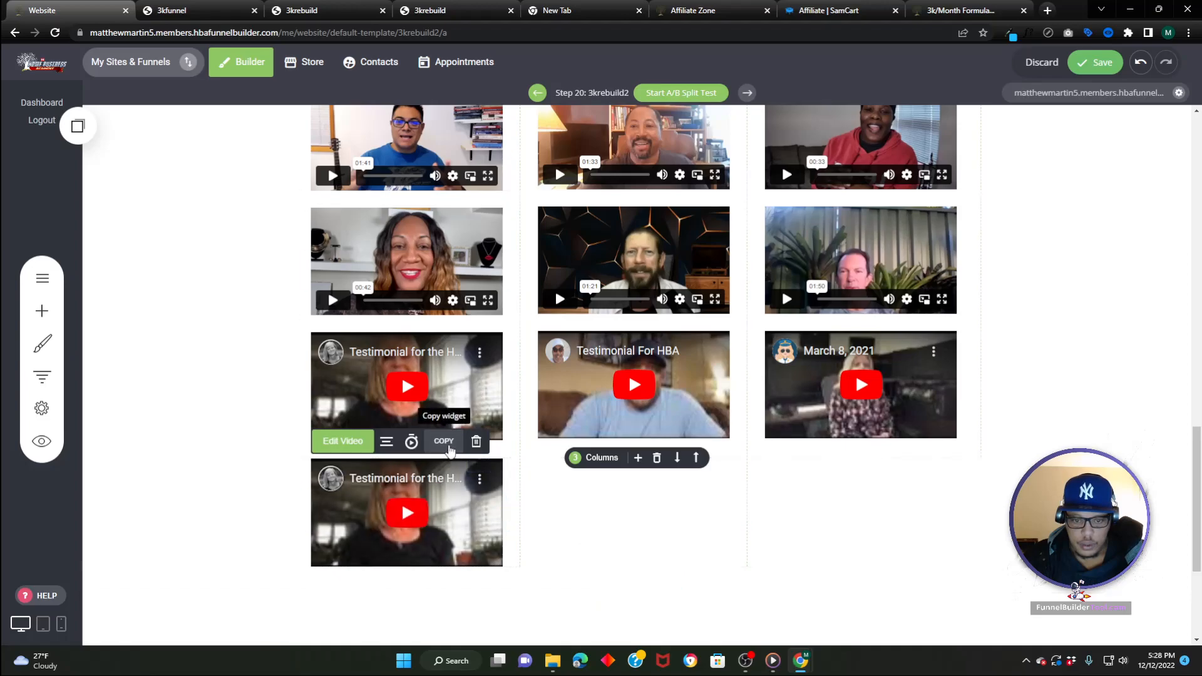
left_click(82, 133)
left_click_drag(138, 254, 601, 505)
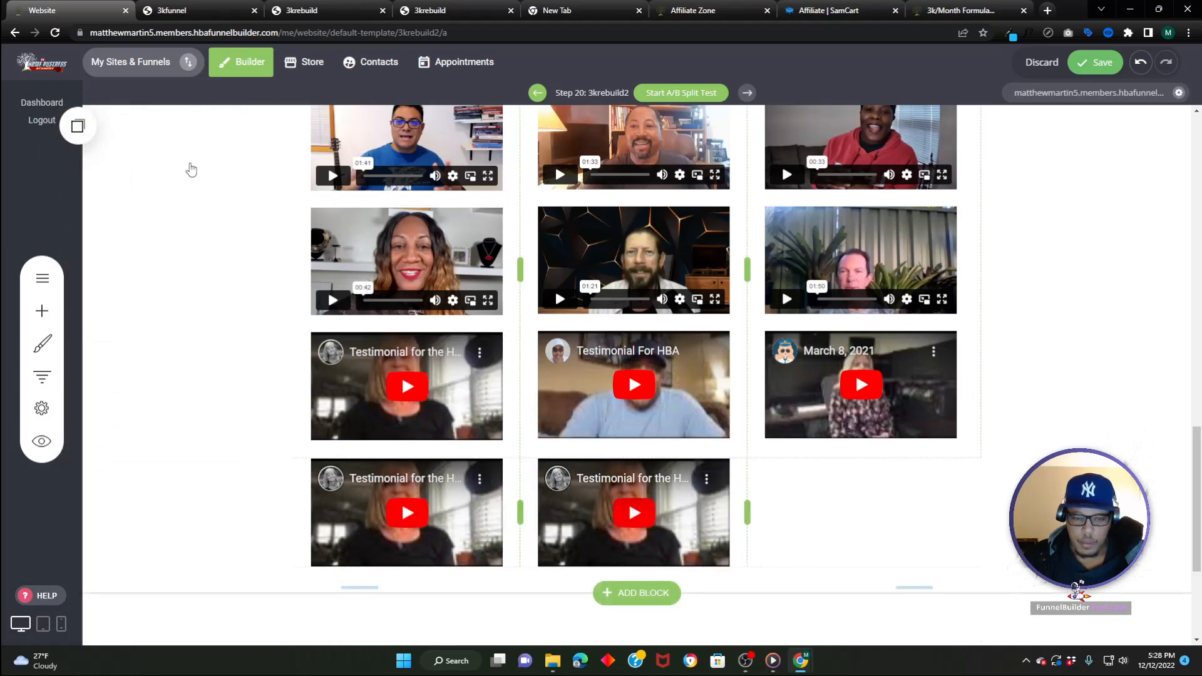
left_click(77, 127)
left_click_drag(113, 216, 841, 577)
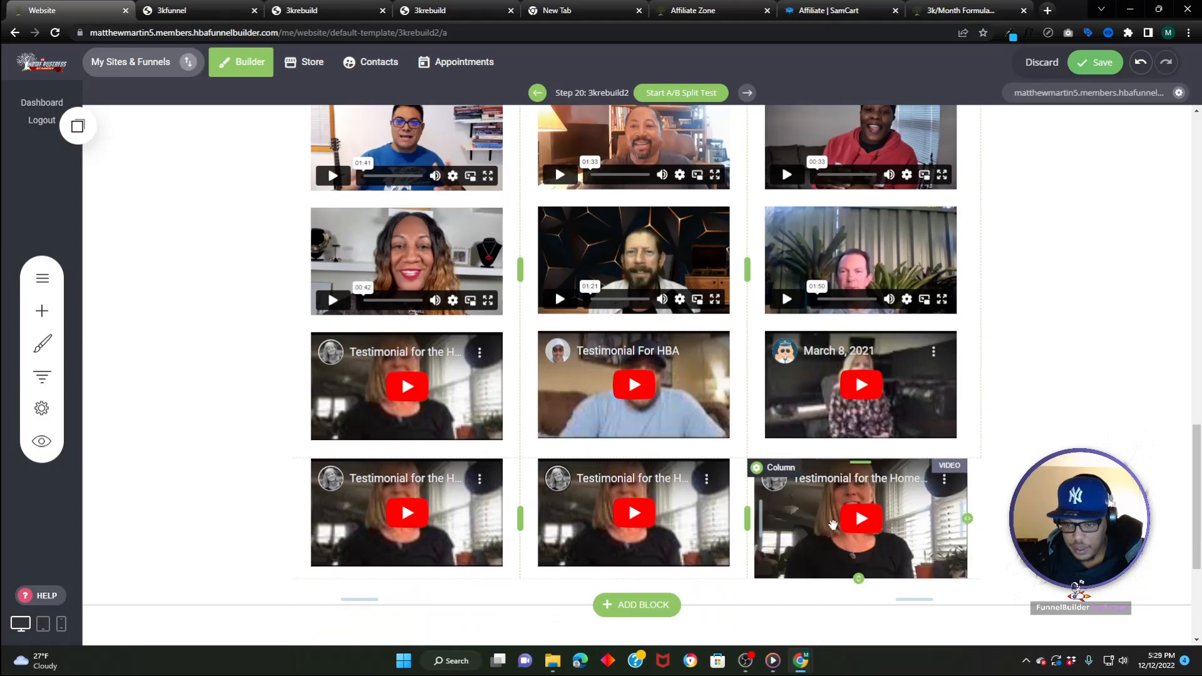
left_click(919, 441)
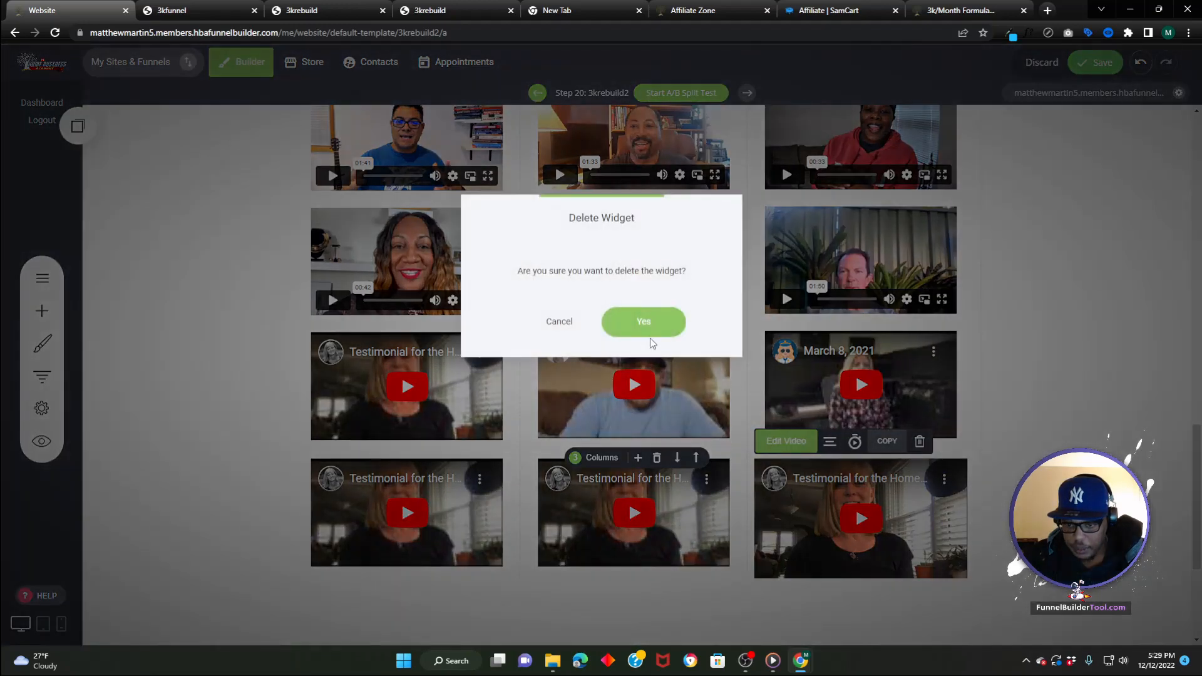
left_click(644, 322)
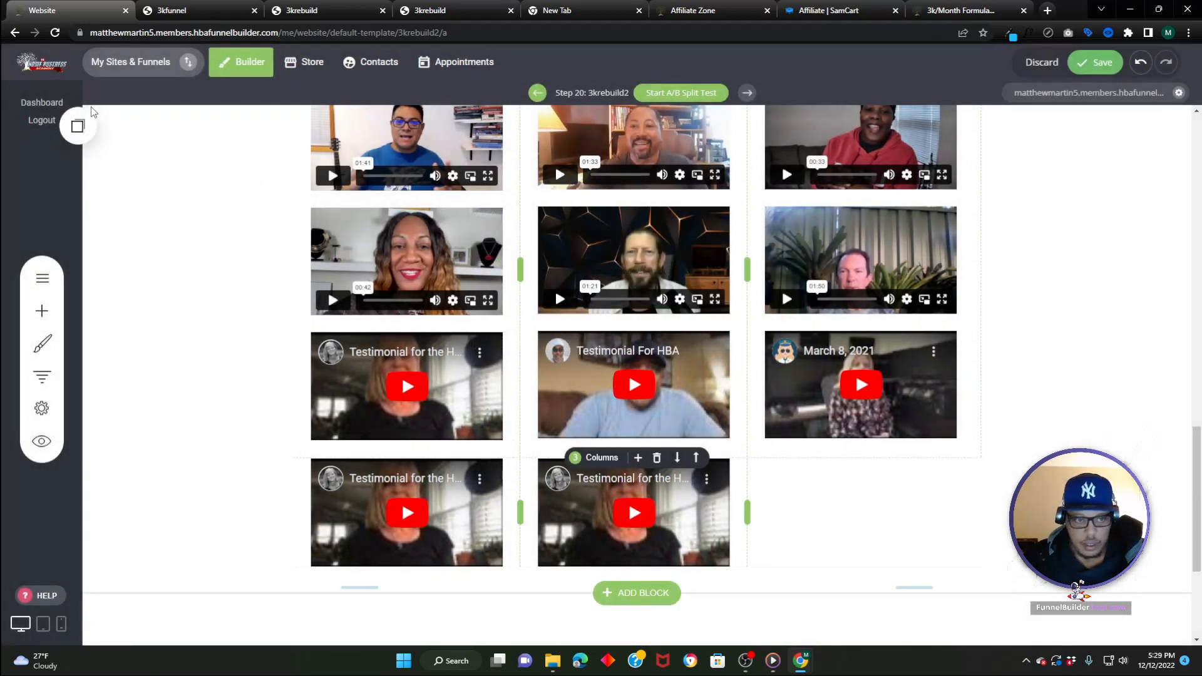
- Place another copy of the YouTube testimonial video in the new row's third column
left_click(77, 126)
left_click_drag(92, 250, 872, 524)
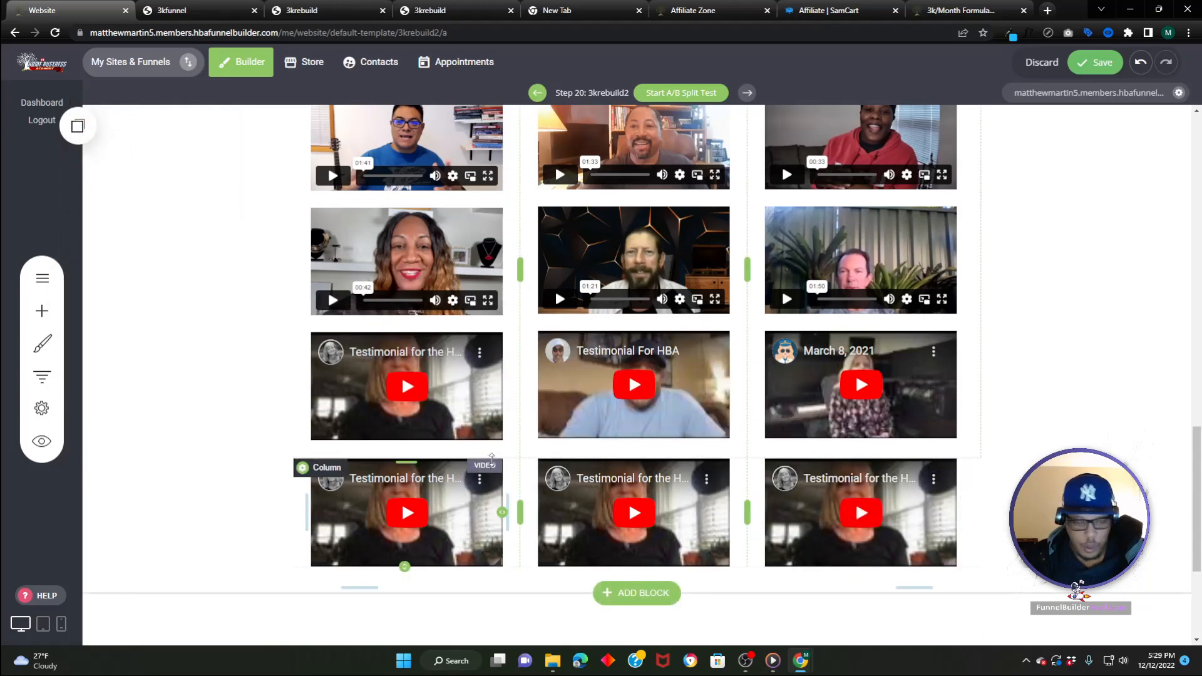
- Review the spacing between the testimonial video rows in the grid, comparing the new row with the rows above it
scroll(632, 451, "up", 2)
scroll(764, 556, "down", 1)
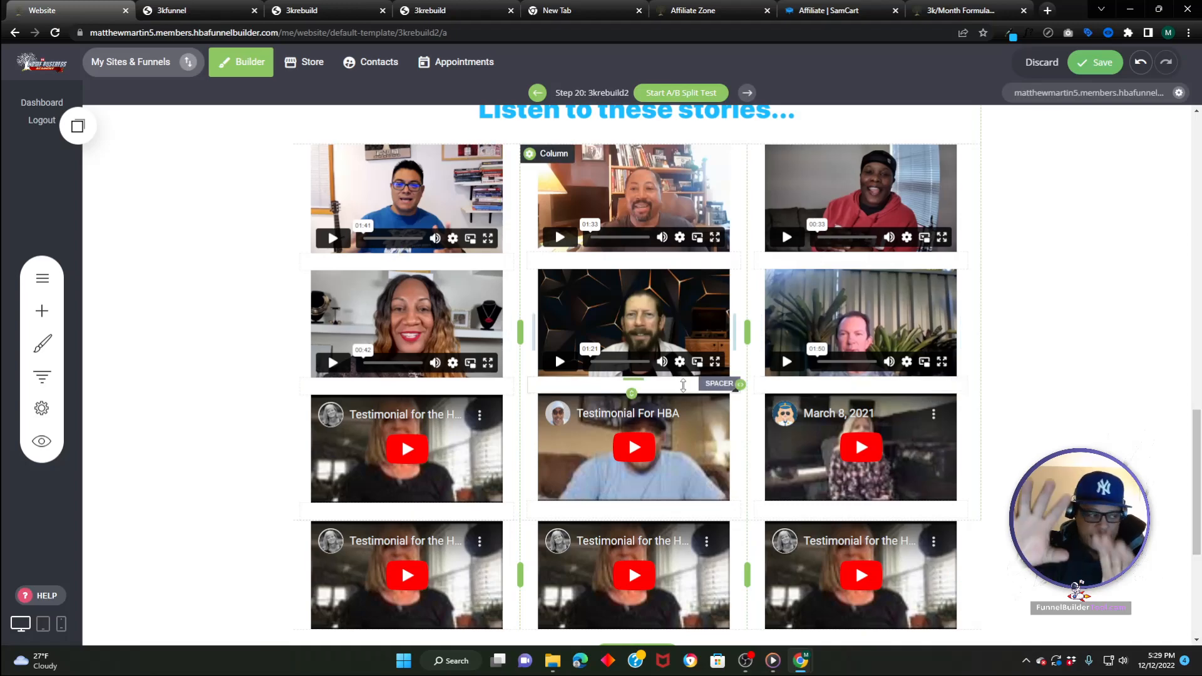
scroll(595, 351, "down", 2)
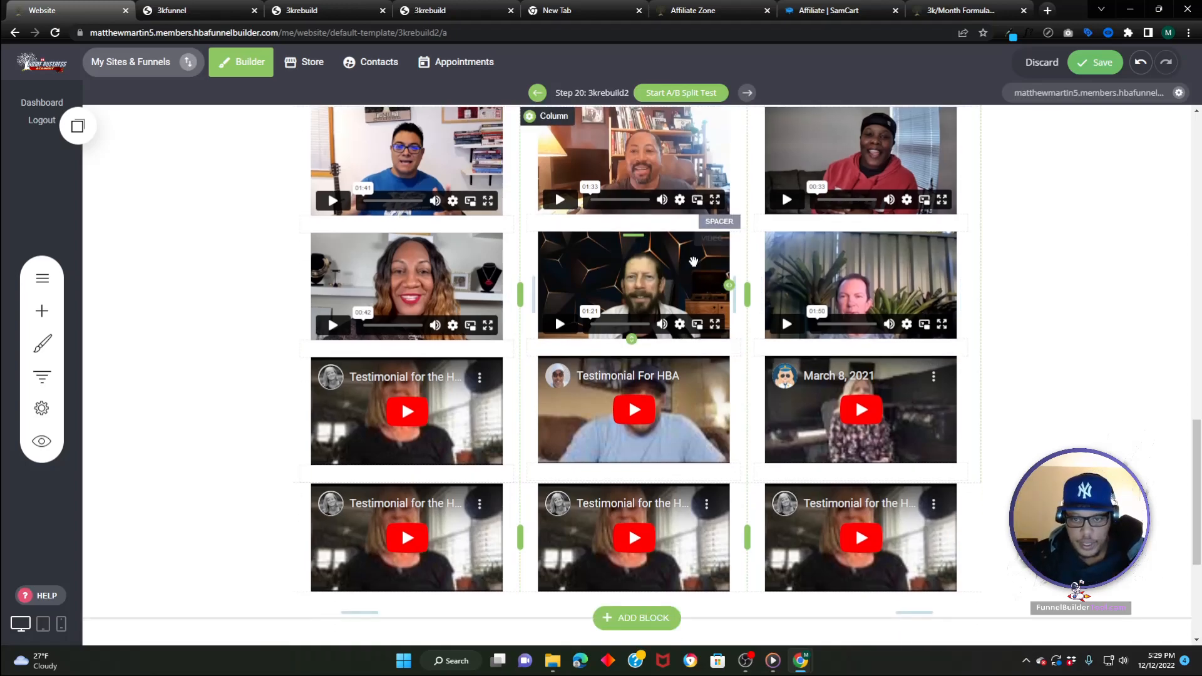
scroll(451, 435, "up", 1)
scroll(451, 435, "up", 1)
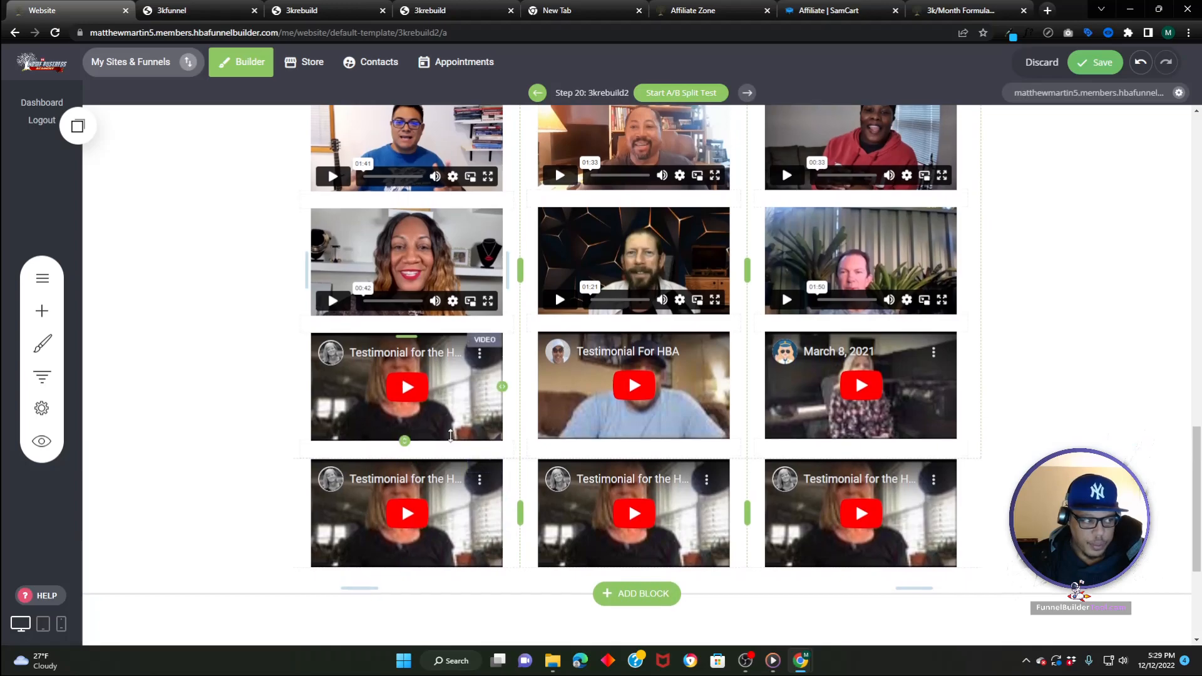
scroll(436, 456, "down", 2)
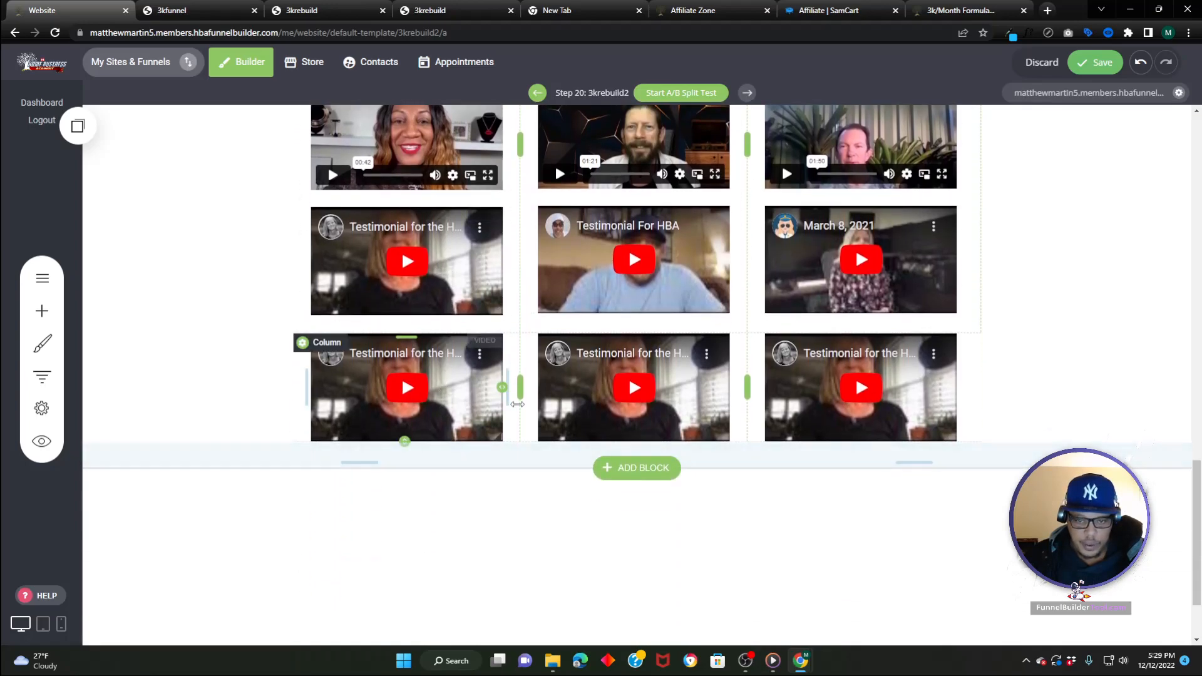
scroll(375, 363, "up", 2)
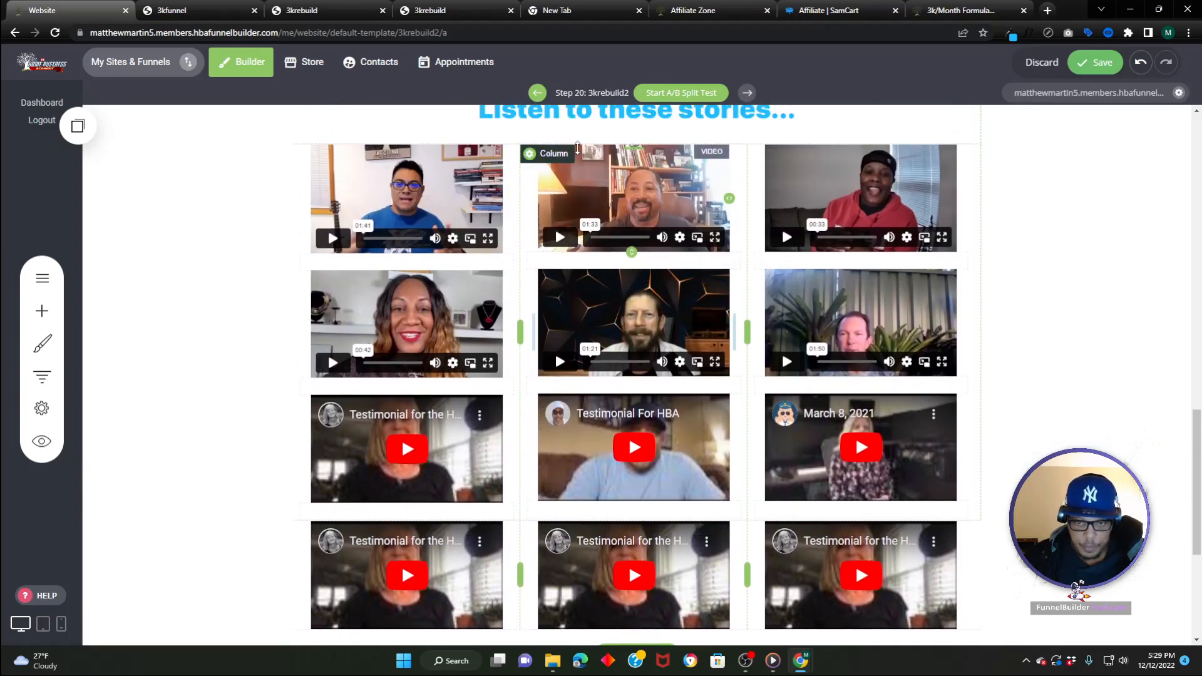
scroll(407, 436, "down", 2)
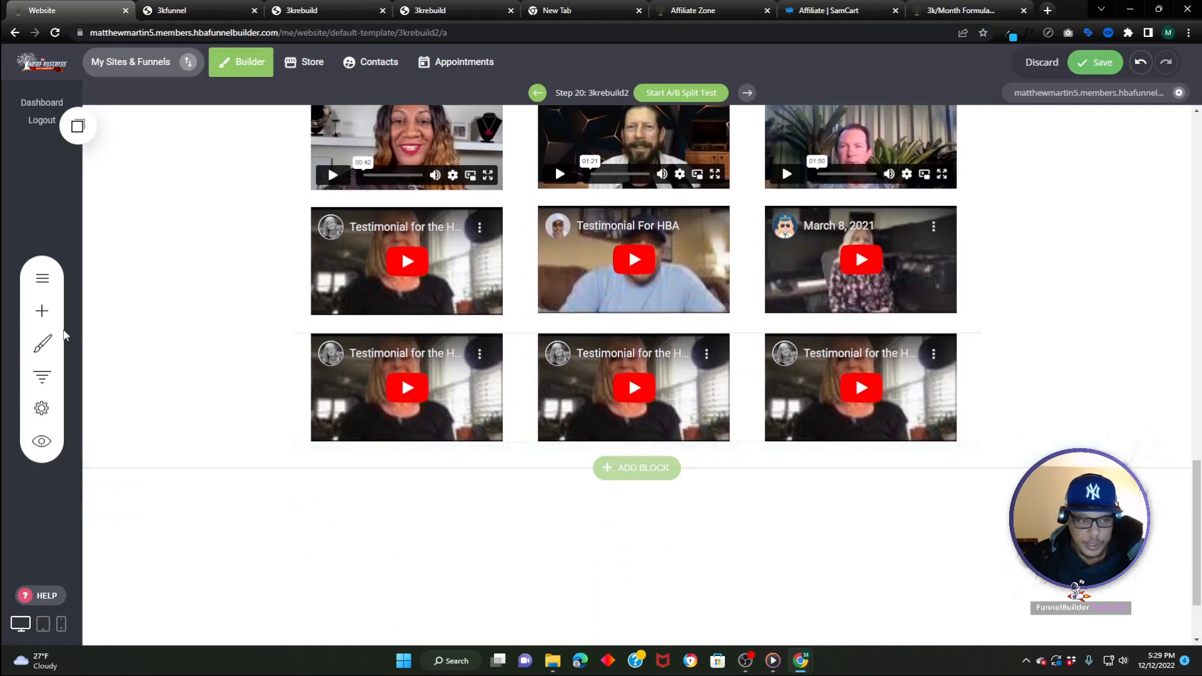
- Add a spacer beneath the video in each of the new row's three columns and save the page
left_click(42, 311)
left_click_drag(90, 285, 395, 420)
left_click_drag(412, 498, 390, 456)
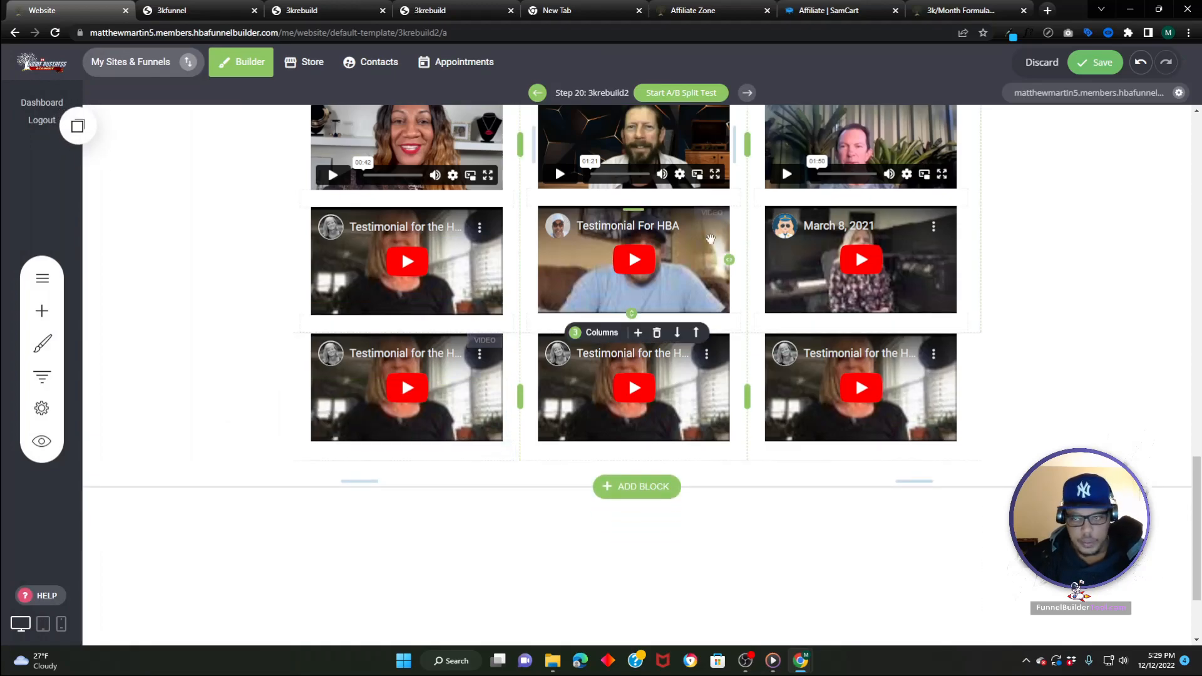
left_click(42, 310)
left_click_drag(103, 285, 598, 444)
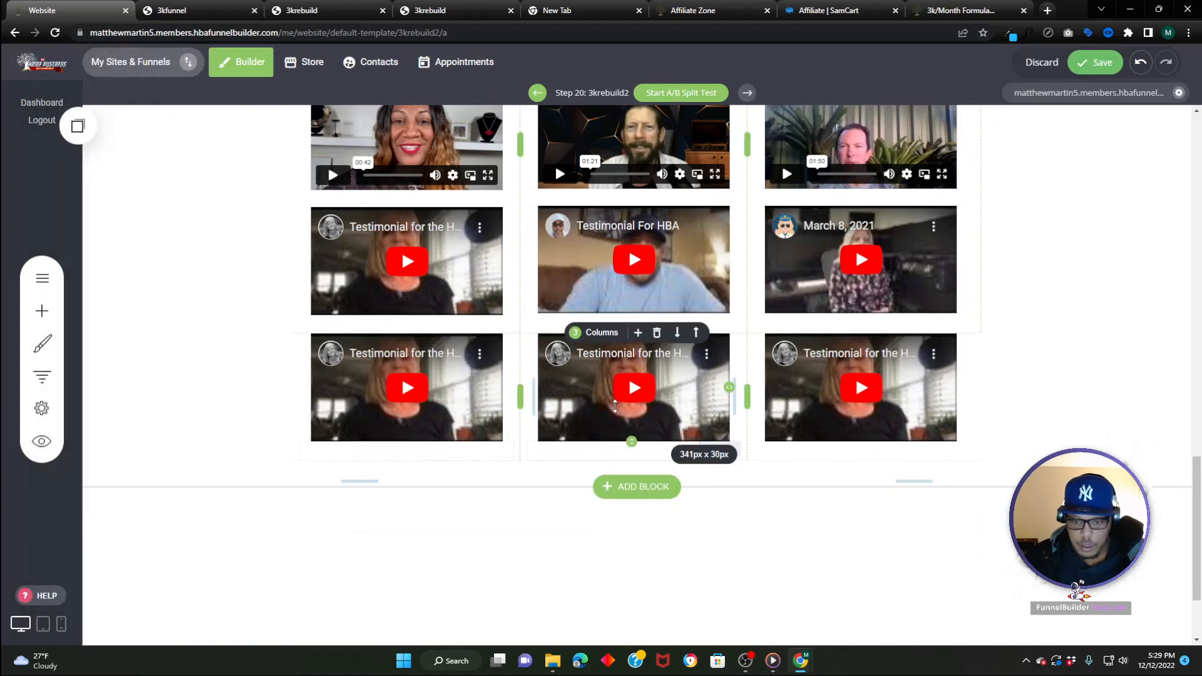
left_click(42, 311)
left_click_drag(113, 313, 831, 447)
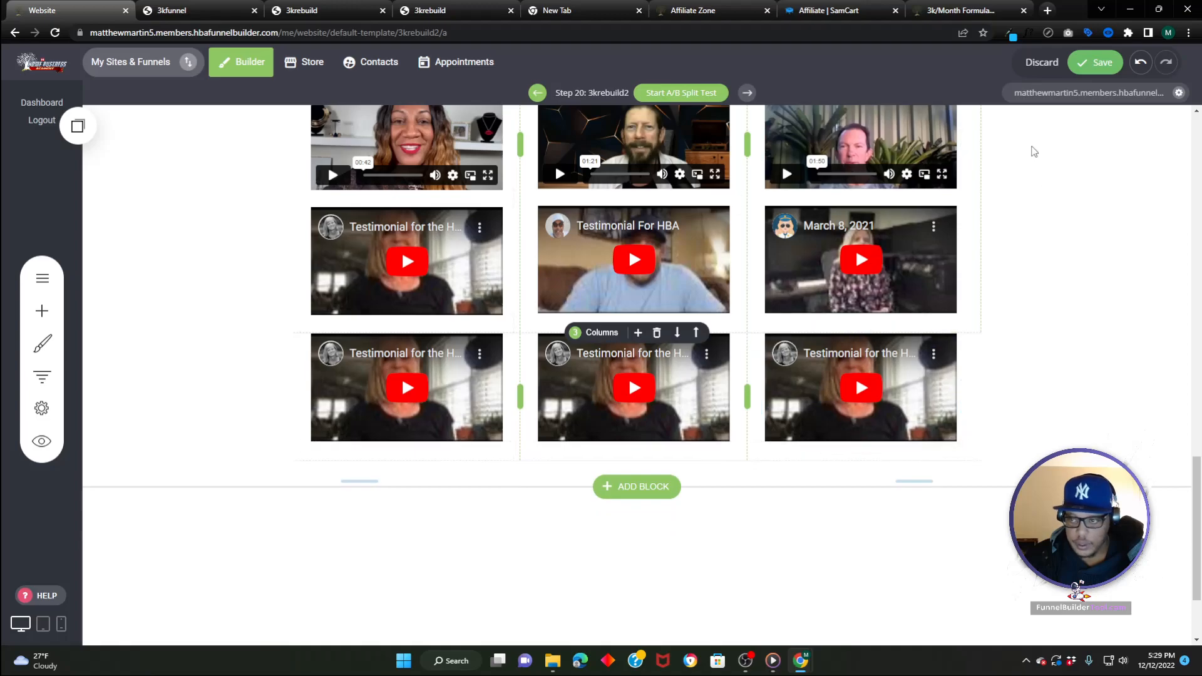
left_click(1104, 64)
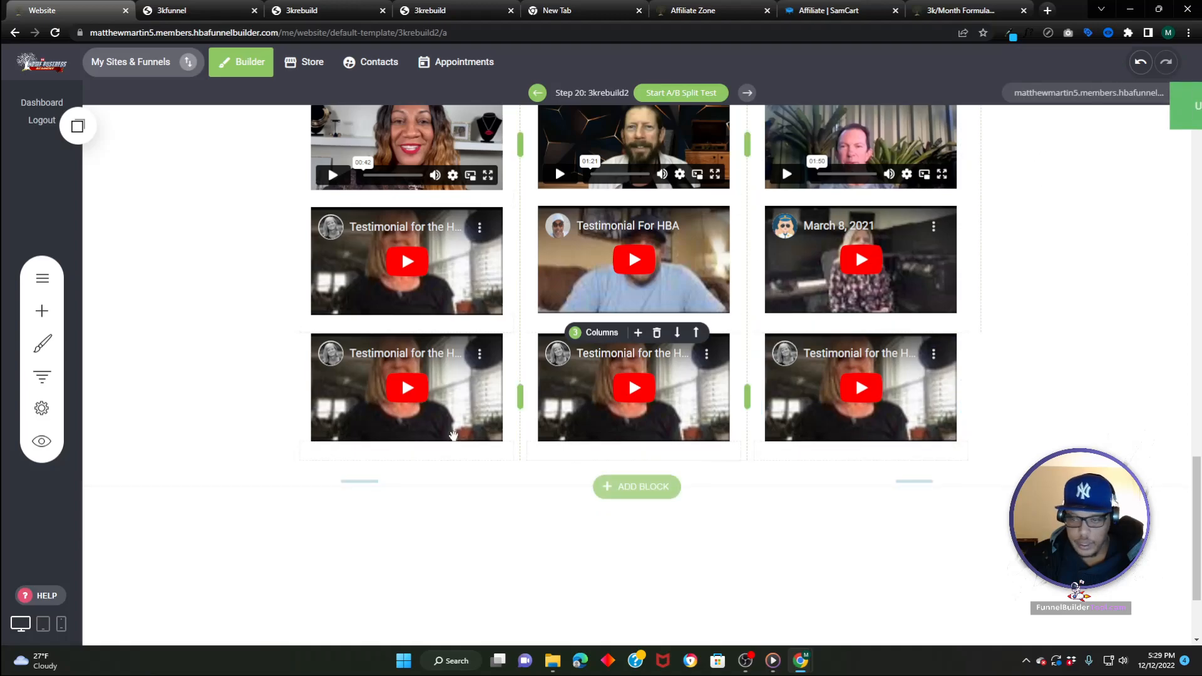
- Check how the testimonial videos stack in the mobile layout, and return to the desktop layout
left_click(62, 624)
scroll(641, 368, "up", 3)
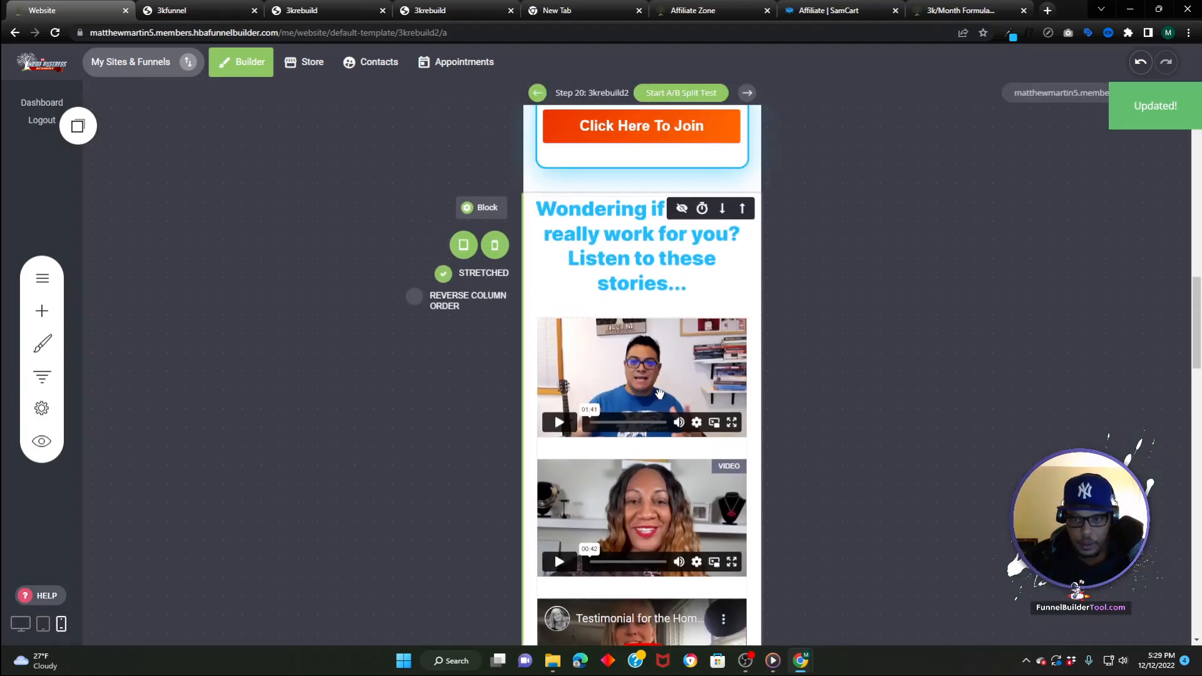
scroll(641, 368, "down", 2)
scroll(608, 155, "down", 6)
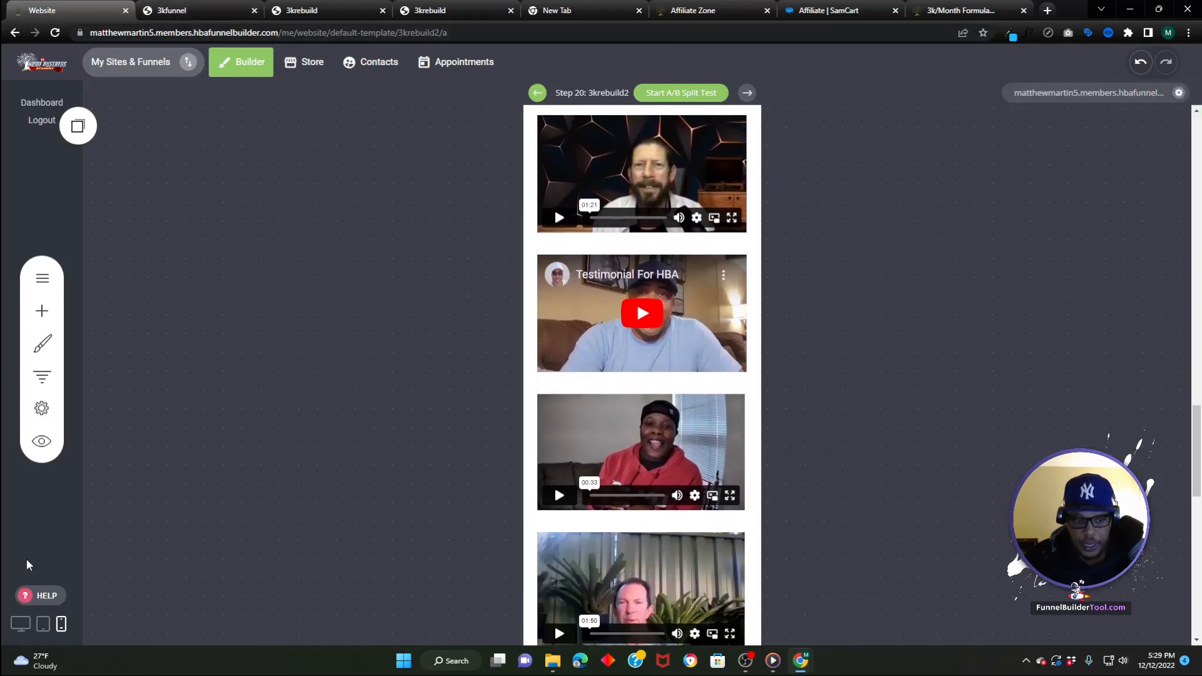
left_click(31, 623)
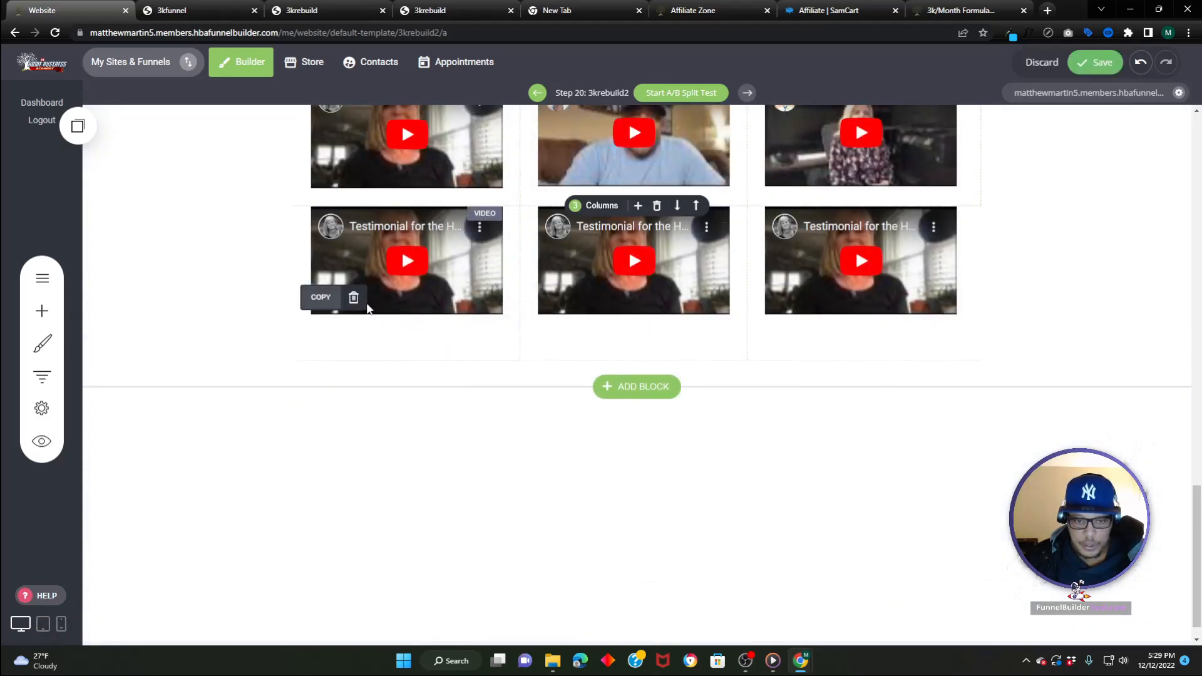
- Delete the spacer beneath the new row's first video, check the stacked videos in the mobile layout, and return to the desktop layout
left_click(354, 297)
left_click(644, 329)
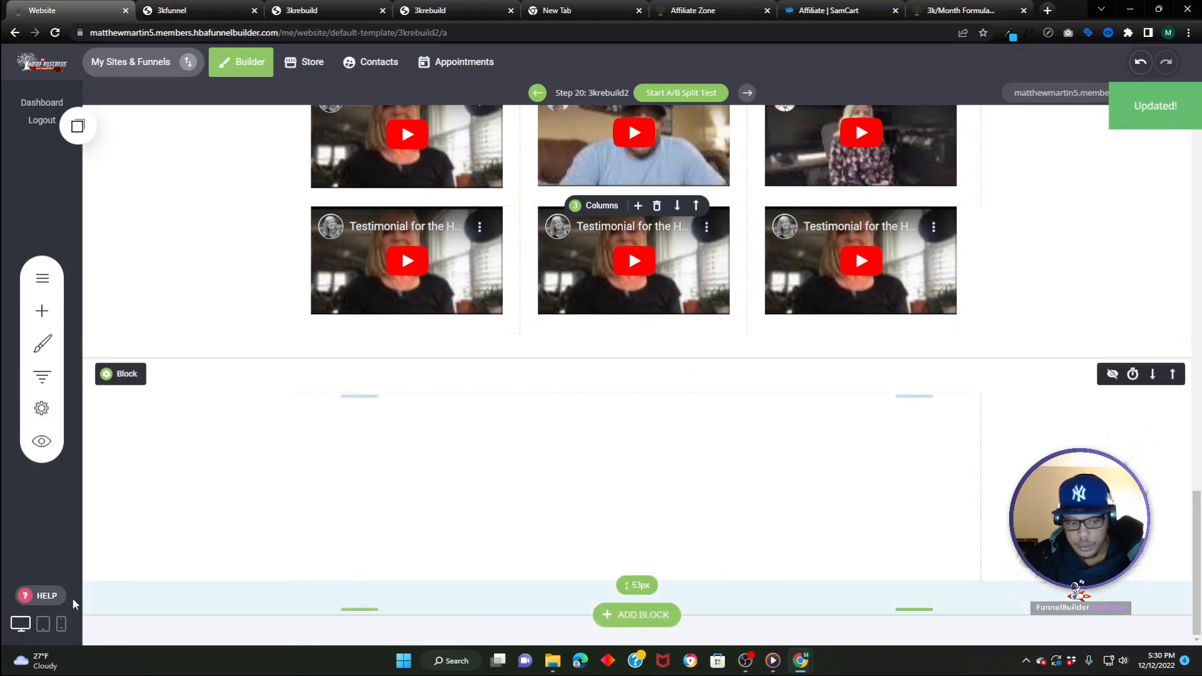
left_click(60, 624)
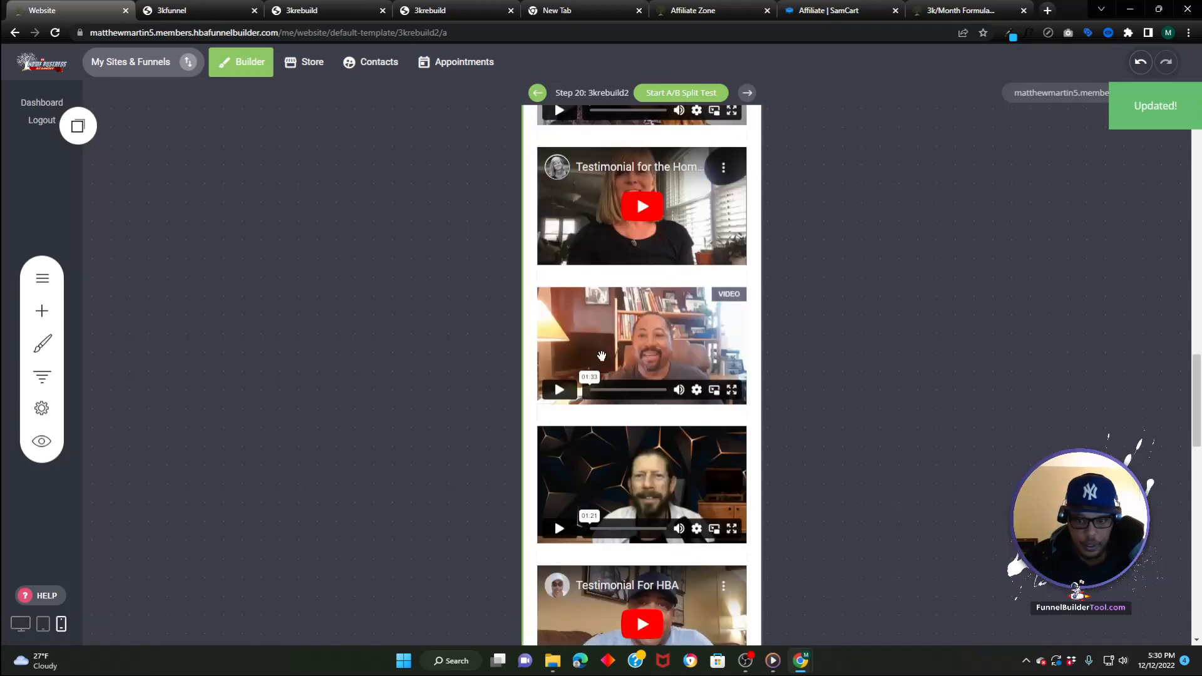
scroll(602, 357, "up", 5)
scroll(602, 357, "down", 3)
scroll(602, 357, "down", 10)
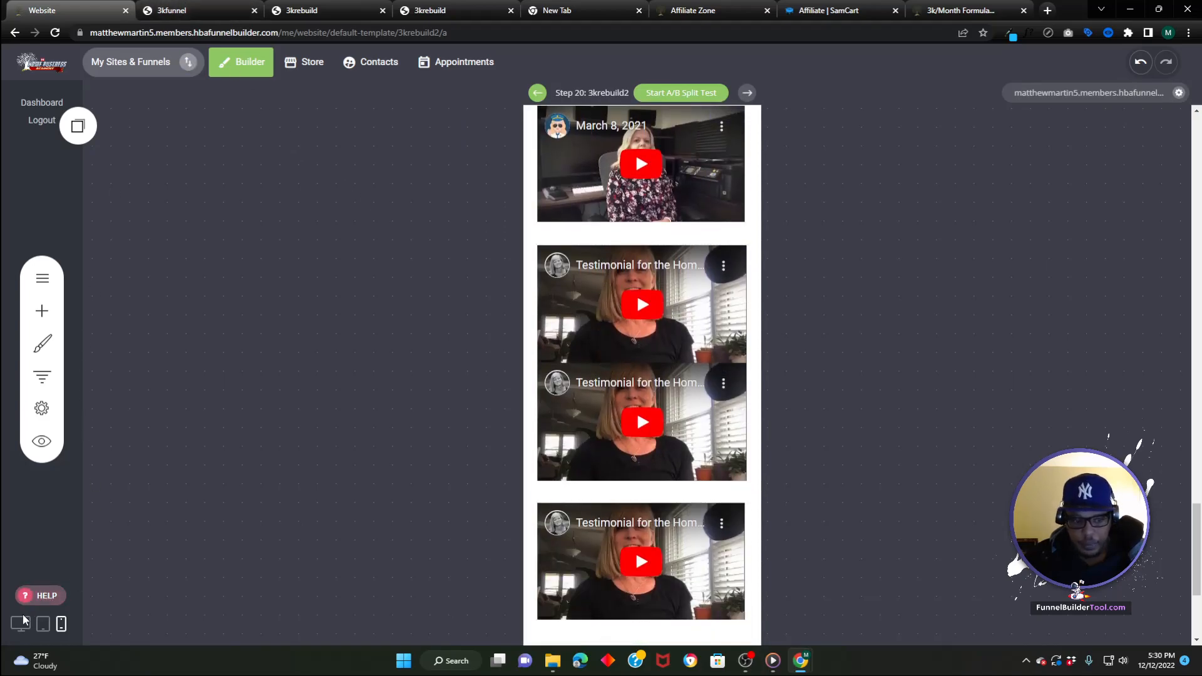
left_click(19, 631)
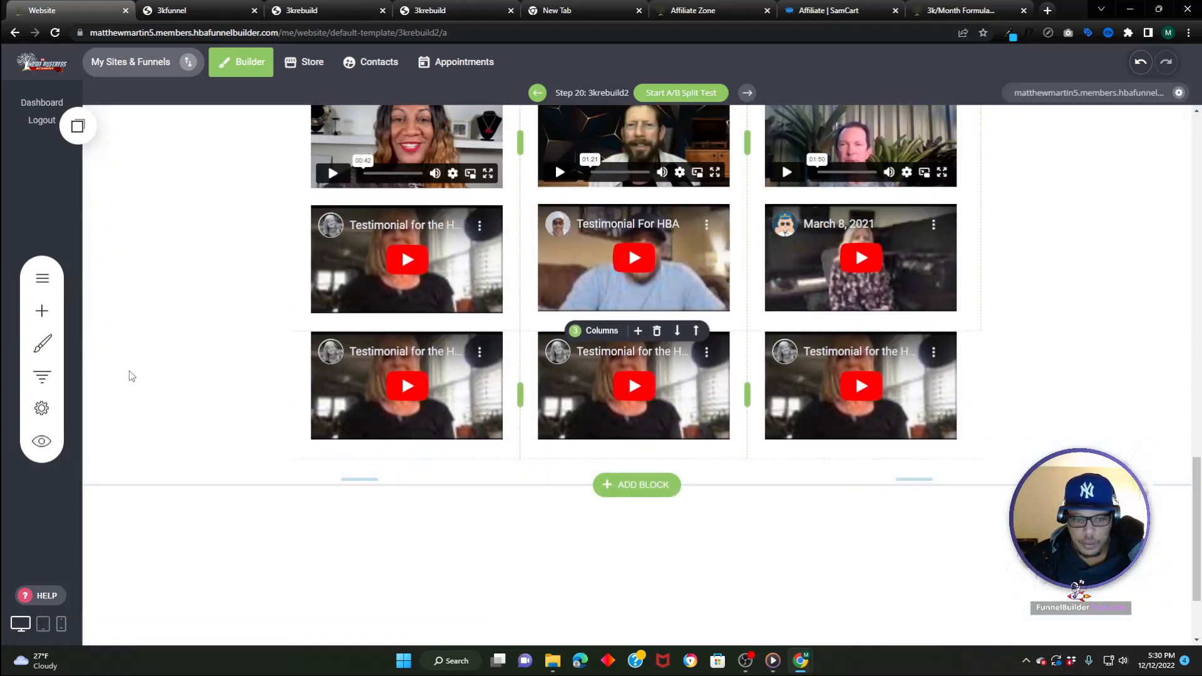
- Add a spacer beneath the new row's first video again and save the page
left_click(42, 311)
left_click_drag(103, 305, 432, 446)
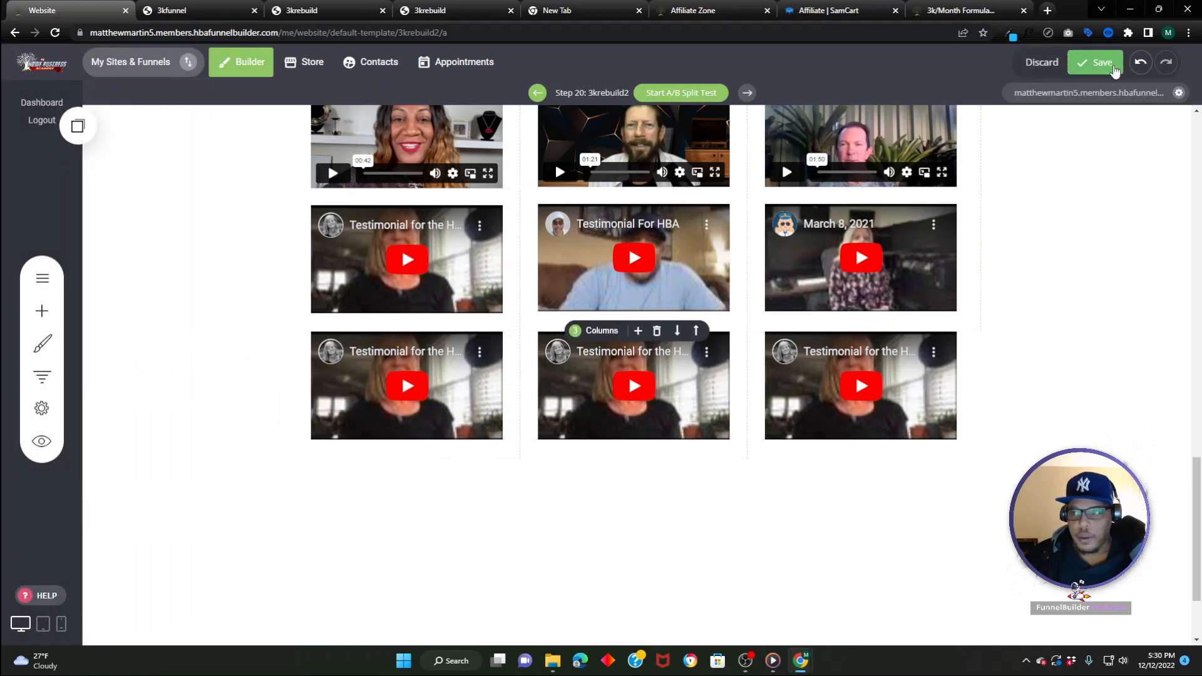
left_click(1102, 63)
scroll(514, 215, "up", 4)
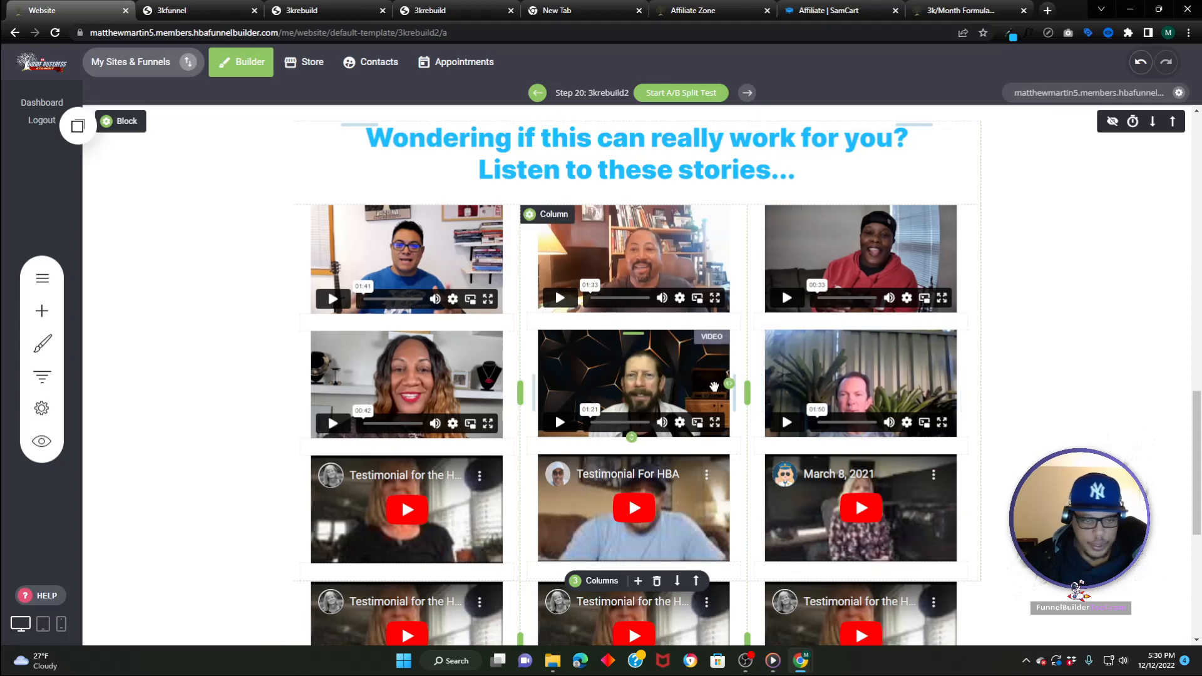
scroll(1086, 441, "down", 5)
- Examine the section below the testimonial videos on the original 3kfunnel page and compare it with the rebuilt pages
left_click(178, 13)
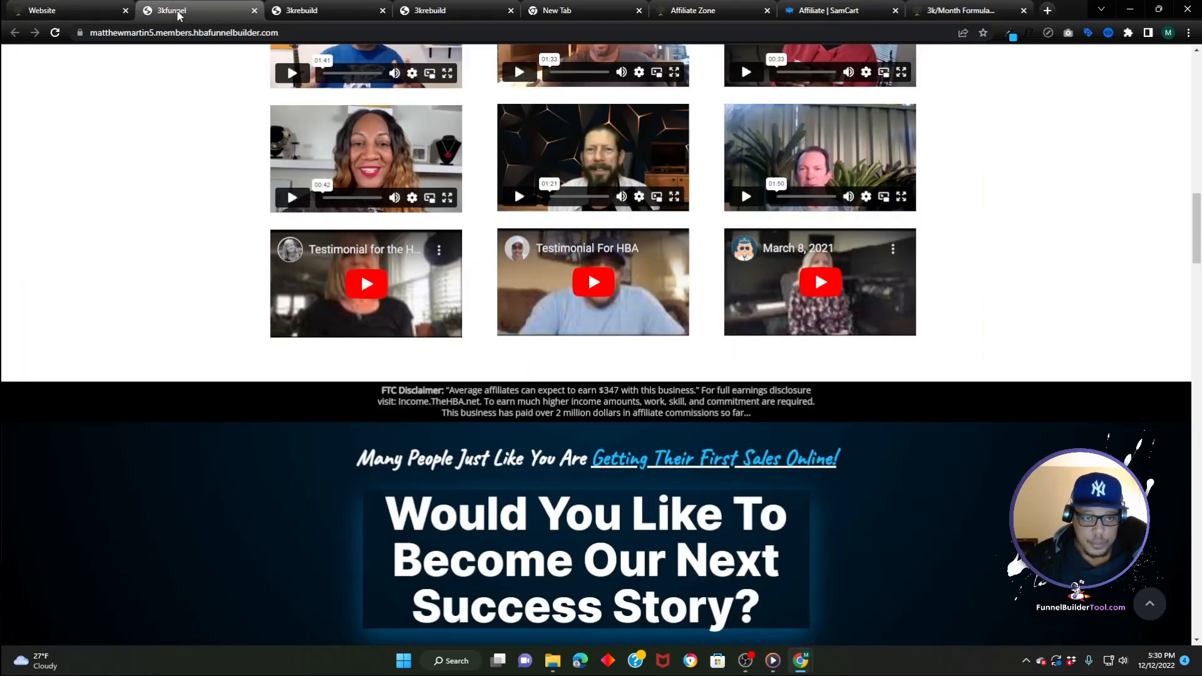
left_click(303, 10)
scroll(294, 183, "down", 6)
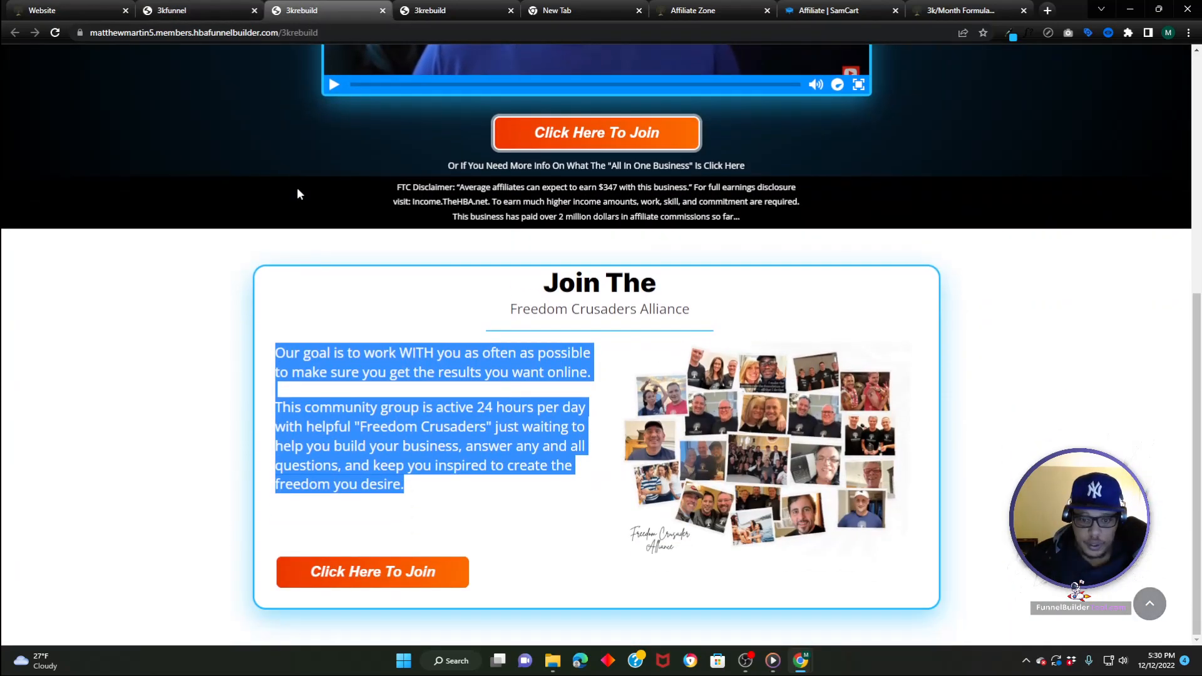
left_click(154, 6)
scroll(350, 225, "down", 15)
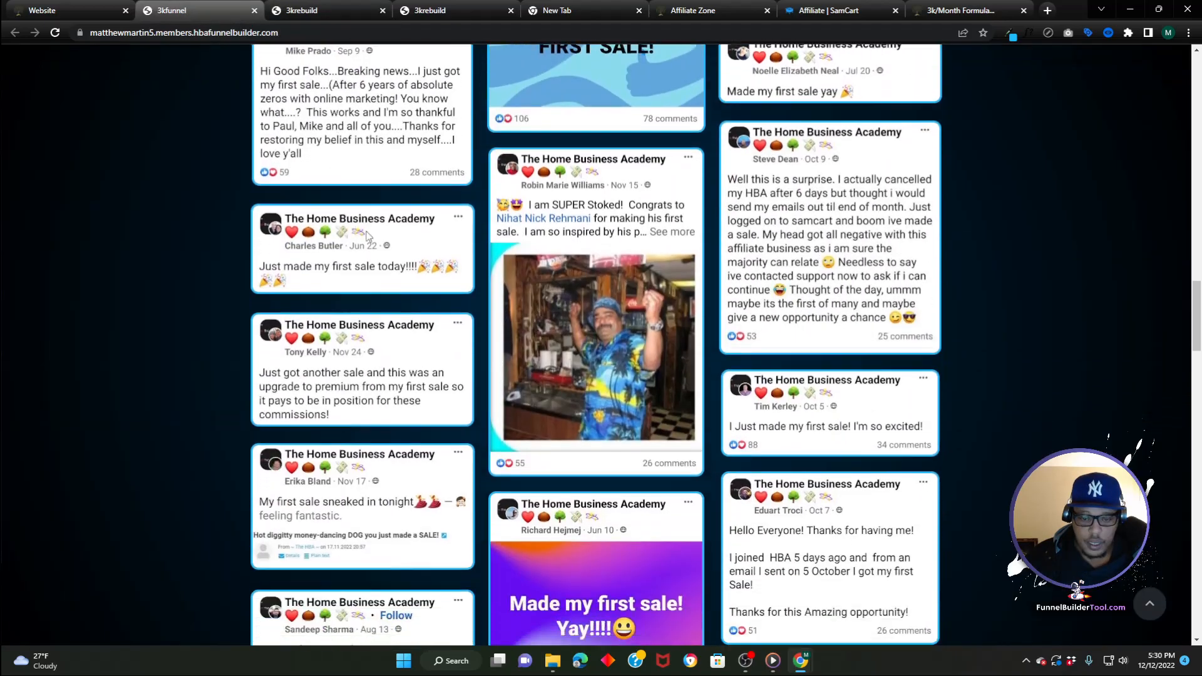
scroll(367, 187, "down", 15)
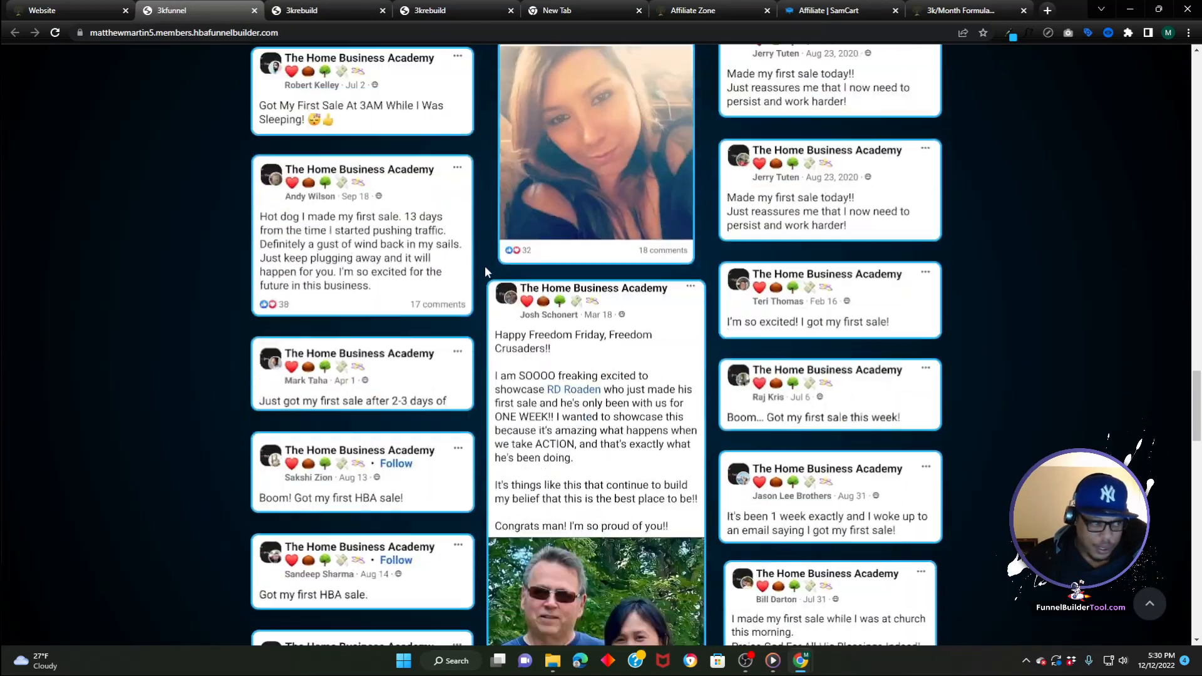
scroll(491, 269, "down", 8)
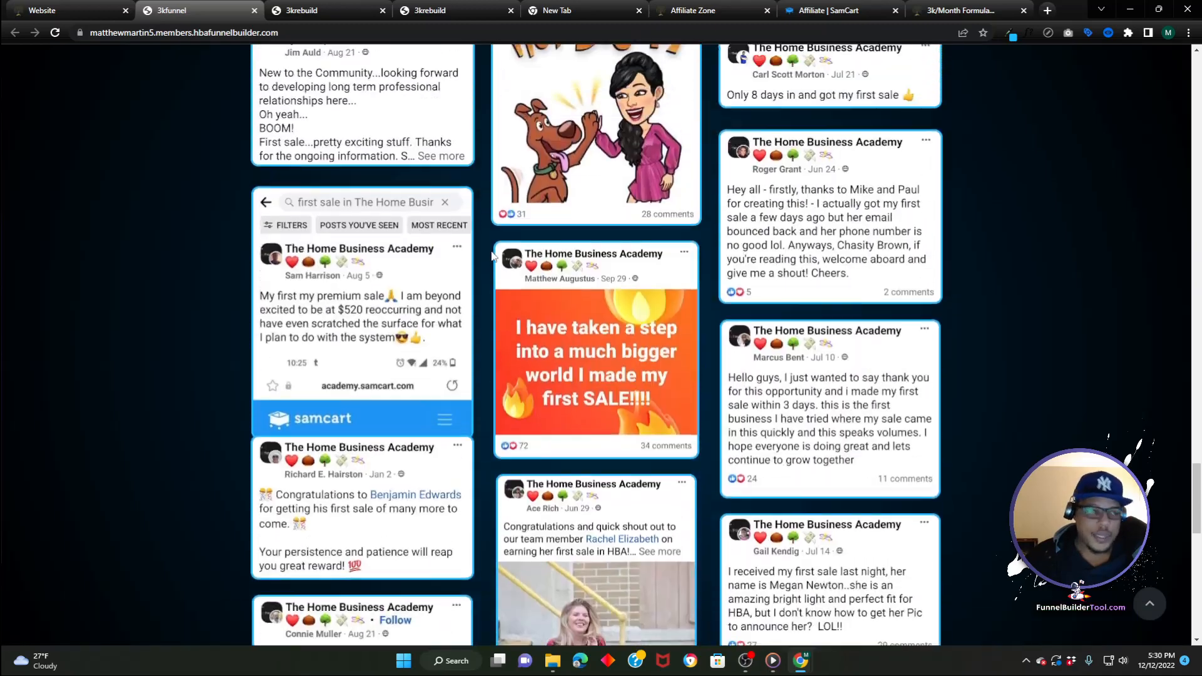
scroll(492, 255, "up", 6)
left_click(63, 10)
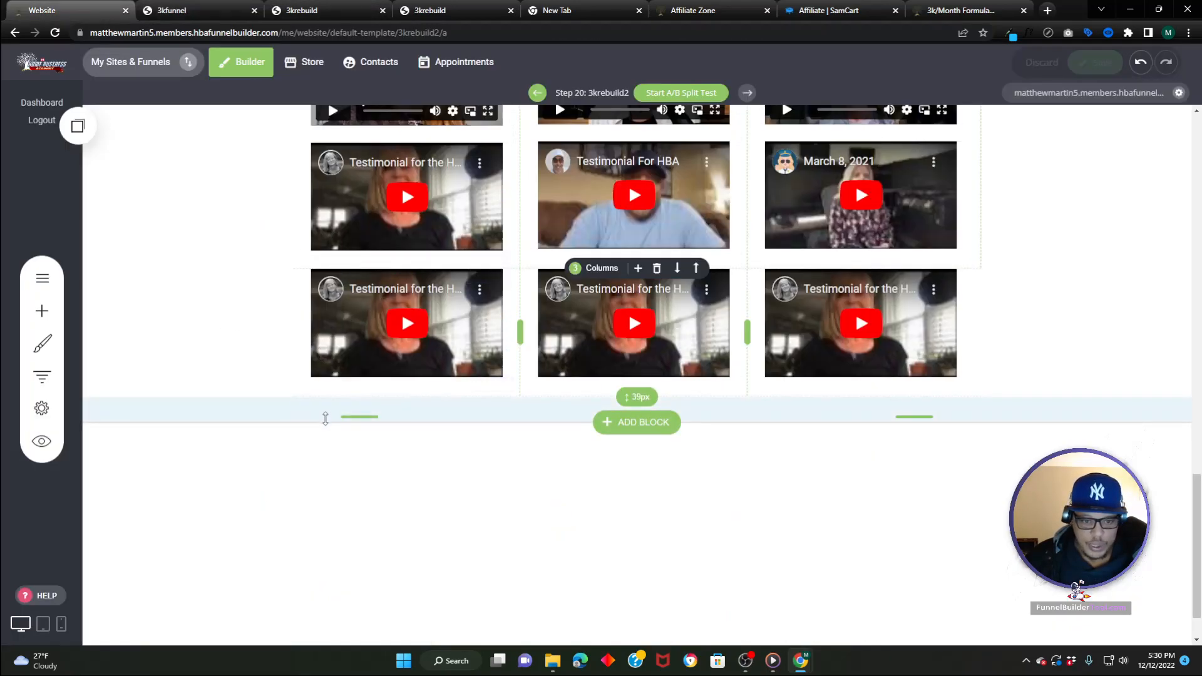
left_click(188, 10)
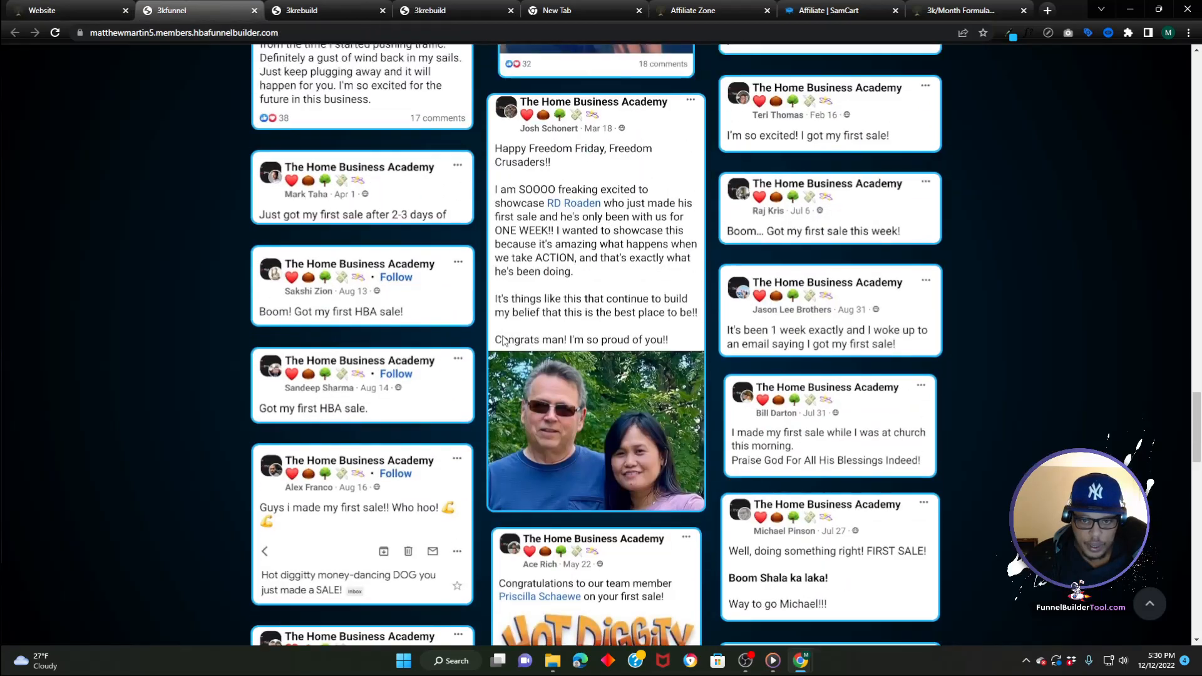
scroll(503, 341, "up", 15)
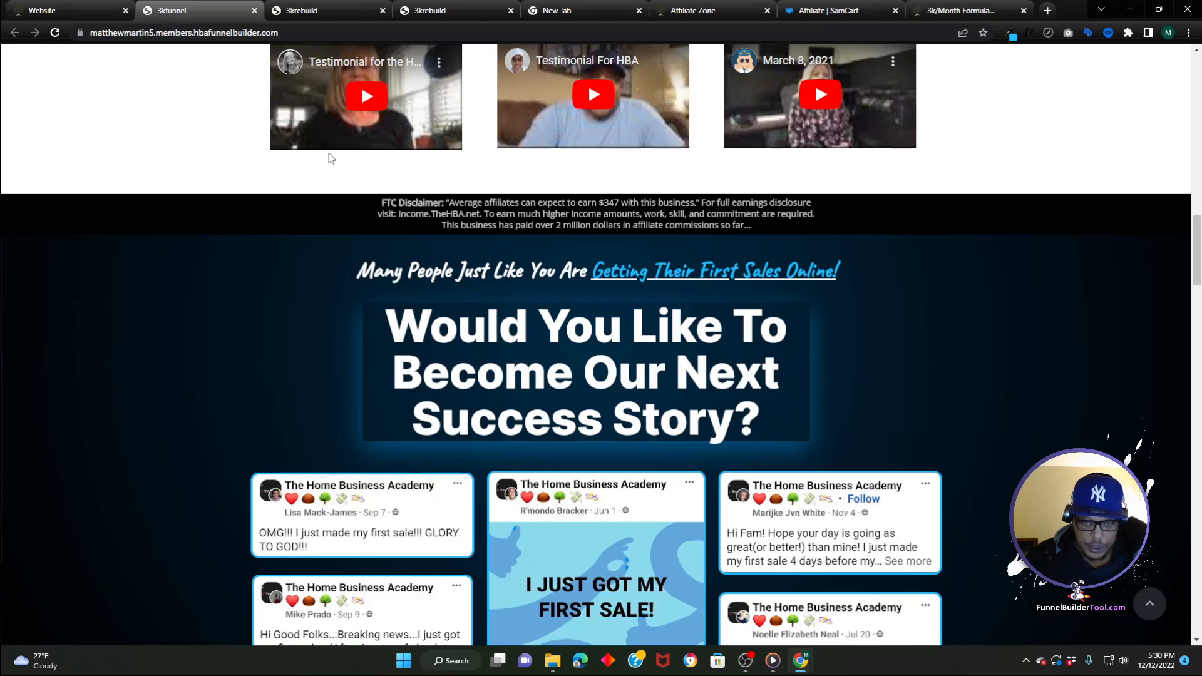
- Back in the page builder, insert the saved "Many People Just Like You Are Getting Their First Sales Online!" block below the testimonial video rows
left_click(60, 5)
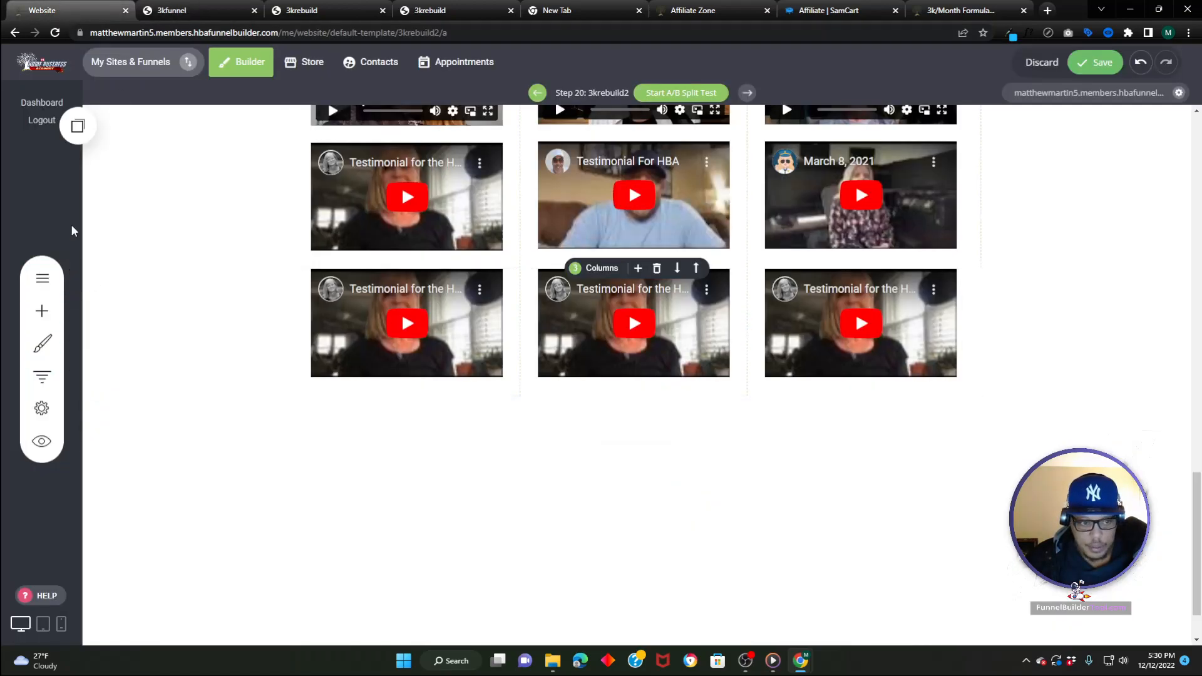
left_click(78, 128)
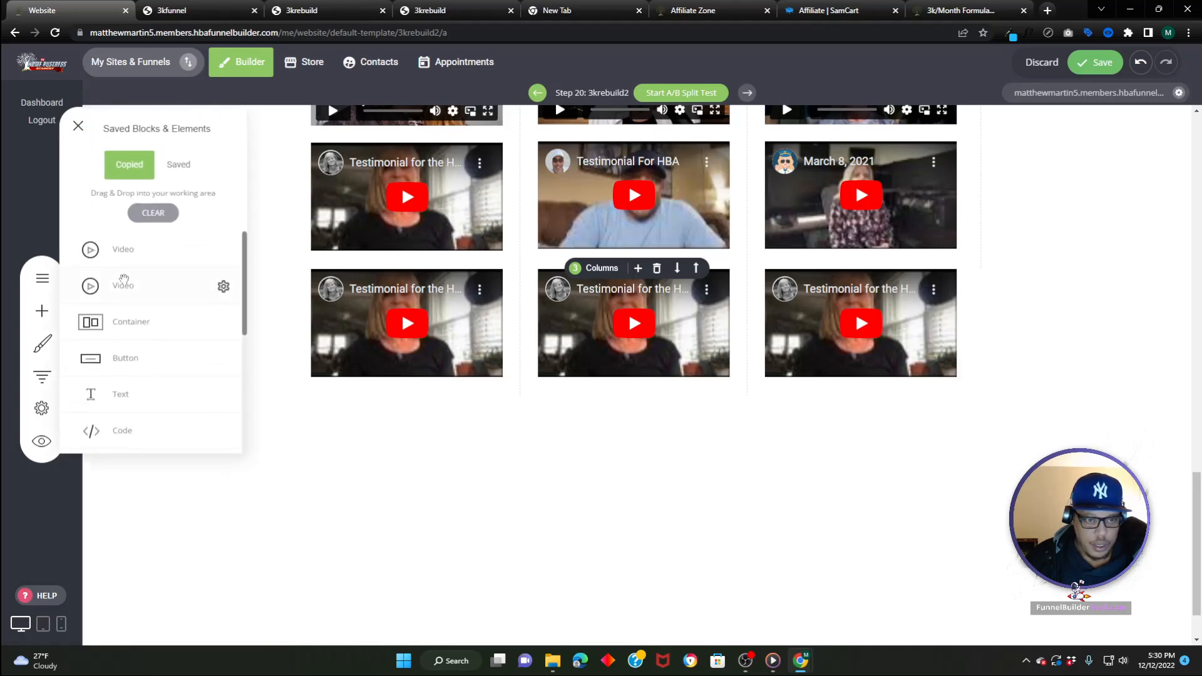
left_click(170, 167)
left_click_drag(119, 229, 436, 404)
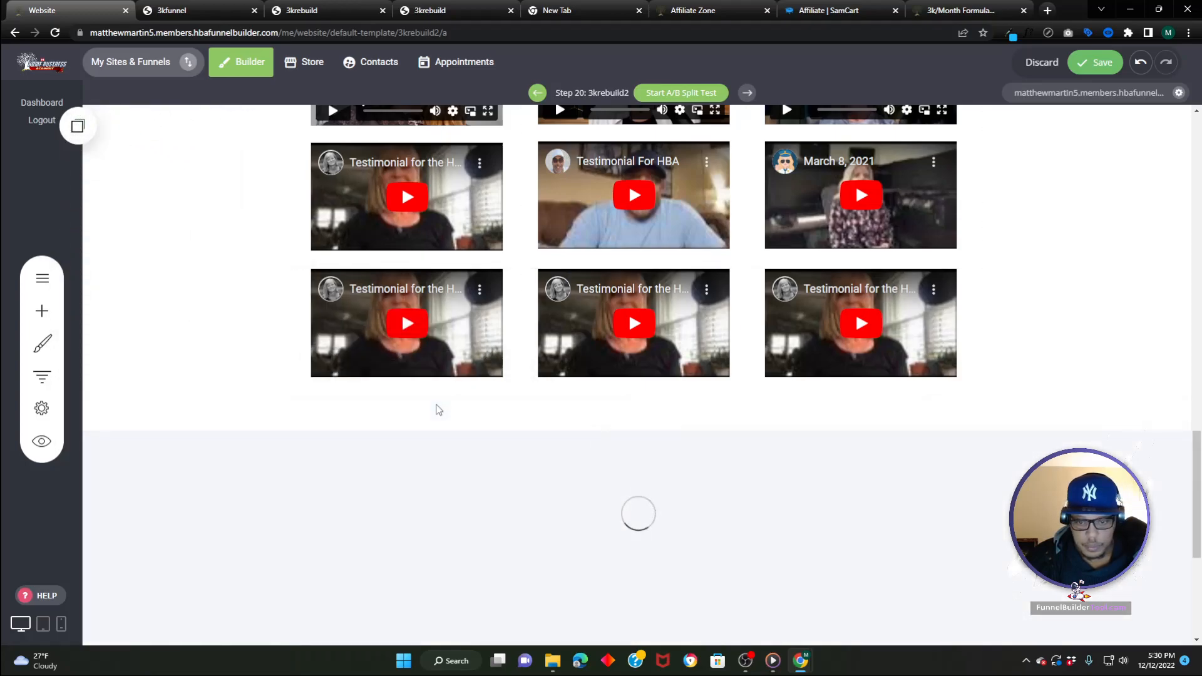
scroll(439, 407, "down", 3)
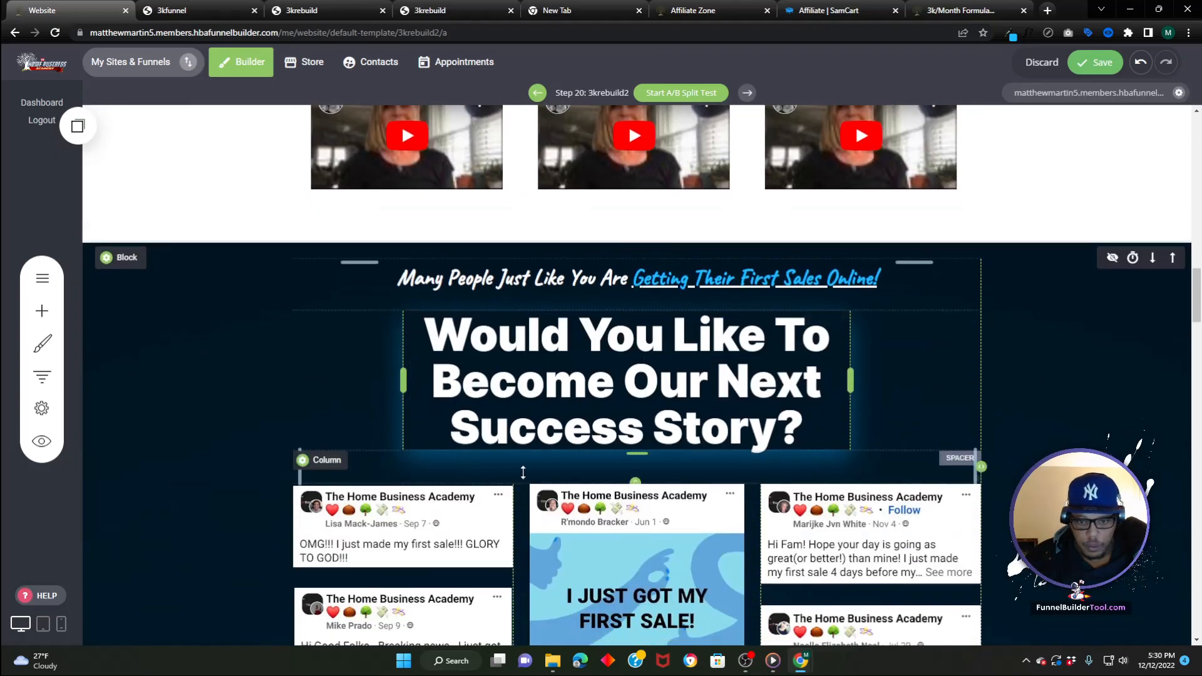
- Delete the three-column row with the "Would You Like To Become Our Next Success Story?" heading and select the heading above it
left_click(539, 378)
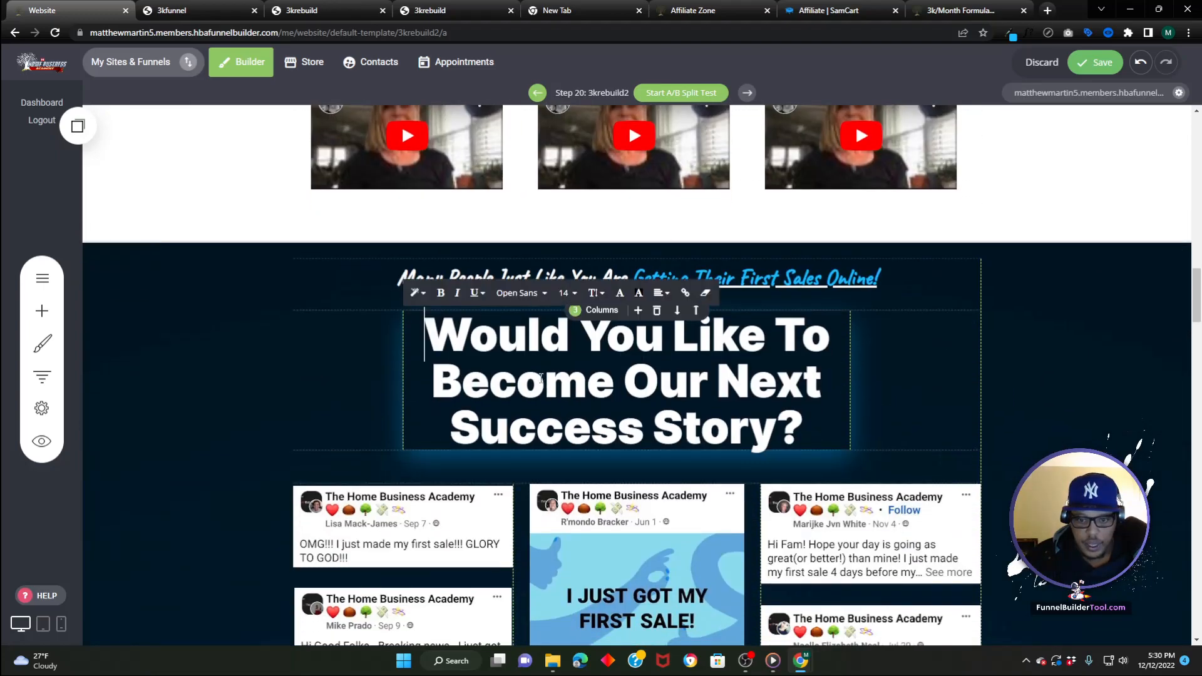
left_click(358, 380)
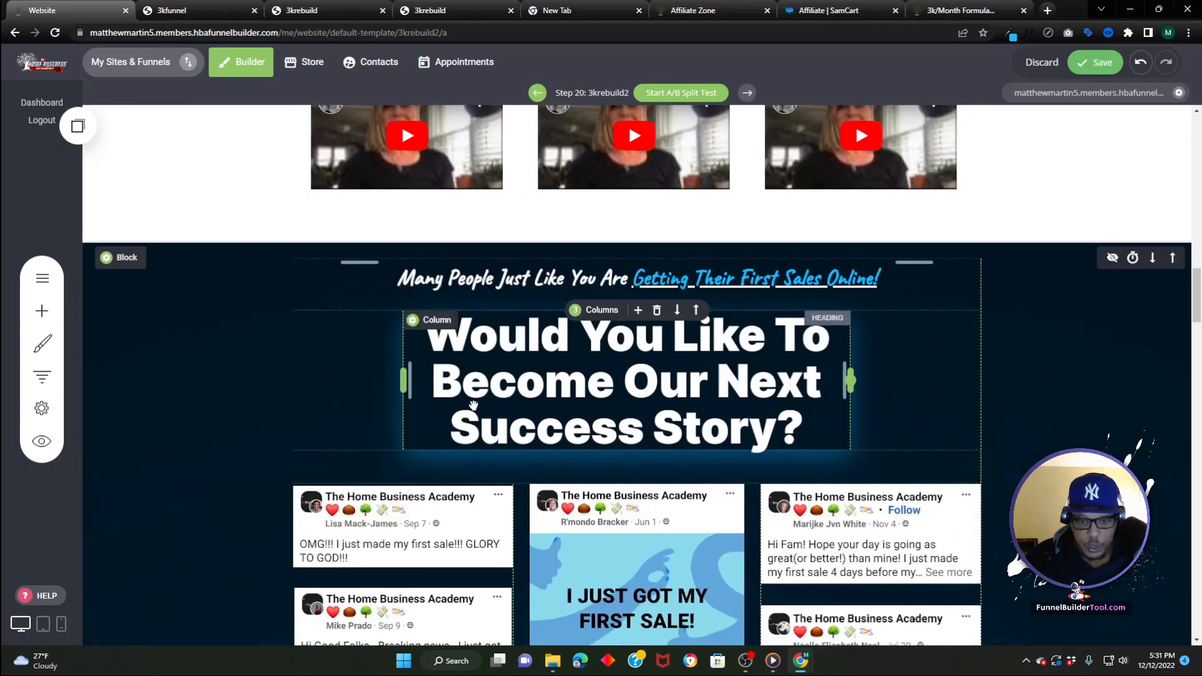
left_click(658, 316)
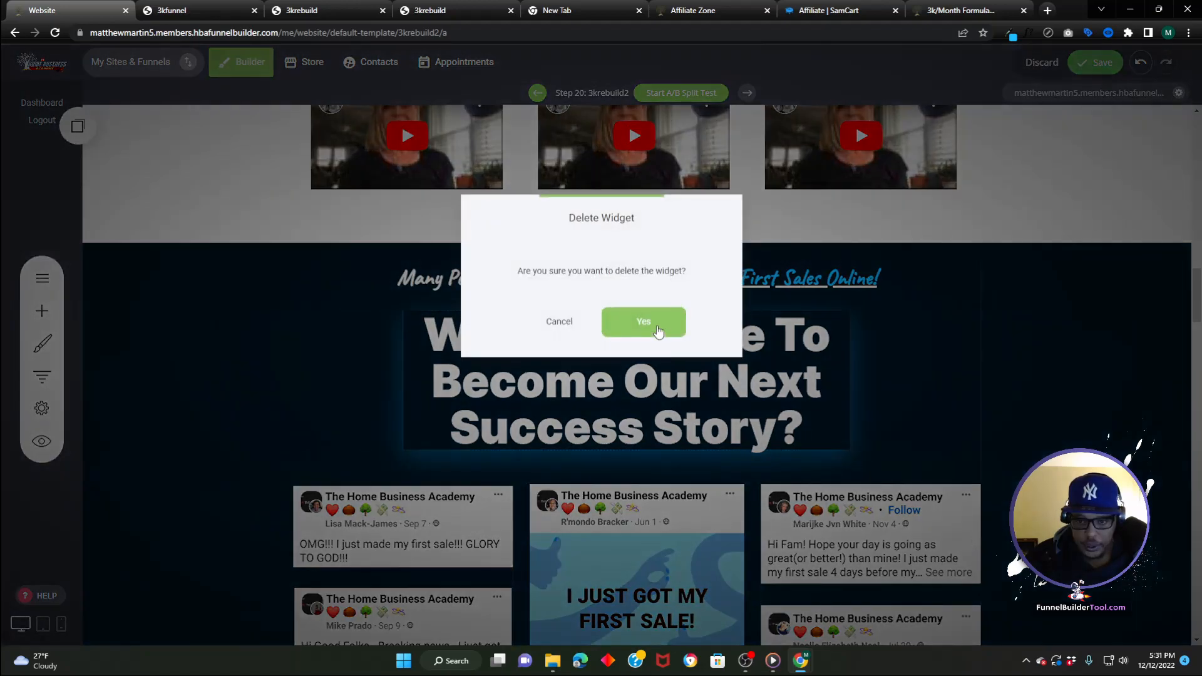
left_click(652, 323)
left_click(578, 281)
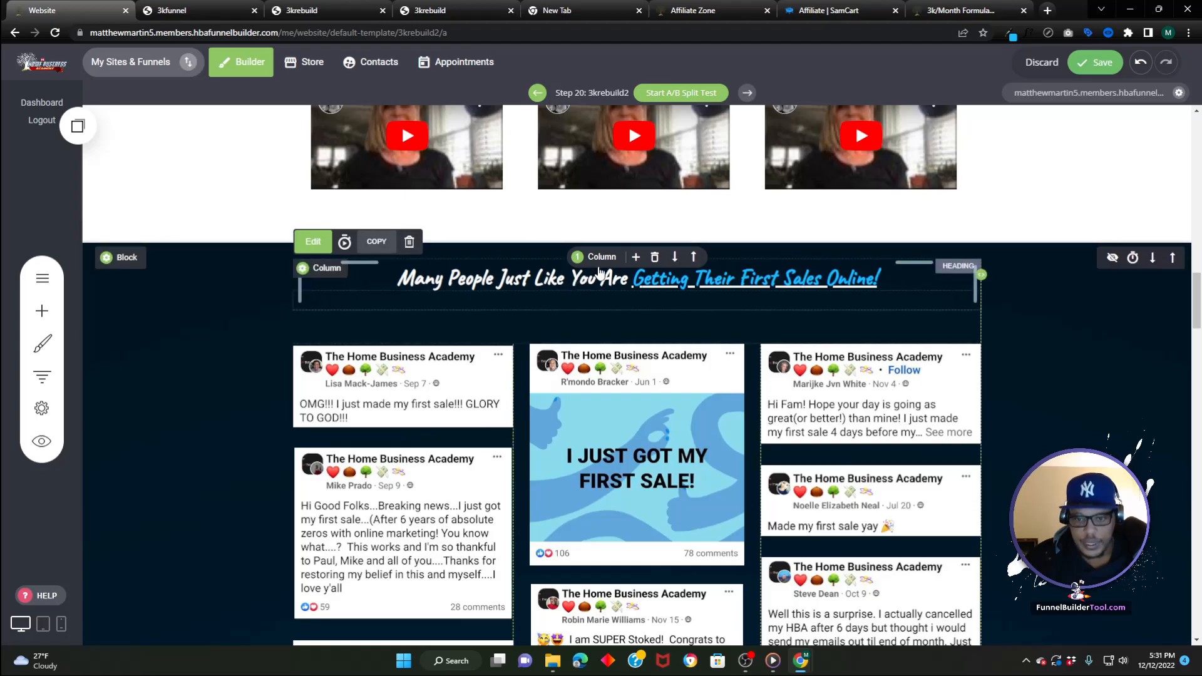
- Add a one-column row below the "Many People Just Like You Are Getting Their First Sales Online!" heading and place a spacer there
left_click(636, 257)
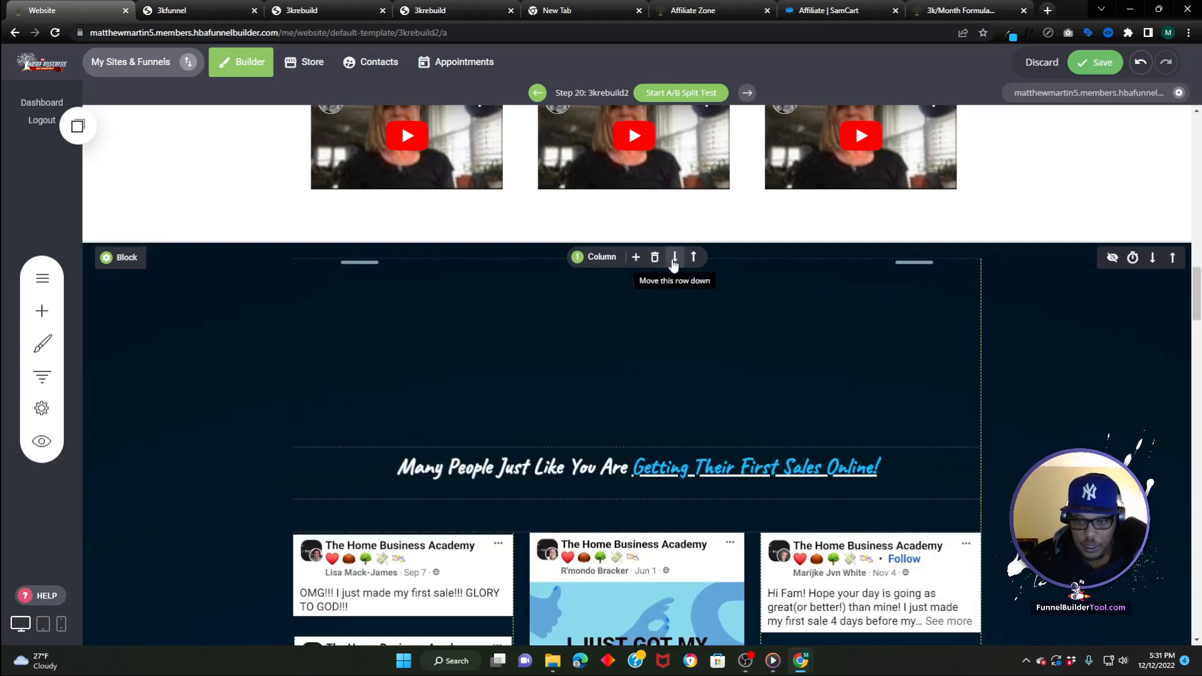
left_click(674, 258)
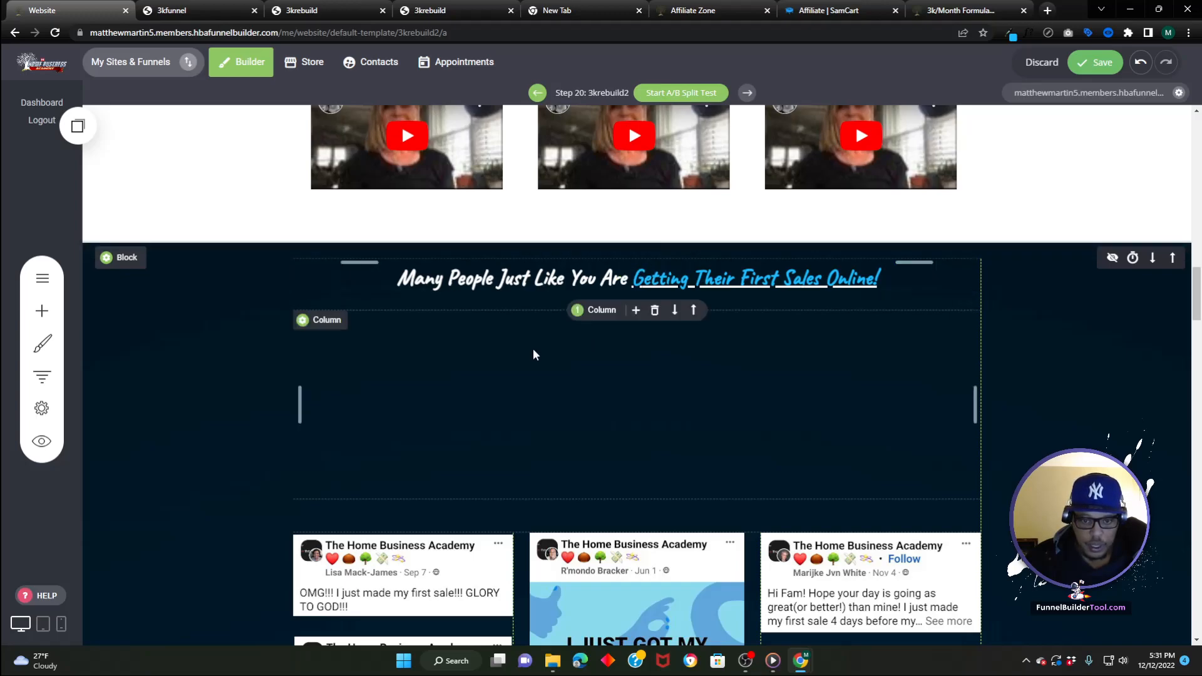
left_click(42, 311)
left_click_drag(119, 300, 527, 344)
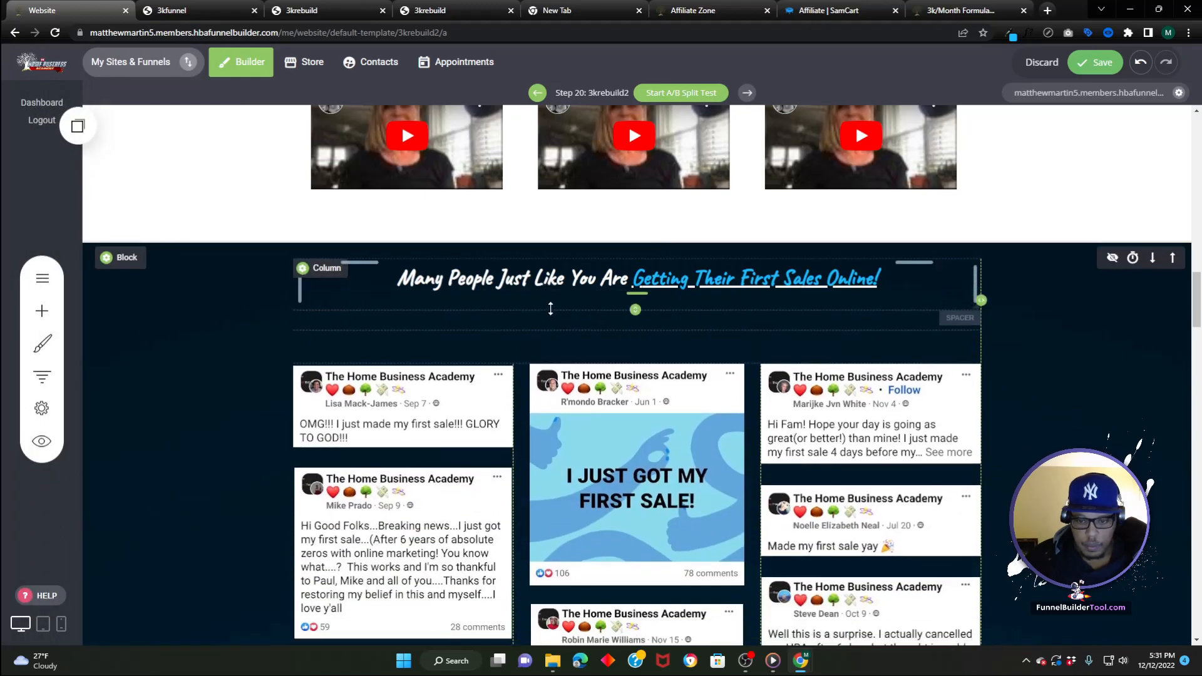
left_click_drag(552, 303, 555, 347)
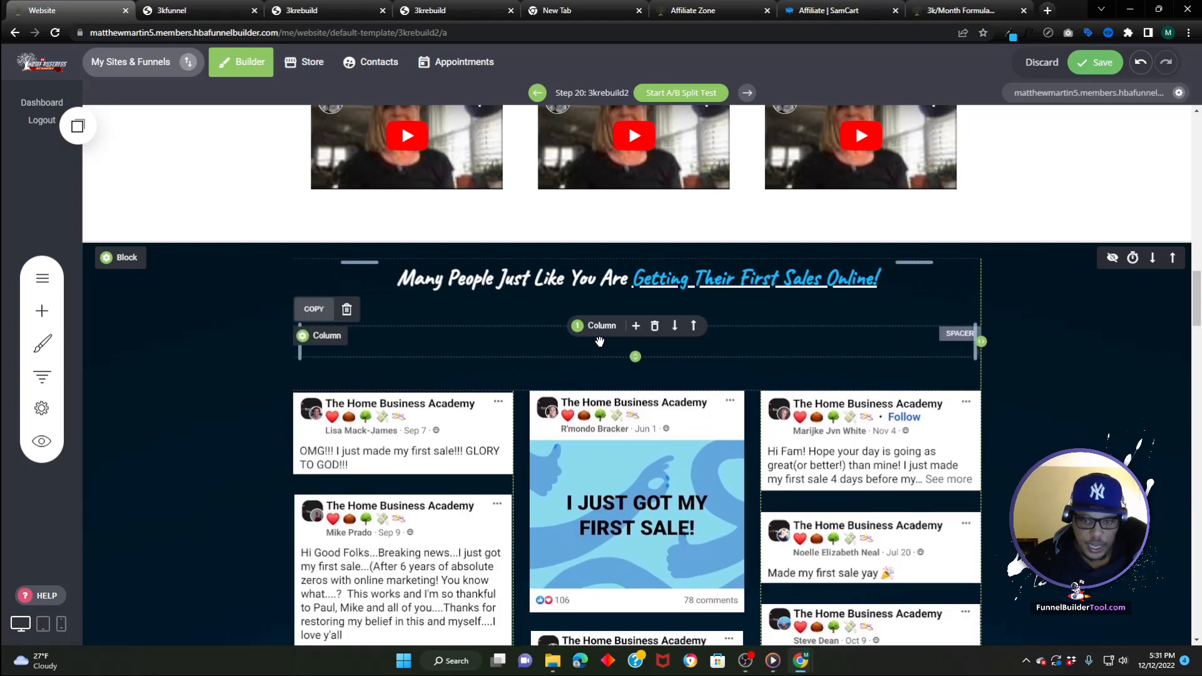
- Change the new row to three columns with a wider middle column, and tighten the spacing beneath the heading above it
left_click(595, 326)
left_click(646, 386)
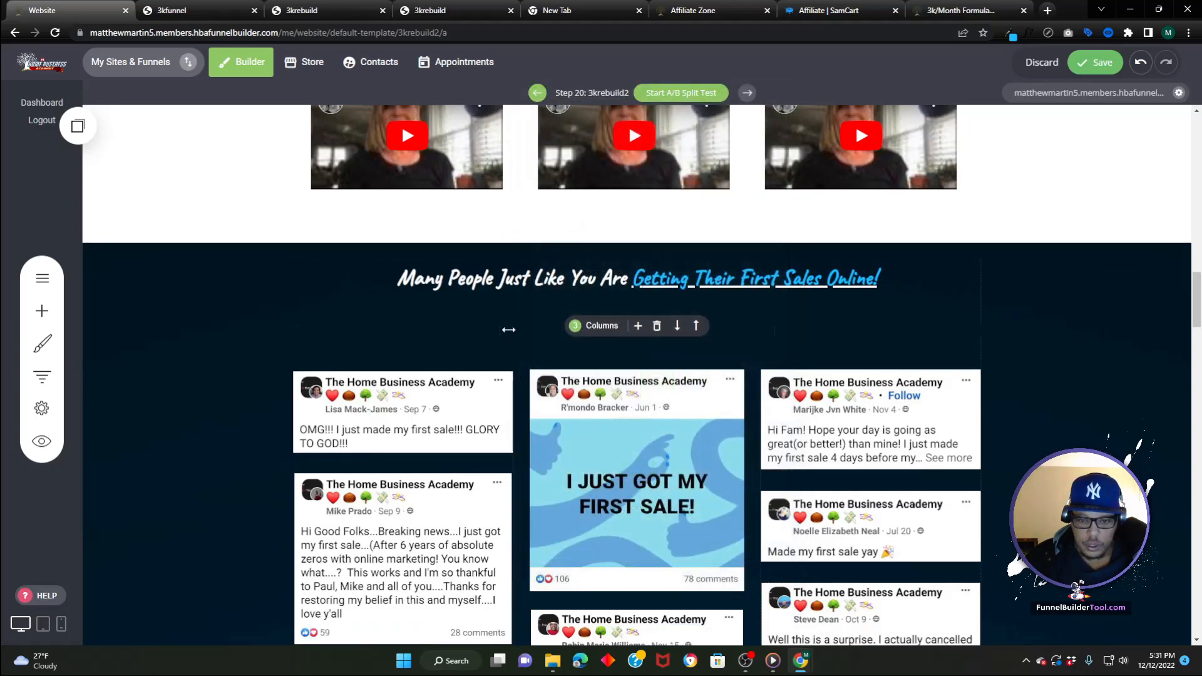
left_click_drag(499, 331, 417, 331)
mouse_move(505, 332)
left_mouse_down()
mouse_move(509, 361)
mouse_move(513, 338)
mouse_move(495, 312)
left_mouse_up()
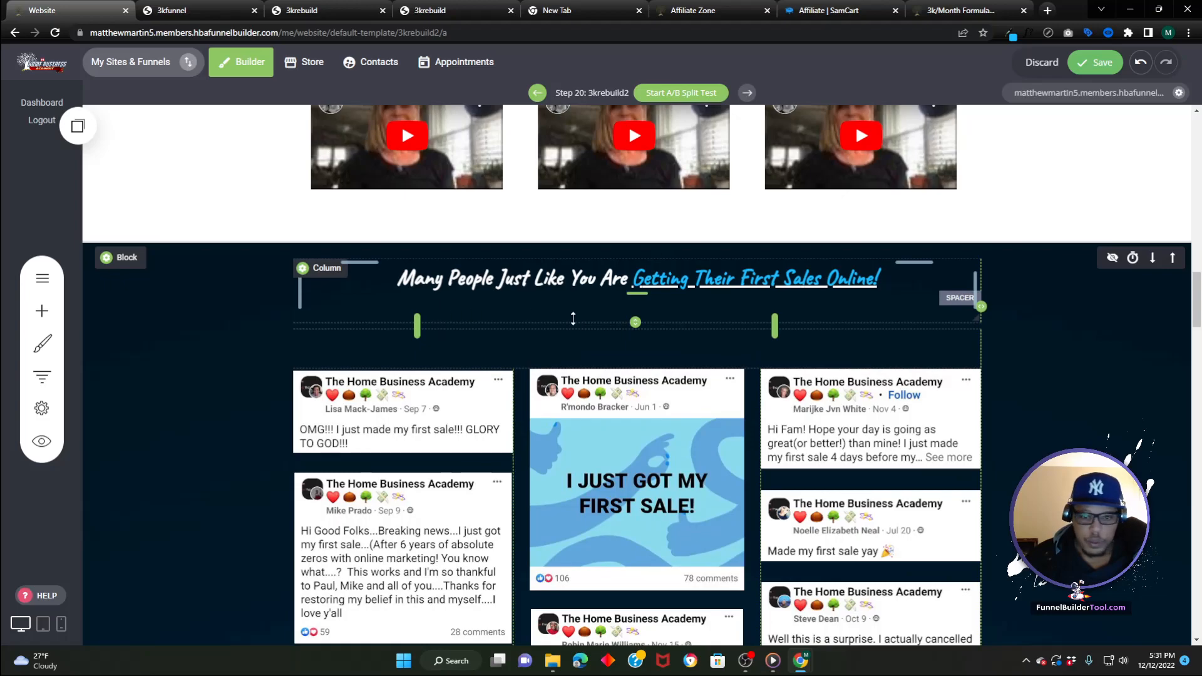
left_click_drag(634, 322, 630, 308)
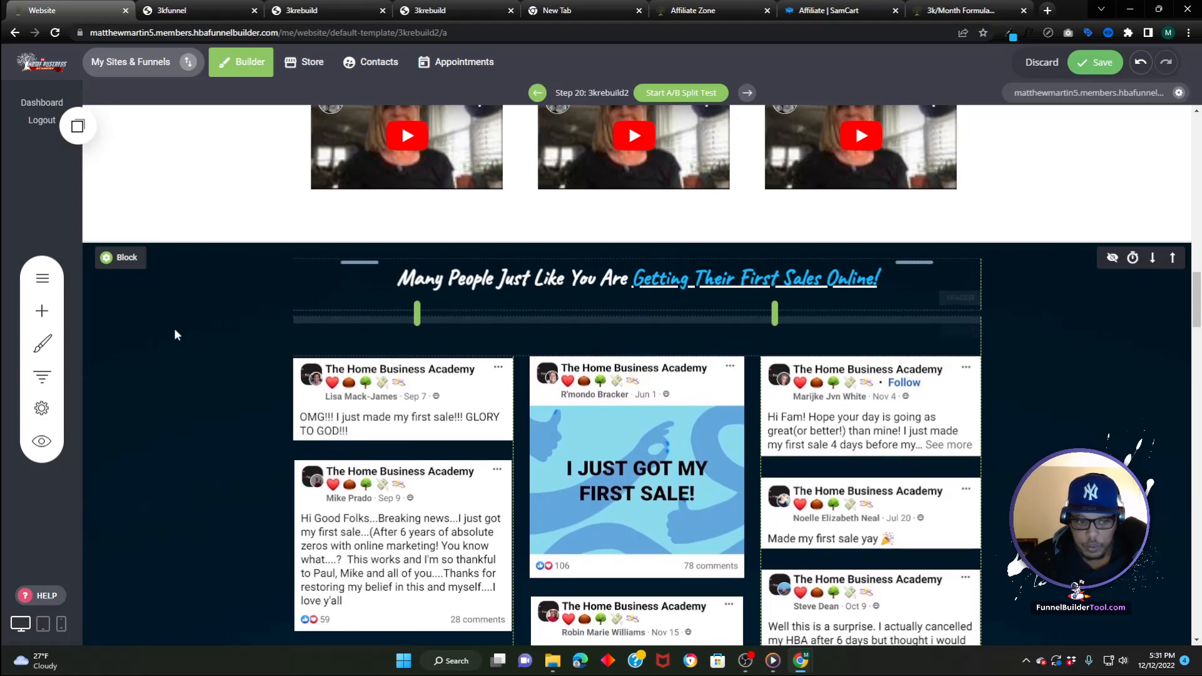
- Place a spacer in the middle column, remove the one in the first column, and widen the middle column slightly
left_click(42, 311)
left_click_drag(205, 324, 595, 332)
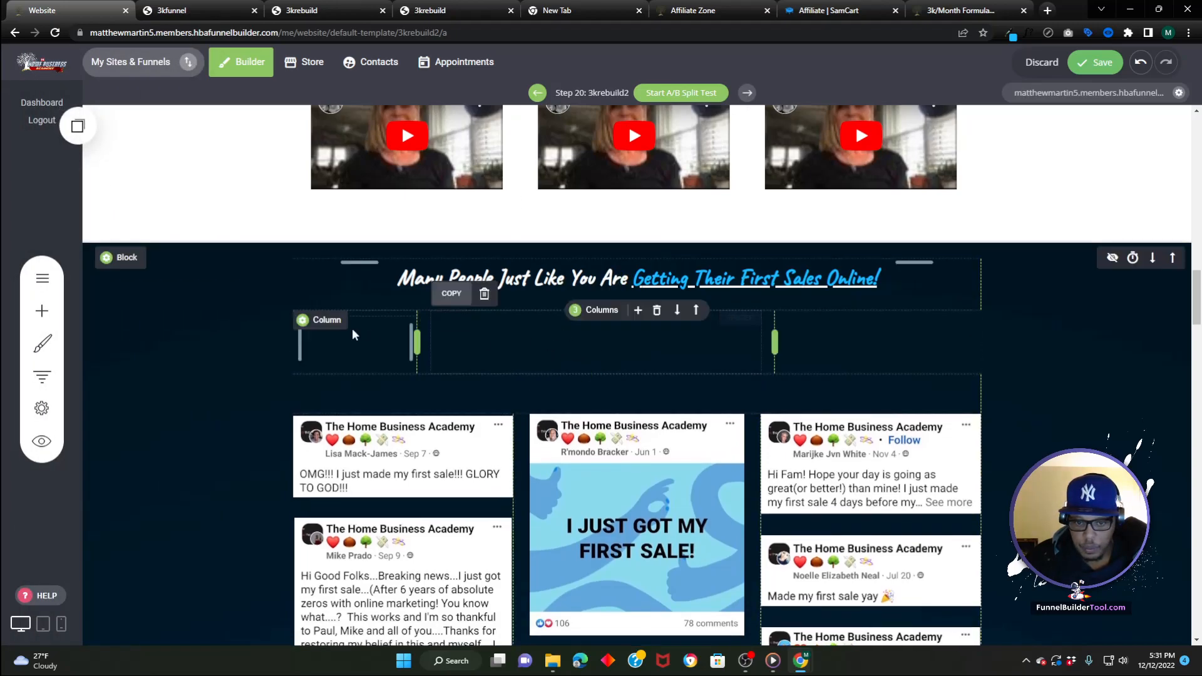
left_click(326, 320)
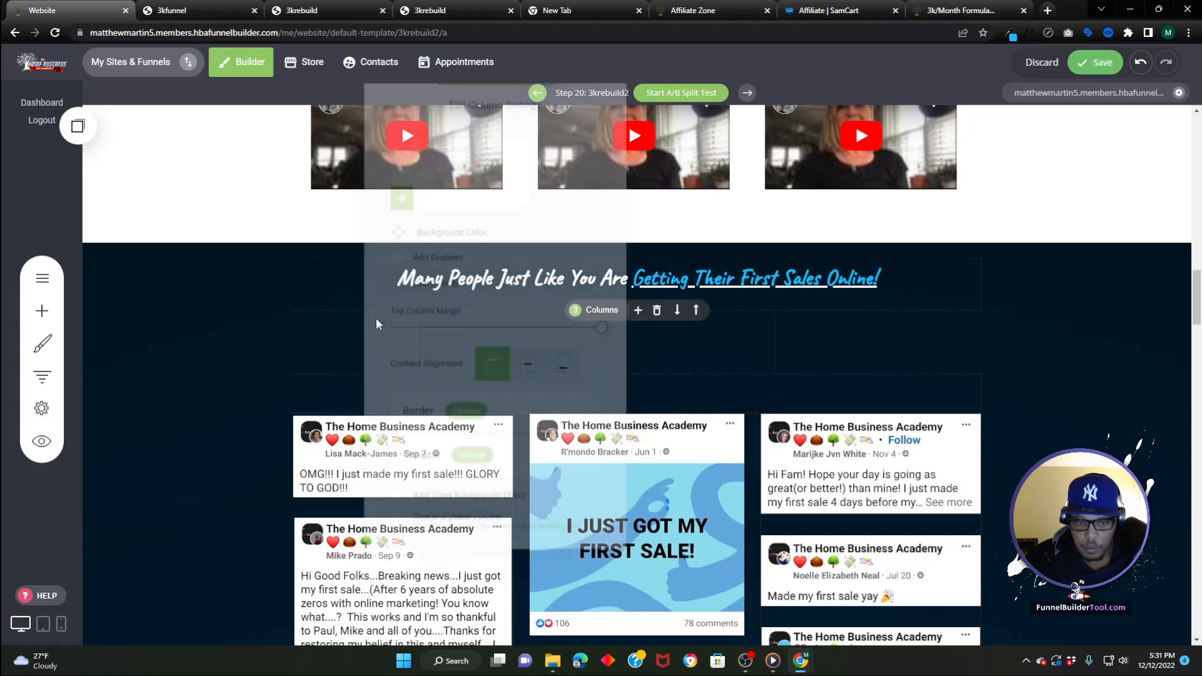
left_click(324, 339)
mouse_move(376, 329)
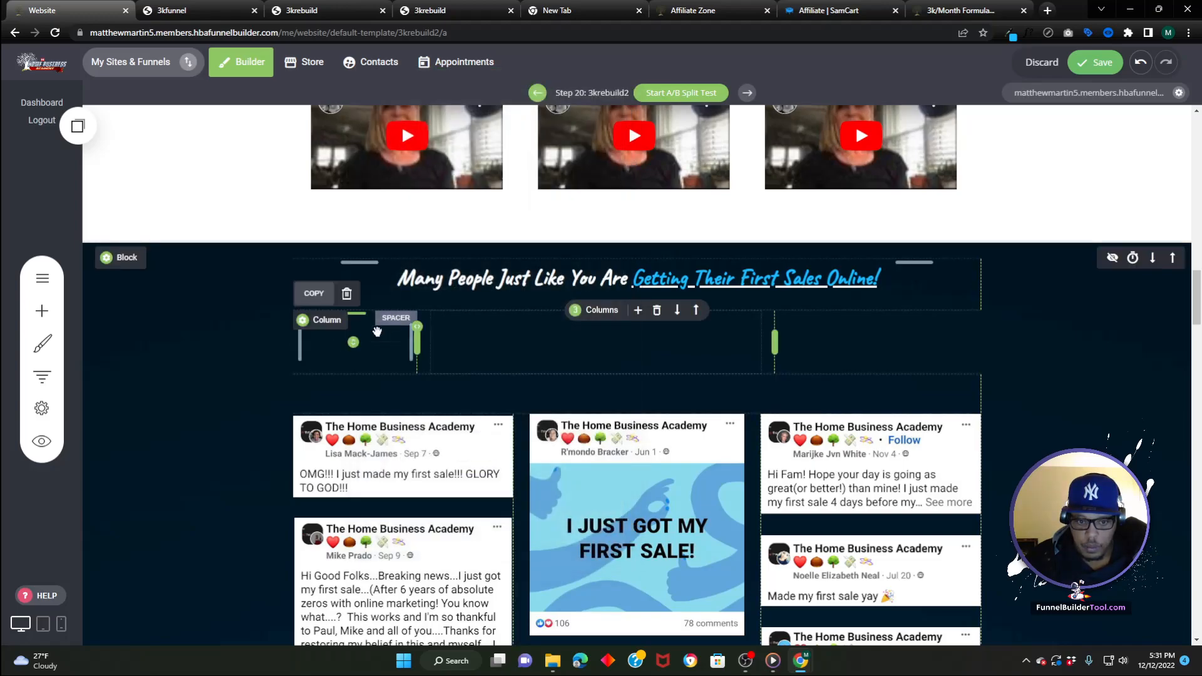
left_click(347, 296)
left_click(656, 329)
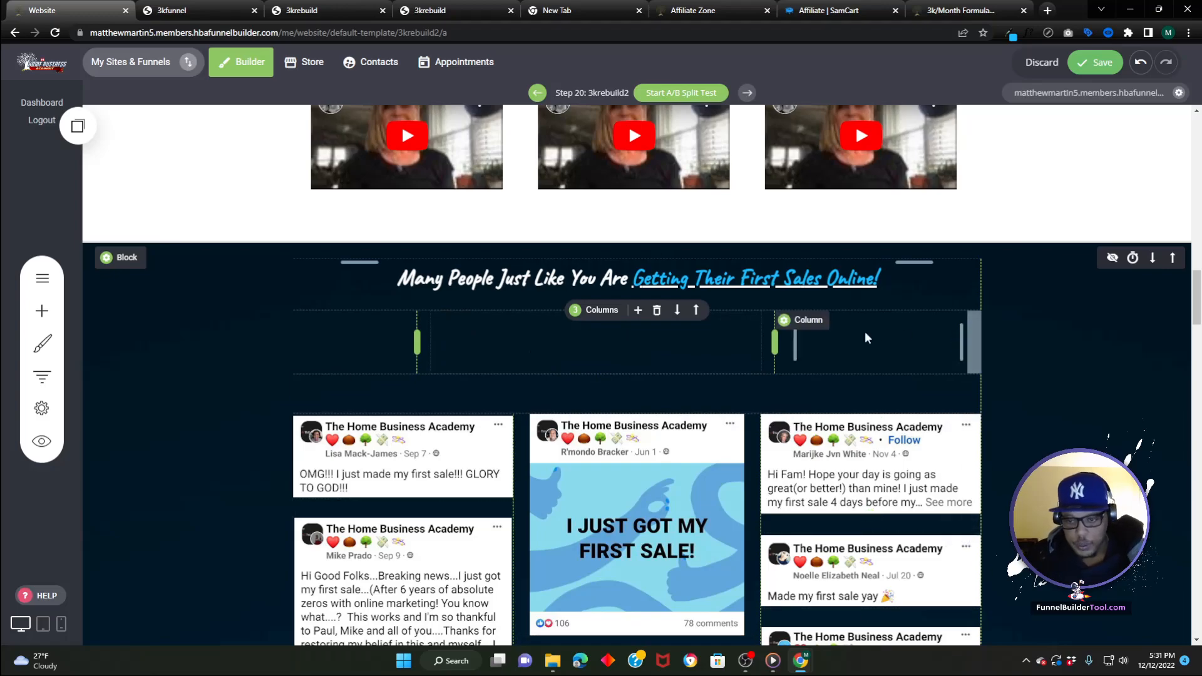
mouse_move(787, 343)
left_mouse_down()
mouse_move(769, 346)
mouse_move(796, 344)
left_mouse_up()
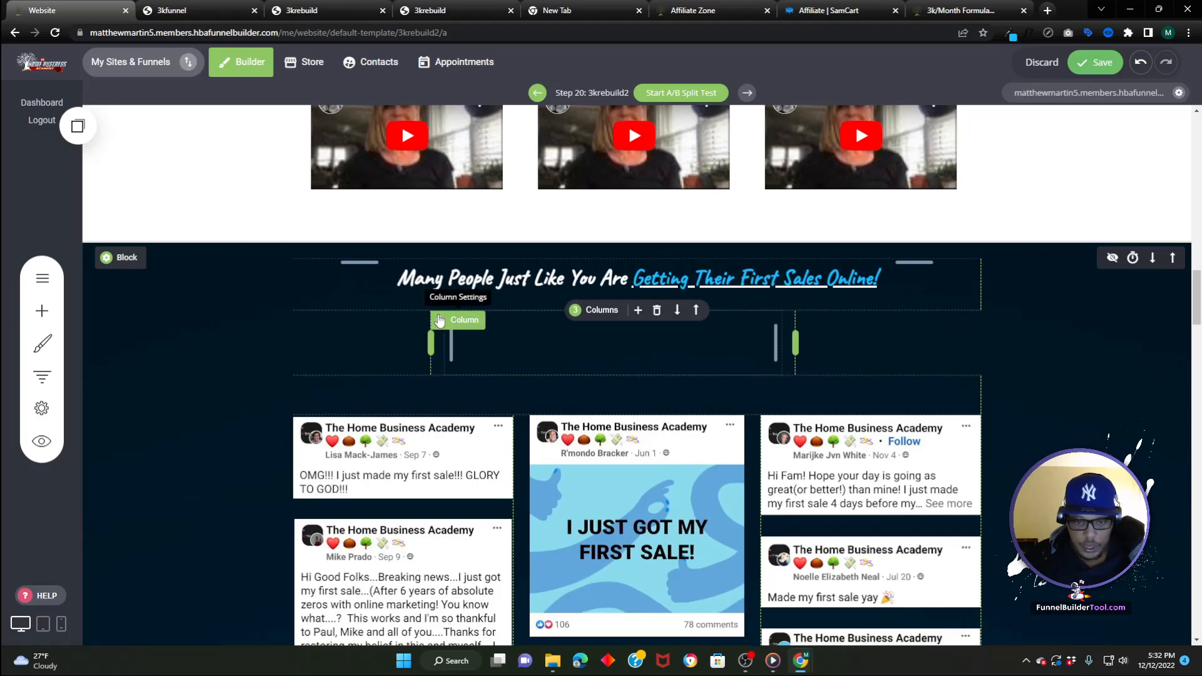
- Give the middle column an outer shadow in the colour #1cbcff, copied from the Eye Dropper extension
left_click(456, 323)
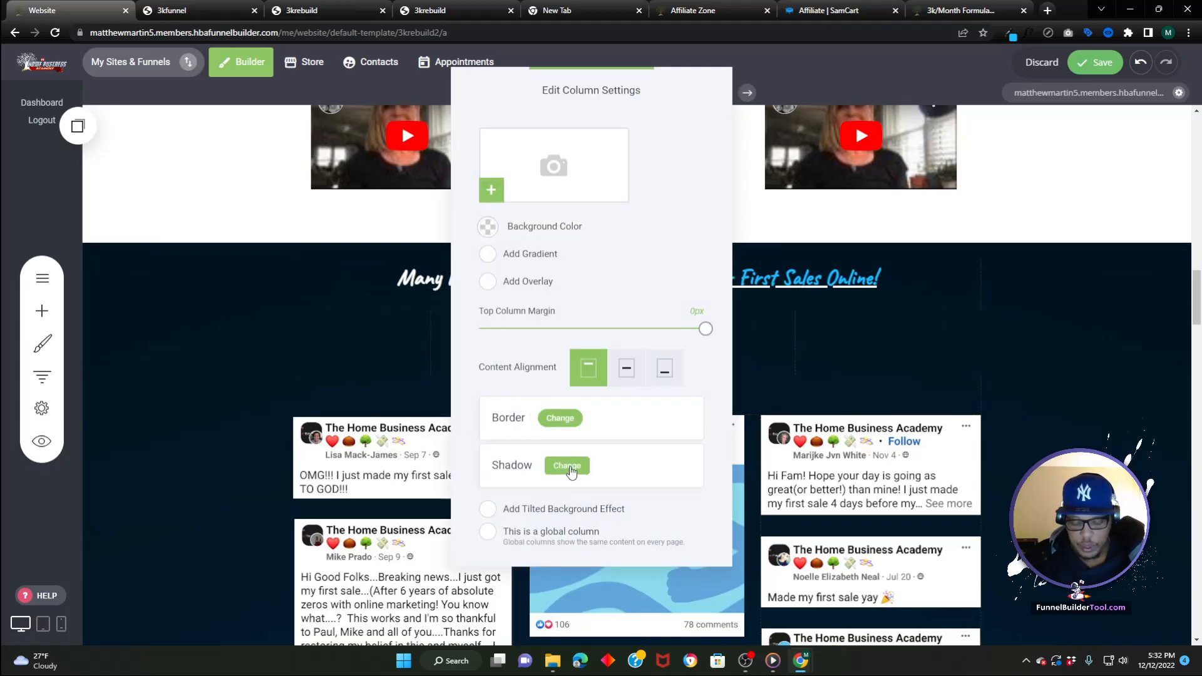
left_click(559, 194)
left_click(551, 216)
left_click(498, 220)
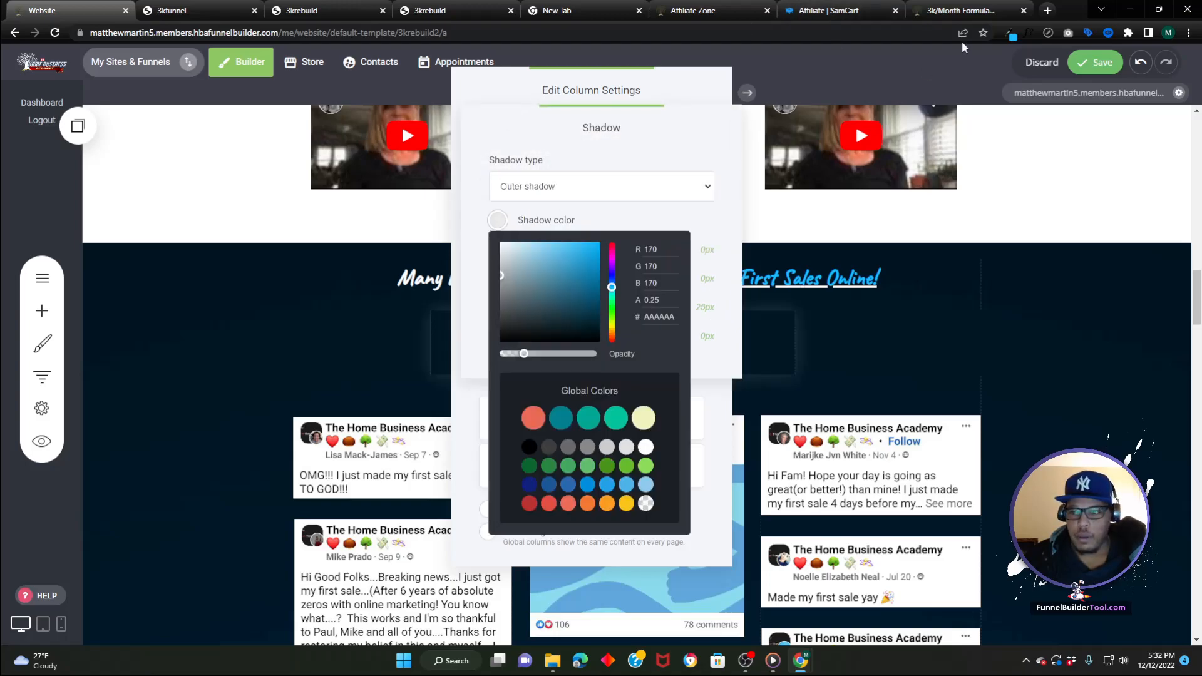
left_click(1011, 35)
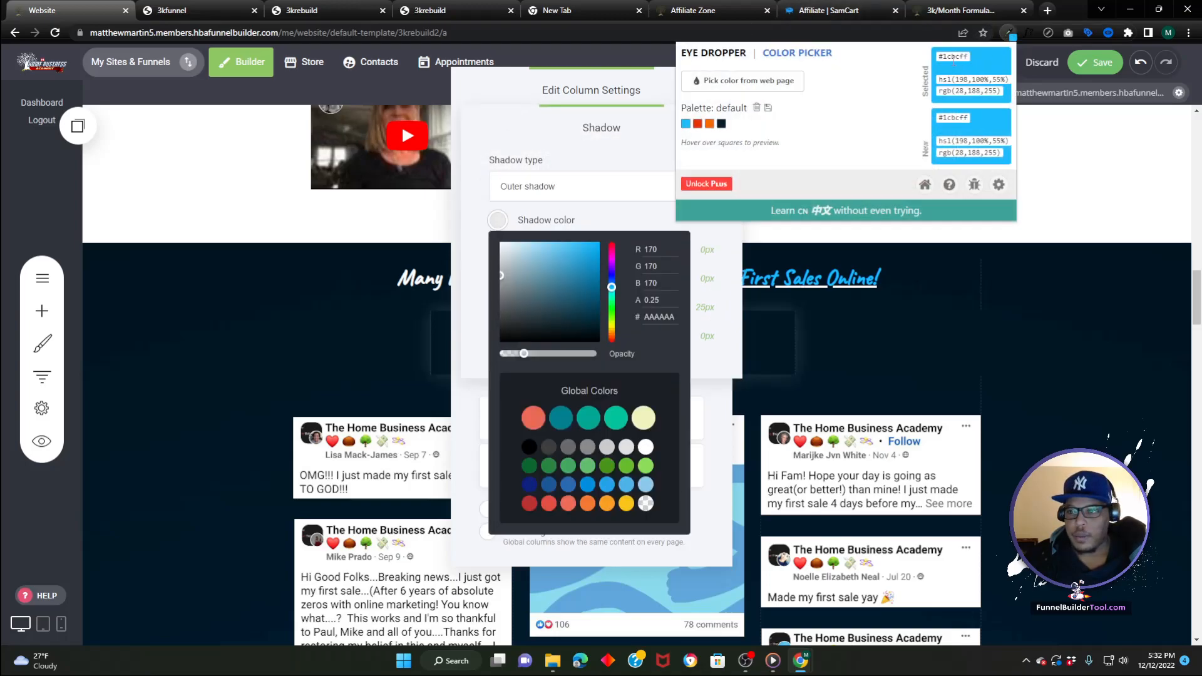
double_click(954, 59)
right_click(955, 58)
left_click(973, 73)
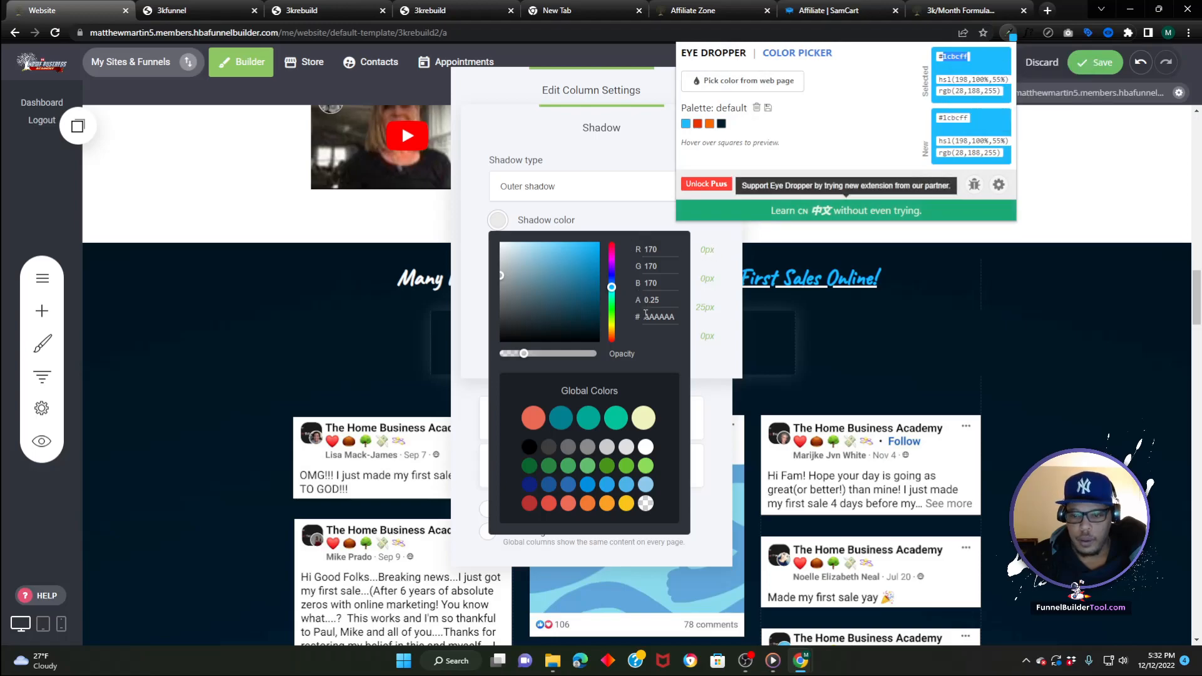
double_click(658, 318)
right_click(659, 317)
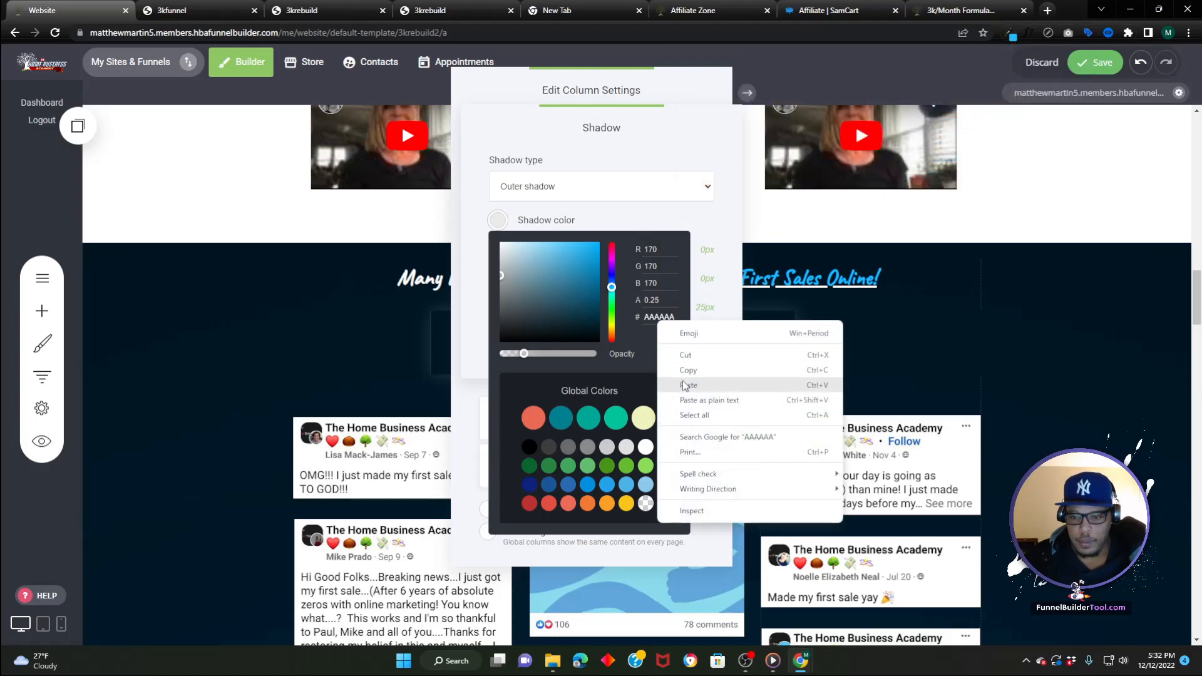
left_click(686, 385)
left_click(657, 360)
- Set the column shadow's vertical offset to 12px, blur radius to 42px, spread radius to -7px and colour opacity to about 0.7
left_click(474, 278)
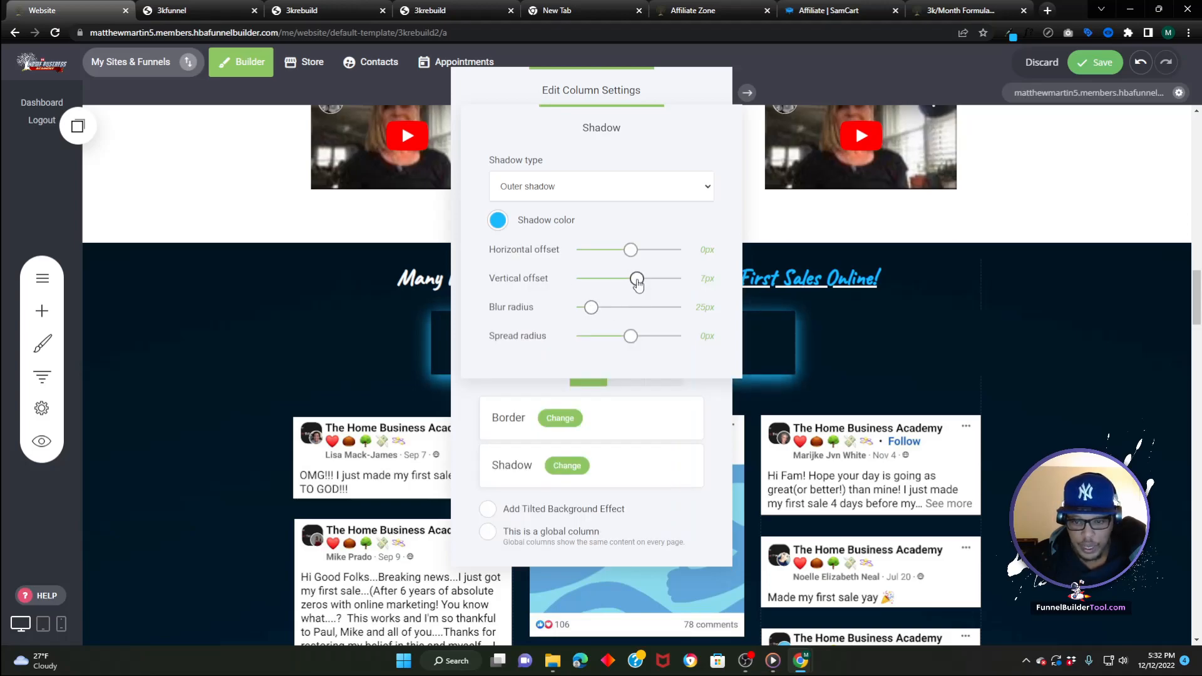
left_click_drag(590, 308, 634, 308)
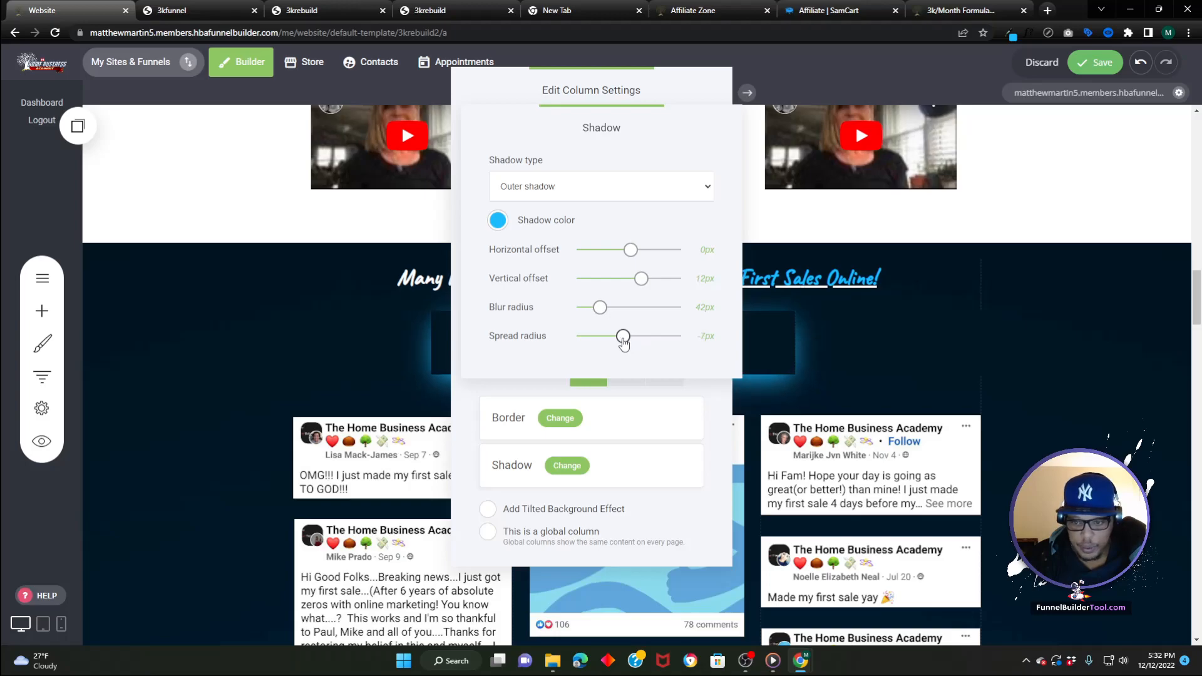
left_click(498, 221)
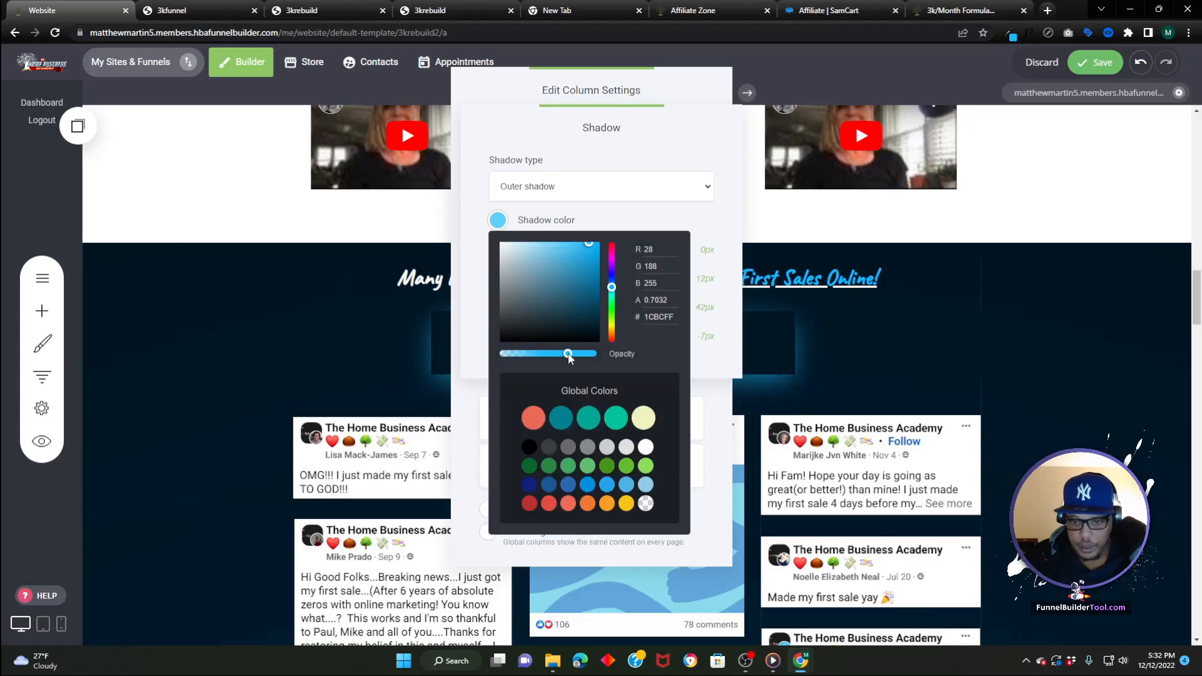
- Copy the "Would You Like To Become Our Next Success Story?" heading text from the original 3kfunnel page
left_click(200, 11)
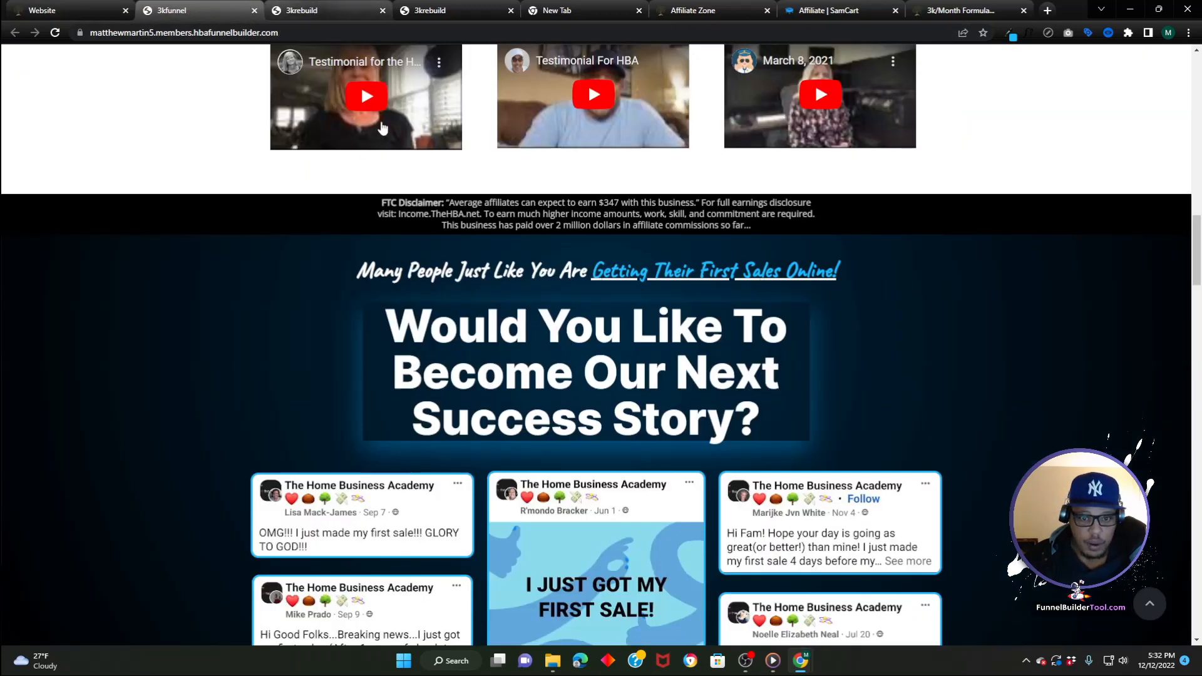
triple_click(447, 335)
right_click(447, 335)
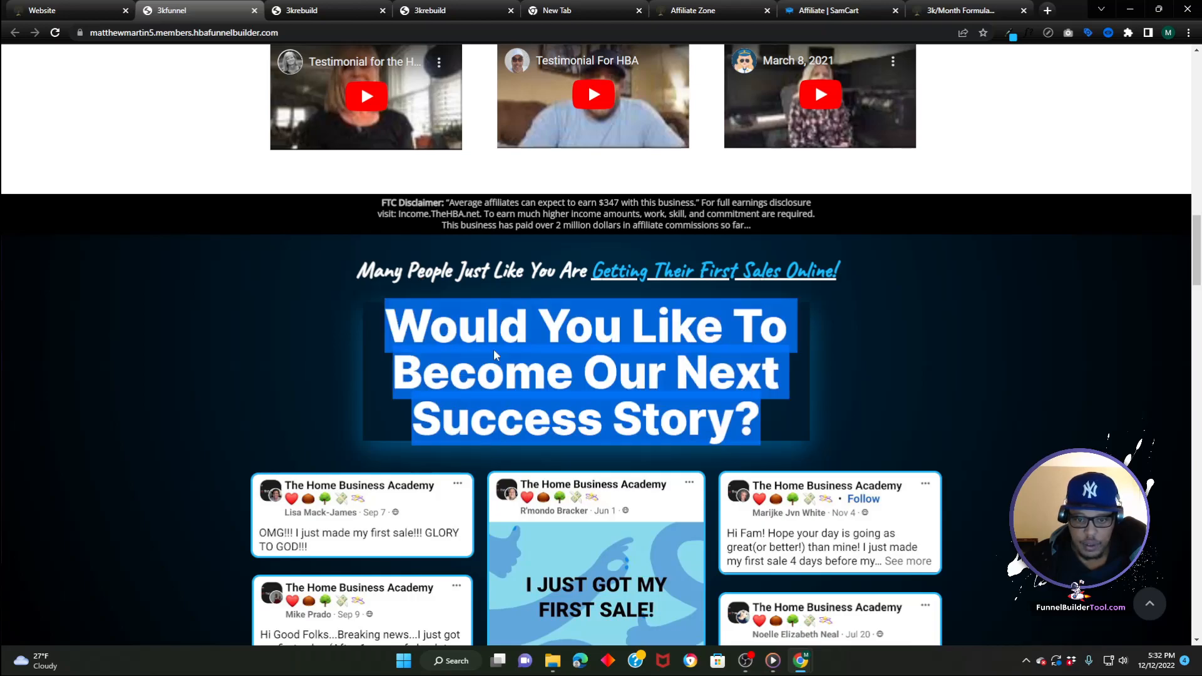
left_click(476, 346)
- Back in the page builder, close the column settings, add a heading element to the glowing middle column and select its placeholder text
left_click(69, 10)
left_click(285, 301)
left_click(285, 302)
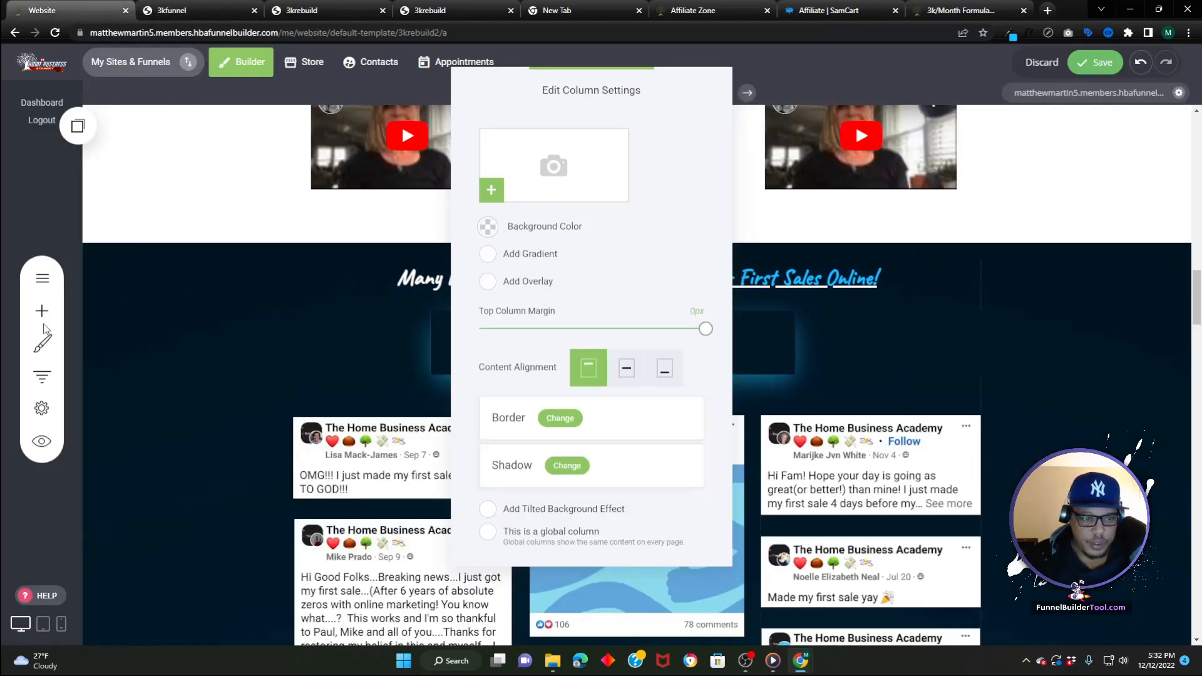
left_click(45, 310)
left_click(44, 310)
left_click_drag(57, 158, 647, 336)
double_click(538, 334)
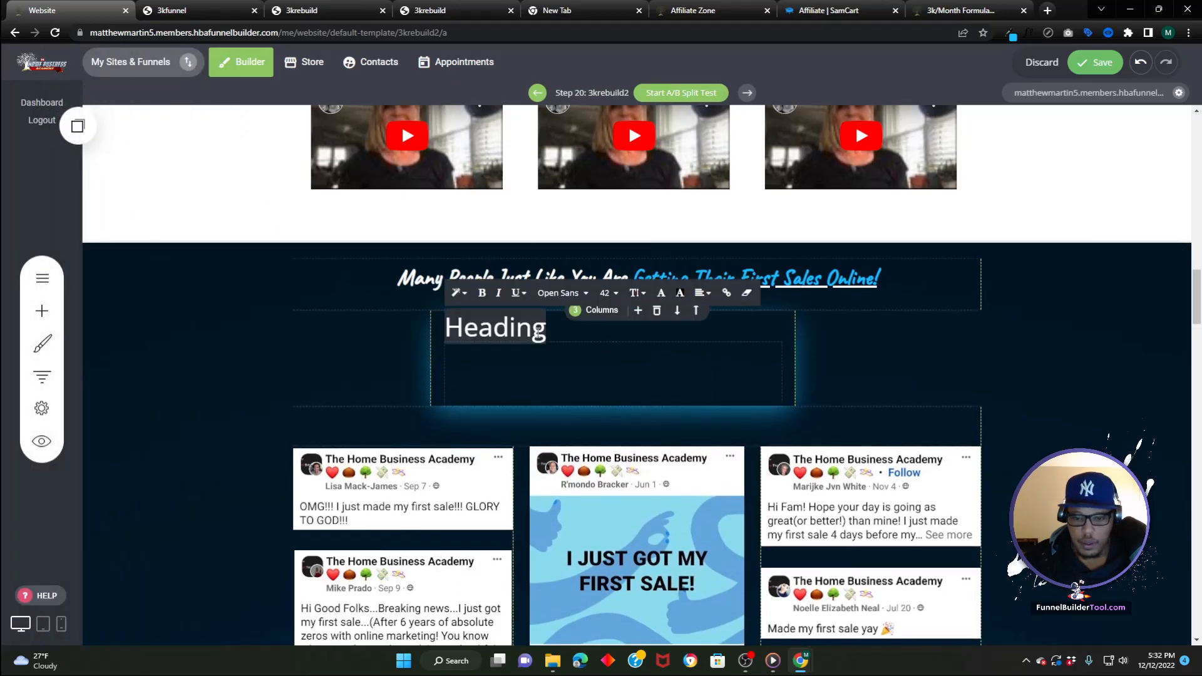
key("super+b")
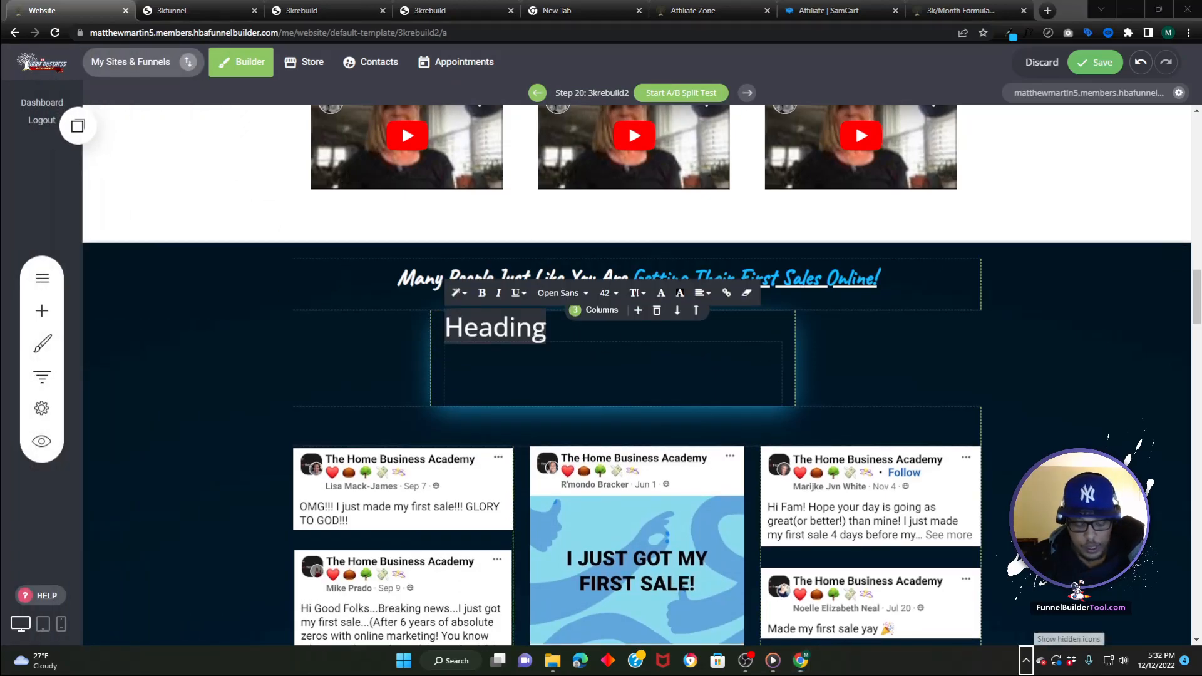
- Copy "Would You Like To Become Our Next Success Story?" from the 3kfunnel page again and paste it over the builder's placeholder heading
left_click(245, 17)
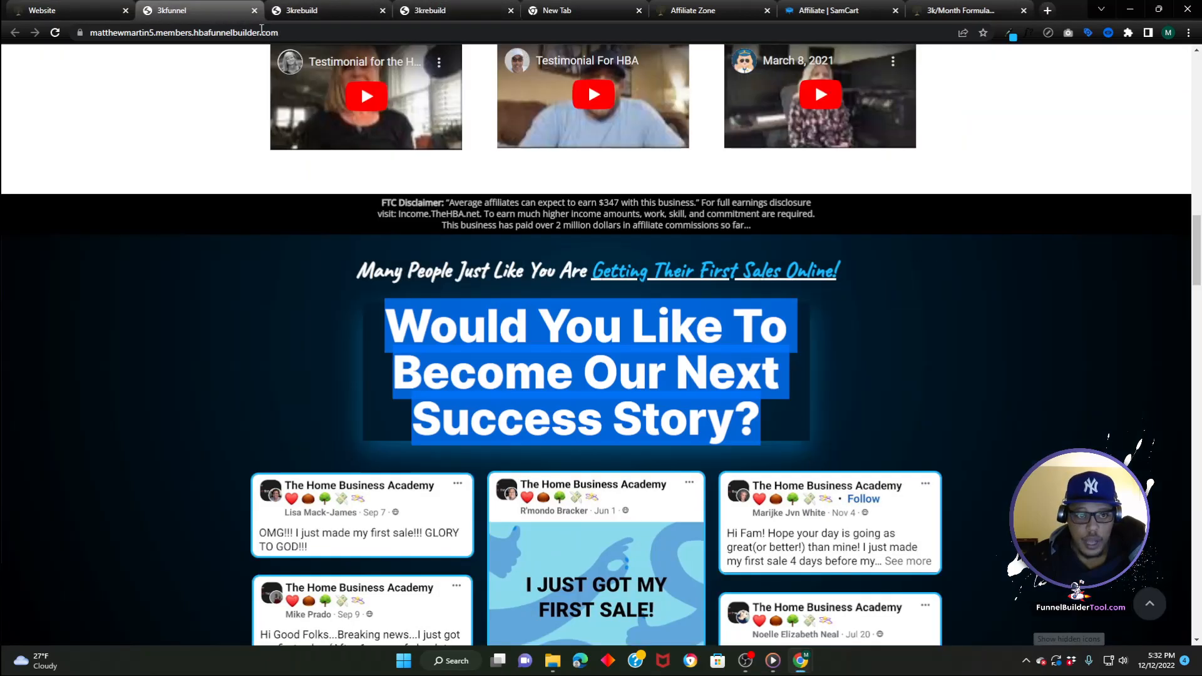
right_click(471, 315)
left_click(488, 323)
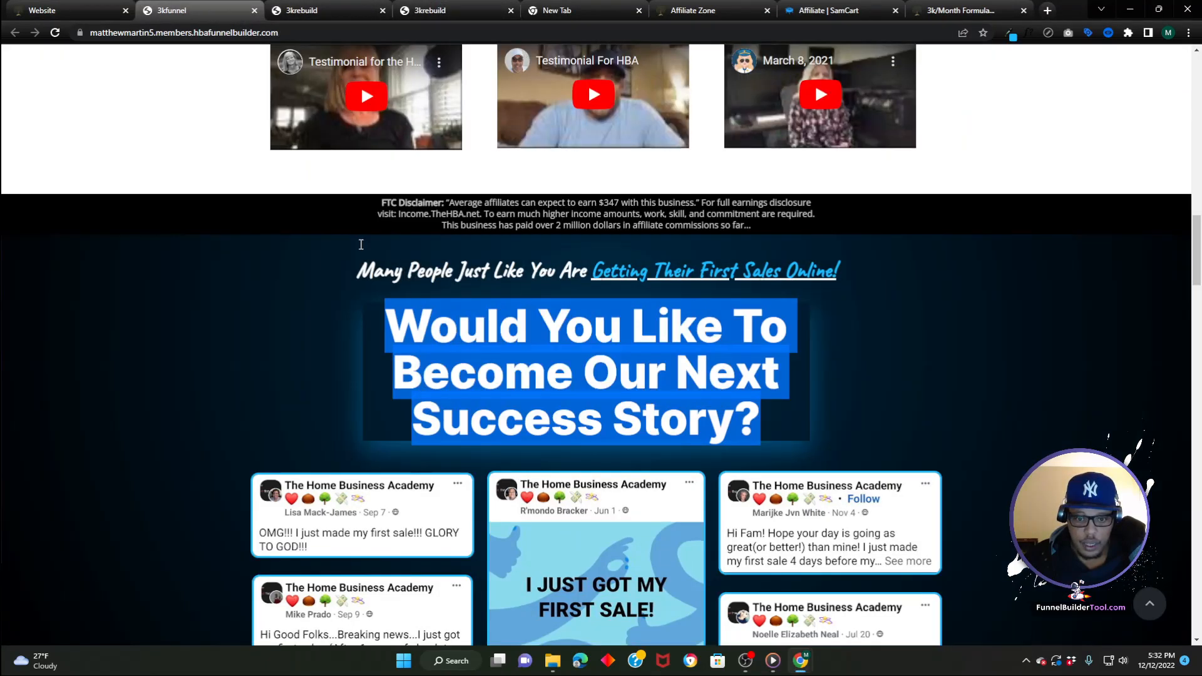
left_click(44, 9)
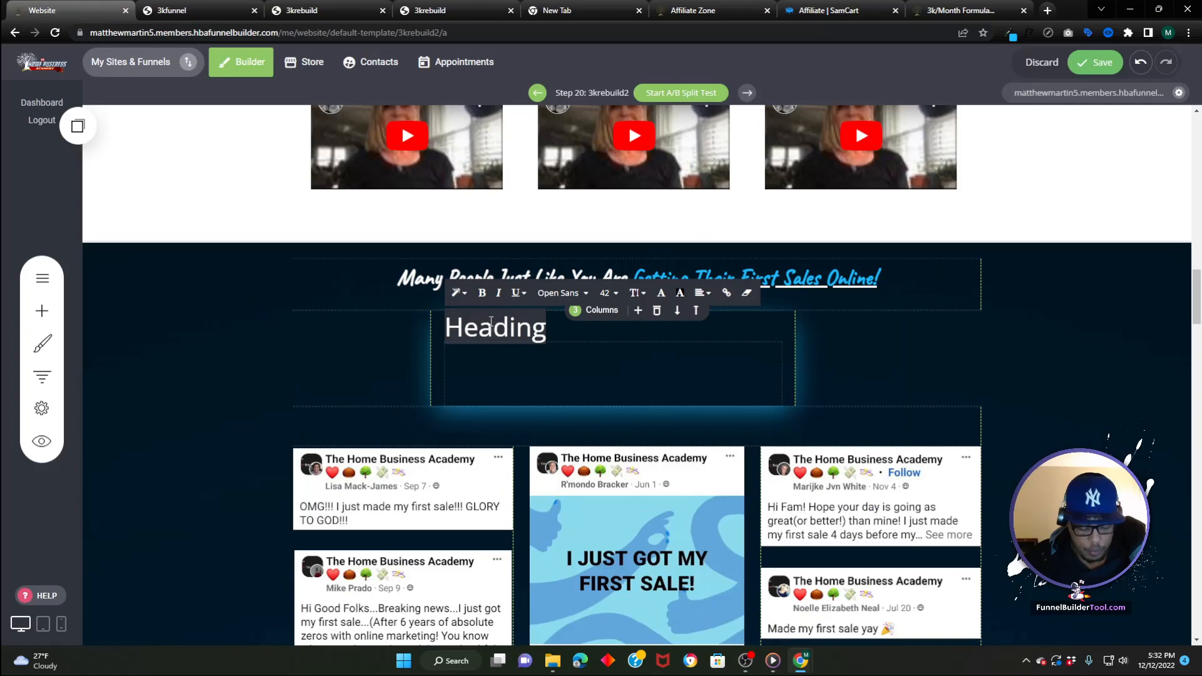
key("ctrl+v")
key("ctrl+a")
- Format the success story heading as bold Inter text at size 72 in white (FFFFFF)
left_click(459, 293)
left_click(518, 328)
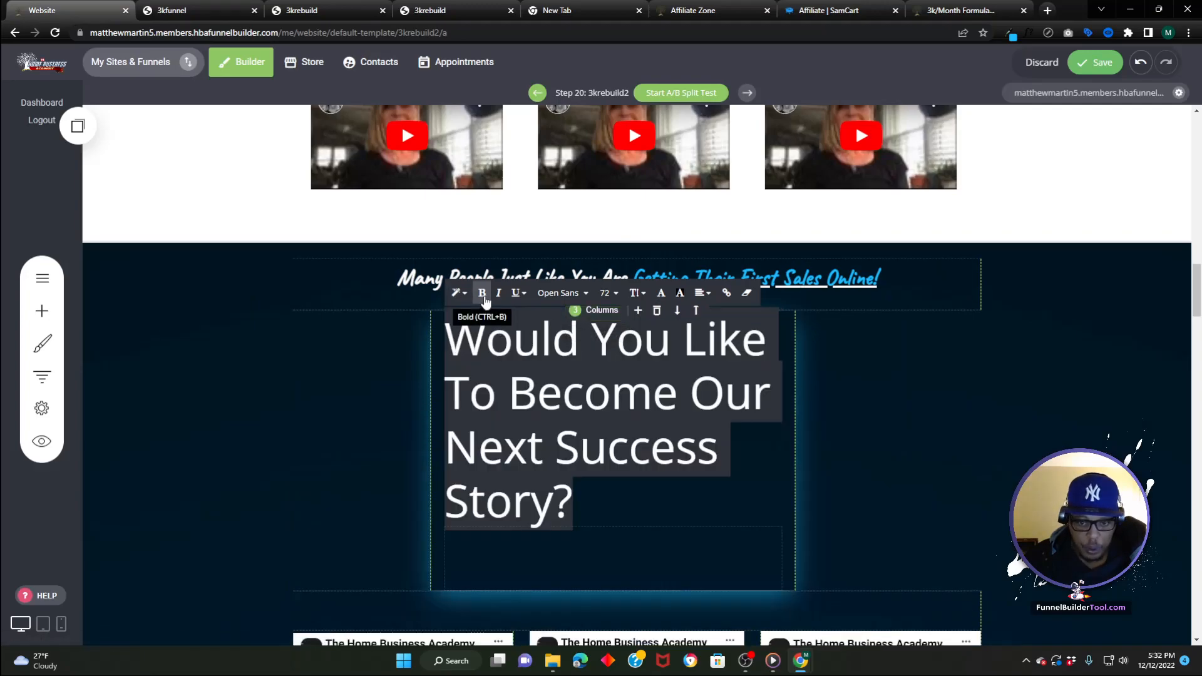
left_click(558, 294)
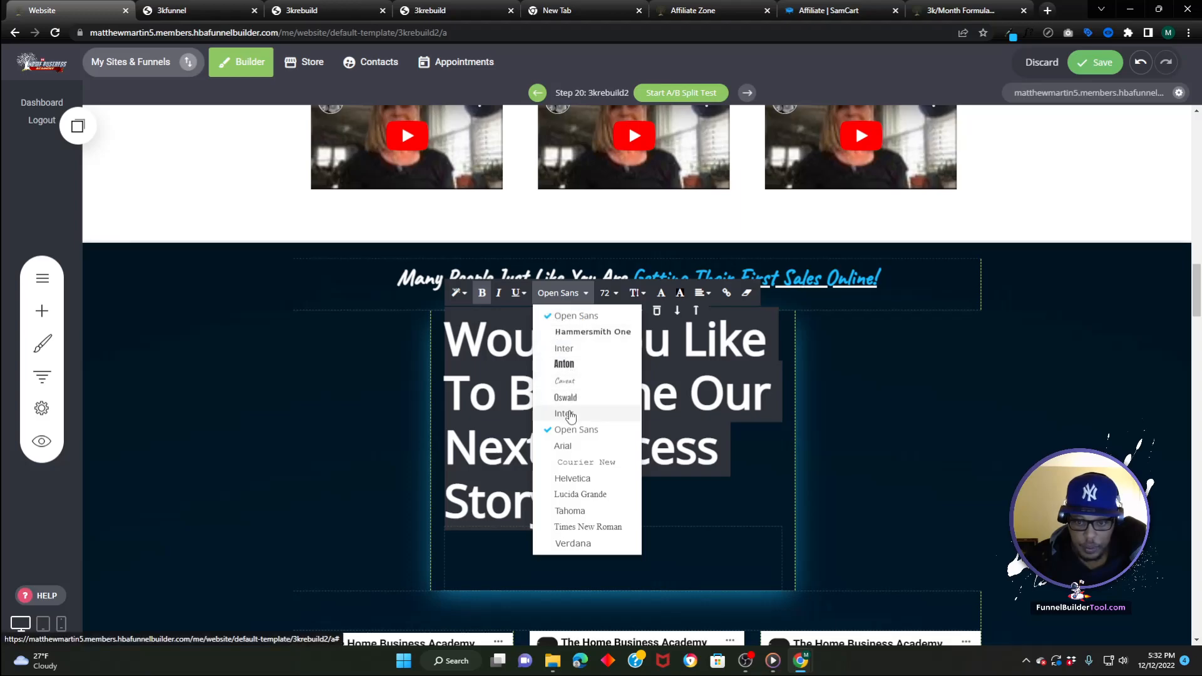
left_click(566, 414)
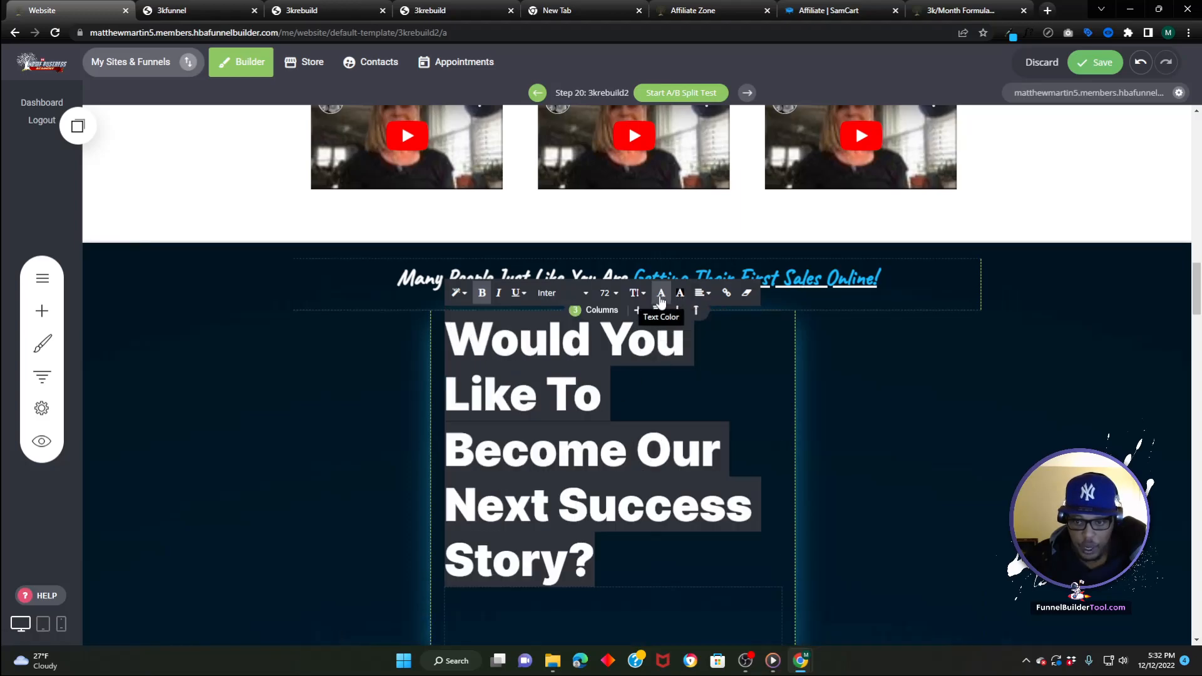
left_click(679, 293)
left_click(845, 499)
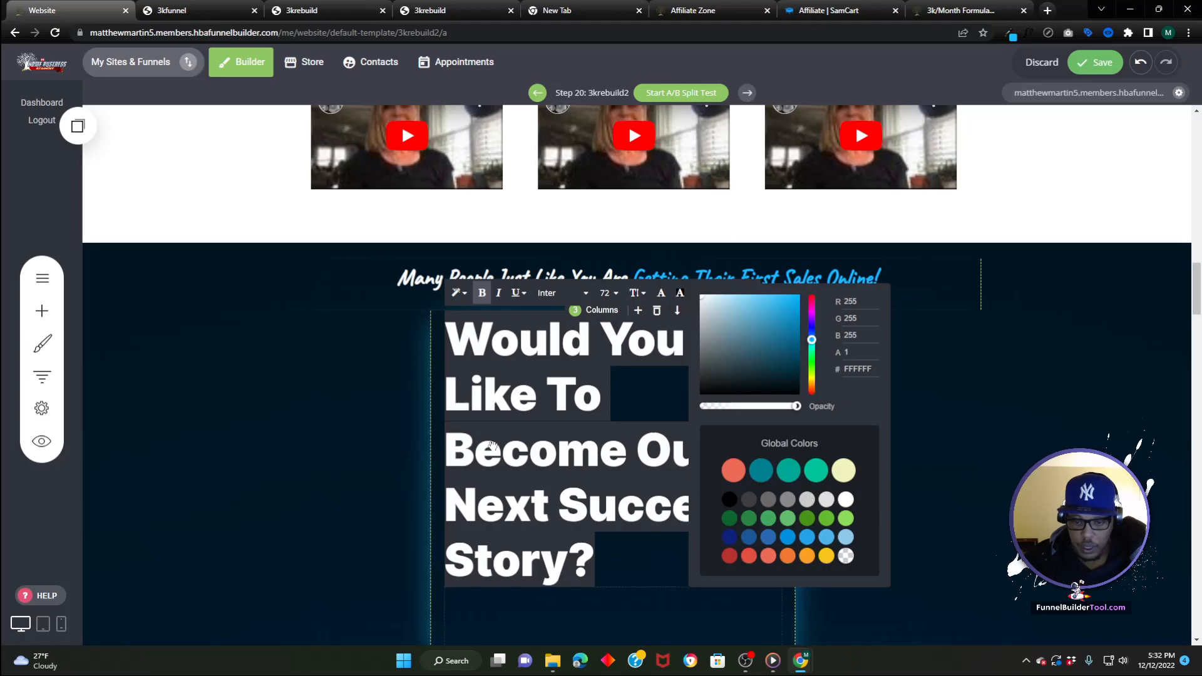
left_click(923, 491)
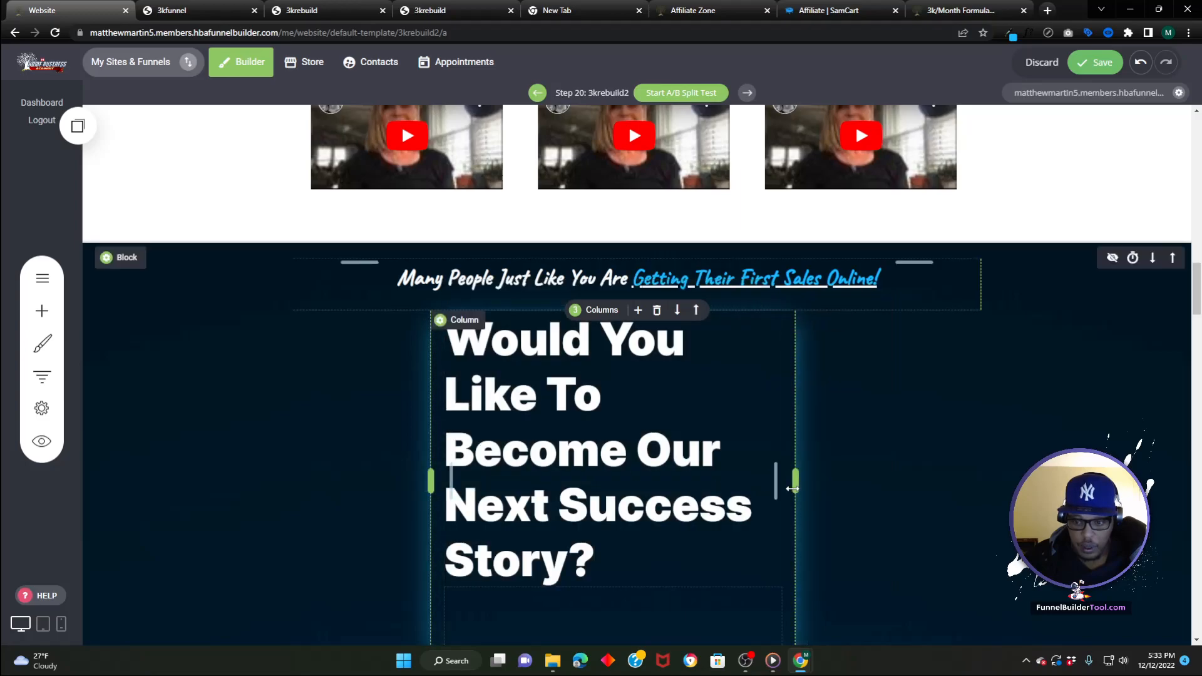
- Widen the glowing middle column on both sides and compare its heading with the original 3kfunnel page
left_click_drag(794, 486, 819, 486)
left_click_drag(430, 456, 397, 452)
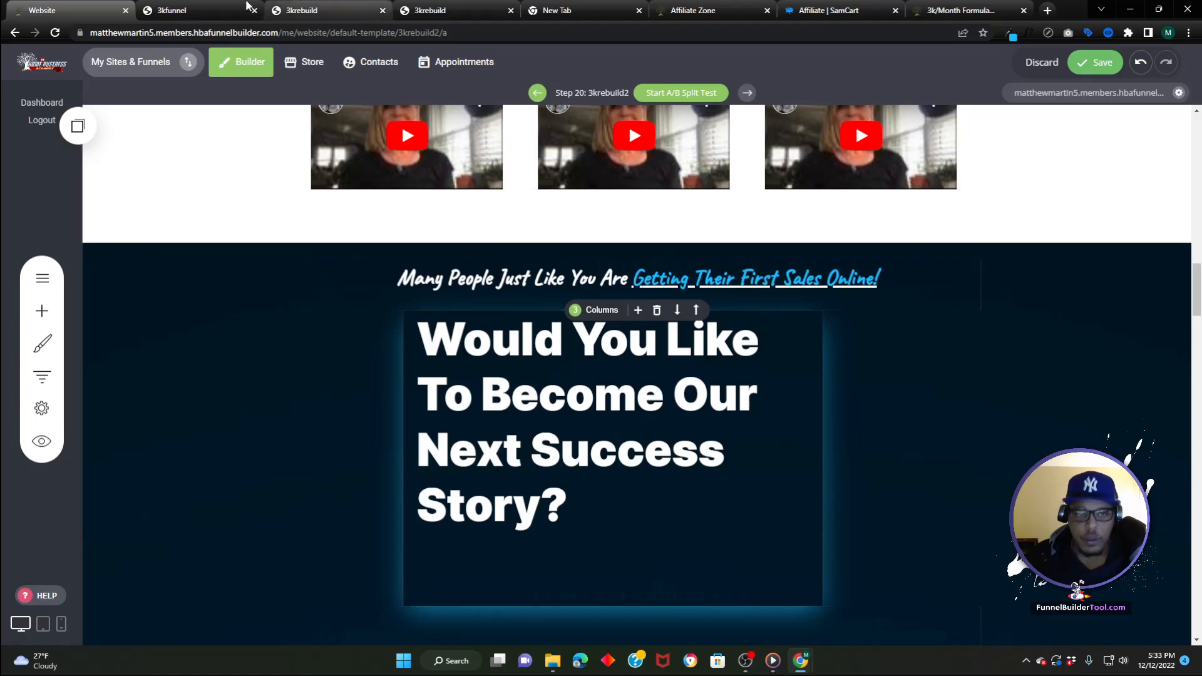
left_click(164, 11)
left_click(70, 11)
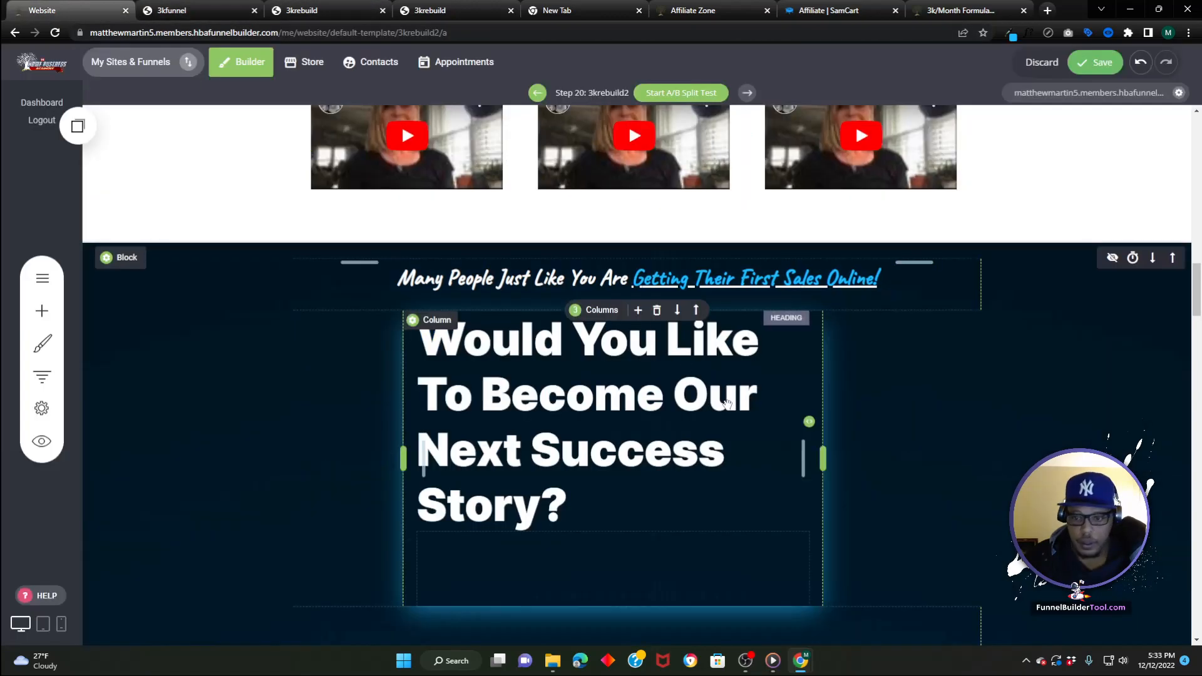
- Resize the glowing heading column to about 66% of the row, with side columns of about 16% and 18%
left_click_drag(407, 449, 321, 438)
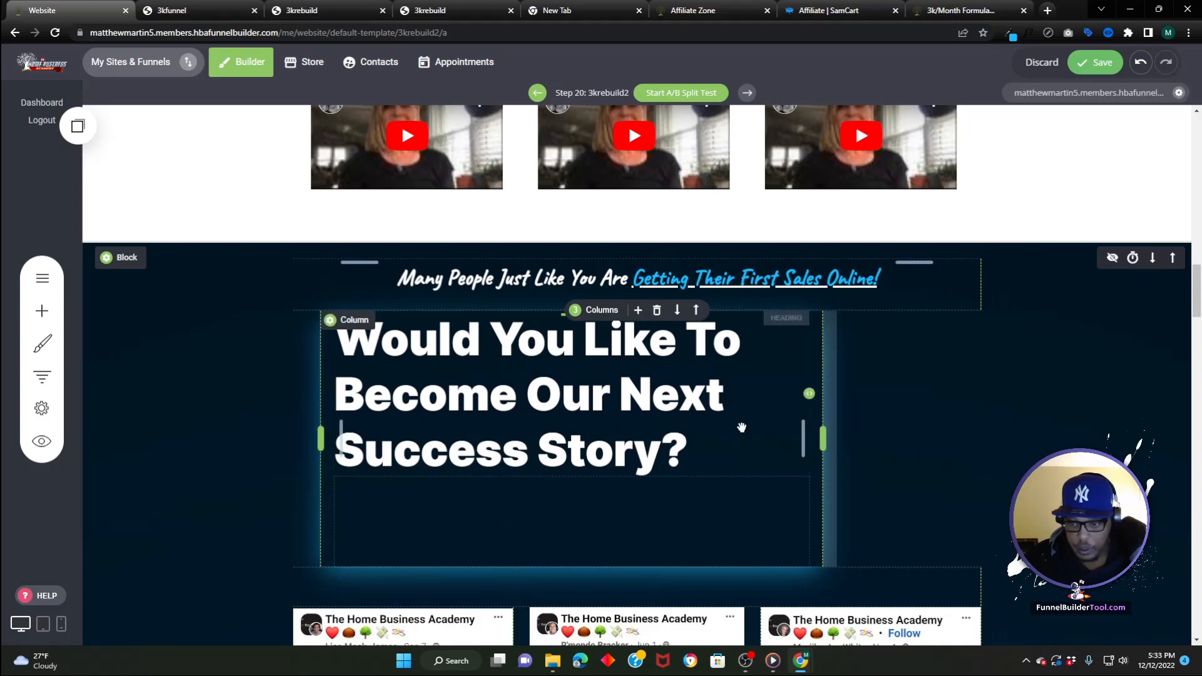
left_click_drag(821, 431, 878, 432)
left_click_drag(320, 443, 391, 448)
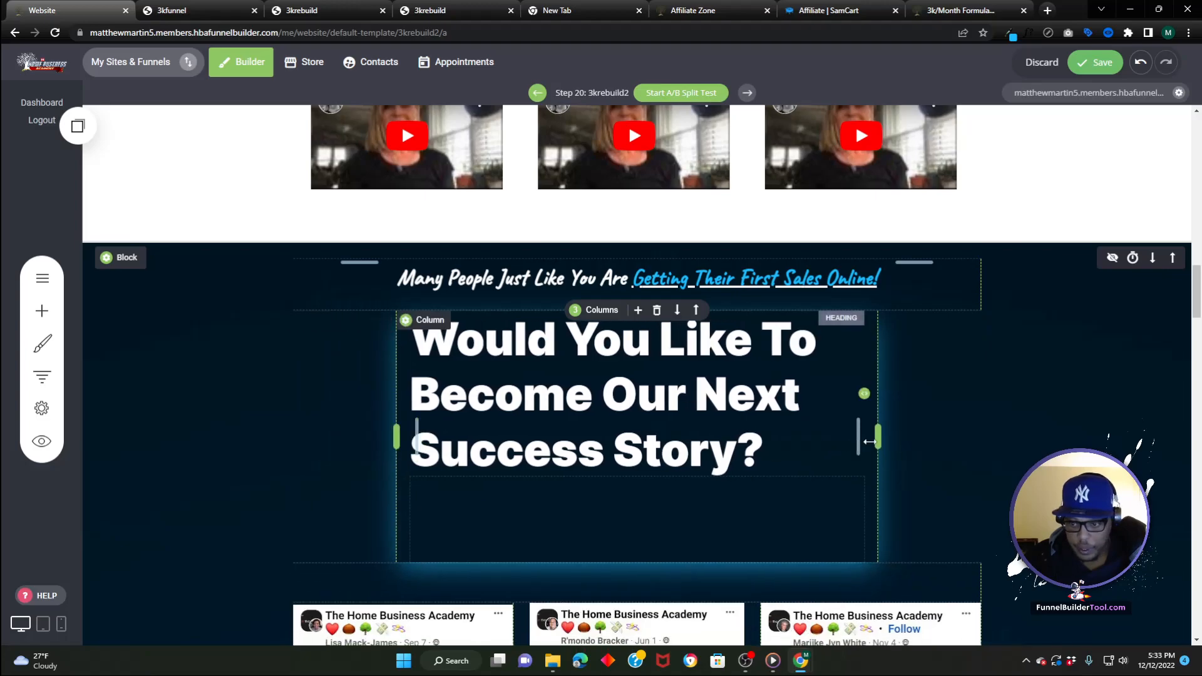
left_click_drag(881, 442, 860, 441)
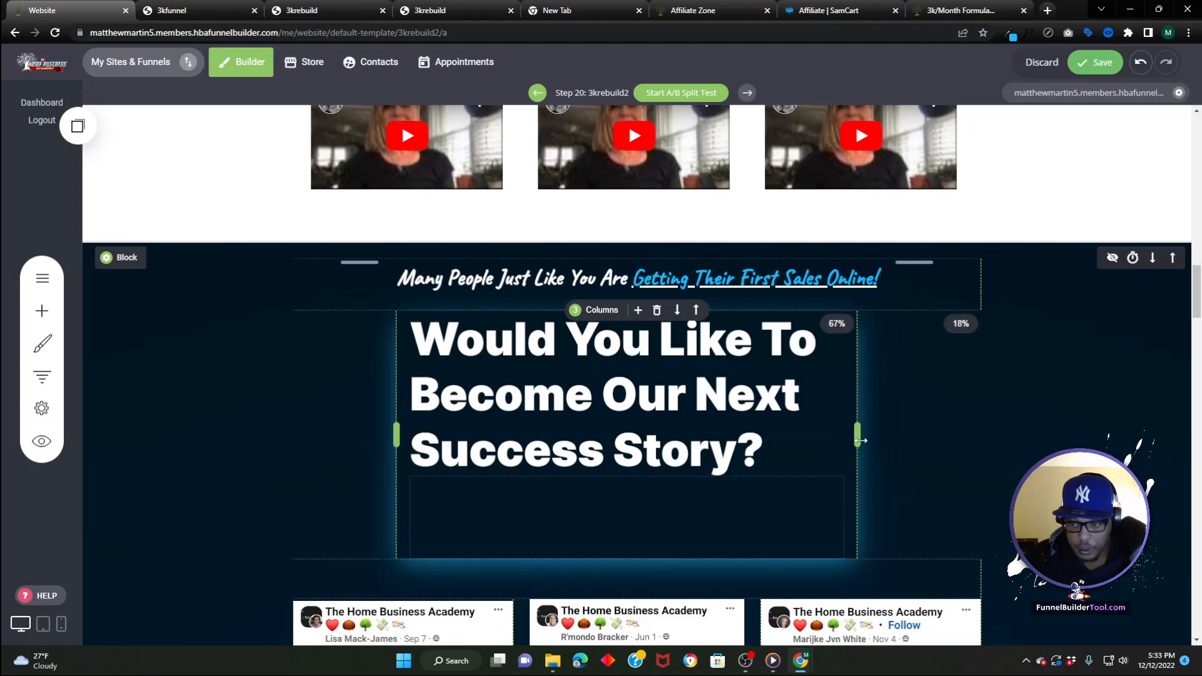
left_click_drag(397, 437, 405, 438)
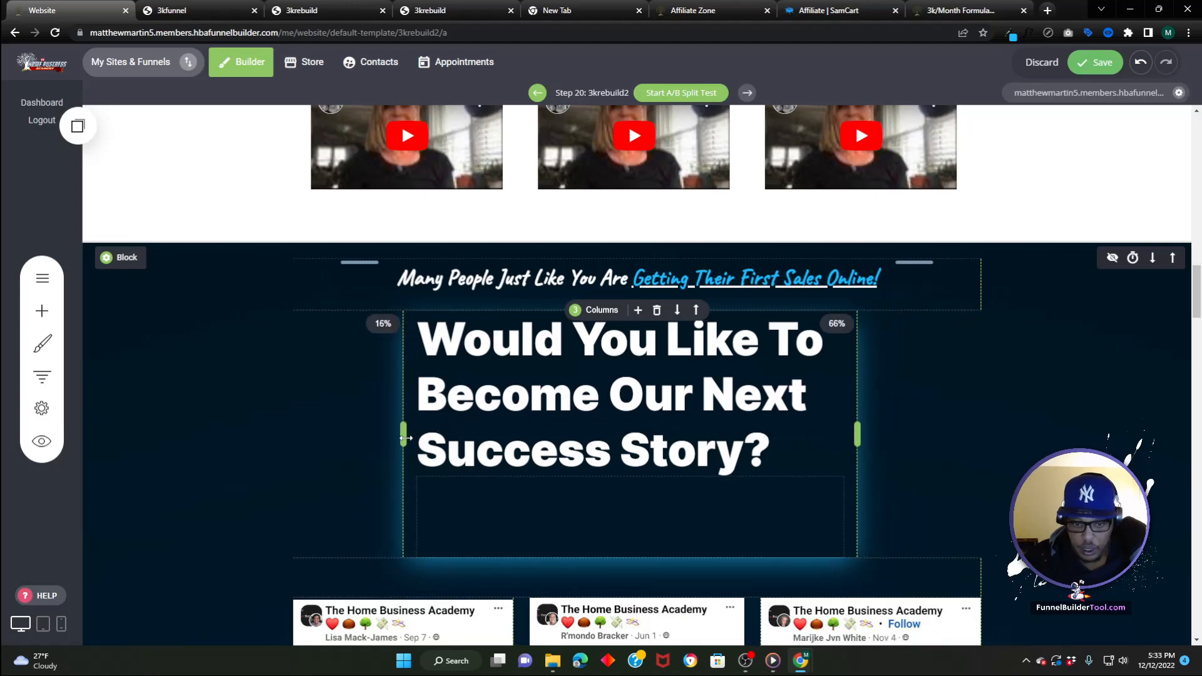
- Center the "Would You Like To Become Our Next Success Story?" heading text in its column
triple_click(524, 392)
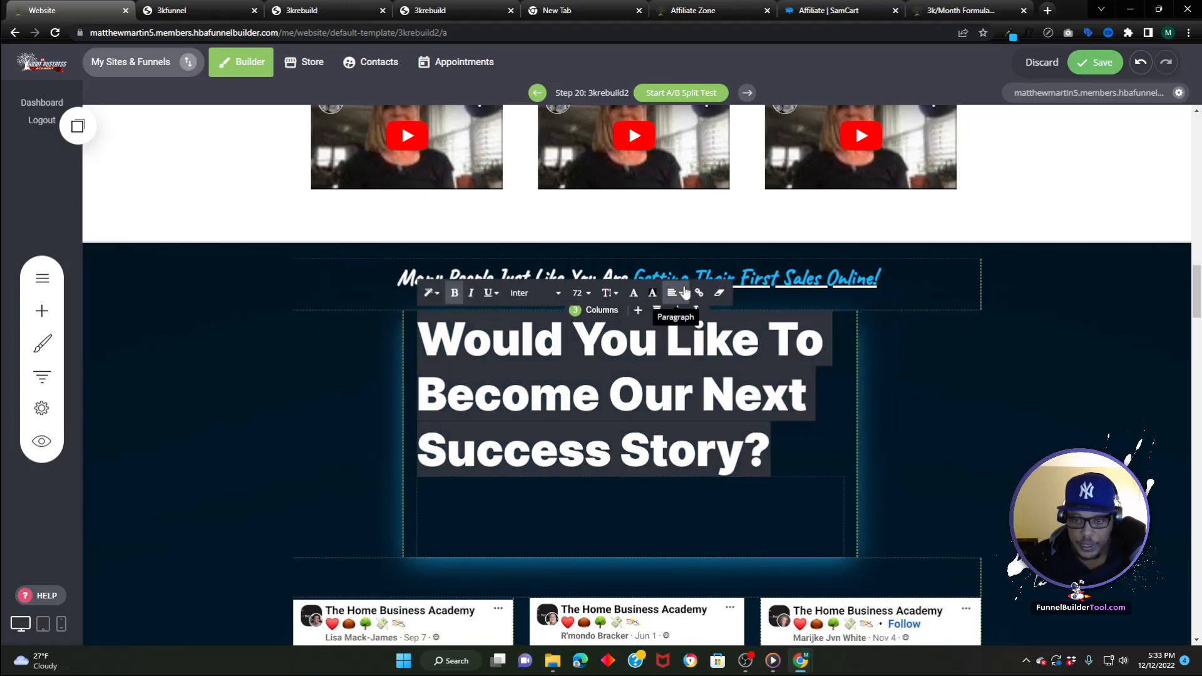
left_click(678, 293)
left_click(692, 321)
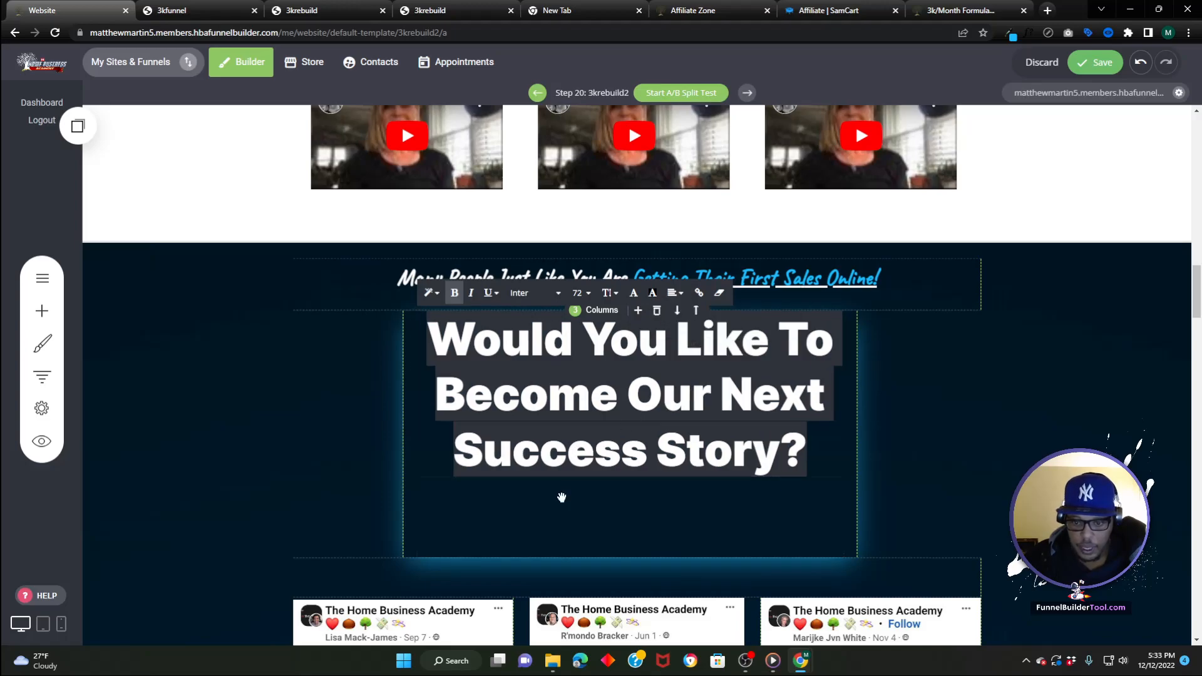
- Delete the empty widget beneath the success story heading and save the page
left_click(470, 459)
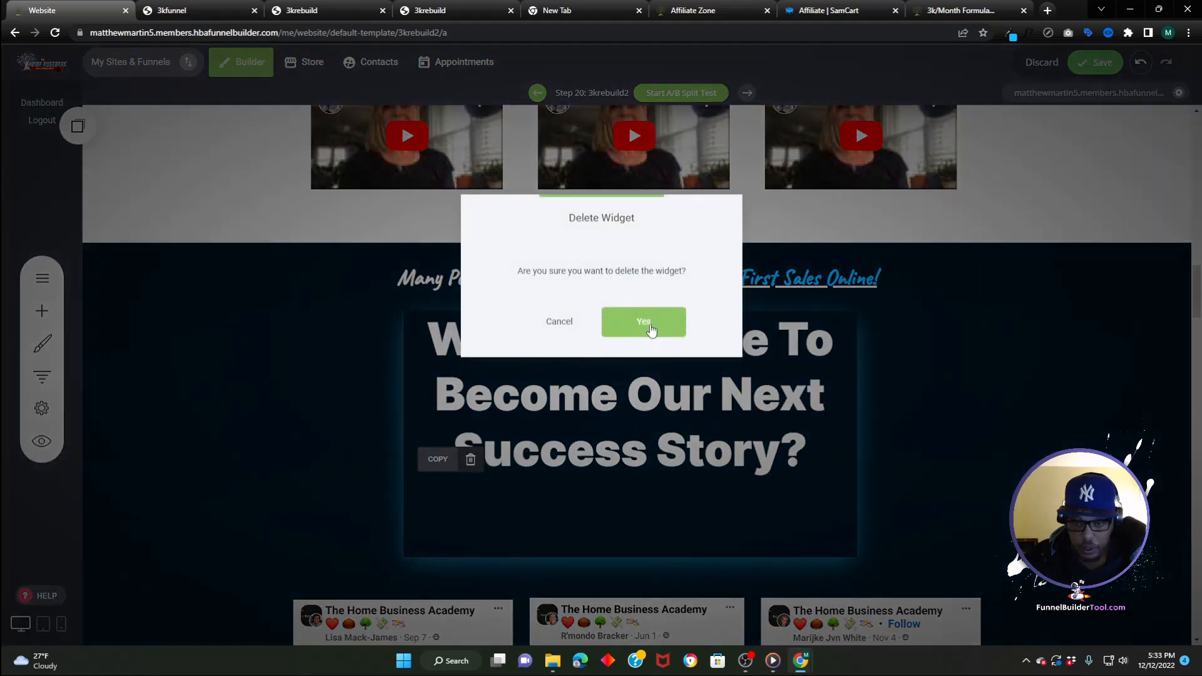
left_click(643, 321)
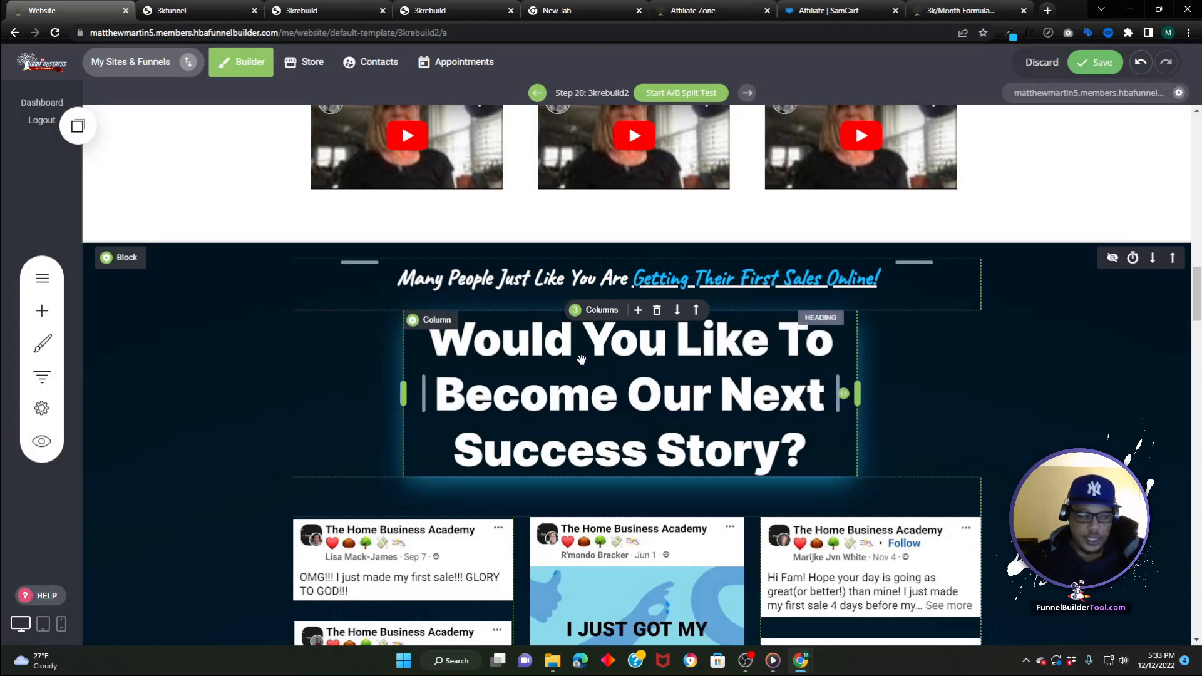
left_click(1091, 58)
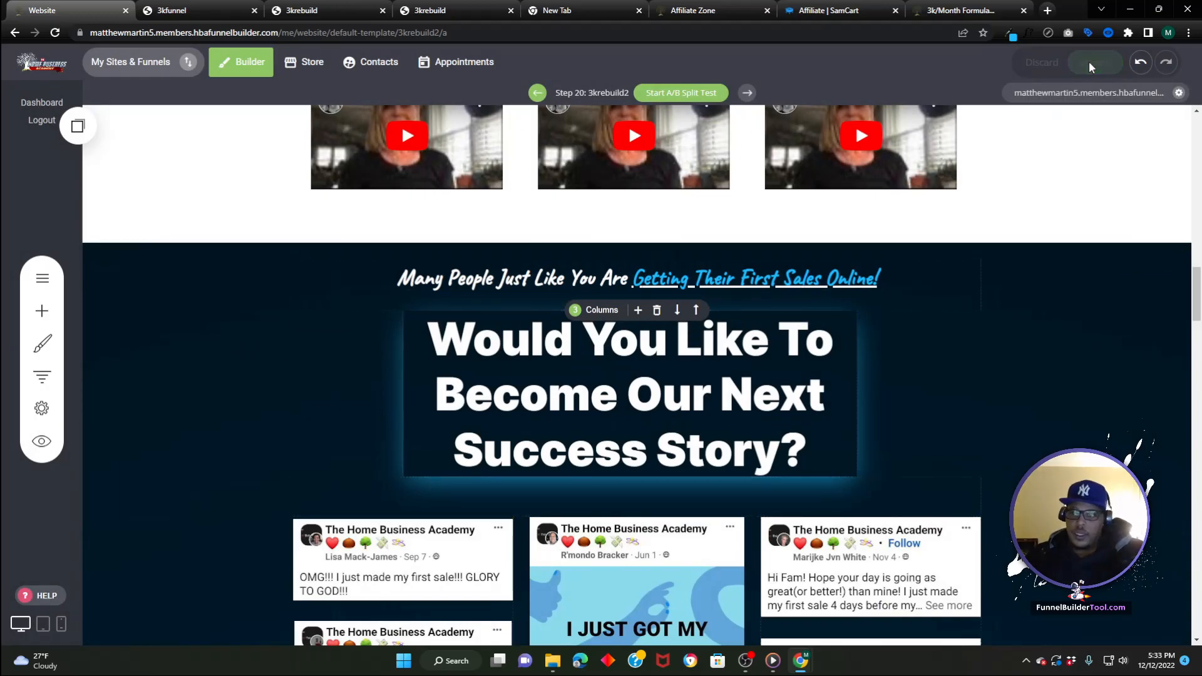
scroll(469, 298, "down", 4)
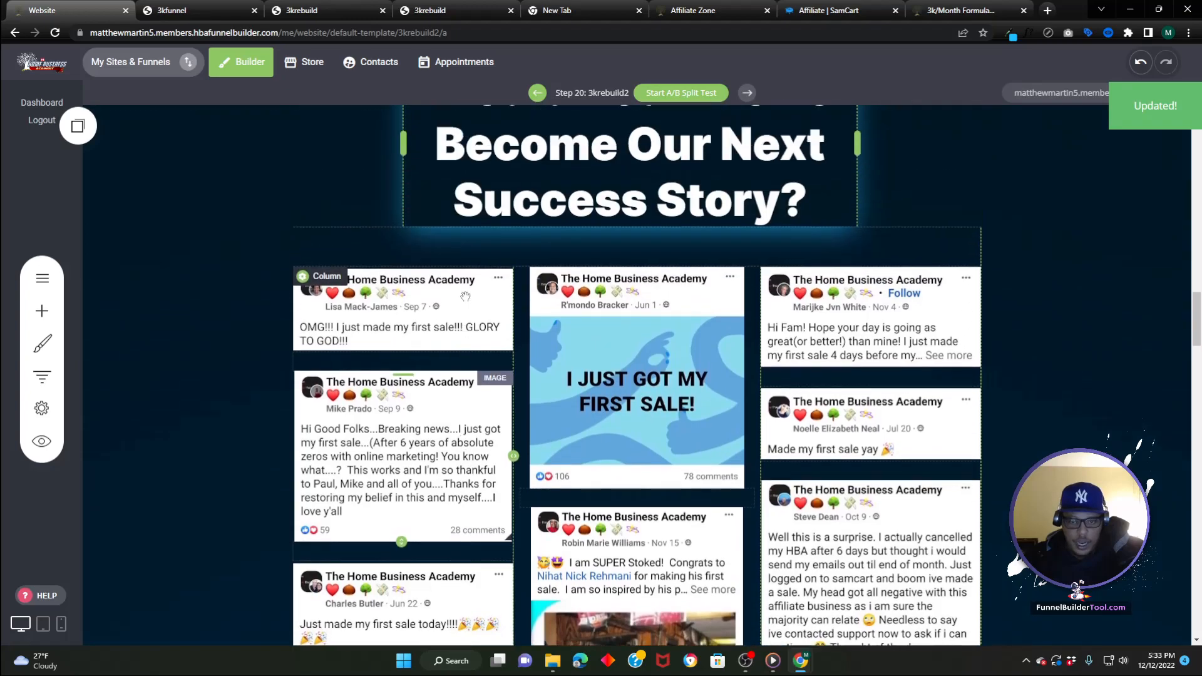
left_click(469, 298)
left_click(486, 250)
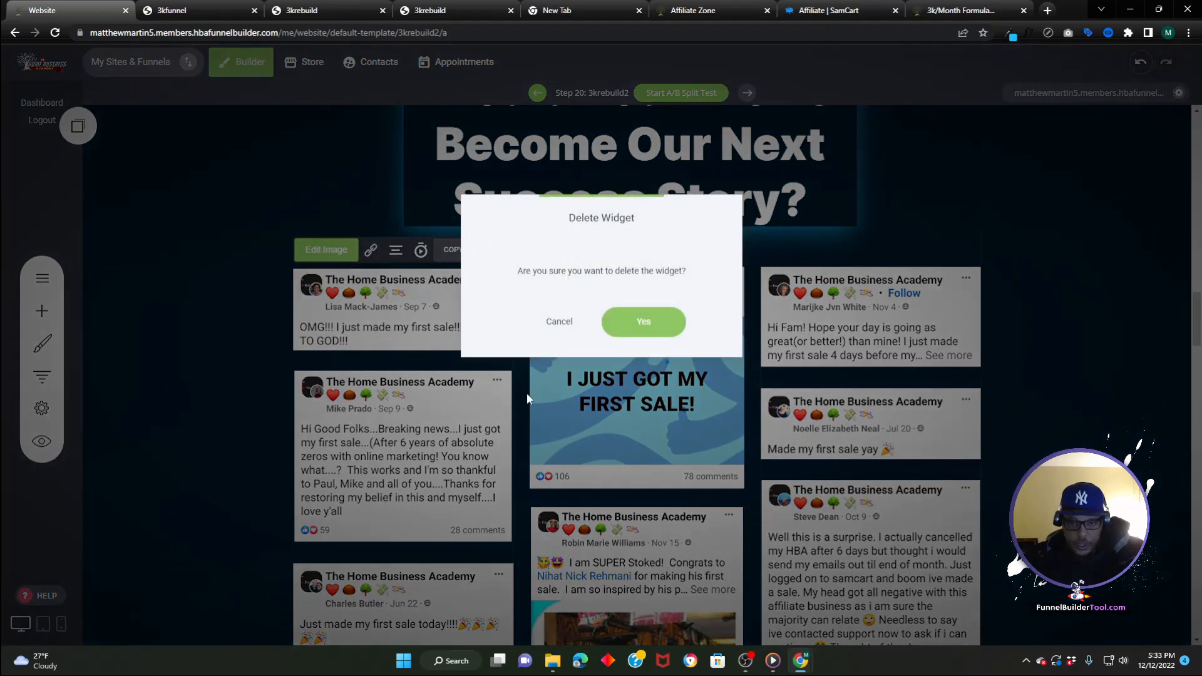
left_click(571, 327)
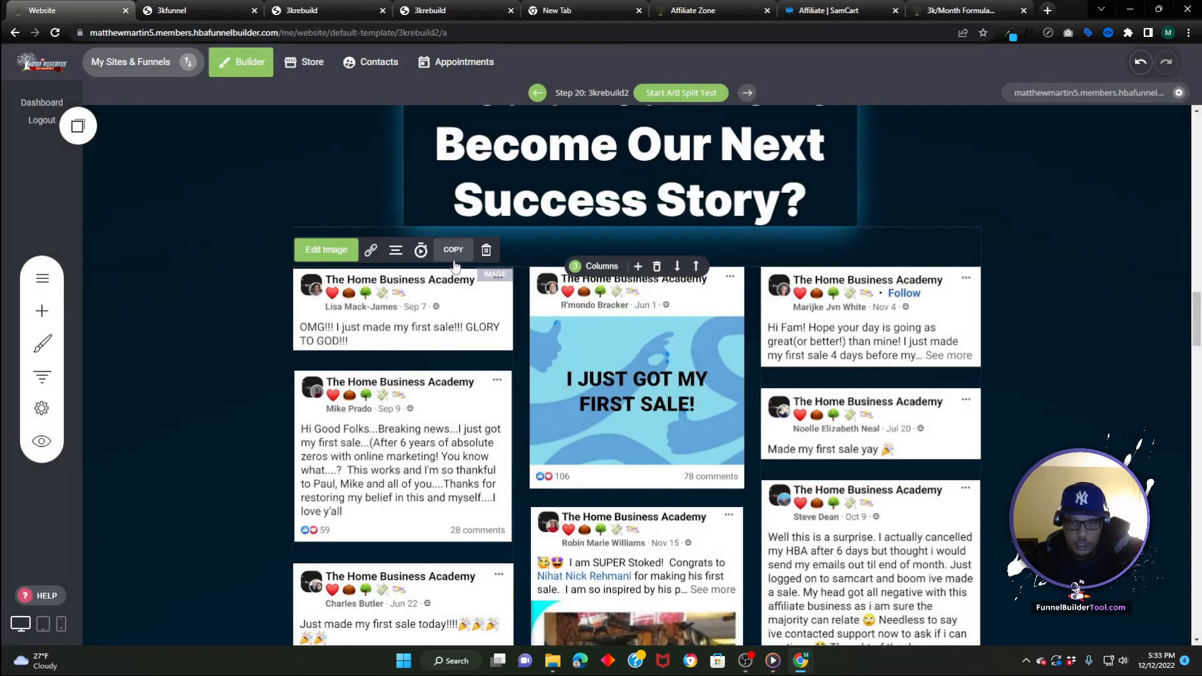
- Copy the "Just made my first sale today!!!!" testimonial image and add a row split into five columns above the testimonial images
left_click(429, 396)
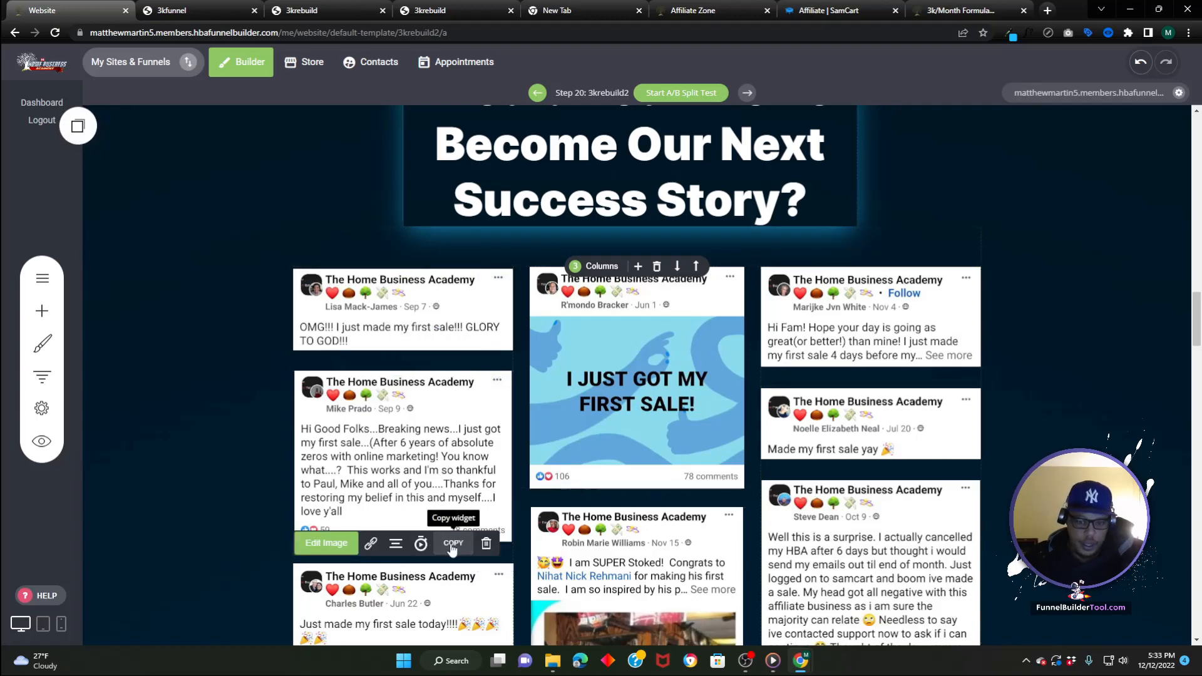
left_click(638, 267)
scroll(563, 302, "up", 8)
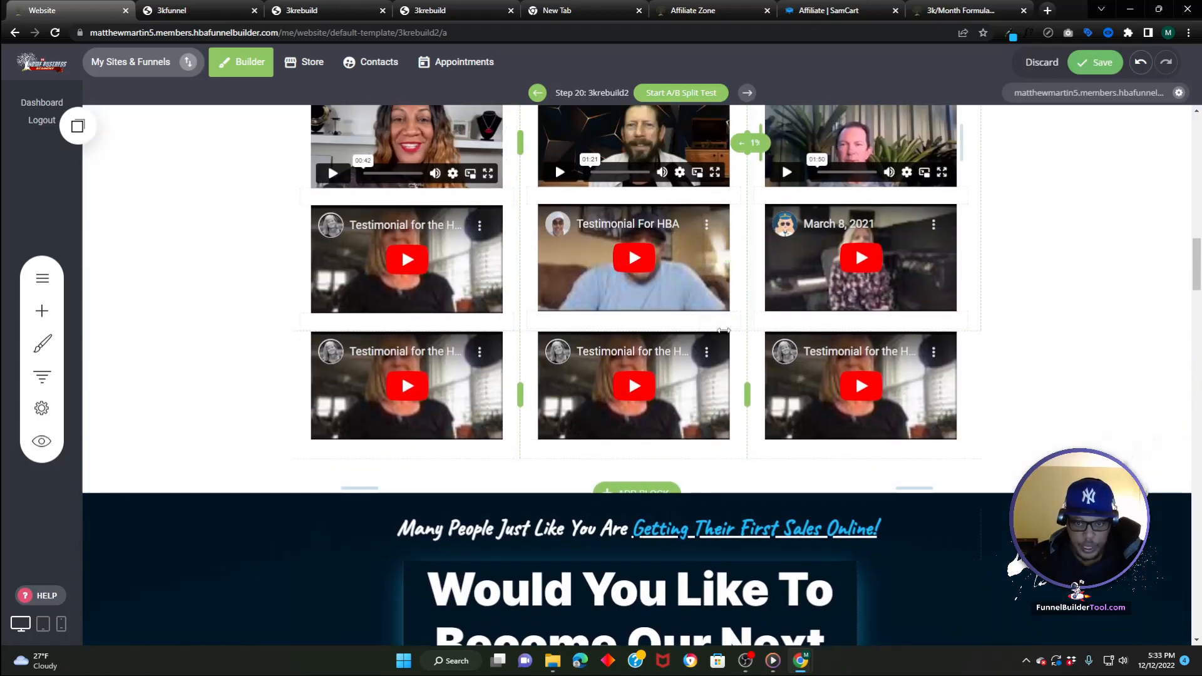
scroll(609, 418, "down", 5)
scroll(554, 368, "down", 2)
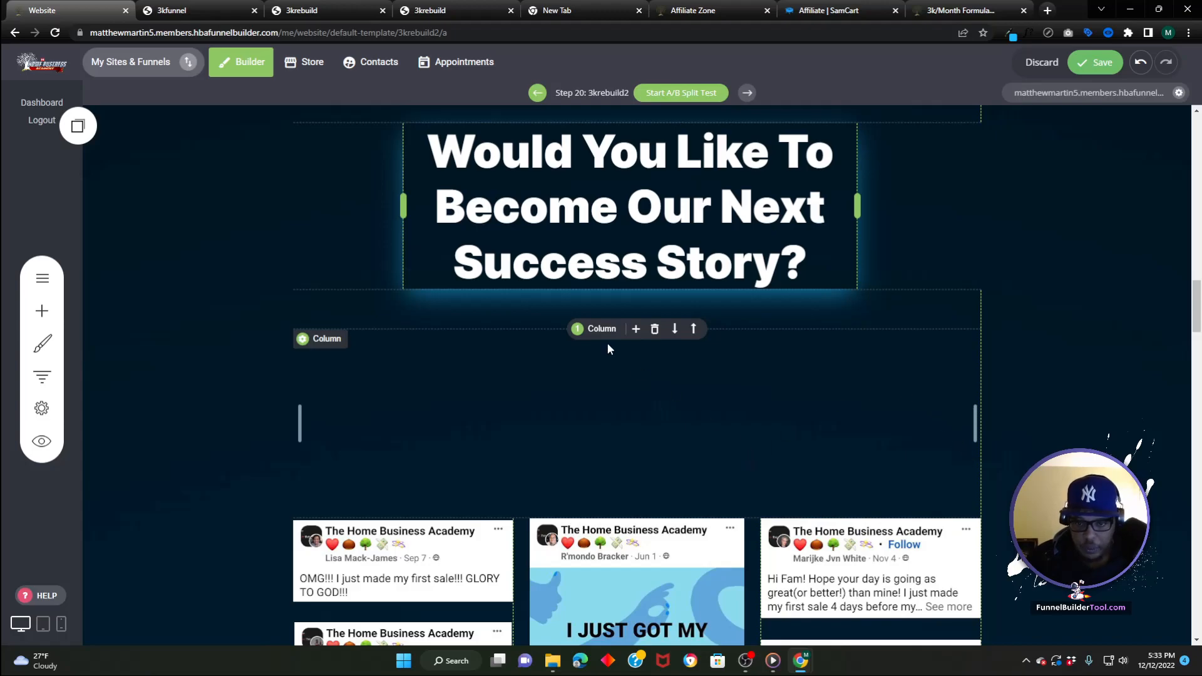
left_click(595, 329)
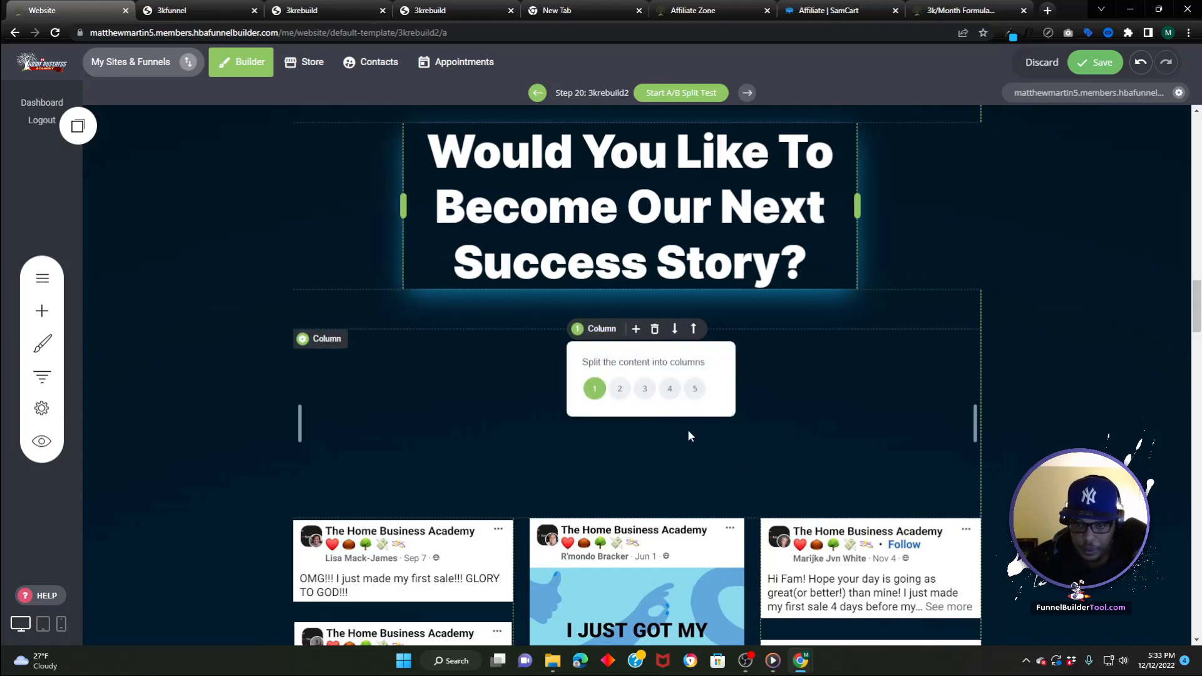
left_click(694, 388)
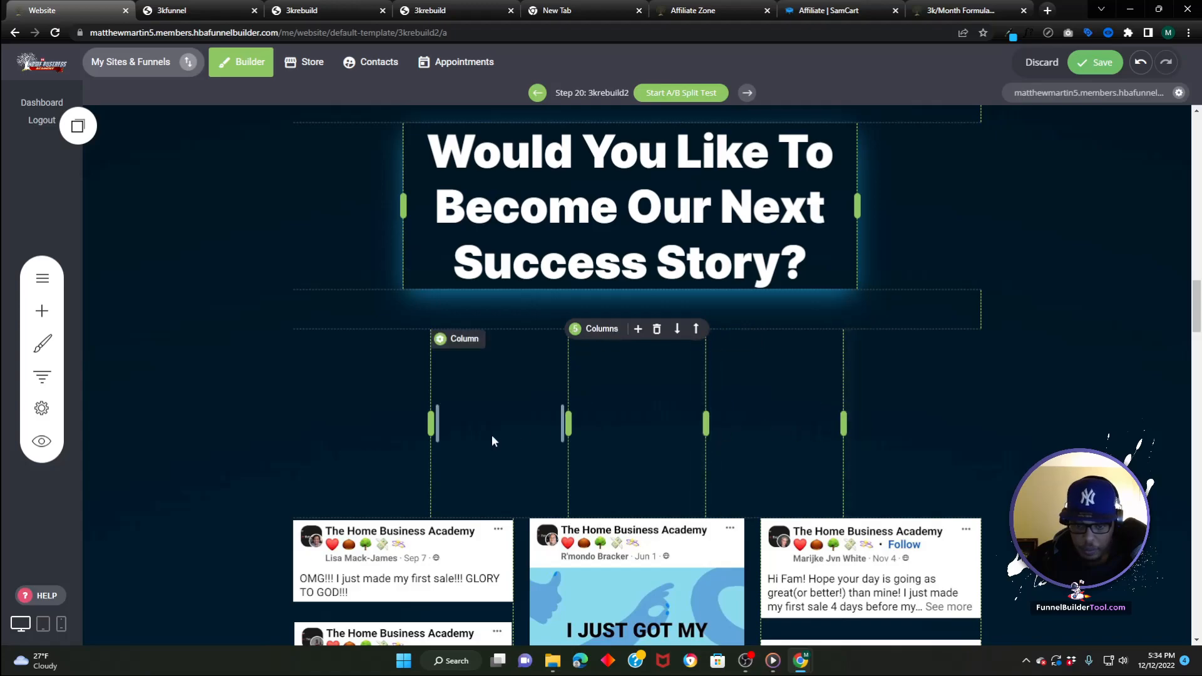
- Resize the five columns into three equal wide ones separated by two narrow gaps, aligned with the testimonial images below
left_click_drag(425, 423, 528, 425)
left_click_drag(706, 426, 747, 422)
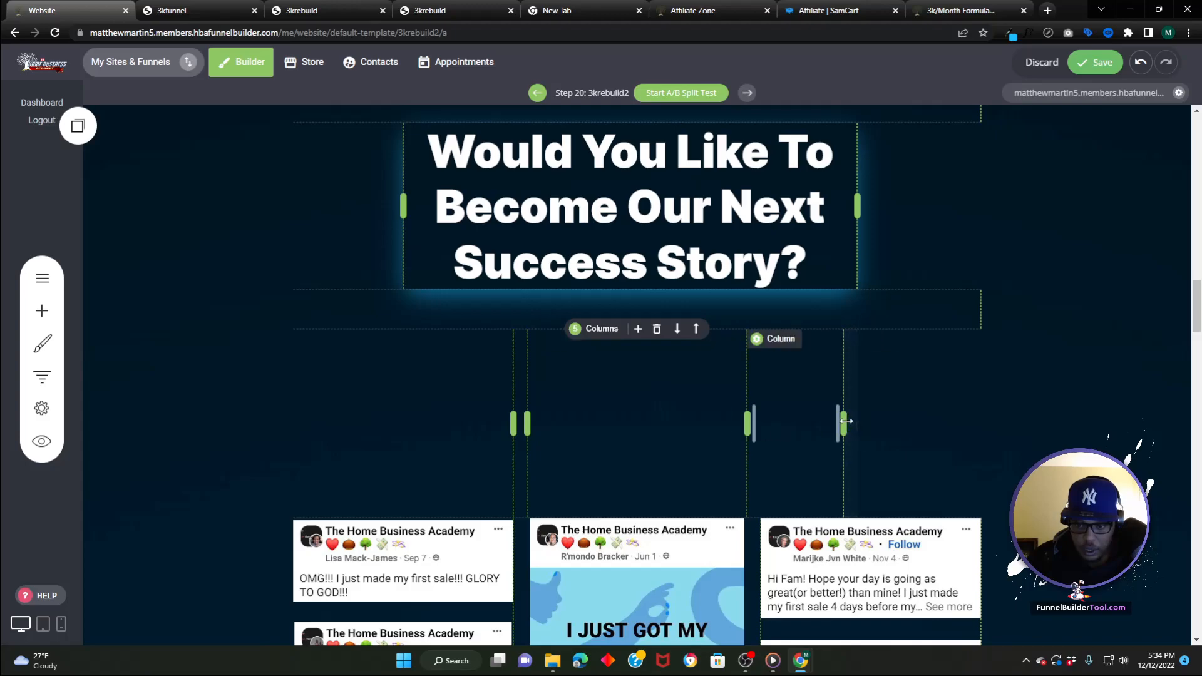
left_click_drag(845, 421, 762, 424)
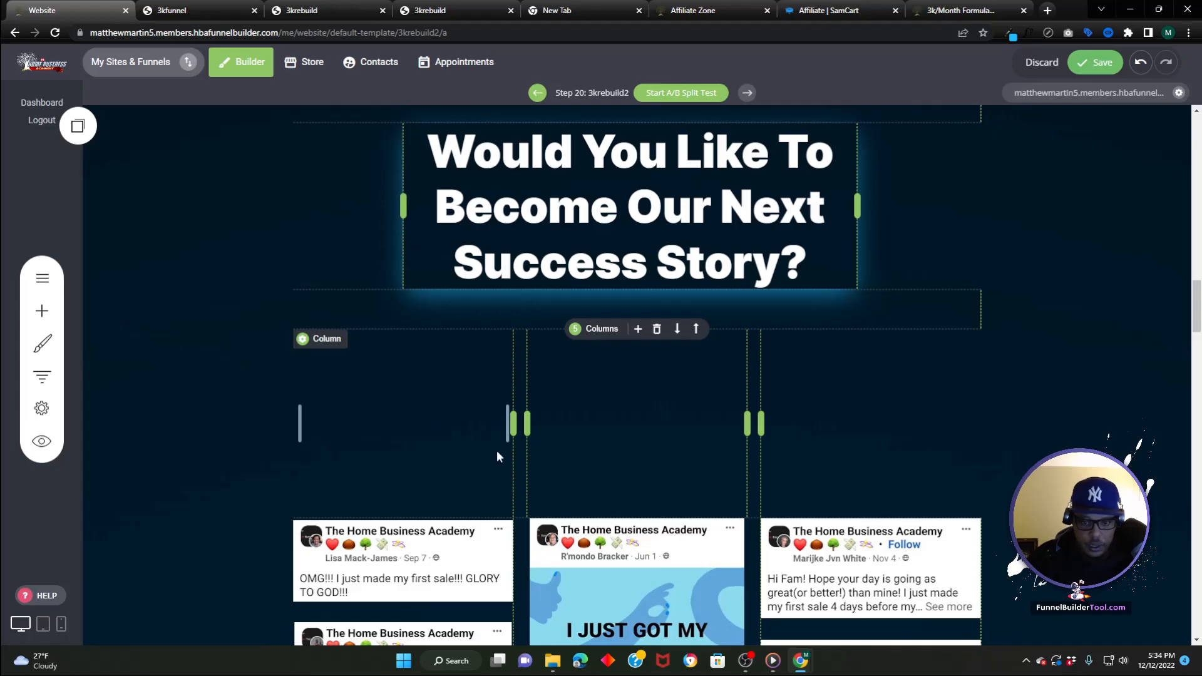
left_click_drag(549, 423, 533, 423)
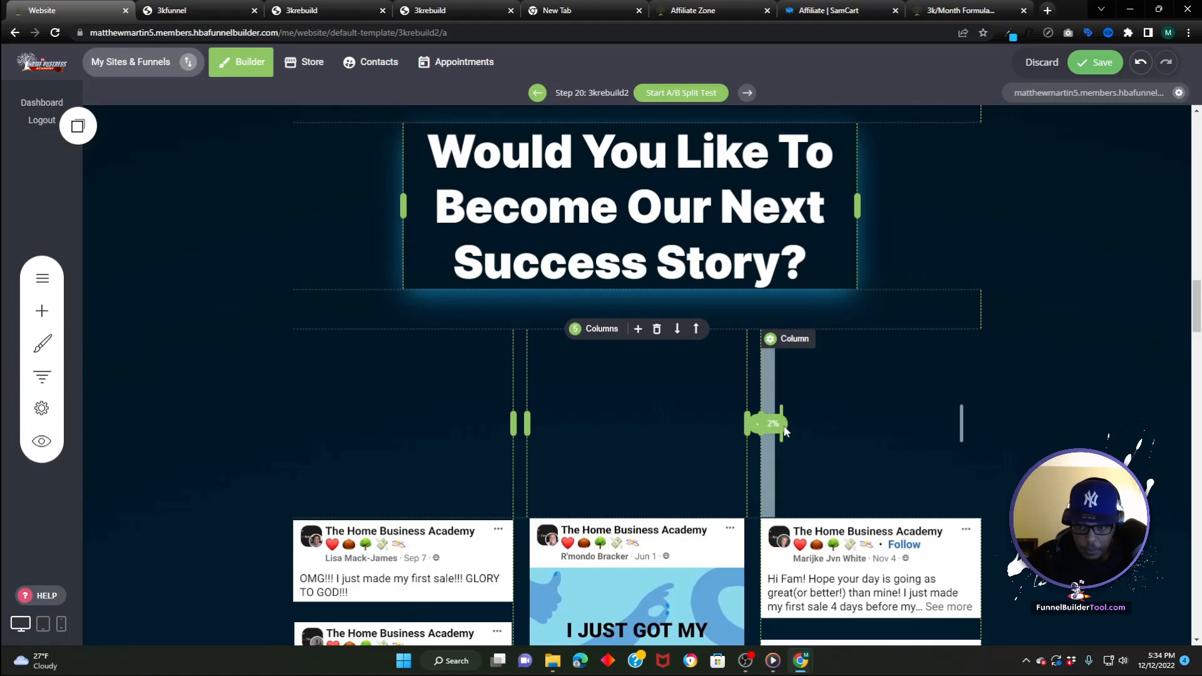
left_click_drag(782, 433, 767, 430)
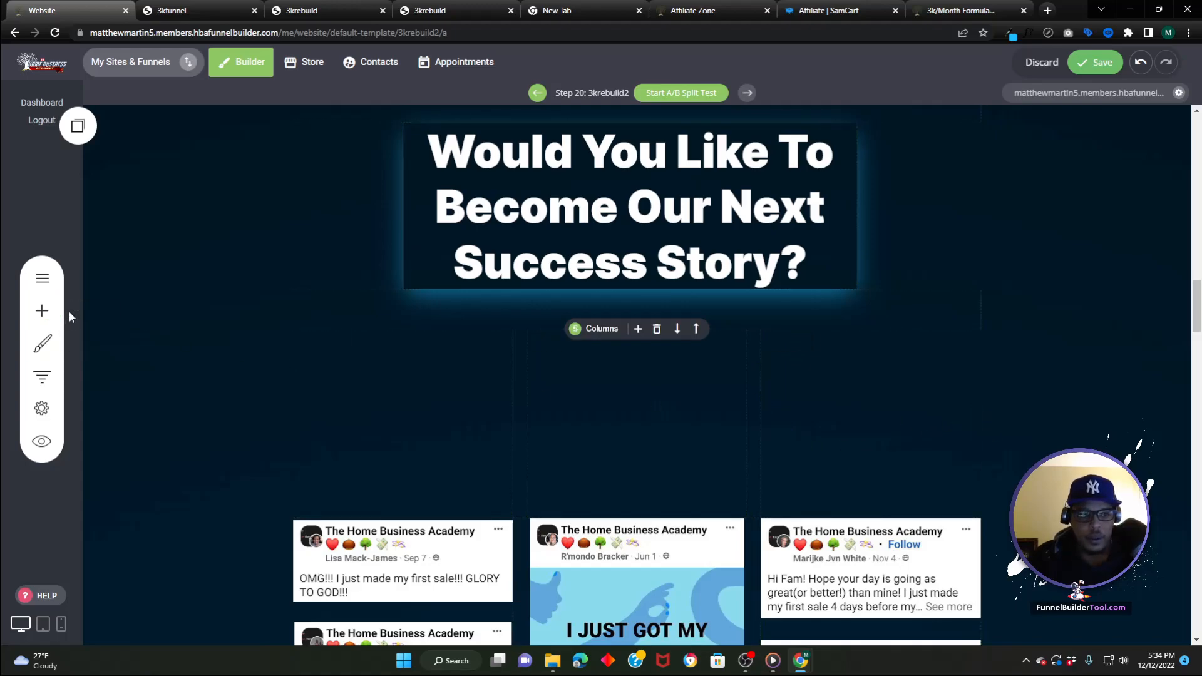
- Place the copied testimonial image in each of the three wide columns of the new row
left_click(78, 126)
left_click(129, 168)
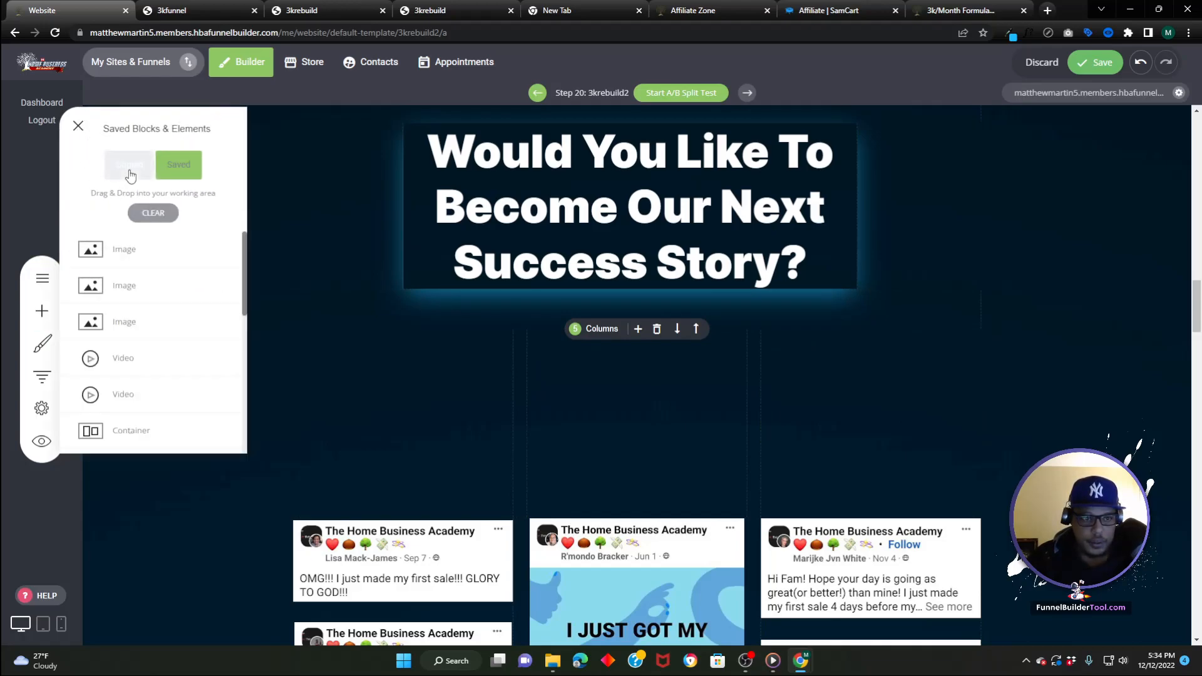
left_click_drag(157, 249, 339, 348)
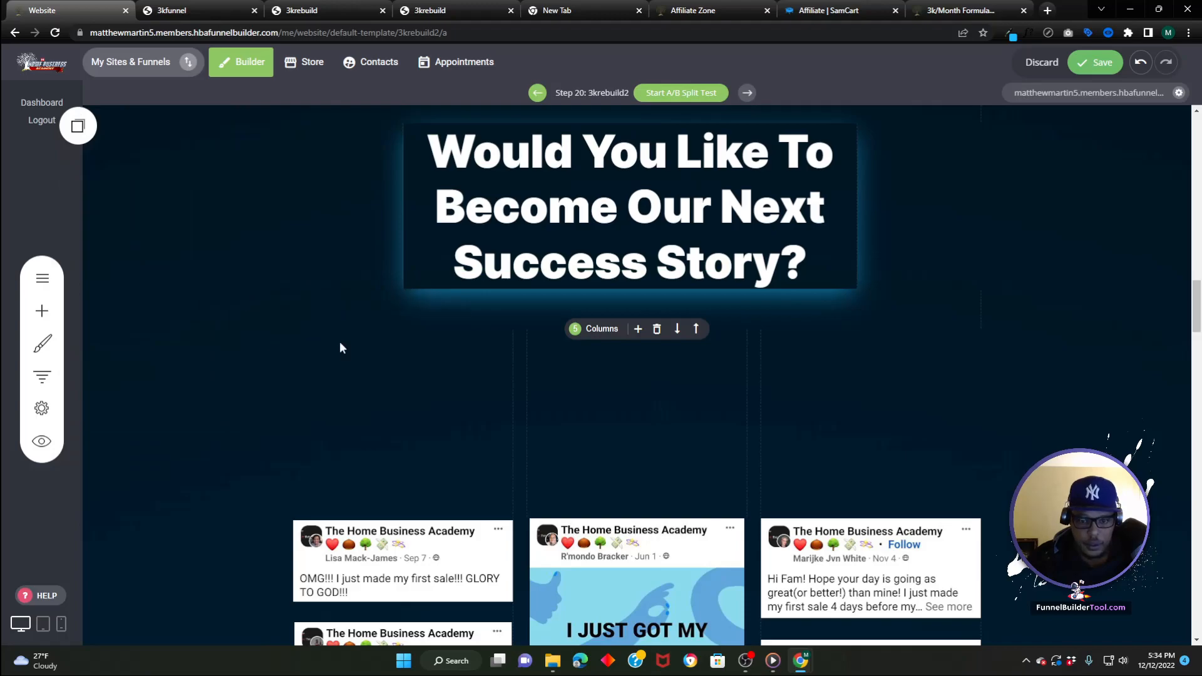
left_click(78, 125)
left_click_drag(157, 249, 593, 371)
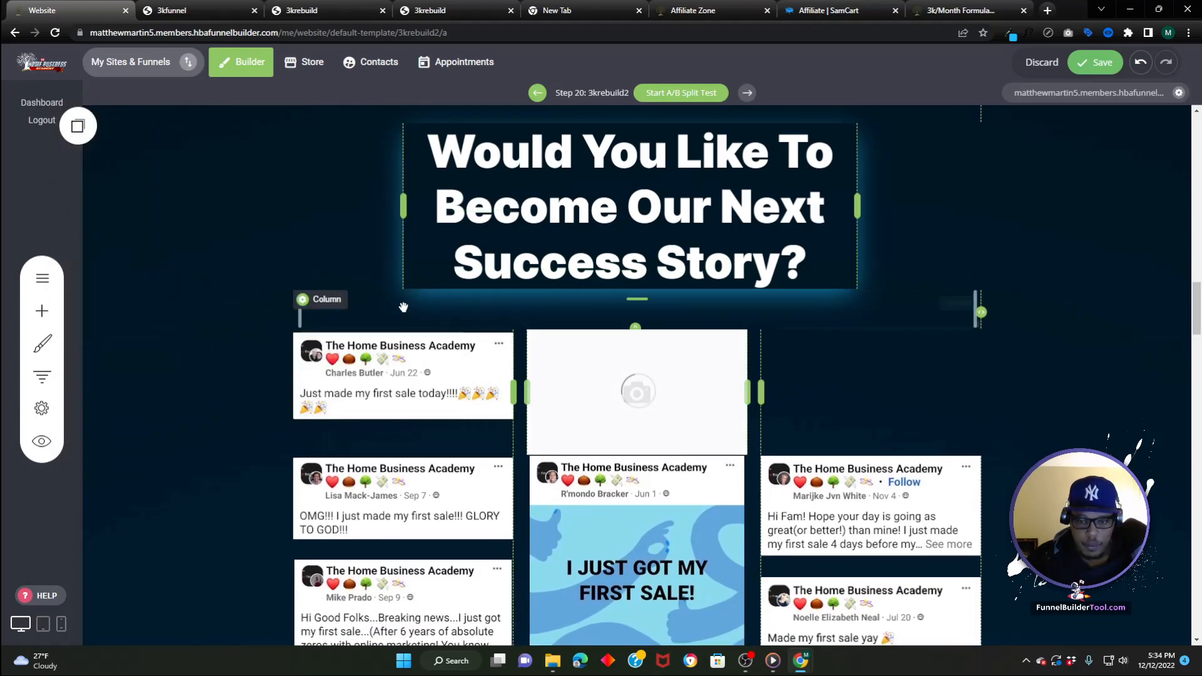
left_click(78, 126)
left_click_drag(126, 259, 773, 383)
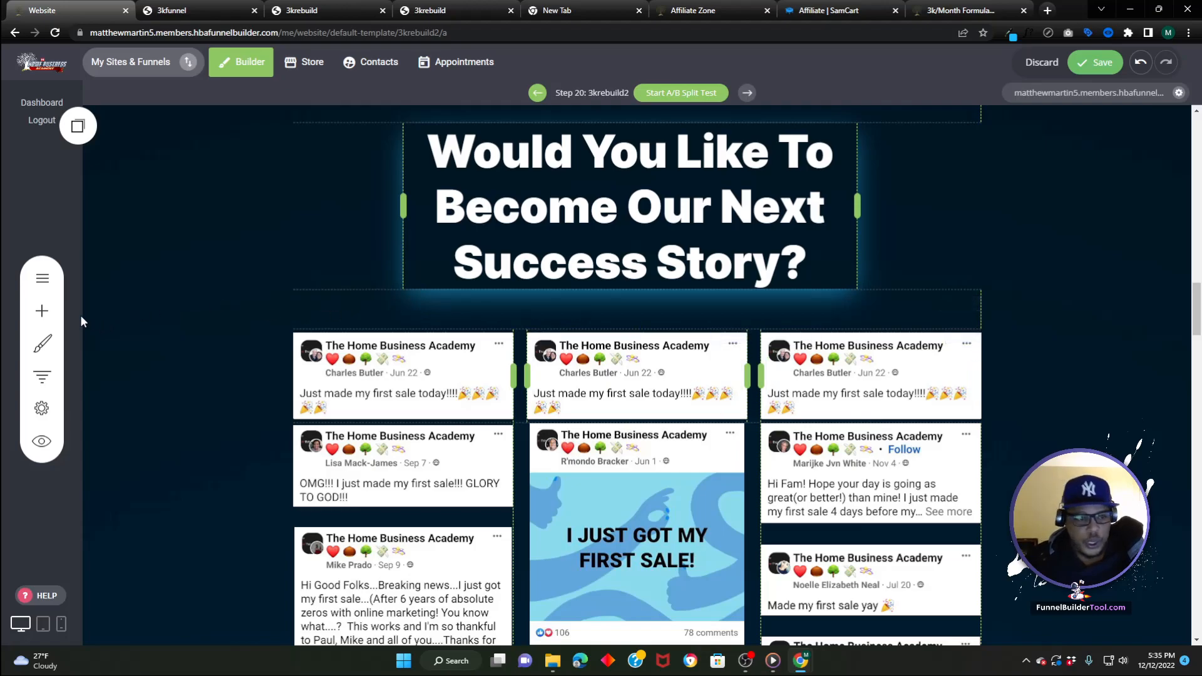
- Add a spacer under each of the three new testimonial images, shorten the spacers to a small gap and save the page
left_click(42, 310)
left_click_drag(117, 311, 405, 417)
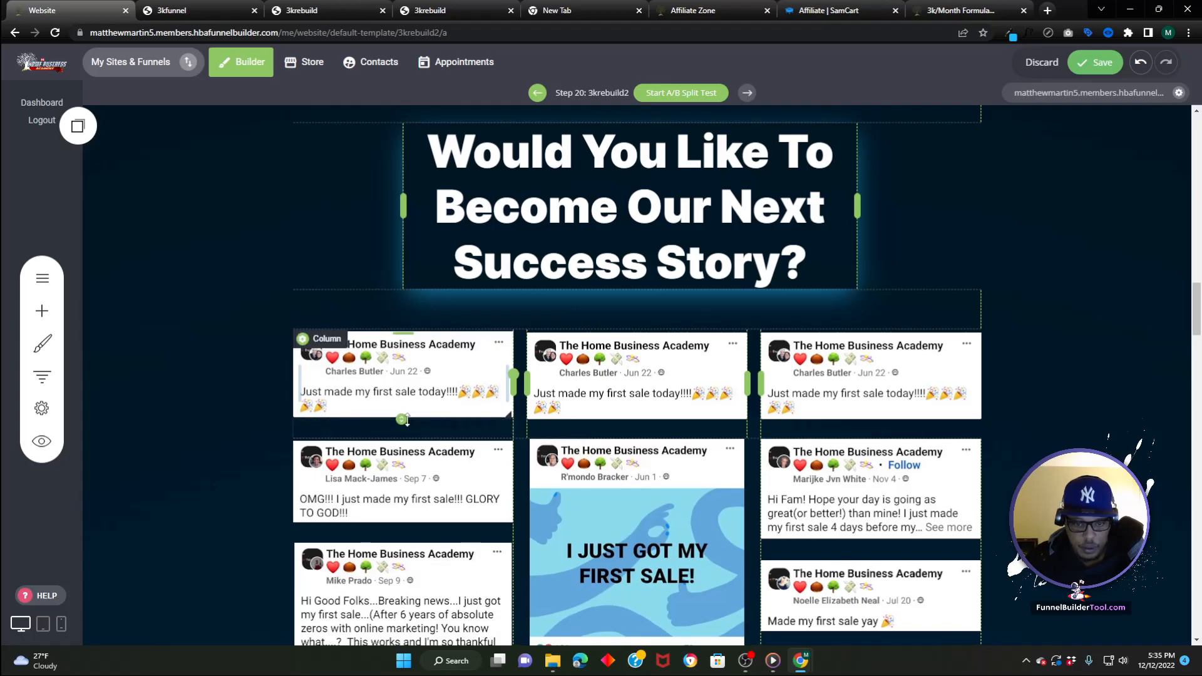
left_click(89, 136)
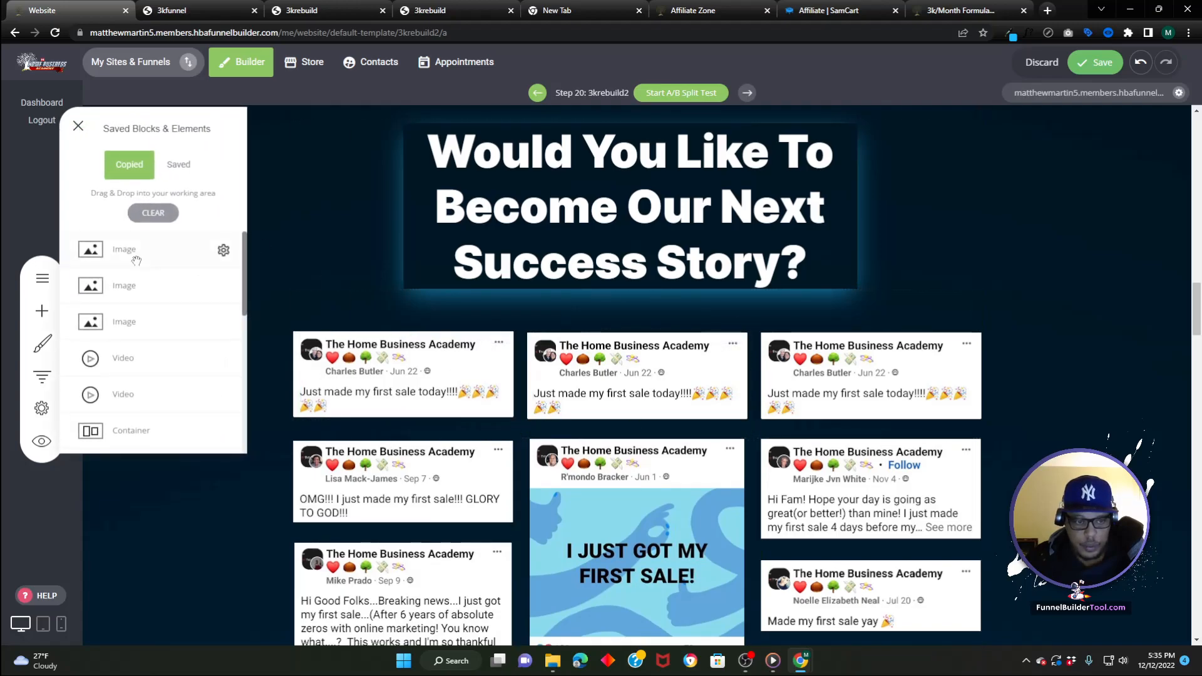
left_click(42, 311)
left_click_drag(85, 287, 631, 437)
left_click_drag(644, 481, 638, 412)
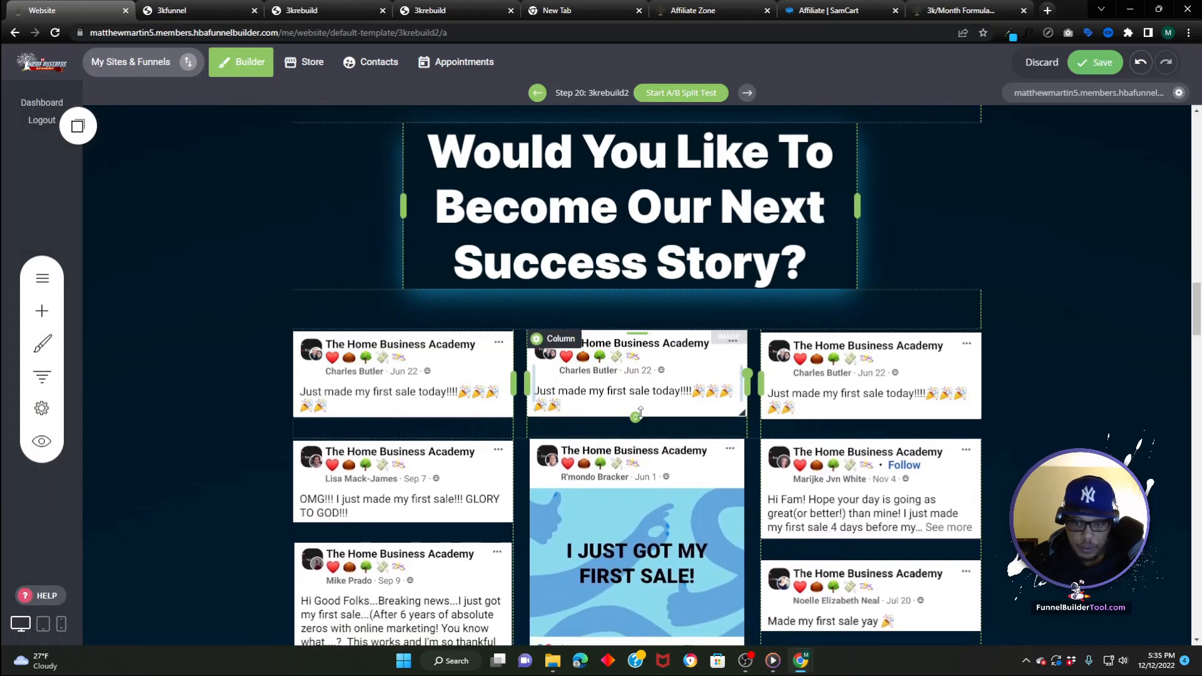
left_click(42, 311)
left_click_drag(99, 290, 847, 417)
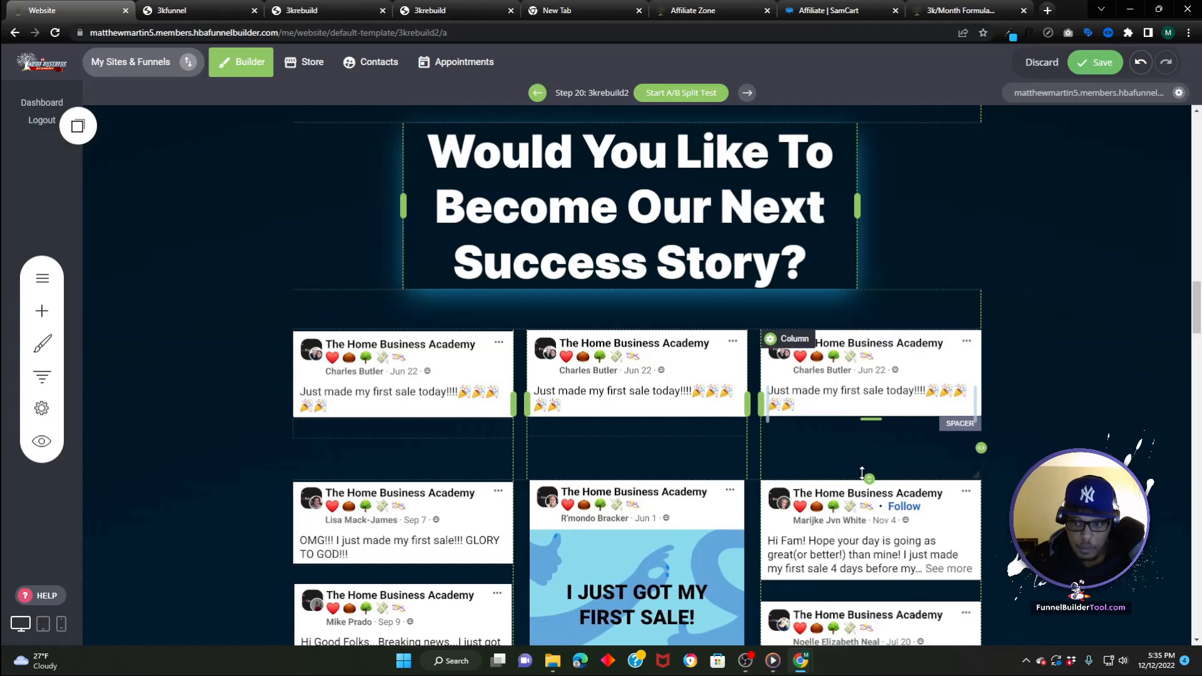
left_click_drag(862, 474, 862, 433)
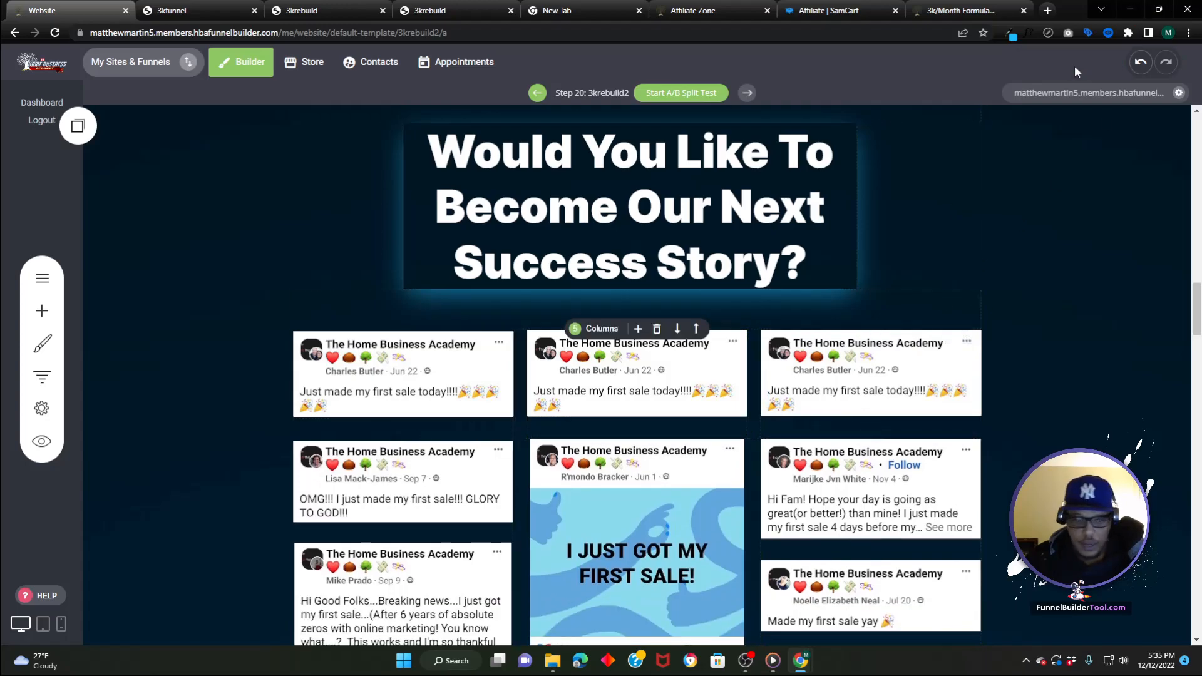
left_click(1076, 67)
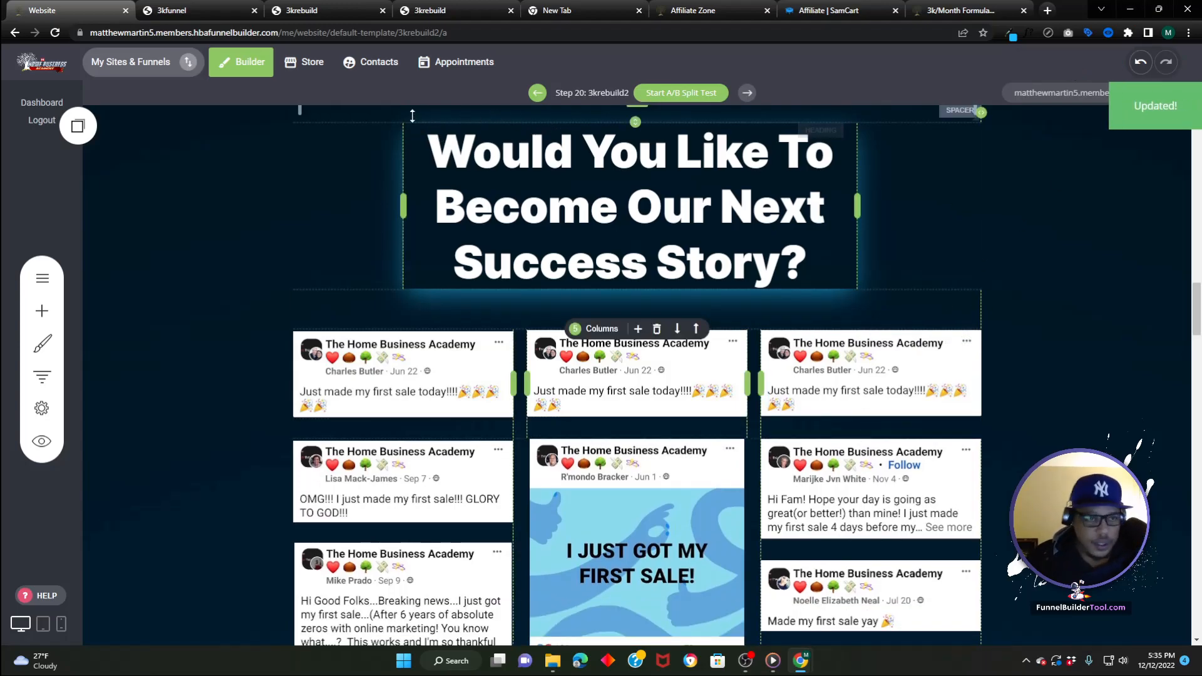
- Give a testimonial image in the new top row an outer shadow in blue 00A8FF at full opacity
left_click(177, 12)
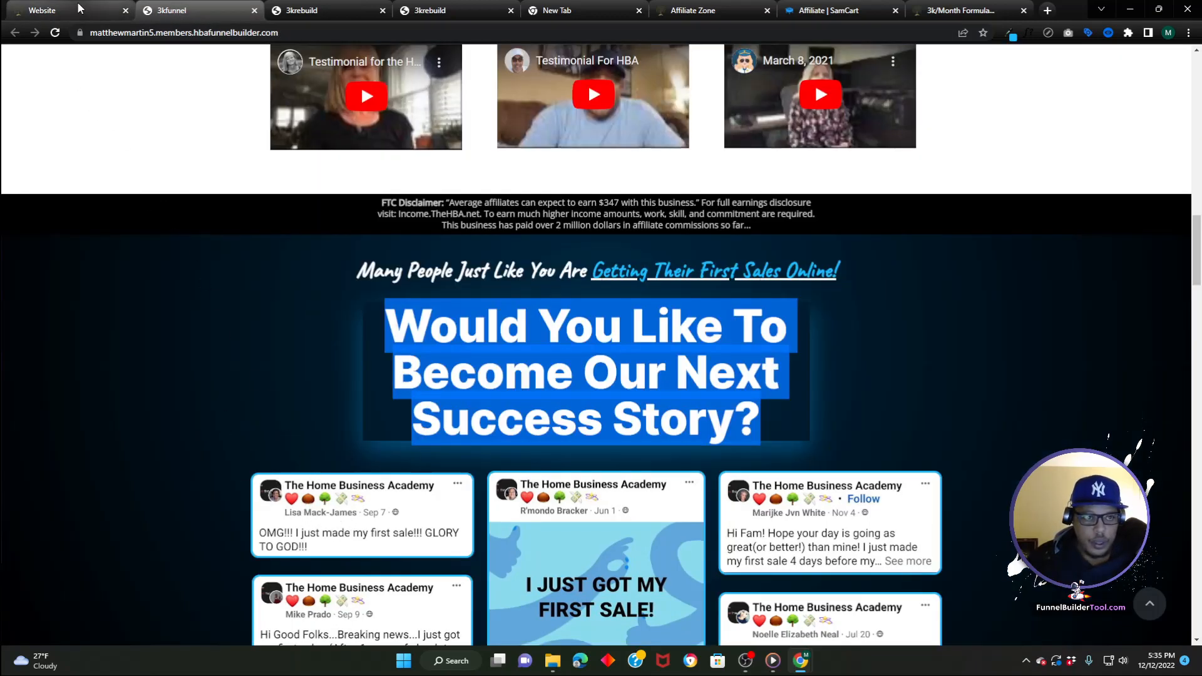
left_click(50, 10)
left_click(328, 315)
left_click(637, 549)
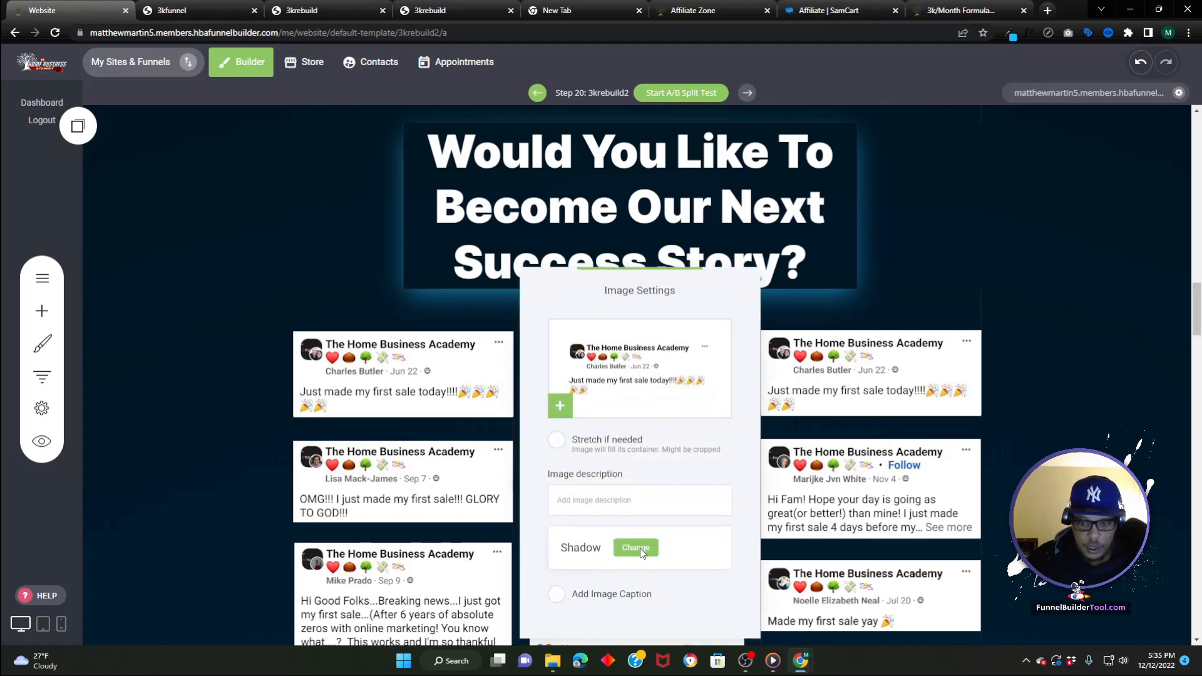
left_click(550, 186)
left_click(539, 216)
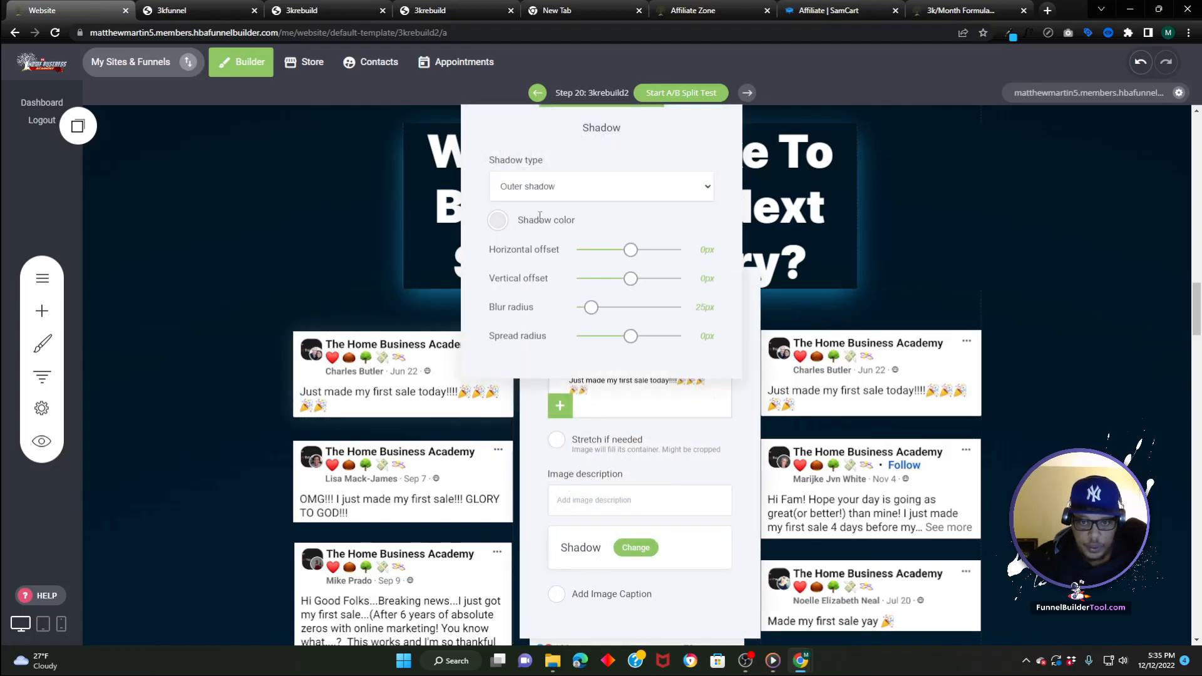
left_click(497, 222)
left_click(599, 269)
left_click_drag(611, 287, 612, 287)
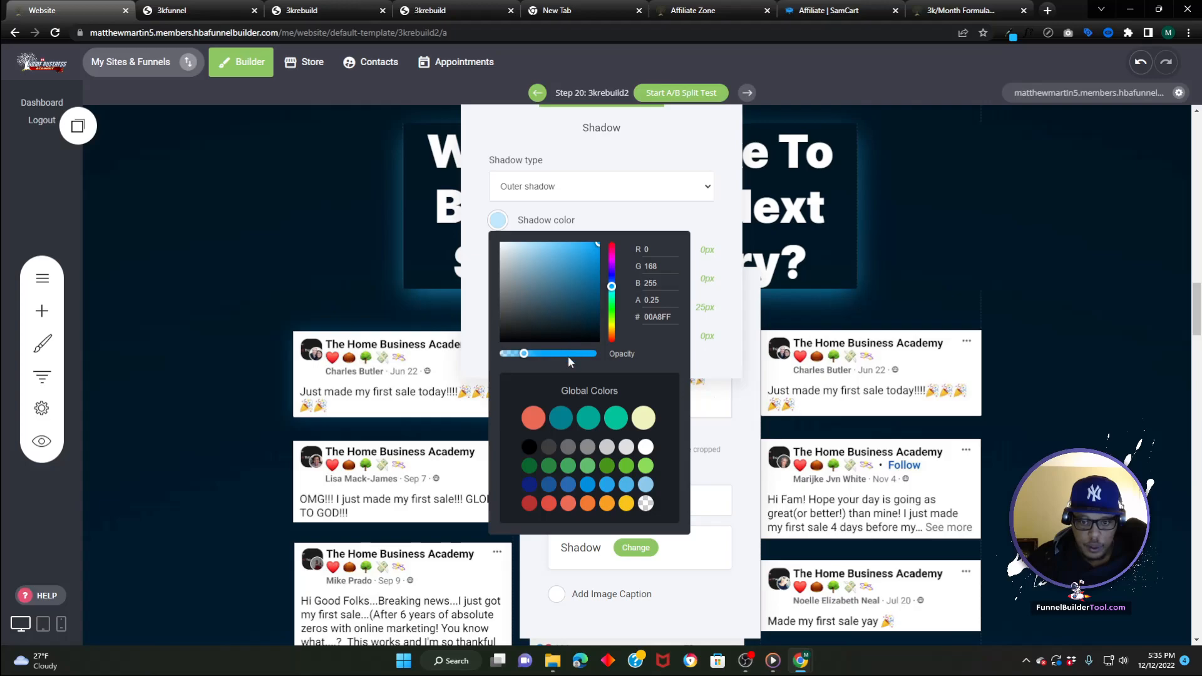
left_click(481, 295)
- Set the testimonial image shadow's blur radius to 0px and its spread radius to -10px
left_click_drag(591, 308, 546, 317)
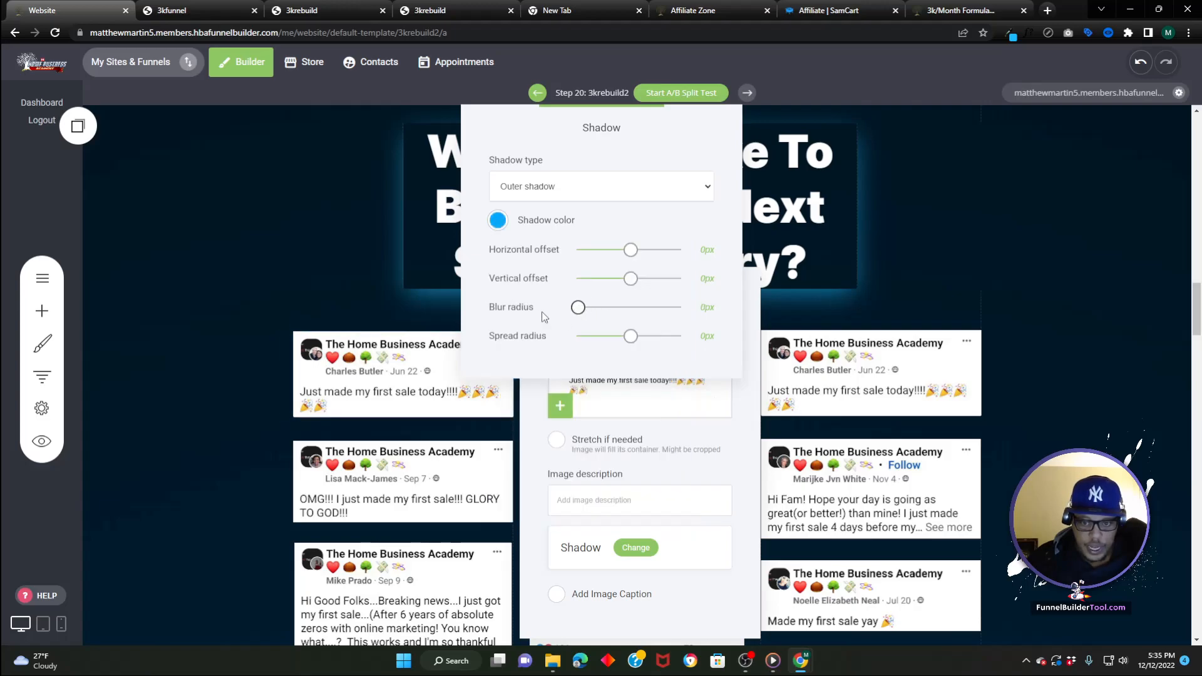
mouse_move(631, 337)
left_mouse_down()
mouse_move(645, 337)
mouse_move(623, 338)
left_mouse_up()
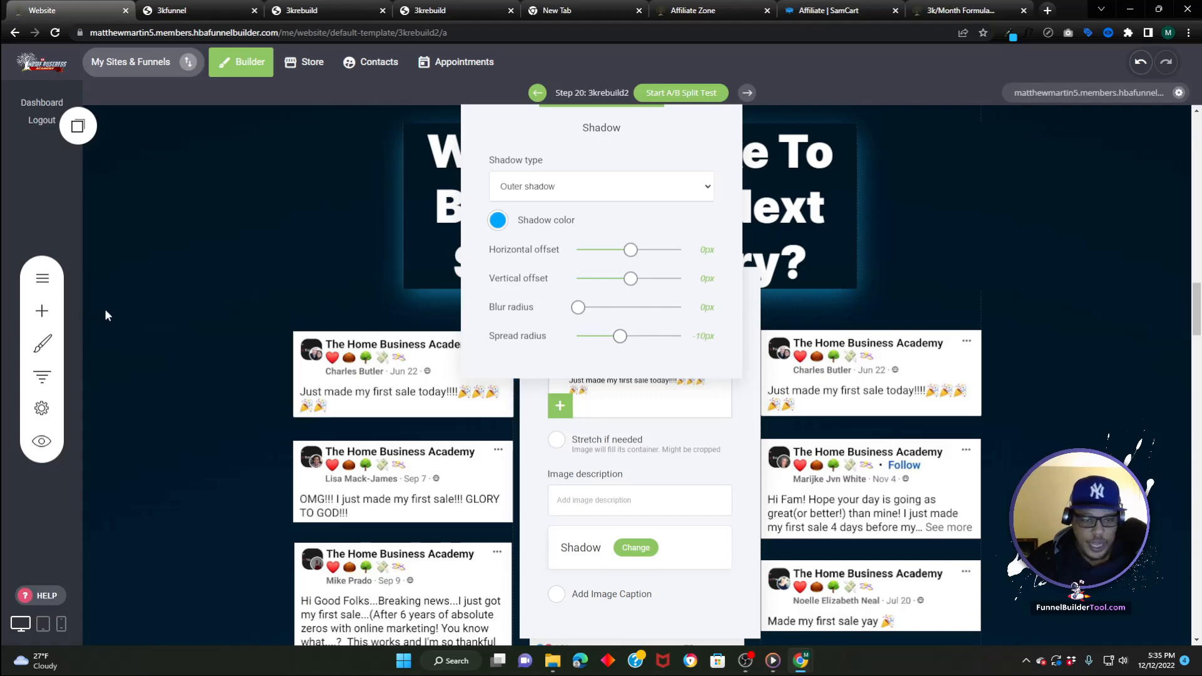
left_click(103, 315)
left_click(259, 326)
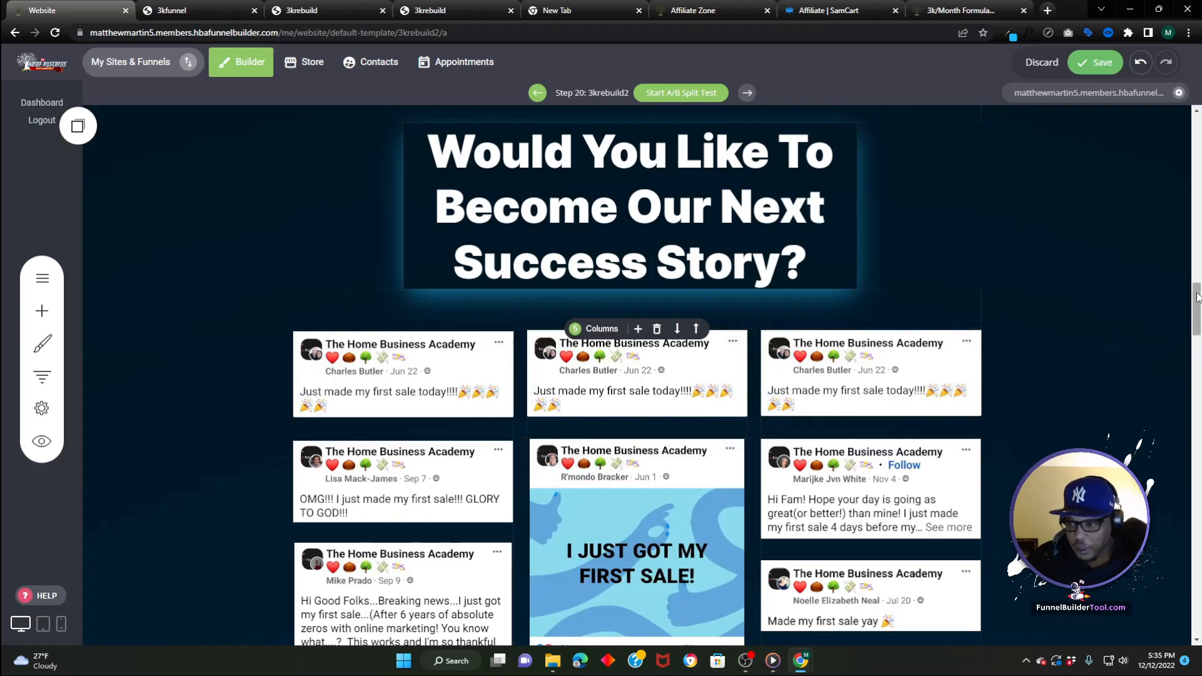
- Add a new block below the final Click Here To Join button and give it a bright green background color
scroll(1176, 637, "down", 15)
mouse_move(1196, 605)
left_mouse_down()
mouse_move(1196, 537)
mouse_move(1196, 583)
left_mouse_up()
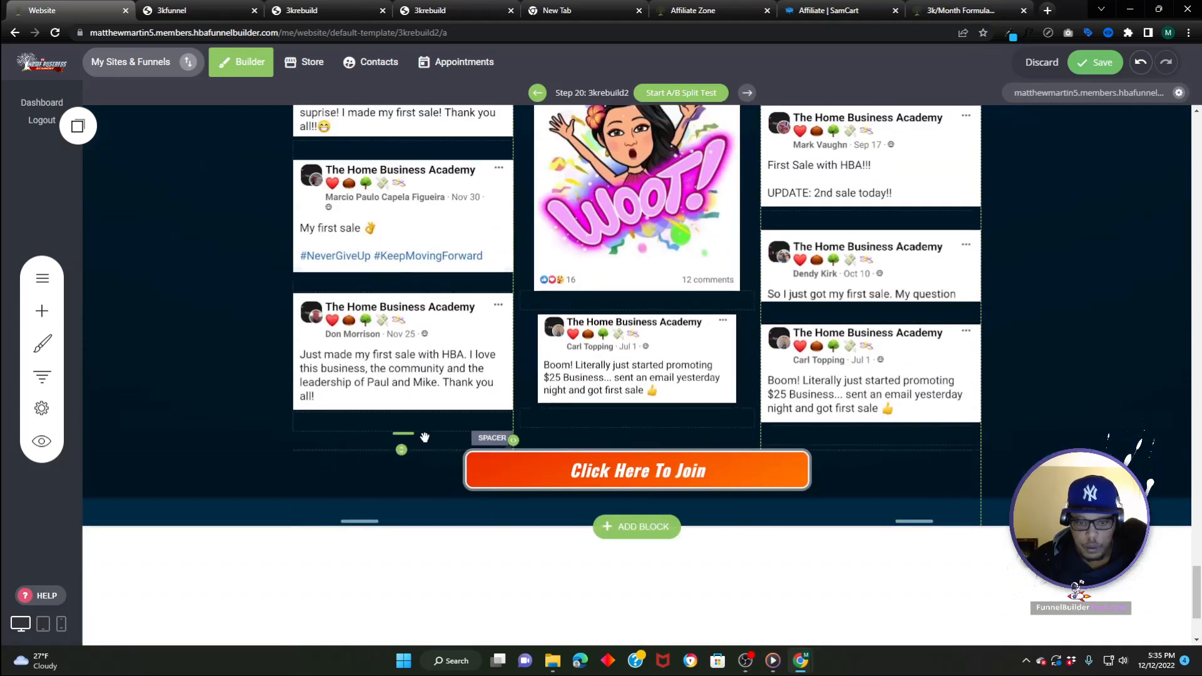
left_click(414, 477)
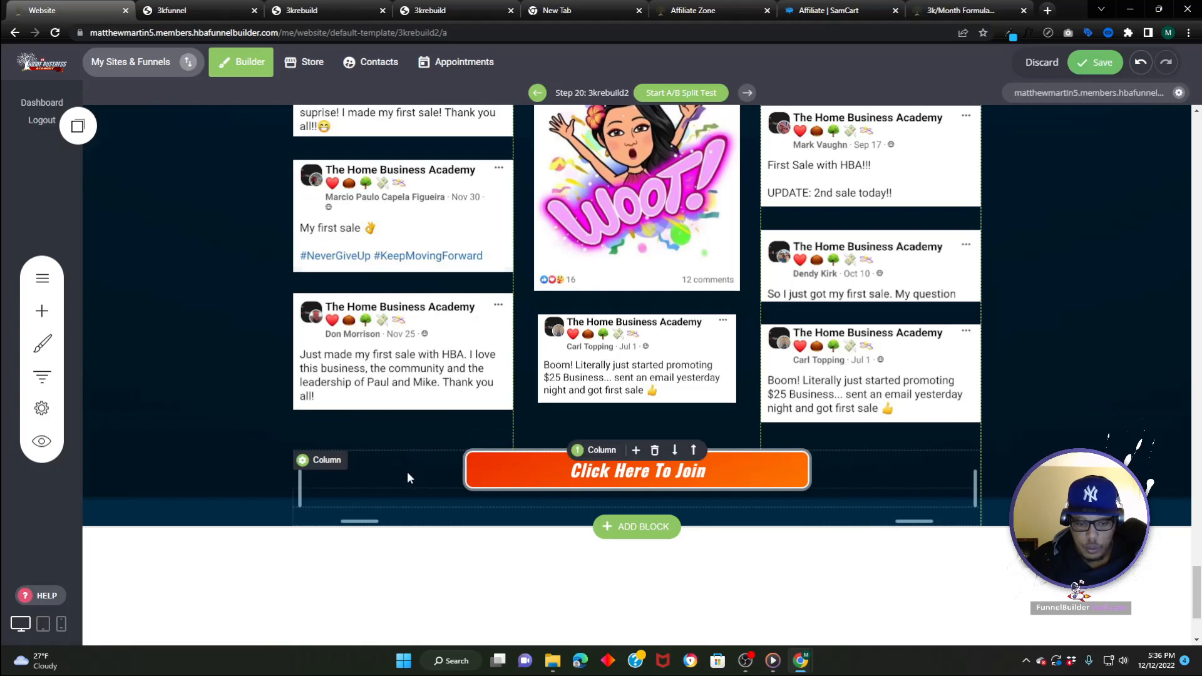
left_click(42, 311)
left_click_drag(39, 187, 512, 526)
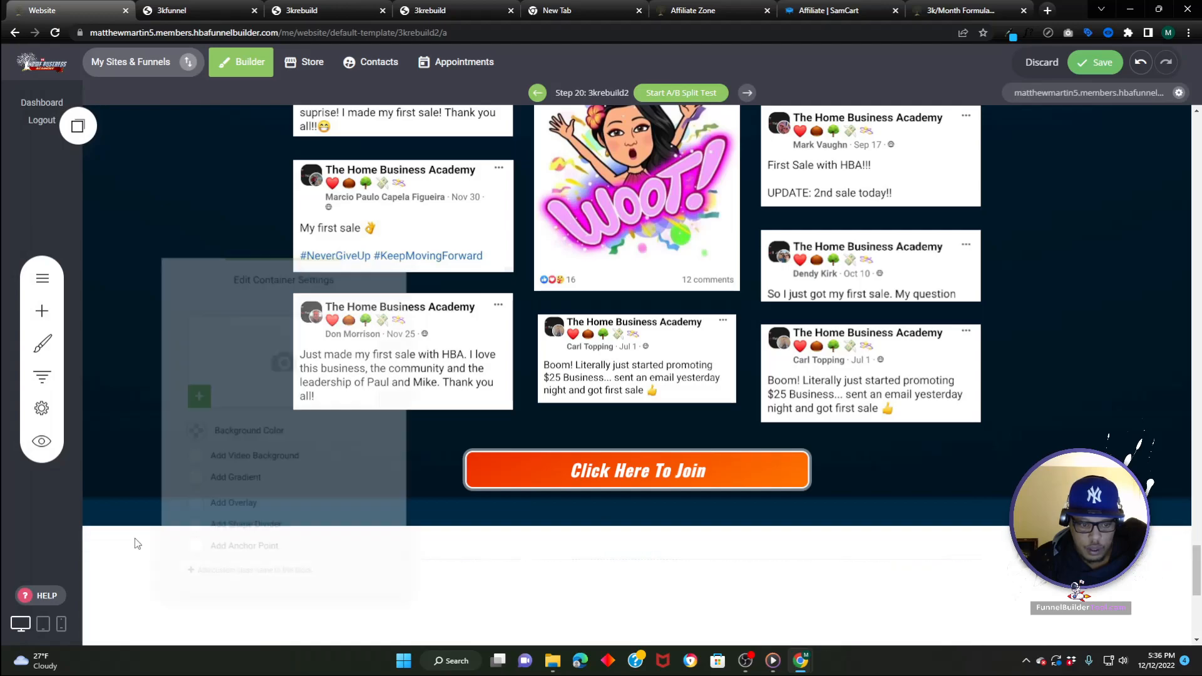
left_click(190, 431)
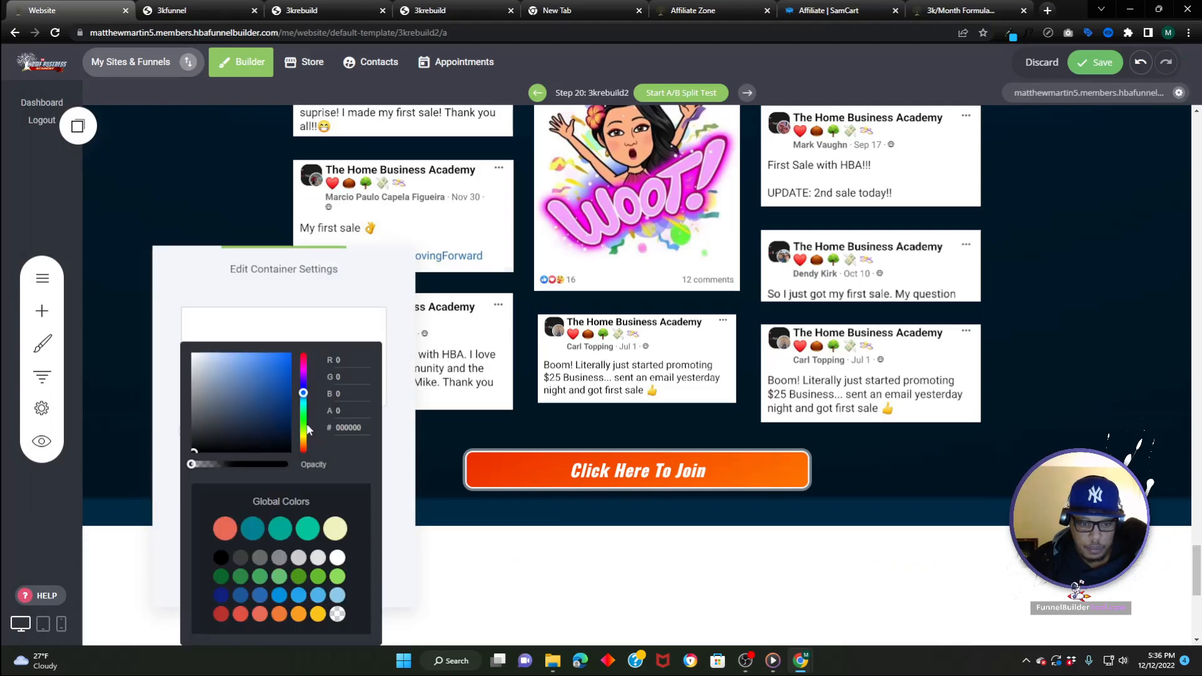
left_click(305, 423)
left_click_drag(283, 384, 293, 352)
left_click(472, 562)
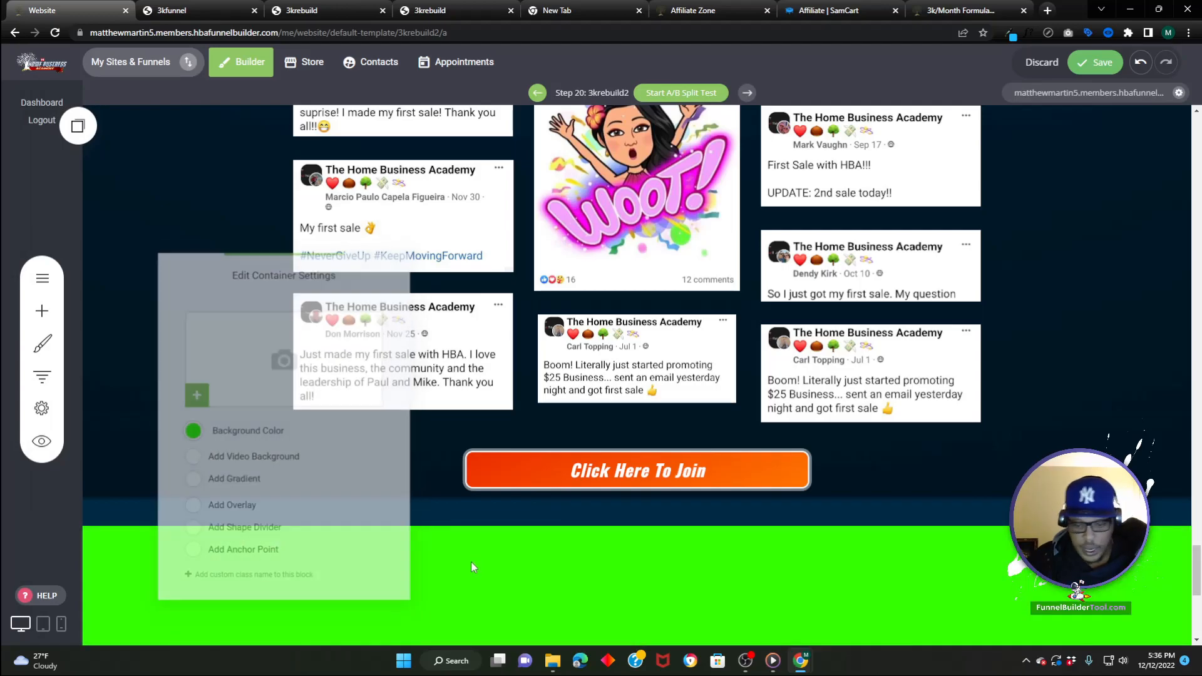
- Place a custom code widget in the green block and enter empty opening and closing style tags
left_click(43, 375)
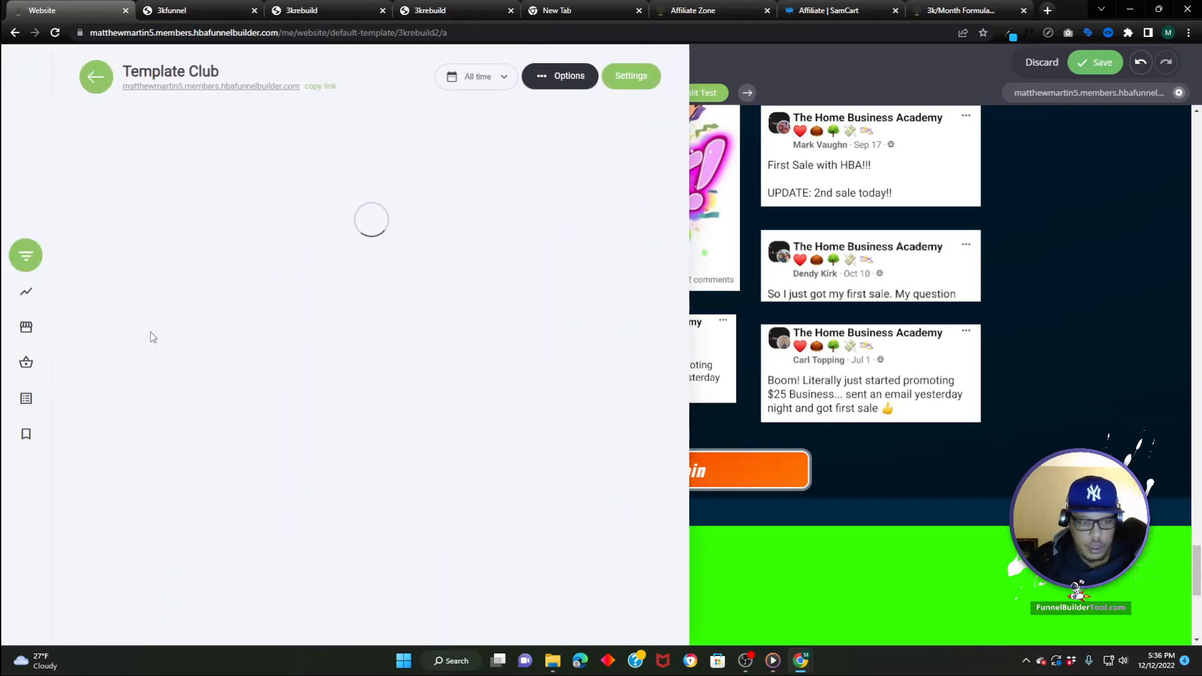
left_click(95, 81)
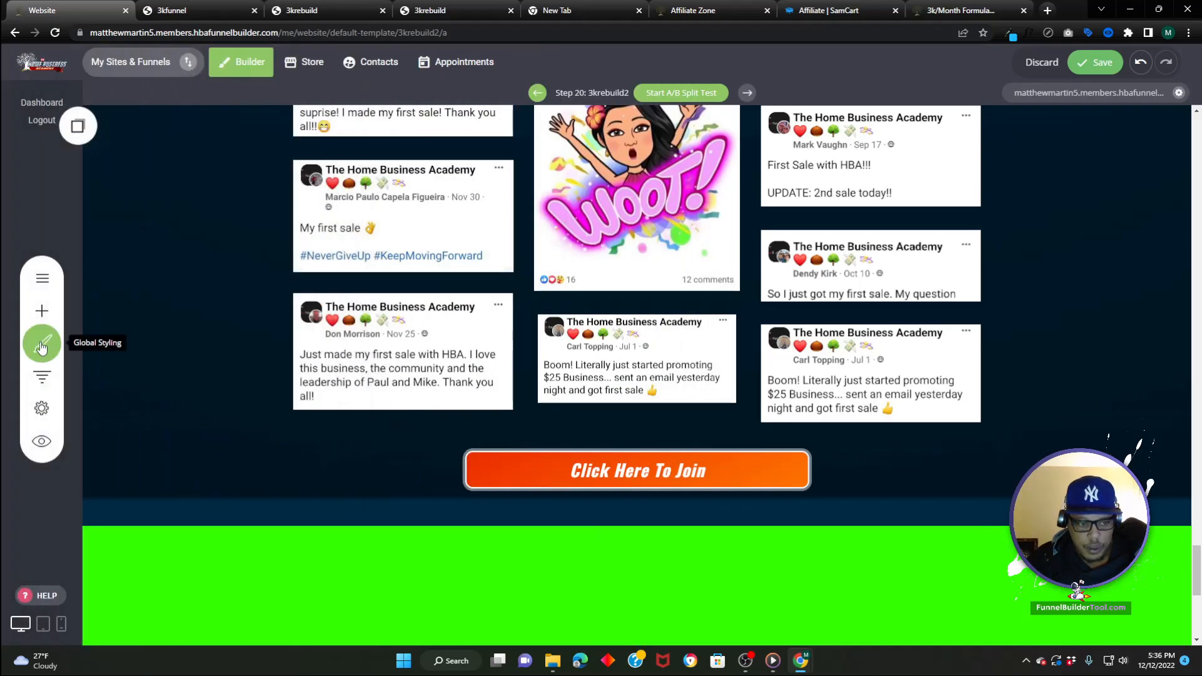
left_click(42, 311)
scroll(53, 539, "down", 3)
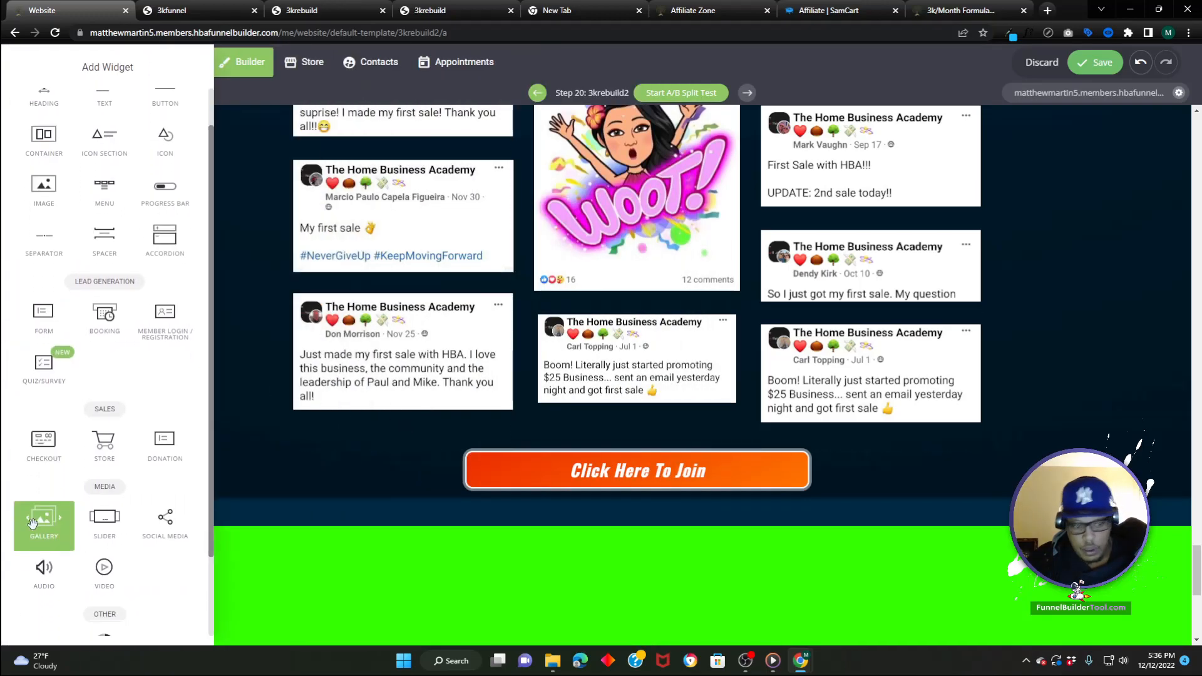
left_click_drag(56, 544, 601, 555)
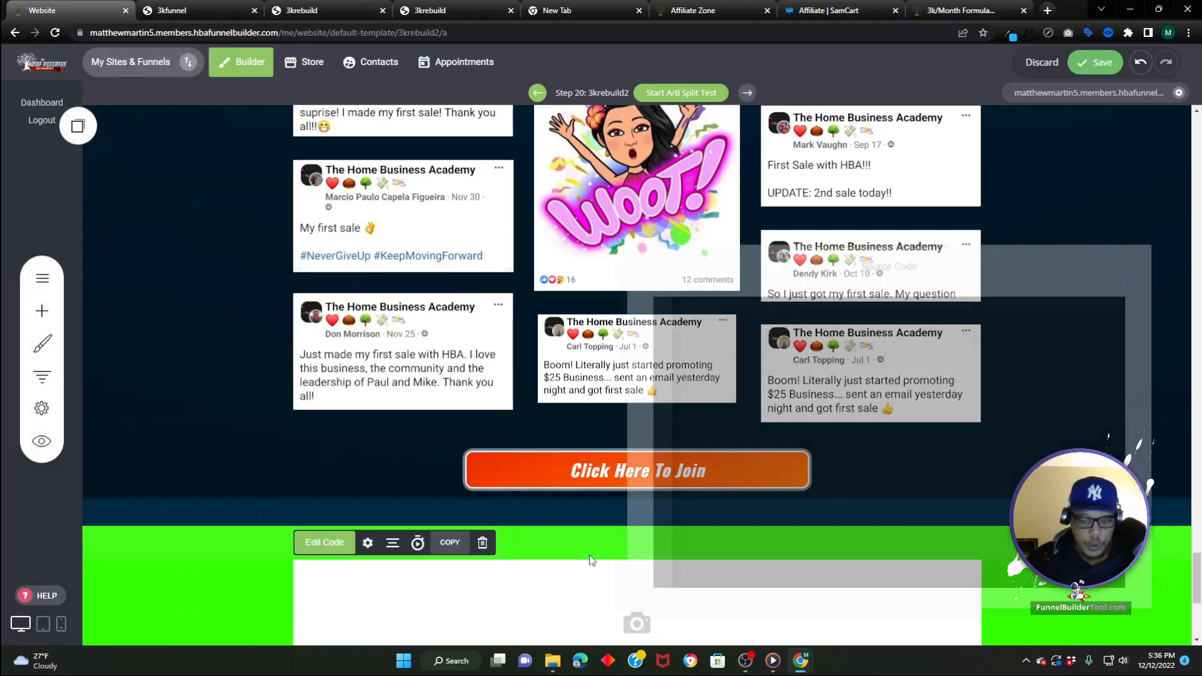
left_click(770, 303)
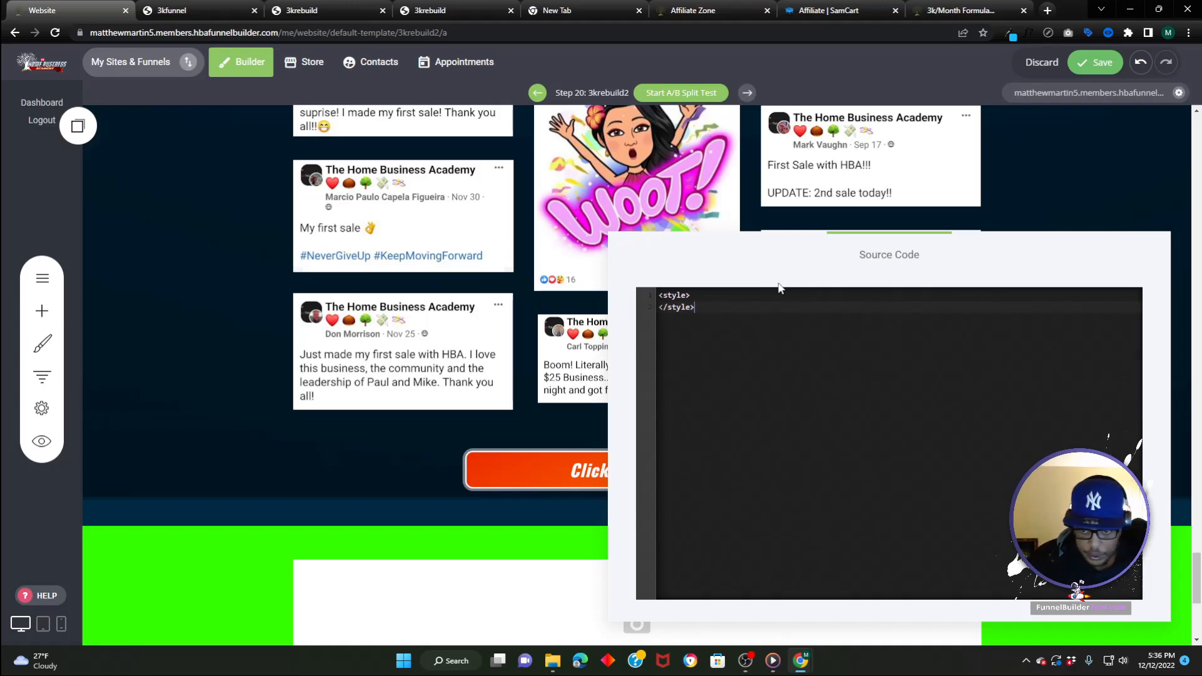
key("Return")
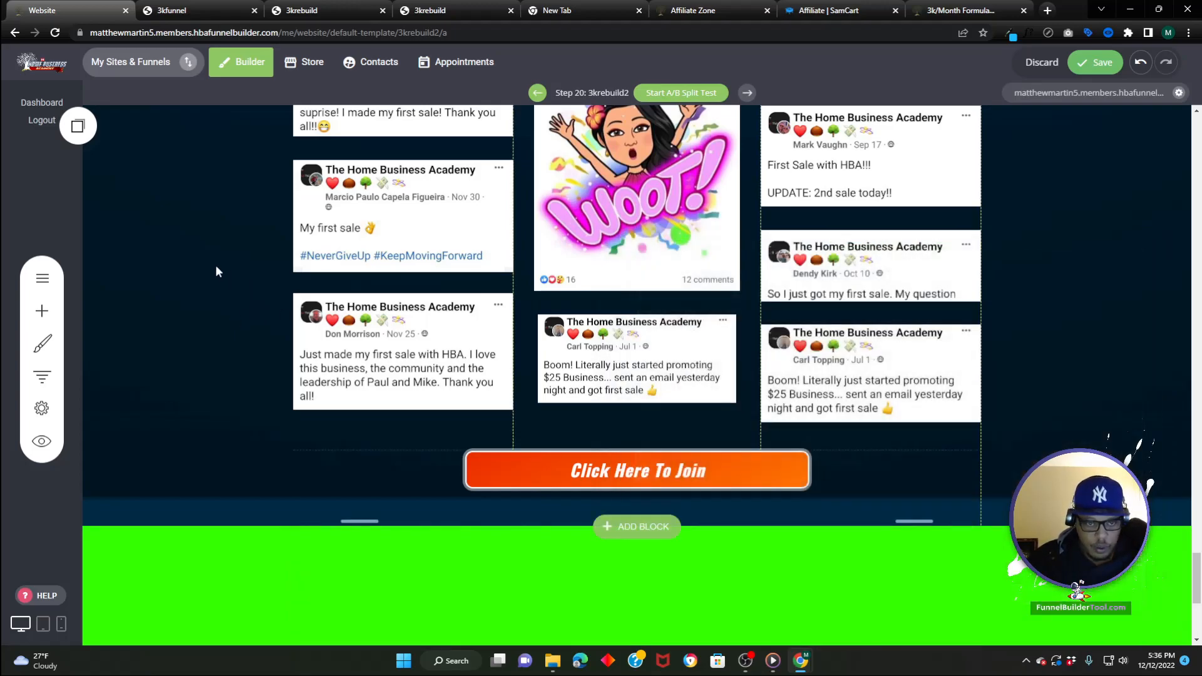
- Copy the custom class name "results" from the settings of the success story testimonials block
scroll(217, 265, "up", 20)
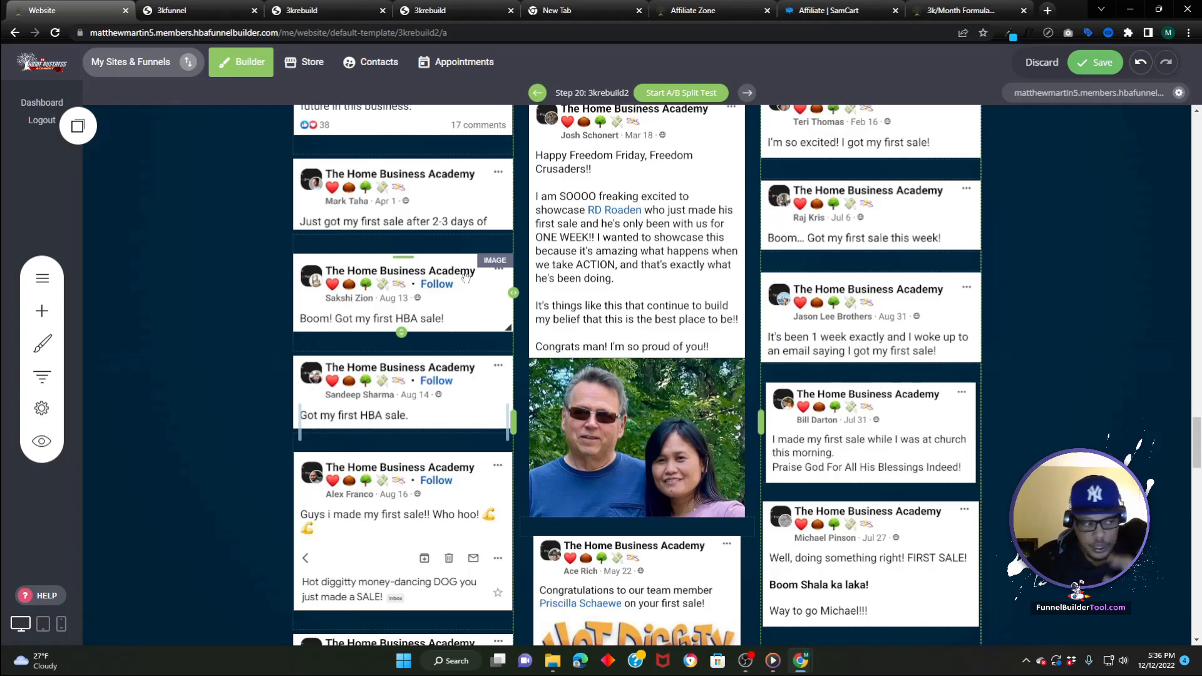
scroll(474, 301, "up", 20)
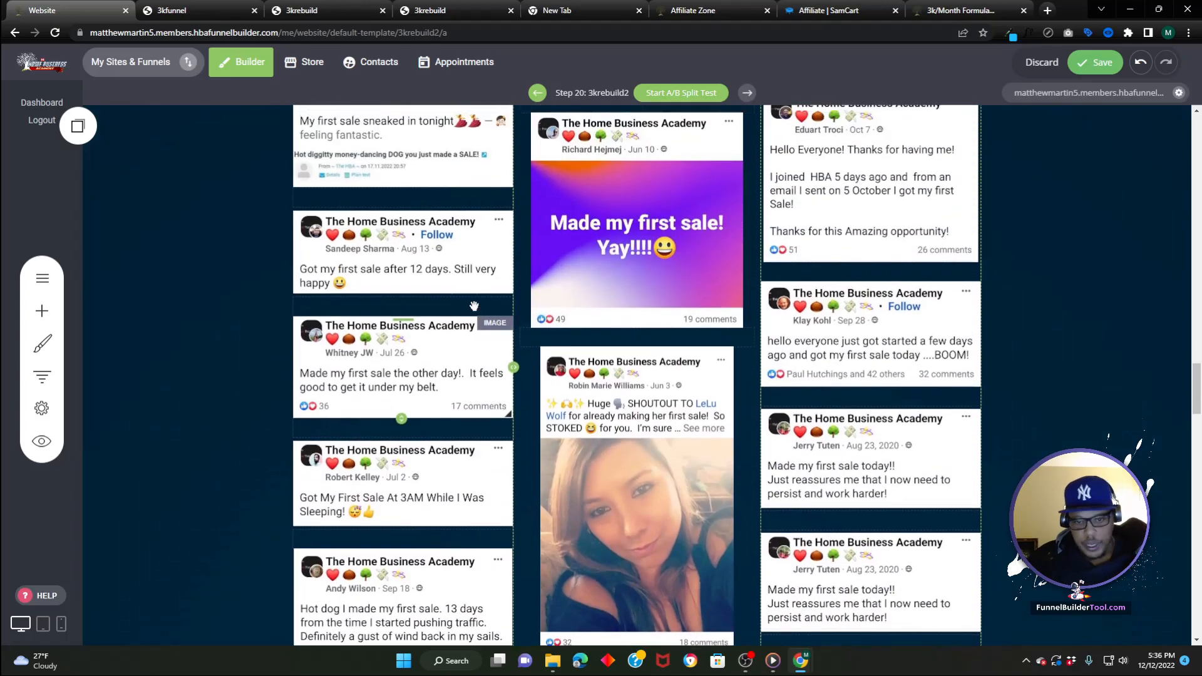
scroll(473, 305, "up", 10)
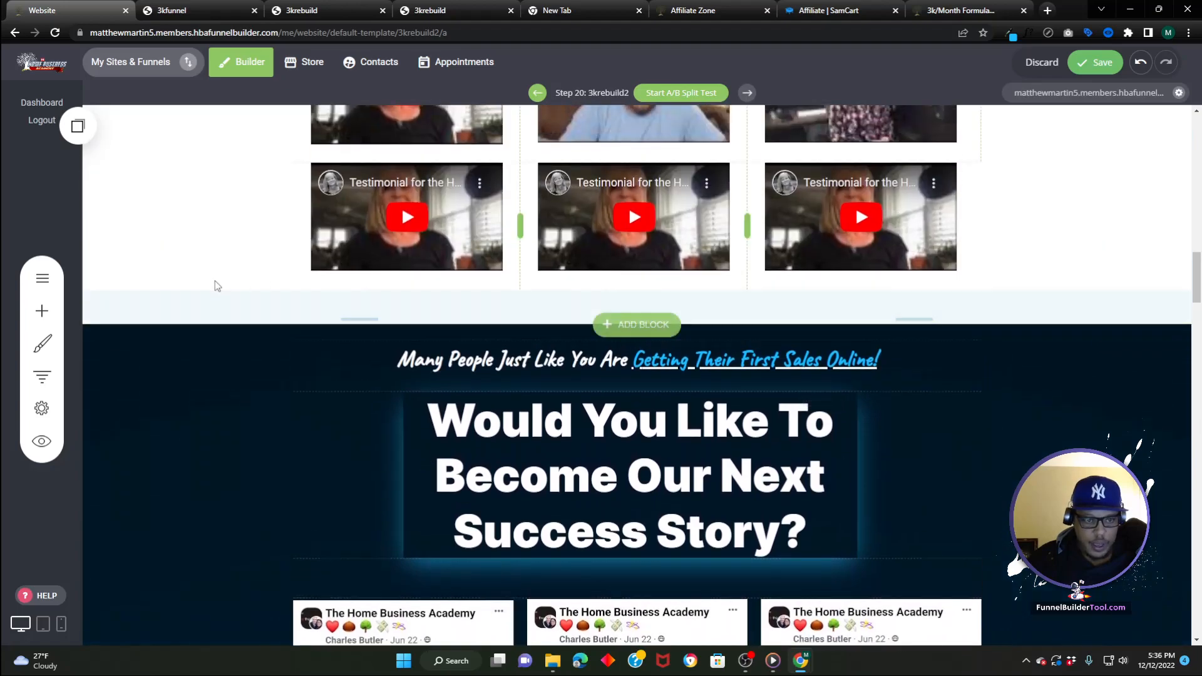
left_click(125, 342)
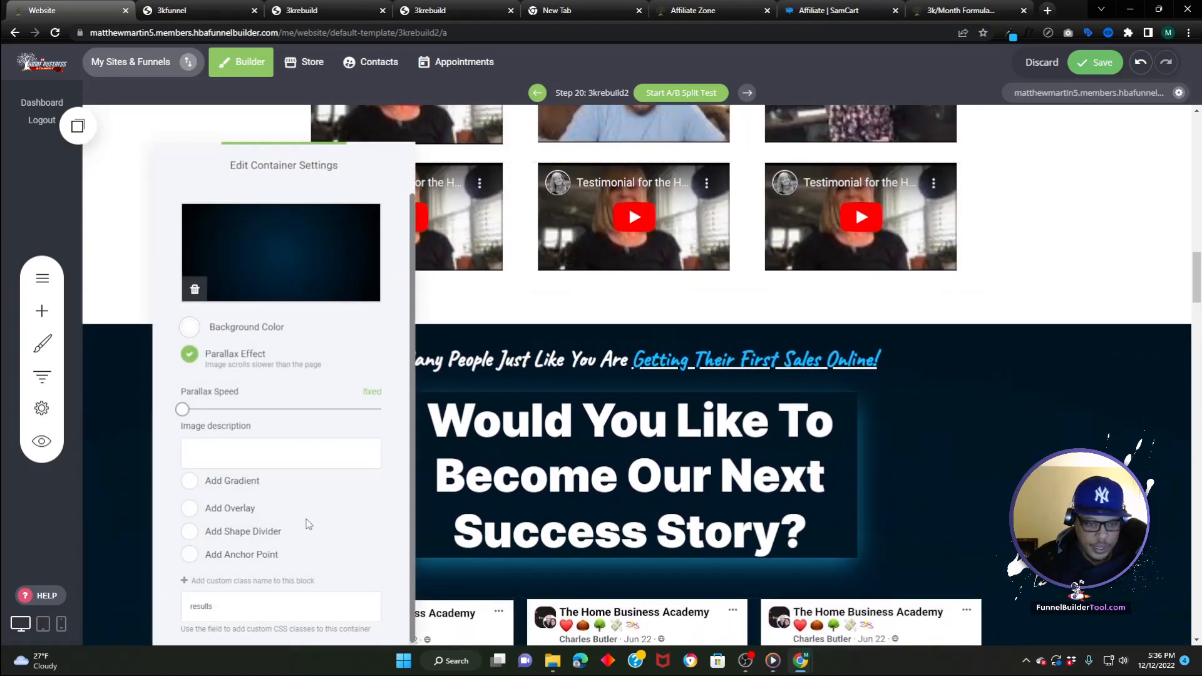
right_click(199, 594)
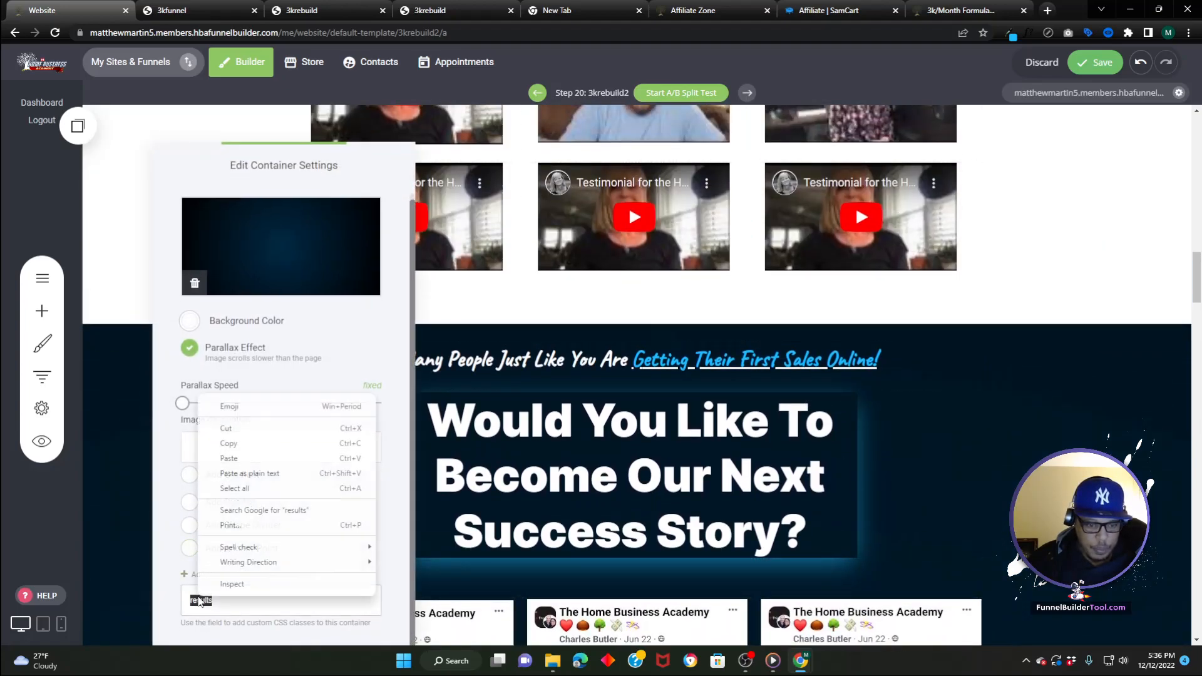
left_click(246, 450)
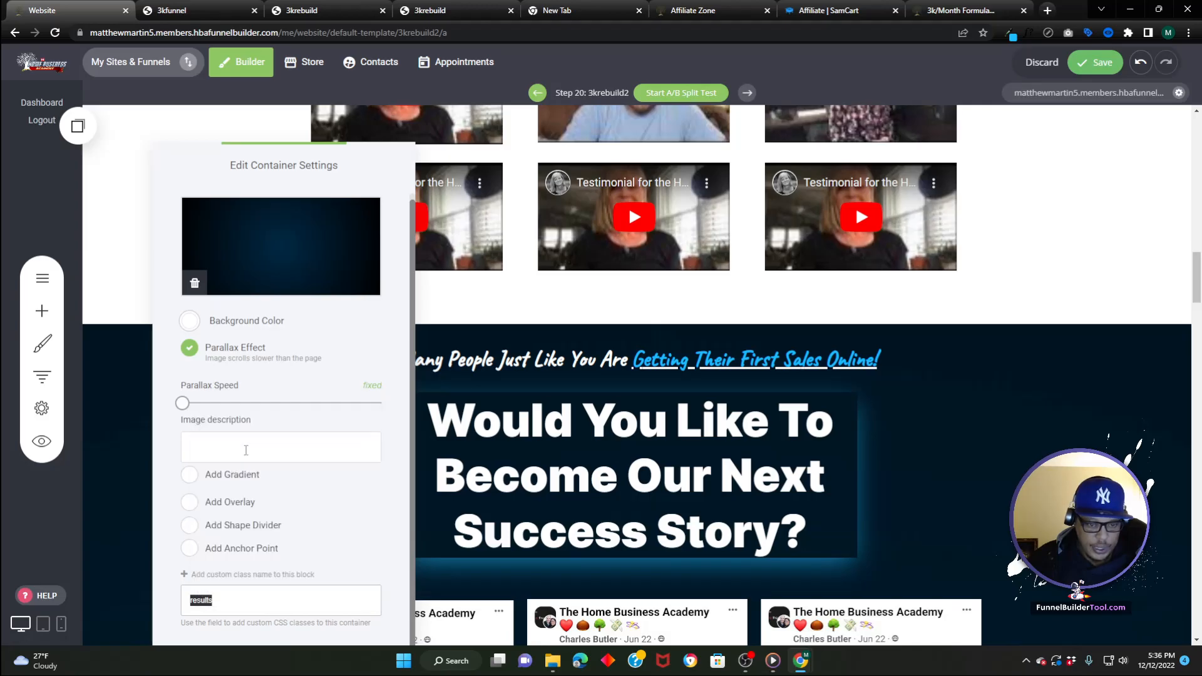
left_click(137, 539)
- Reopen the green block's source code and begin a ".results img" rule with "border: 3px" inside the style tags
scroll(521, 490, "down", 15)
scroll(521, 490, "down", 10)
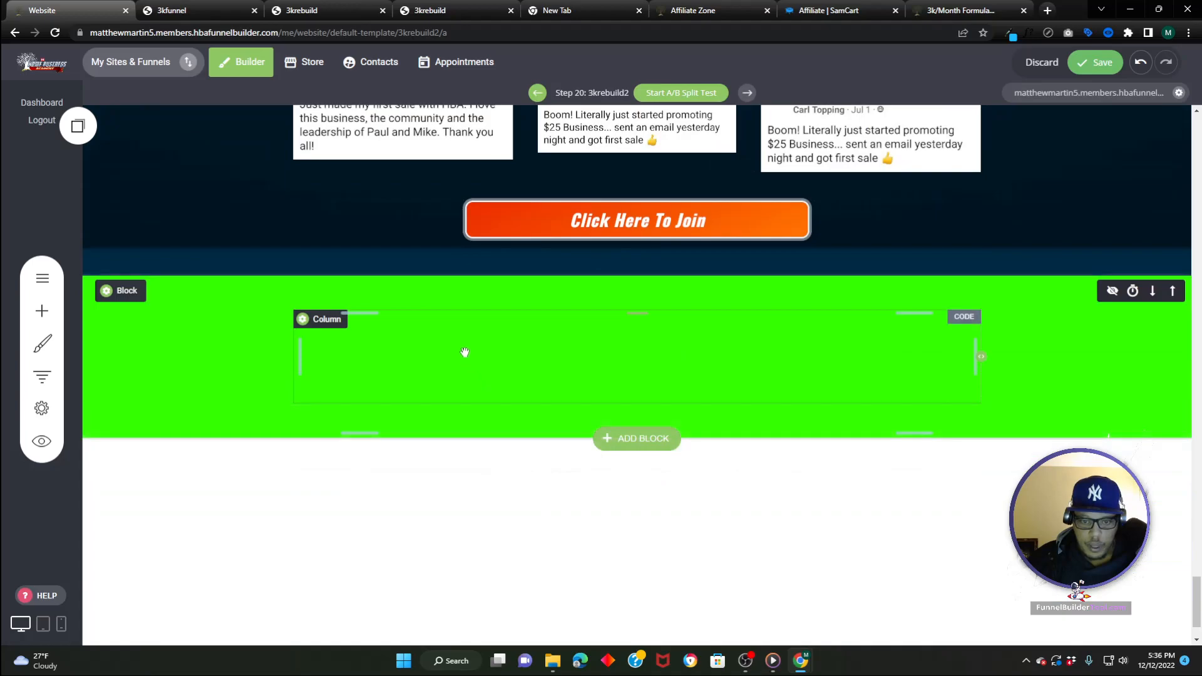
left_click(466, 354)
left_click(325, 292)
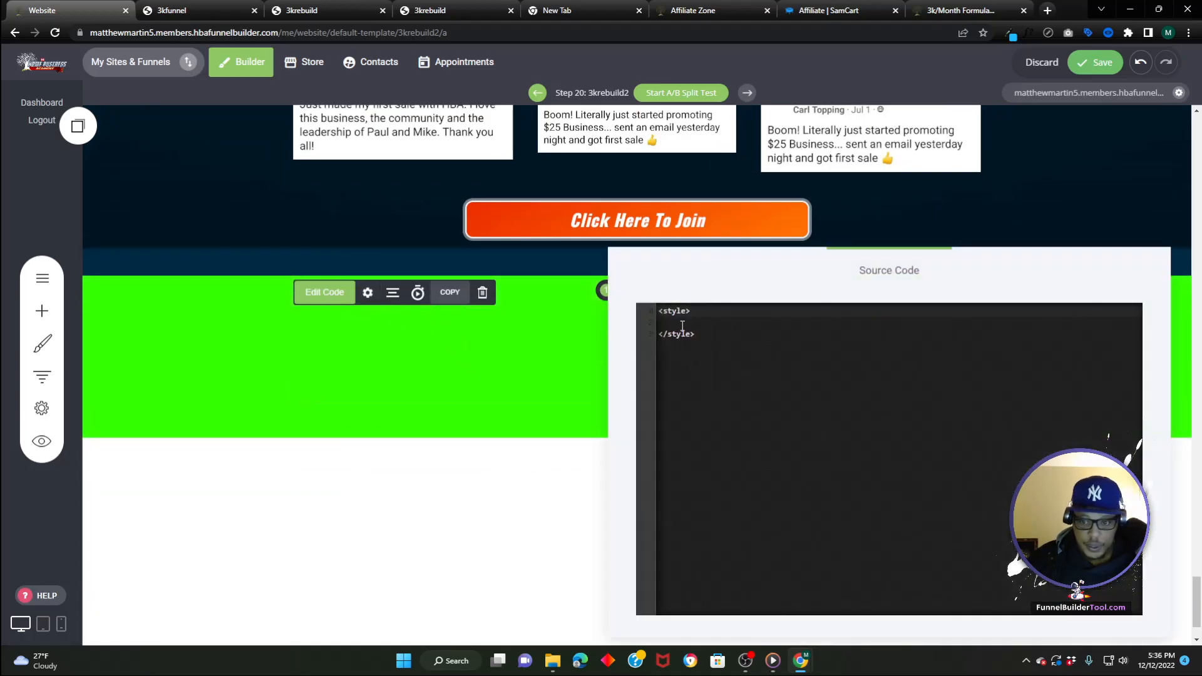
left_click(680, 323)
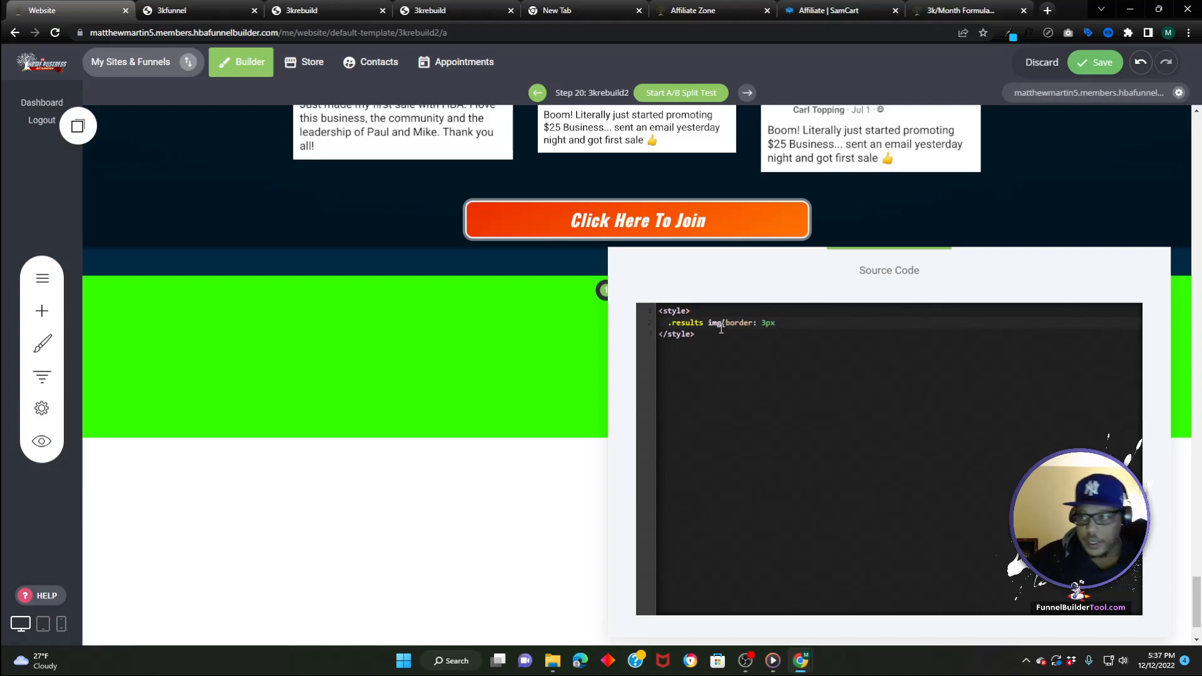
- Copy #1cbcff from the Eye Dropper and complete the rule as "border: 3px #1cbcff solid; border-radius: 7px;"
left_click(1010, 35)
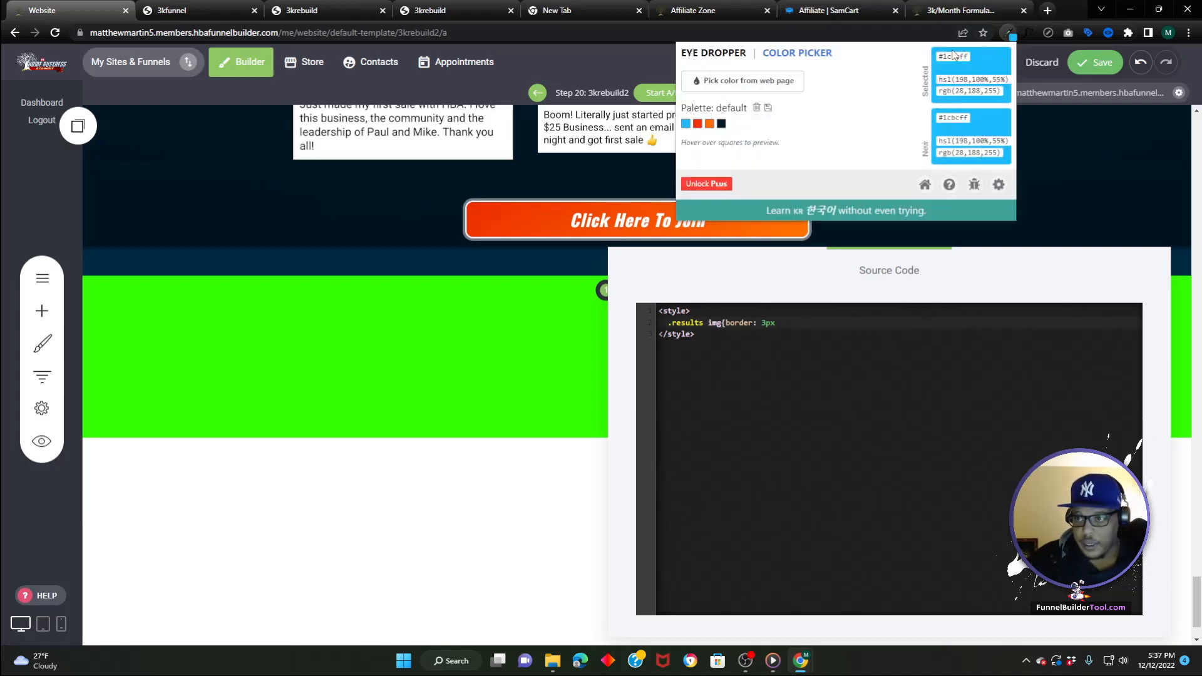
right_click(947, 56)
left_click(983, 67)
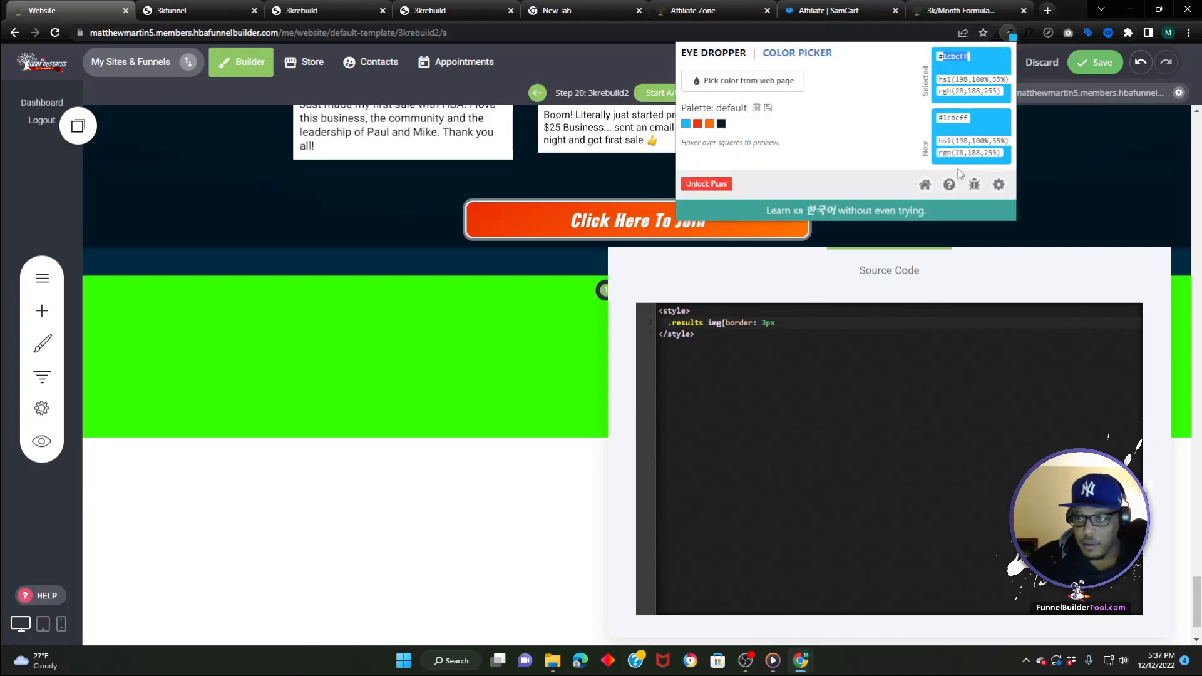
left_click(832, 321)
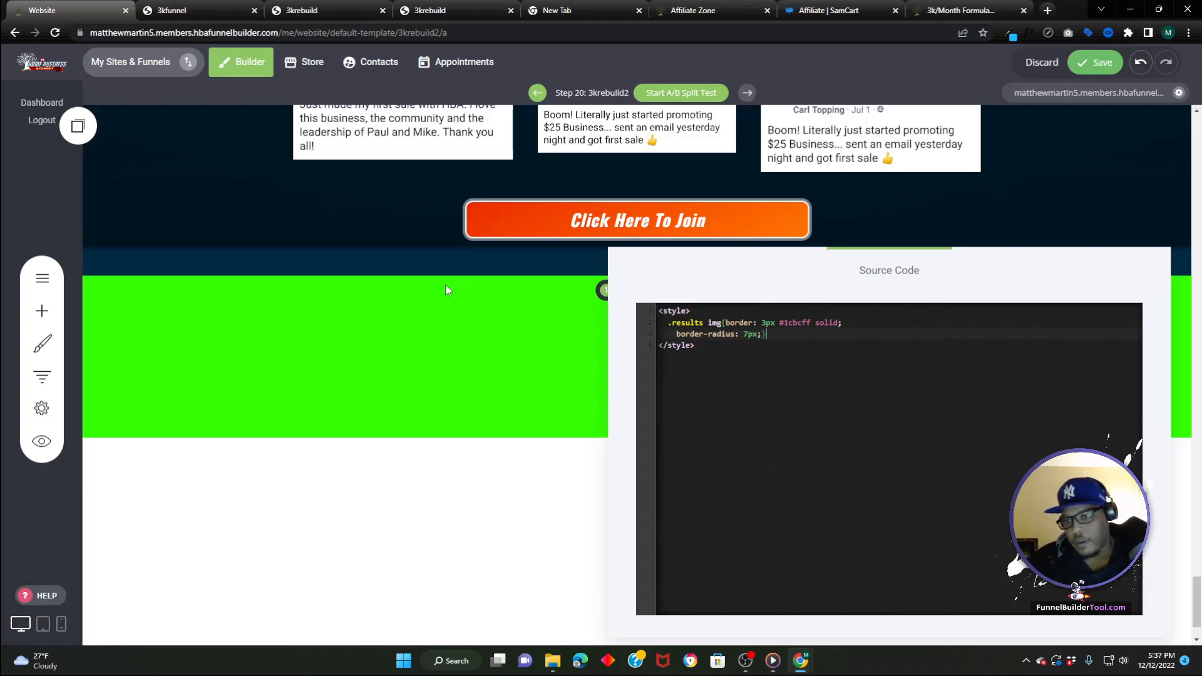
left_click(385, 311)
- Review the testimonial image borders, save the page, and check the published 3krebuild2 page before returning to the builder
scroll(431, 262, "up", 6)
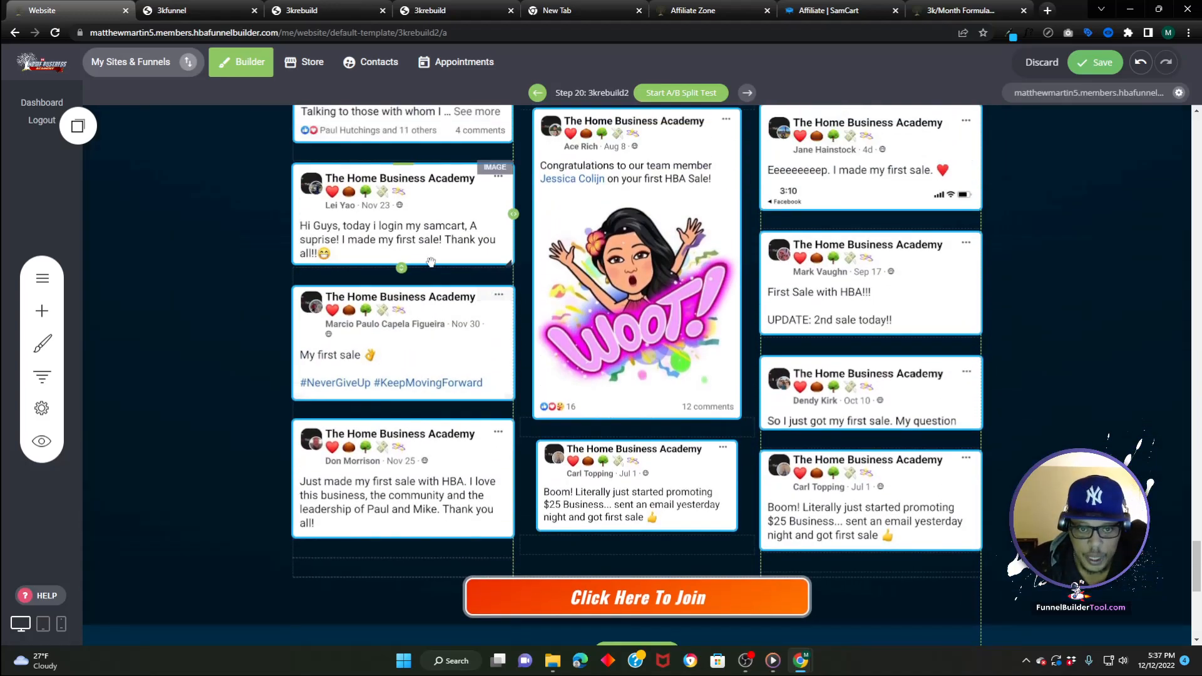
scroll(431, 262, "up", 8)
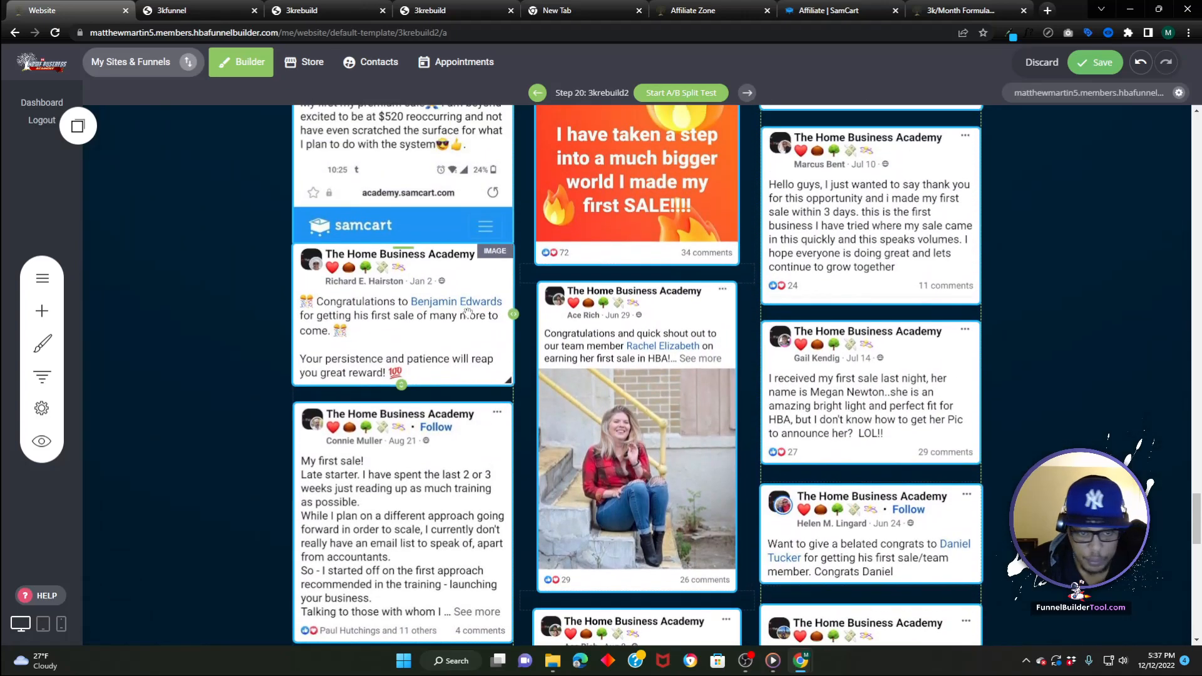
scroll(634, 375, "up", 2)
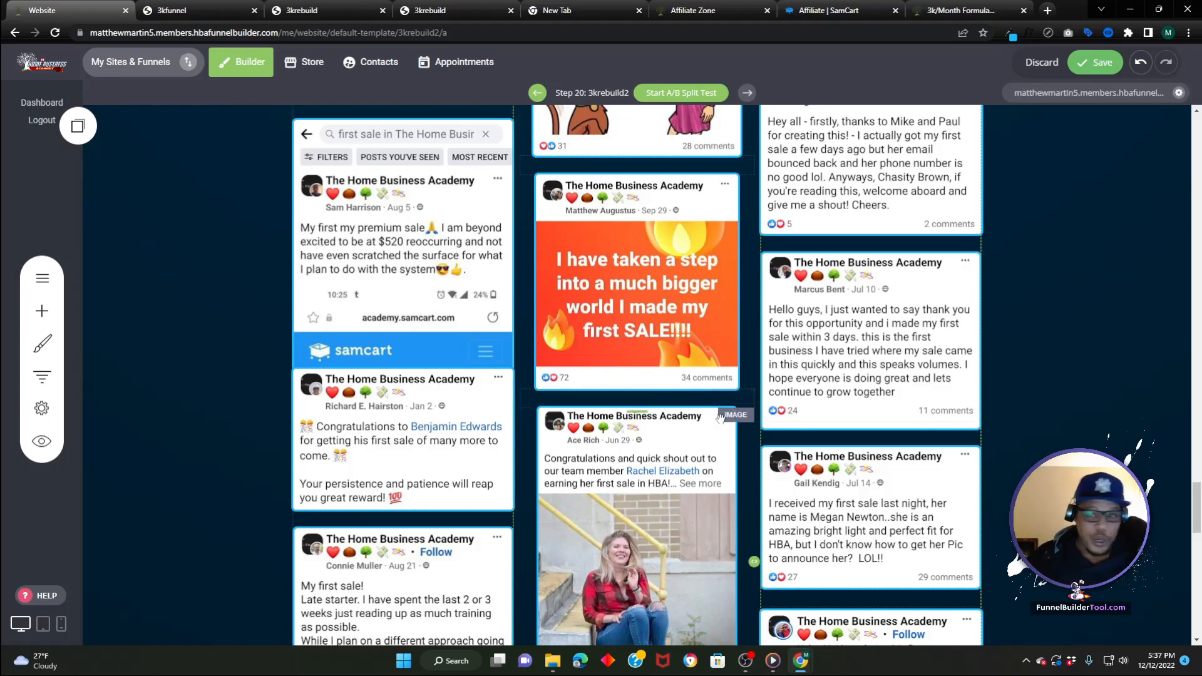
left_click(1097, 62)
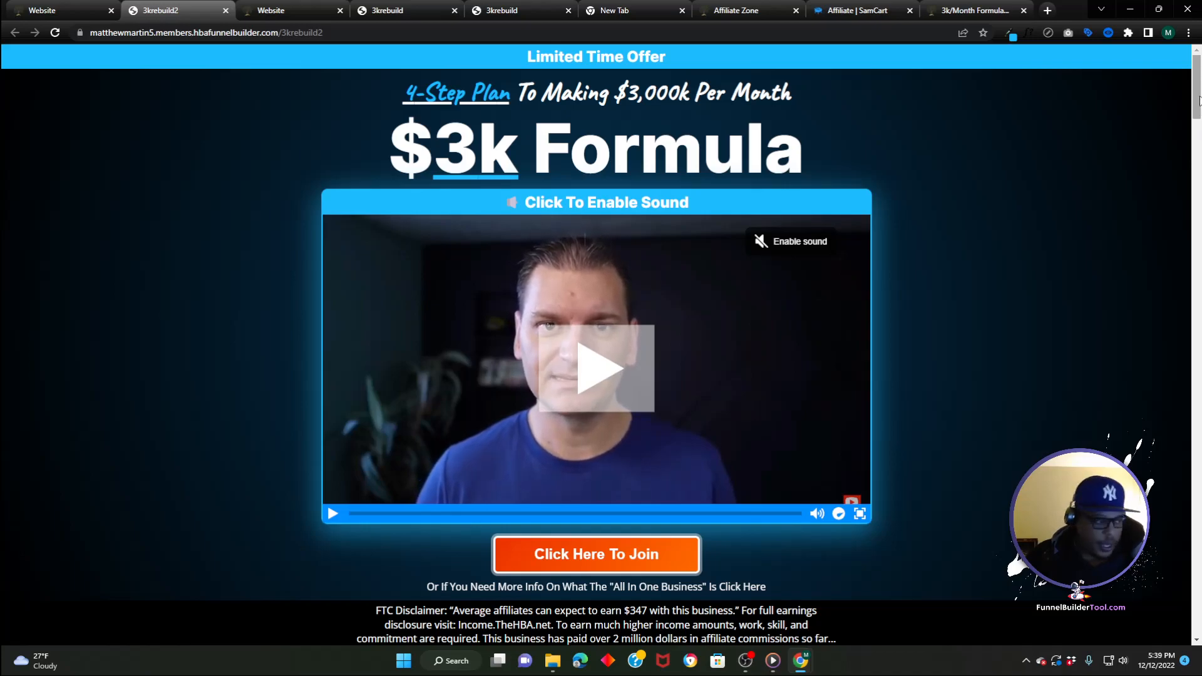
left_click_drag(1196, 110, 1121, 218)
left_click(65, 13)
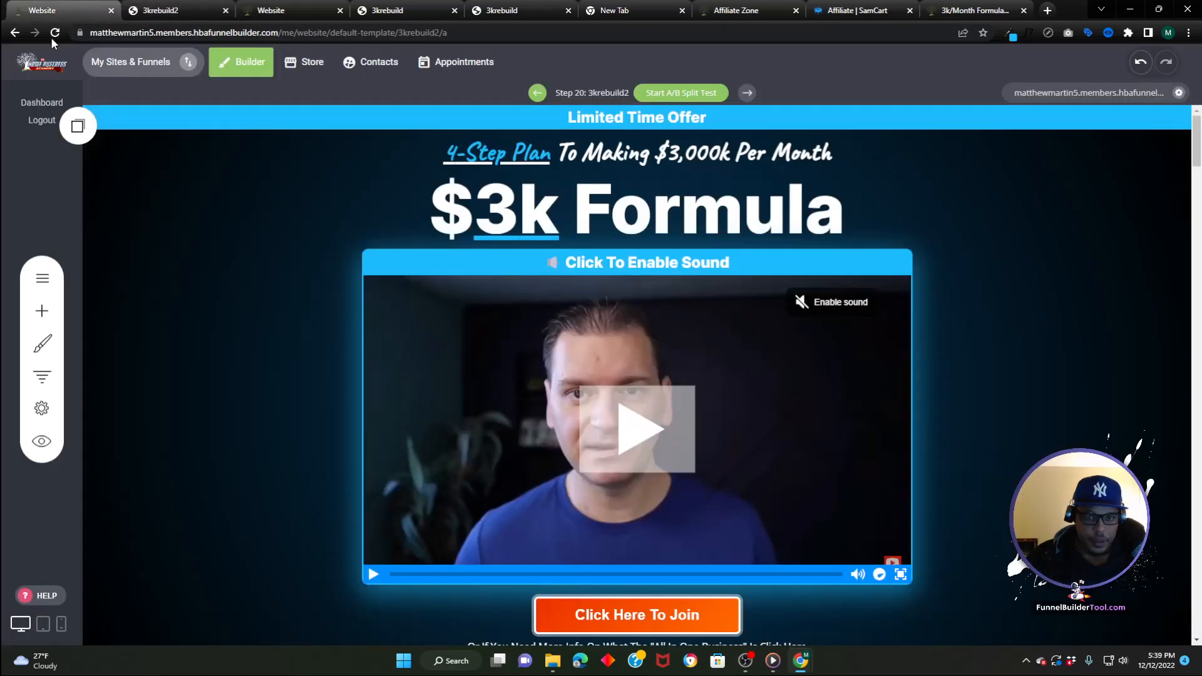
- Insert the saved FTC disclaimer block between the video testimonials and the success story block, and save the page
scroll(228, 194, "down", 7)
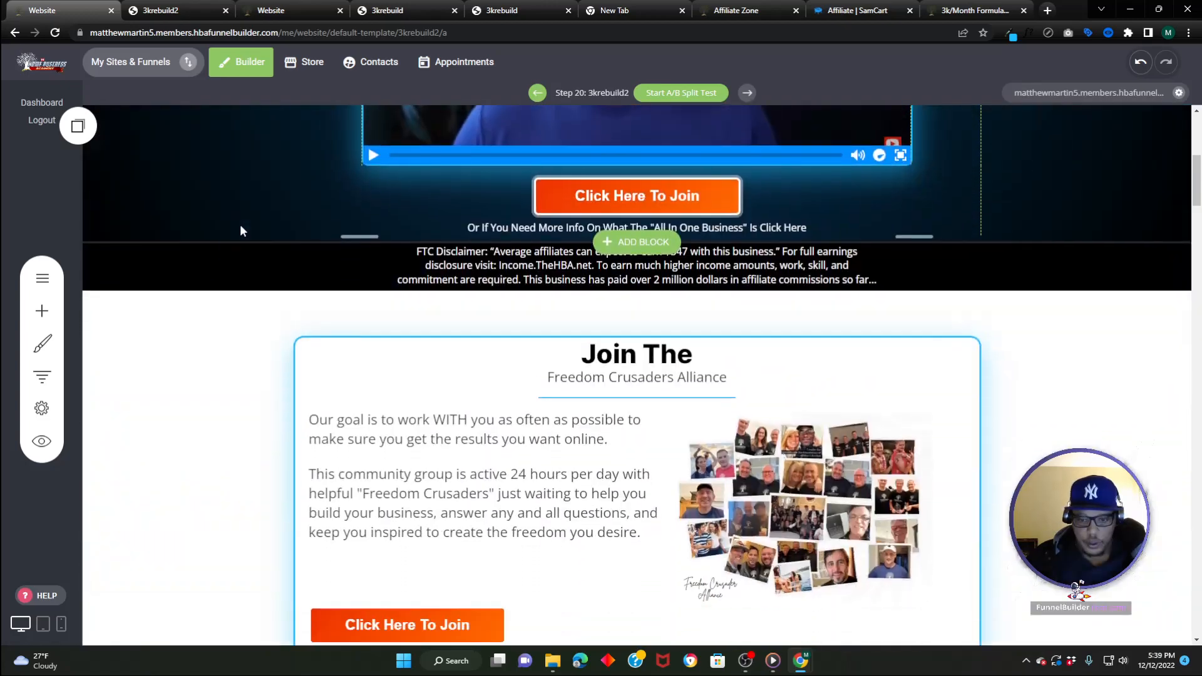
mouse_move(188, 240)
scroll(205, 307, "down", 15)
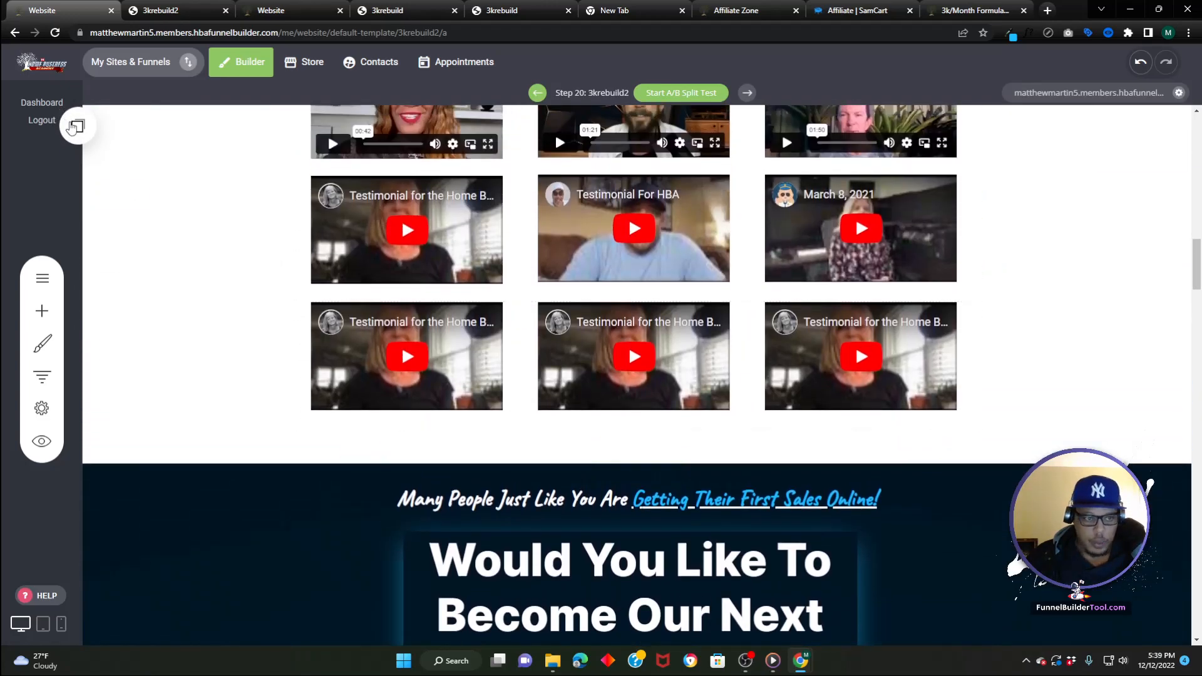
left_click(75, 126)
left_click_drag(161, 279, 378, 435)
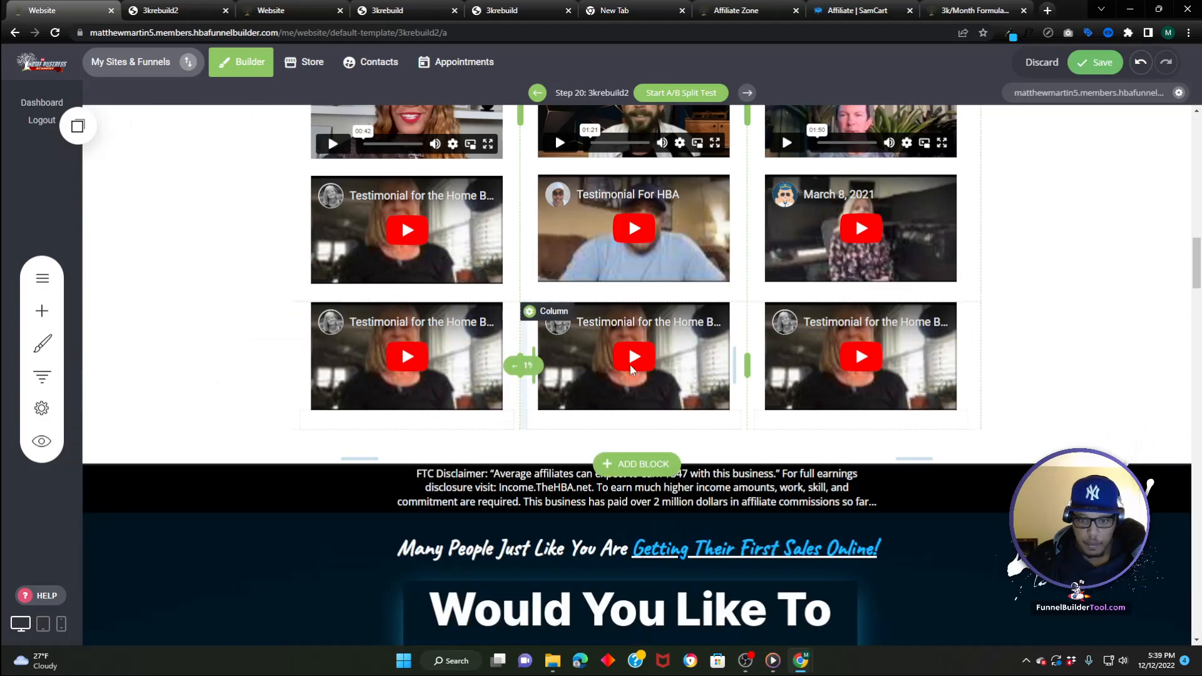
left_click(1099, 62)
- Open the published 3krebuild2 page and review it from the headline down to the green code widget block
left_click(1094, 93)
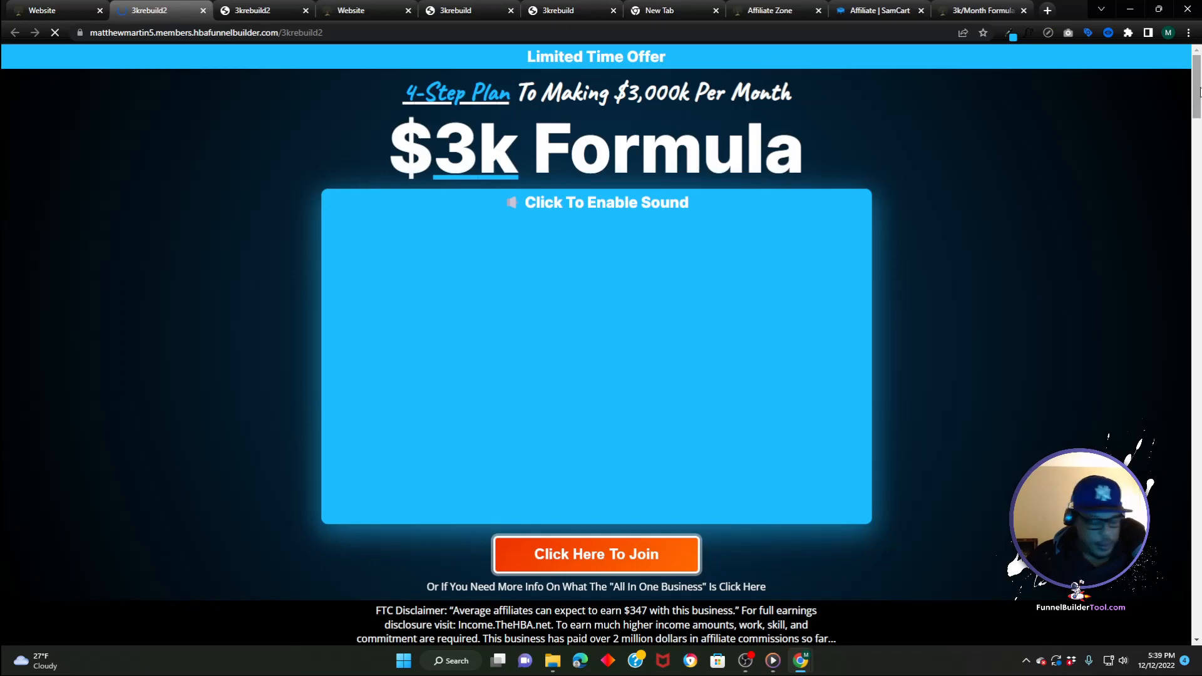
scroll(1193, 106, "down", 5)
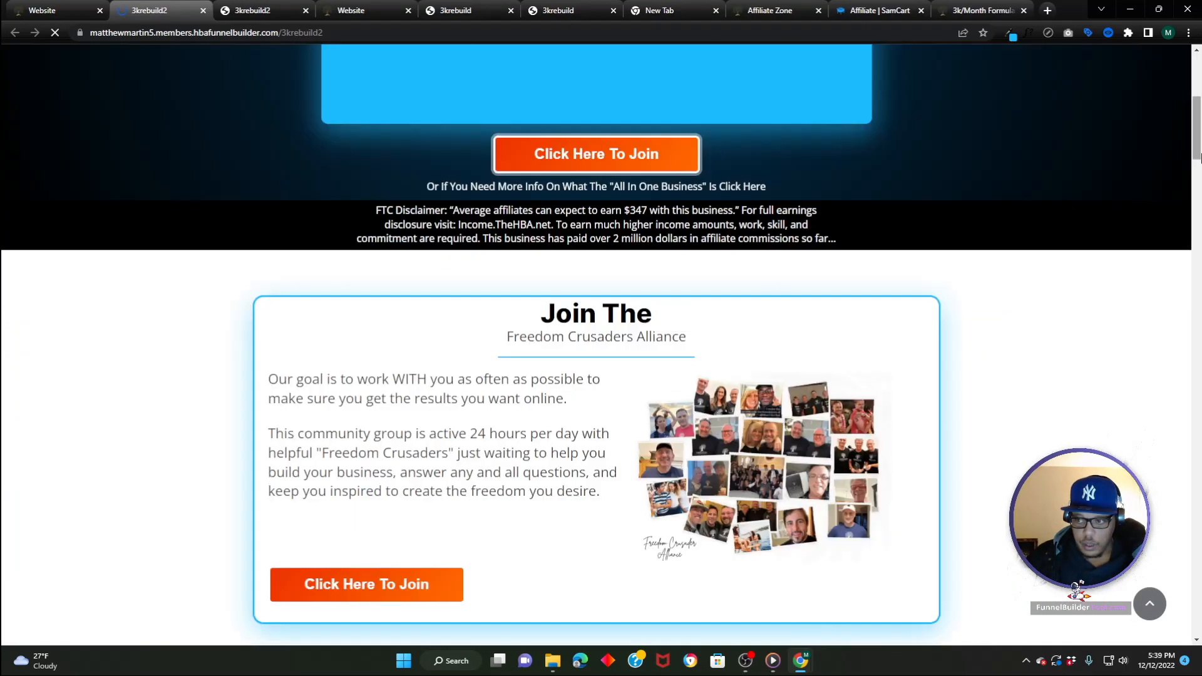
left_click_drag(1199, 144, 1195, 202)
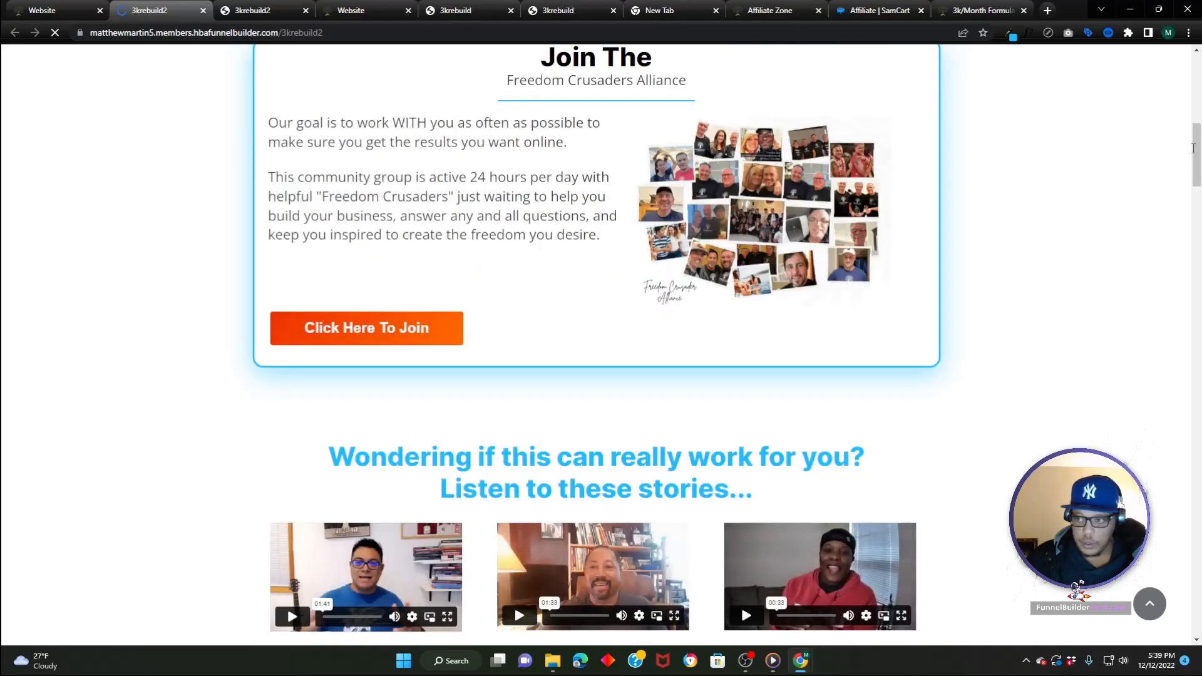
left_click_drag(1198, 167, 1198, 581)
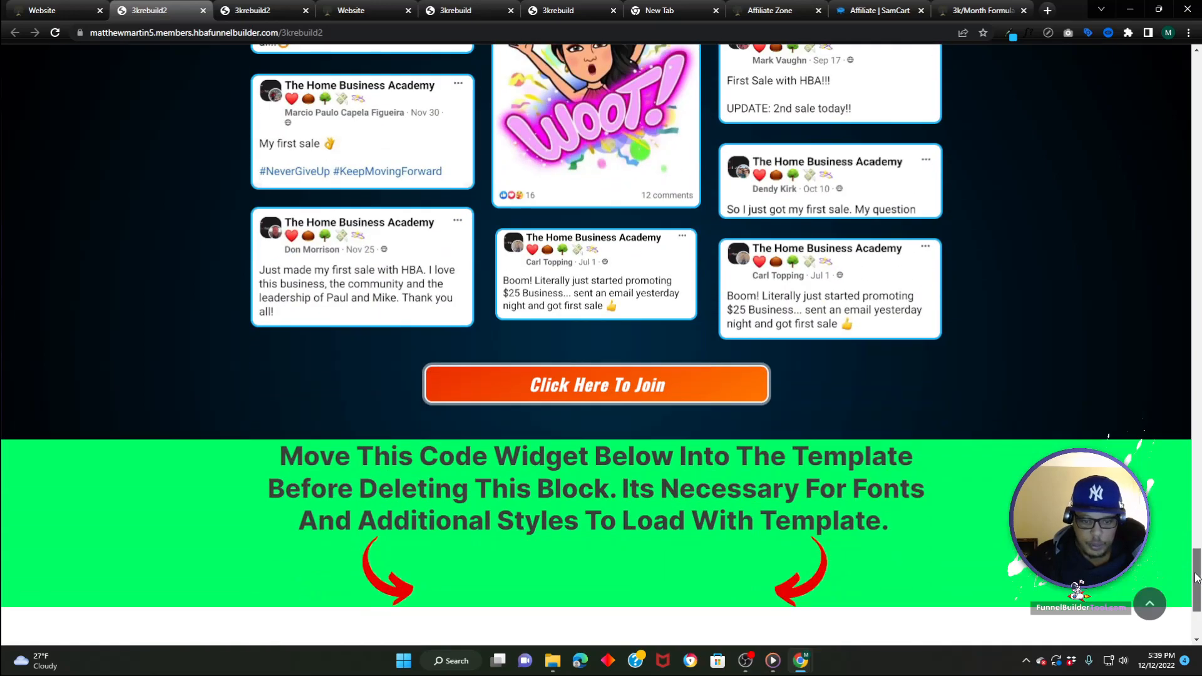
- Return to the builder, try to move the green block's code widget into the success story block, and undo the changes
left_click(44, 10)
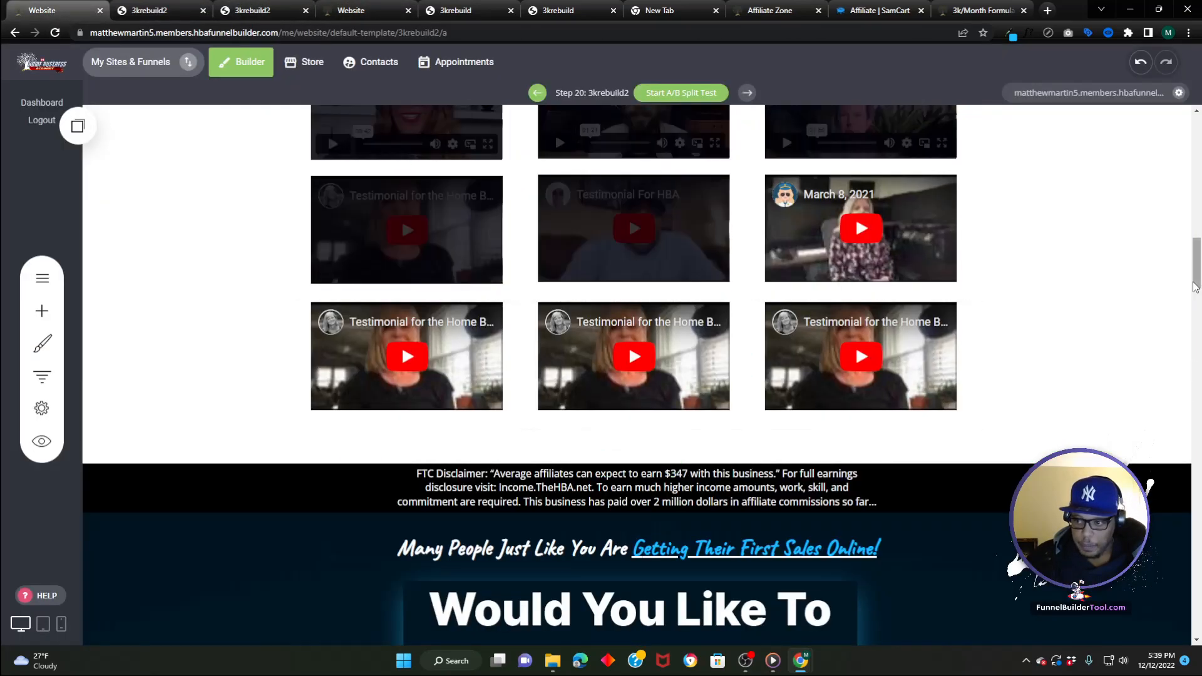
left_click_drag(1199, 272, 1197, 617)
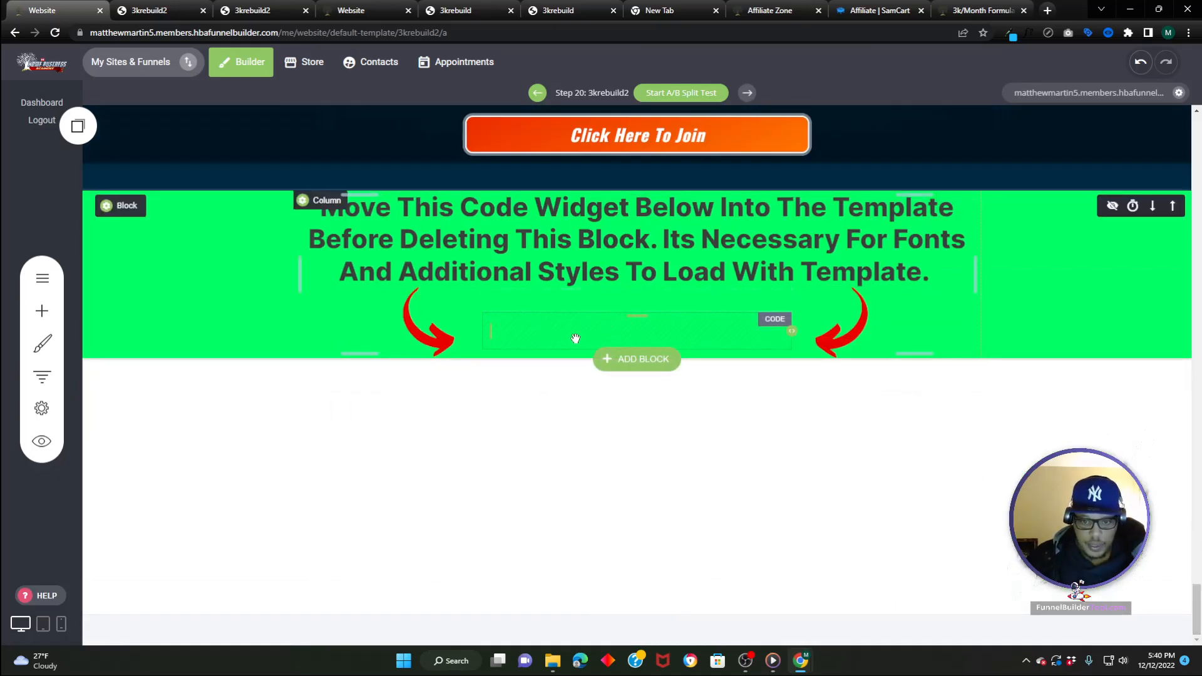
left_click_drag(575, 338, 375, 133)
scroll(451, 261, "up", 3)
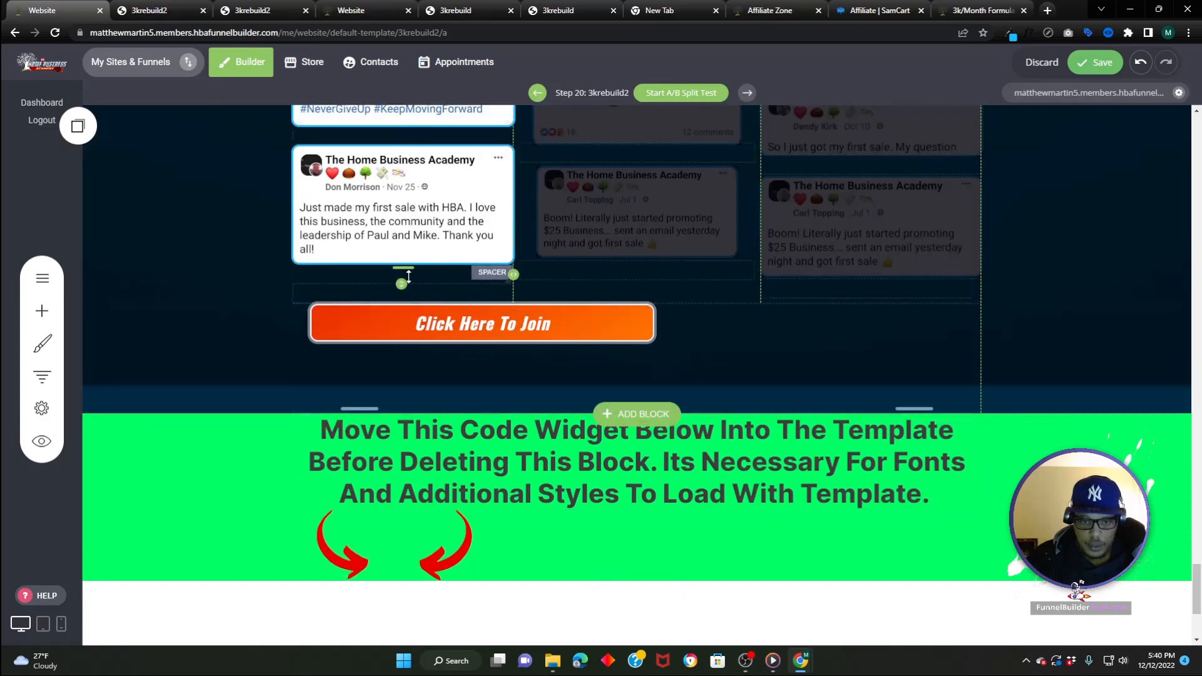
left_click_drag(486, 273, 447, 271)
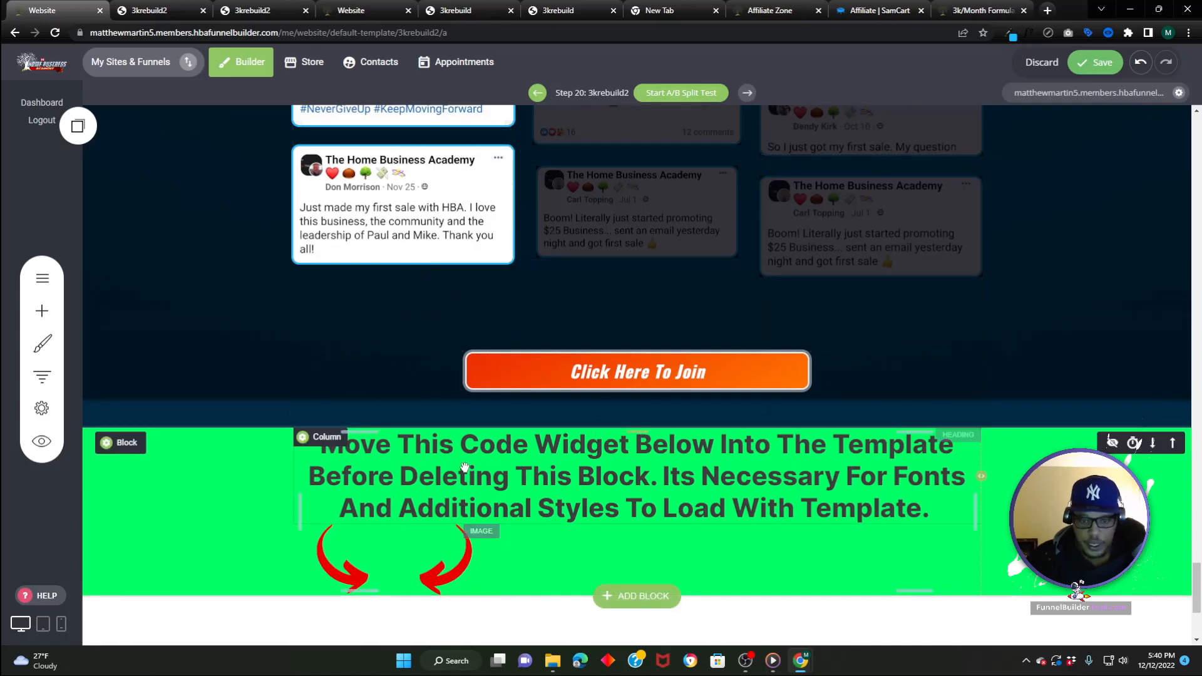
left_click(1141, 63)
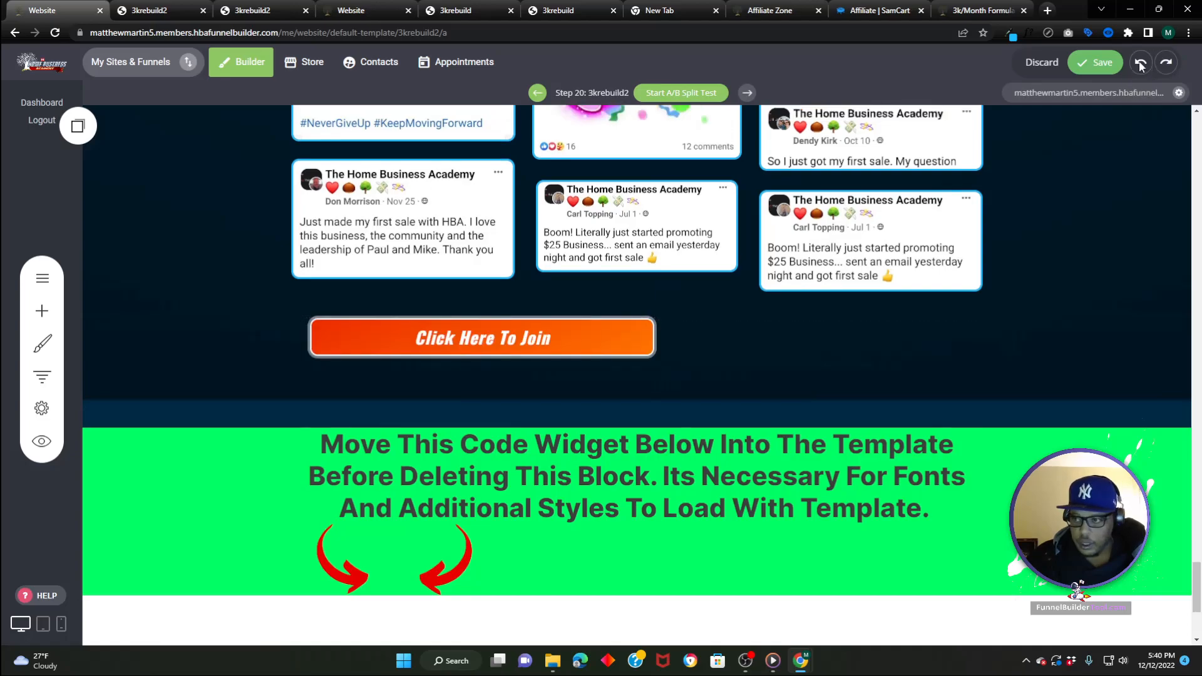
left_click(1140, 63)
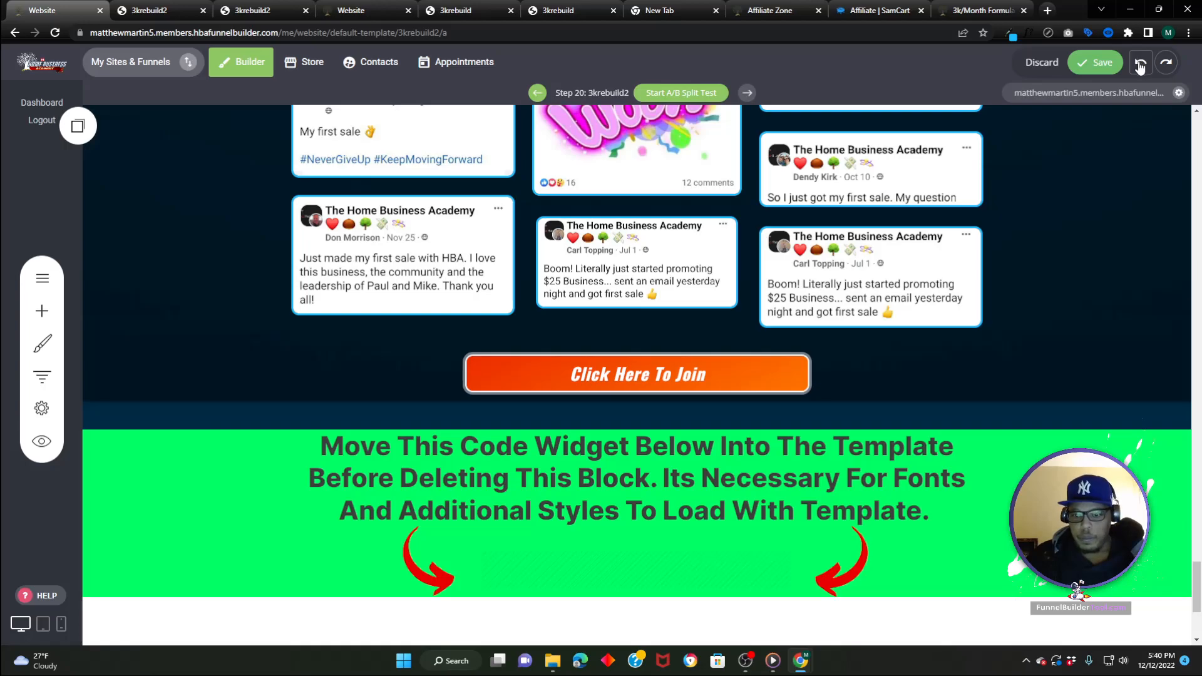
scroll(397, 225, "up", 20)
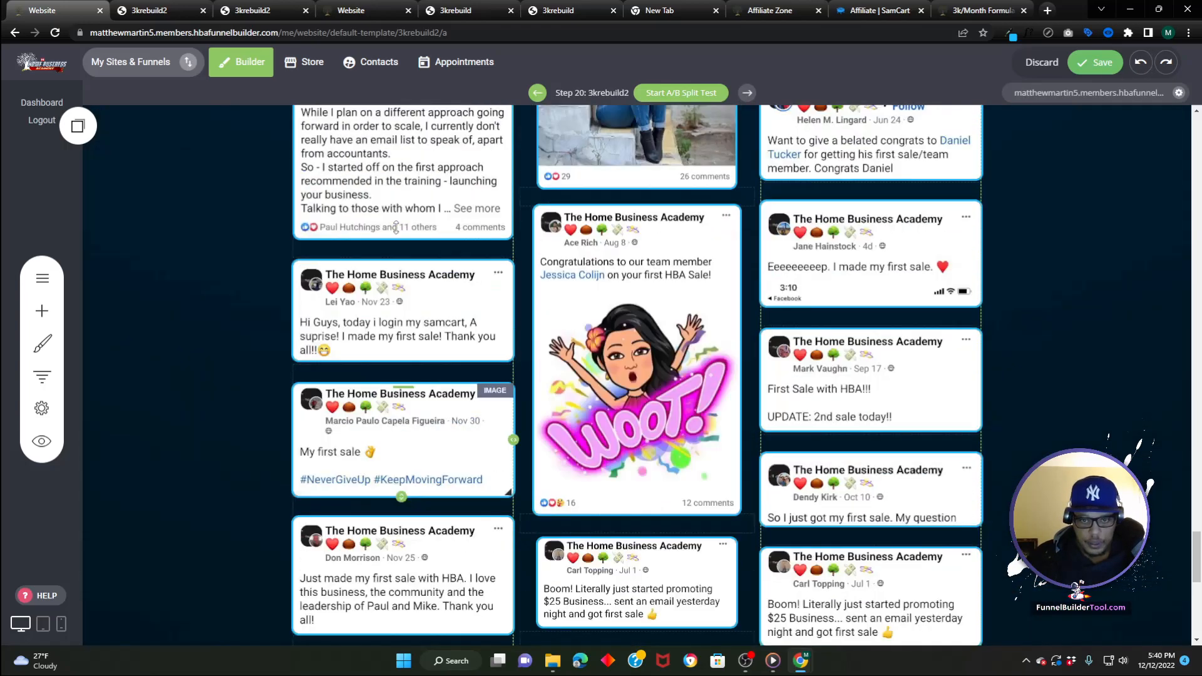
scroll(394, 235, "up", 20)
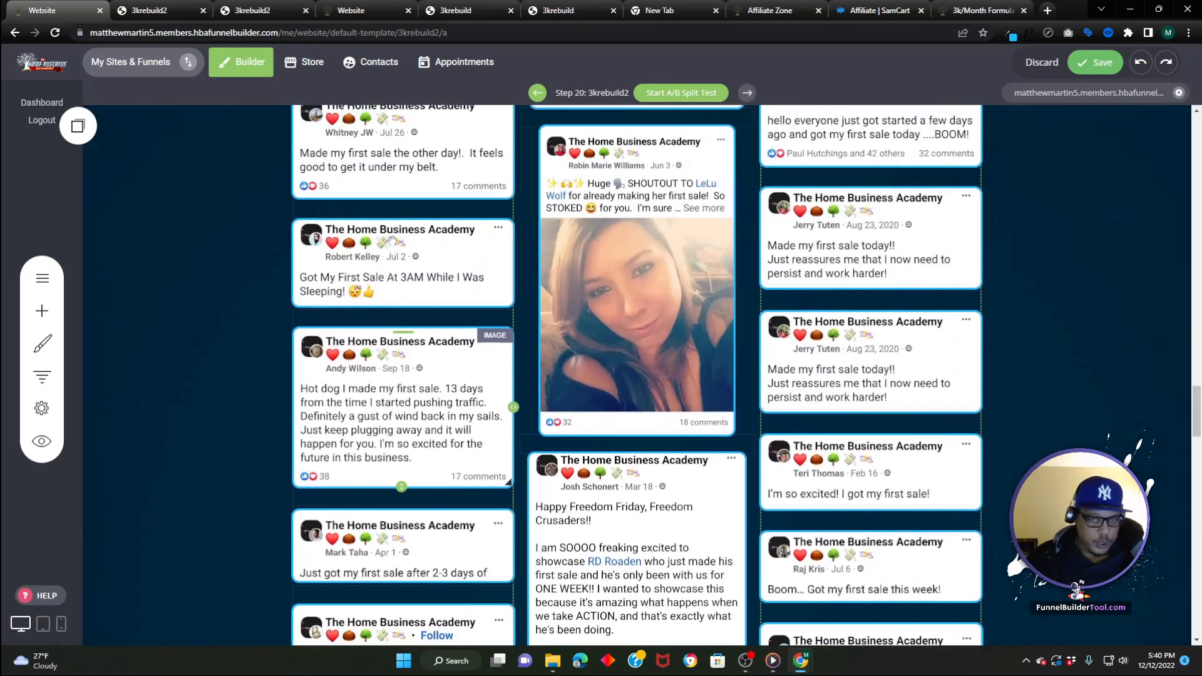
scroll(394, 238, "up", 6)
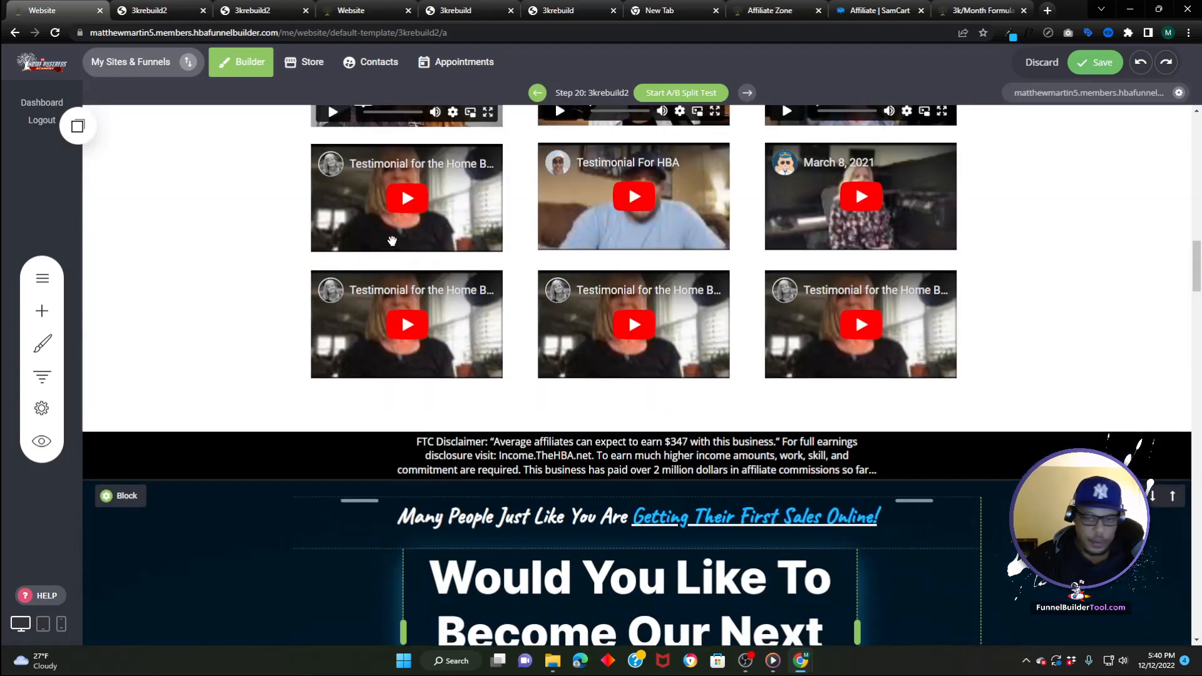
scroll(401, 183, "down", 6)
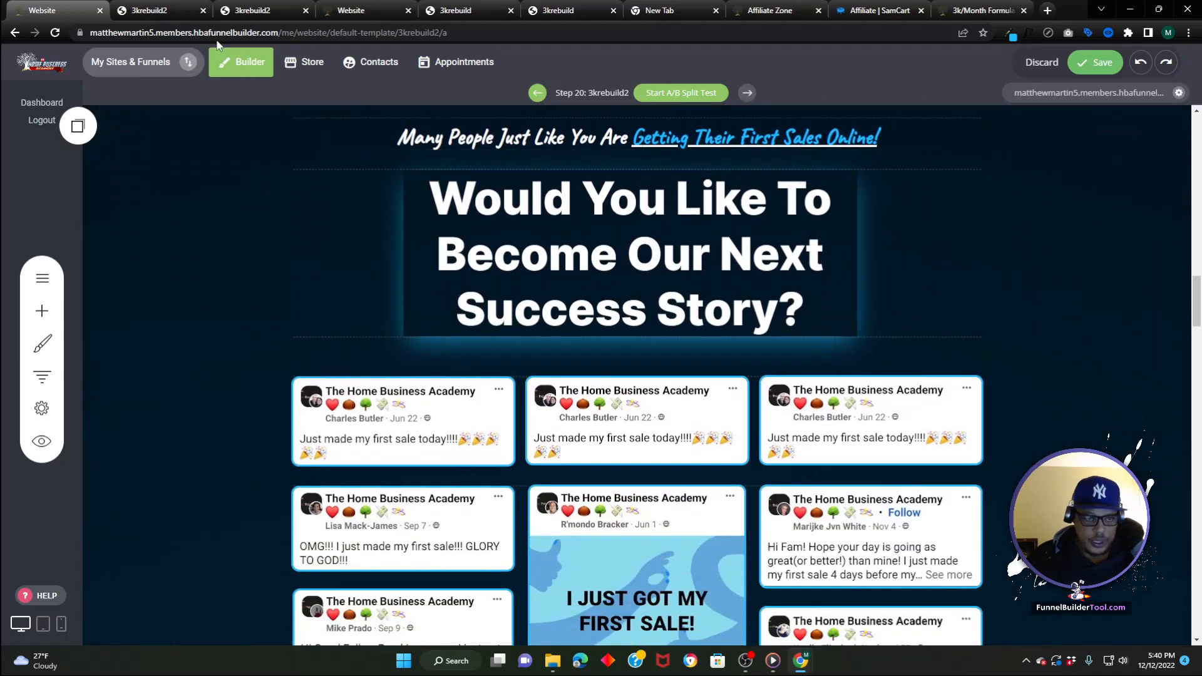
- Load google.com in place of the published 3krebuild2 page
left_click(158, 10)
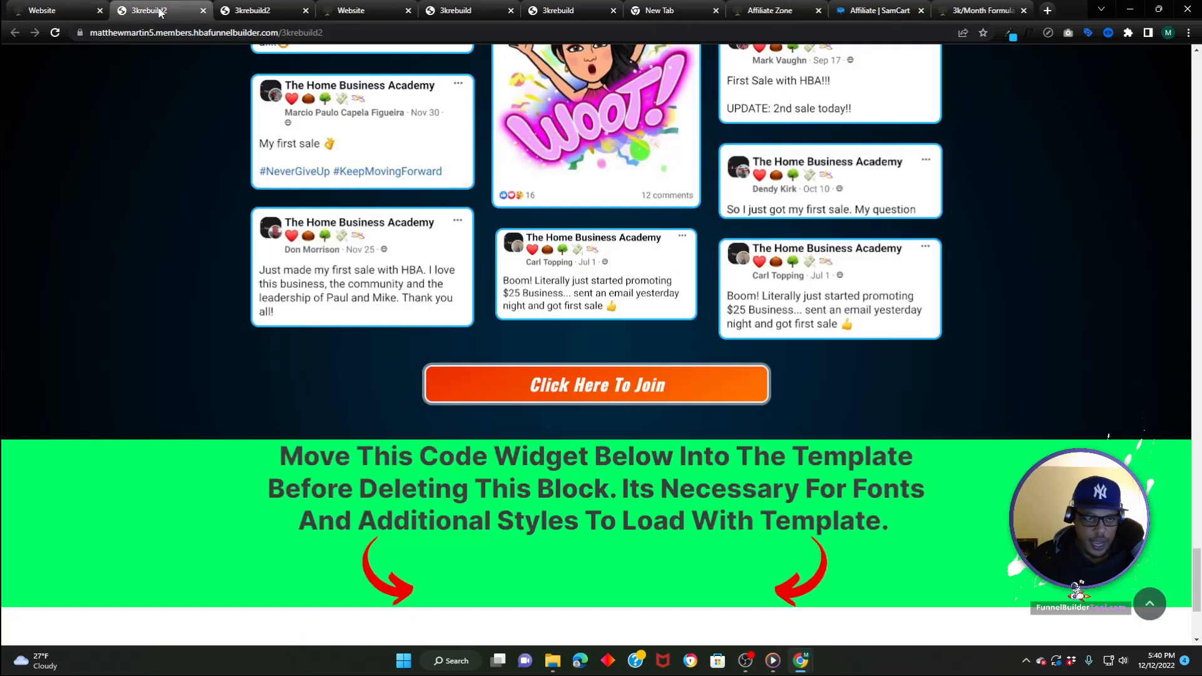
left_click(207, 32)
type("fo")
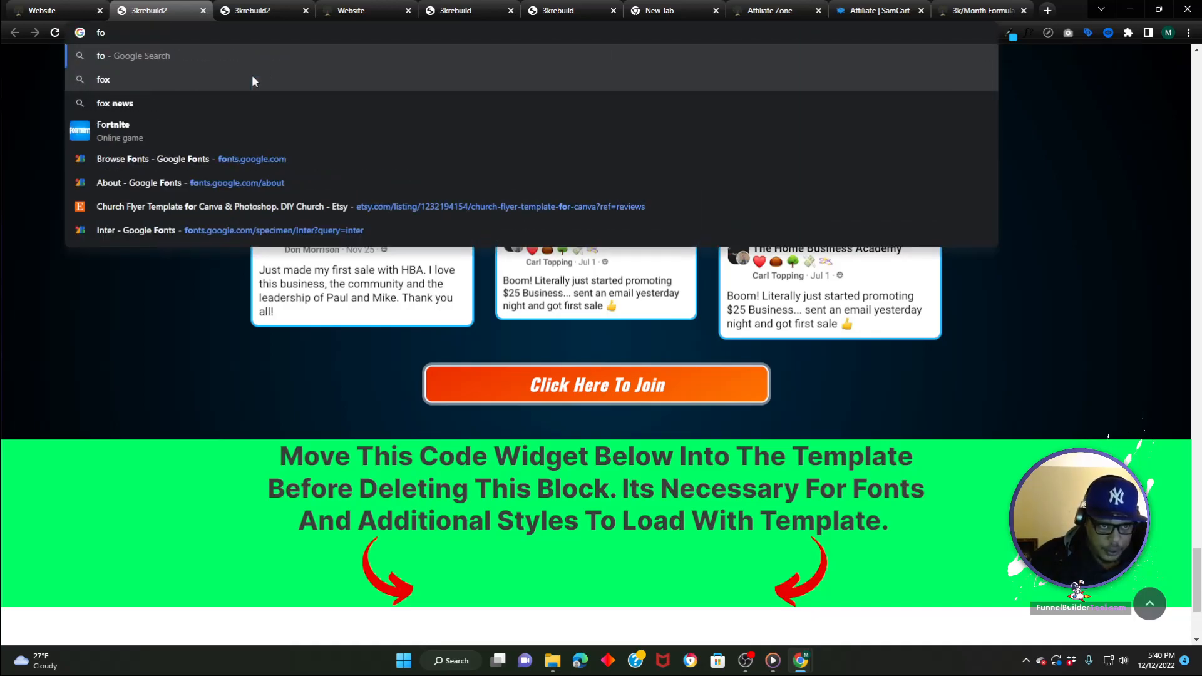
key("BackSpace")
key("BackSpace")
type("google.c")
key("Return")
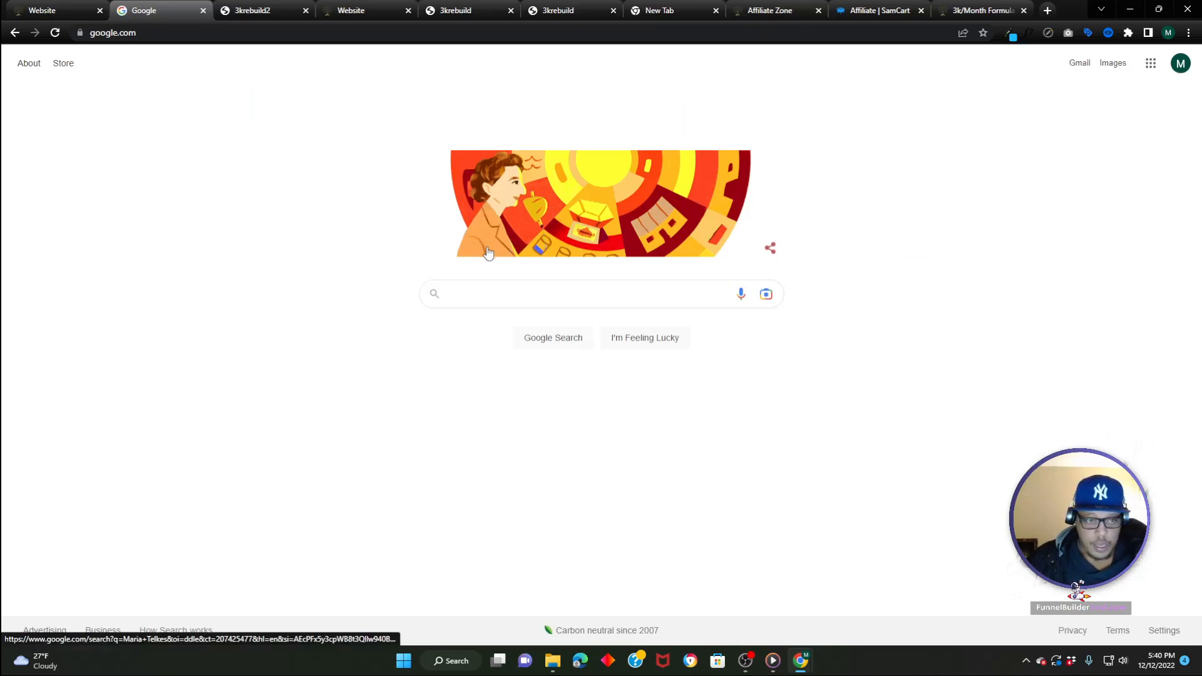
- Search for "google fonts" and open the Google Fonts catalogue
left_click(501, 304)
type("goog")
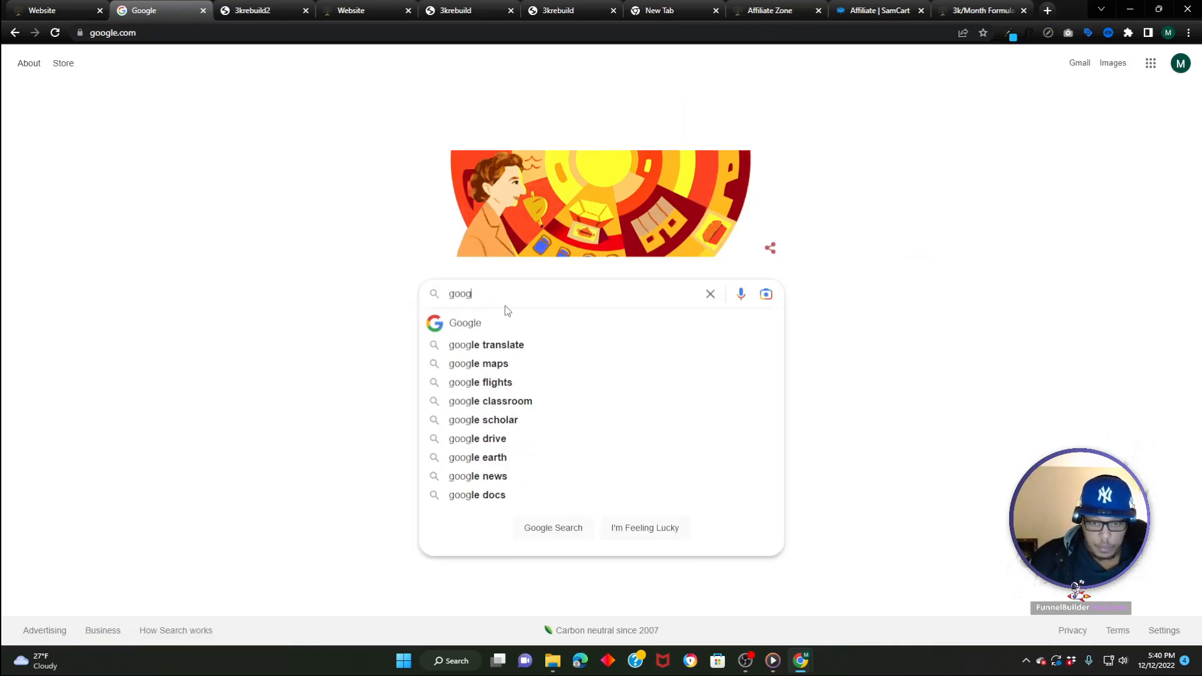
type("le fonts")
key("Return")
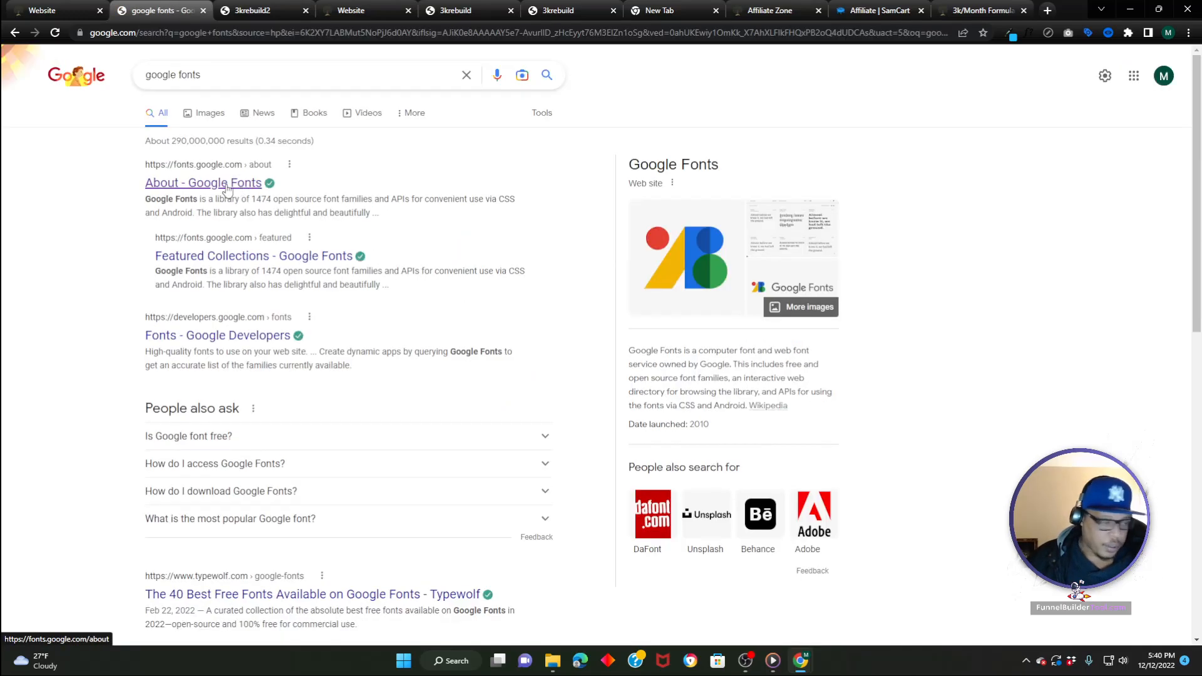
left_click(198, 170)
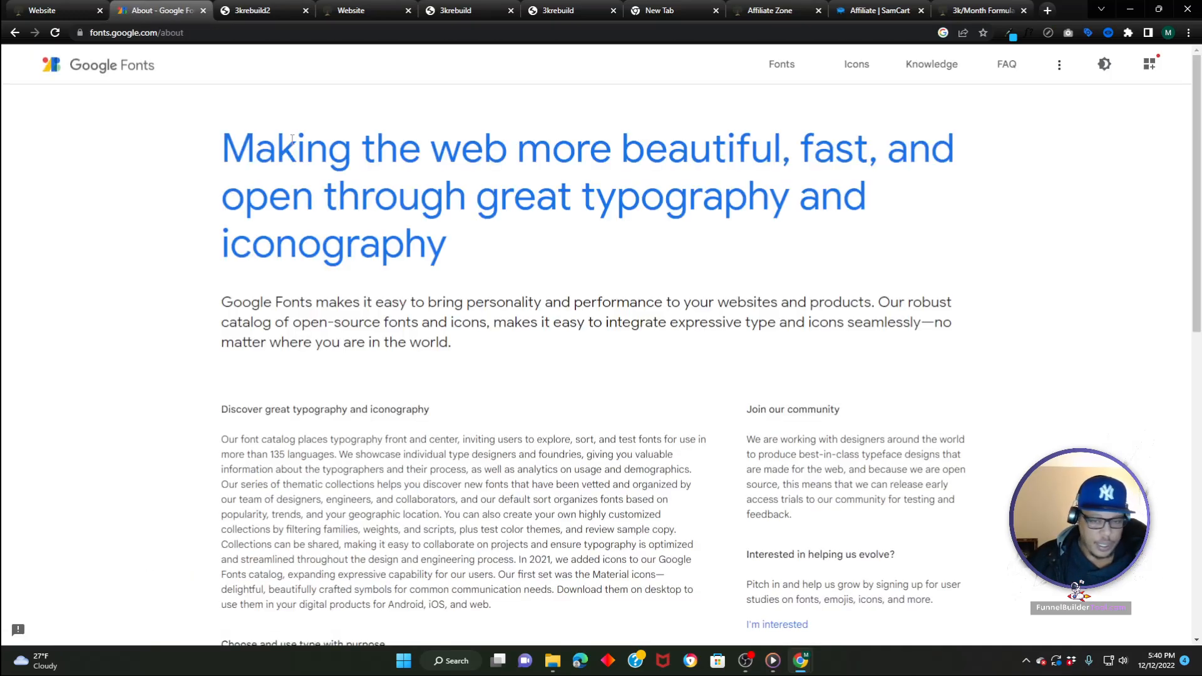
left_click(107, 69)
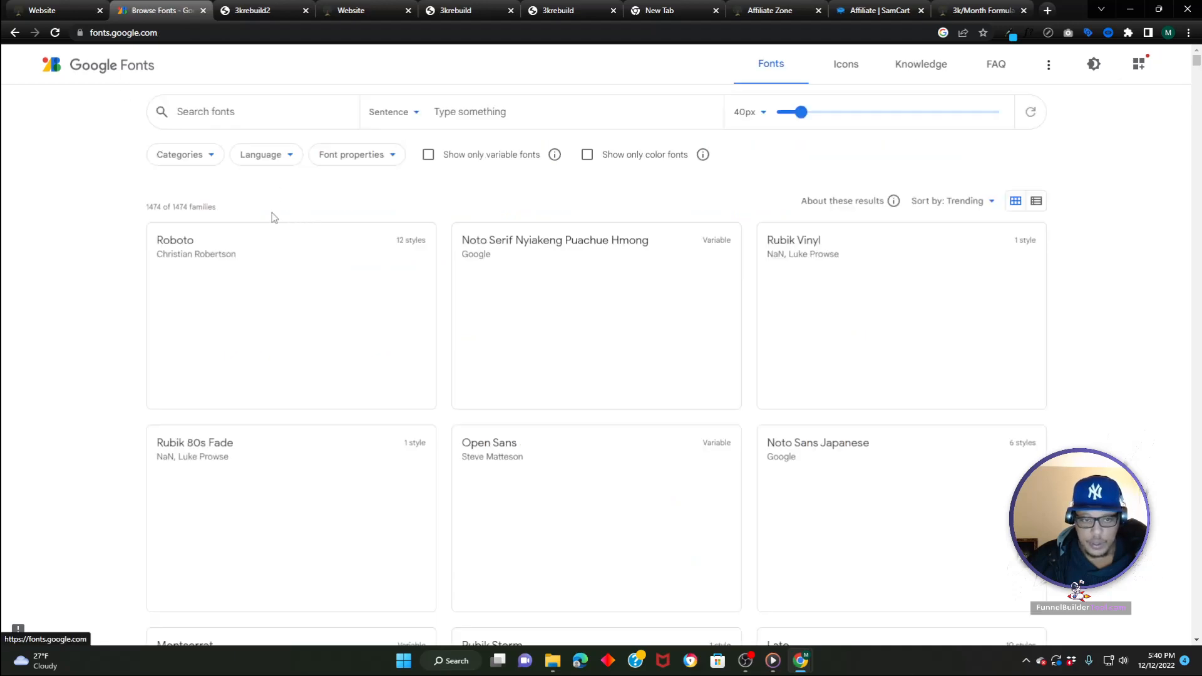
- Find the font family "caveat" and select Caveat's Regular 400 style
left_click(210, 113)
type("c")
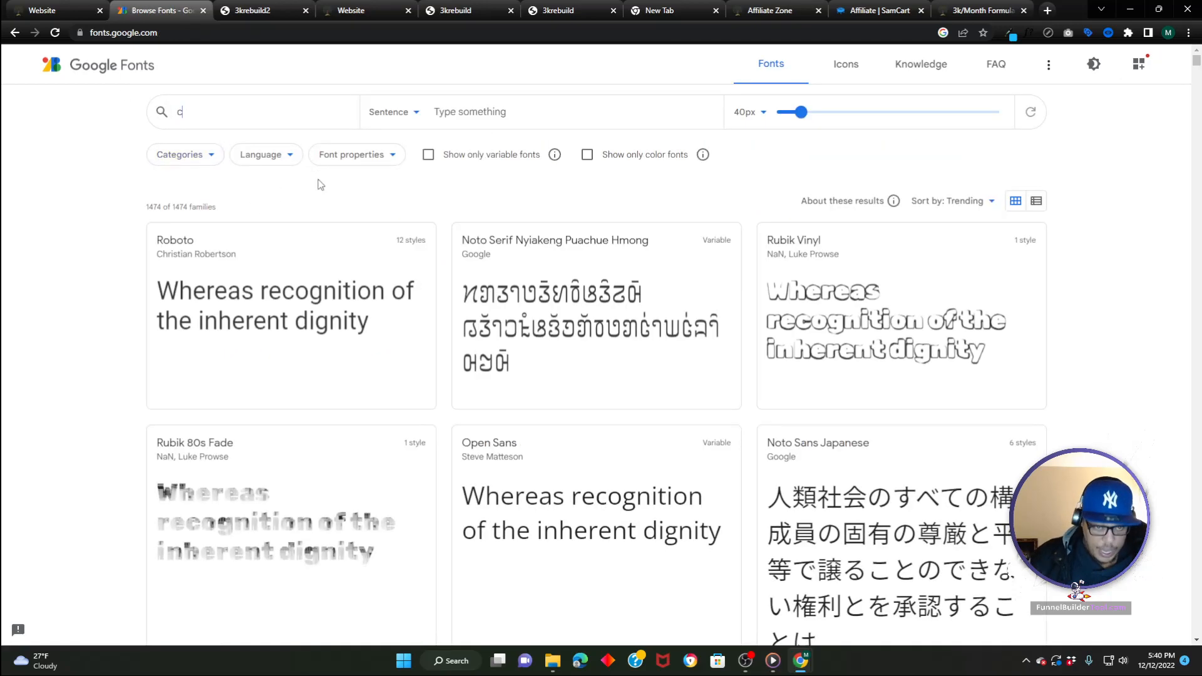
type("aveat")
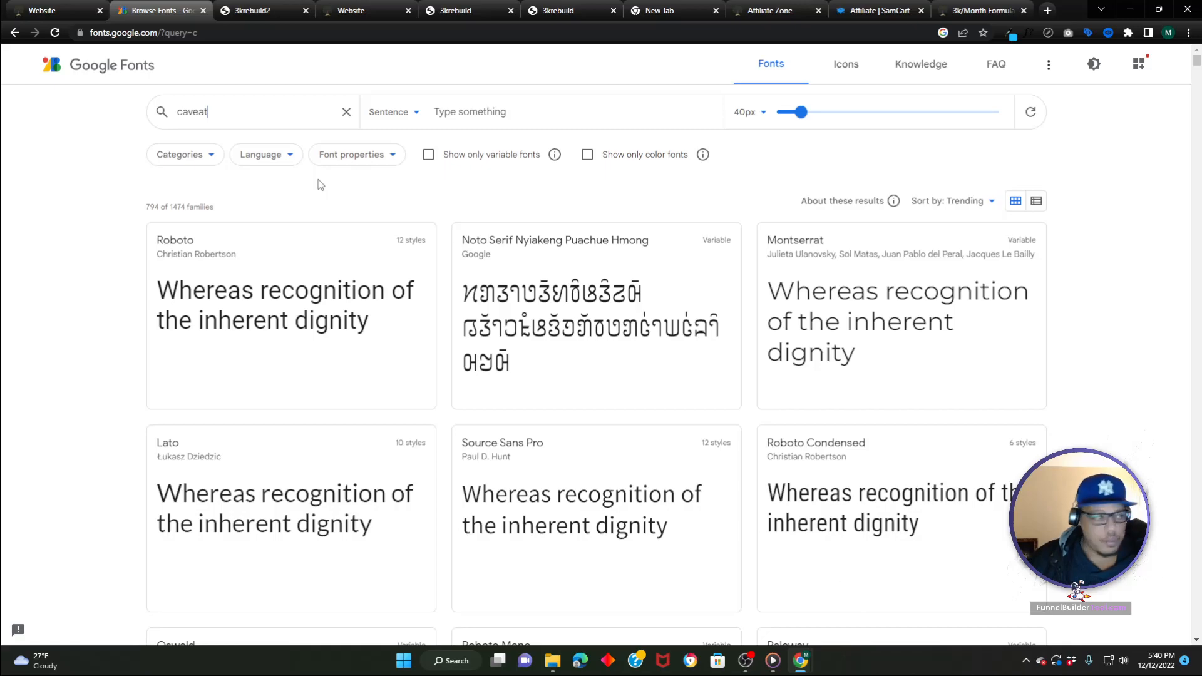
left_click(290, 263)
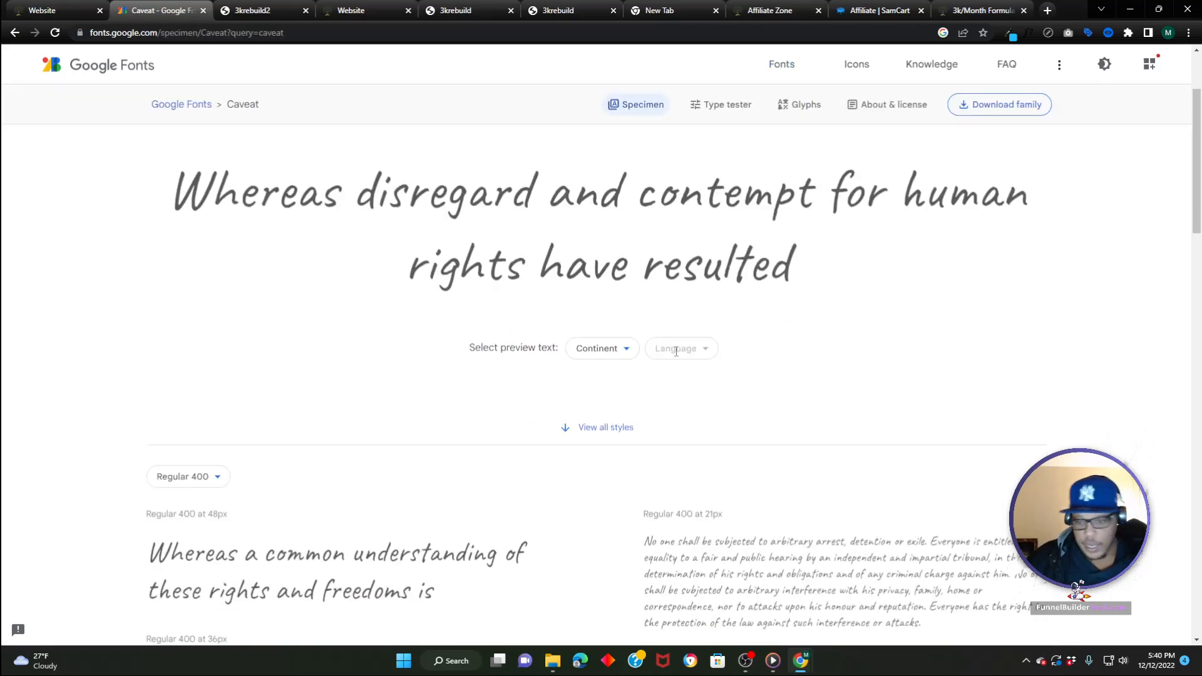
scroll(677, 351, "down", 15)
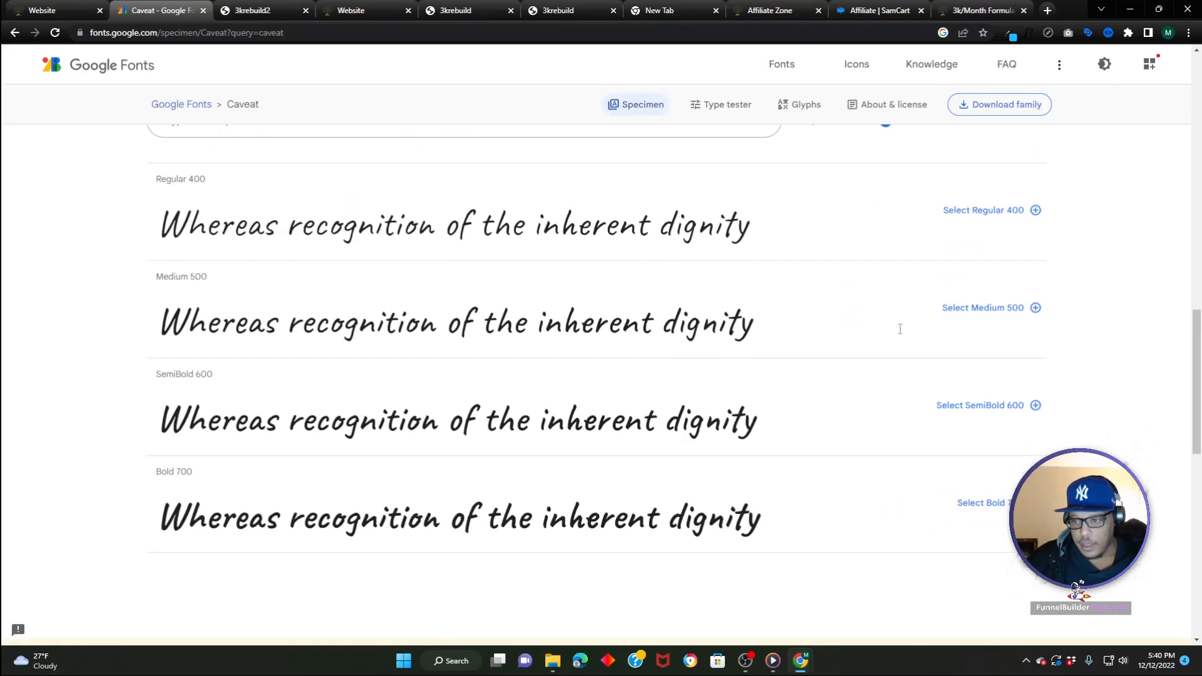
scroll(900, 329, "up", 2)
left_click(971, 275)
scroll(989, 294, "up", 1)
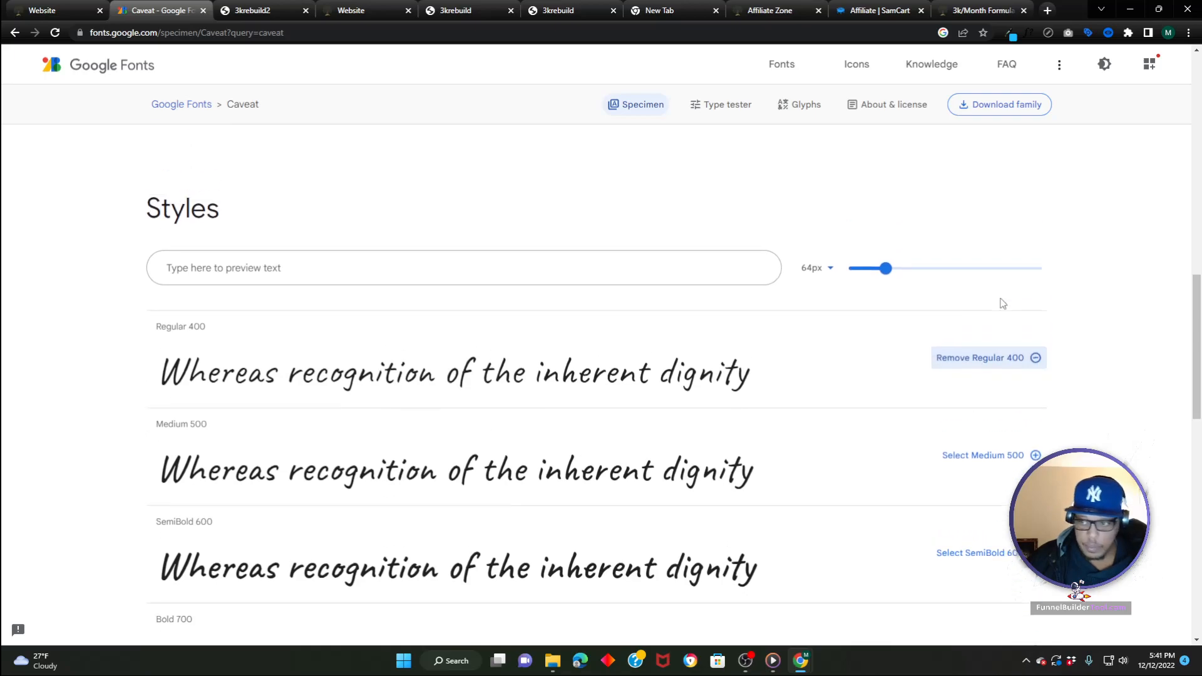
- Return to the font catalogue, find the family "inter", and select Inter's Regular 400 style
scroll(1003, 303, "up", 10)
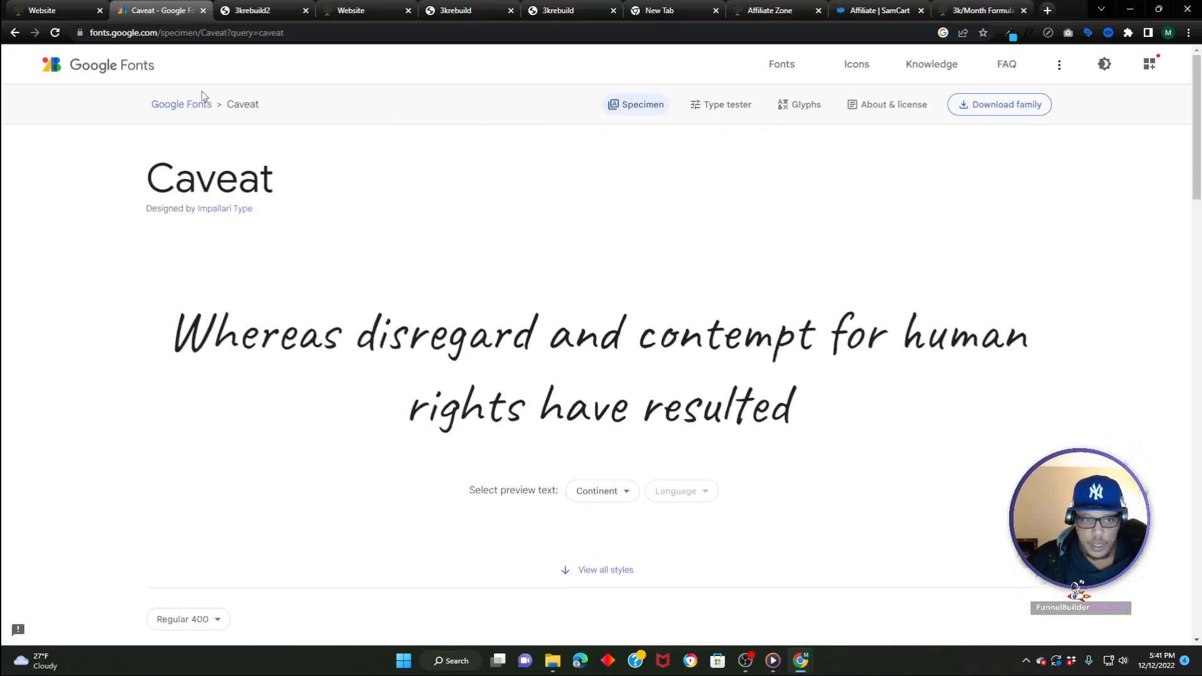
left_click(194, 106)
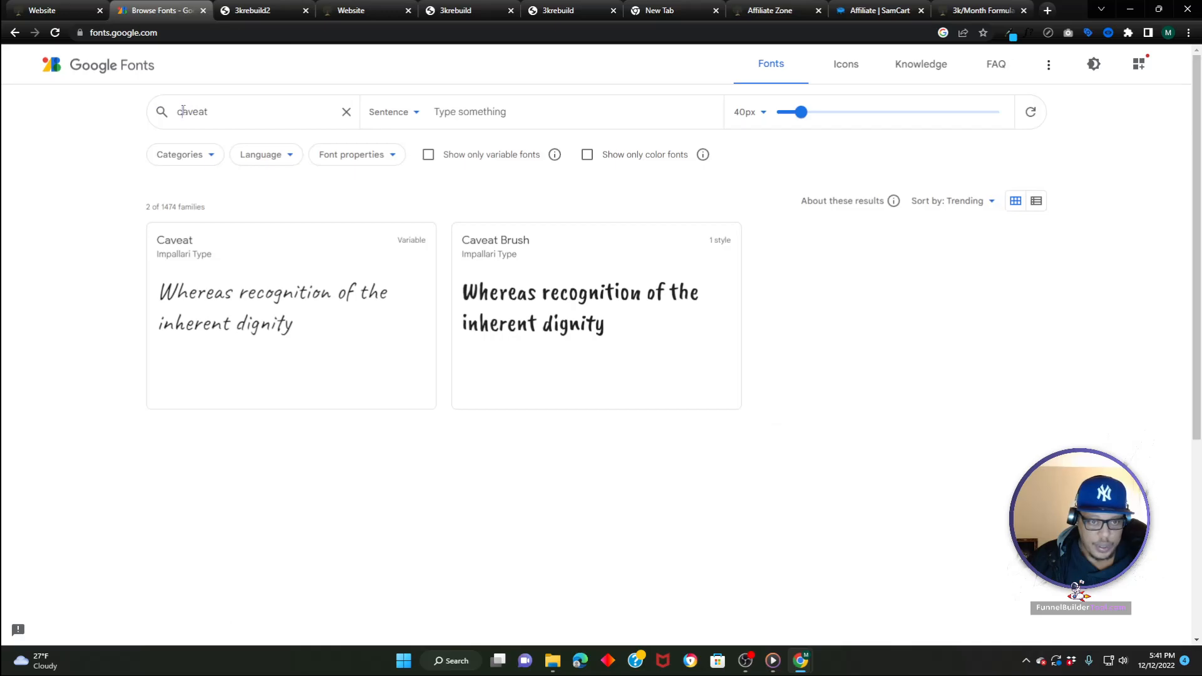
double_click(204, 113)
type("inter font")
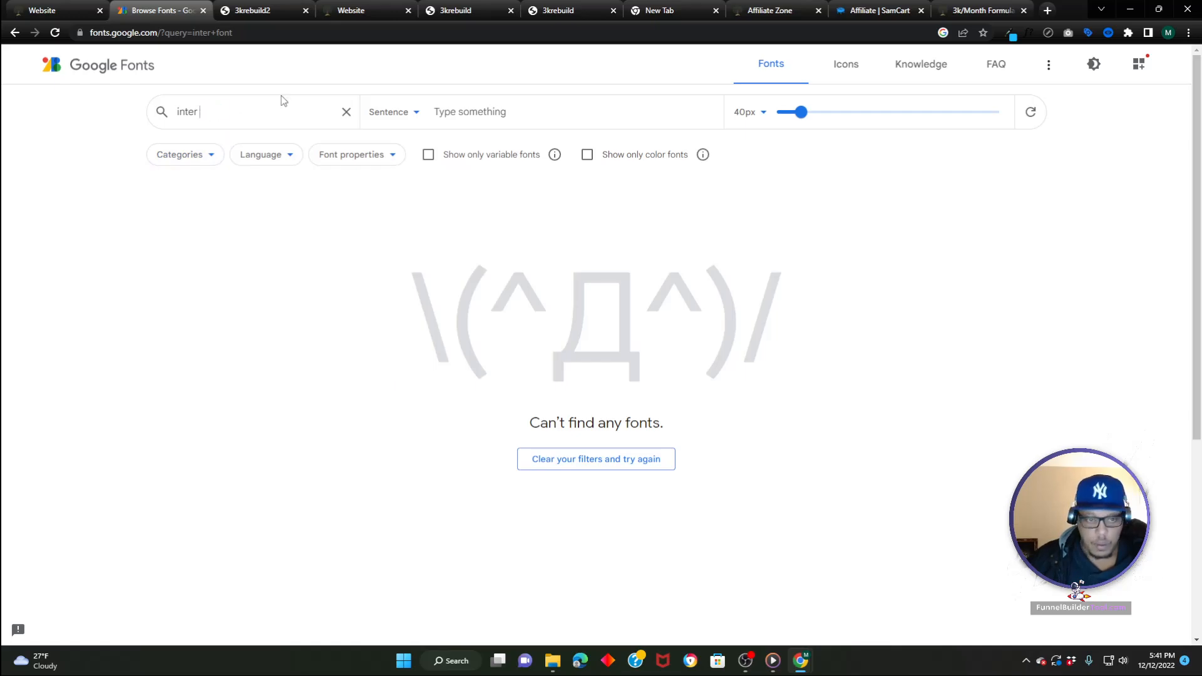
left_click(250, 291)
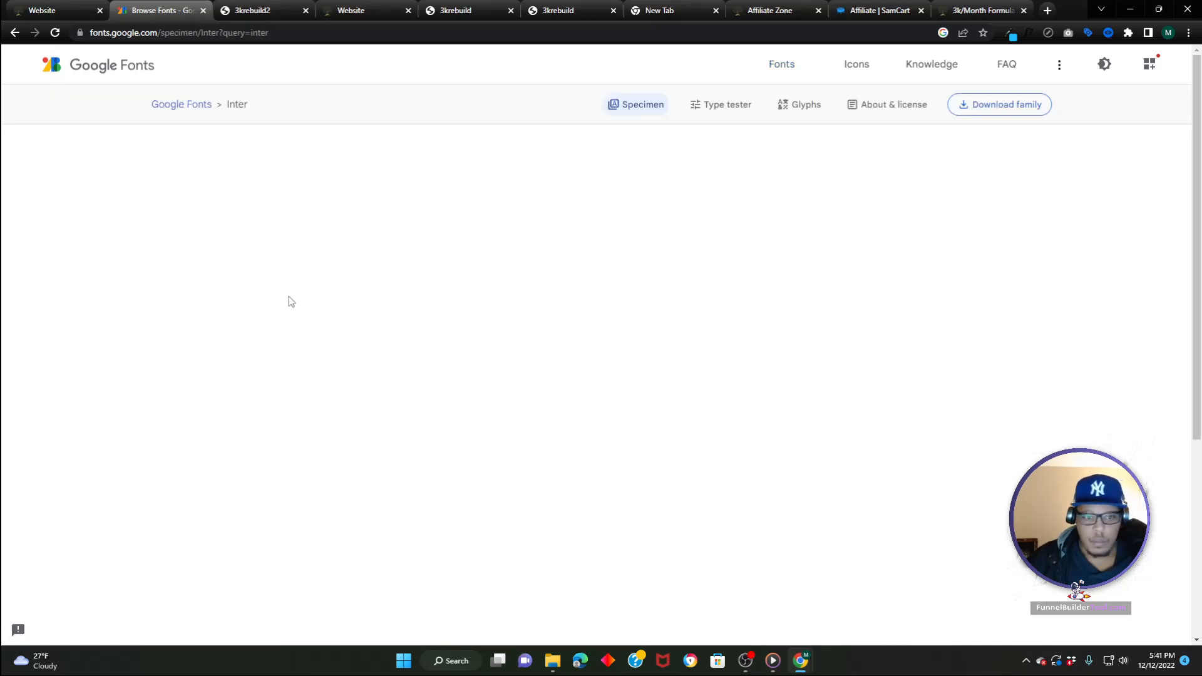
scroll(1189, 430, "down", 20)
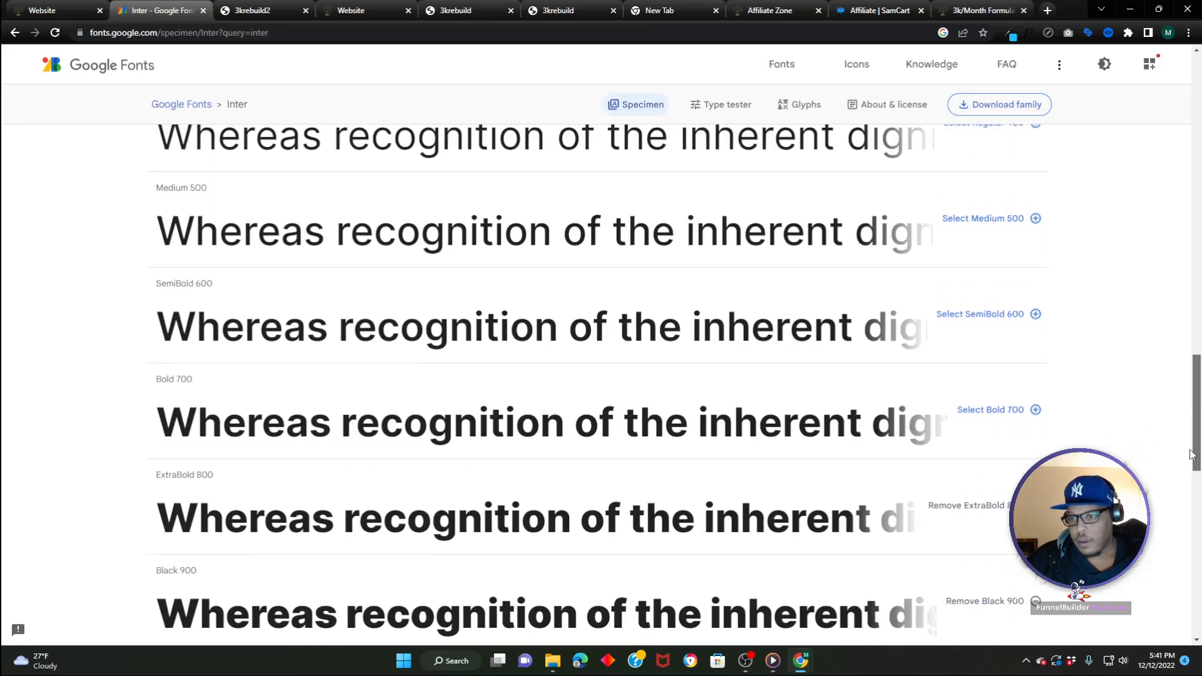
left_click(998, 298)
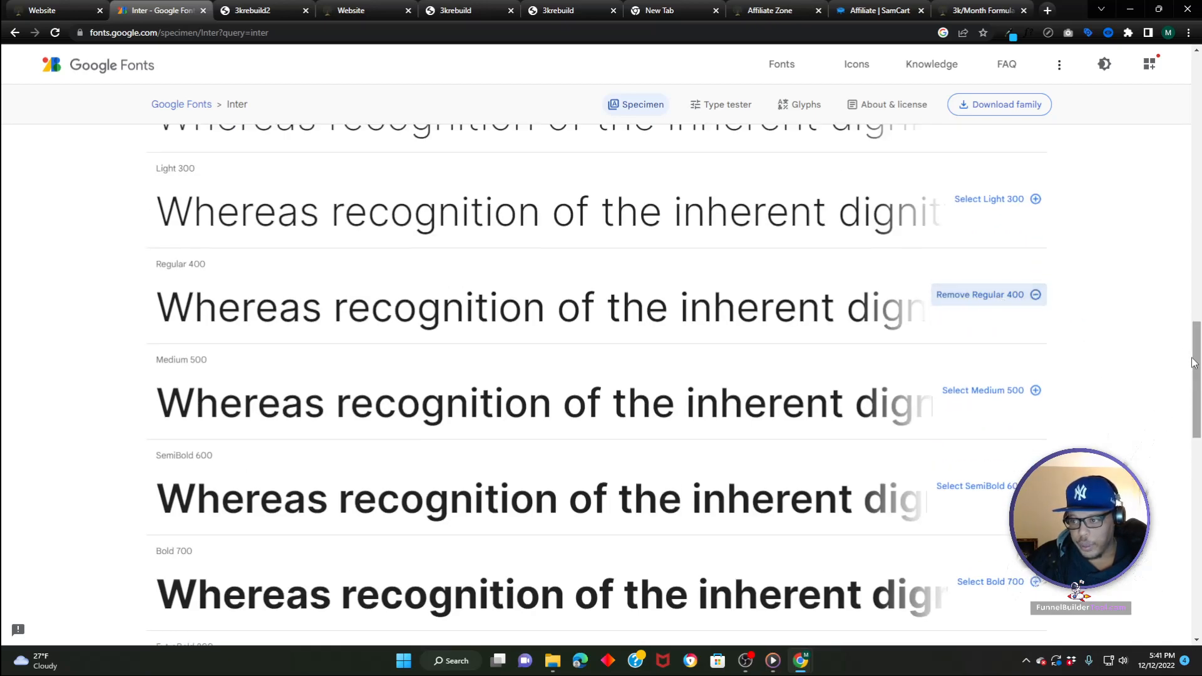
- Add Inter's ExtraBold 800 style to the selection and open the selected families to copy their web embed code
scroll(1196, 431, "down", 5)
scroll(1197, 431, "down", 3)
left_click(1002, 279)
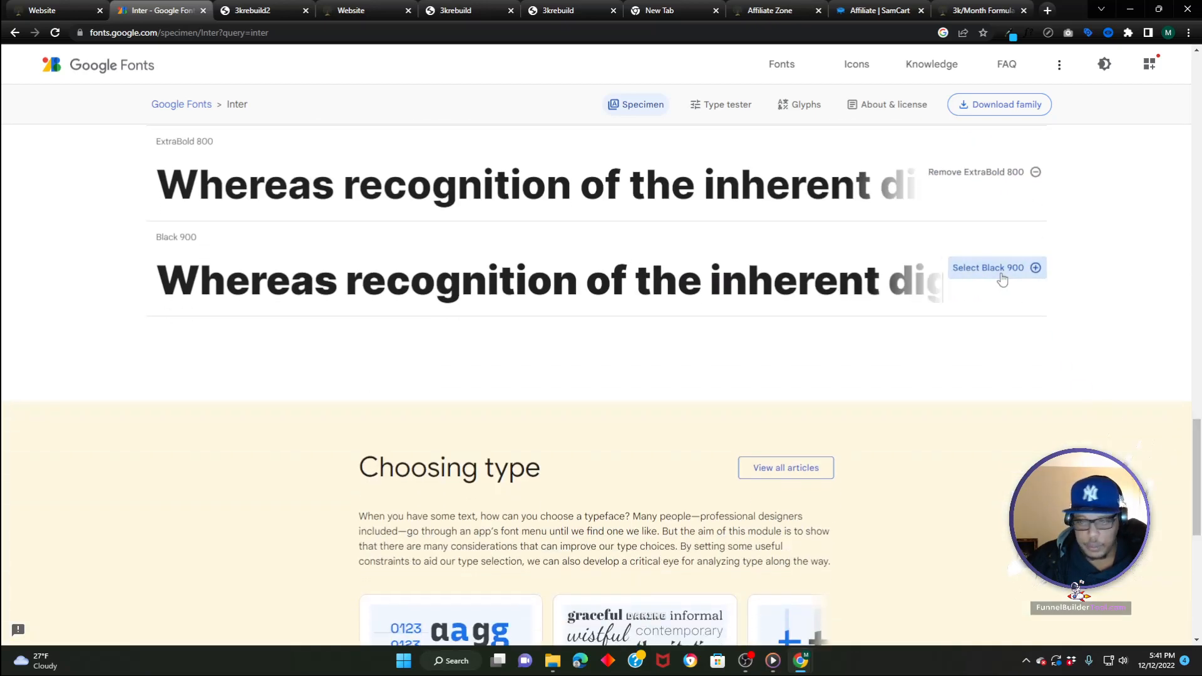
scroll(1120, 241, "up", 6)
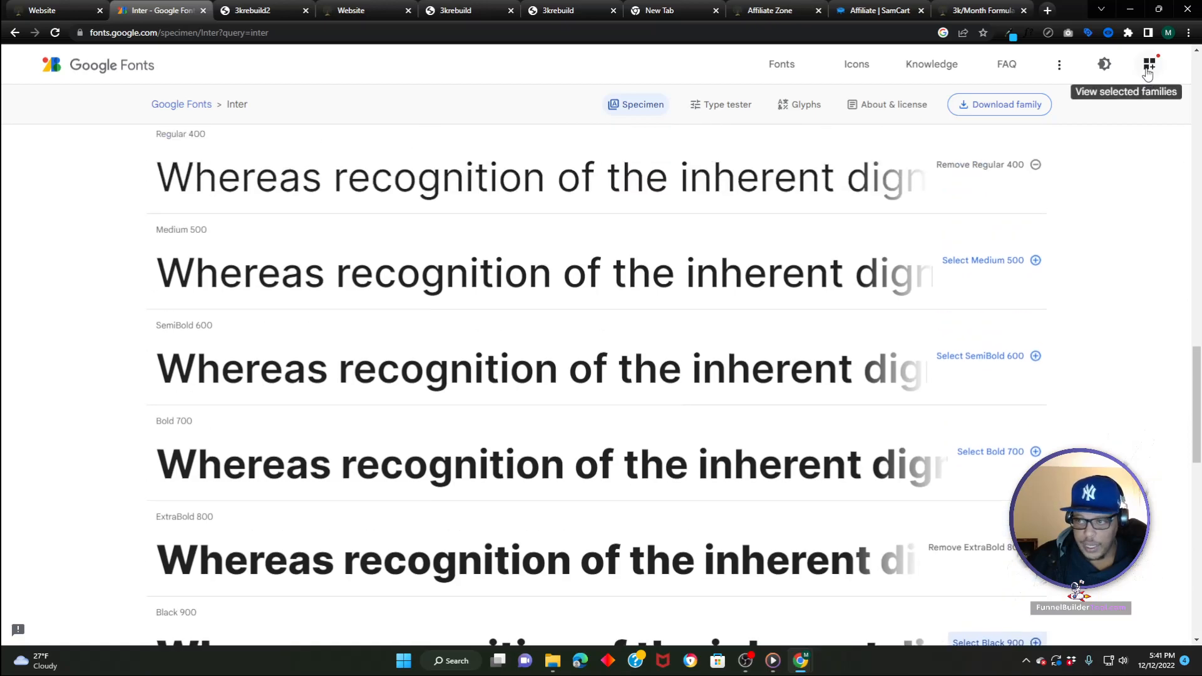
left_click(1147, 70)
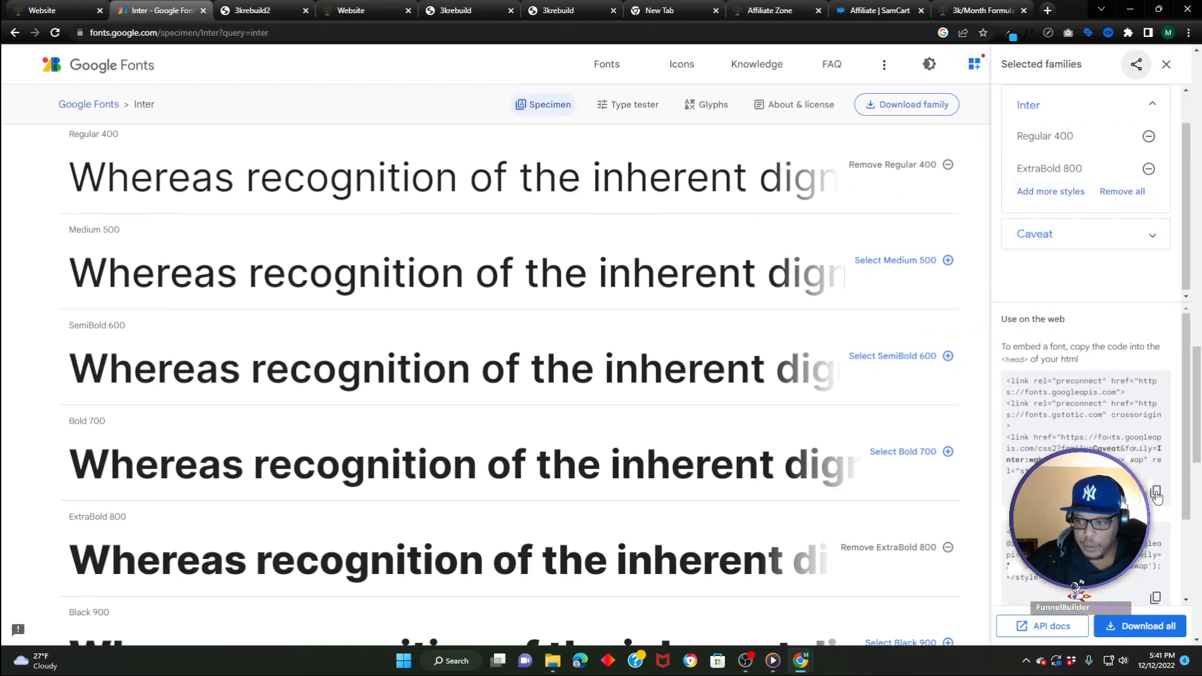
- In the funnel builder, replace the font link in the green block's code widget with the copied Caveat and Inter 400/800 embed link, and save
left_click(63, 10)
scroll(1164, 393, "down", 10)
scroll(1164, 393, "down", 15)
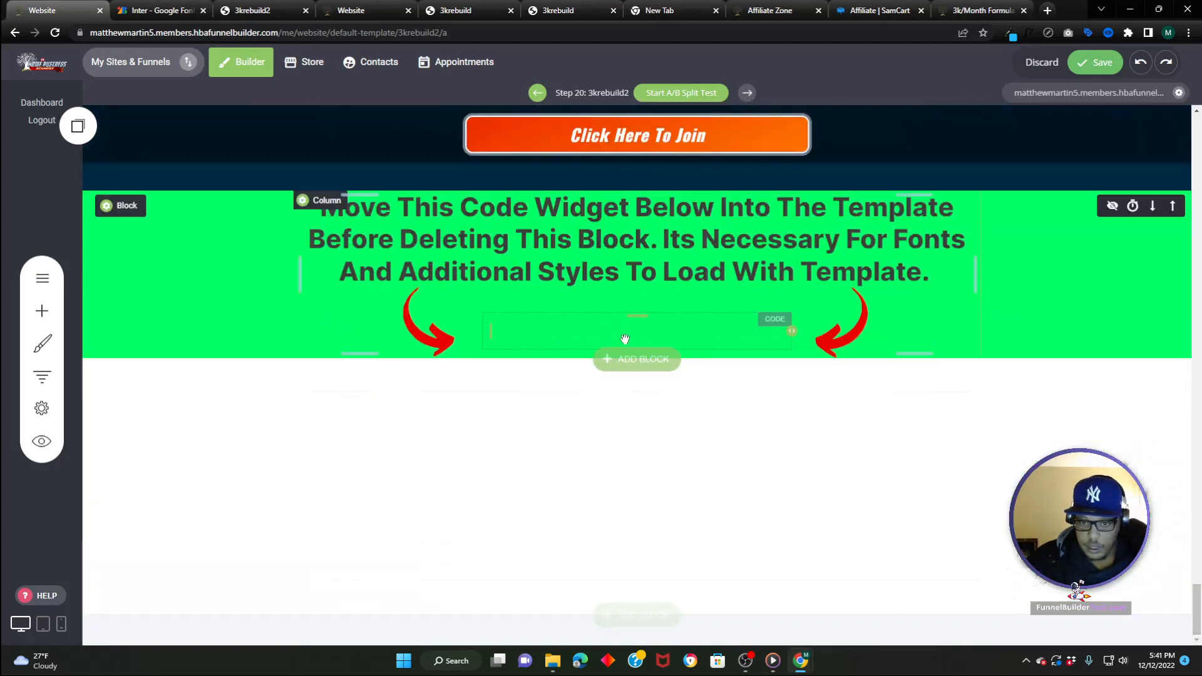
left_click(589, 323)
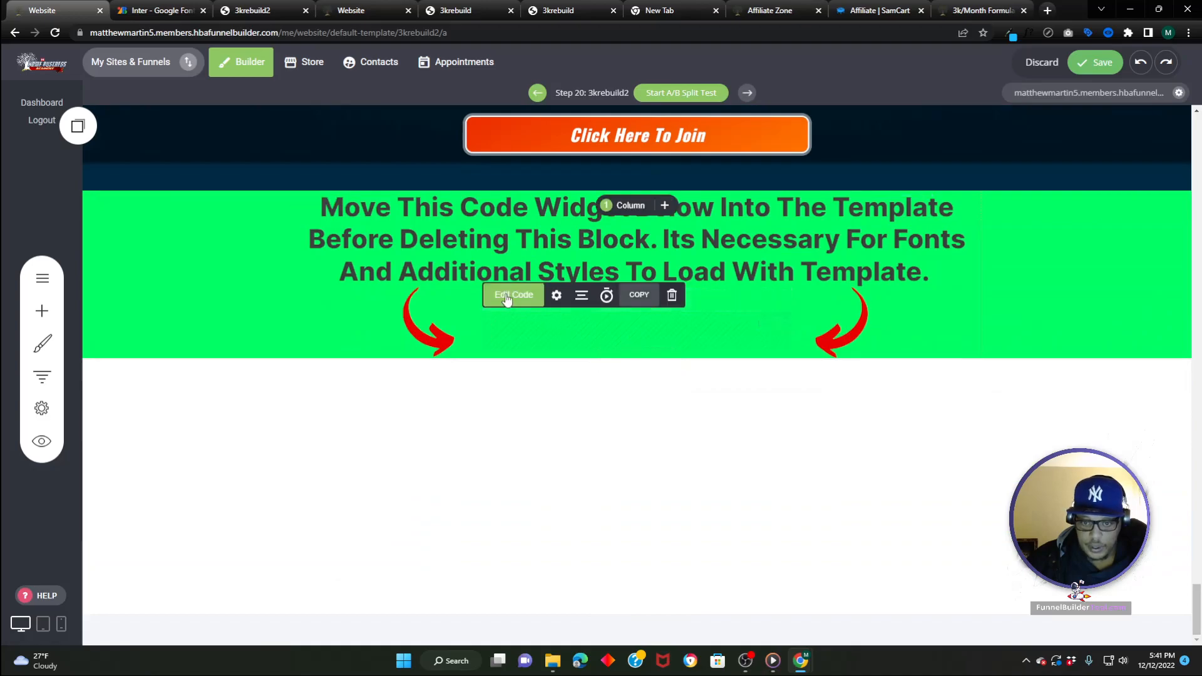
left_click(688, 326)
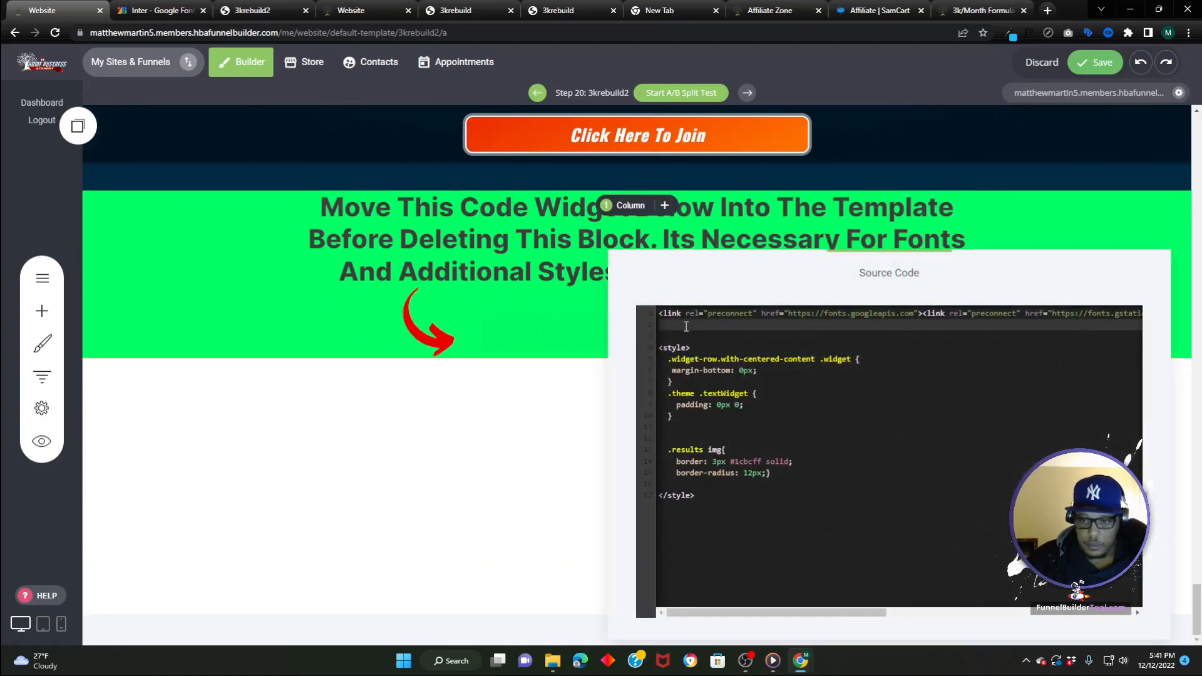
left_click(697, 318)
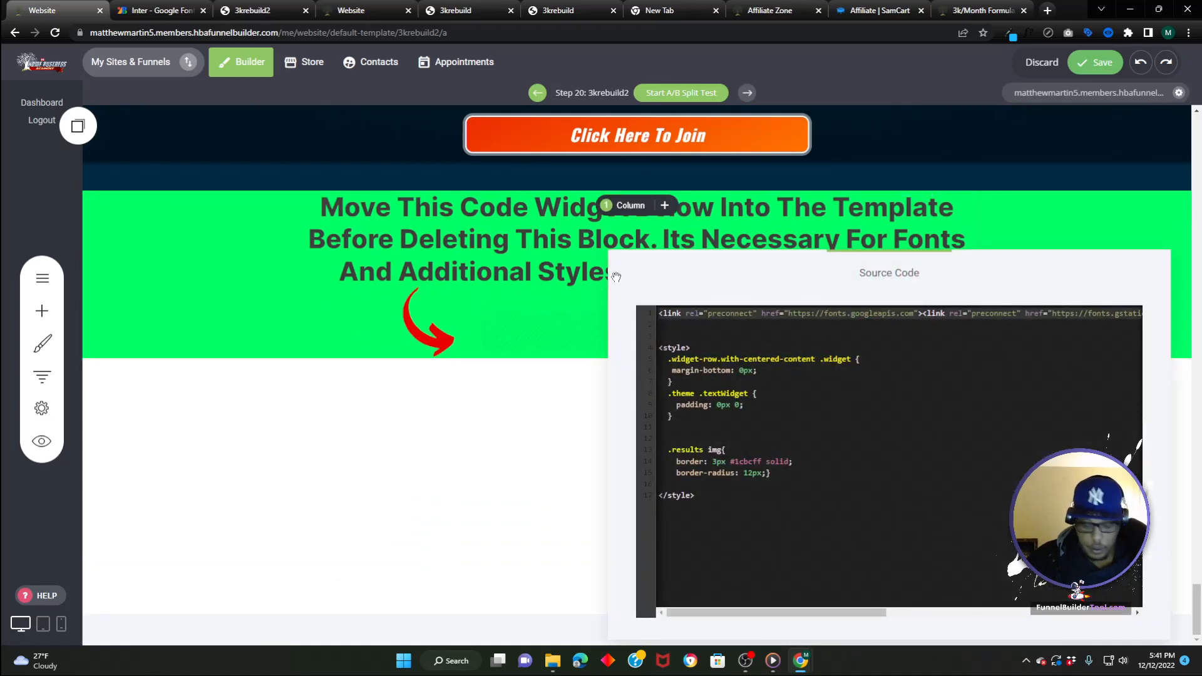
type("<link rel=\"preconnect\" href=\"https://fonts.googleapis.com\"><link rel=\"preconnect\" href=\"https://fonts.gstatic.com\" crossorigin><link href=\"https://fonts.googleapis.com/css2?family=Caveat&family=Inter:wght@400;800&display=swap\" rel=\"stylesheet\">")
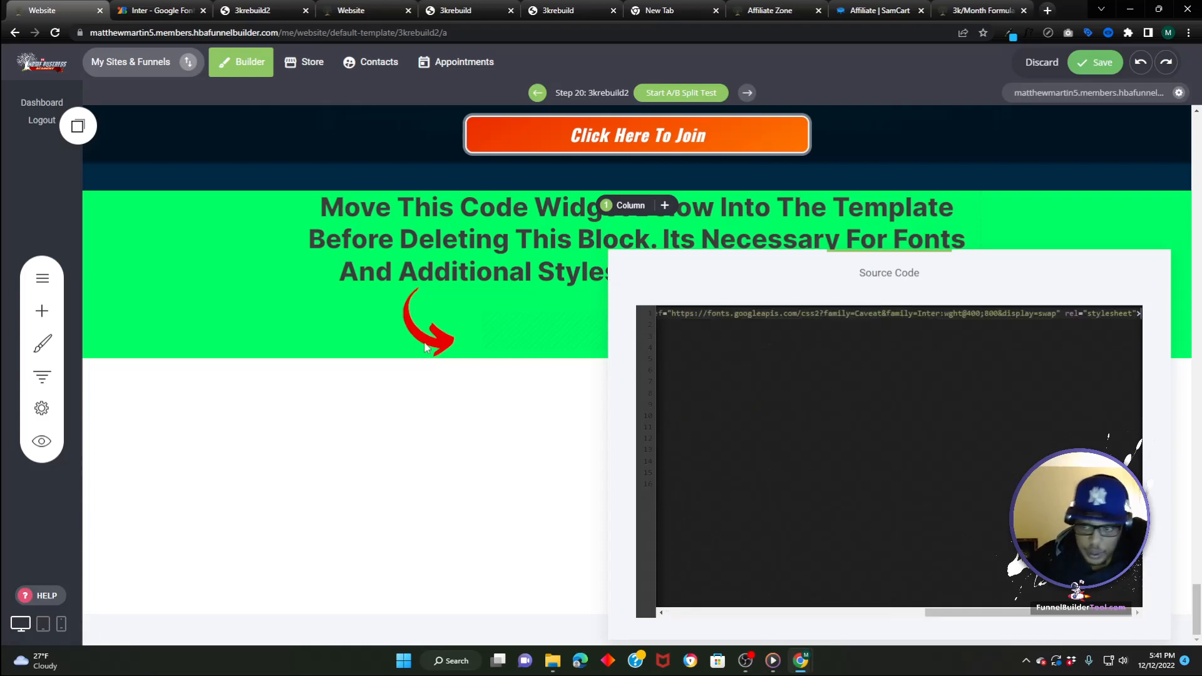
left_click(259, 237)
left_click(1096, 62)
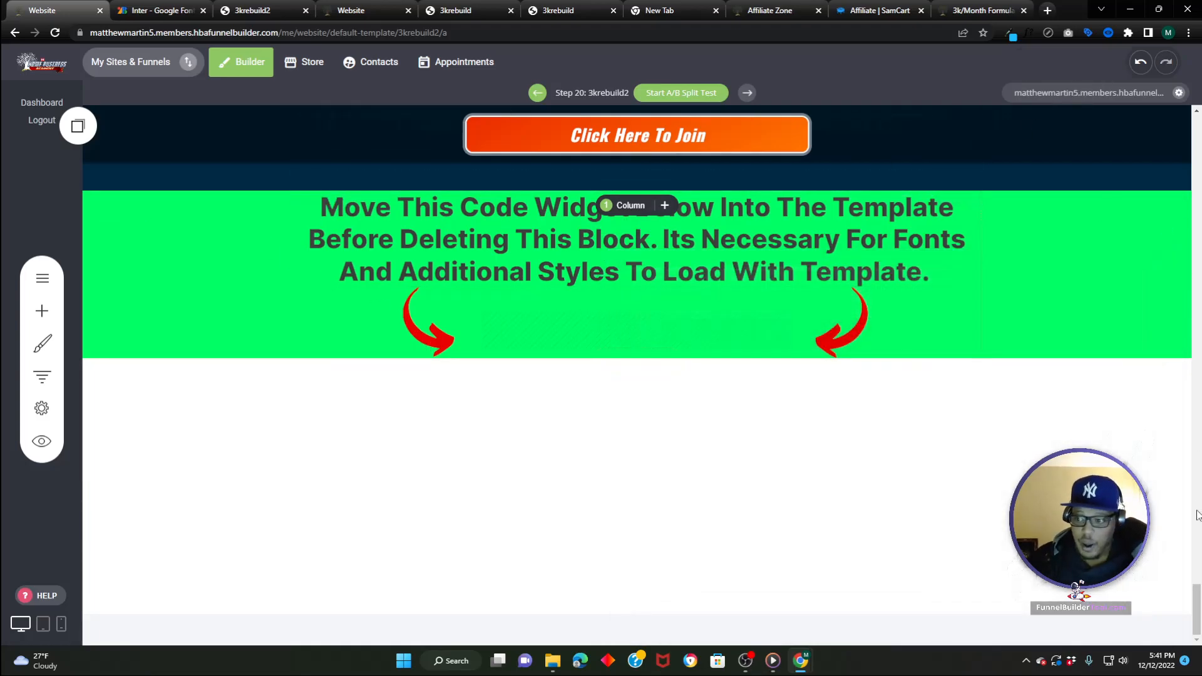
- Remove Caveat, Inter 900 and Inter from the website's global font list and confirm the change
left_click_drag(1199, 612, 1199, 117)
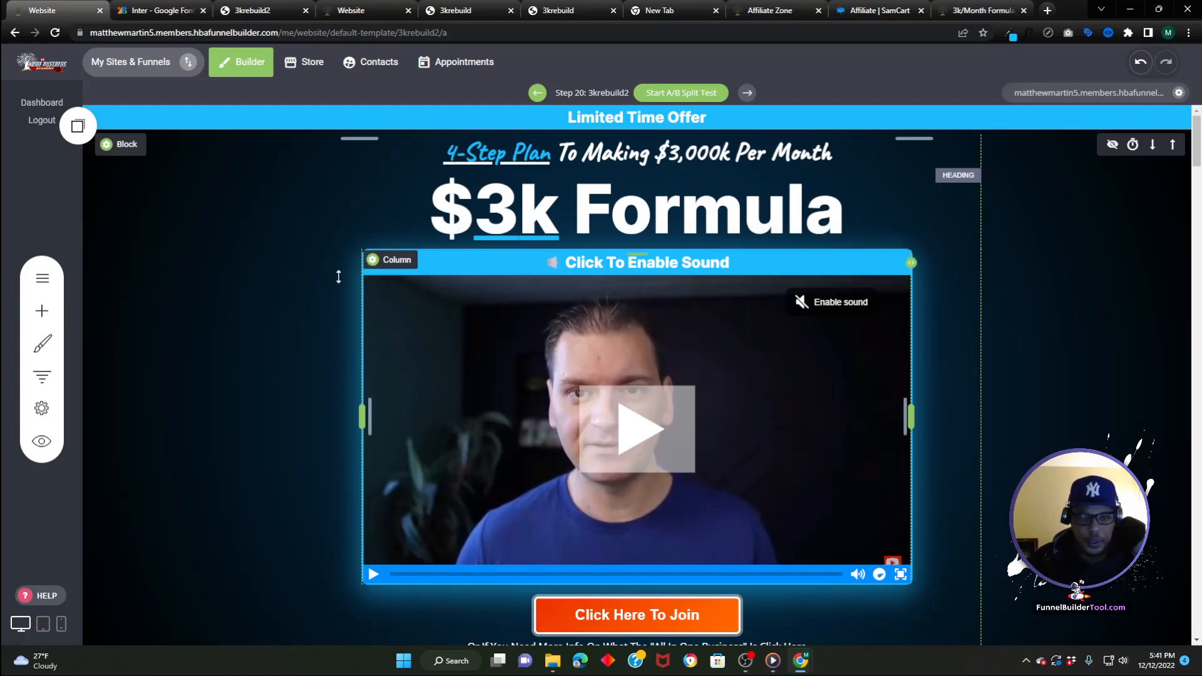
left_click(51, 343)
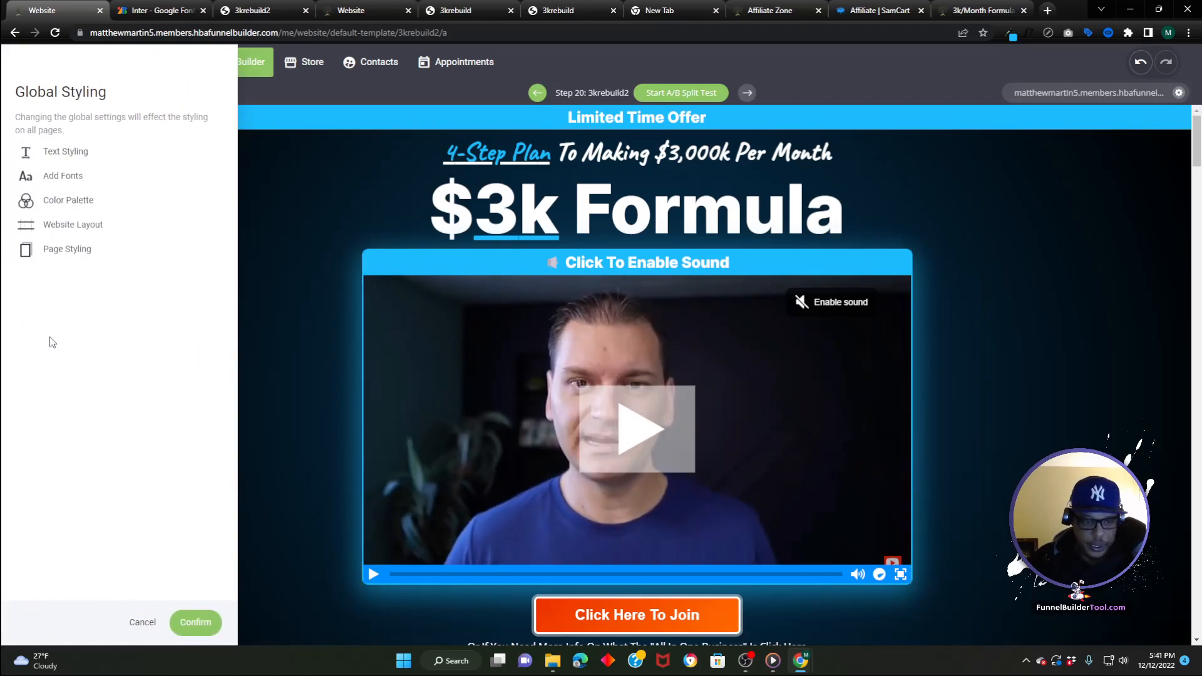
left_click(72, 180)
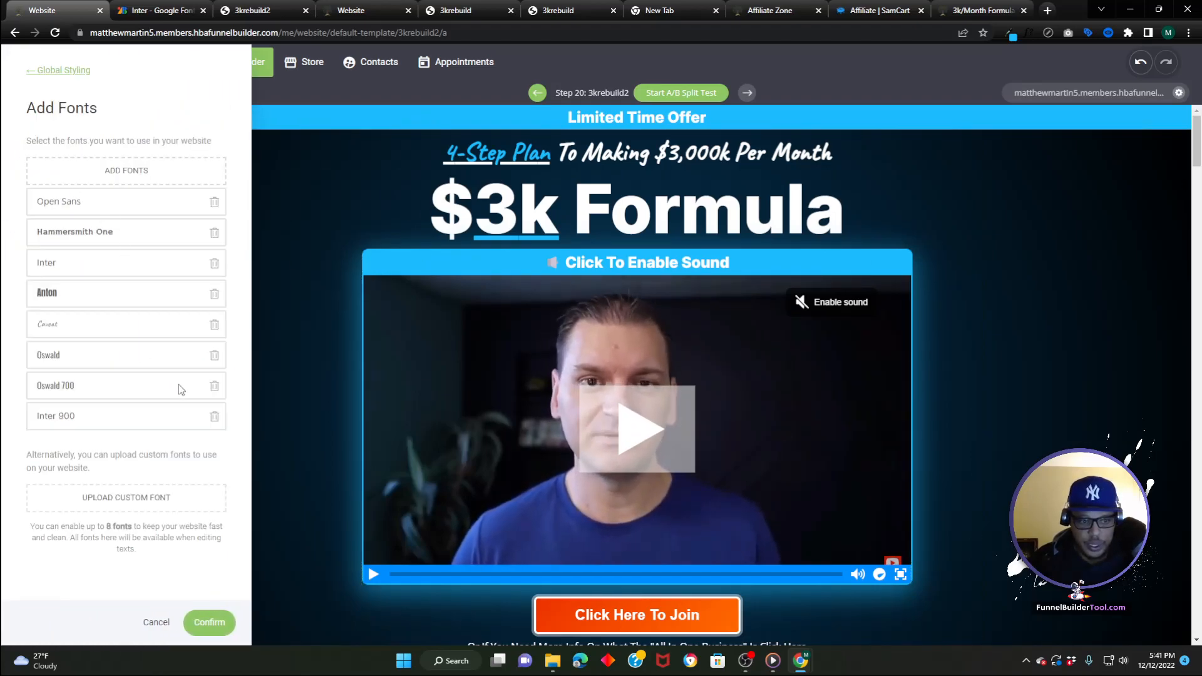
left_click(212, 328)
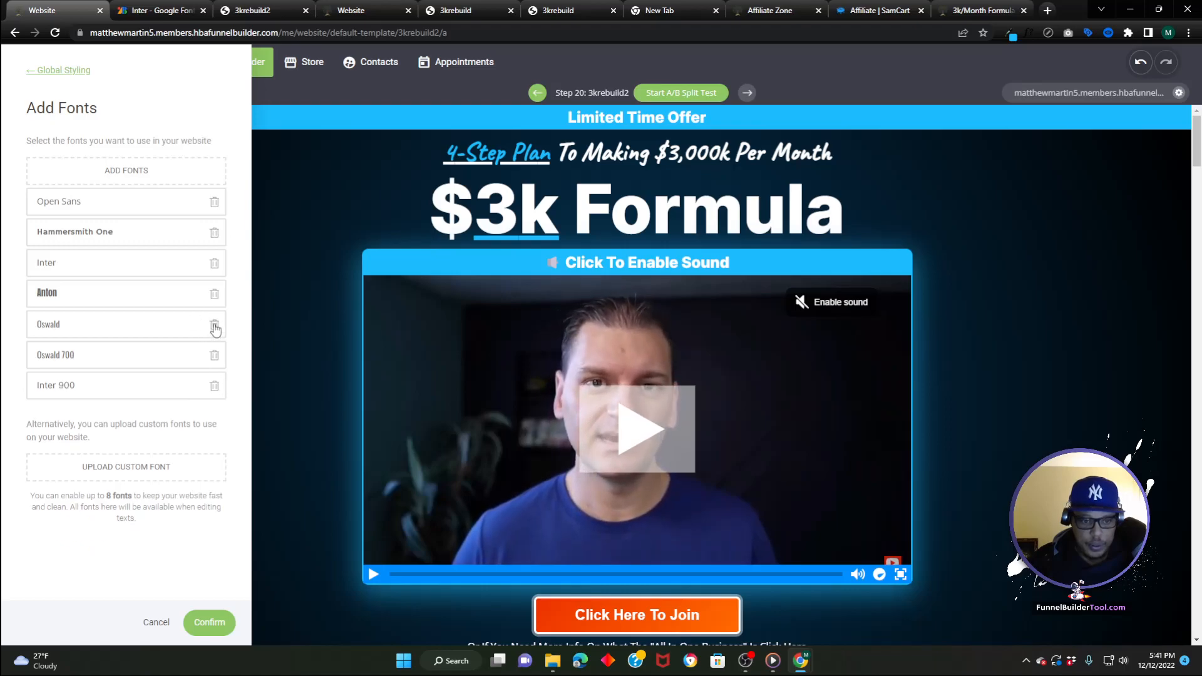
left_click(215, 389)
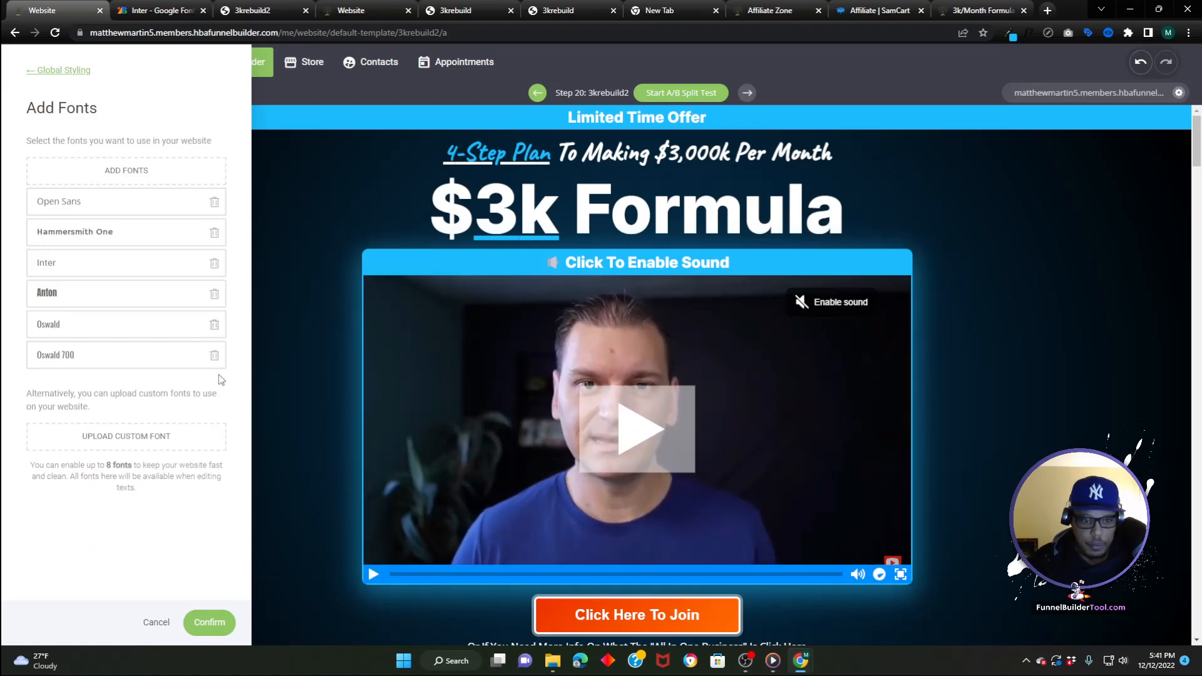
left_click(213, 265)
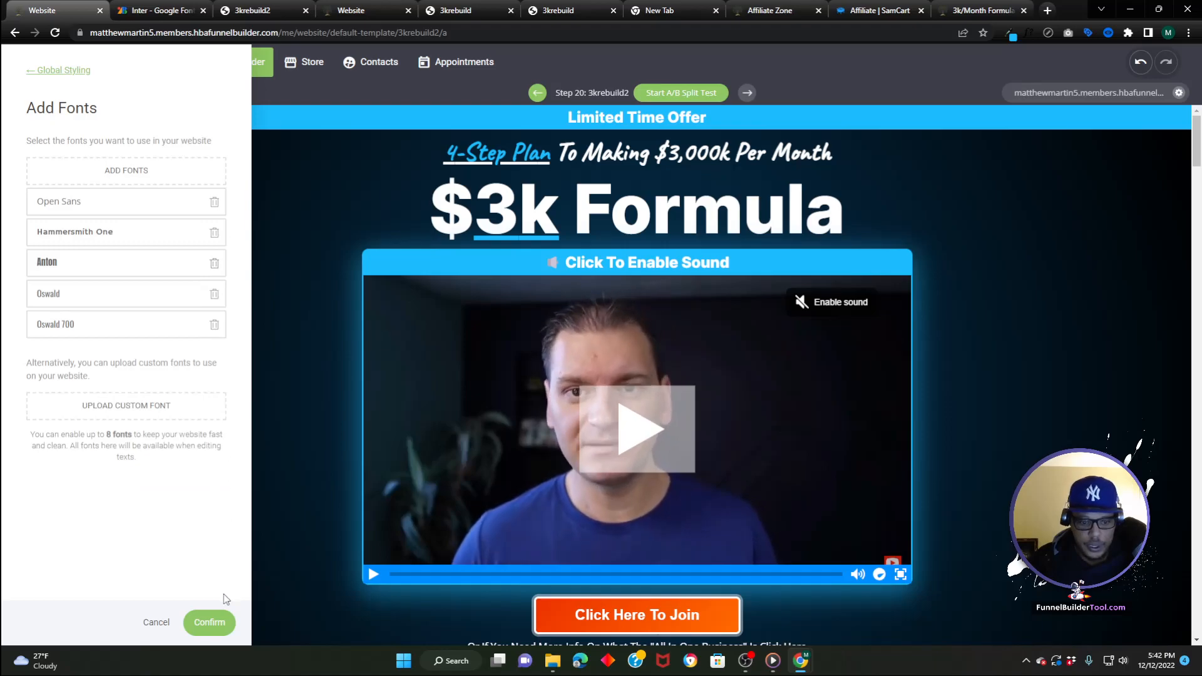
left_click(213, 621)
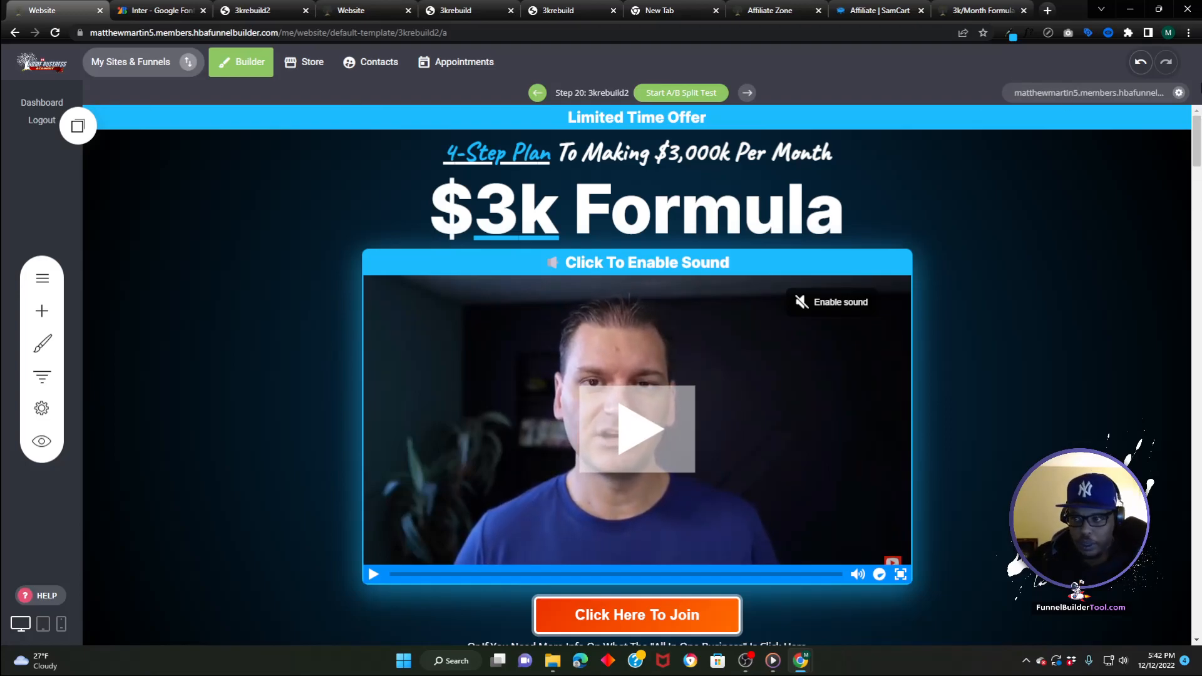
left_click(156, 10)
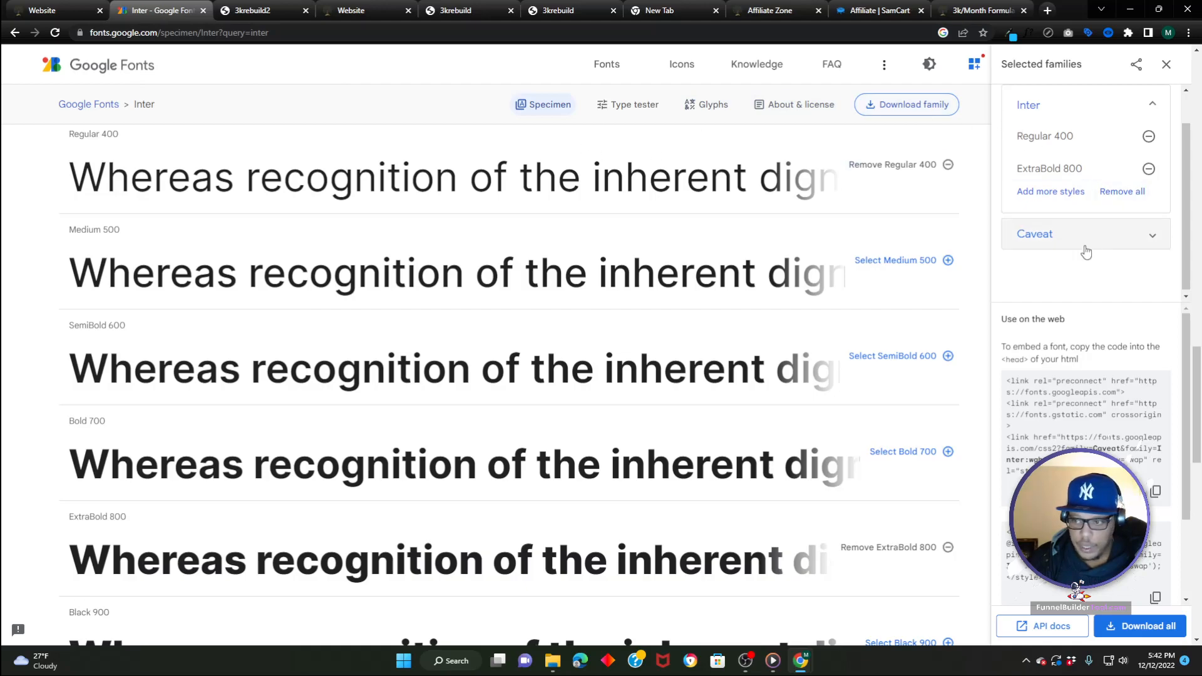
left_click(57, 10)
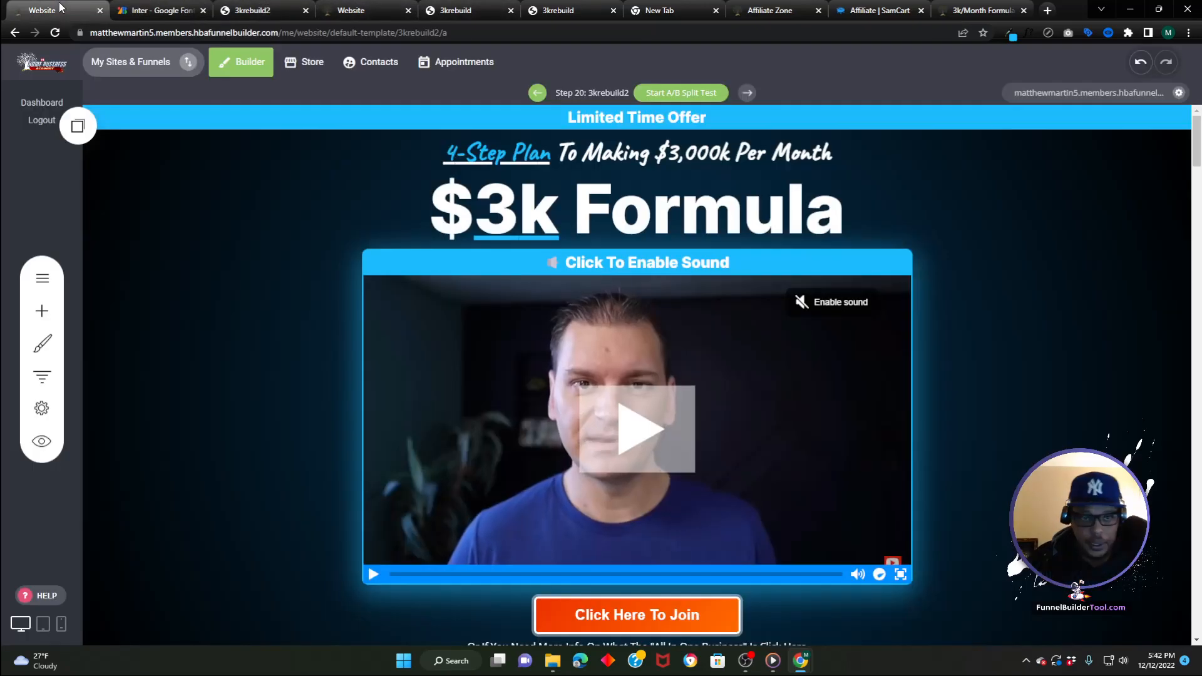